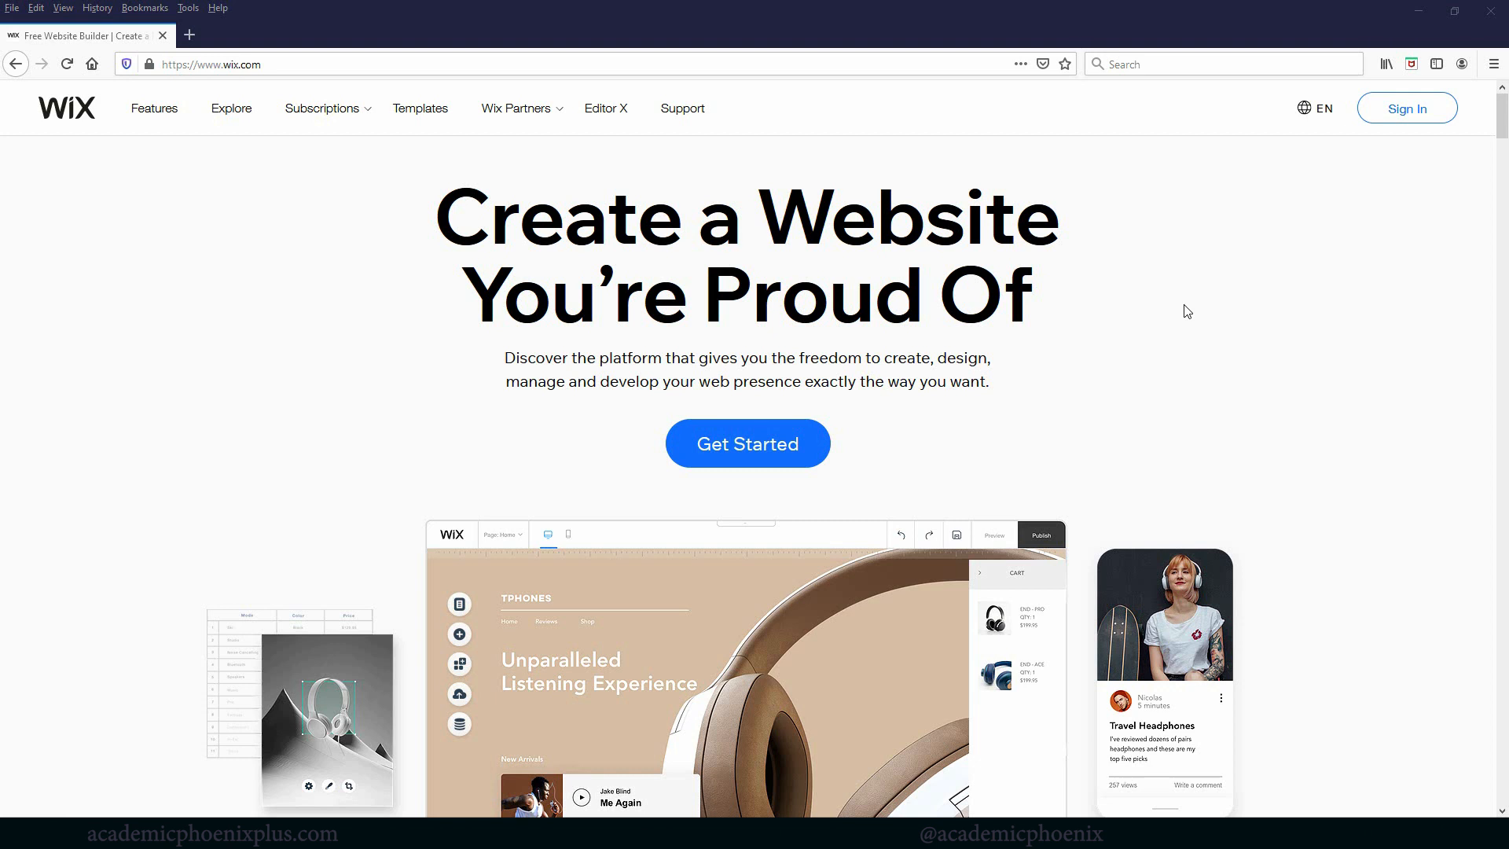
Sign in and start a new website of the Other type, choosing to build it from a template with the Wix Editor.
{"action": "left_click", "coordinate": [1407, 108]}
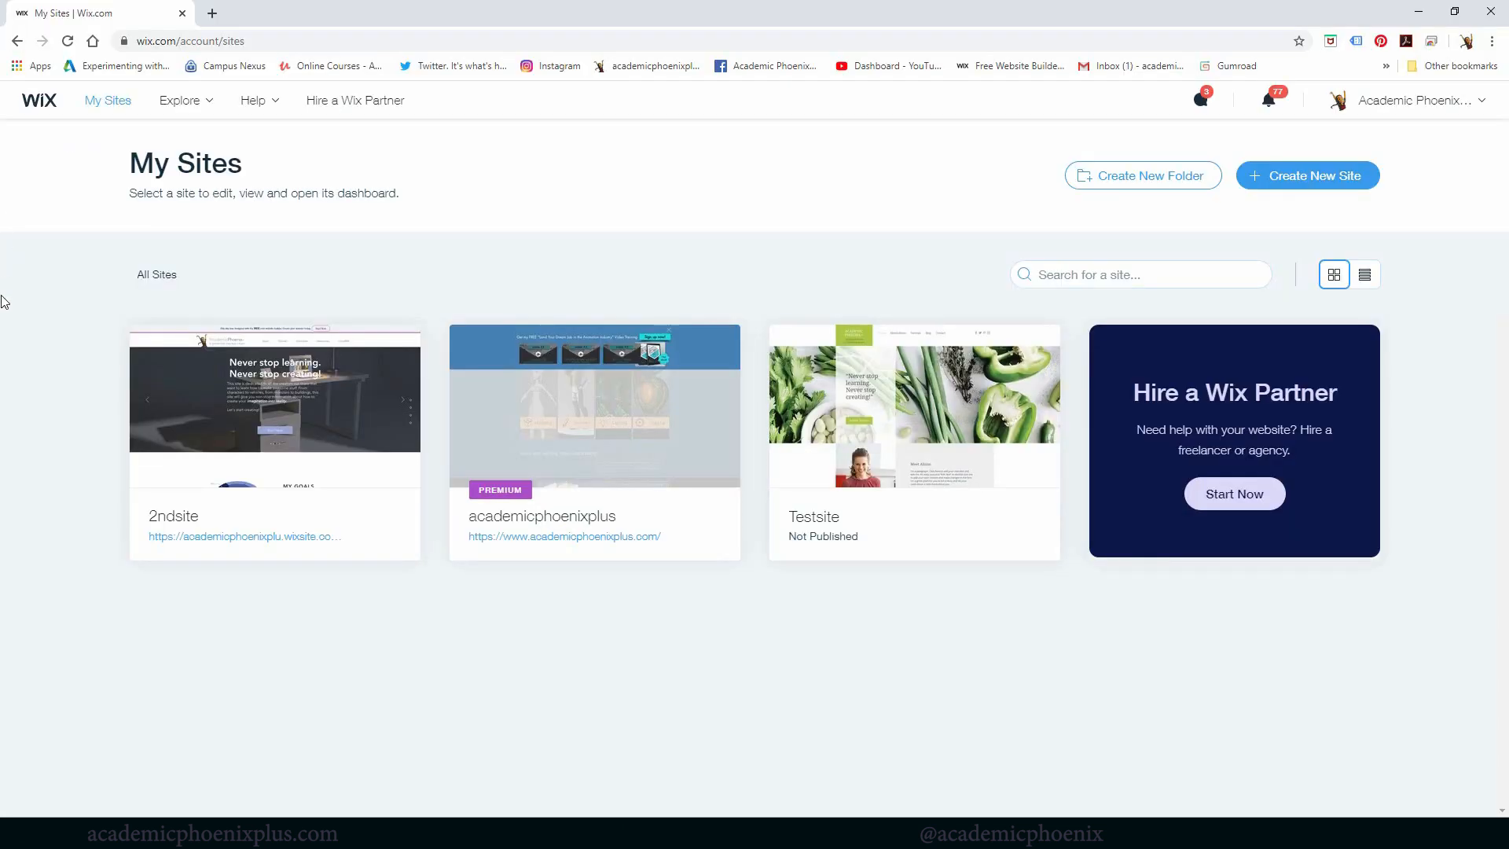
{"action": "mouse_move", "coordinate": [548, 463]}
{"action": "mouse_move", "coordinate": [302, 340]}
{"action": "left_click", "coordinate": [1327, 180]}
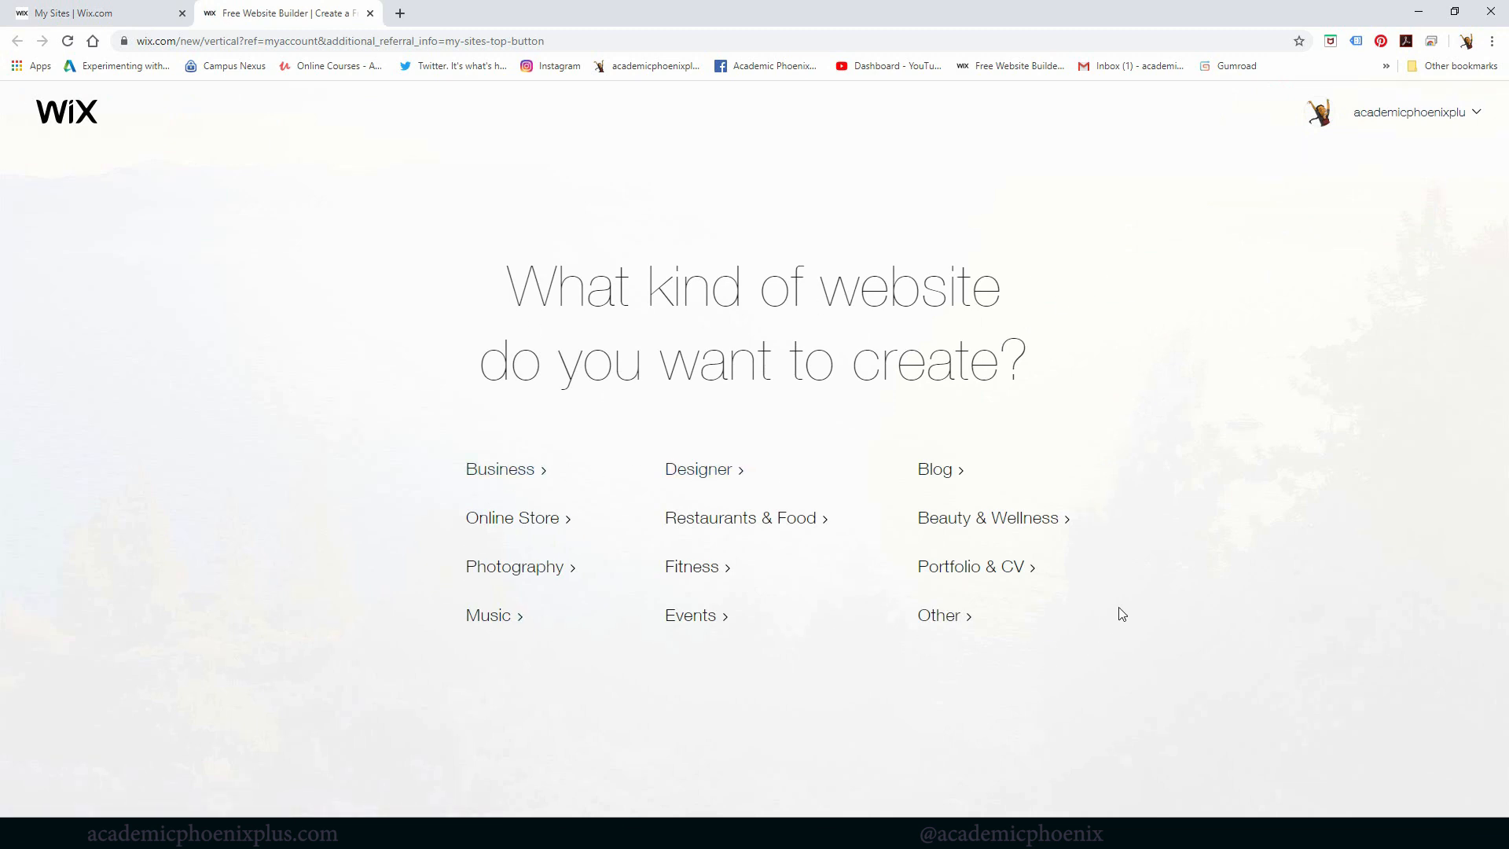
{"action": "left_click", "coordinate": [959, 627]}
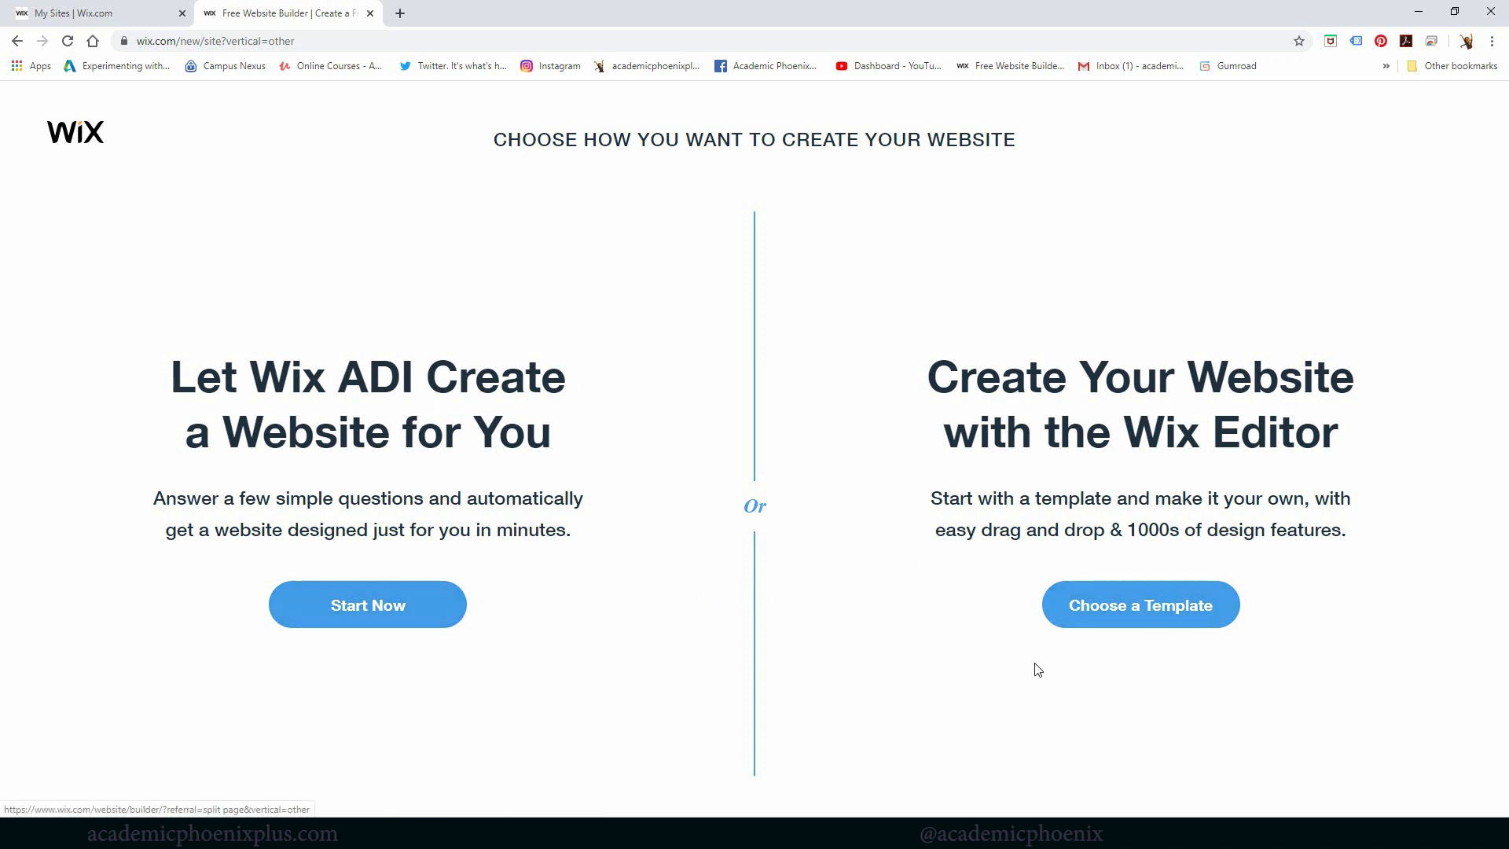
{"action": "left_click", "coordinate": [1140, 617]}
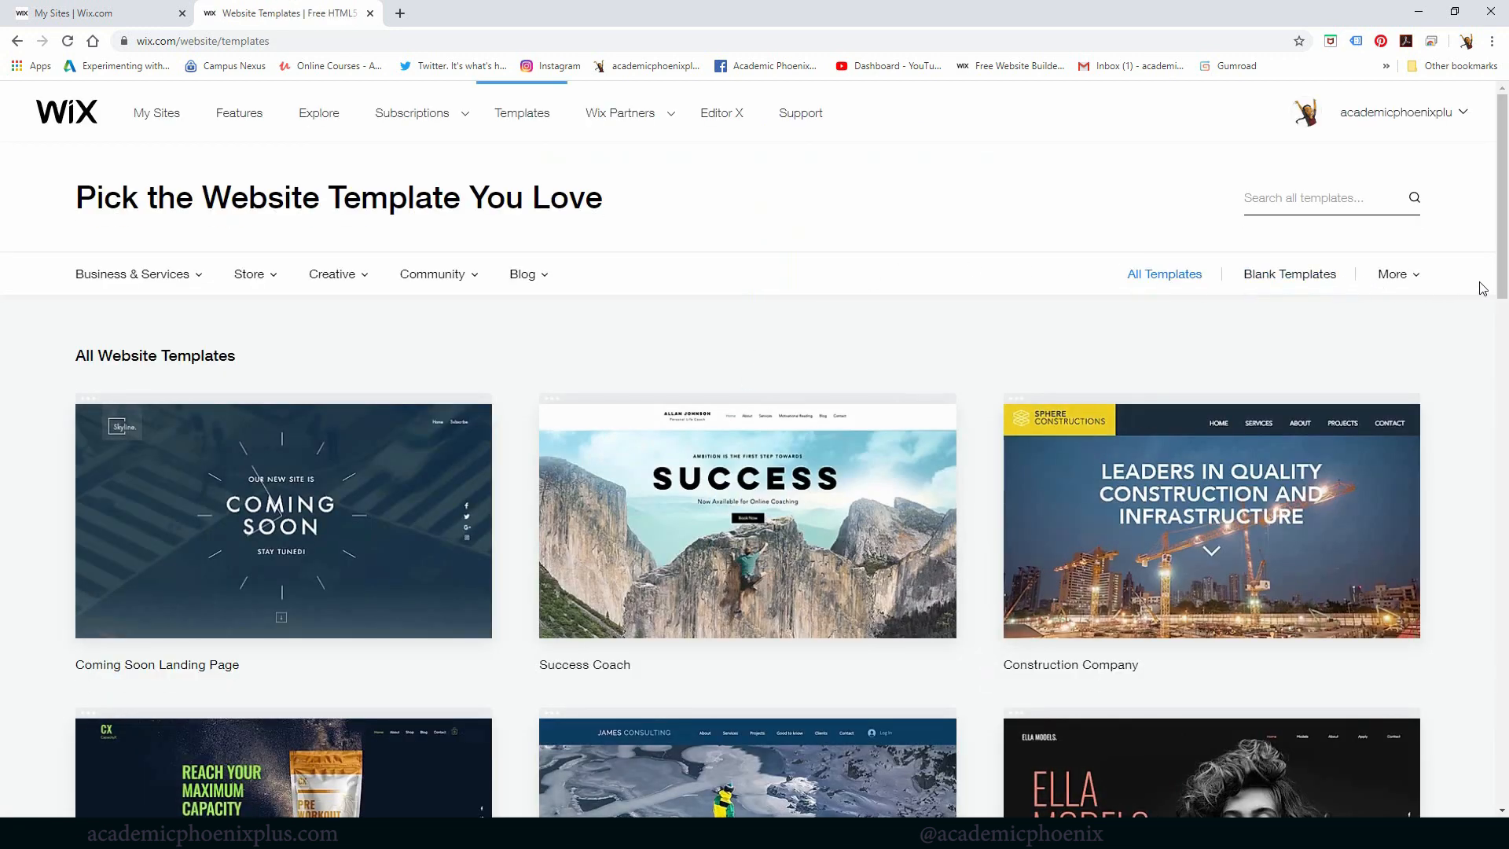
Browse the first page of all website templates down to the page numbers.
{"action": "scroll", "coordinate": [1477, 299], "scroll_direction": "down", "scroll_amount": 2}
{"action": "scroll", "coordinate": [1448, 311], "scroll_direction": "down", "scroll_amount": 1}
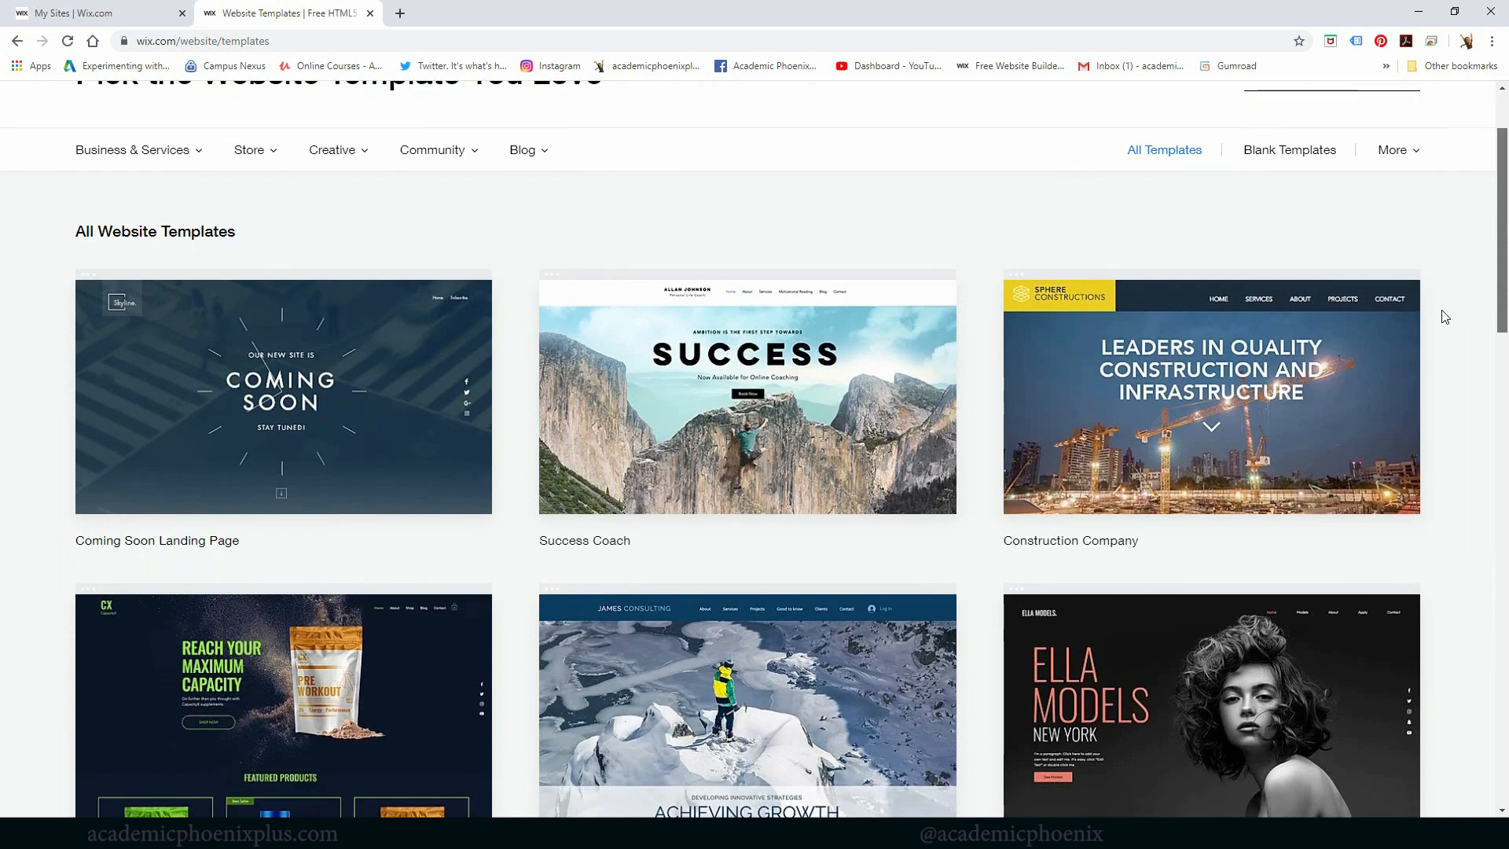
{"action": "scroll", "coordinate": [1447, 293], "scroll_direction": "up", "scroll_amount": 1}
{"action": "scroll", "coordinate": [1450, 291], "scroll_direction": "down", "scroll_amount": 1}
{"action": "scroll", "coordinate": [1450, 315], "scroll_direction": "down", "scroll_amount": 1}
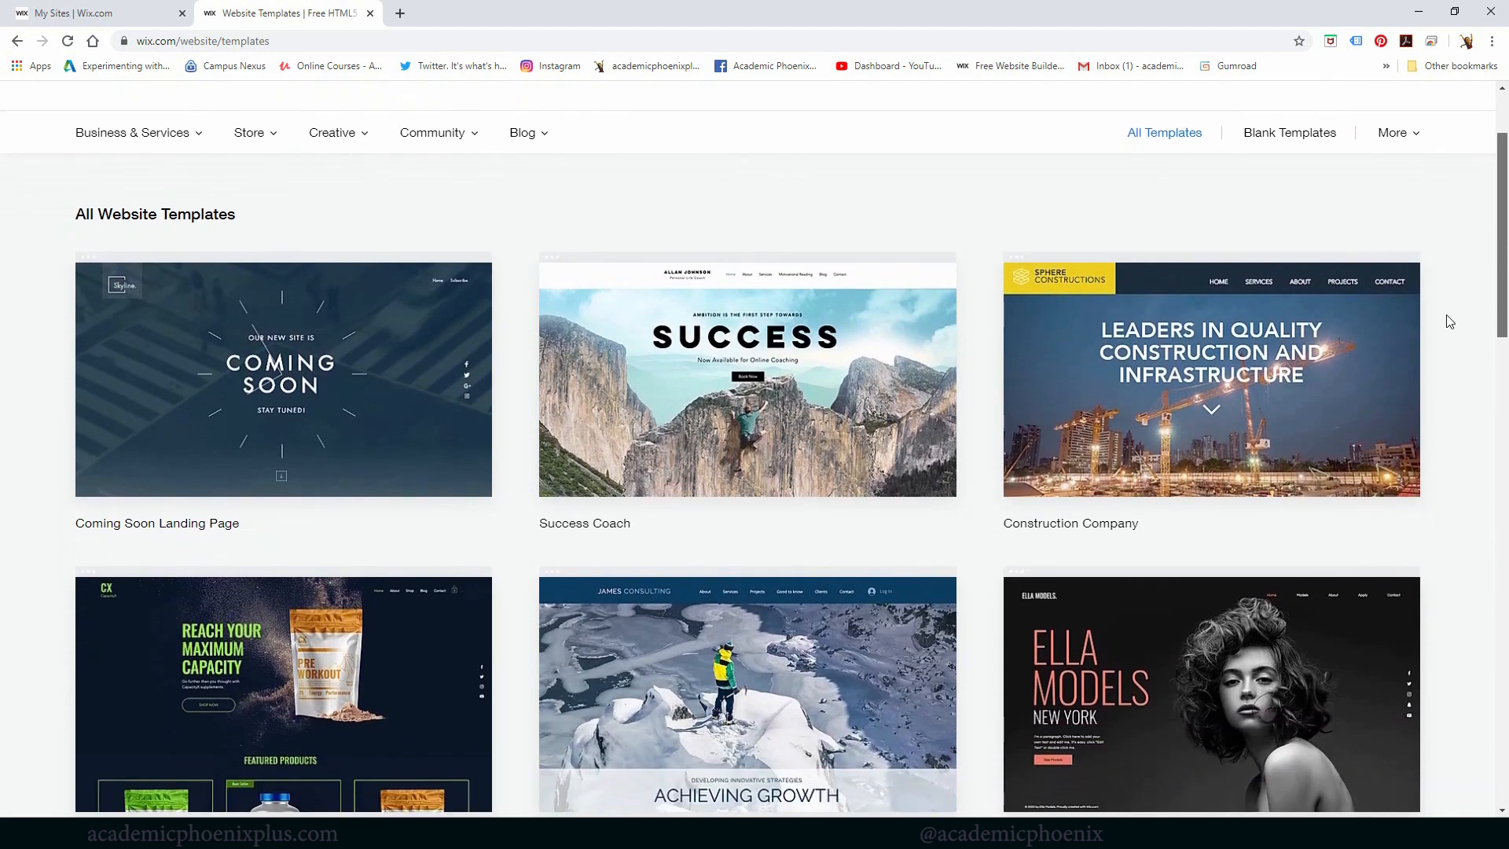
{"action": "scroll", "coordinate": [1447, 331], "scroll_direction": "down", "scroll_amount": 1}
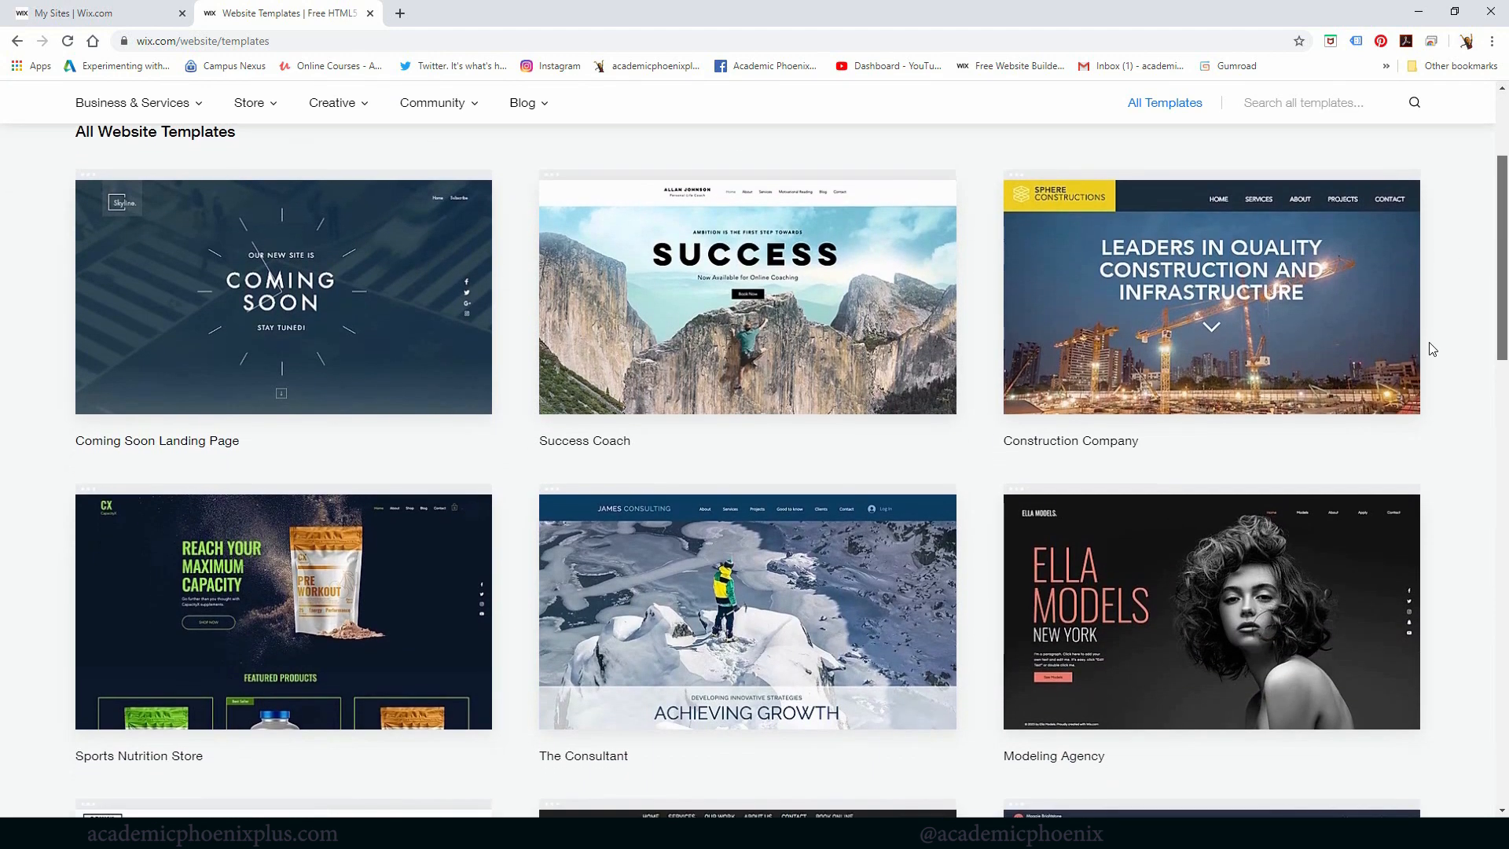
{"action": "scroll", "coordinate": [1429, 362], "scroll_direction": "down", "scroll_amount": 3}
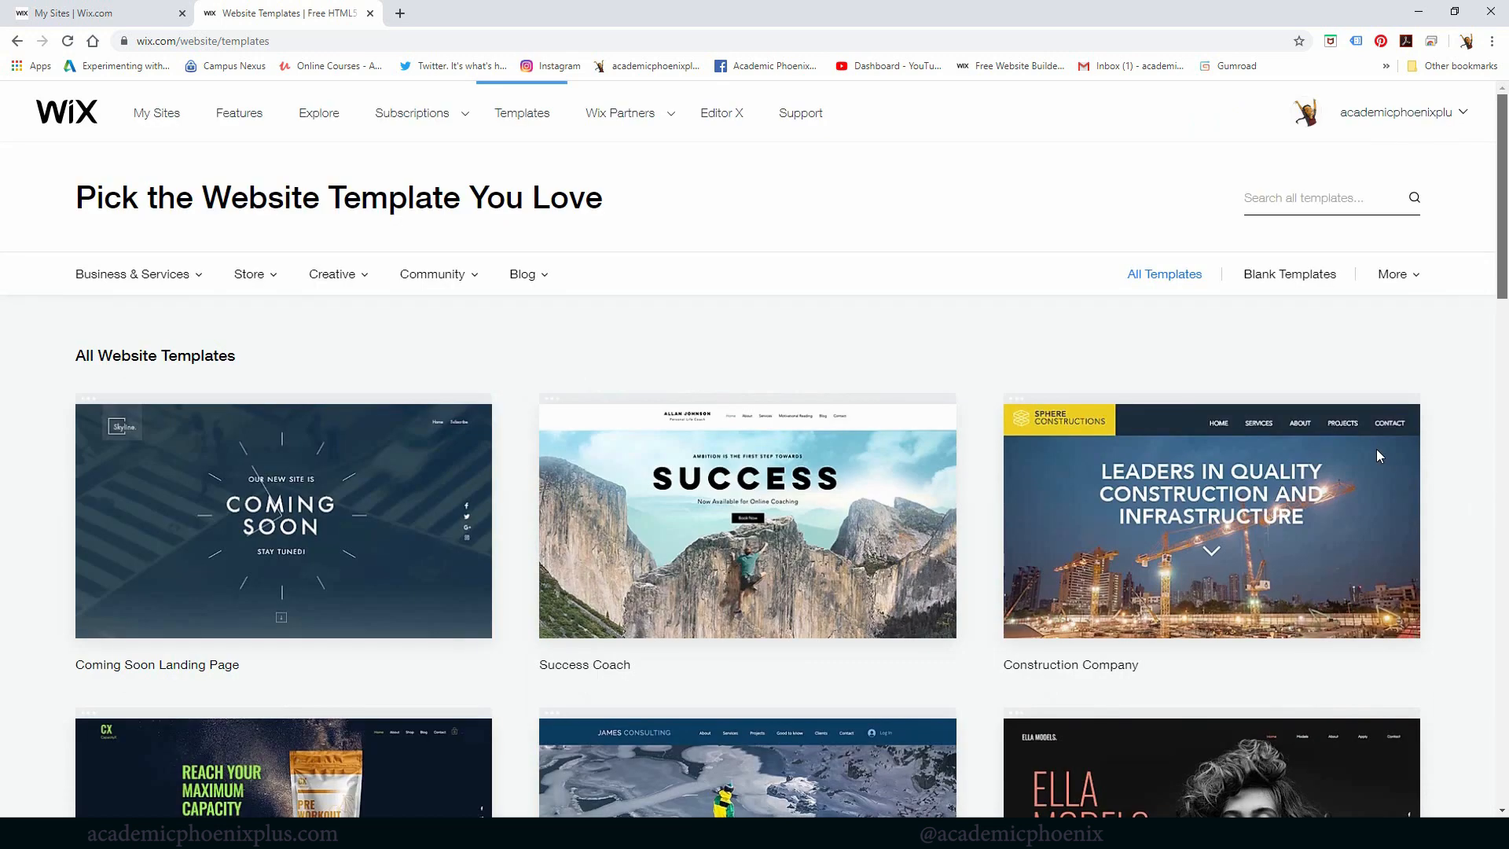
{"action": "scroll", "coordinate": [1415, 464], "scroll_direction": "down", "scroll_amount": 10}
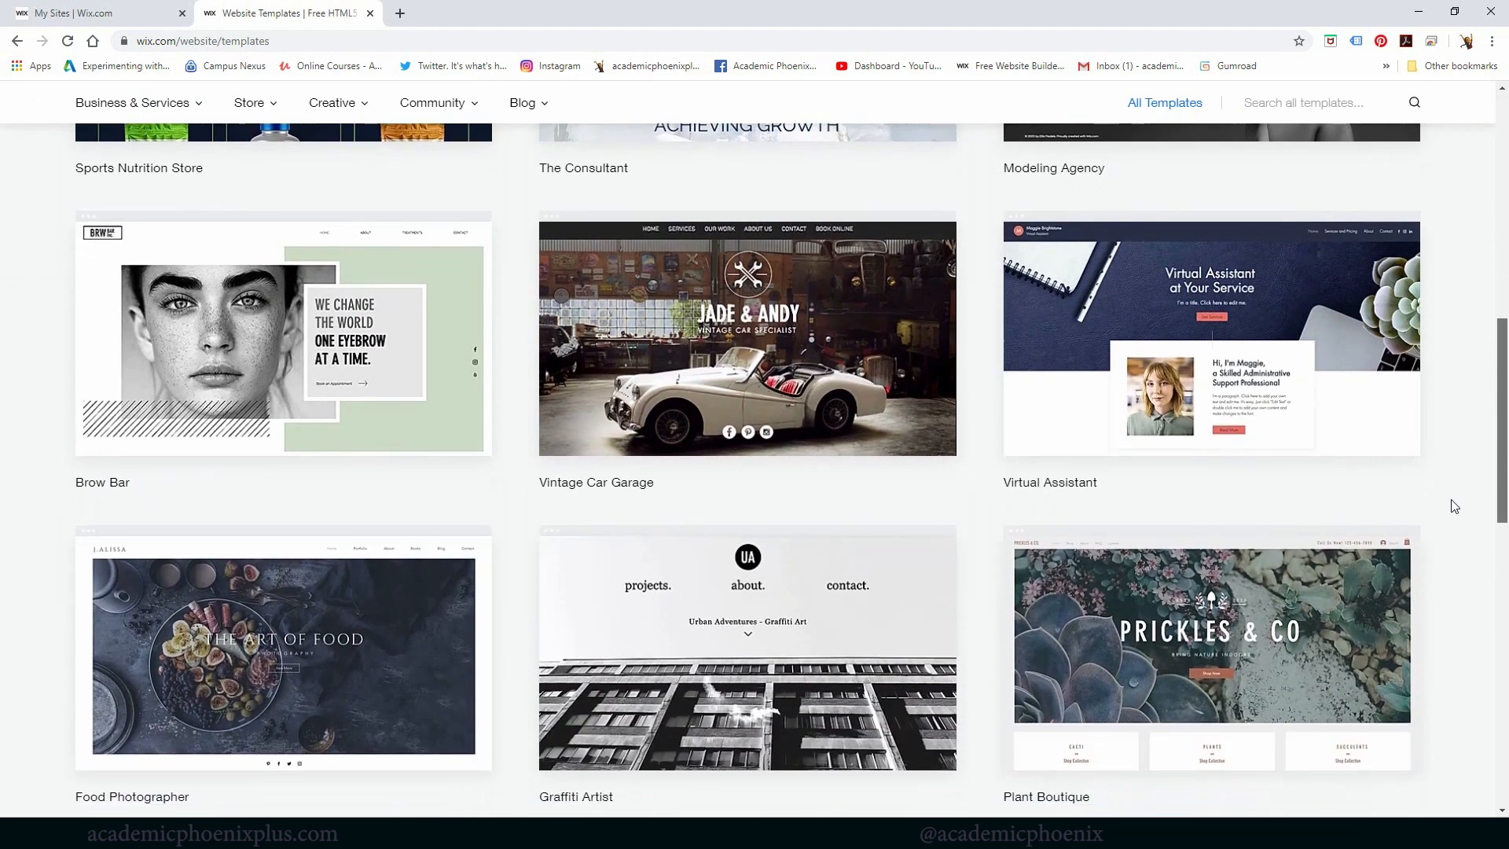
{"action": "scroll", "coordinate": [1455, 507], "scroll_direction": "down", "scroll_amount": 1}
{"action": "scroll", "coordinate": [1467, 516], "scroll_direction": "down", "scroll_amount": 2}
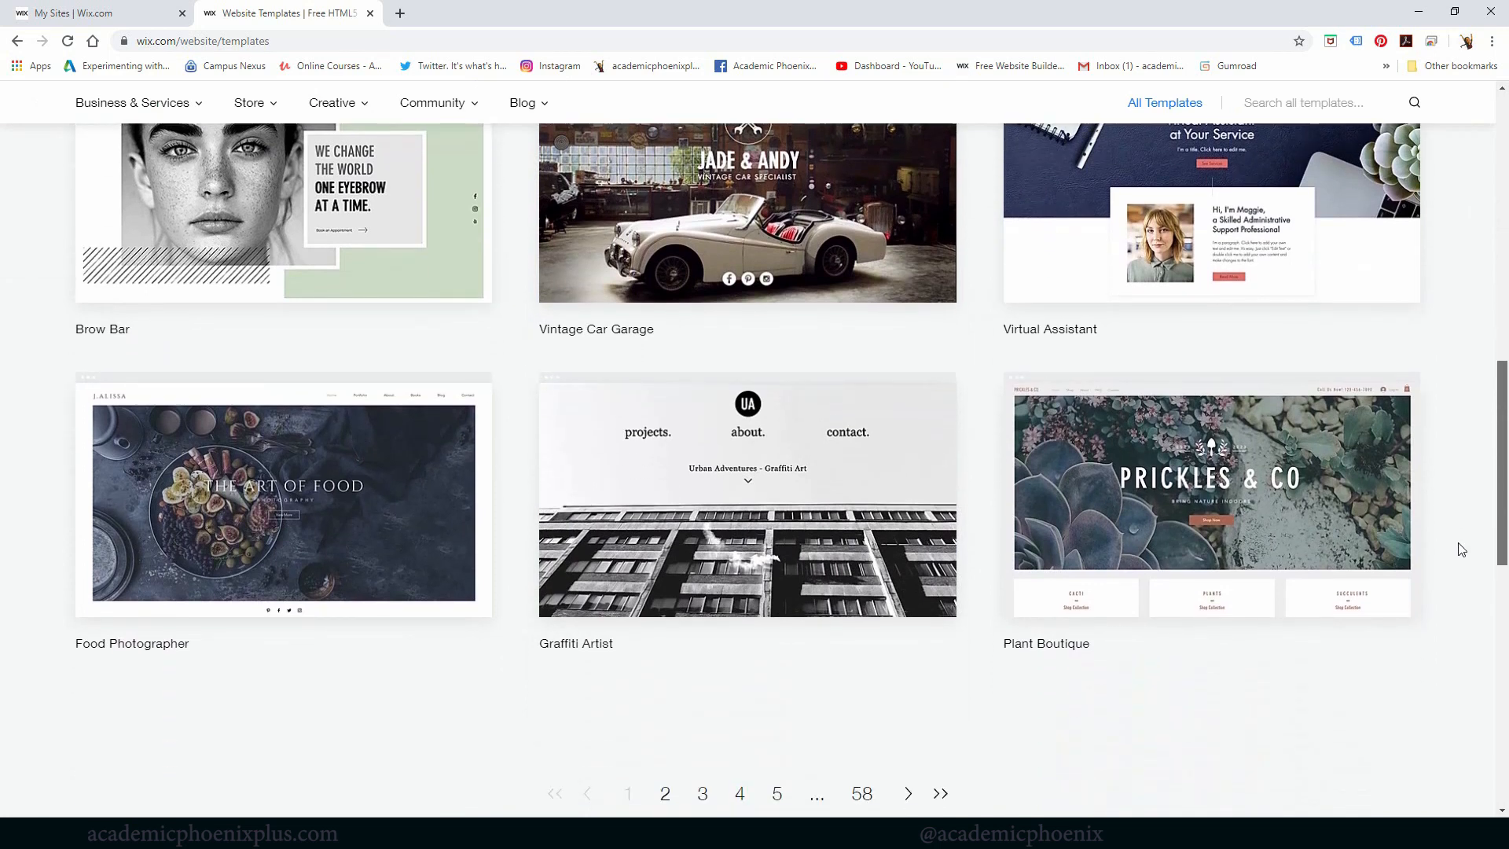
{"action": "left_click_drag", "start_coordinate": [1459, 544], "coordinate": [1460, 545]}
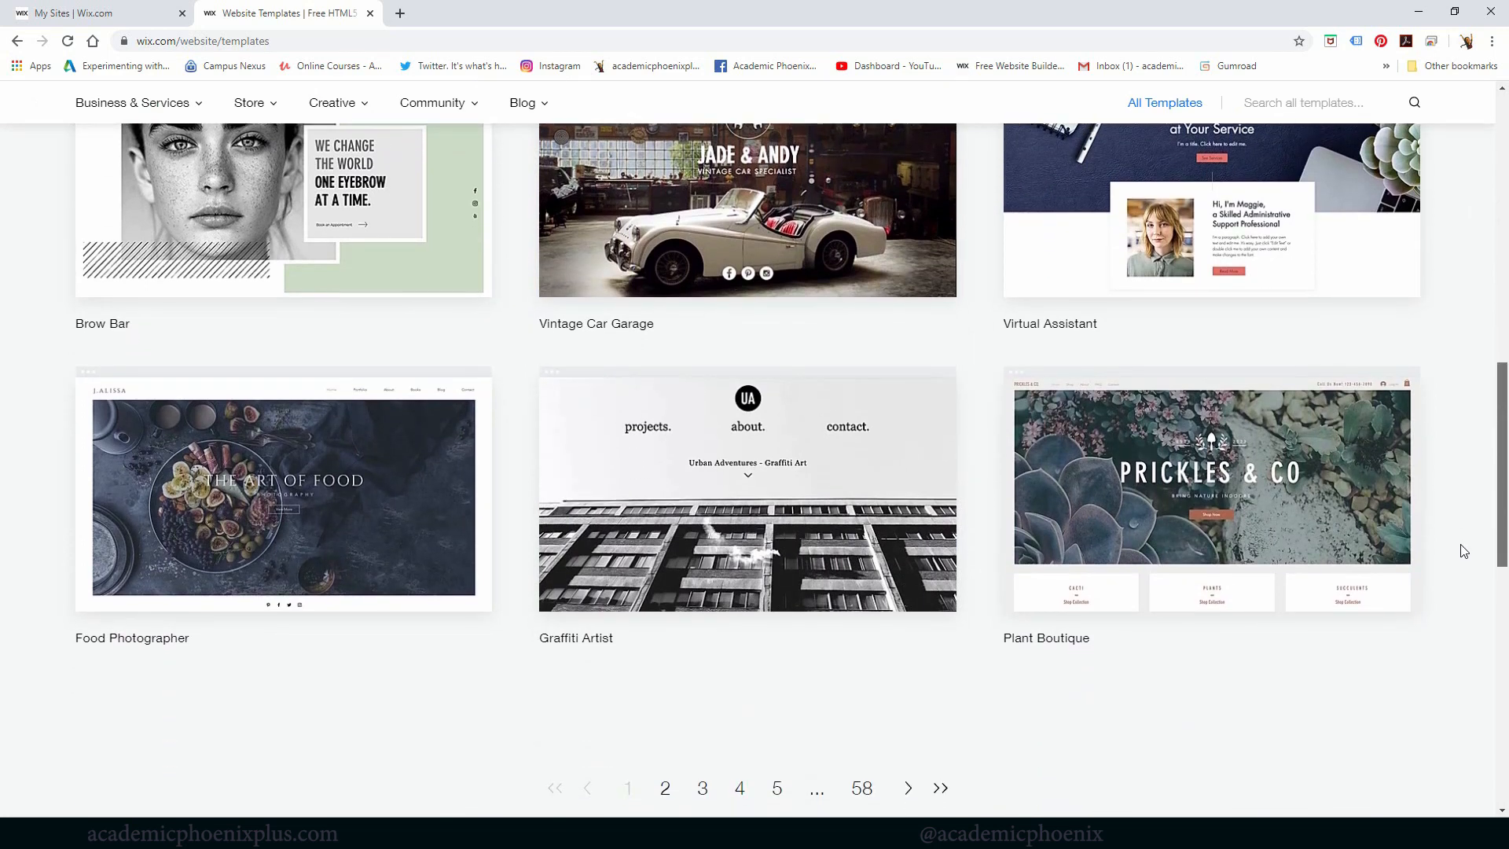
Preview the Graffiti Artist template, look through its page and close the preview.
{"action": "mouse_move", "coordinate": [760, 481]}
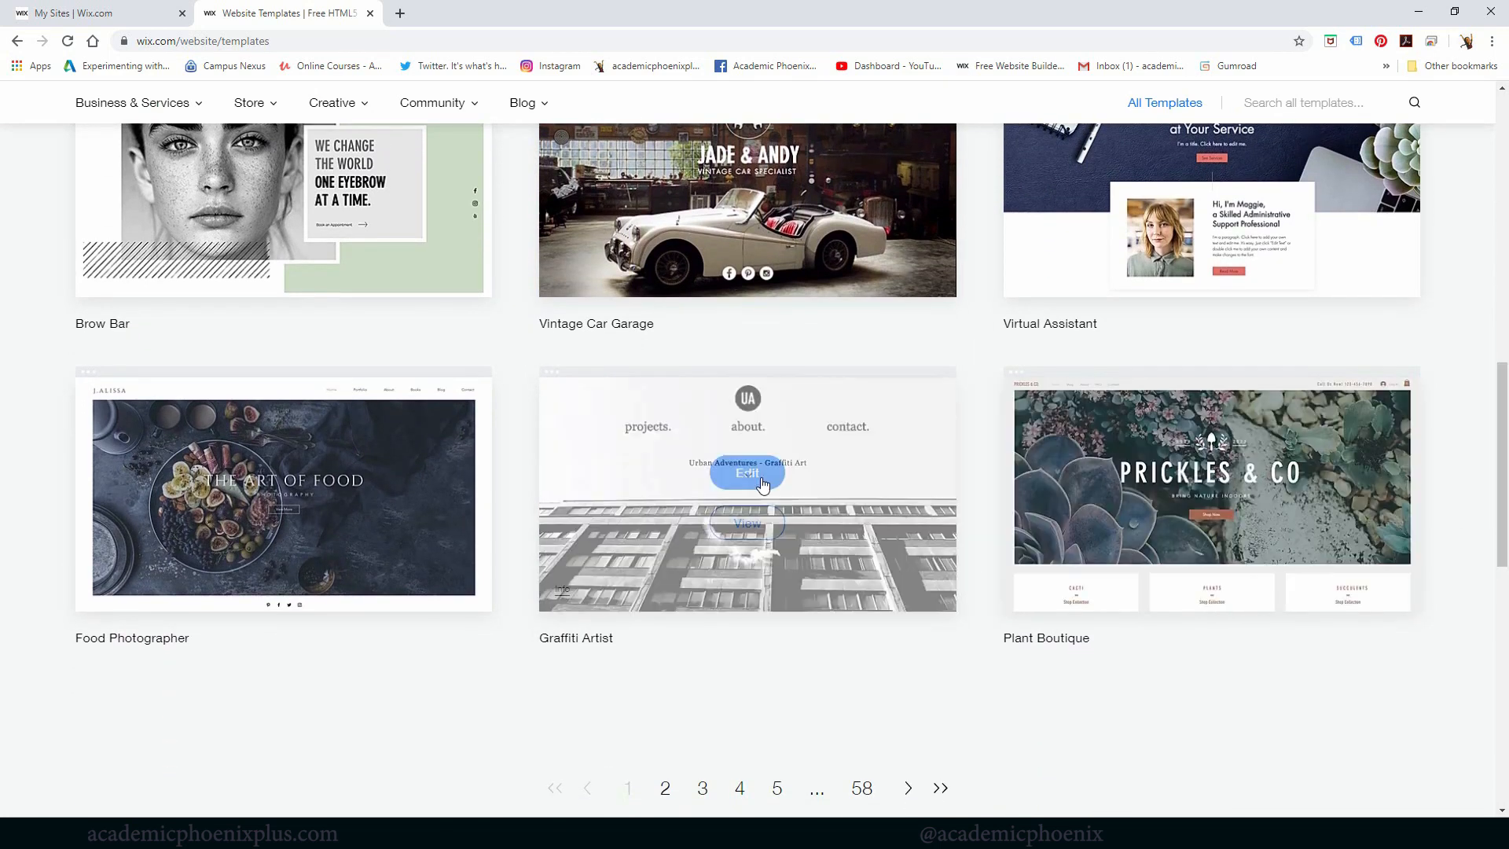
{"action": "left_click", "coordinate": [755, 528]}
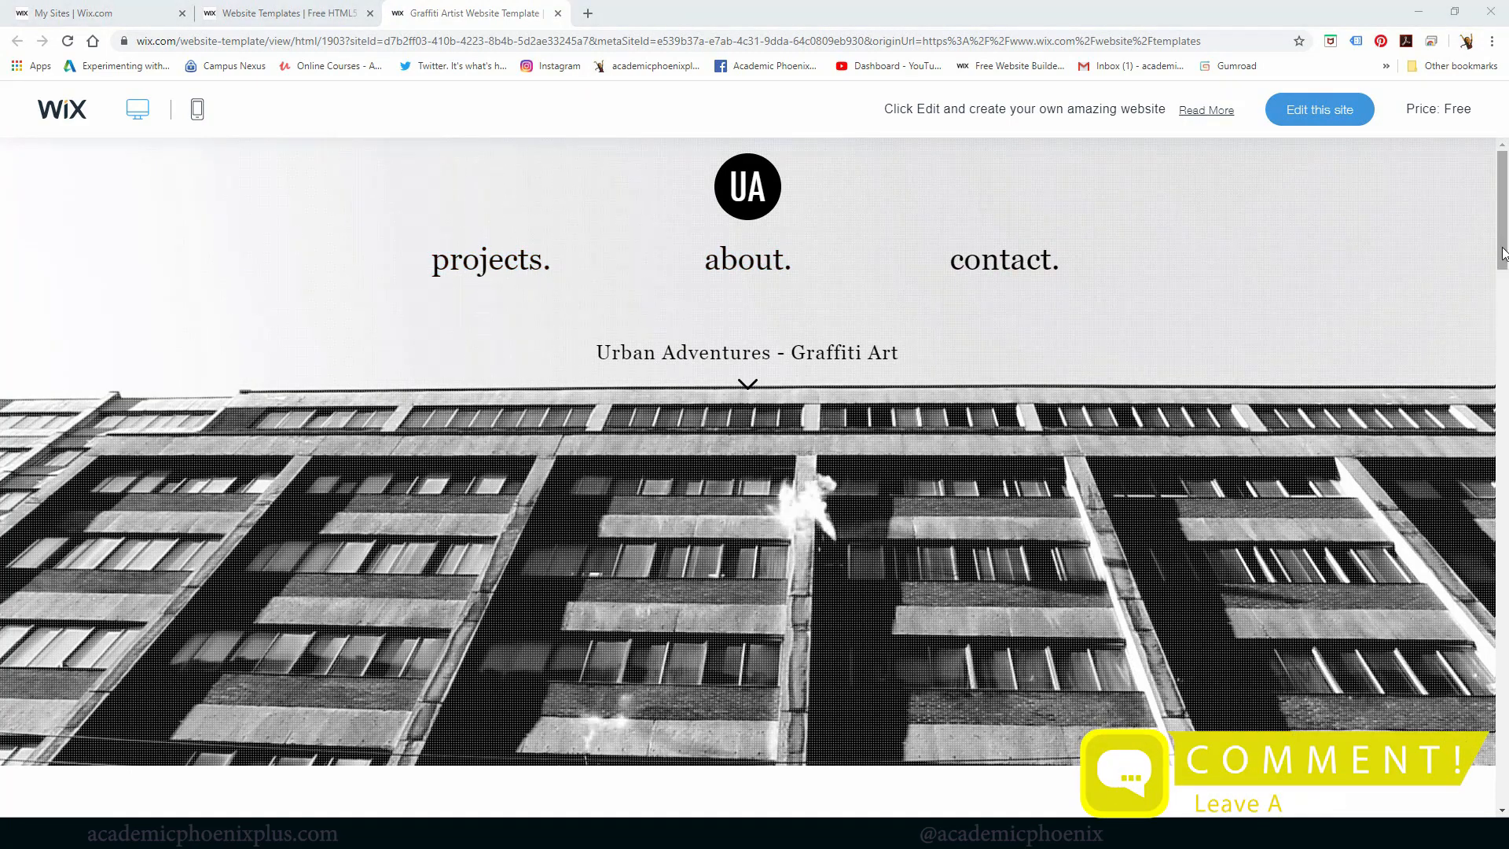
{"action": "scroll", "coordinate": [1470, 310], "scroll_direction": "down", "scroll_amount": 10}
{"action": "scroll", "coordinate": [1425, 387], "scroll_direction": "down", "scroll_amount": 2}
{"action": "scroll", "coordinate": [1390, 431], "scroll_direction": "up", "scroll_amount": 12}
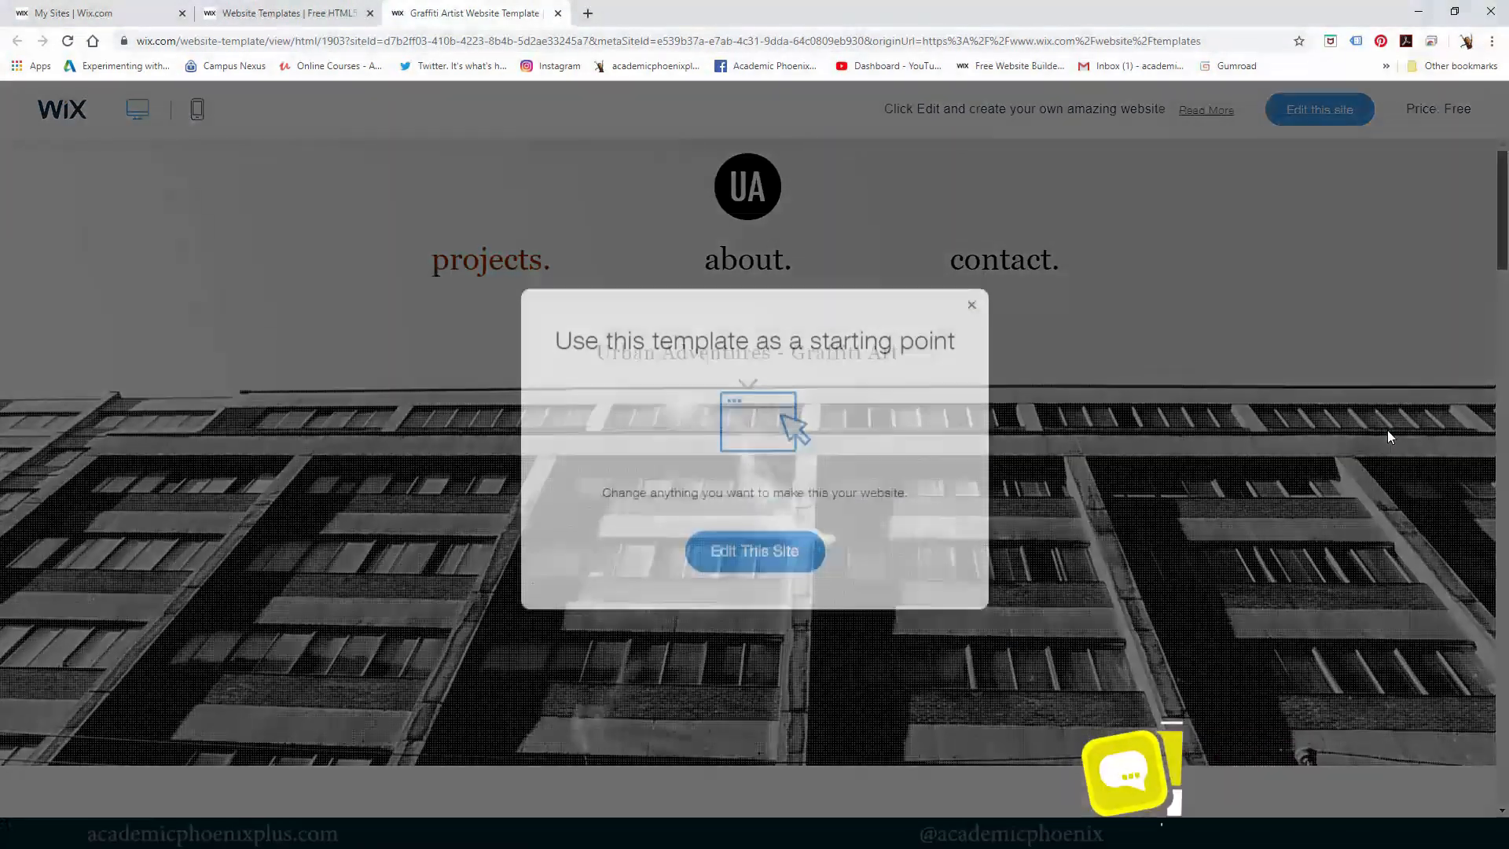
{"action": "left_click", "coordinate": [973, 300]}
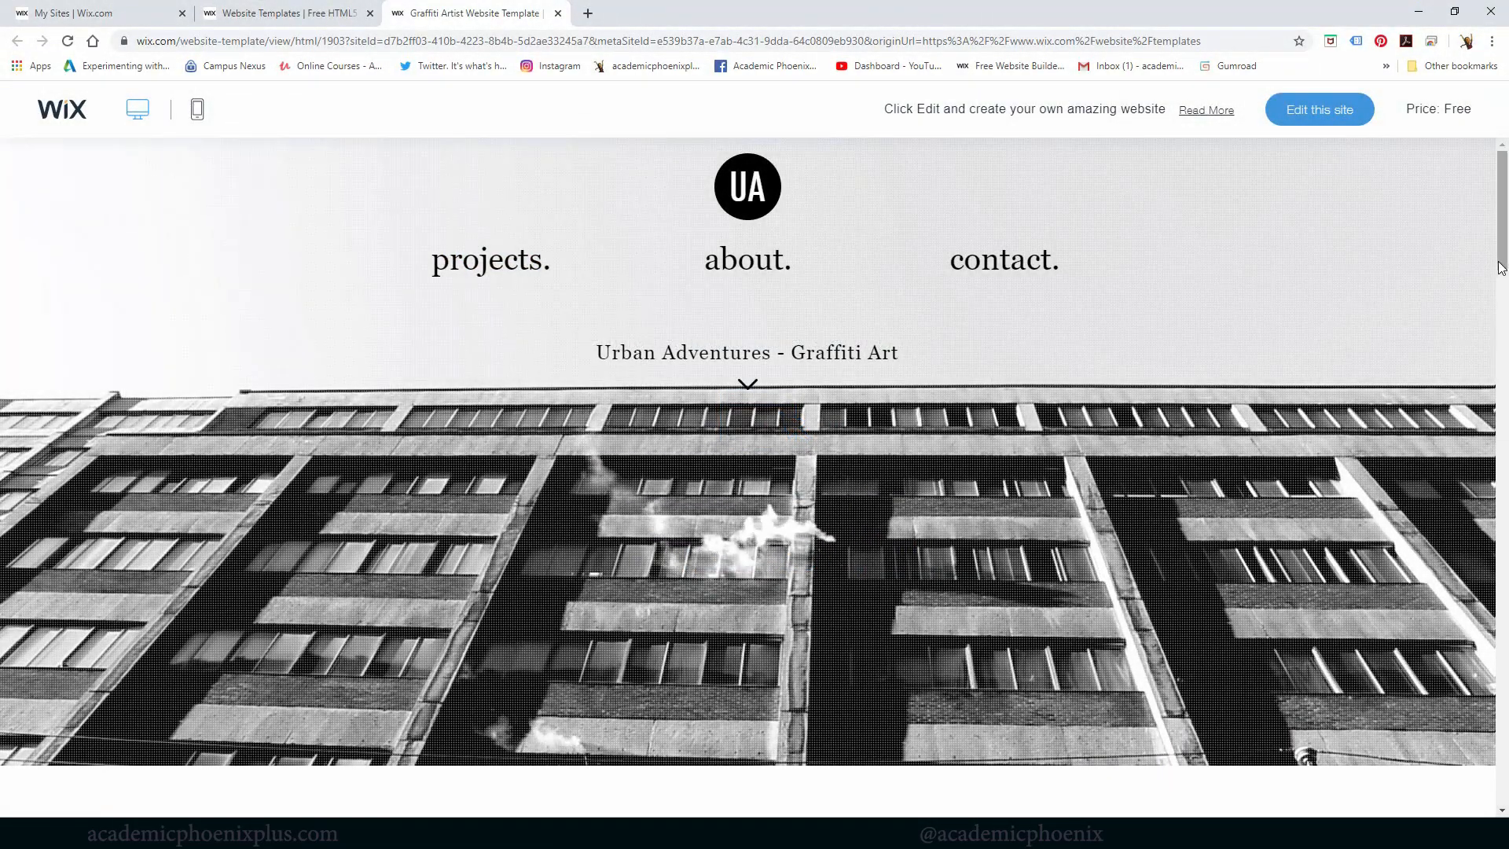
{"action": "scroll", "coordinate": [1478, 307], "scroll_direction": "down", "scroll_amount": 10}
{"action": "left_click_drag", "start_coordinate": [1401, 415], "coordinate": [1462, 286]}
{"action": "left_click_drag", "start_coordinate": [1502, 236], "coordinate": [1502, 212]}
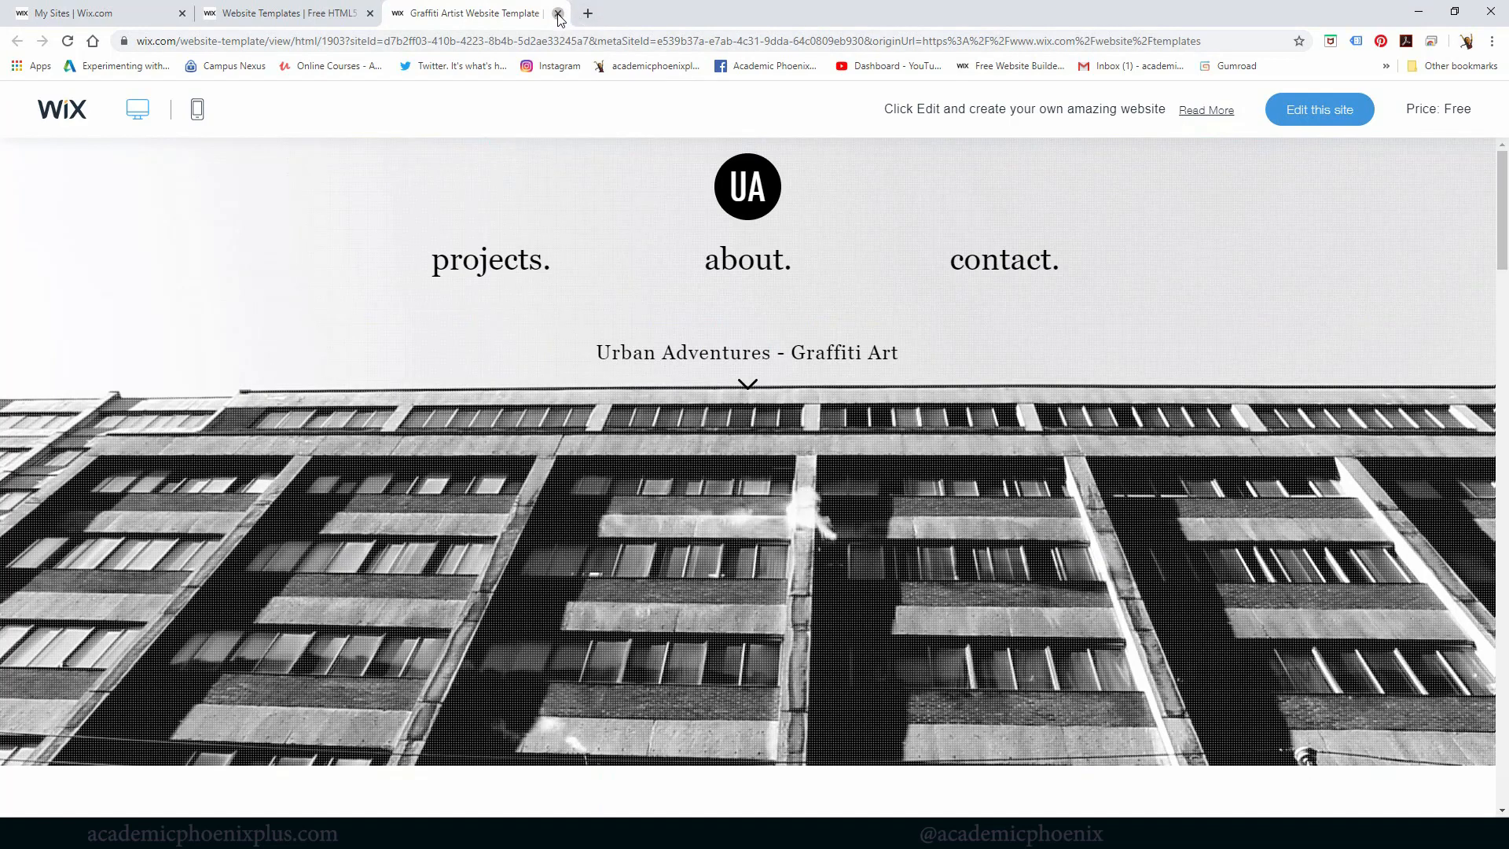
{"action": "key", "text": "ctrl+w"}
Preview the Food Photographer template, look at its Home and Portfolio pages, and close the preview.
{"action": "mouse_move", "coordinate": [859, 485]}
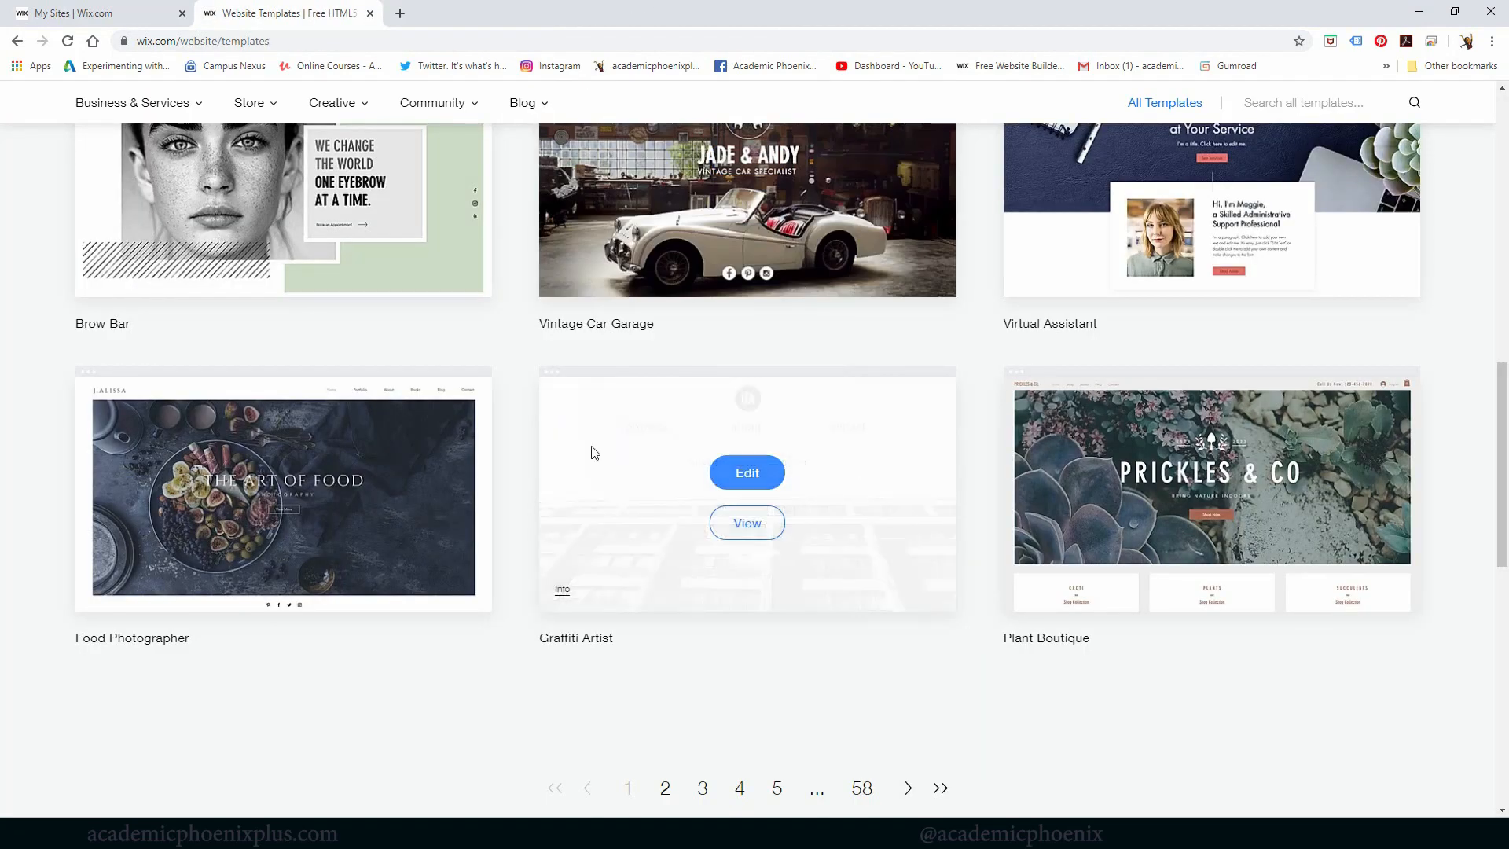
{"action": "left_click", "coordinate": [286, 525]}
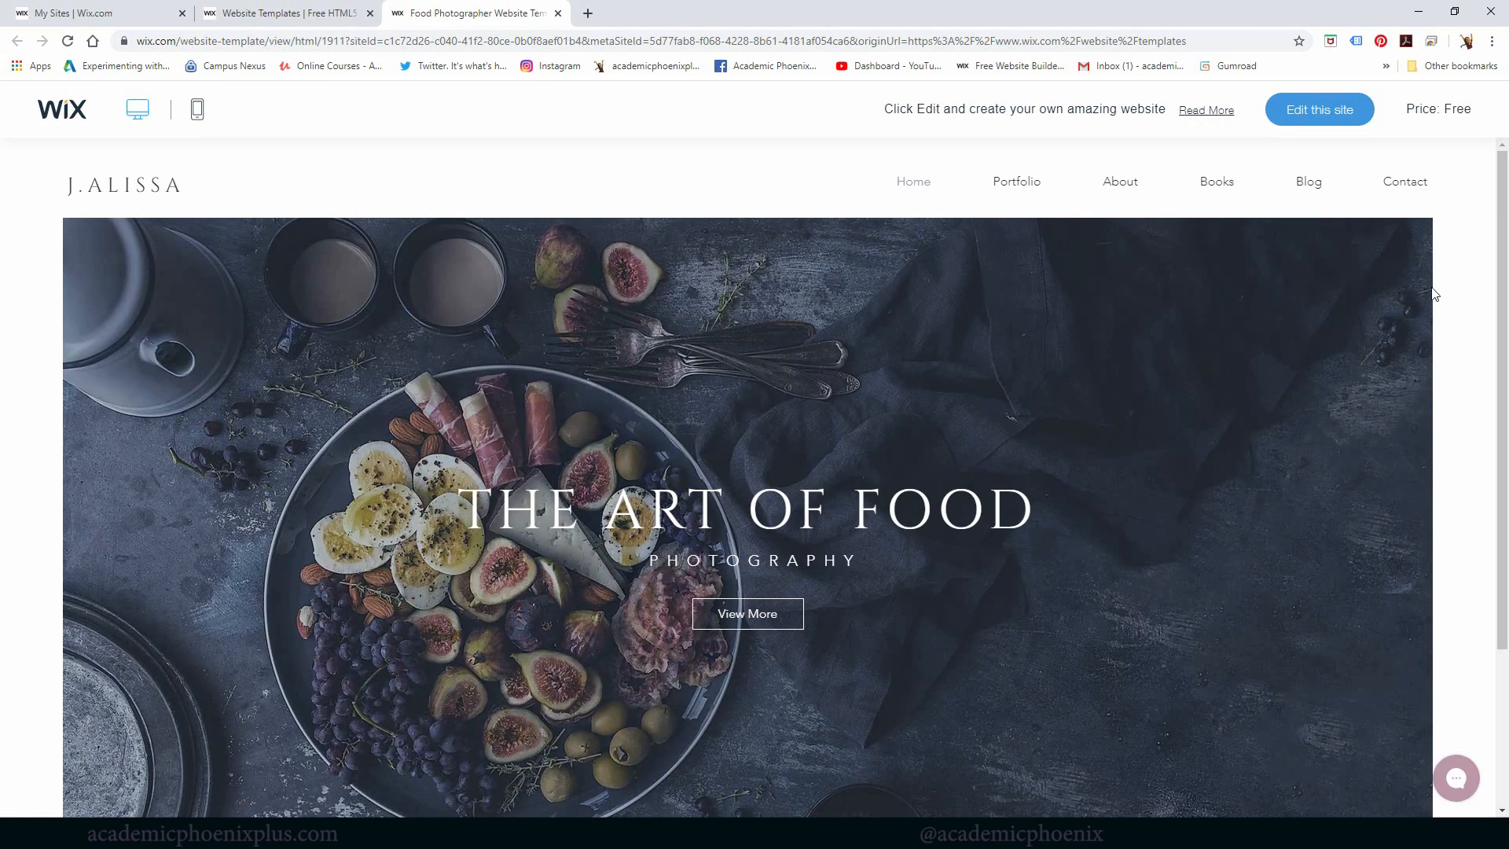
{"action": "scroll", "coordinate": [1468, 371], "scroll_direction": "down", "scroll_amount": 2}
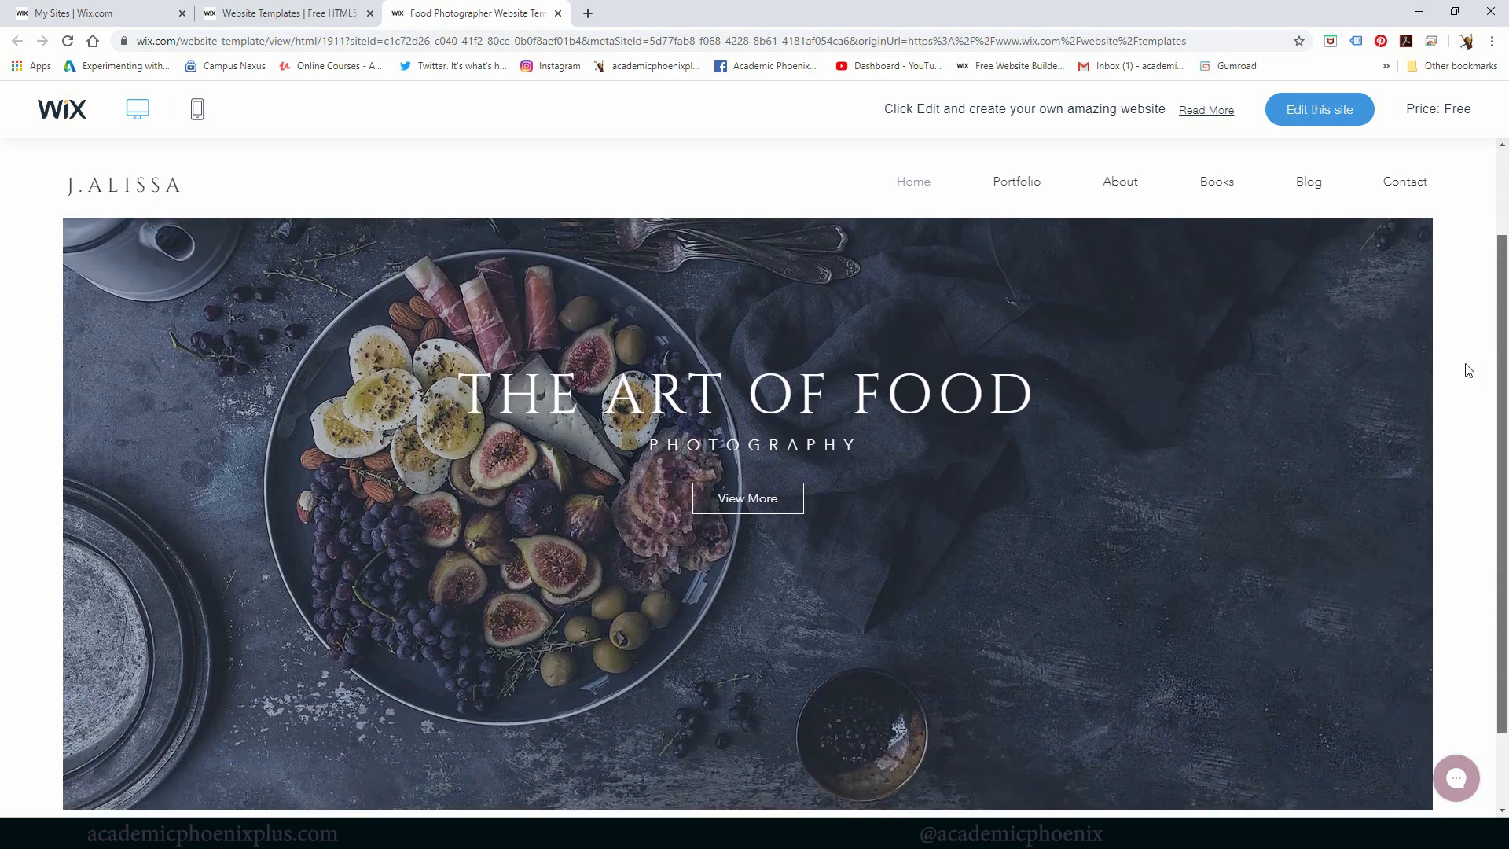
{"action": "scroll", "coordinate": [1468, 371], "scroll_direction": "down", "scroll_amount": 1}
{"action": "scroll", "coordinate": [1461, 438], "scroll_direction": "up", "scroll_amount": 3}
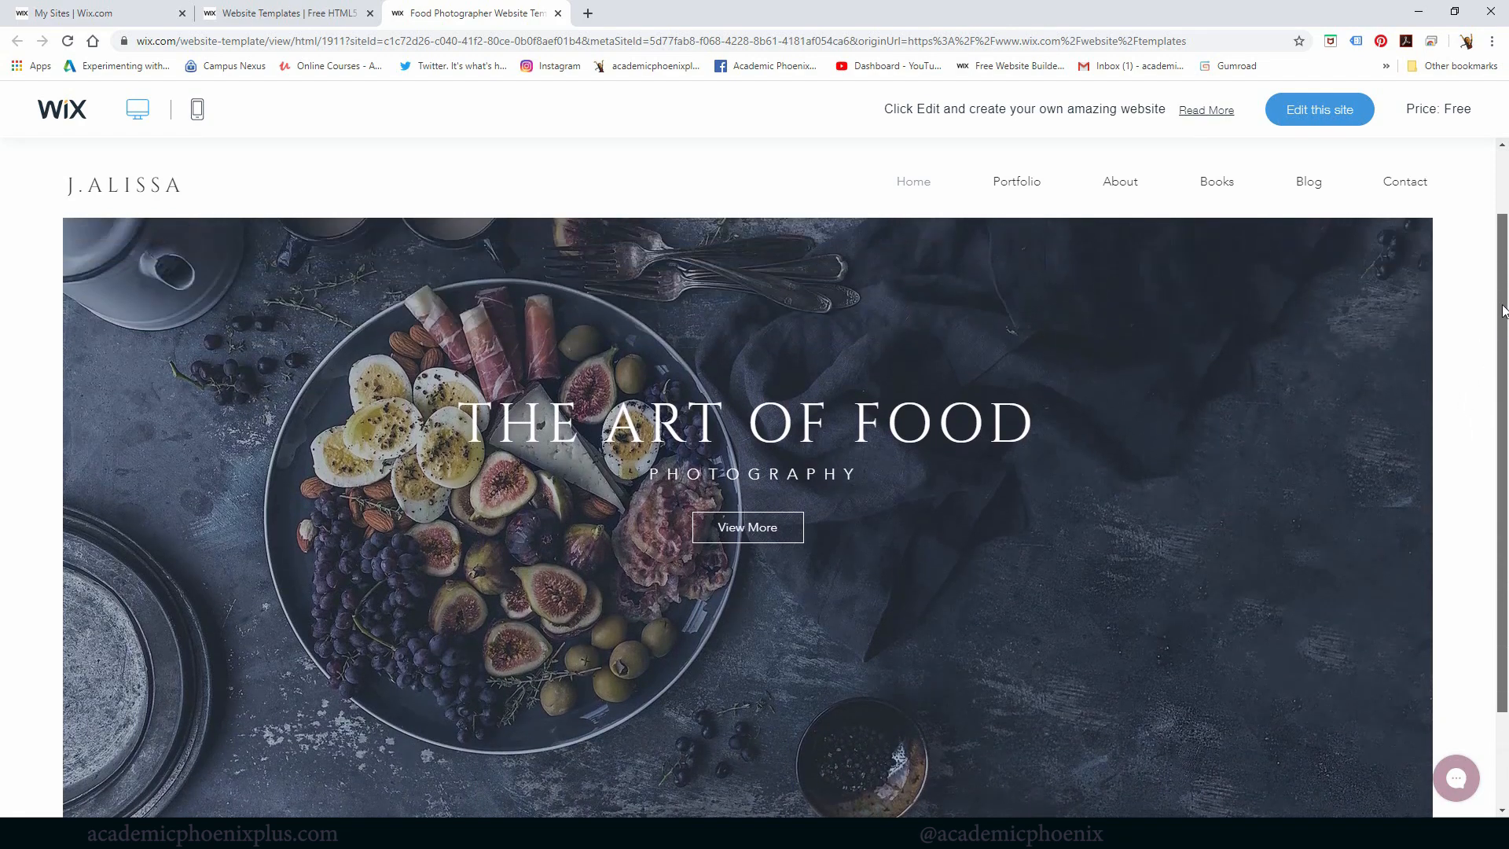
{"action": "left_click", "coordinate": [1016, 183]}
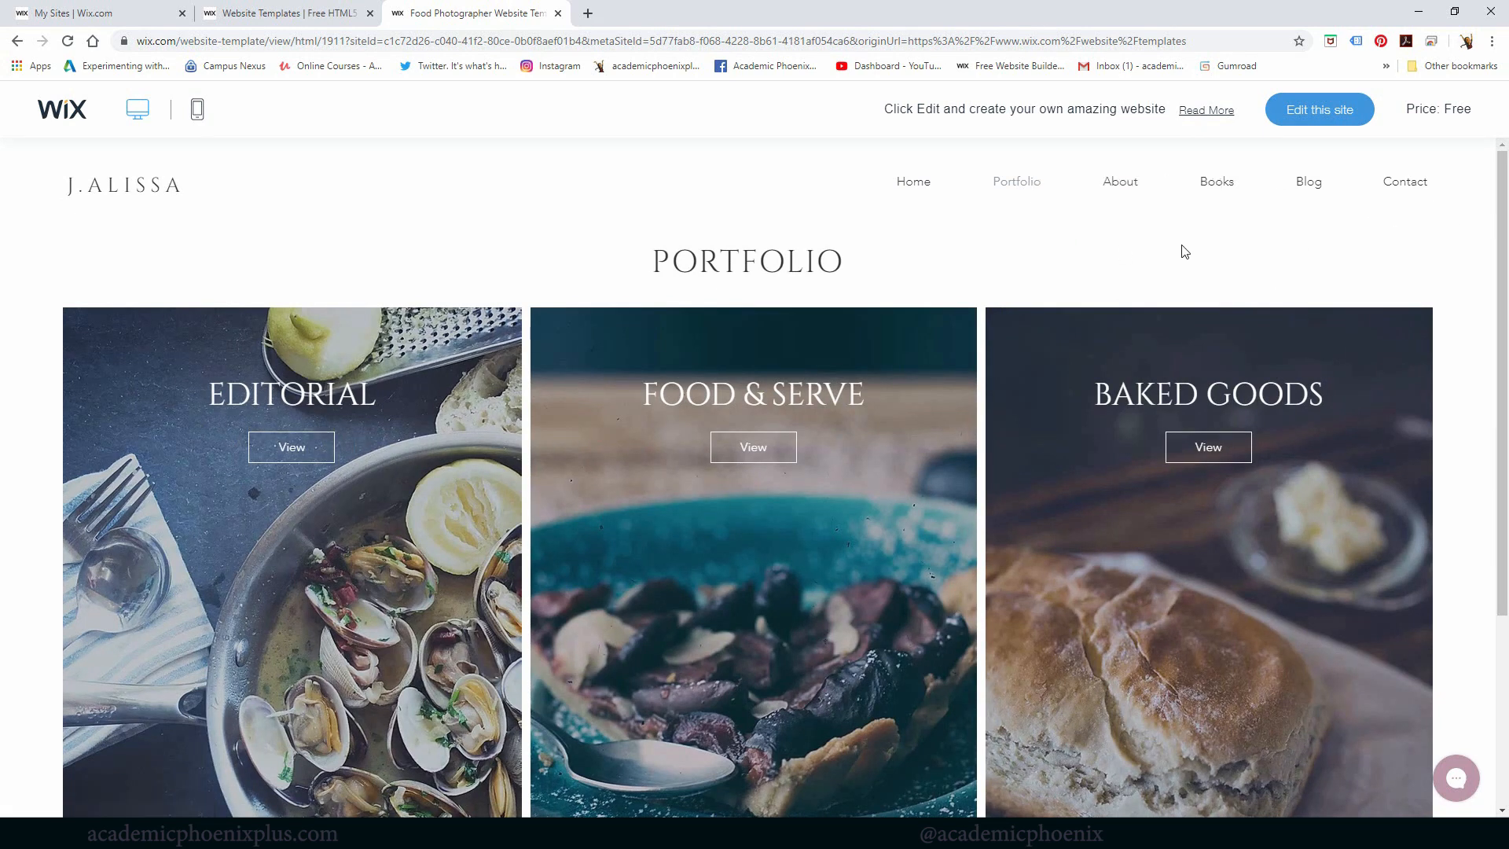
{"action": "left_click", "coordinate": [558, 14]}
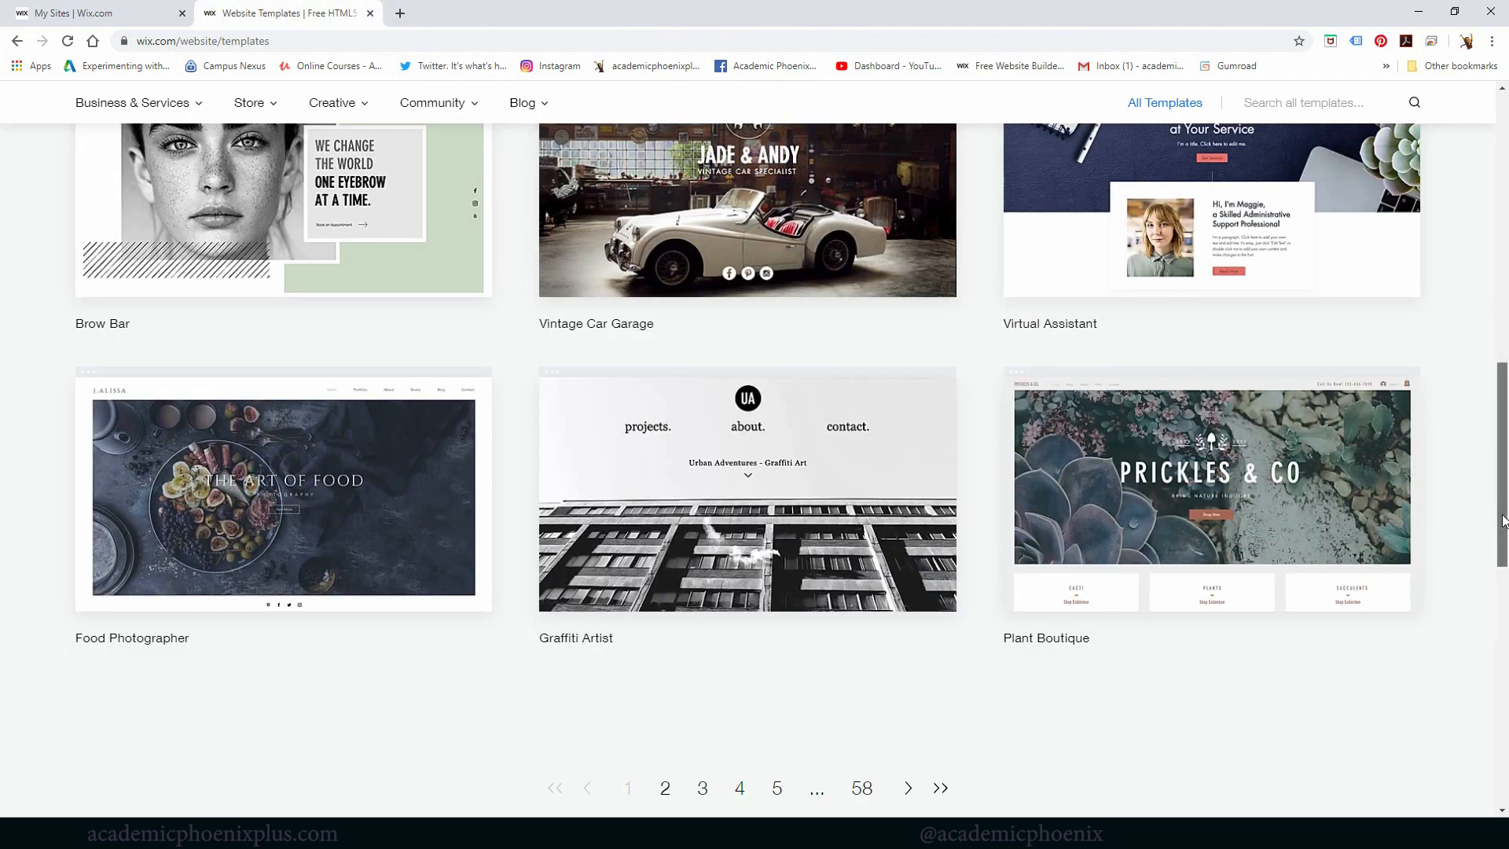
Show the Most Popular website templates and look through the list.
{"action": "left_click_drag", "start_coordinate": [1503, 523], "coordinate": [1503, 284]}
{"action": "mouse_move", "coordinate": [1405, 189]}
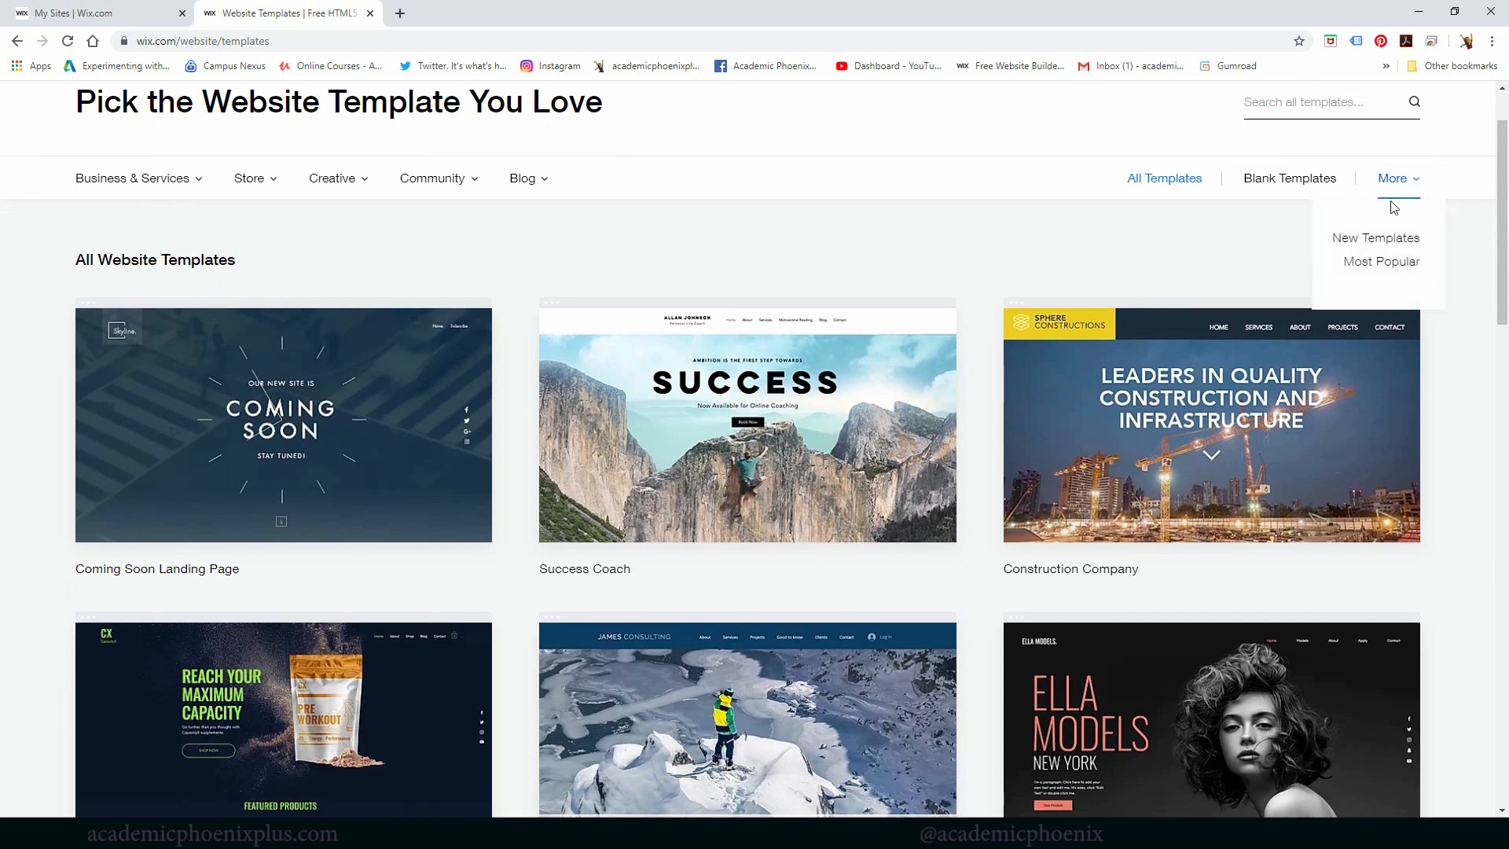
{"action": "left_click", "coordinate": [1352, 264]}
{"action": "scroll", "coordinate": [1470, 488], "scroll_direction": "up", "scroll_amount": 3}
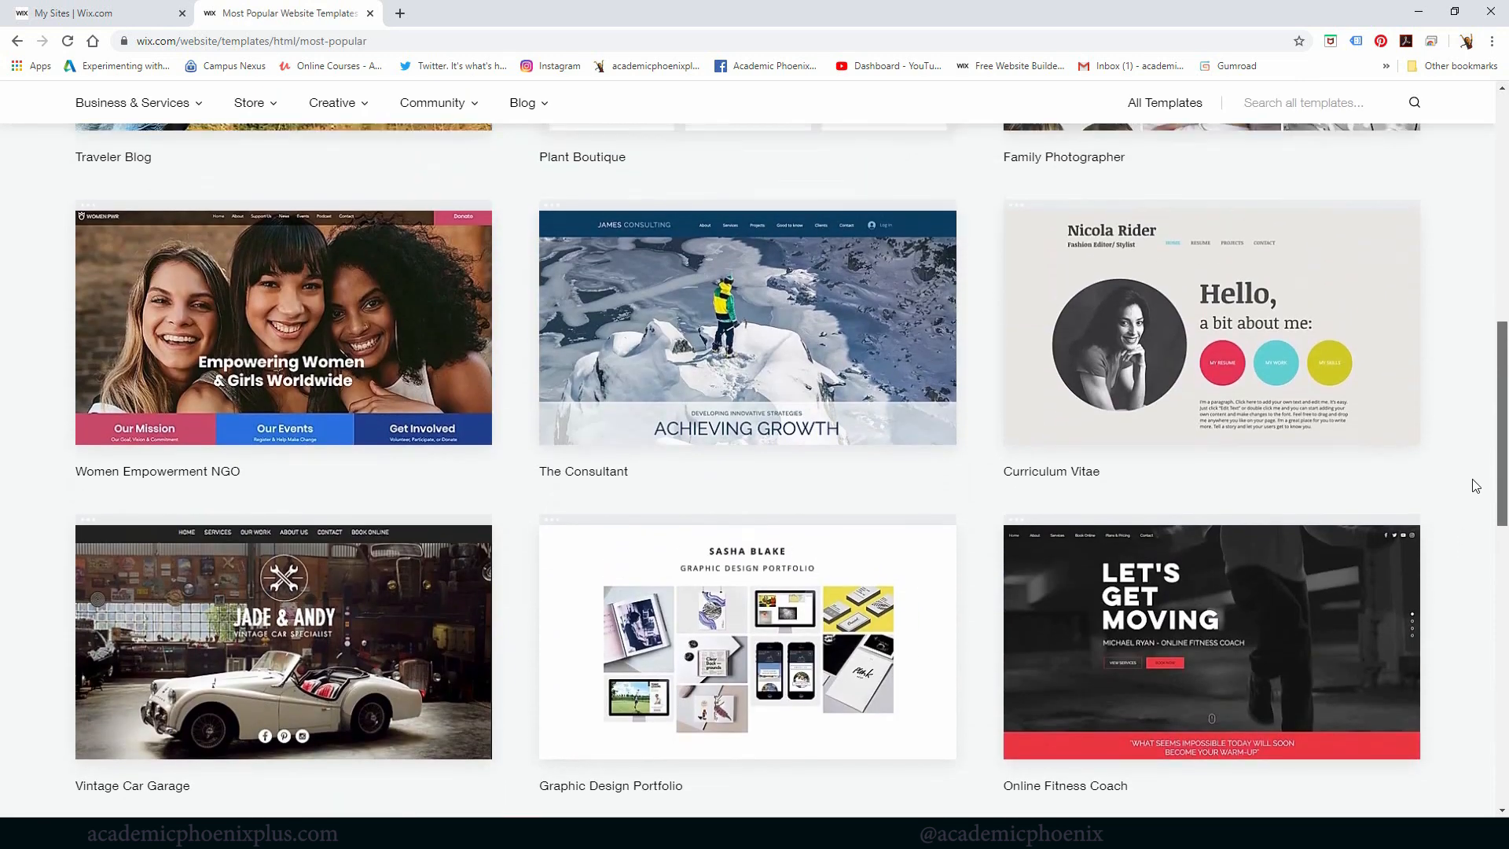
{"action": "scroll", "coordinate": [1505, 422], "scroll_direction": "up", "scroll_amount": 1}
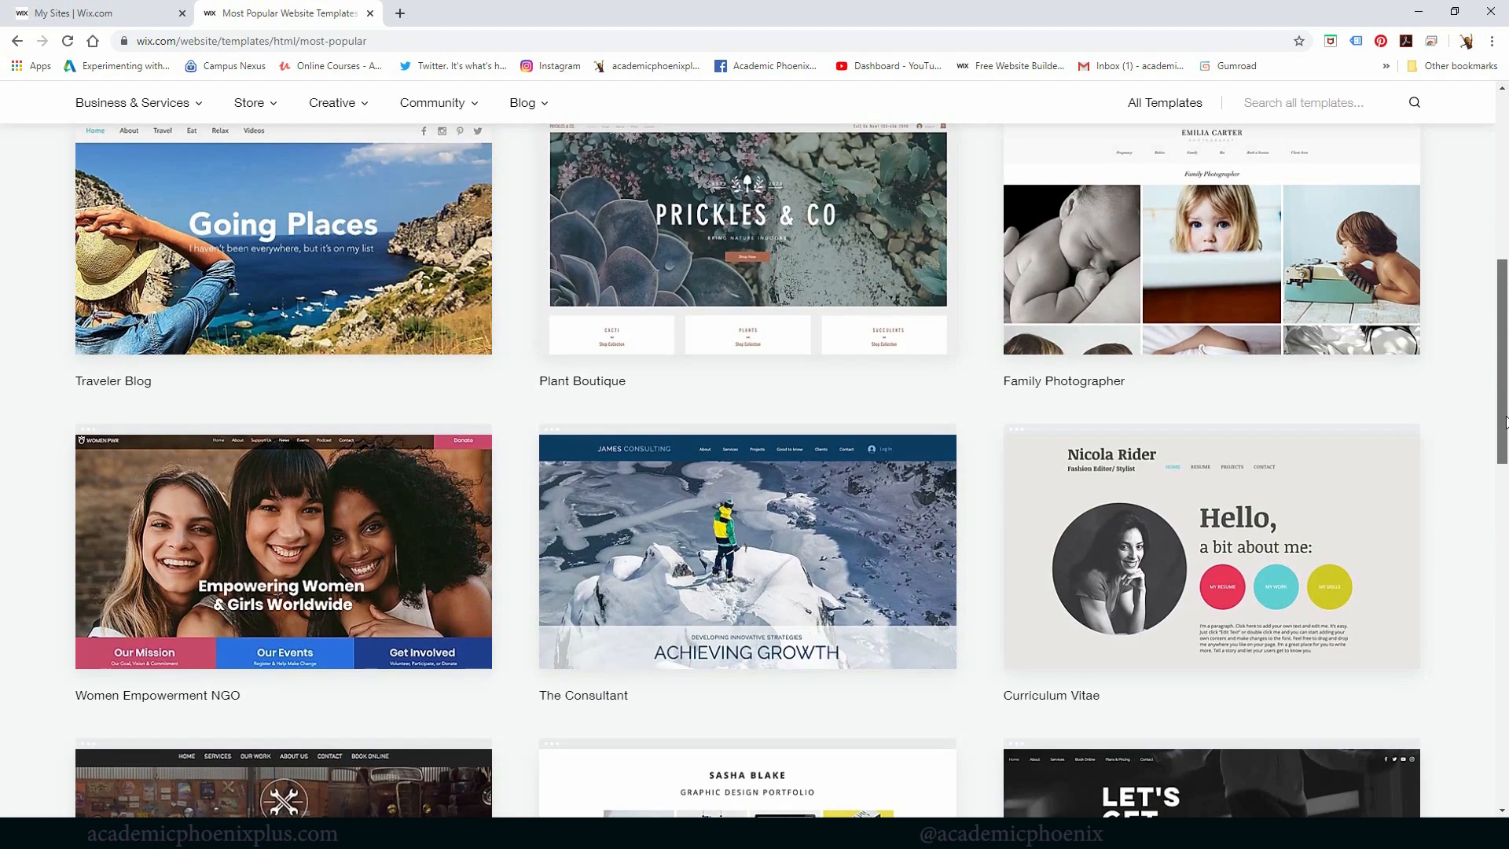
Preview The Consultant template, look through its home page and close the preview.
{"action": "mouse_move", "coordinate": [727, 586]}
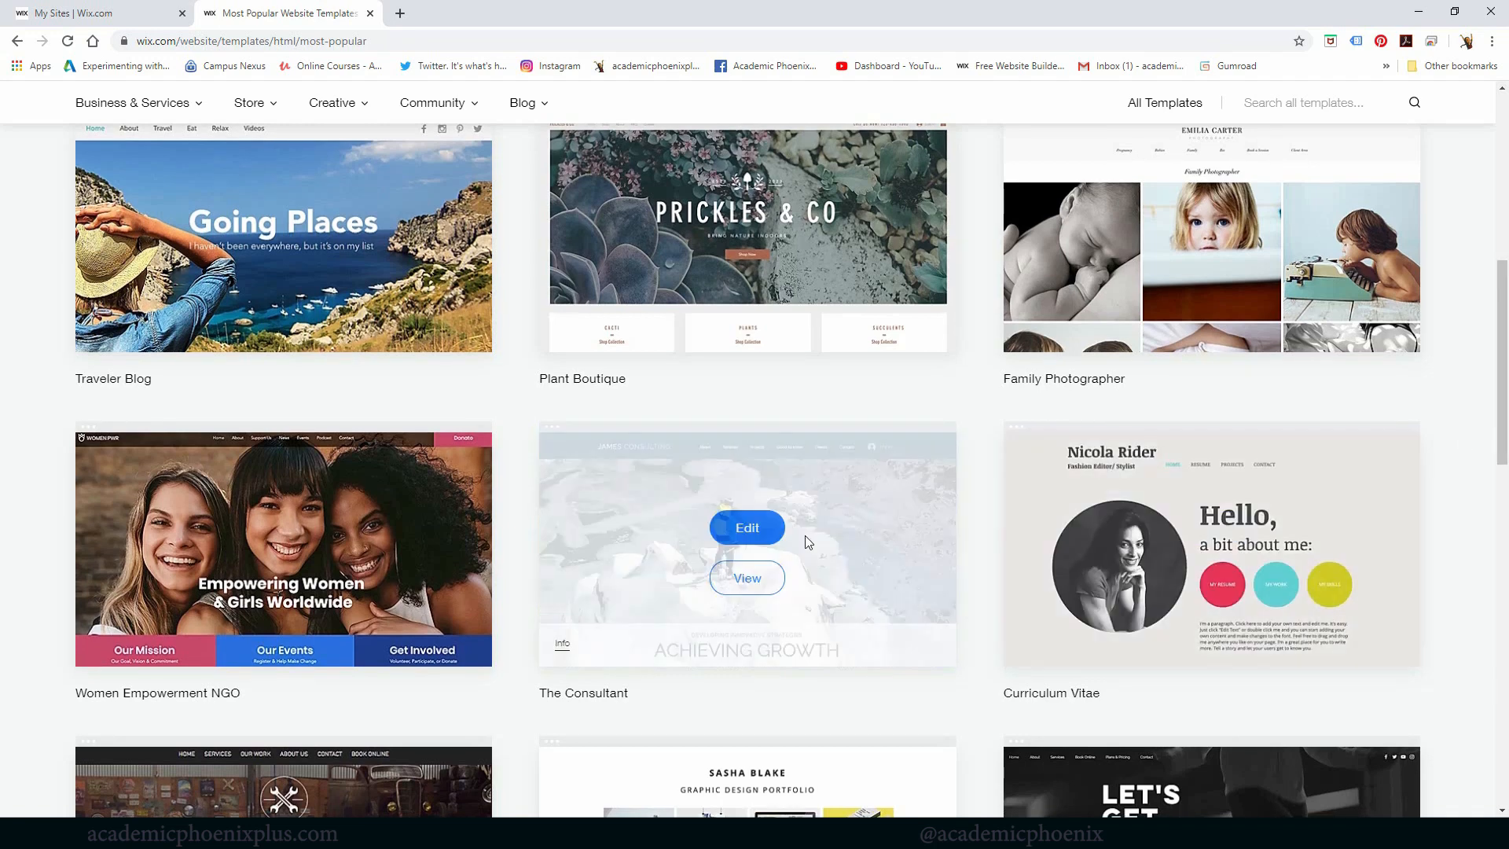
{"action": "left_click", "coordinate": [737, 592]}
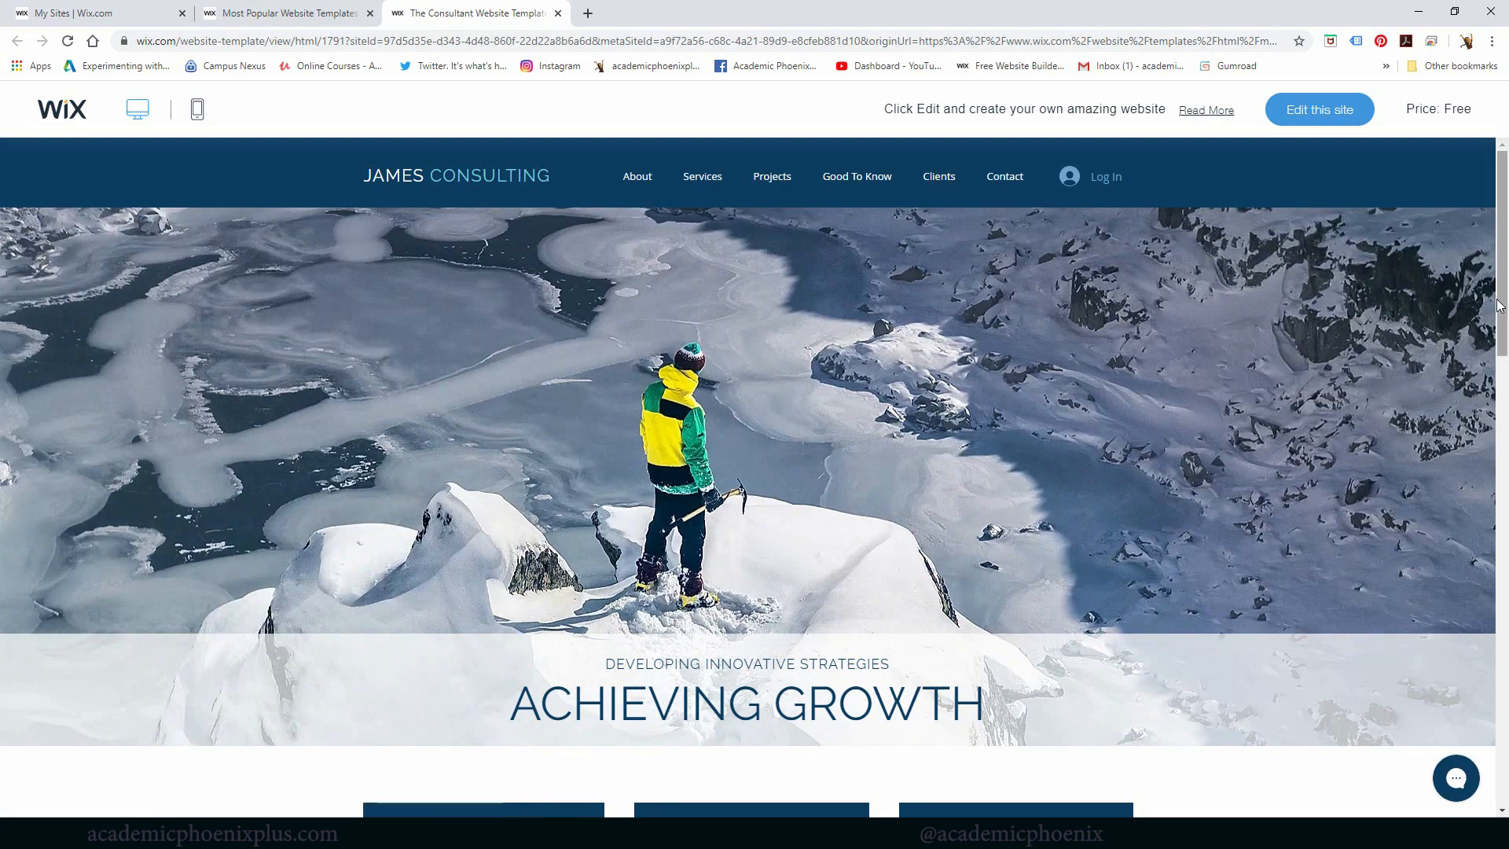
{"action": "scroll", "coordinate": [1445, 394], "scroll_direction": "down", "scroll_amount": 5}
{"action": "scroll", "coordinate": [1449, 415], "scroll_direction": "up", "scroll_amount": 5}
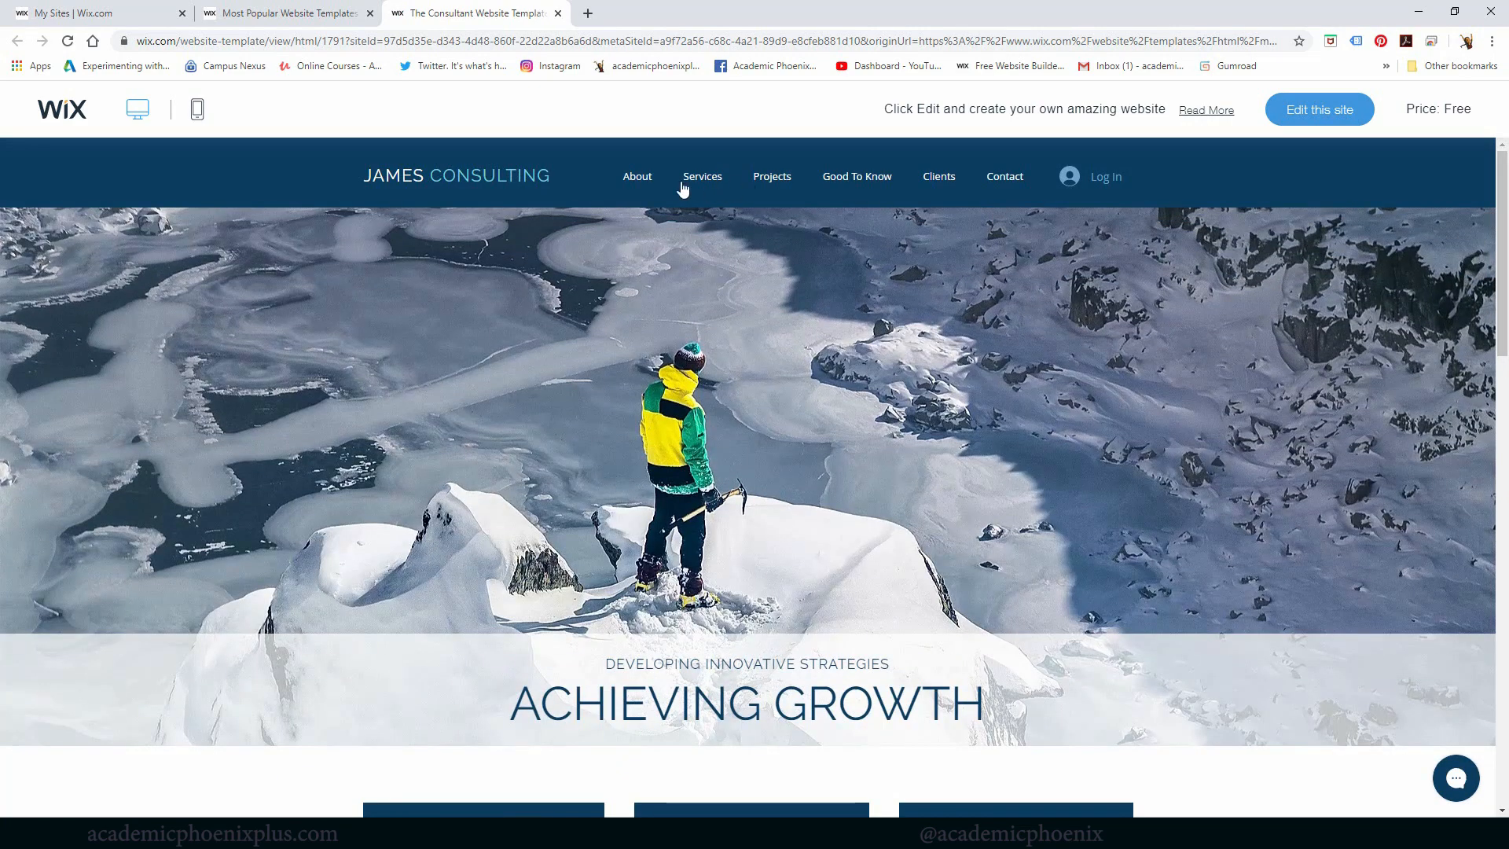
{"action": "left_click", "coordinate": [558, 14]}
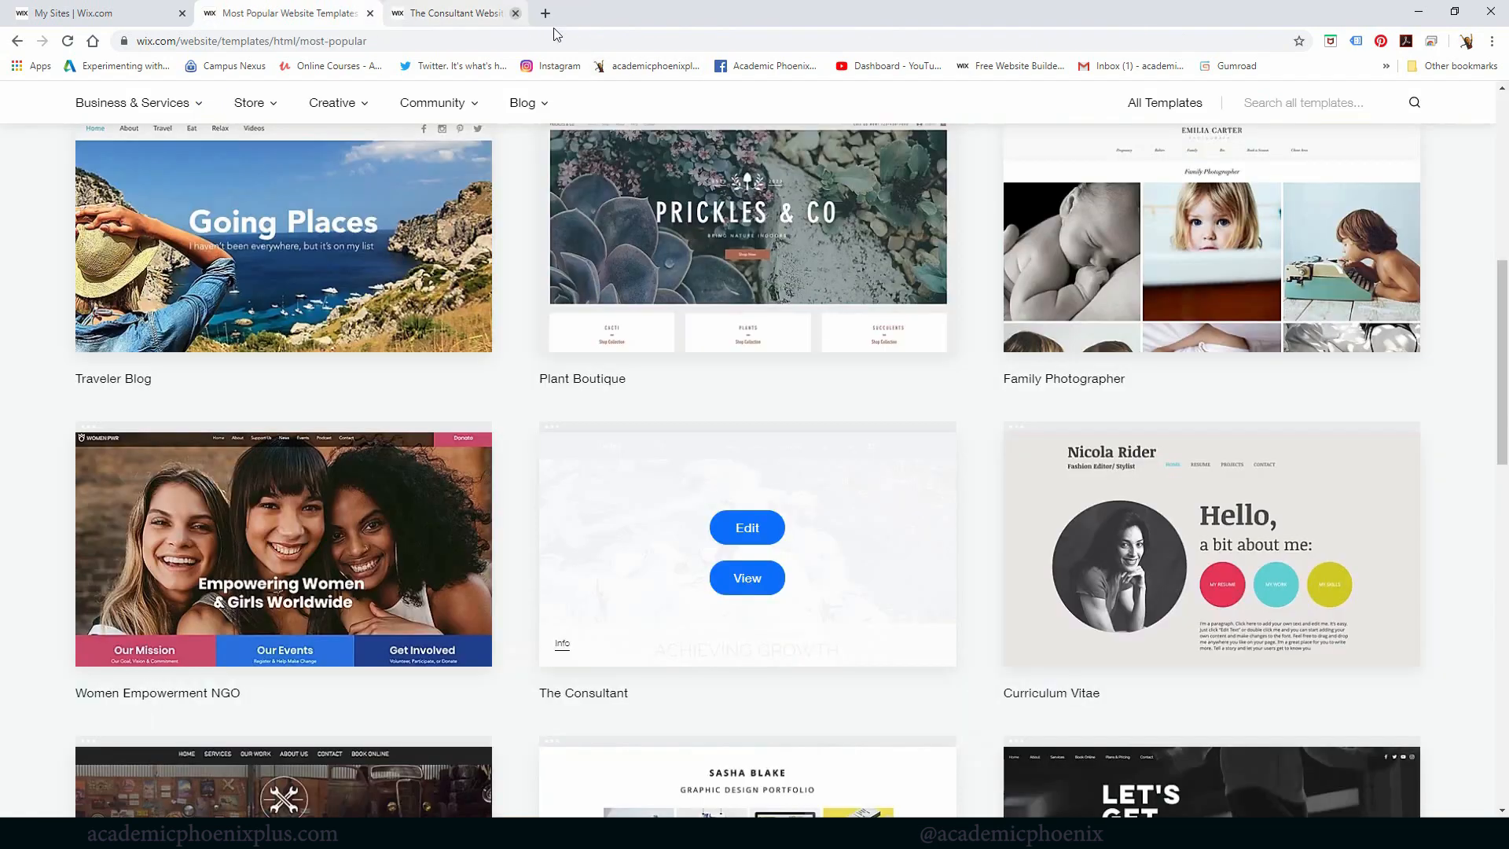
Preview the Construction Company template and examine its About, Projects and Contact sections.
{"action": "scroll", "coordinate": [1493, 314], "scroll_direction": "up", "scroll_amount": 5}
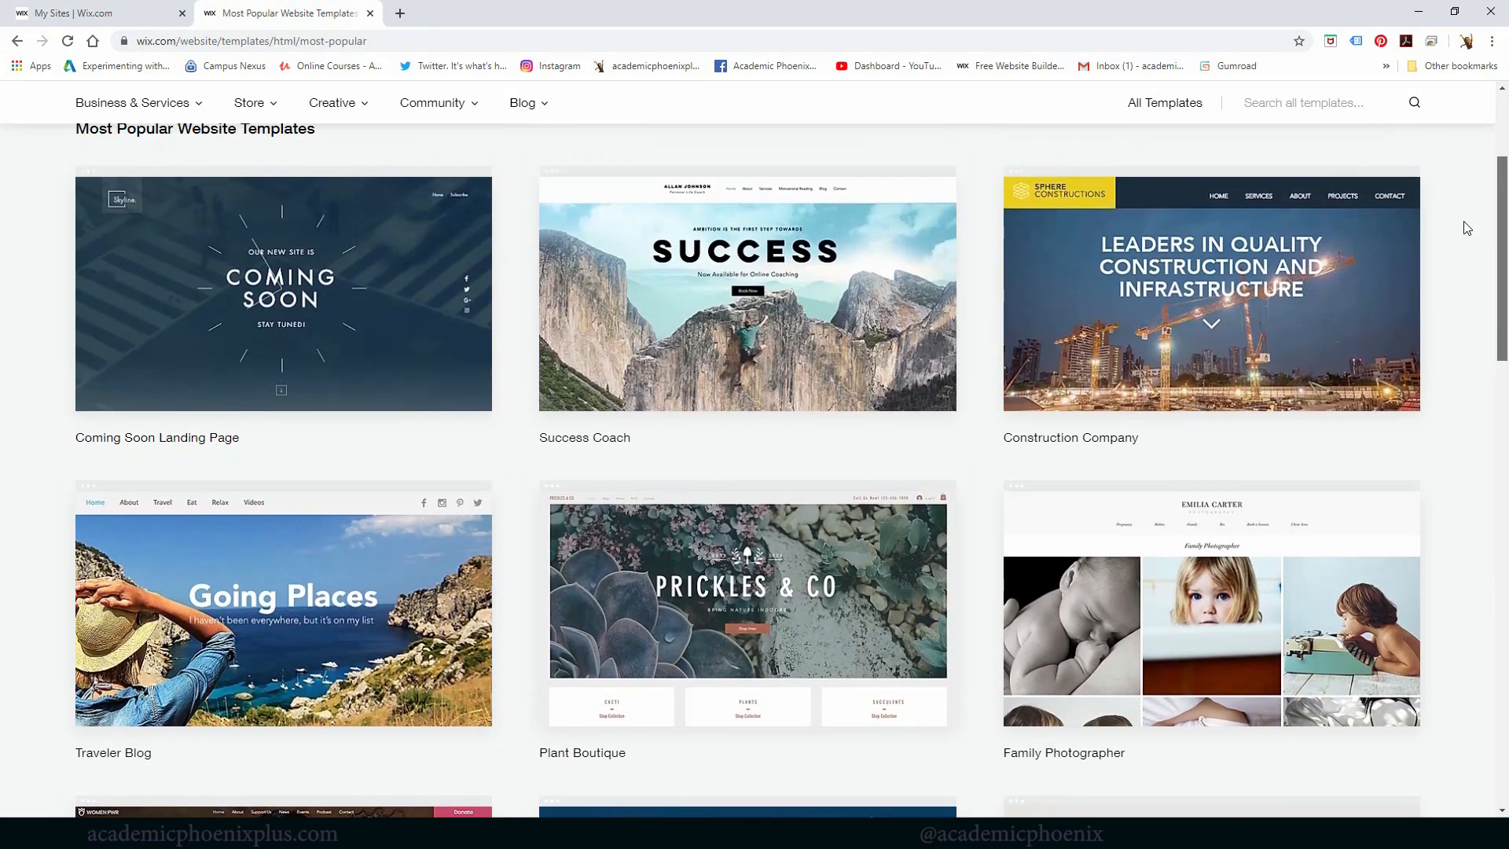
{"action": "left_click", "coordinate": [1209, 349]}
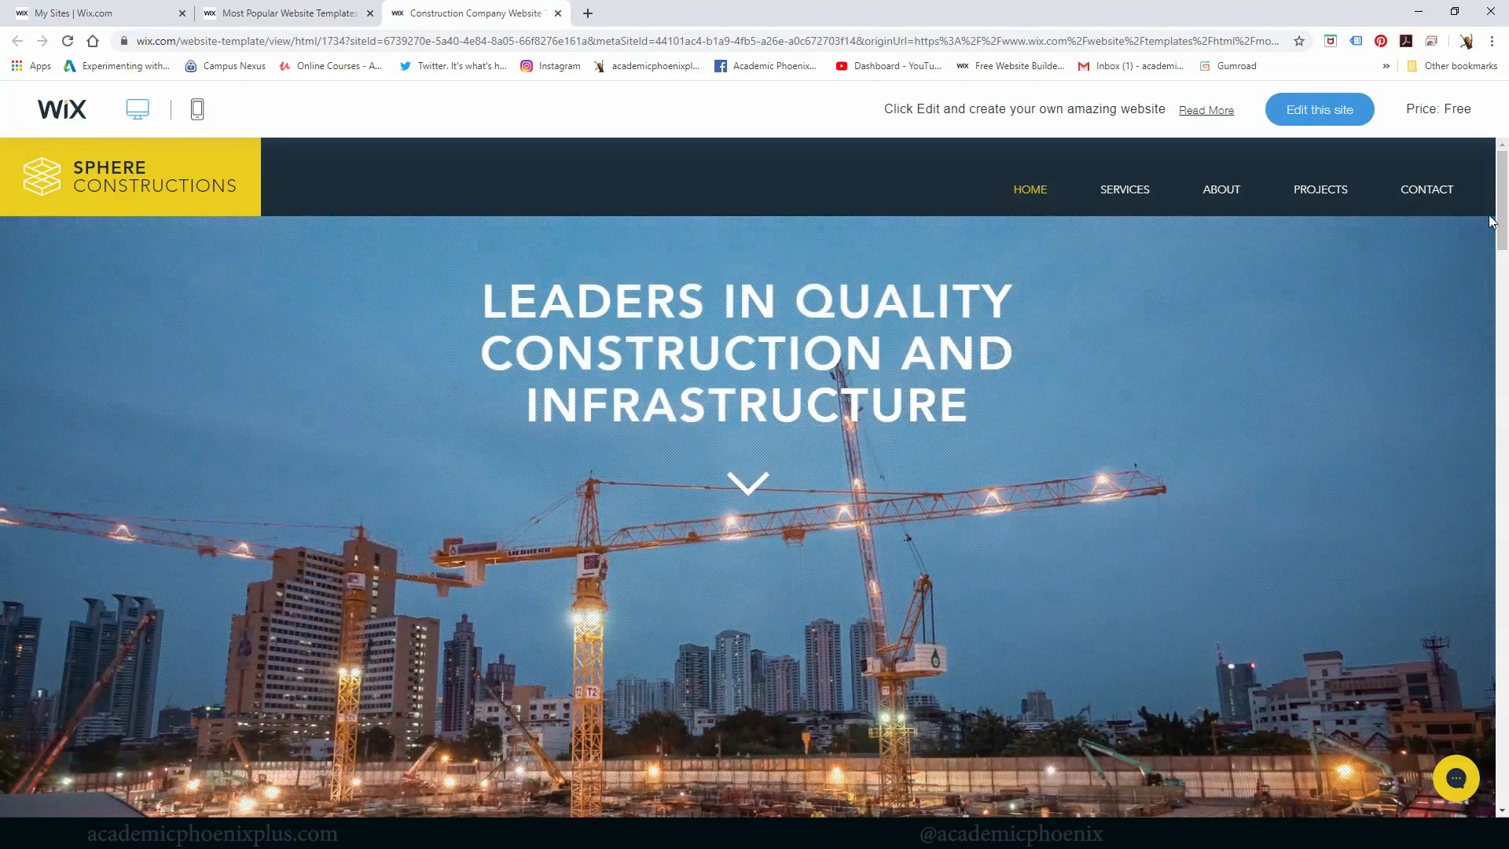
{"action": "scroll", "coordinate": [1403, 409], "scroll_direction": "down", "scroll_amount": 10}
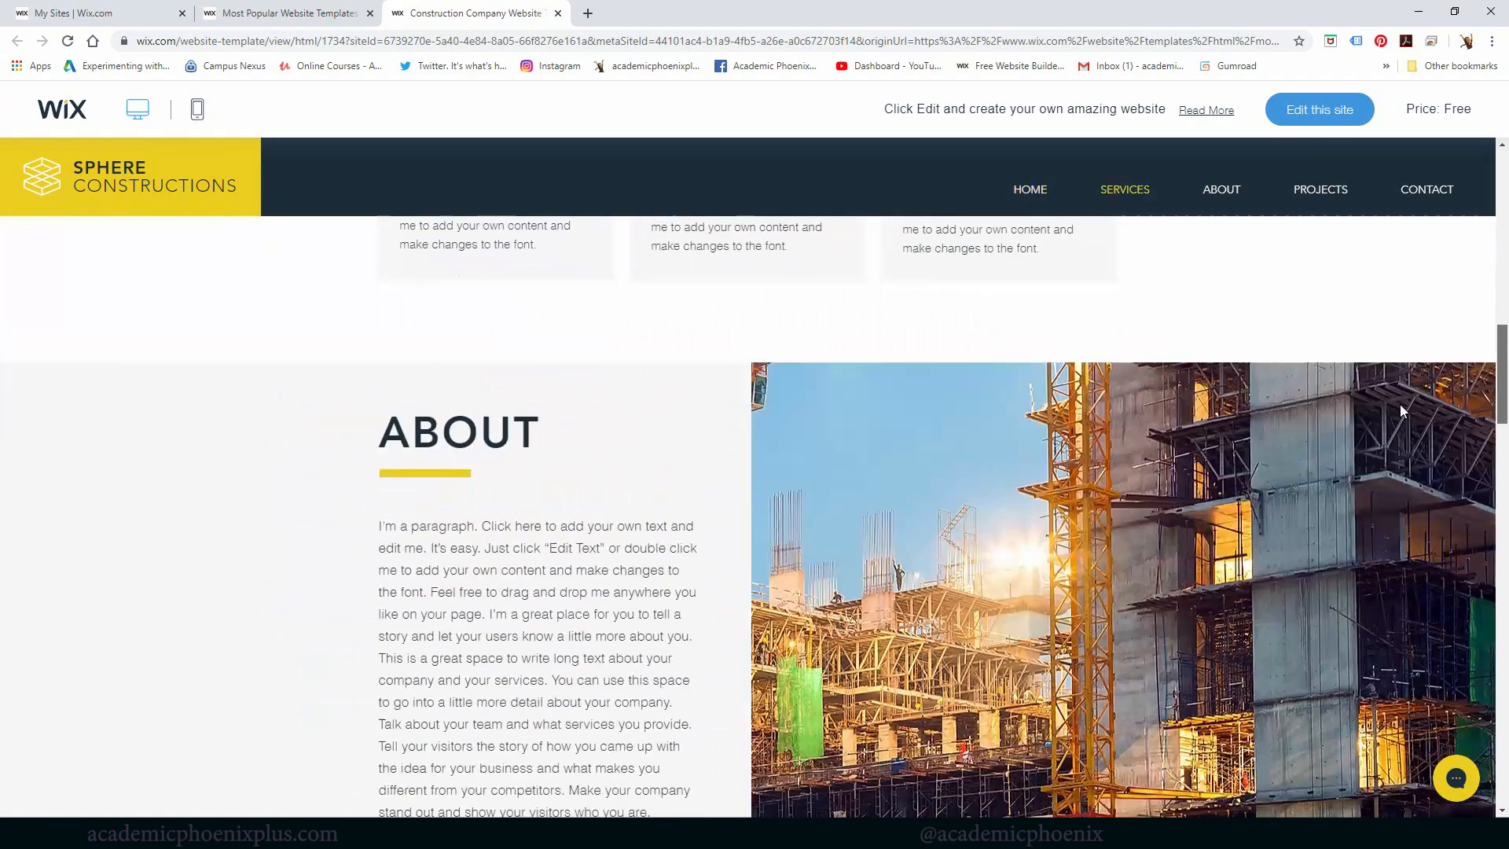
{"action": "left_click_drag", "start_coordinate": [1400, 404], "coordinate": [1502, 197]}
{"action": "left_click", "coordinate": [1219, 199]}
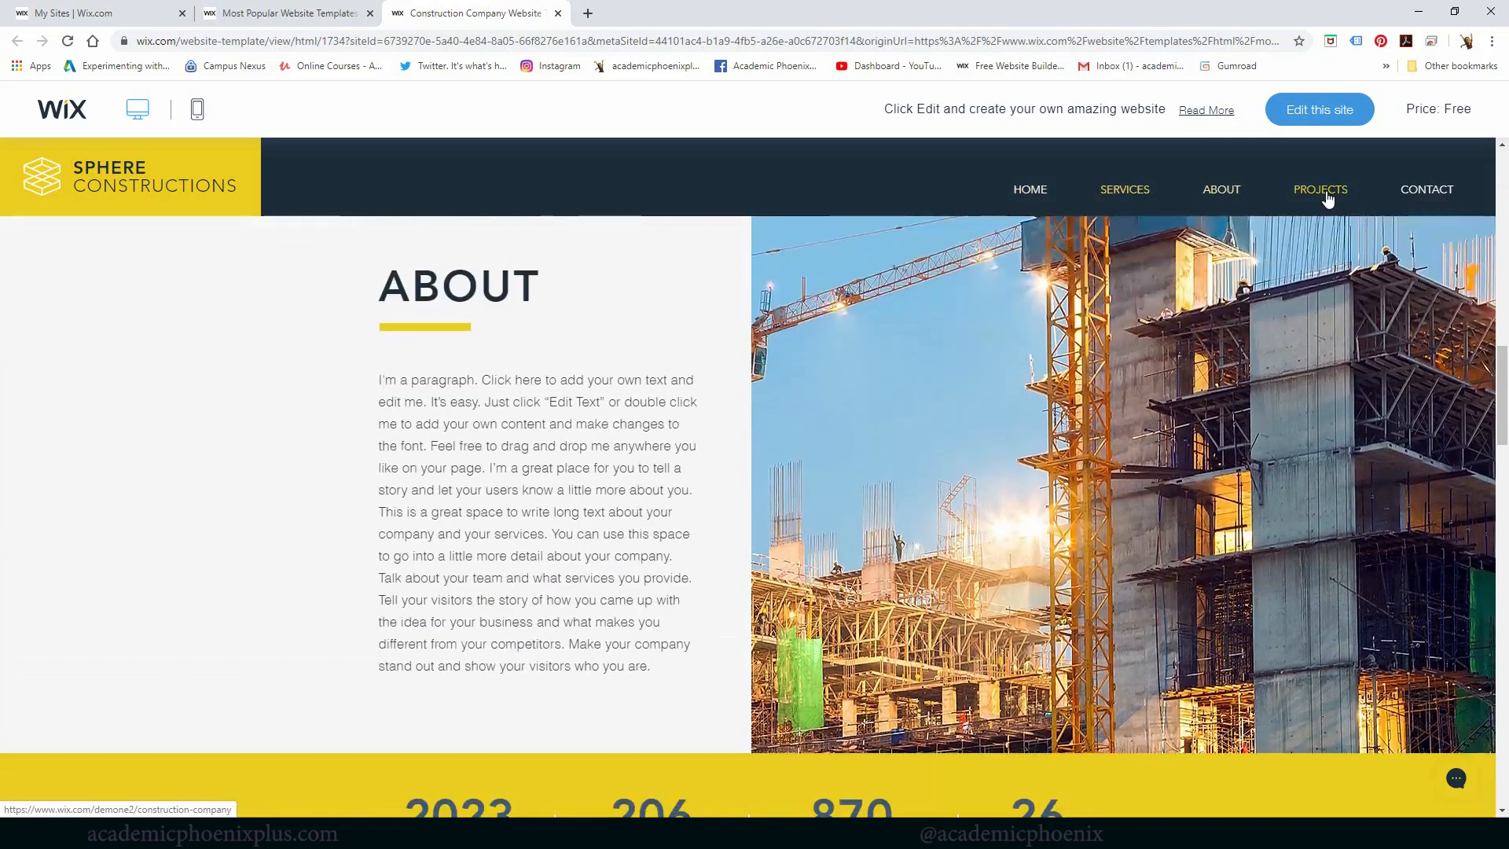
{"action": "left_click", "coordinate": [1327, 200]}
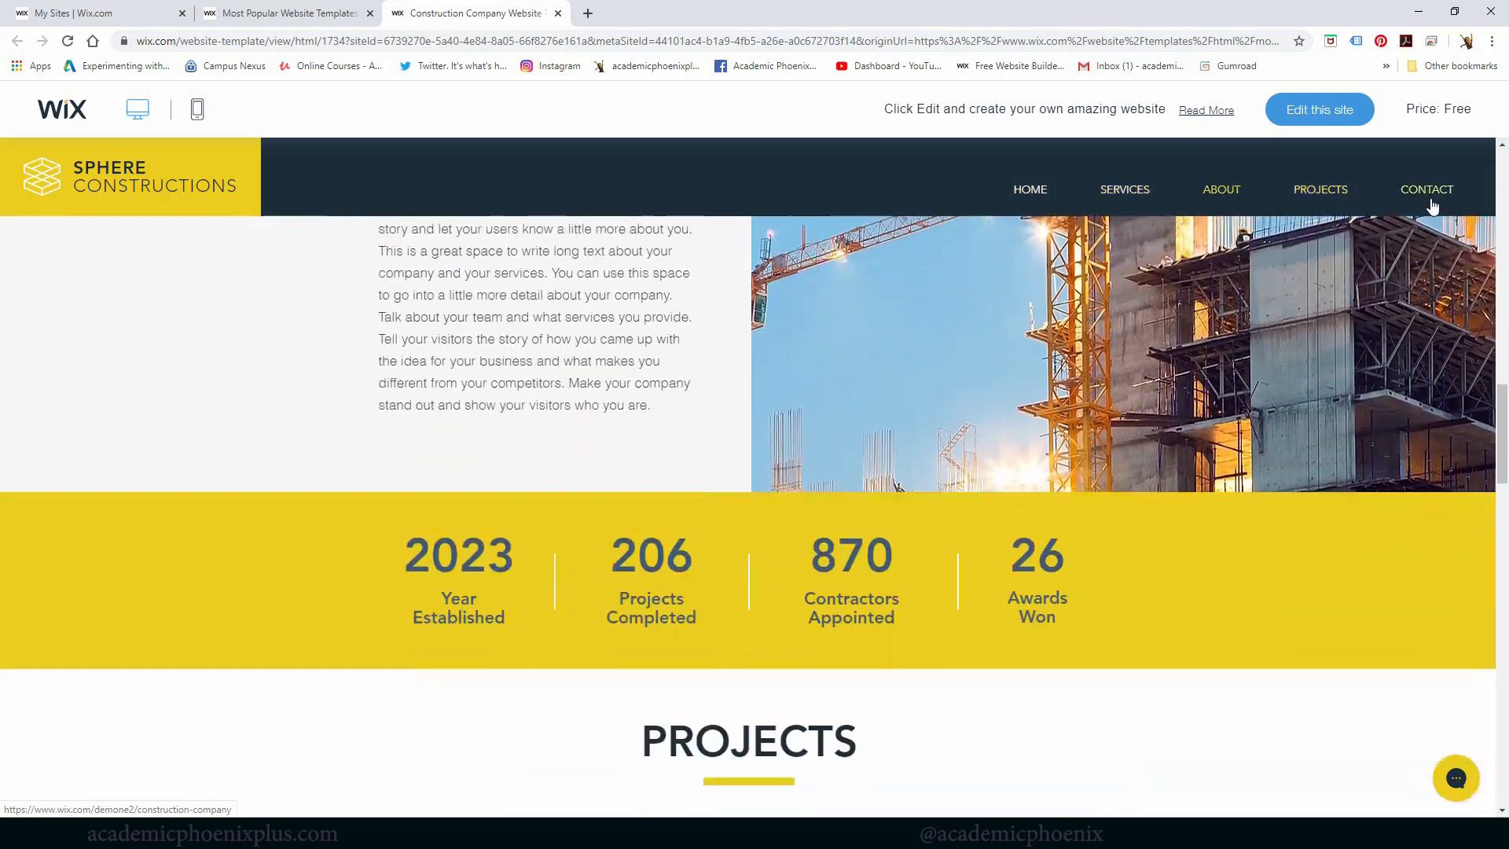
{"action": "left_click", "coordinate": [1431, 201]}
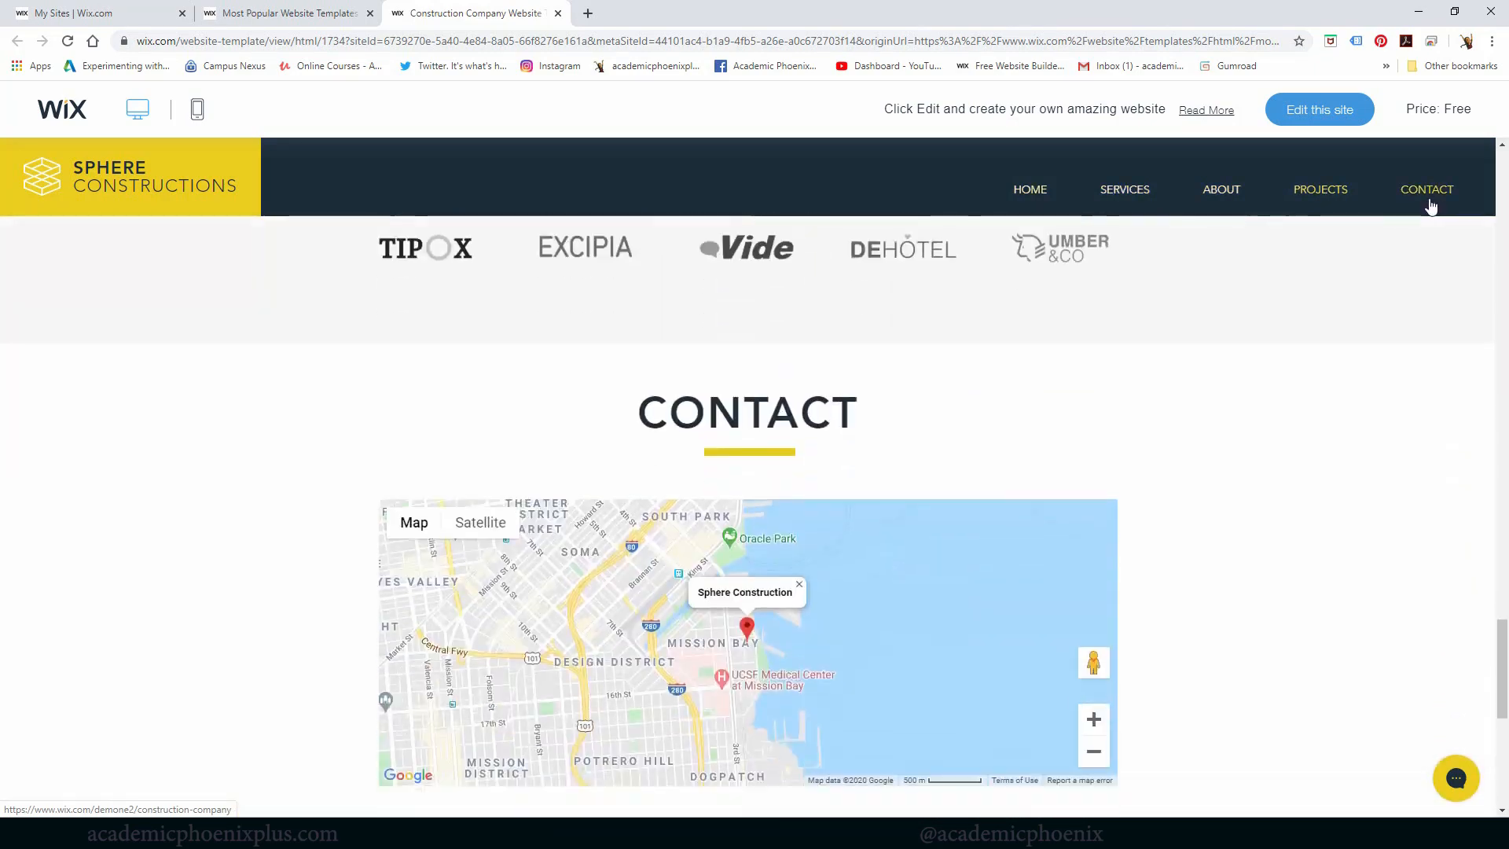
Close the Construction Company preview and look through the Most Popular templates on to the second page.
{"action": "left_click", "coordinate": [557, 13]}
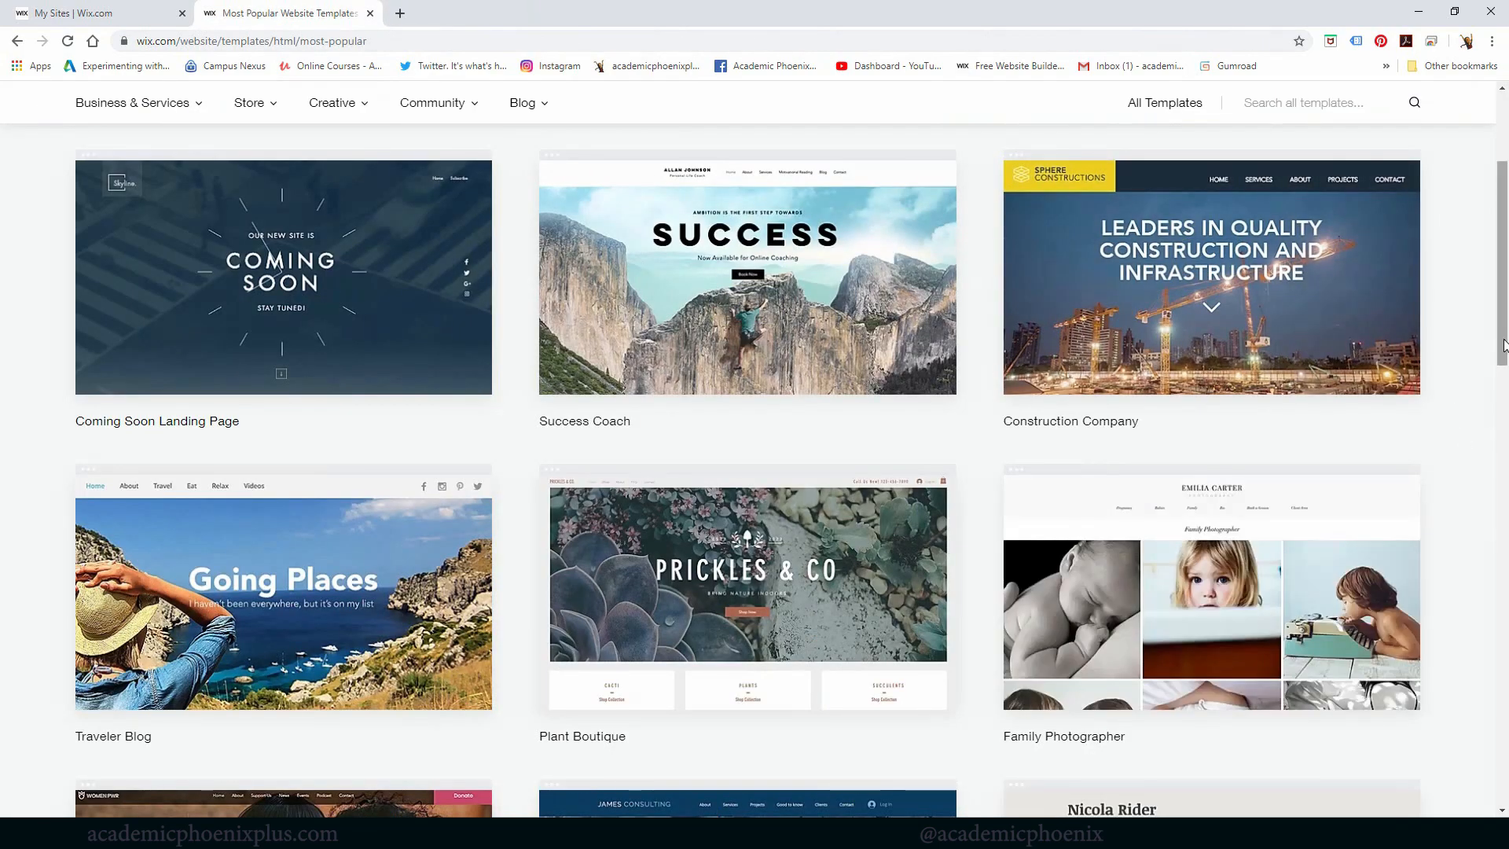
{"action": "scroll", "coordinate": [1455, 458], "scroll_direction": "down", "scroll_amount": 15}
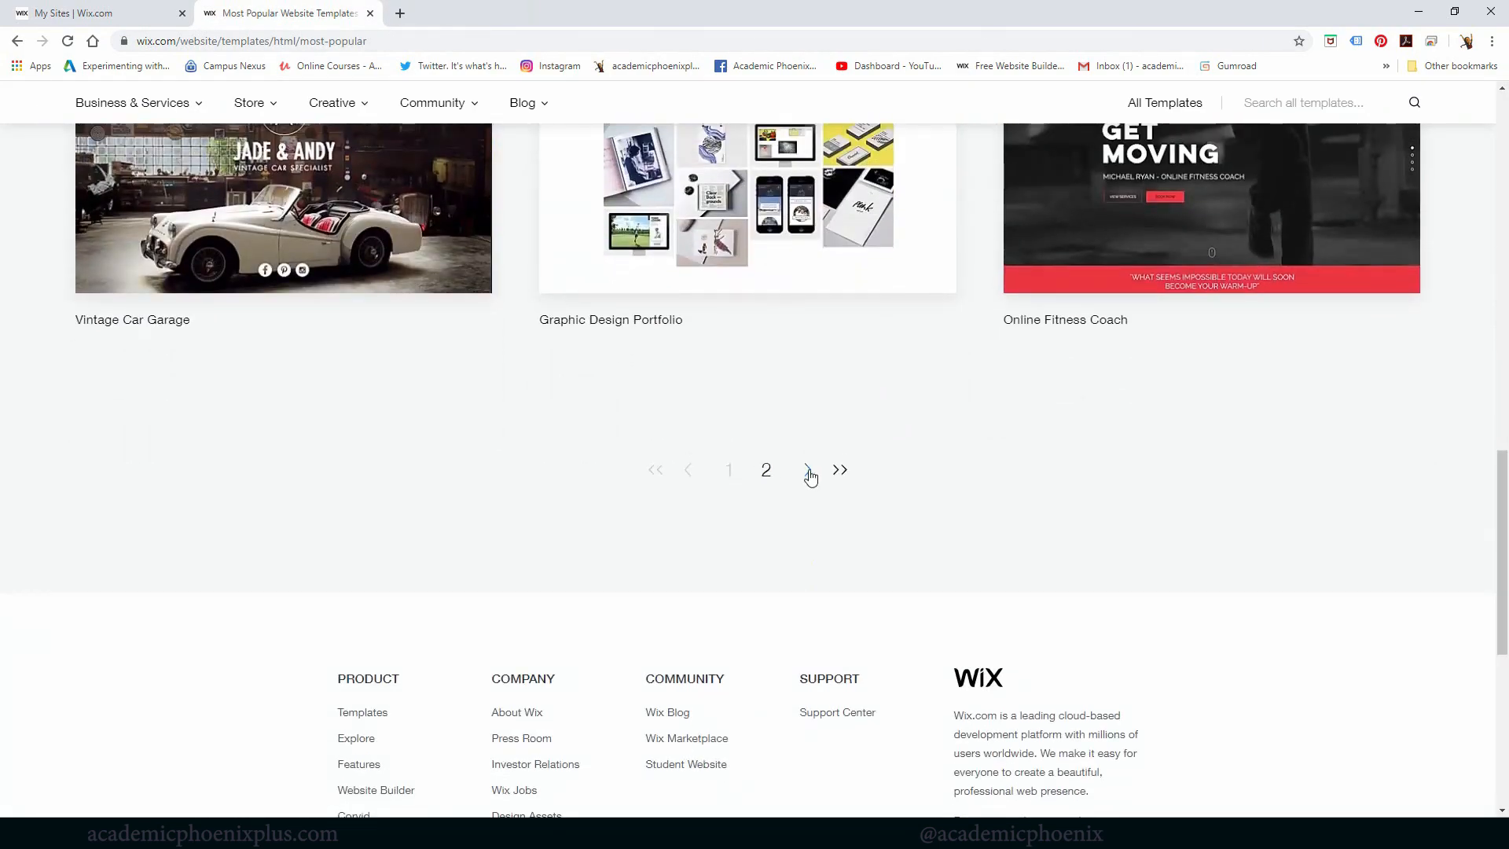
{"action": "left_click", "coordinate": [809, 471]}
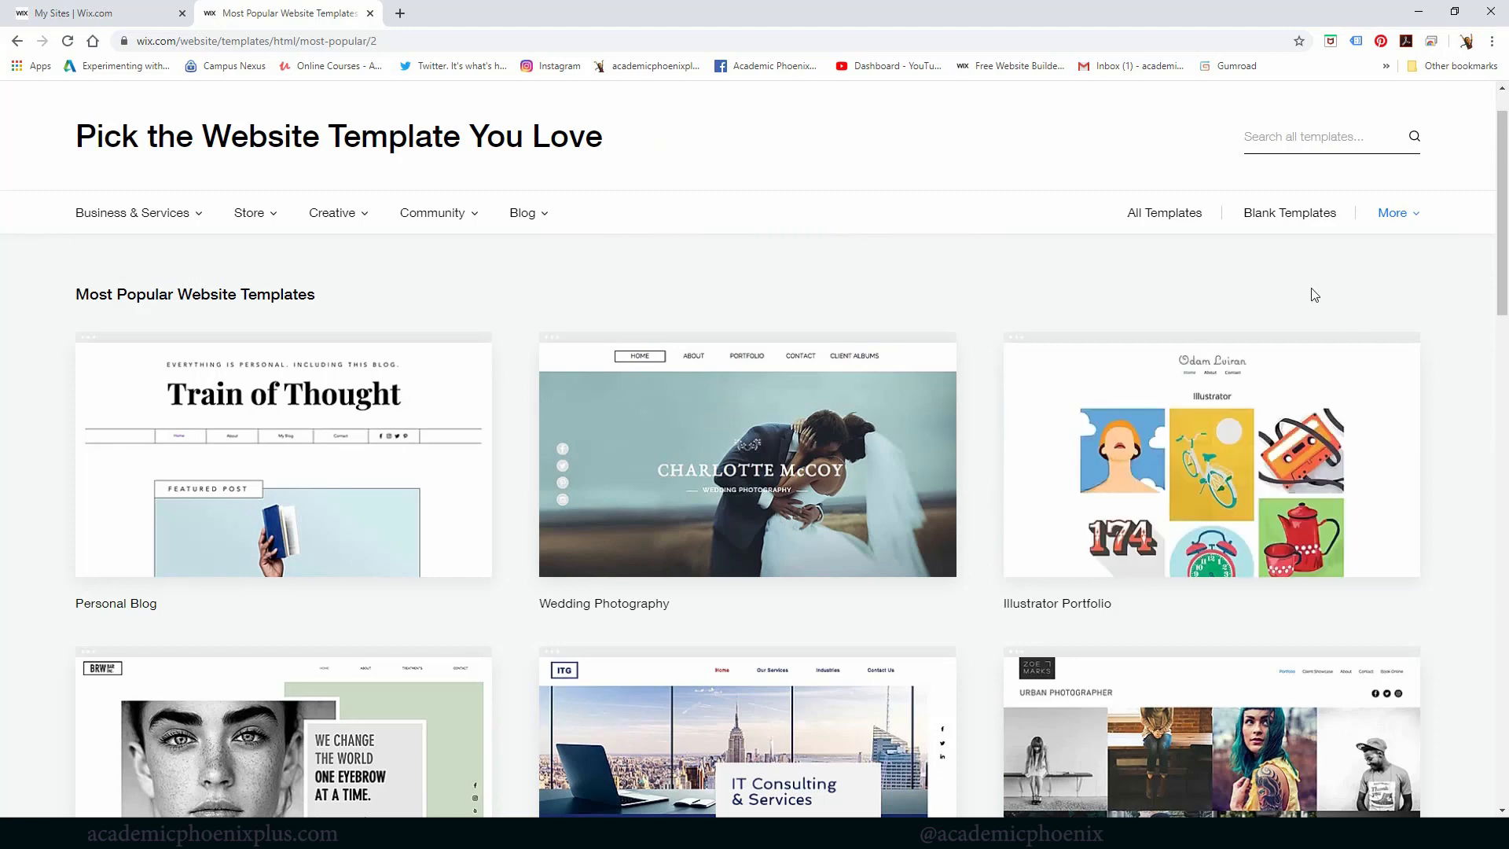
{"action": "scroll", "coordinate": [1452, 288], "scroll_direction": "down", "scroll_amount": 2}
Show the Creative category's Portfolios templates, preview the Interior Designer template through its sections, and close the preview.
{"action": "mouse_move", "coordinate": [338, 102]}
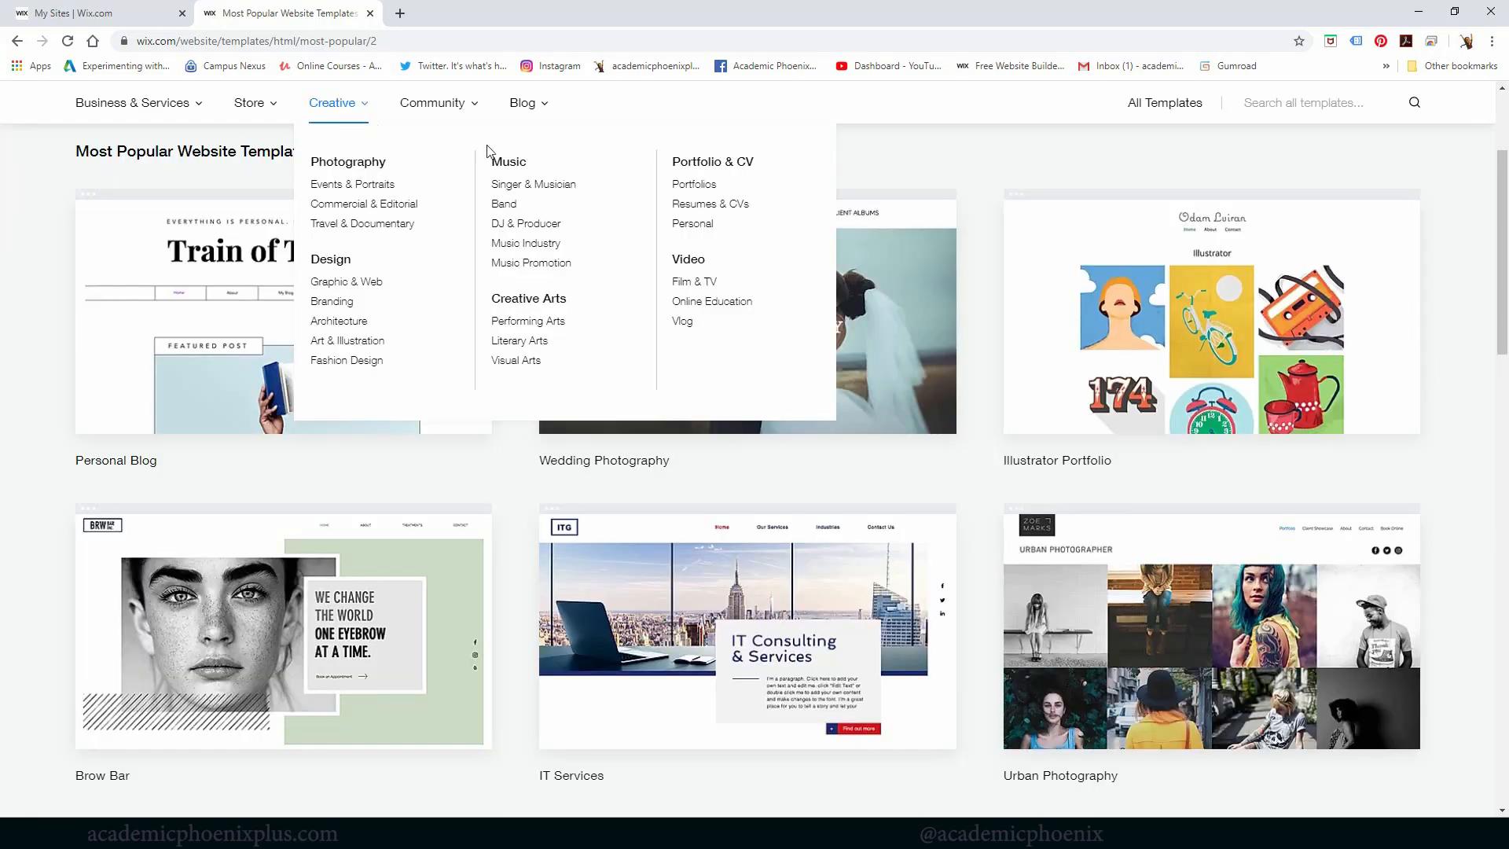
{"action": "left_click", "coordinate": [696, 189]}
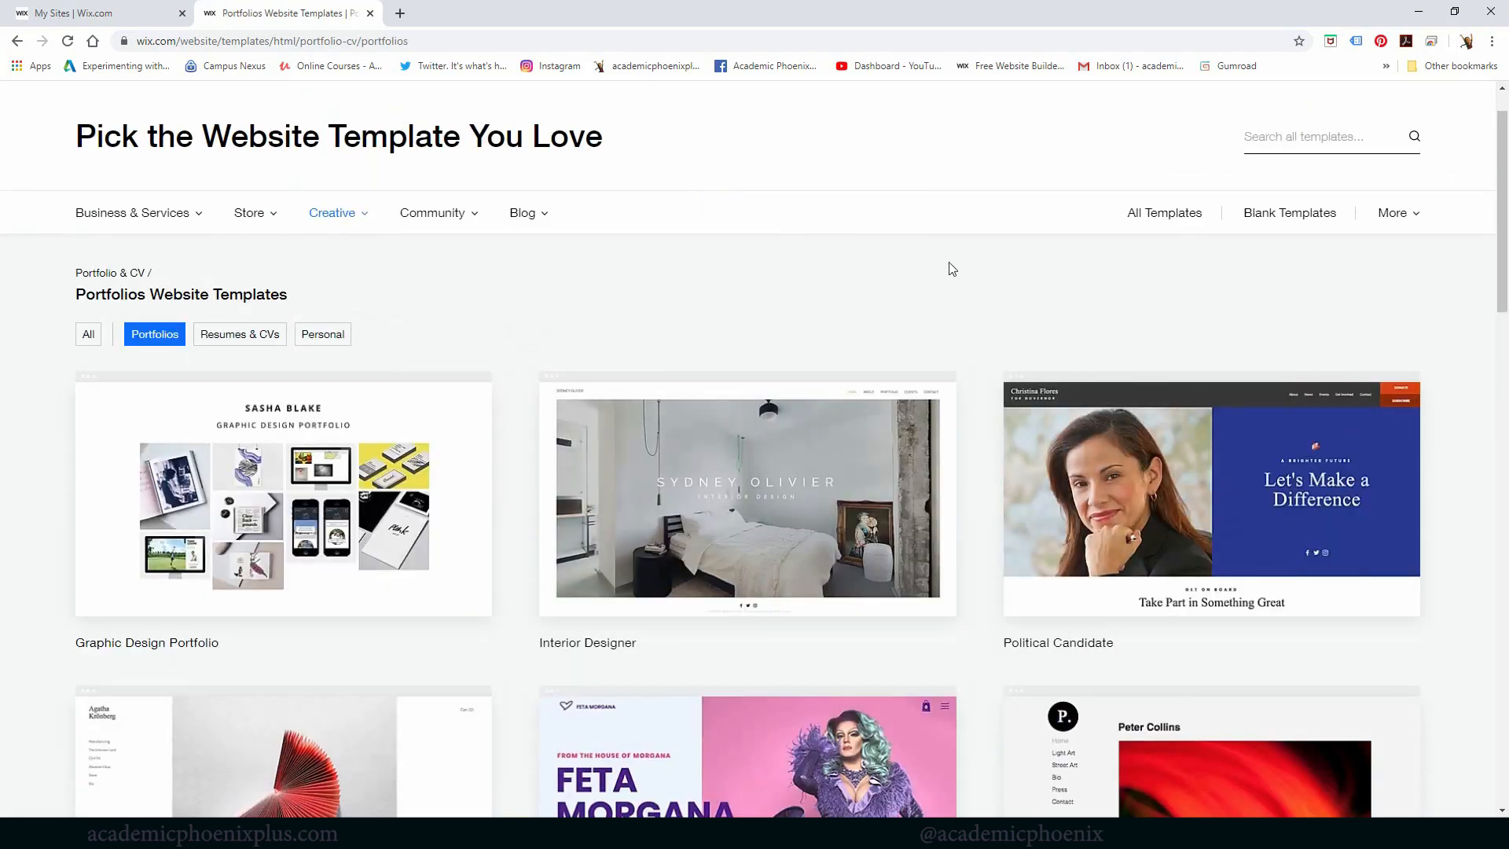
{"action": "mouse_move", "coordinate": [691, 512]}
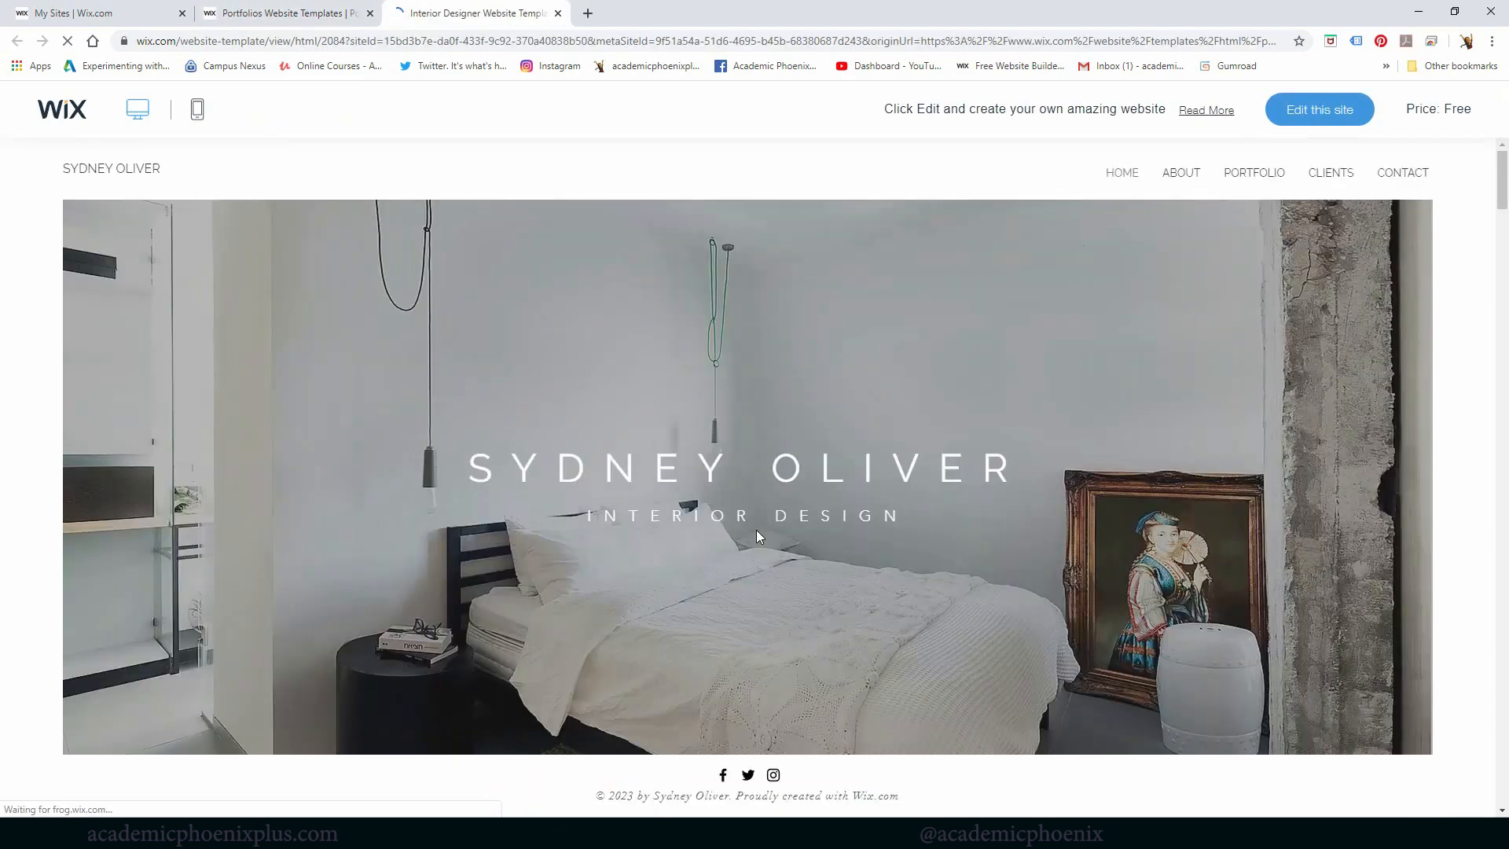
{"action": "scroll", "coordinate": [1452, 304], "scroll_direction": "down", "scroll_amount": 5}
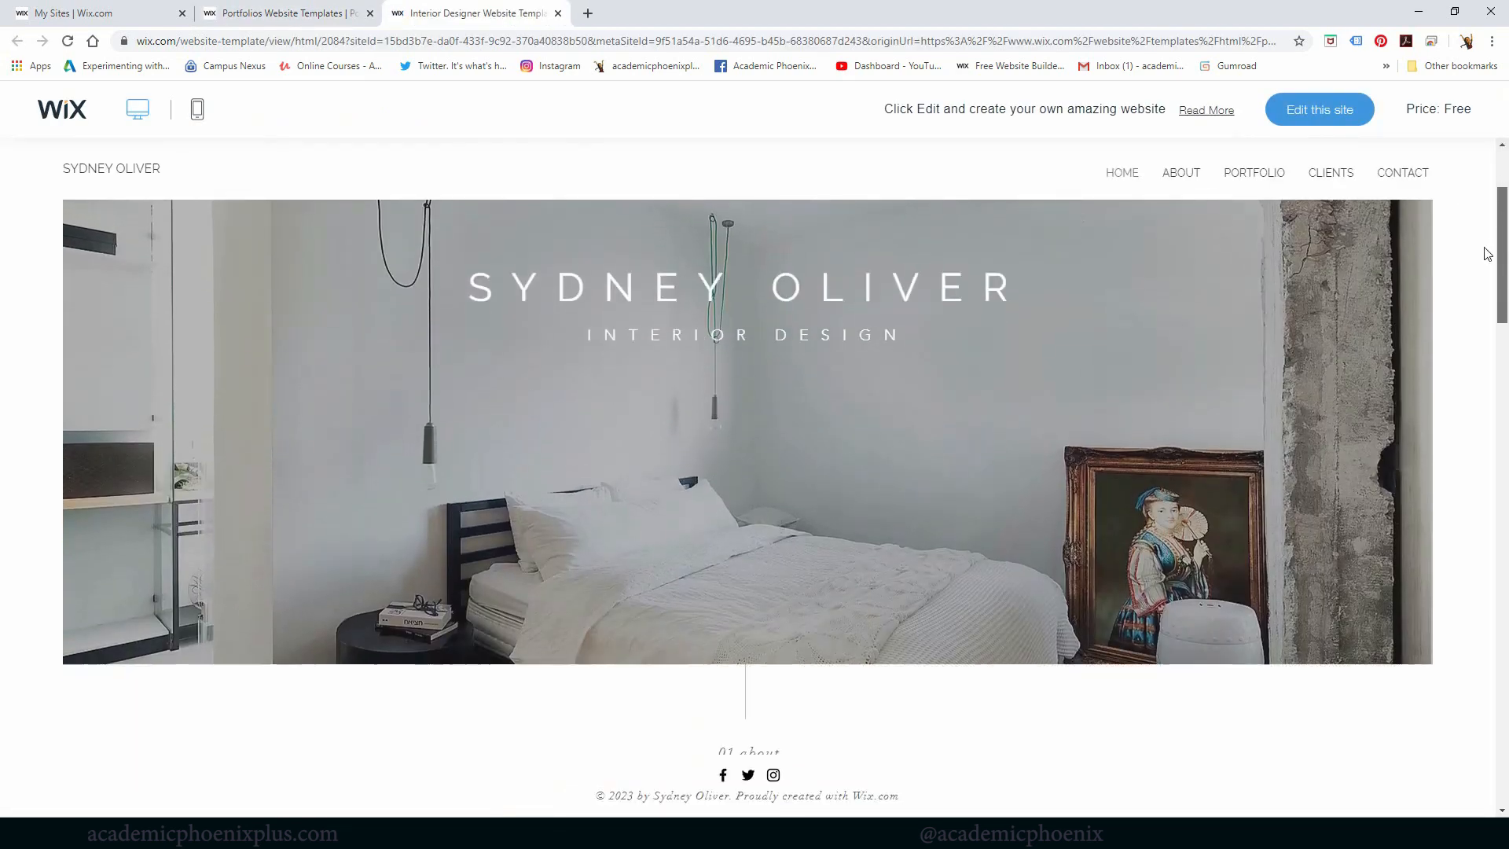
{"action": "scroll", "coordinate": [1452, 303], "scroll_direction": "down", "scroll_amount": 8}
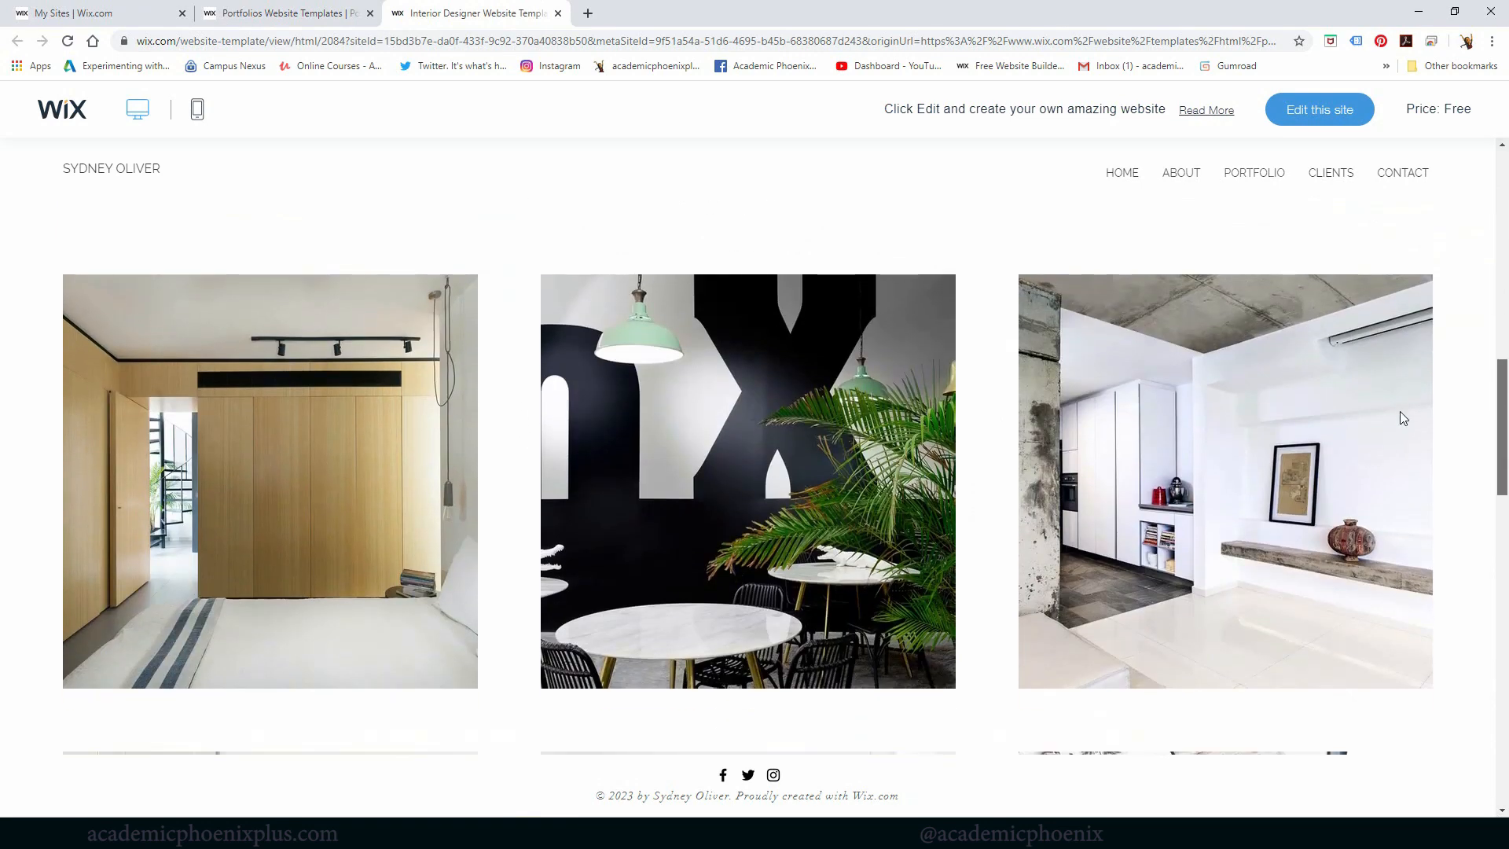
{"action": "scroll", "coordinate": [1404, 418], "scroll_direction": "down", "scroll_amount": 10}
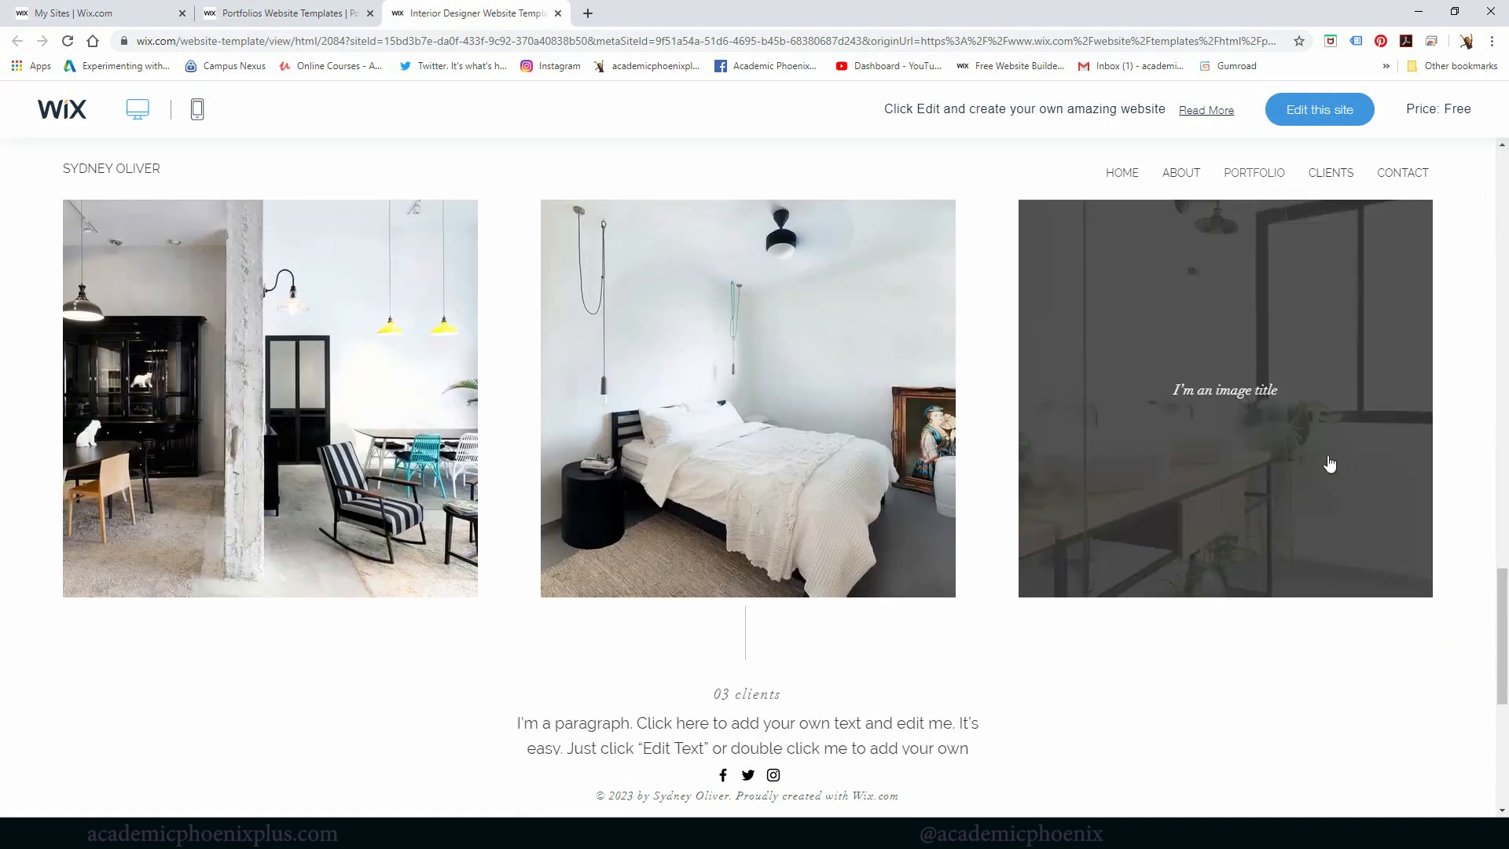
{"action": "scroll", "coordinate": [1348, 175], "scroll_direction": "down", "scroll_amount": 5}
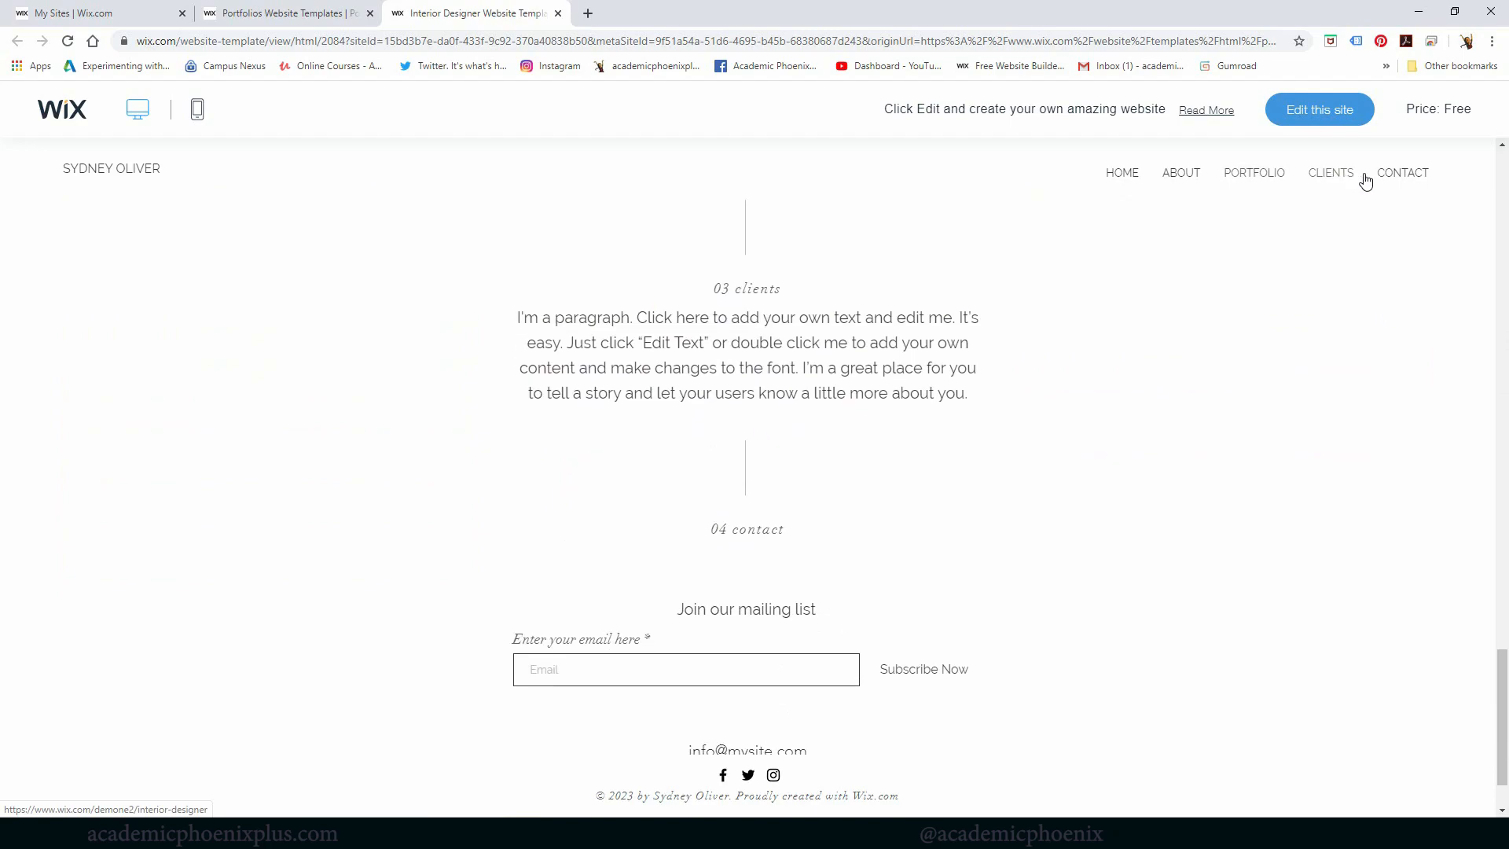
{"action": "scroll", "coordinate": [1407, 174], "scroll_direction": "down", "scroll_amount": 1}
{"action": "left_click", "coordinate": [1124, 172]}
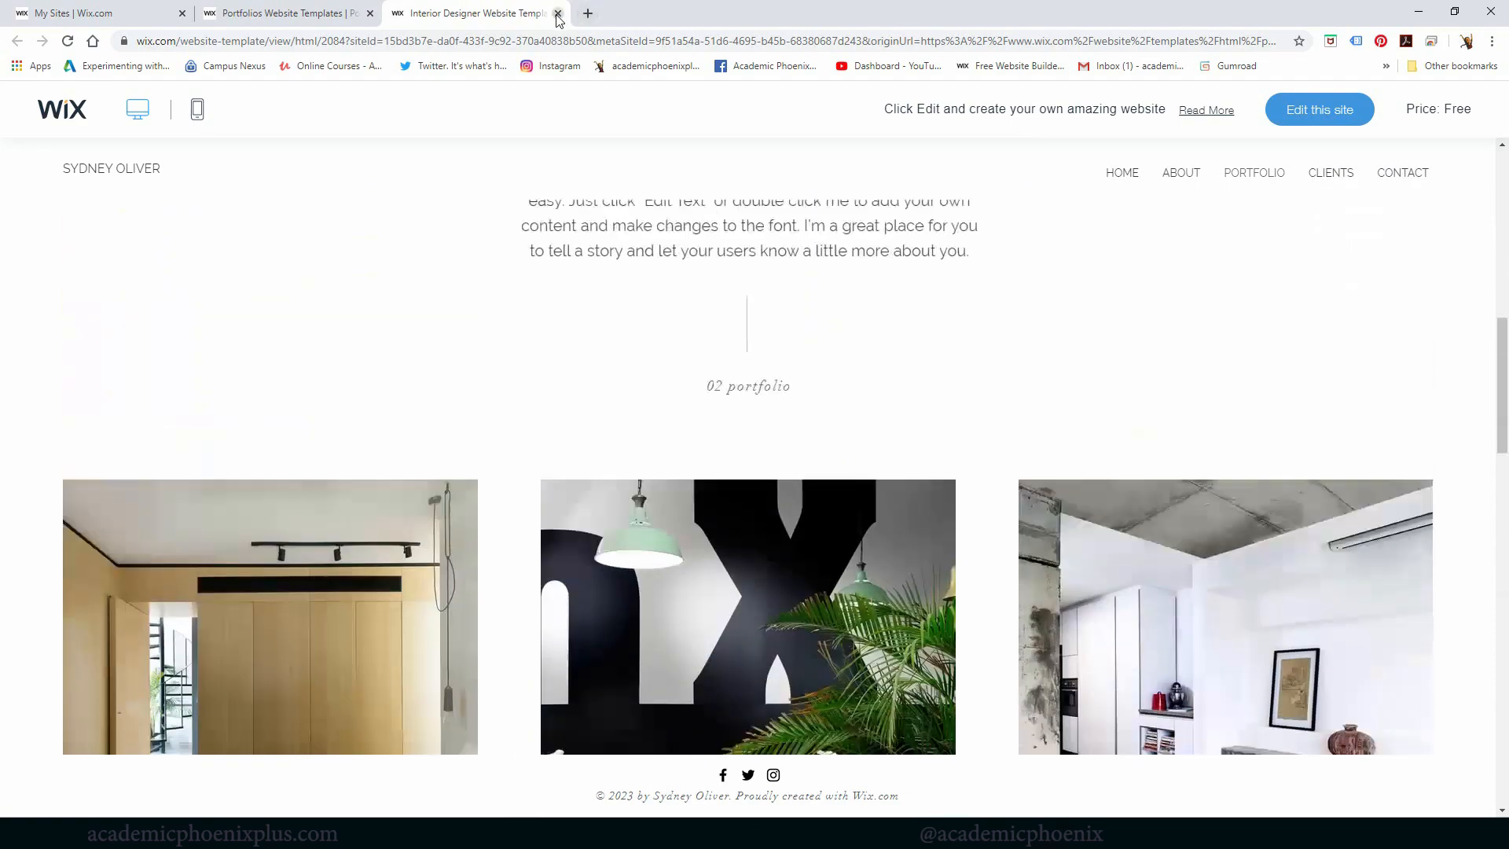
{"action": "left_click", "coordinate": [558, 13]}
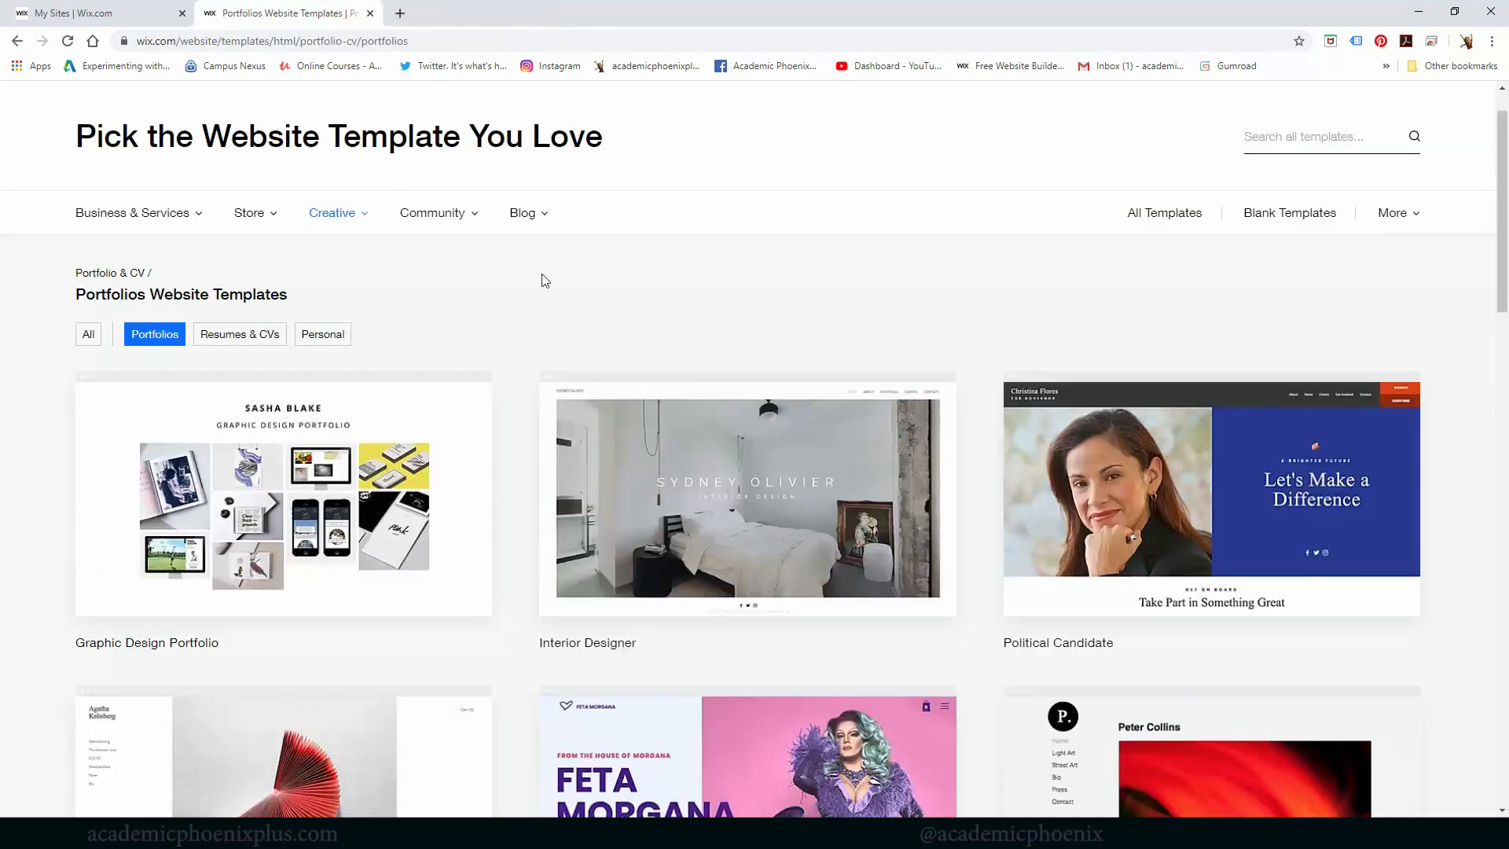
Preview the Illustrator Portfolio template and look at its About and Contact pages, returning to Home.
{"action": "scroll", "coordinate": [891, 369], "scroll_direction": "down", "scroll_amount": 6}
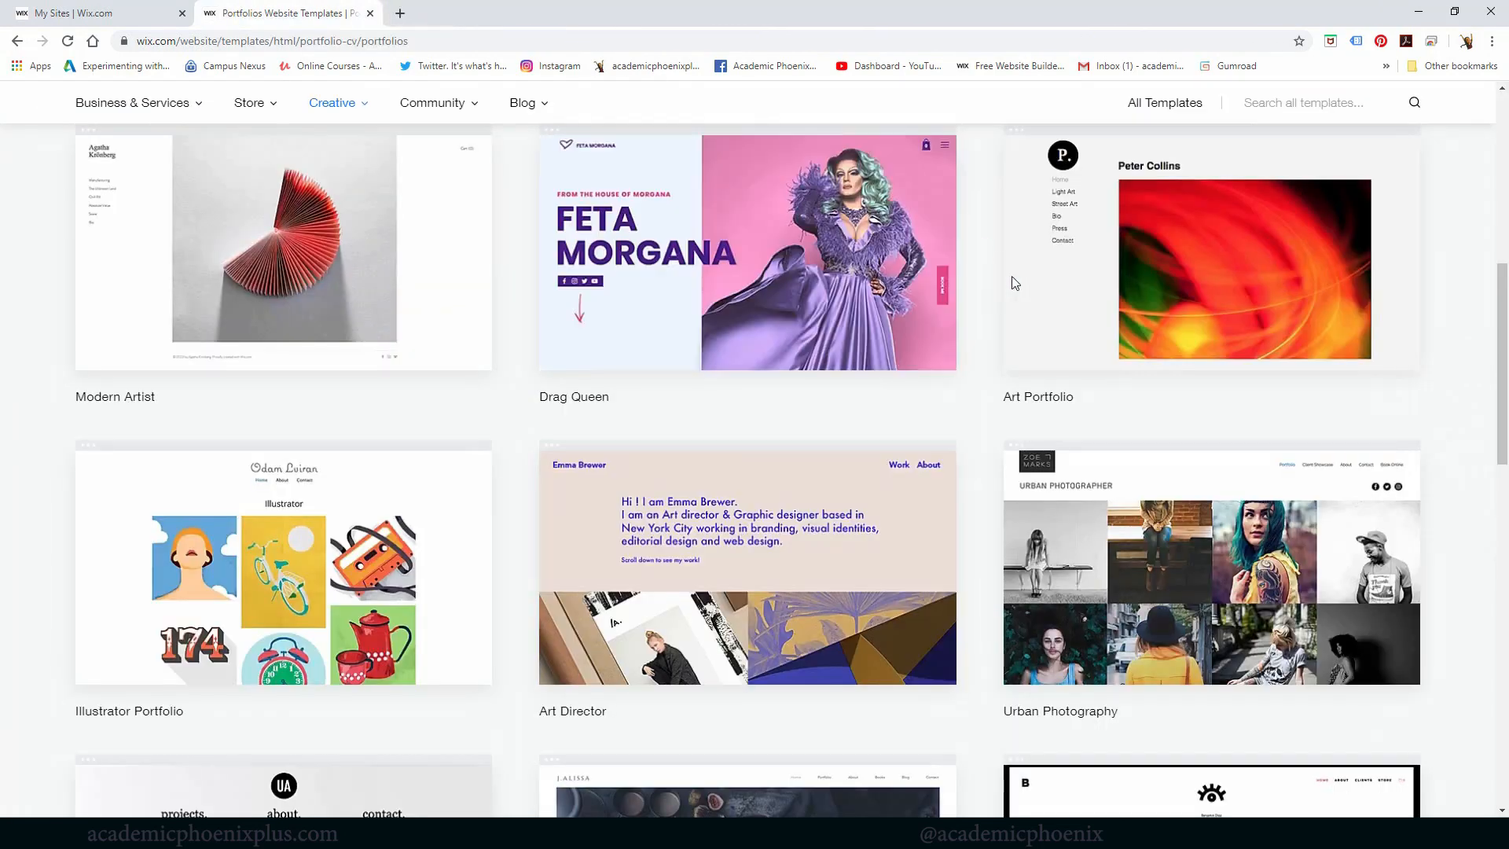
{"action": "mouse_move", "coordinate": [241, 339]}
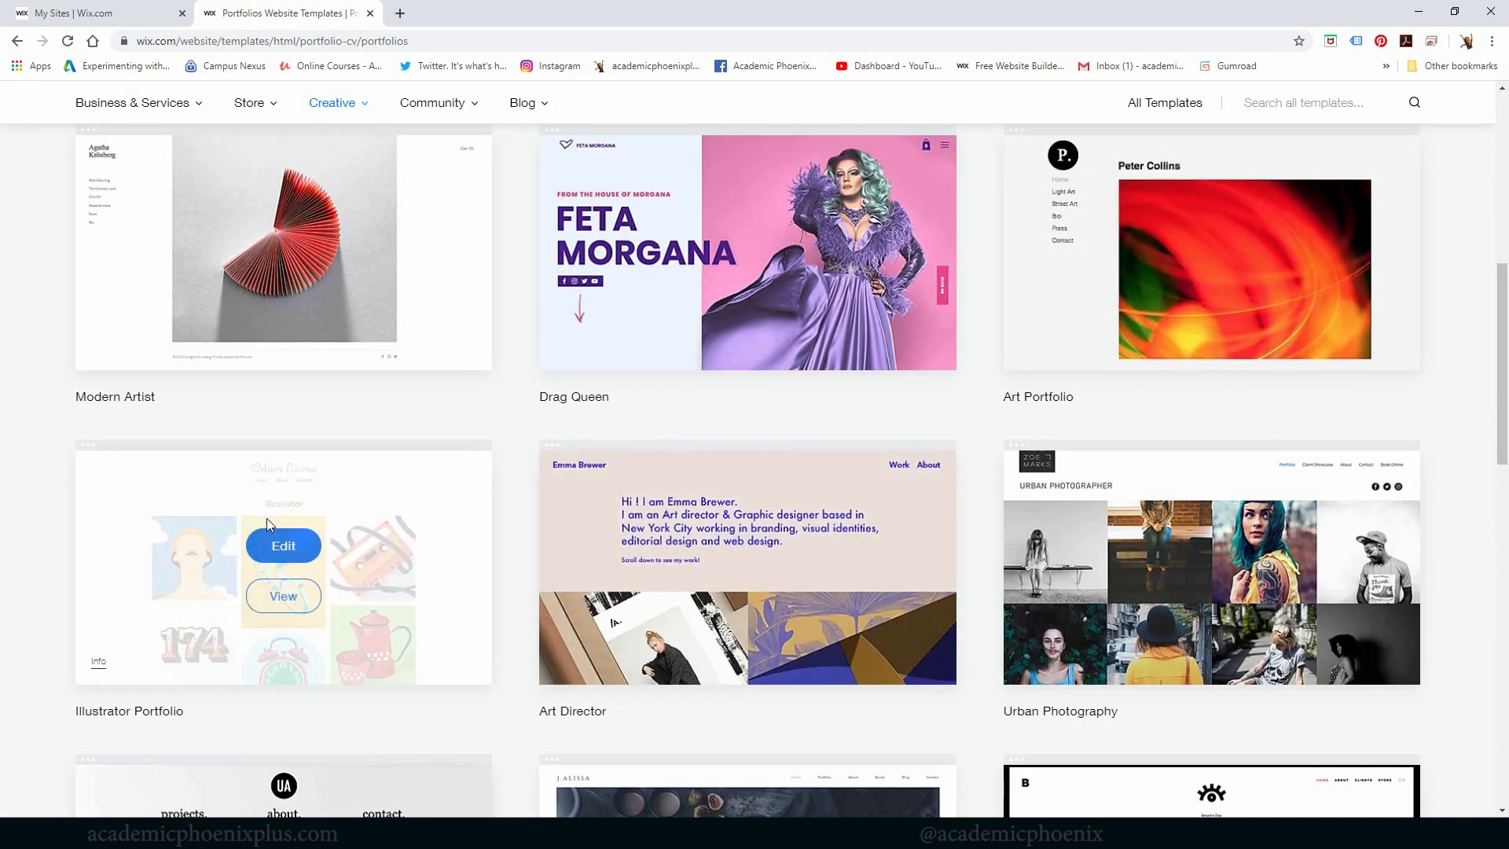
{"action": "left_click", "coordinate": [287, 595]}
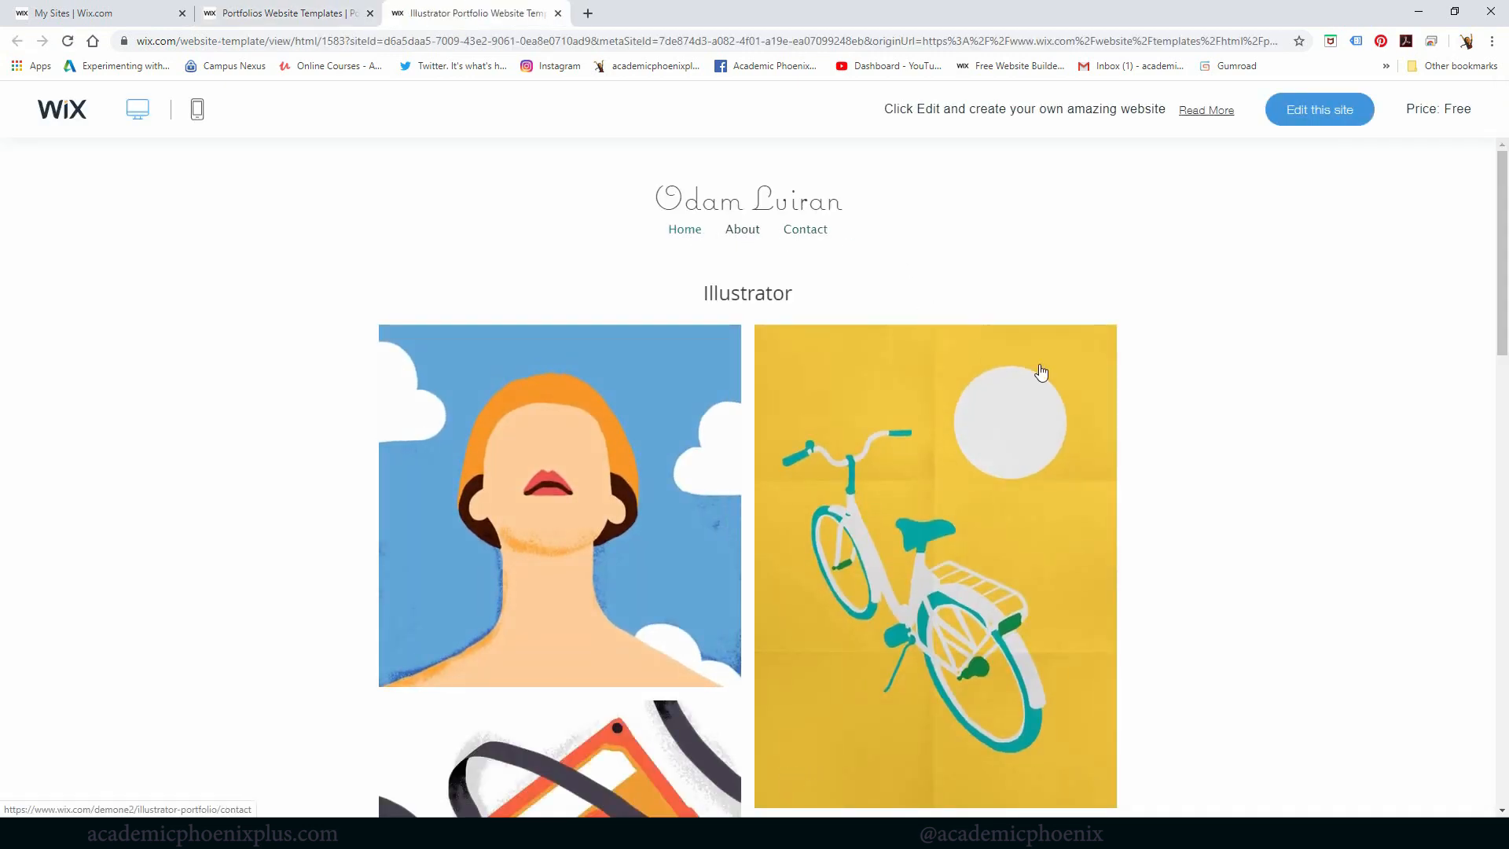
{"action": "left_click_drag", "start_coordinate": [1502, 273], "coordinate": [1049, 204]}
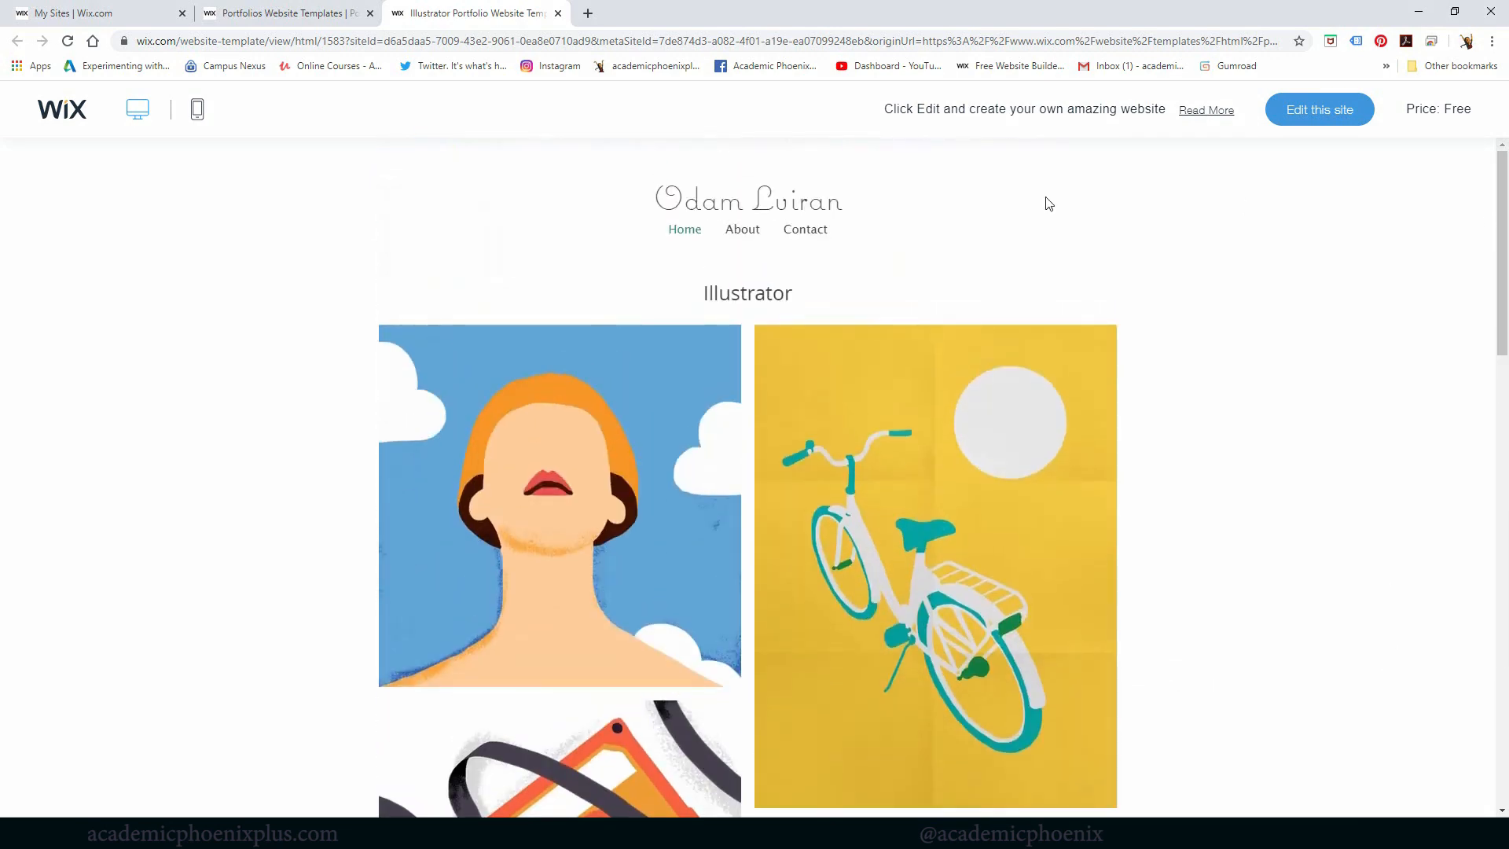
{"action": "left_click", "coordinate": [743, 232]}
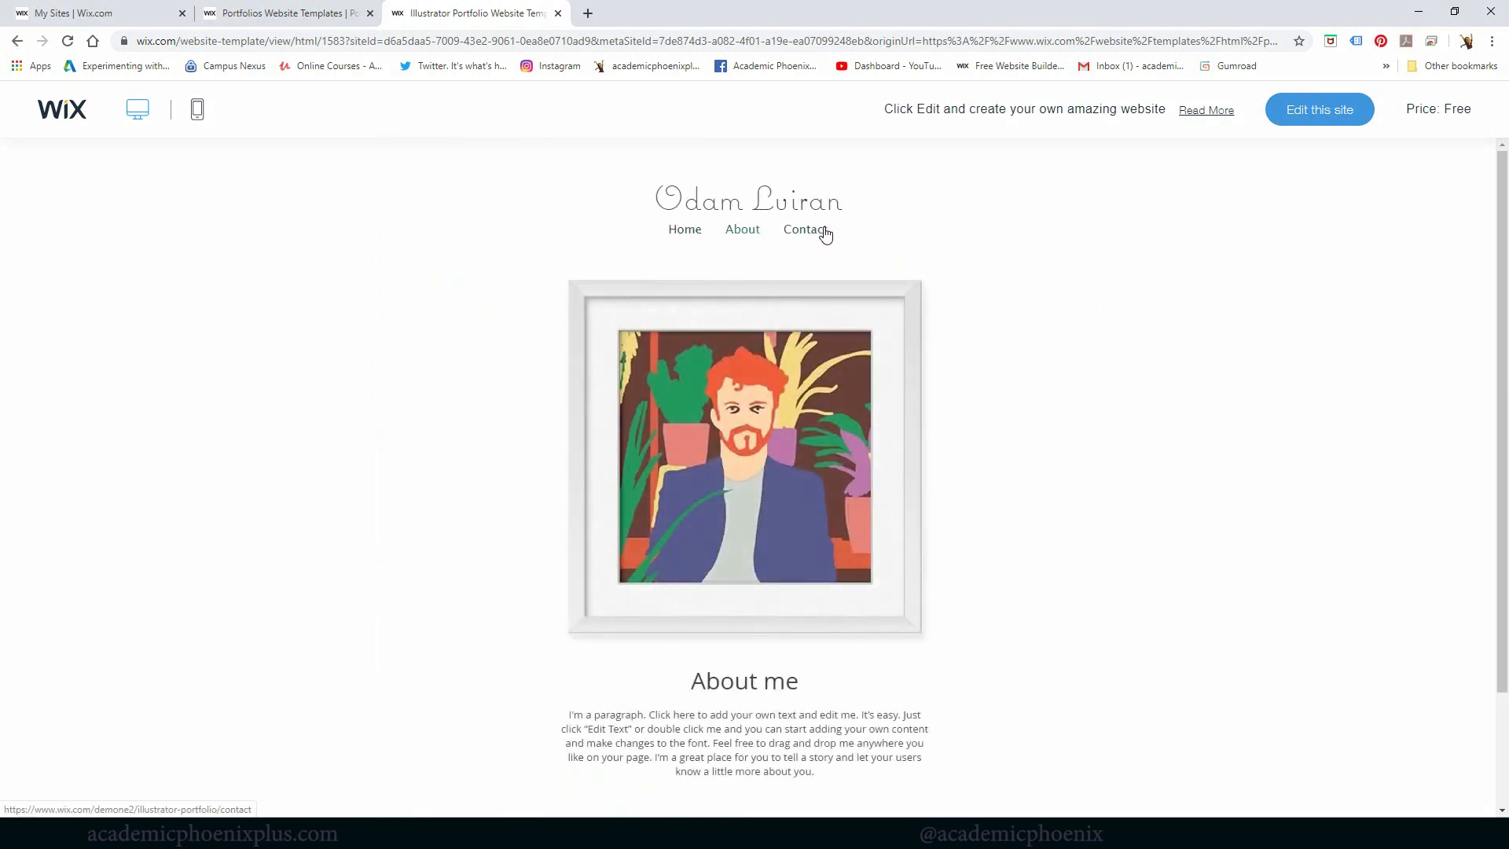
{"action": "left_click", "coordinate": [824, 230]}
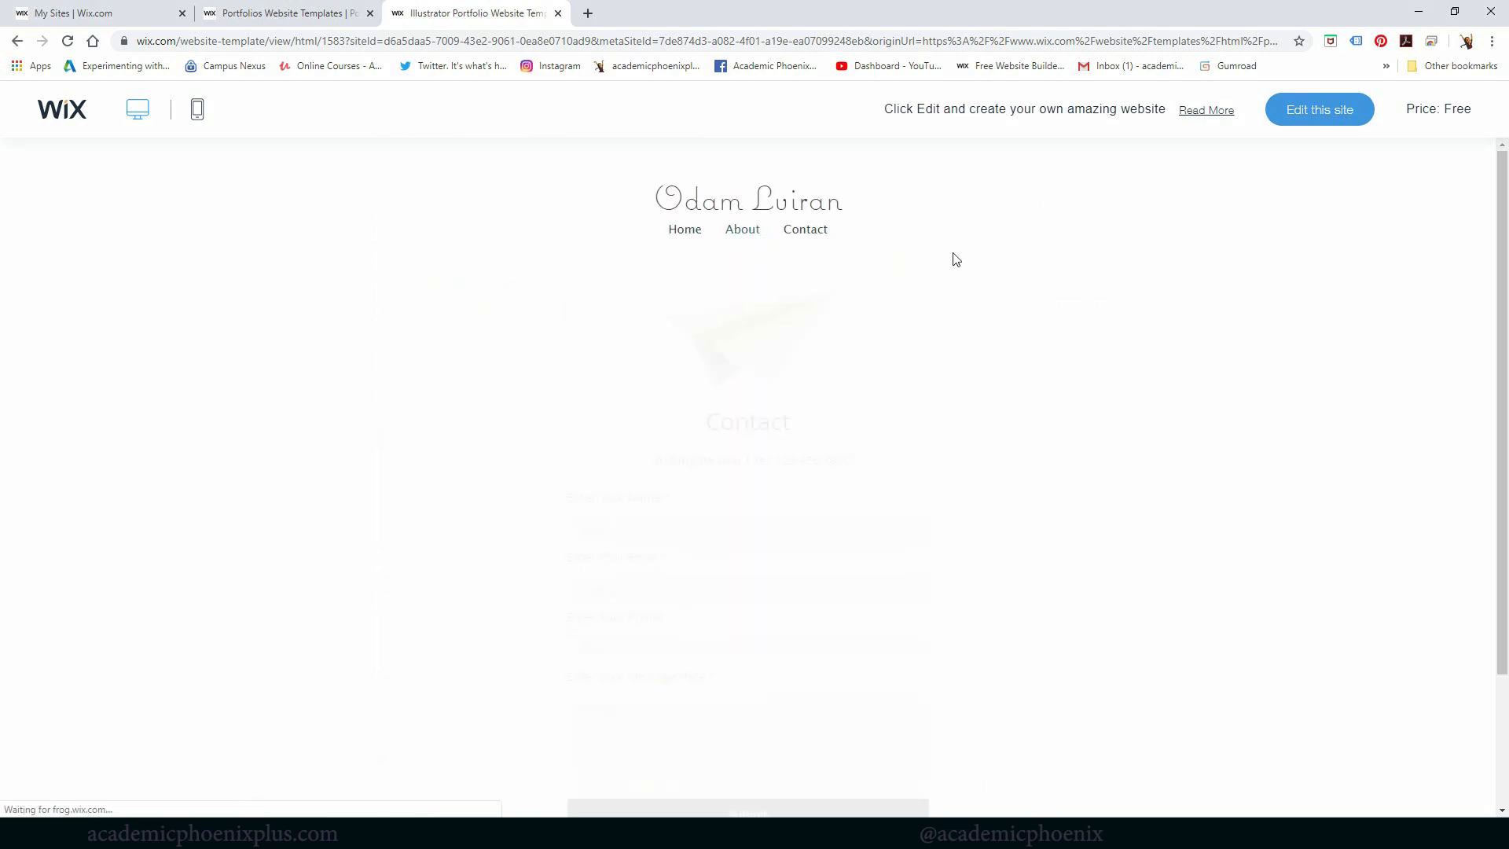
{"action": "left_click", "coordinate": [684, 229]}
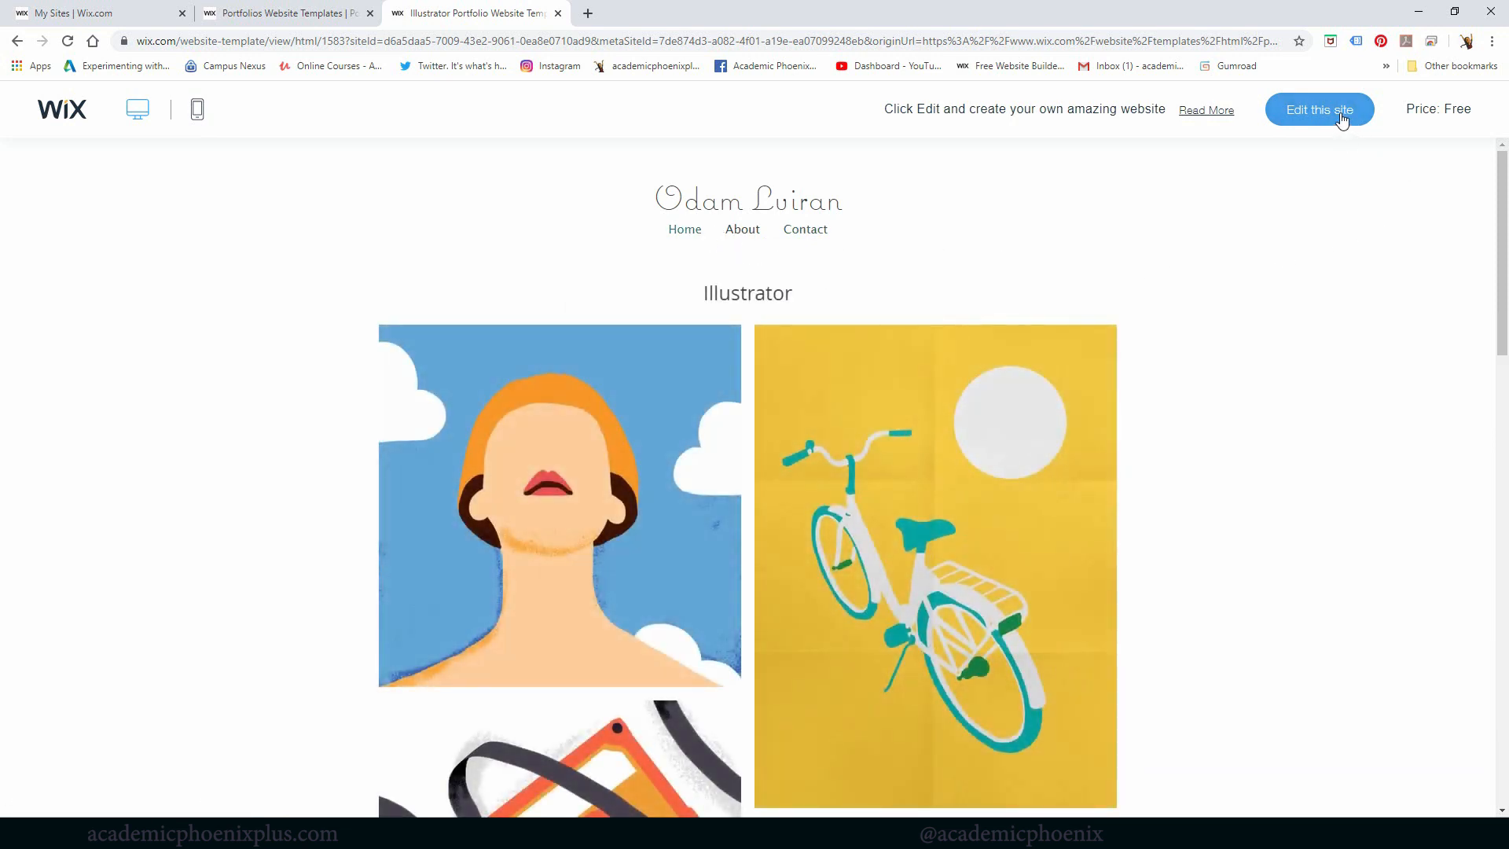
Open the Illustrator Portfolio template for editing and view its About and Contact pages, returning to the Home page.
{"action": "left_click", "coordinate": [1341, 114]}
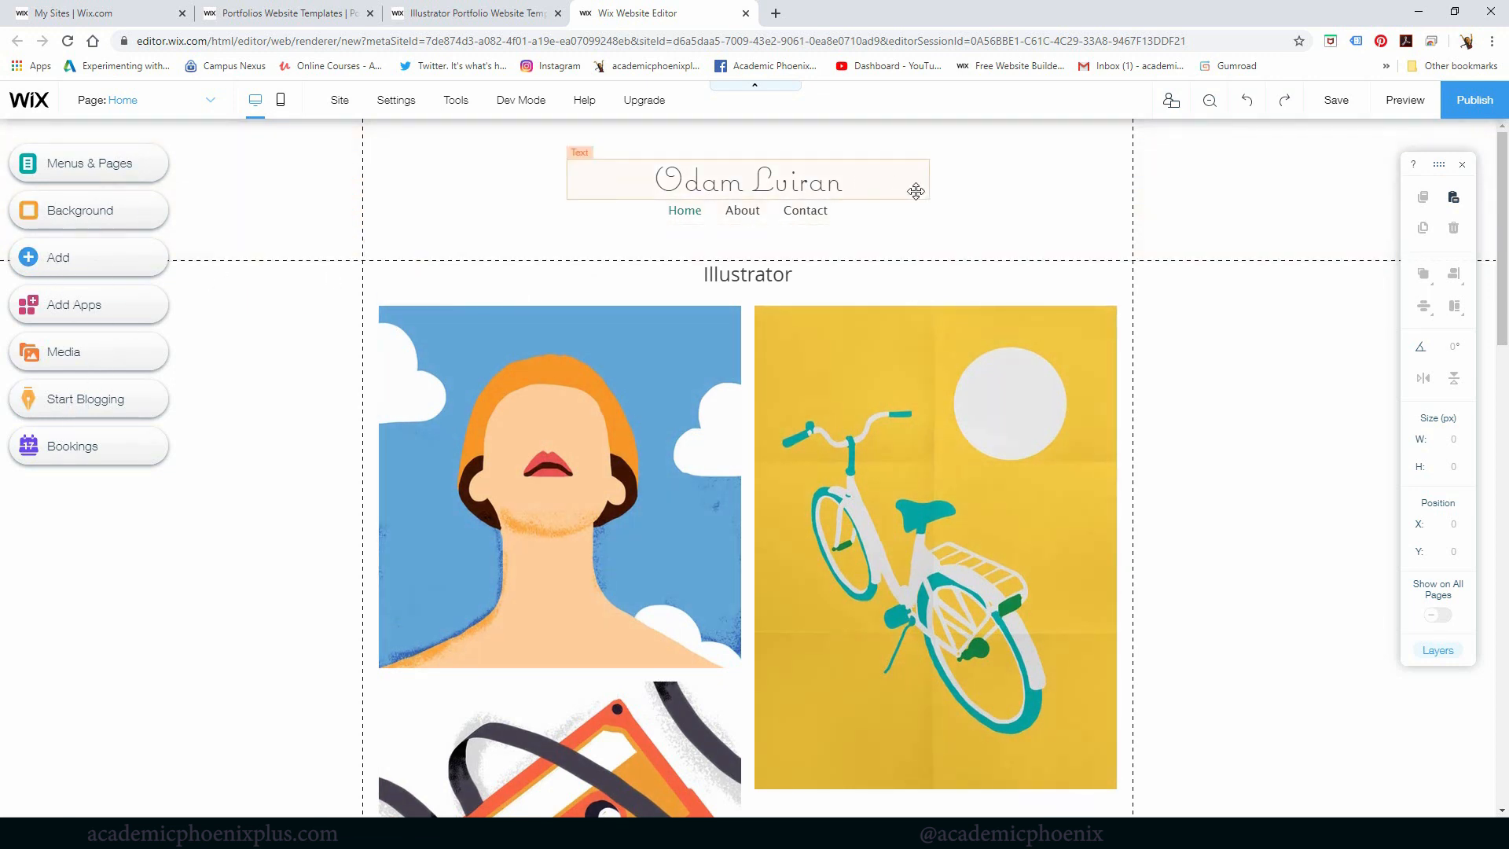
{"action": "left_click", "coordinate": [210, 106]}
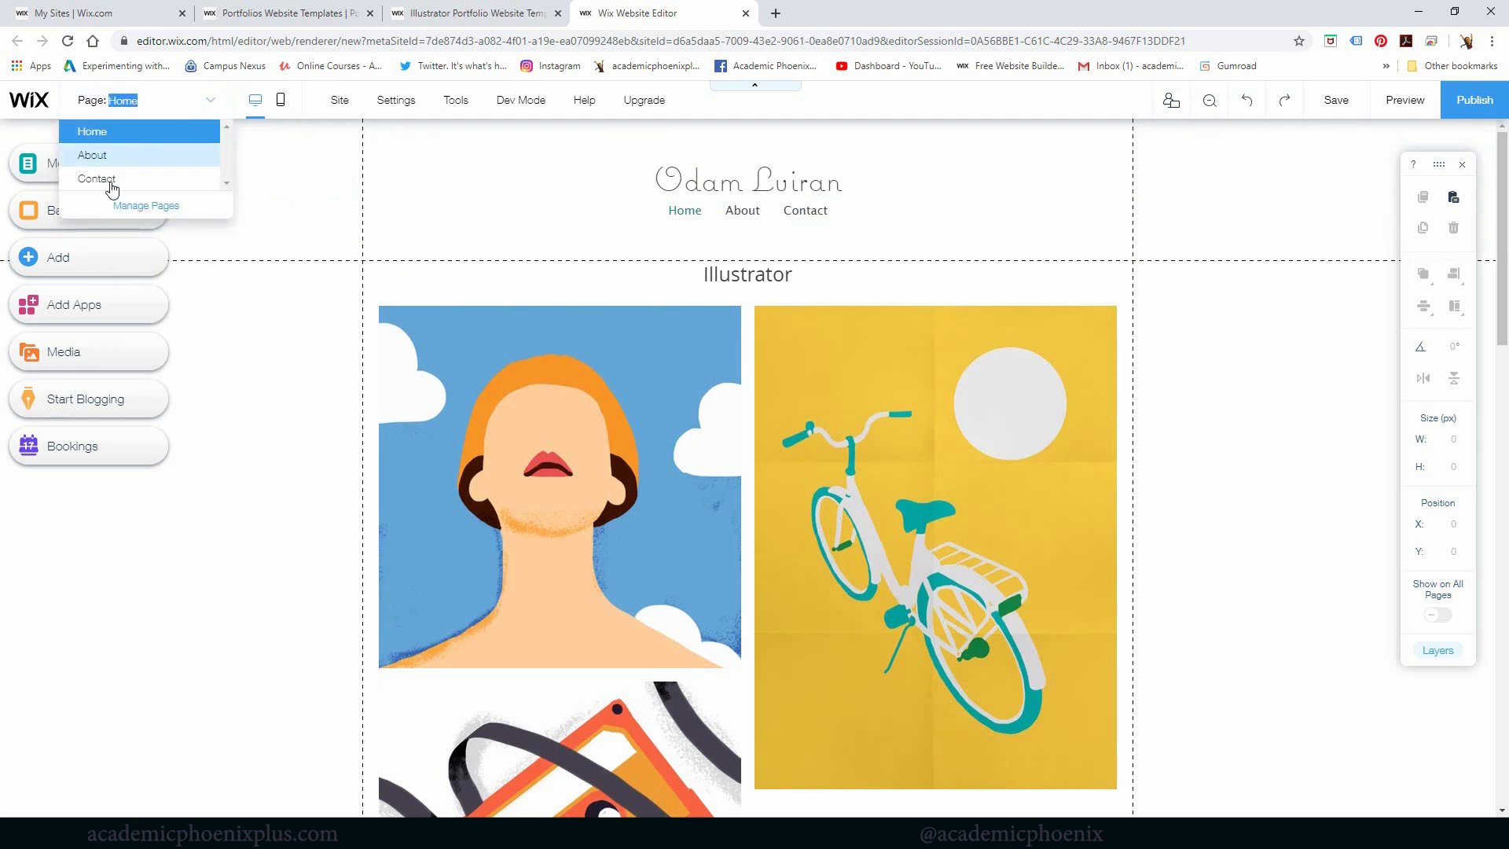
{"action": "left_click", "coordinate": [128, 156]}
{"action": "left_click", "coordinate": [210, 106]}
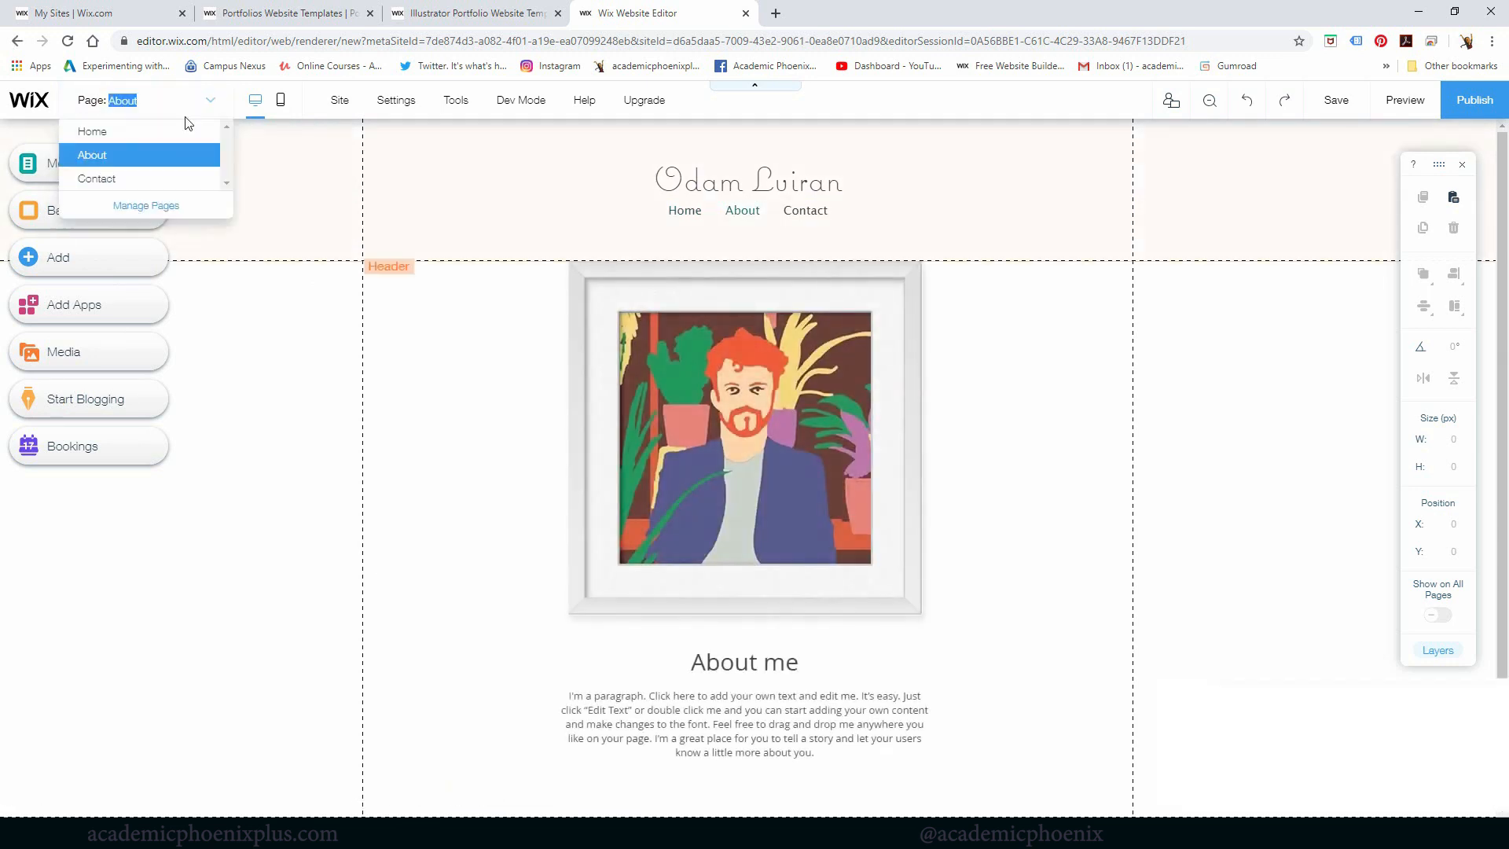
{"action": "left_click", "coordinate": [145, 180]}
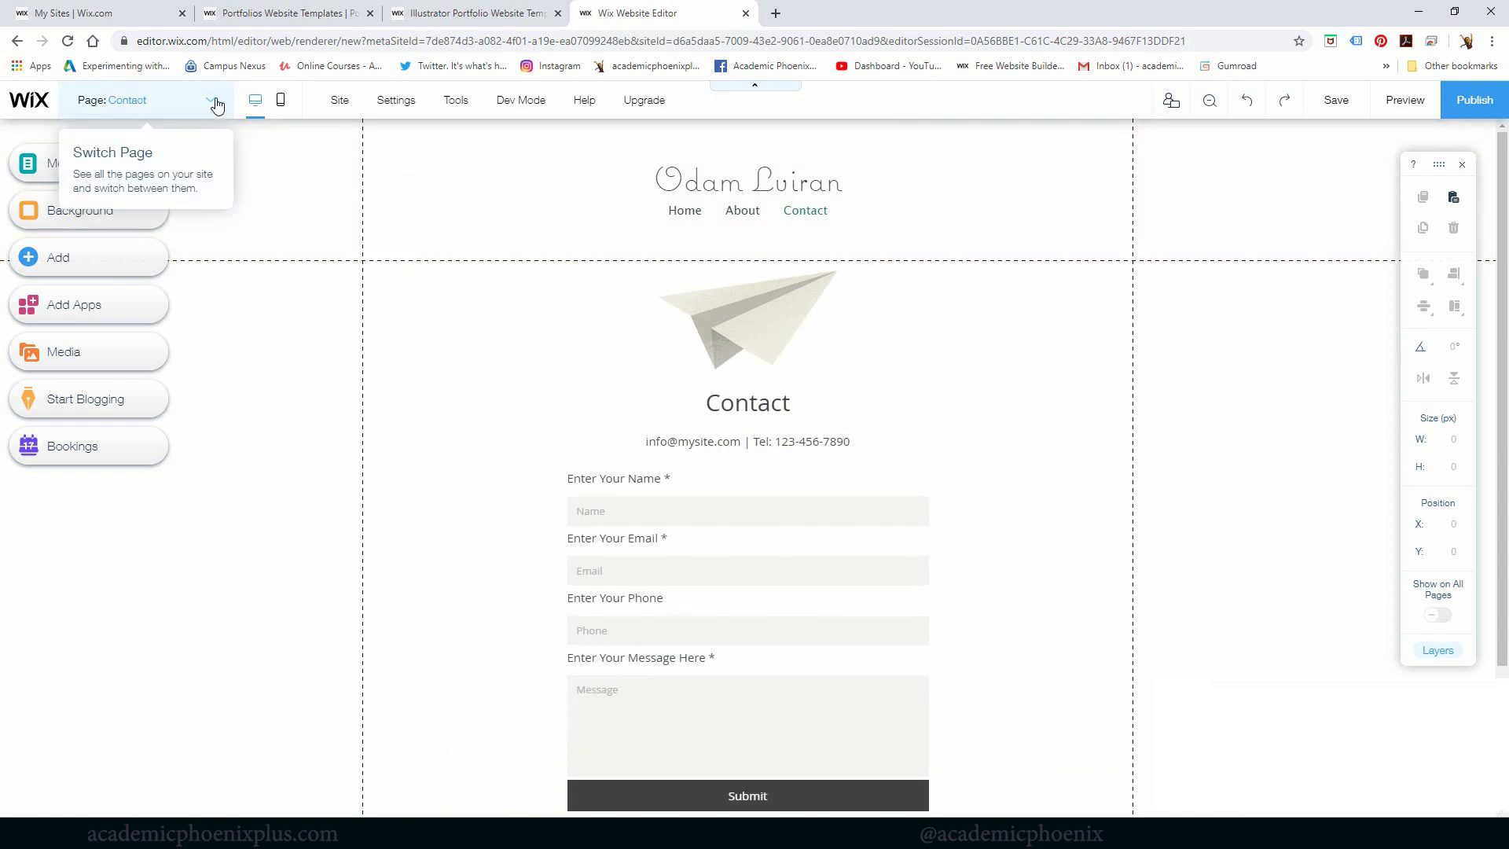
{"action": "left_click", "coordinate": [210, 106]}
{"action": "left_click", "coordinate": [149, 133]}
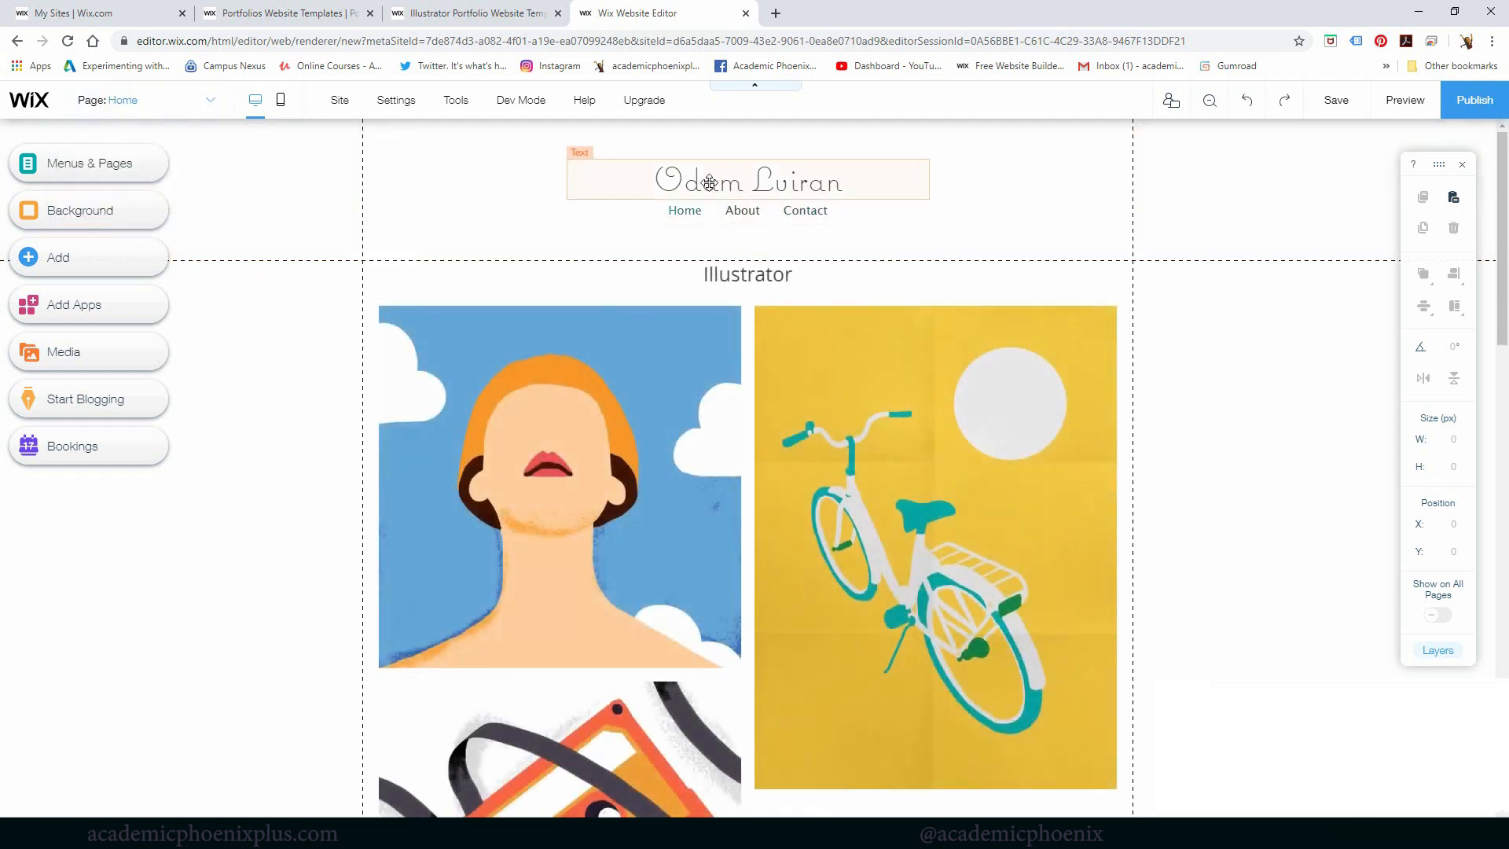
Replace the site title text in the header with "Academic Phoenix +".
{"action": "double_click", "coordinate": [688, 180]}
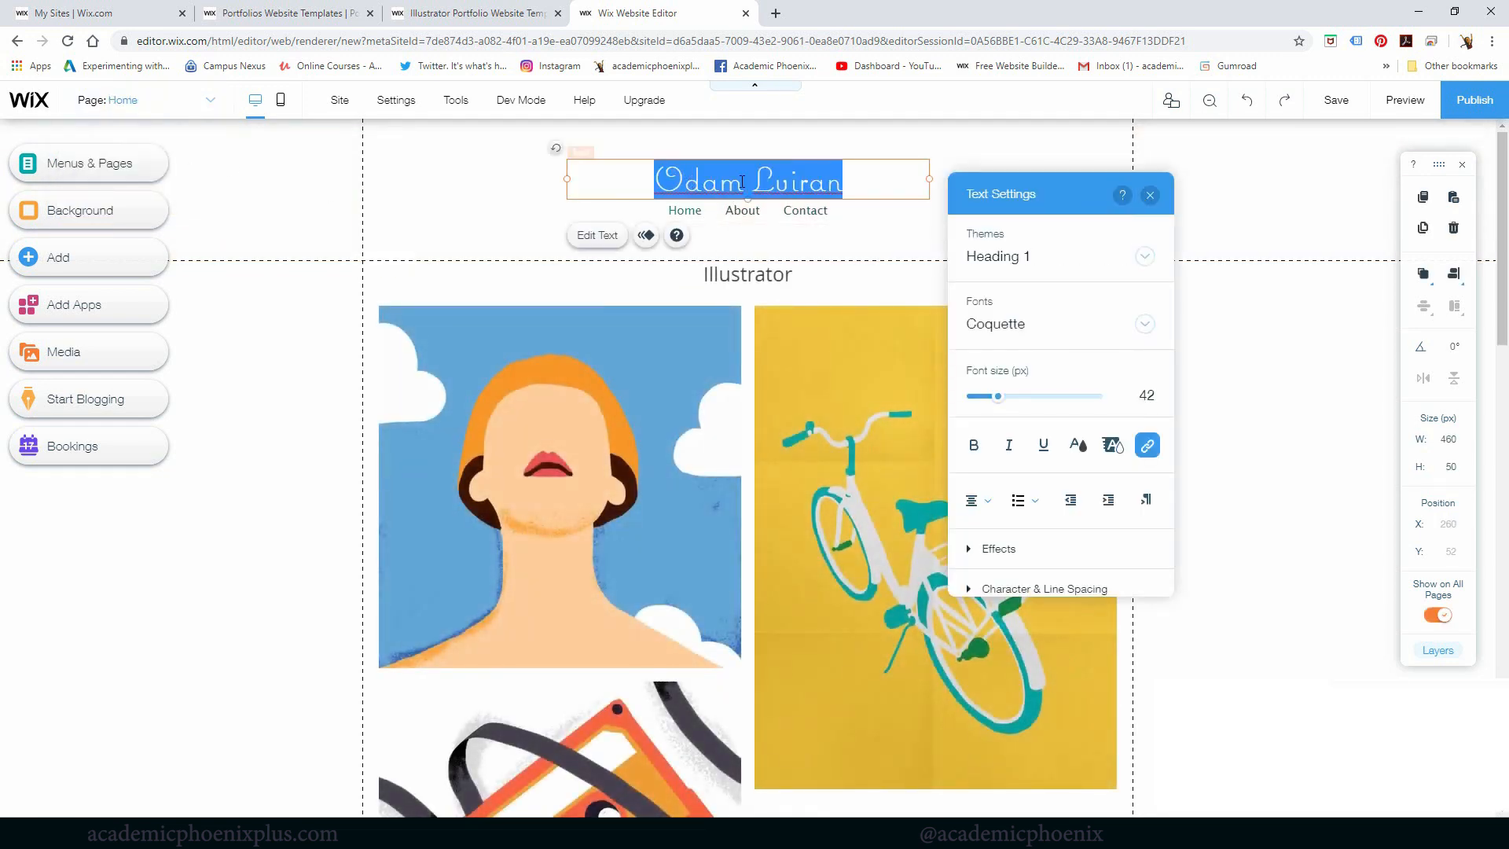
{"action": "type", "text": "Acade"}
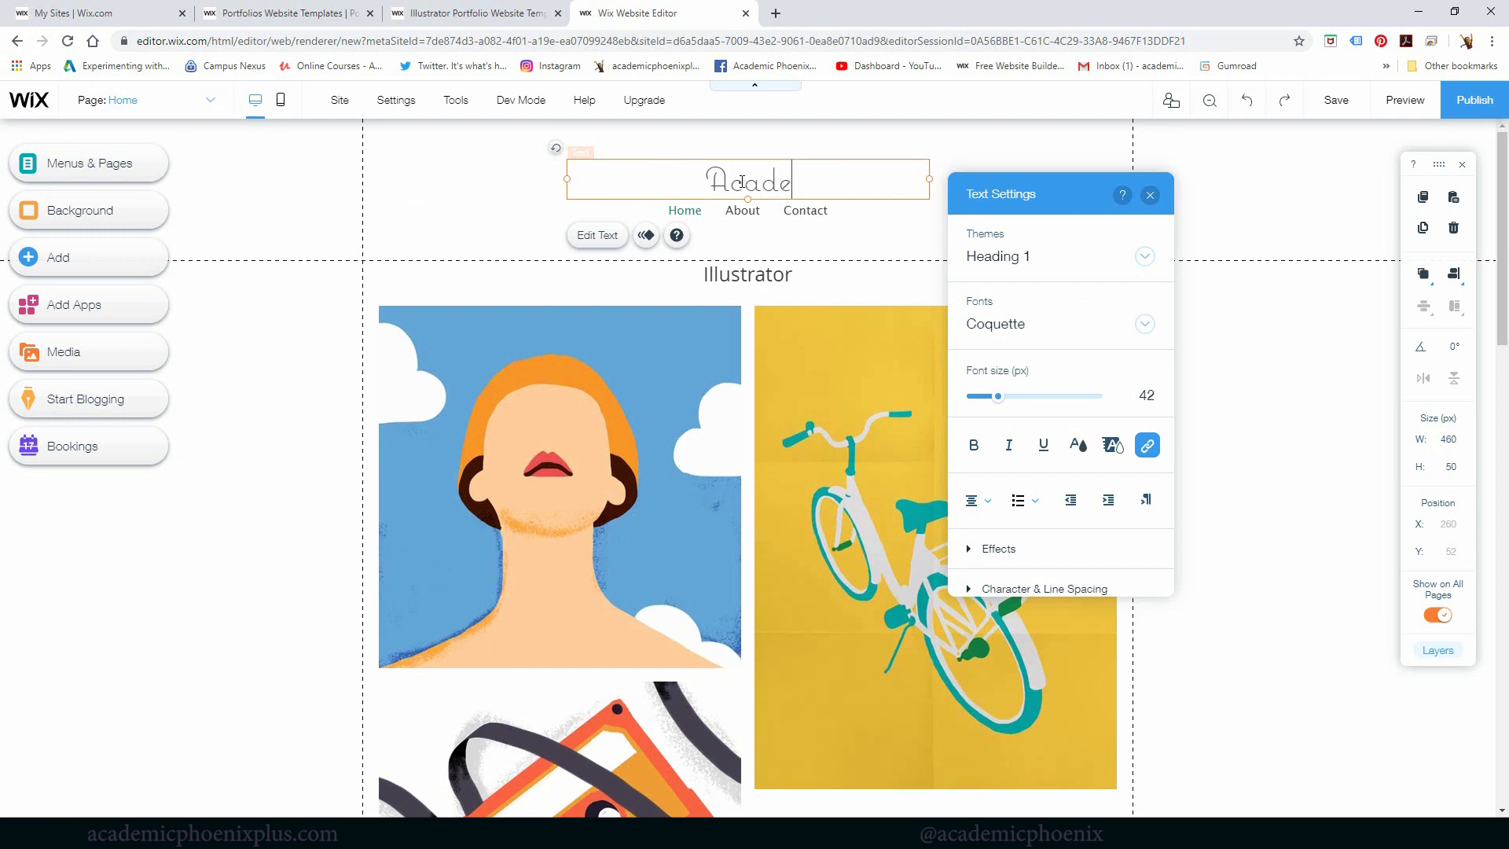
{"action": "type", "text": "mic Phoenox"}
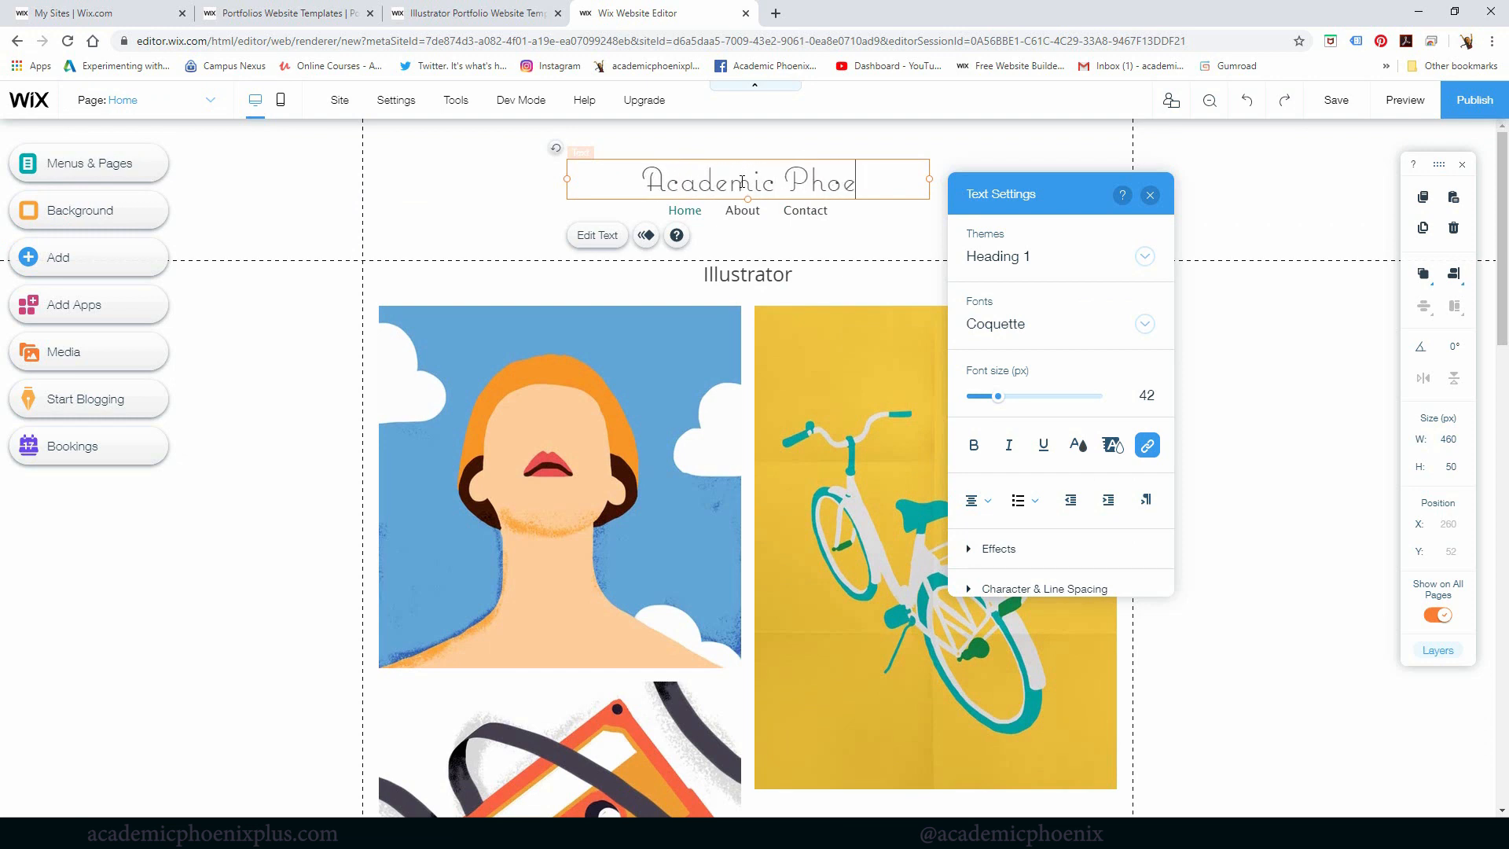
{"action": "key", "text": "BackSpace"}
{"action": "key", "text": "BackSpace"}
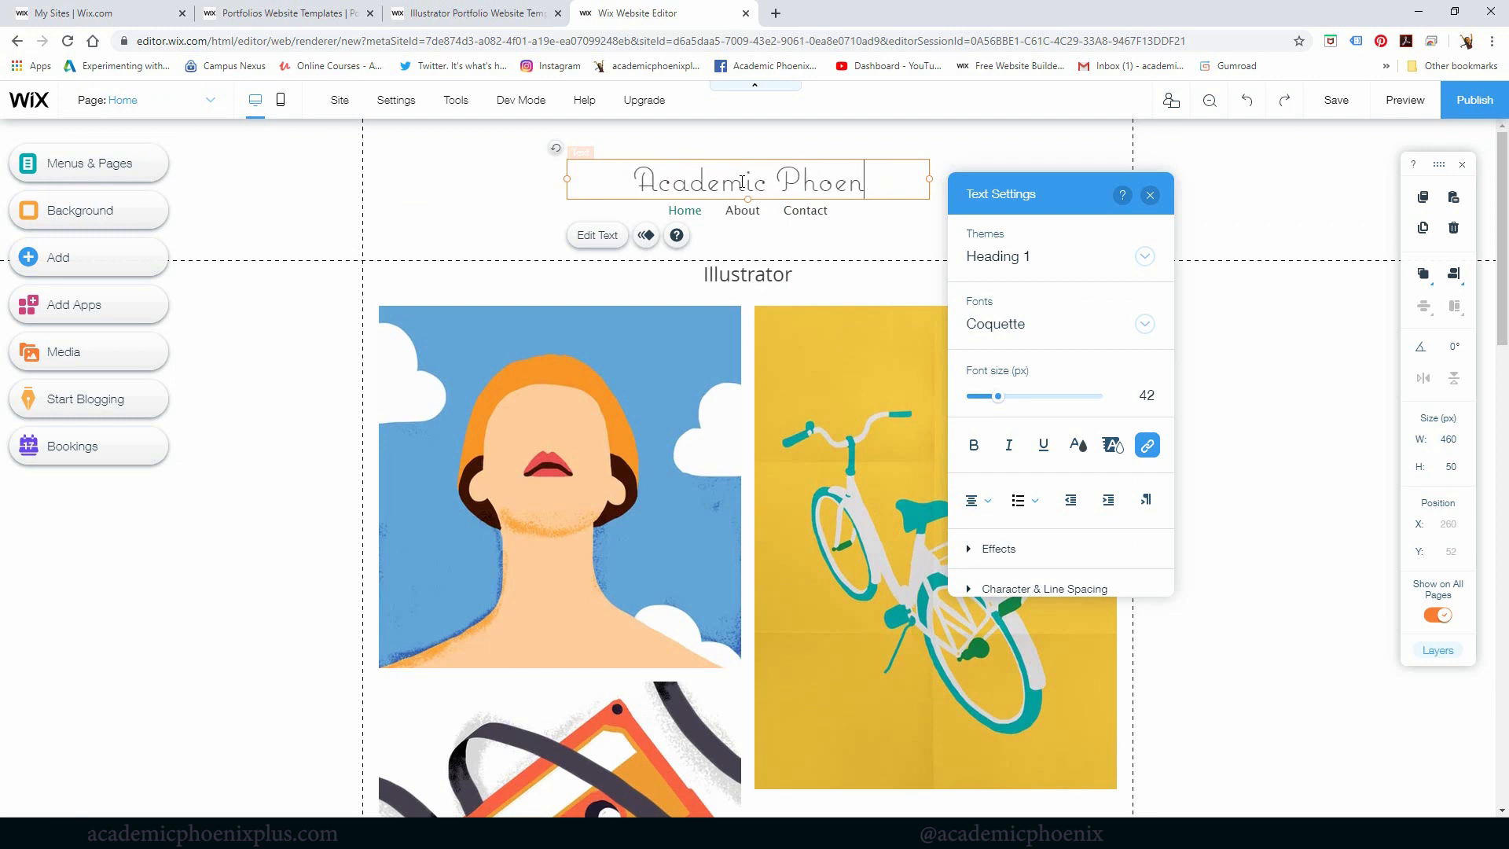
{"action": "type", "text": "ix +"}
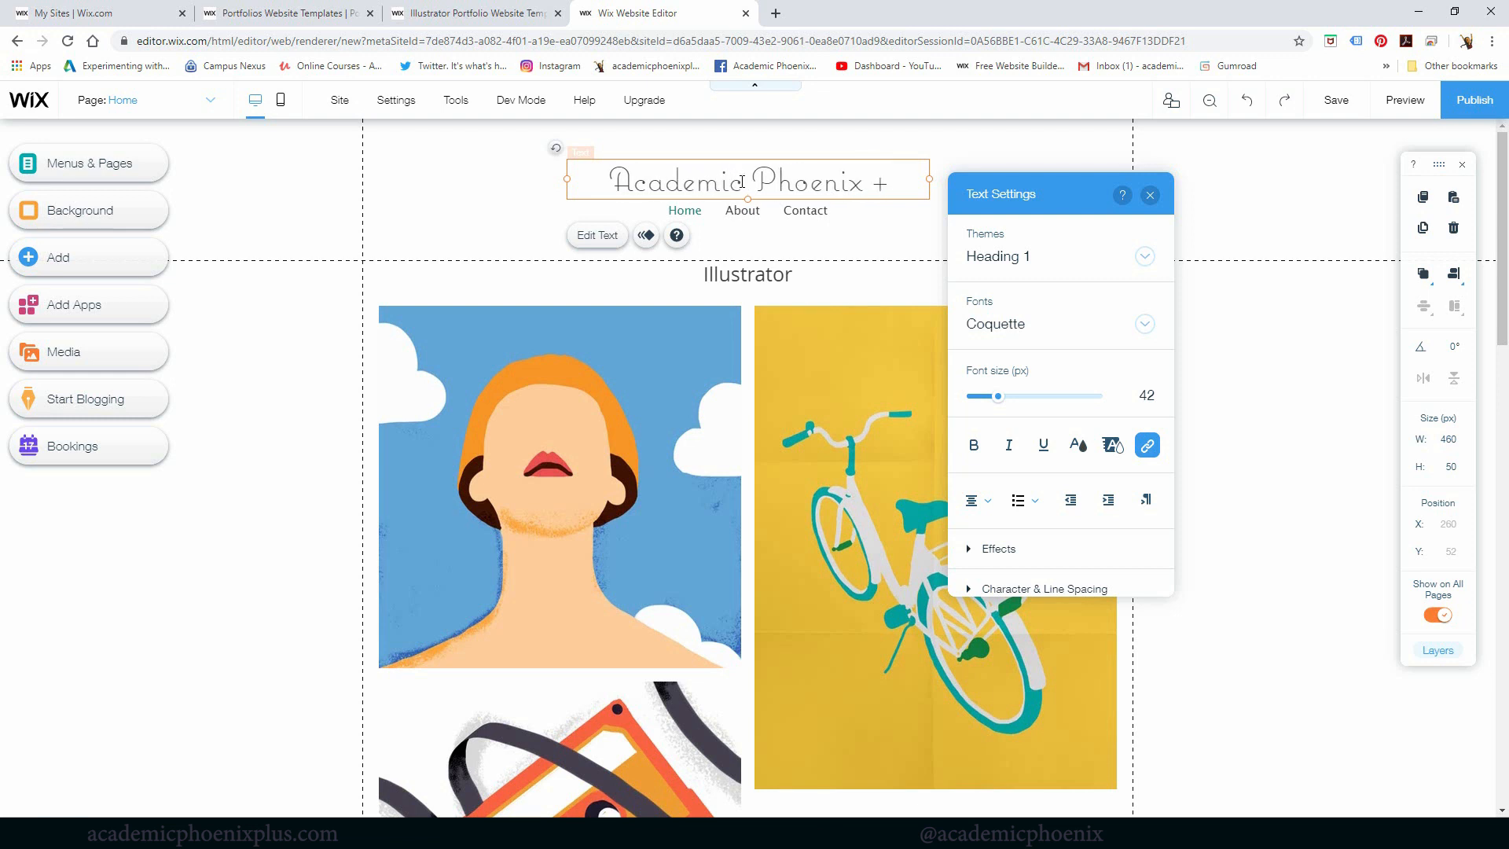
Change the Illustrator heading above the Home page's gallery to "3D Artist".
{"action": "left_click", "coordinate": [763, 281]}
{"action": "double_click", "coordinate": [762, 280]}
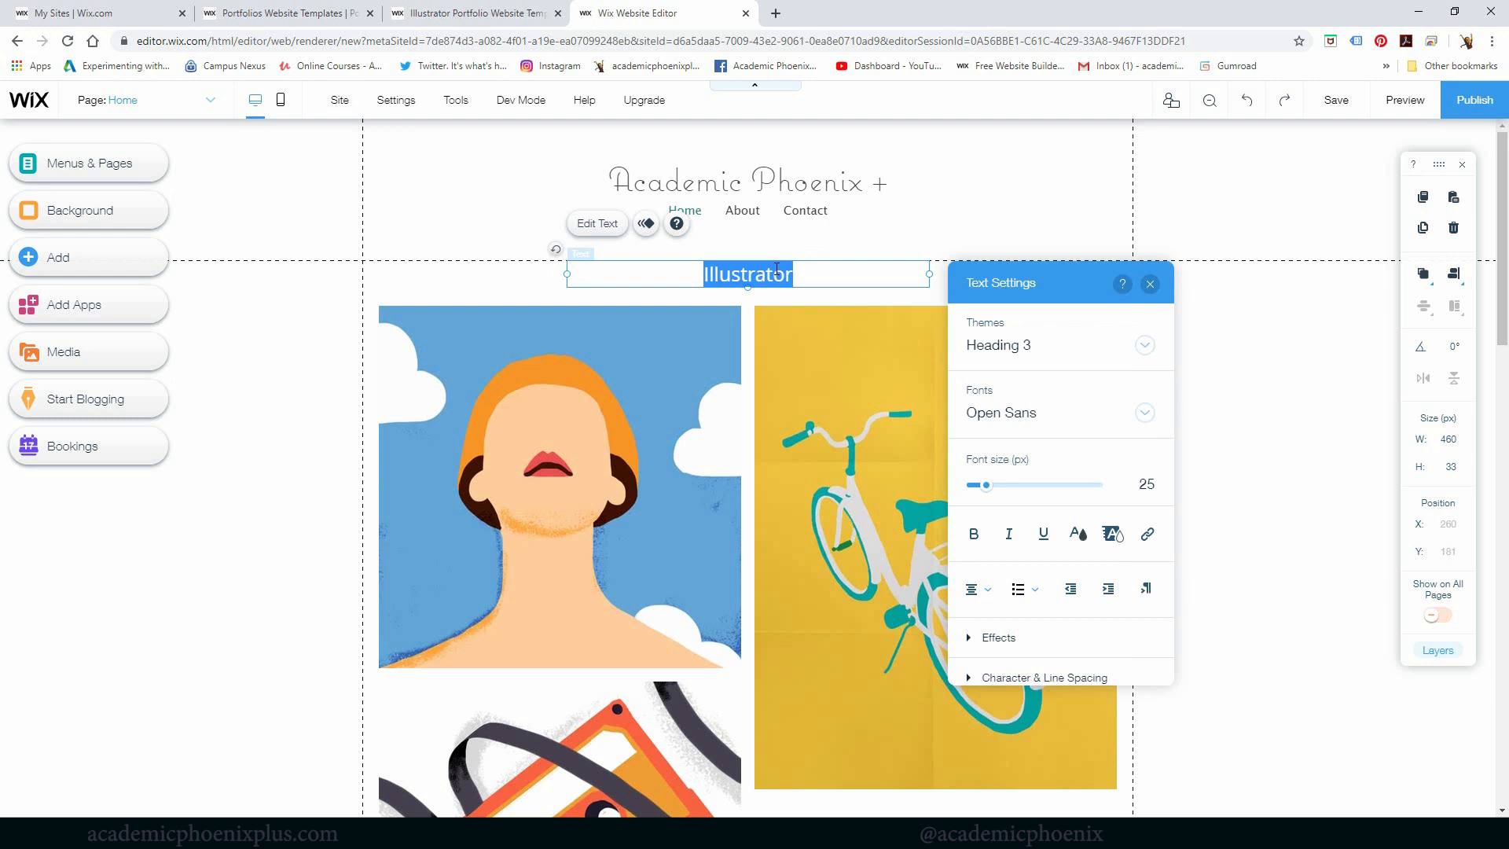
{"action": "type", "text": "3D Artist"}
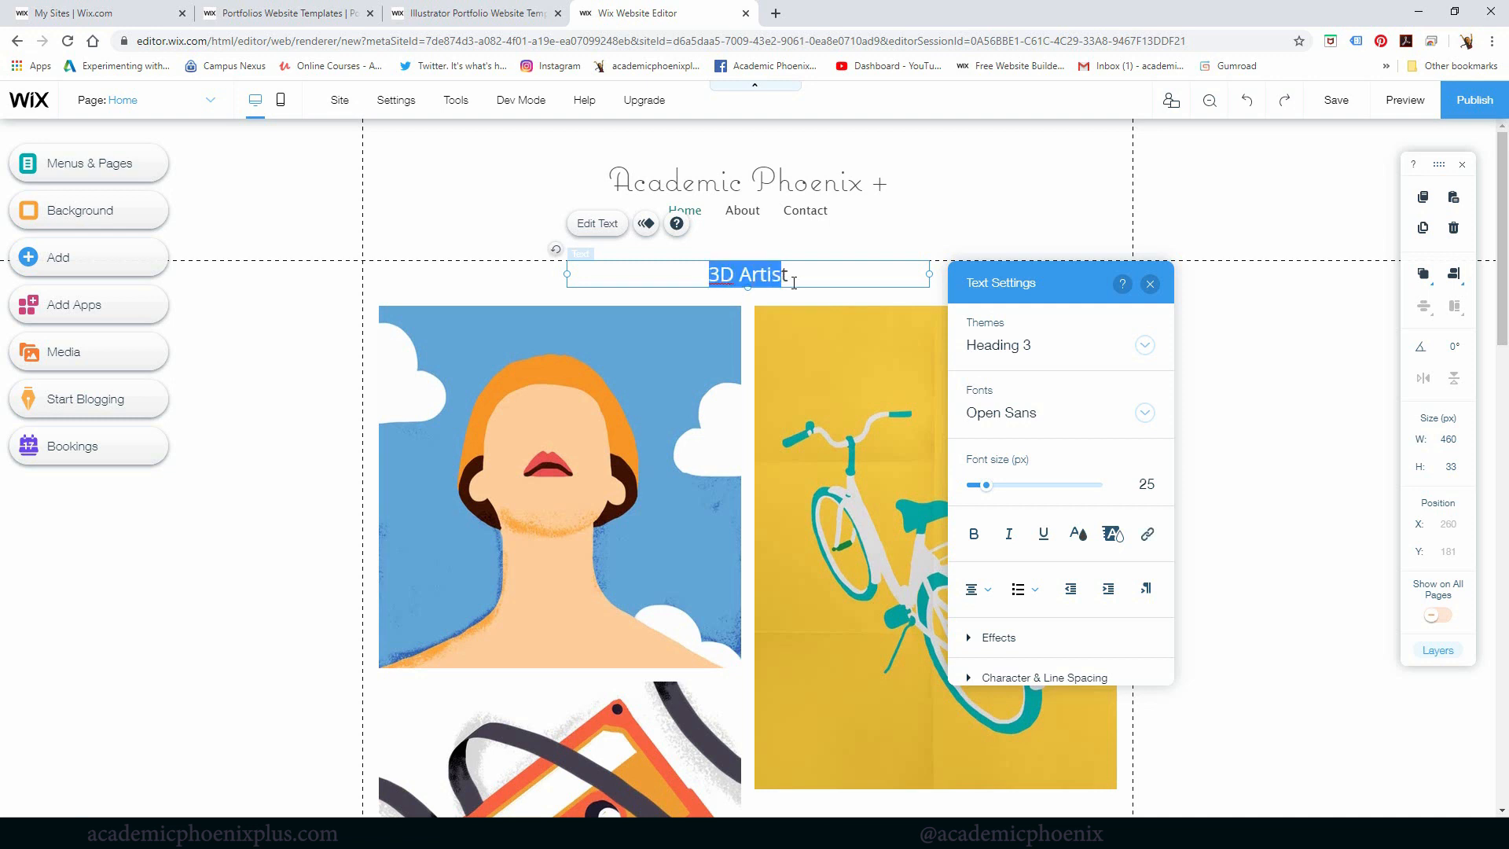
Replace the text of the heading above the Home page's gallery with "Portfolio" and finish editing it.
{"action": "left_click_drag", "start_coordinate": [789, 274], "coordinate": [698, 271]}
{"action": "type", "text": "Portfolio"}
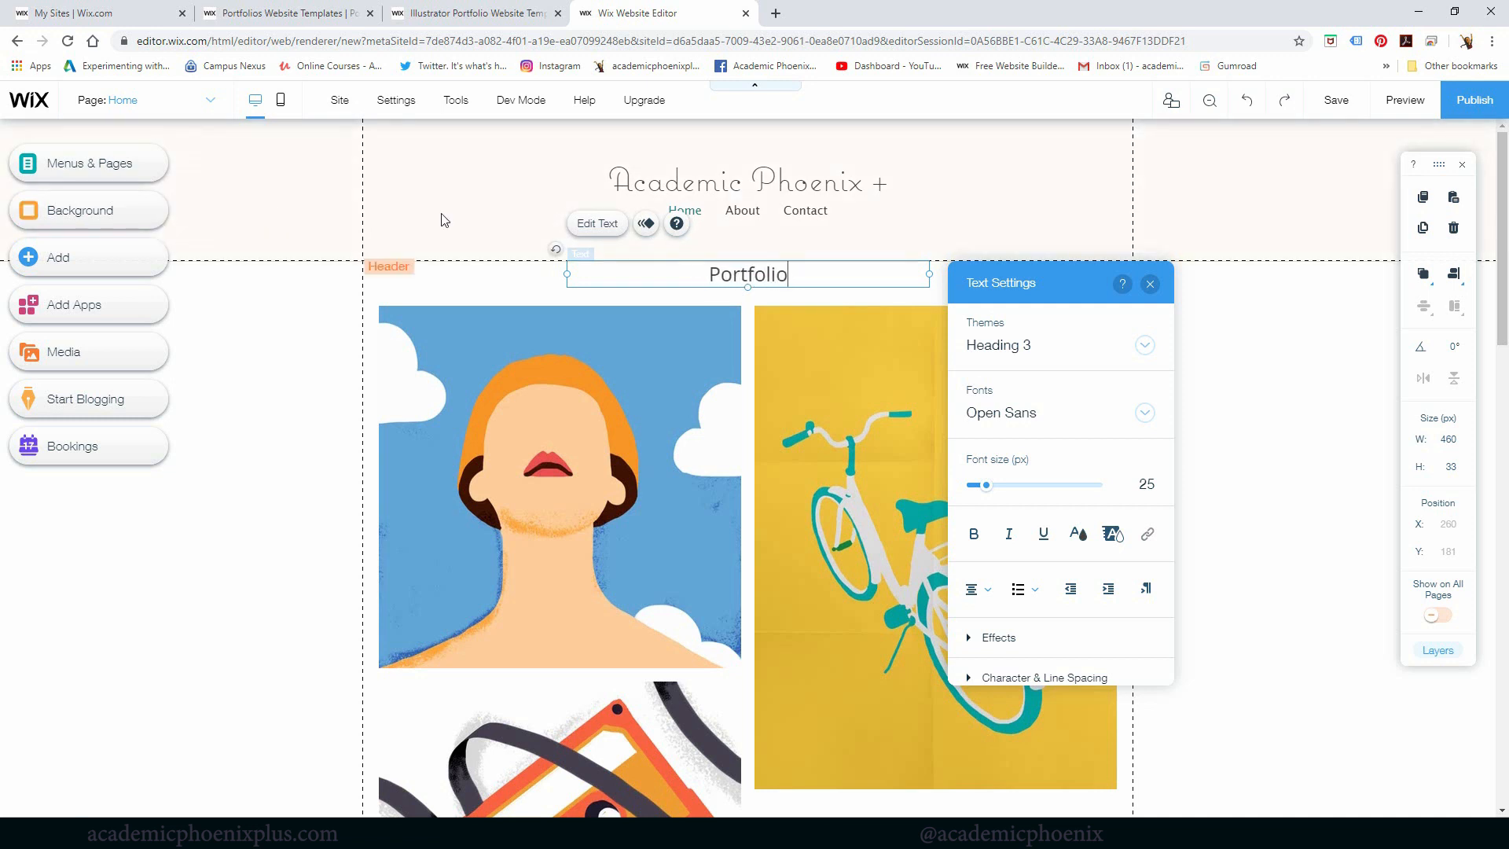
{"action": "left_click", "coordinate": [1231, 345]}
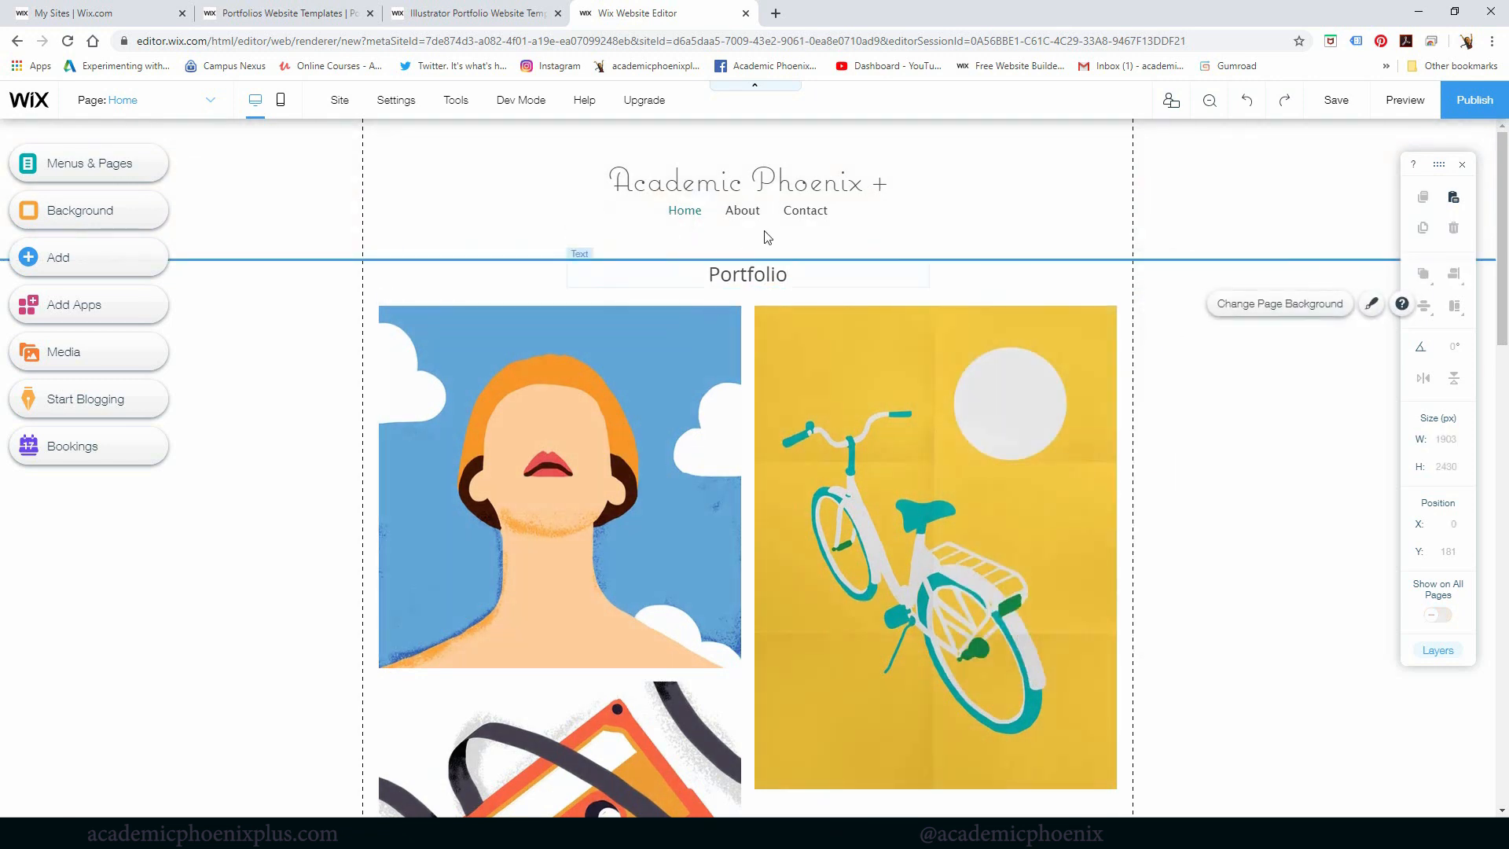
Move the horizontal menu down to the header's lower edge, at about Y 149 px.
{"action": "left_click", "coordinate": [857, 187]}
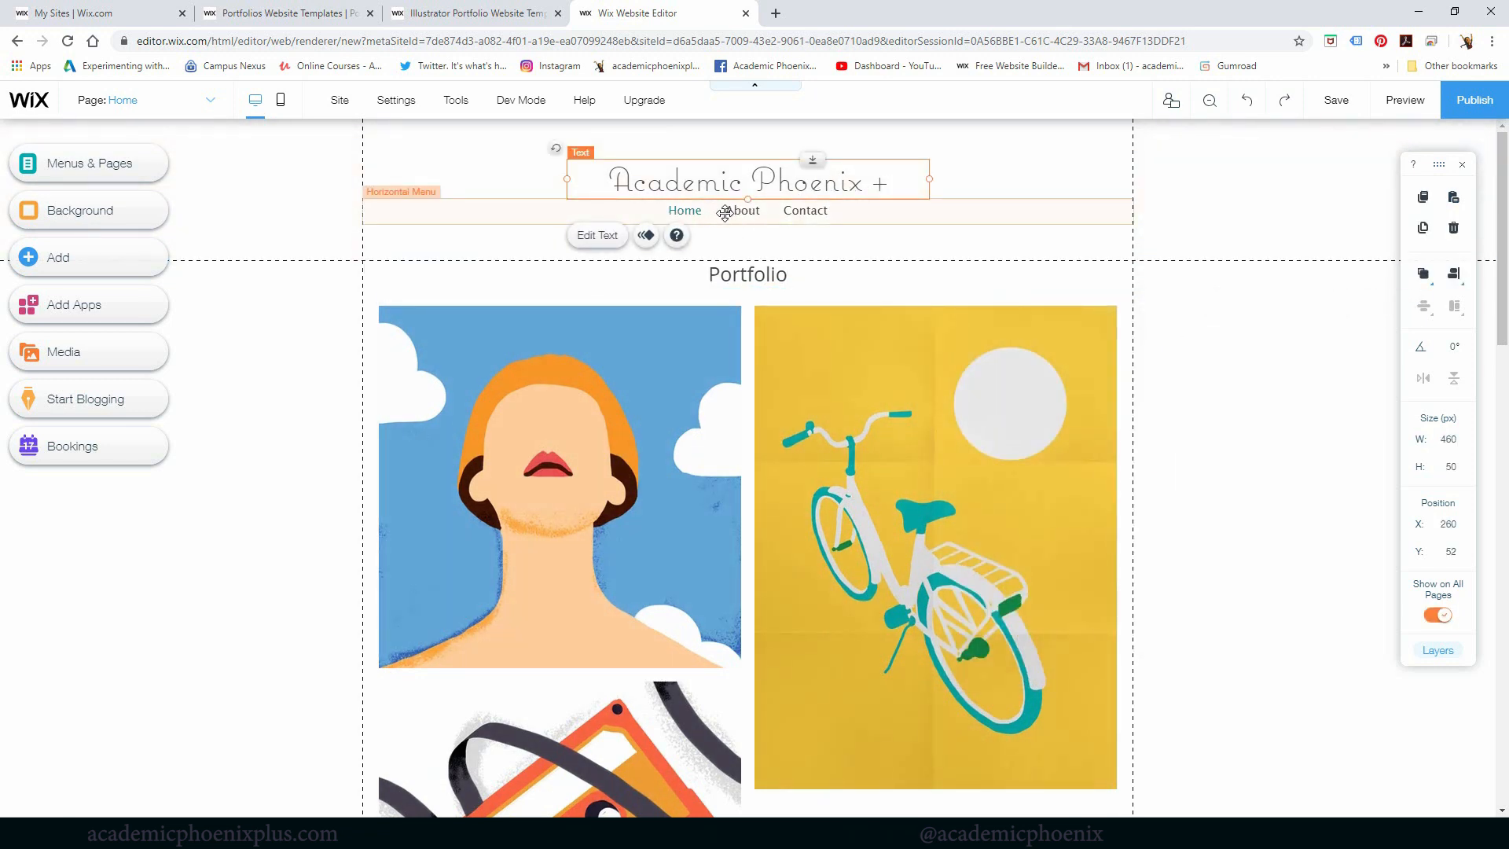
{"action": "left_click_drag", "start_coordinate": [724, 212], "coordinate": [727, 247]}
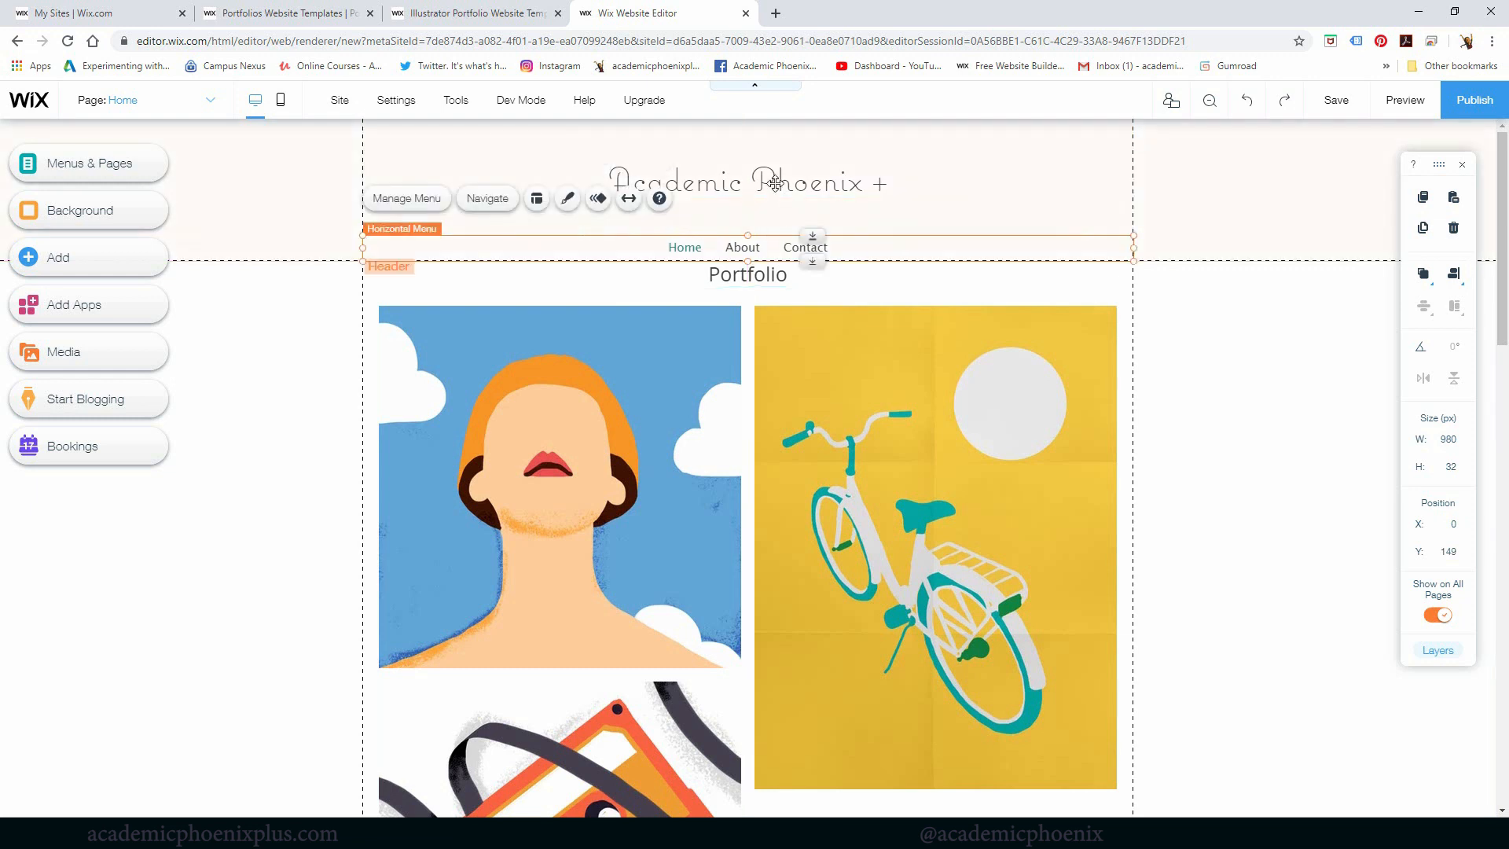
Add a second line reading "3D Artist" below "Academic Phoenix +" in the header's site title.
{"action": "left_click", "coordinate": [869, 186]}
{"action": "double_click", "coordinate": [901, 187]}
{"action": "left_click", "coordinate": [898, 188]}
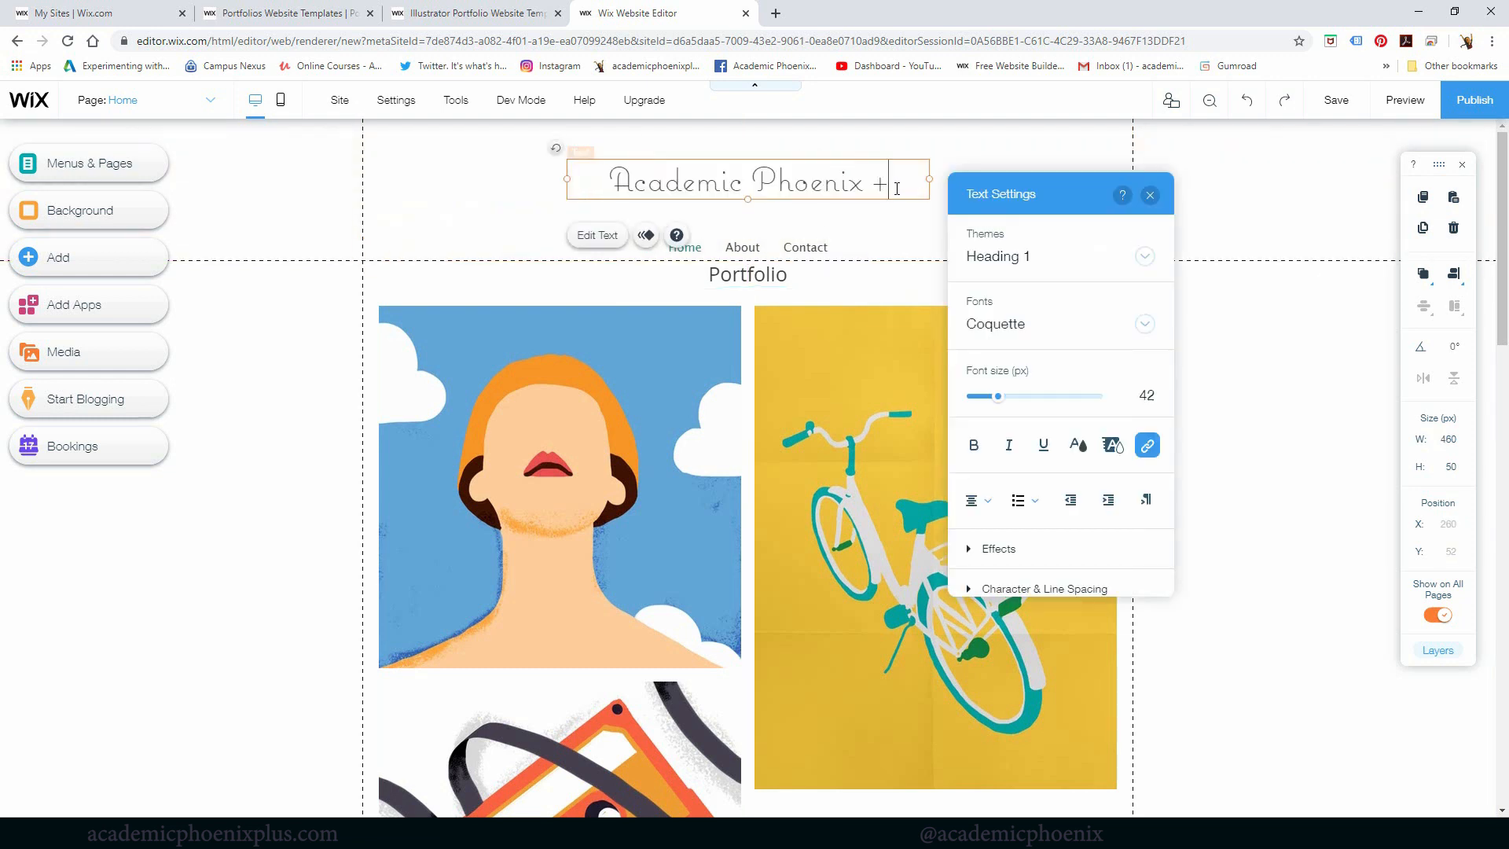
{"action": "key", "text": "Return"}
{"action": "type", "text": "3d"}
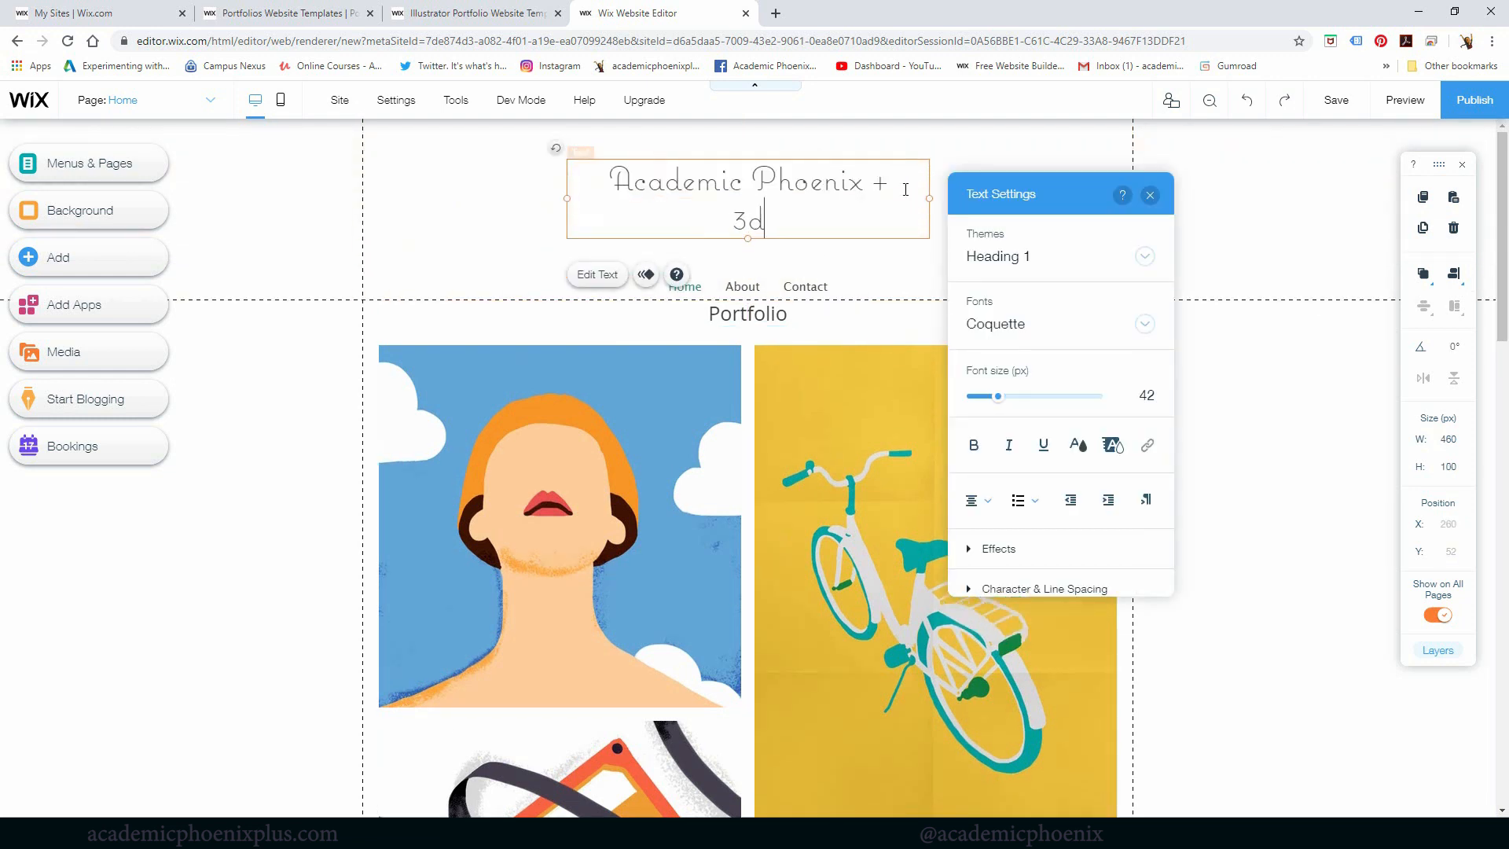
{"action": "type", "text": " Ar"}
{"action": "key", "text": "BackSpace"}
{"action": "key", "text": "BackSpace"}
{"action": "key", "text": "BackSpace"}
{"action": "type", "text": "Artis"}
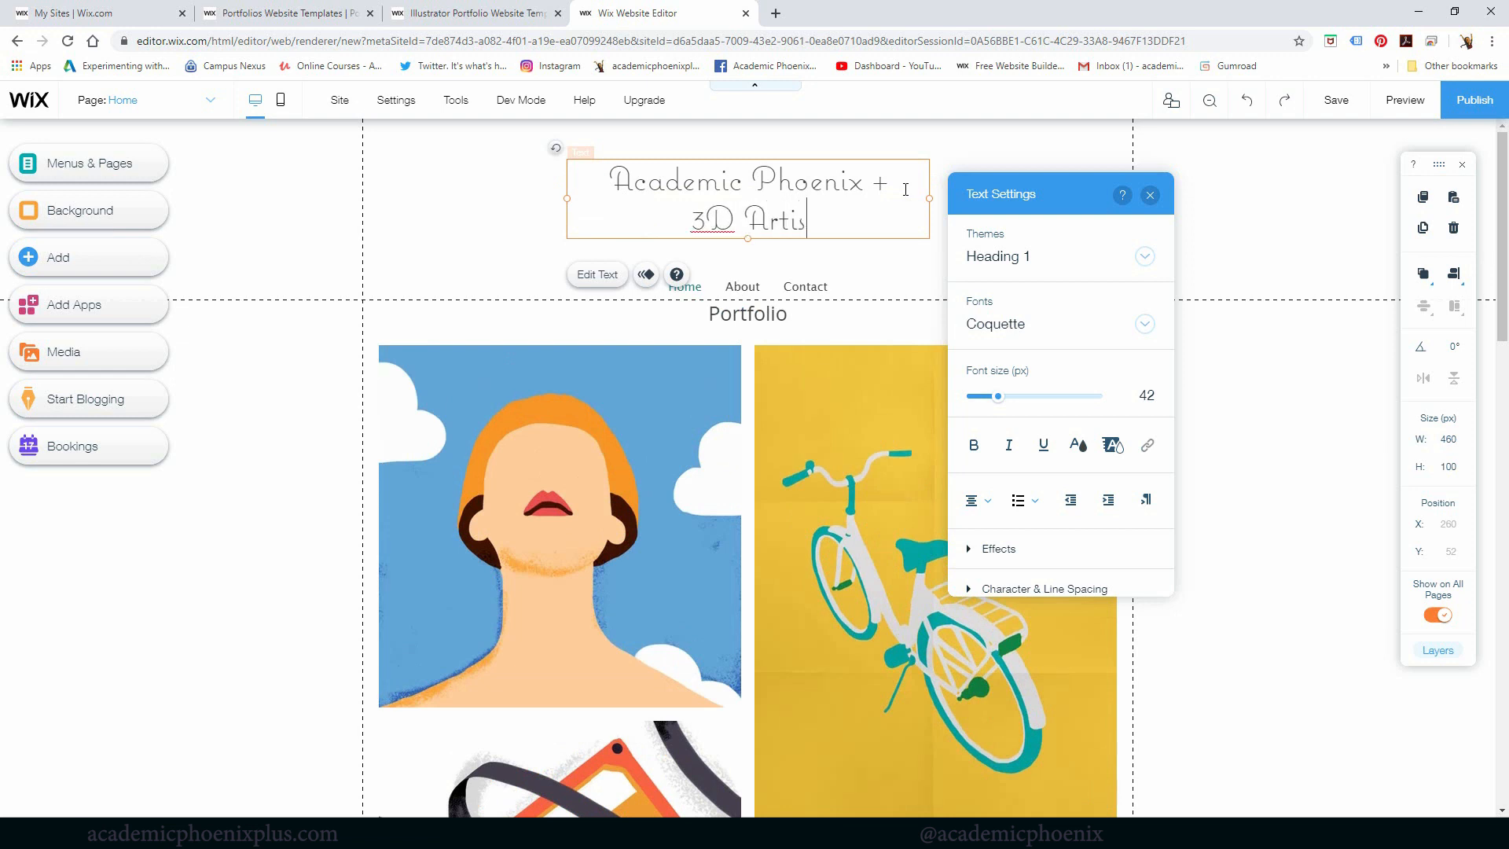
{"action": "type", "text": "t"}
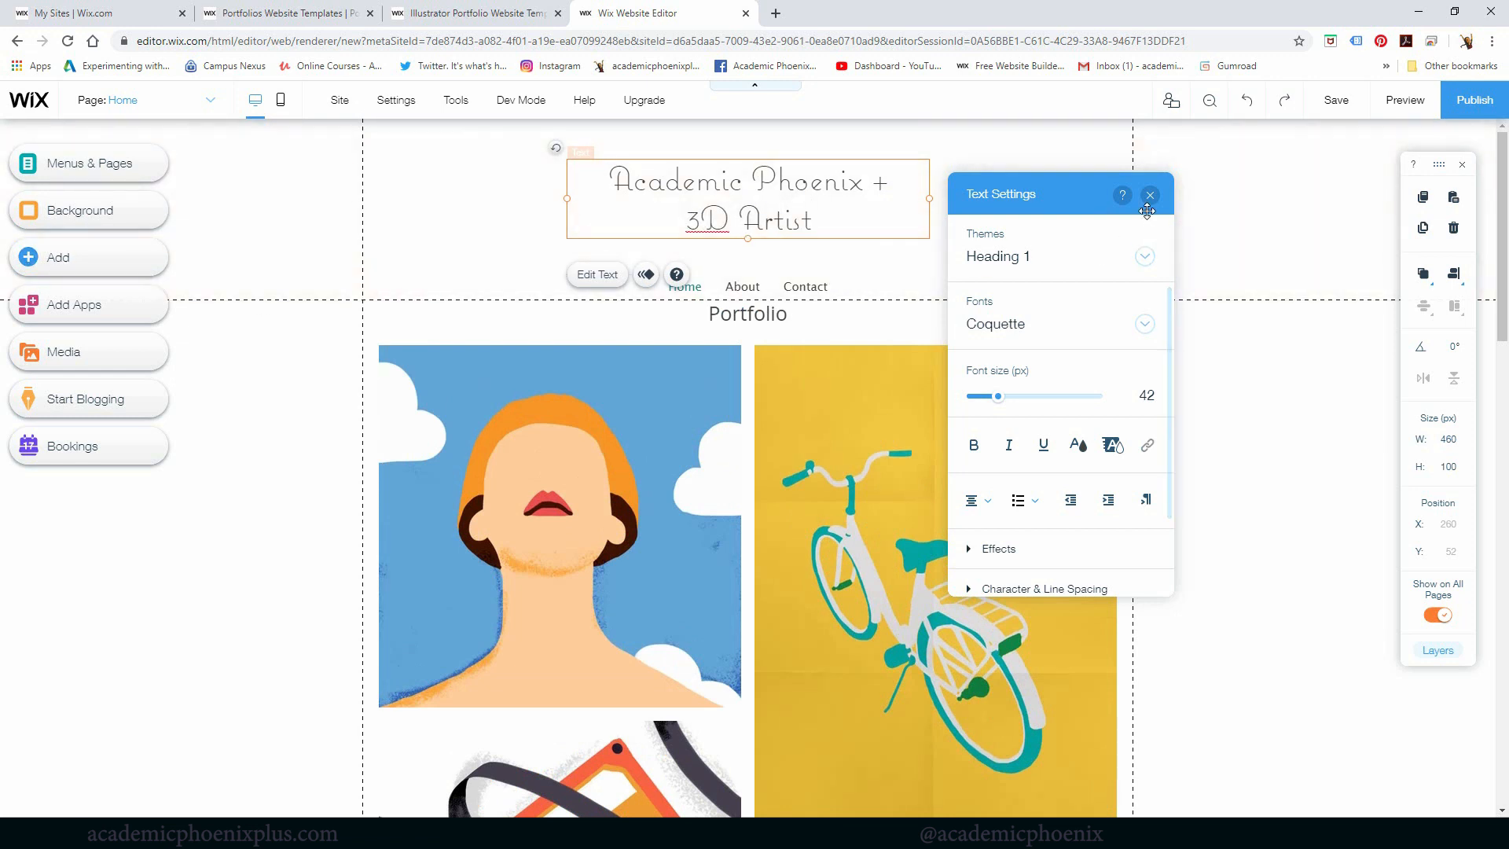
Move the horizontal menu up beneath the site title, to about Y 152 px, and shorten the header to about 196 px high.
{"action": "left_click_drag", "start_coordinate": [752, 286], "coordinate": [799, 248]}
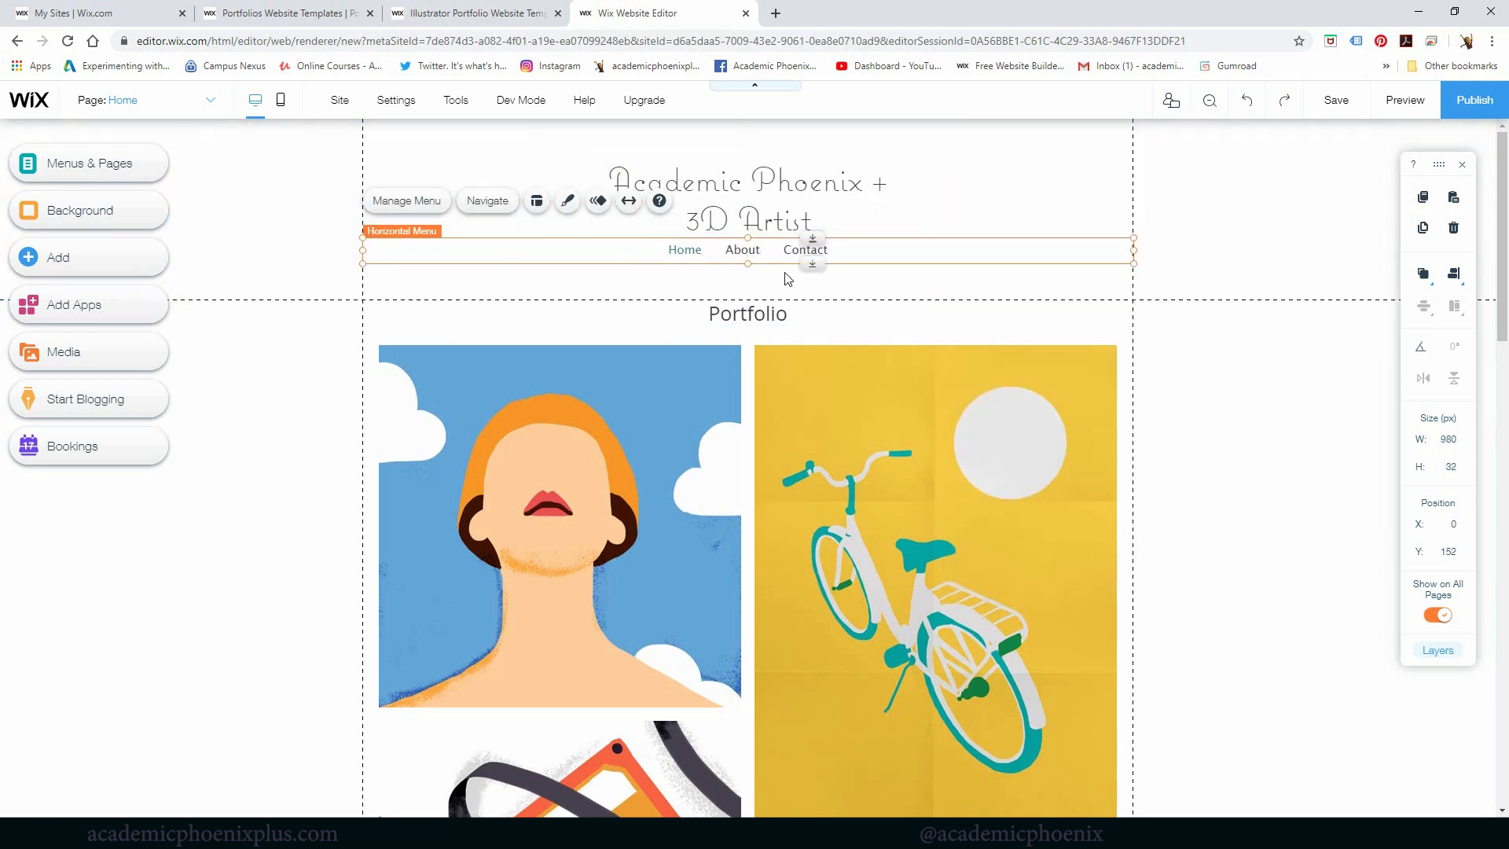
{"action": "left_click", "coordinate": [794, 294]}
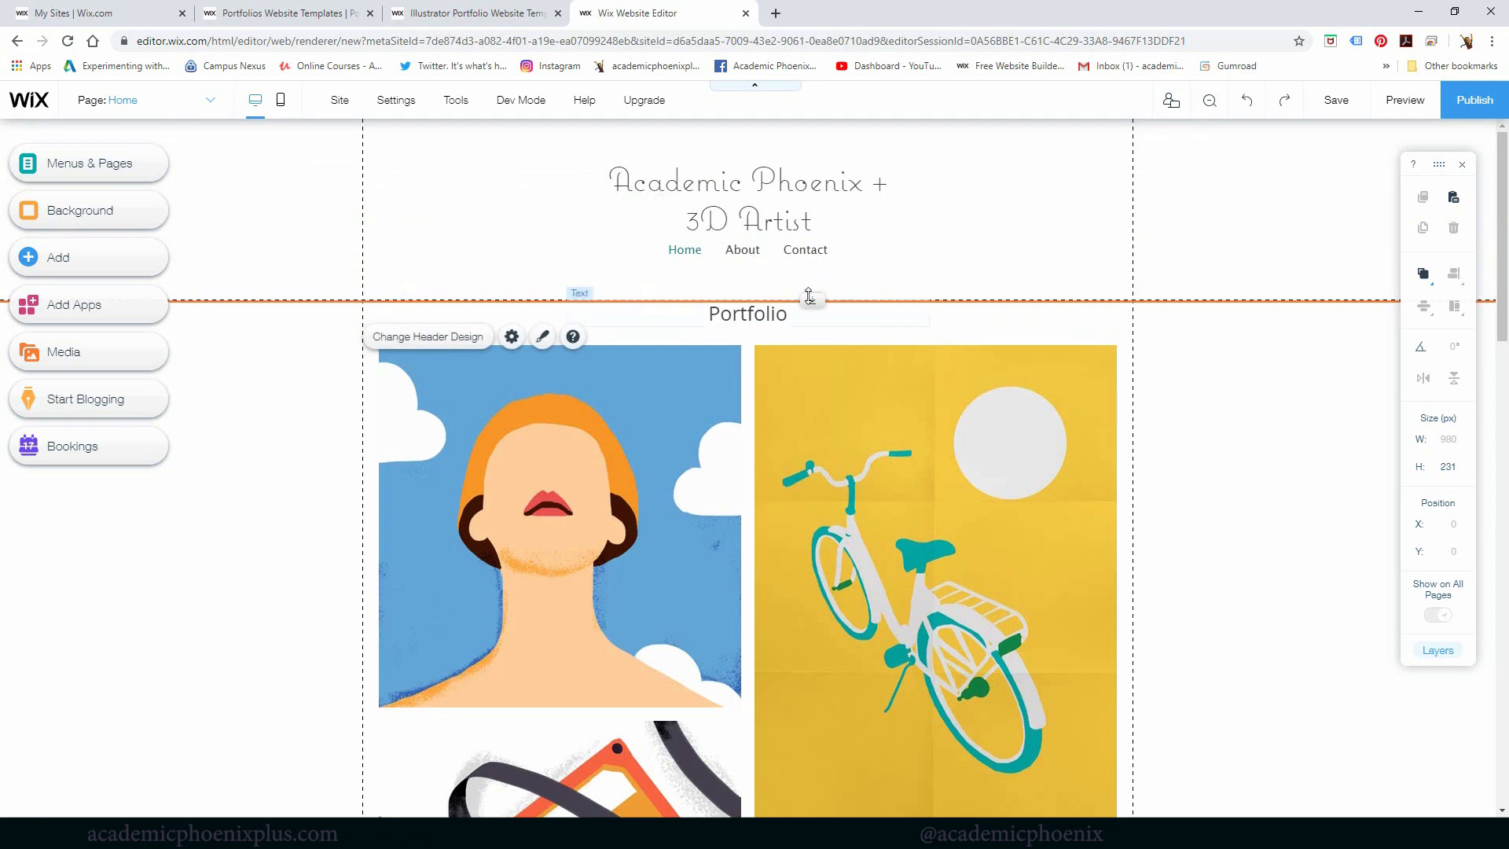
{"action": "left_click_drag", "start_coordinate": [813, 299], "coordinate": [845, 259]}
Select the site title and horizontal menu together and nudge them up 11 px, to Y 41 px.
{"action": "left_click", "coordinate": [769, 191]}
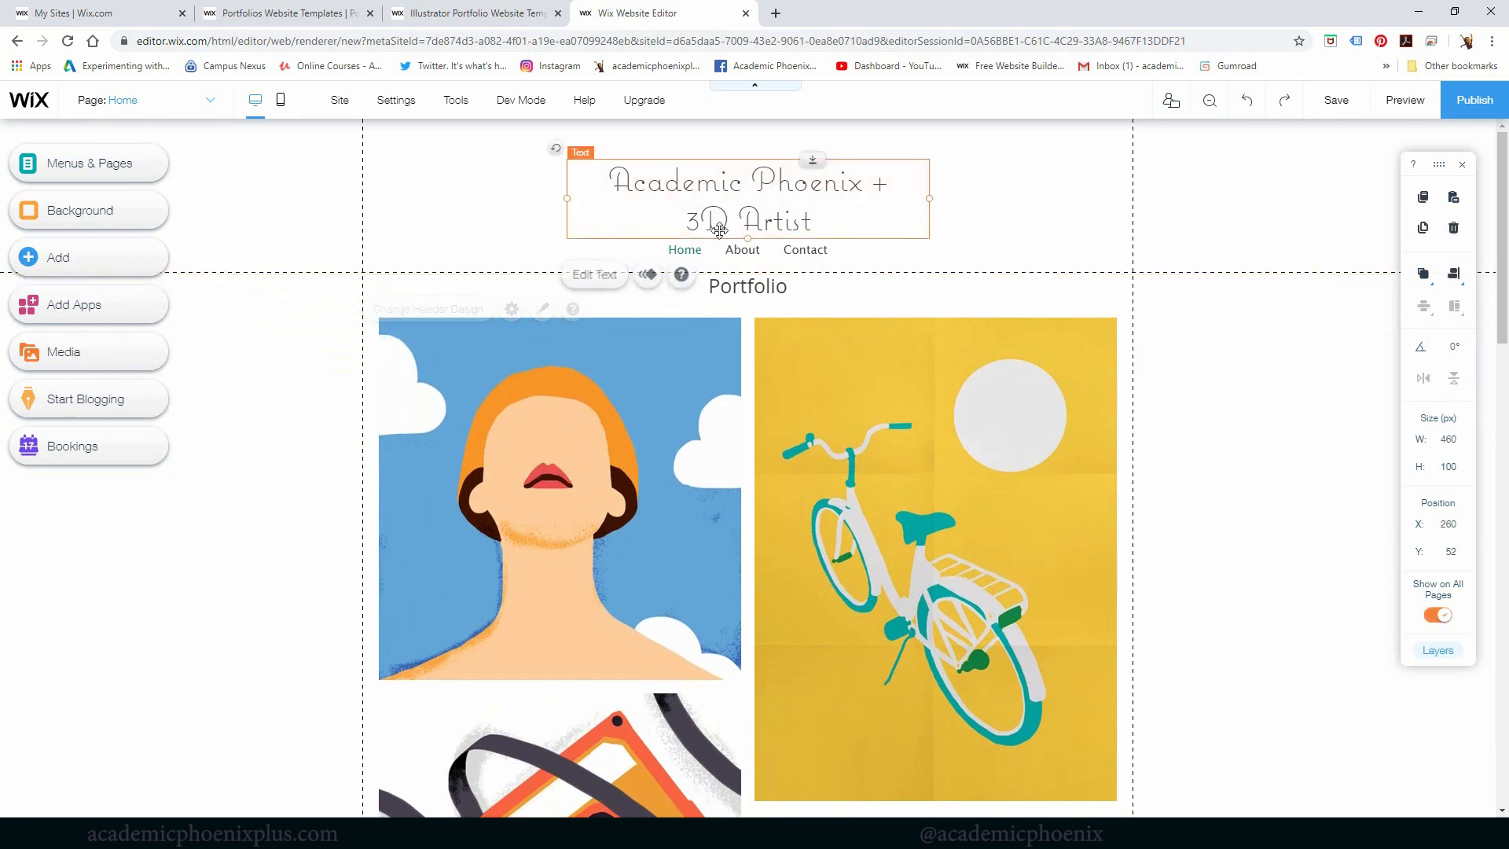
{"action": "left_click", "coordinate": [698, 252], "text": "shift"}
{"action": "key", "text": "Up"}
{"action": "key", "text": "Up"}
{"action": "key", "text": "Up"}
{"action": "key", "text": "Up"}
{"action": "key", "text": "Up"}
{"action": "key", "text": "Up"}
{"action": "key", "text": "Up"}
{"action": "key", "text": "Up"}
{"action": "key", "text": "Up"}
{"action": "key", "text": "Up"}
{"action": "key", "text": "Up"}
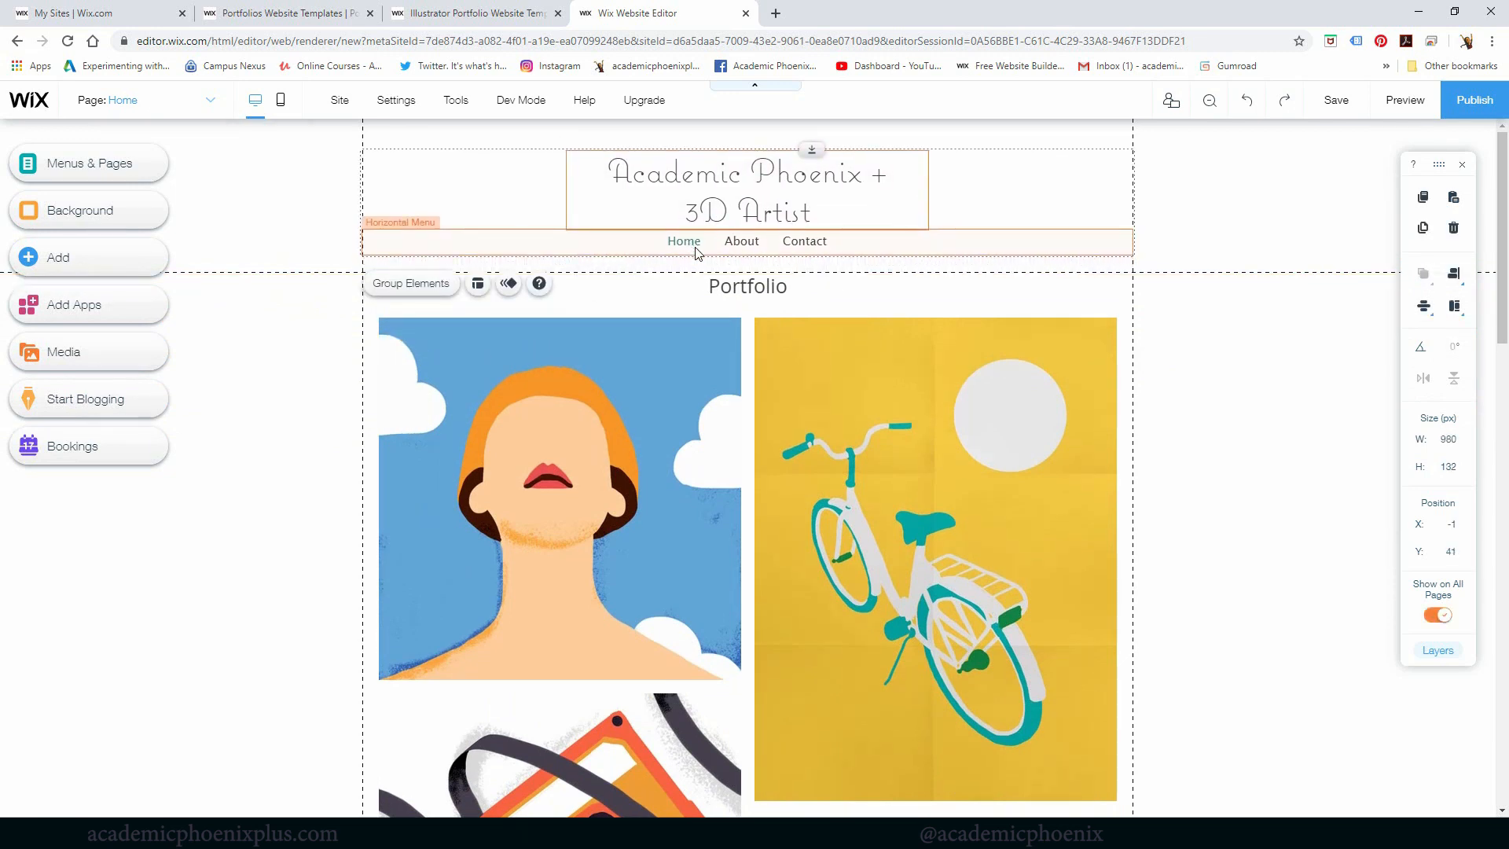
Shorten the header to about 181 px high so that it ends just below the horizontal menu.
{"action": "left_click", "coordinate": [1027, 249]}
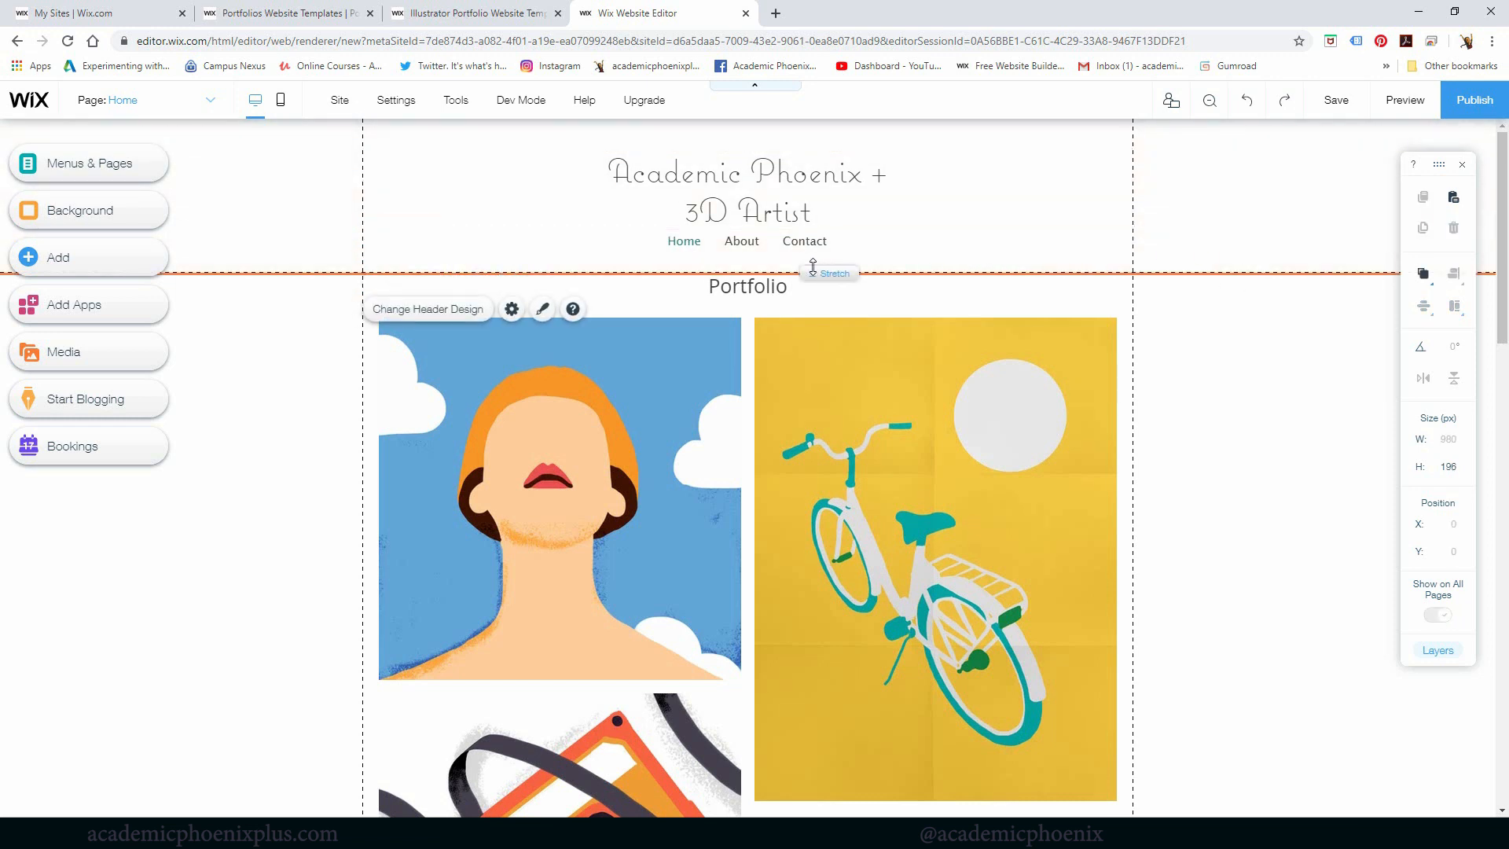
{"action": "left_click_drag", "start_coordinate": [812, 272], "coordinate": [814, 261]}
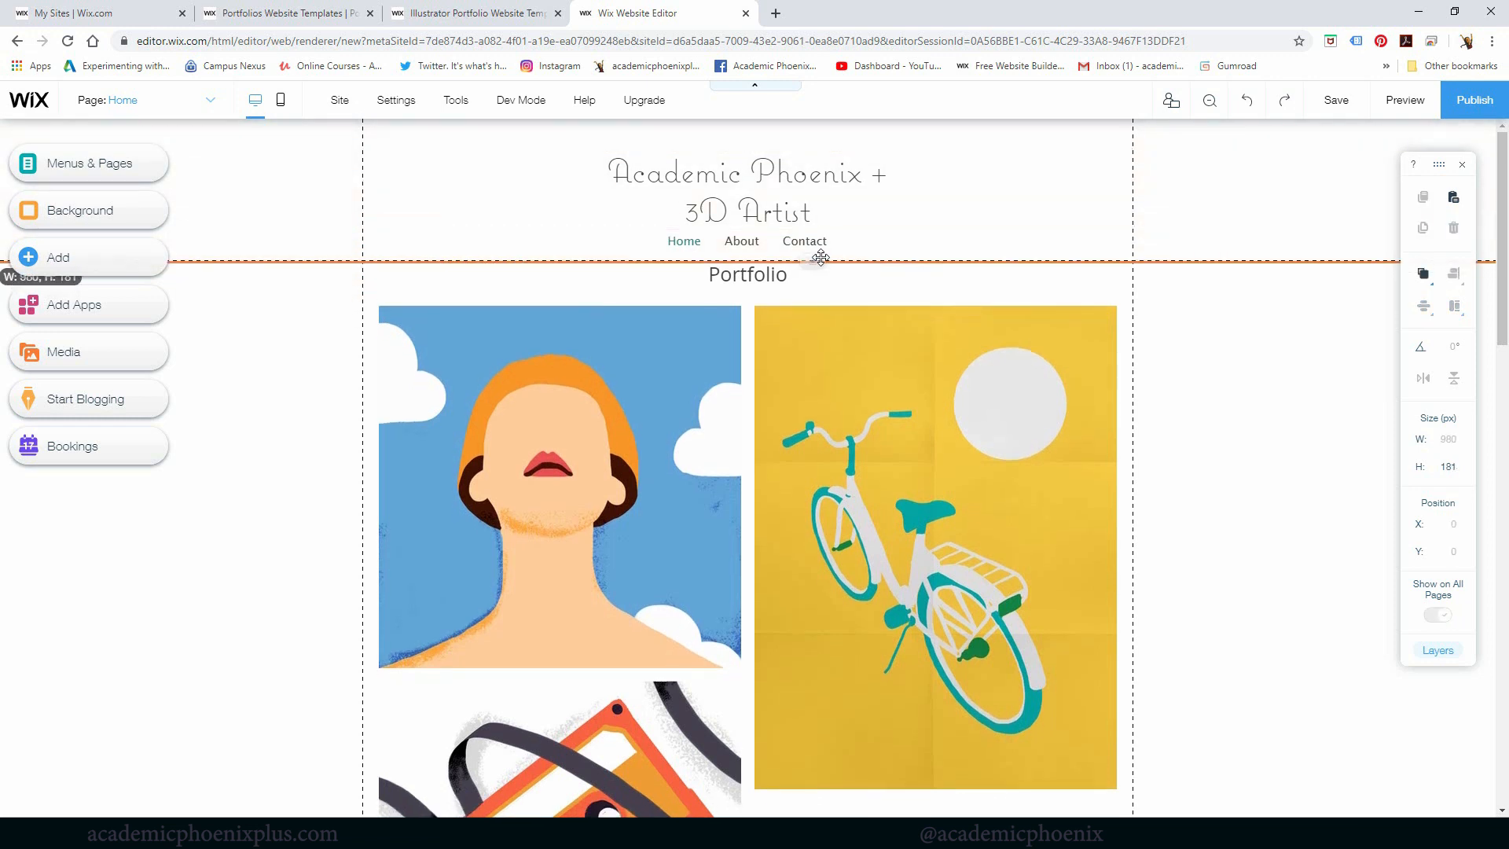
{"action": "left_click", "coordinate": [715, 245]}
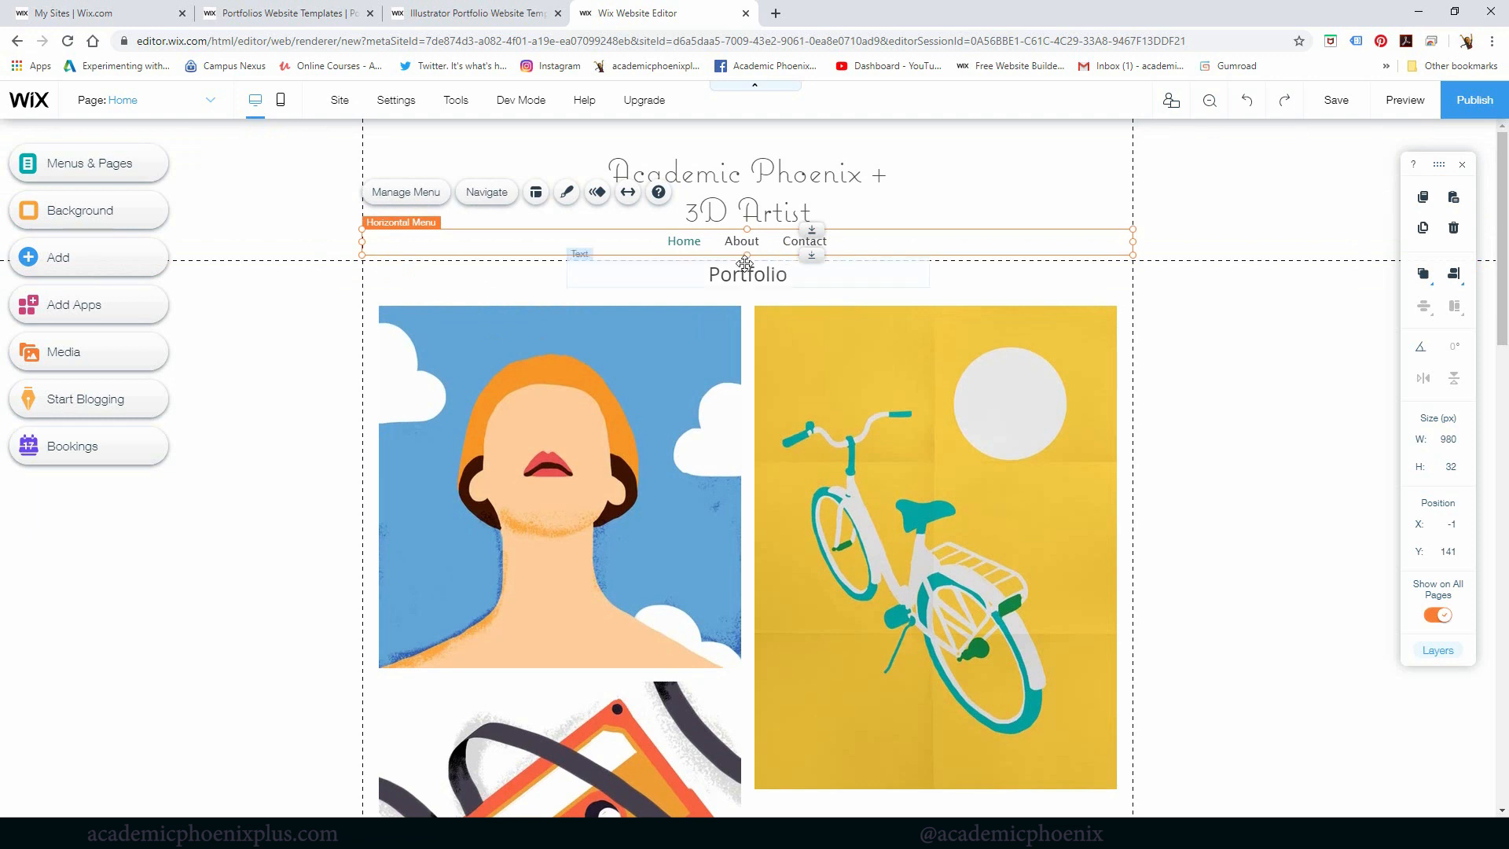
{"action": "left_click", "coordinate": [1229, 411]}
Start adding images to the Home page's gallery and upload studioLighting from the computer's art folder to the site files.
{"action": "left_click", "coordinate": [668, 394]}
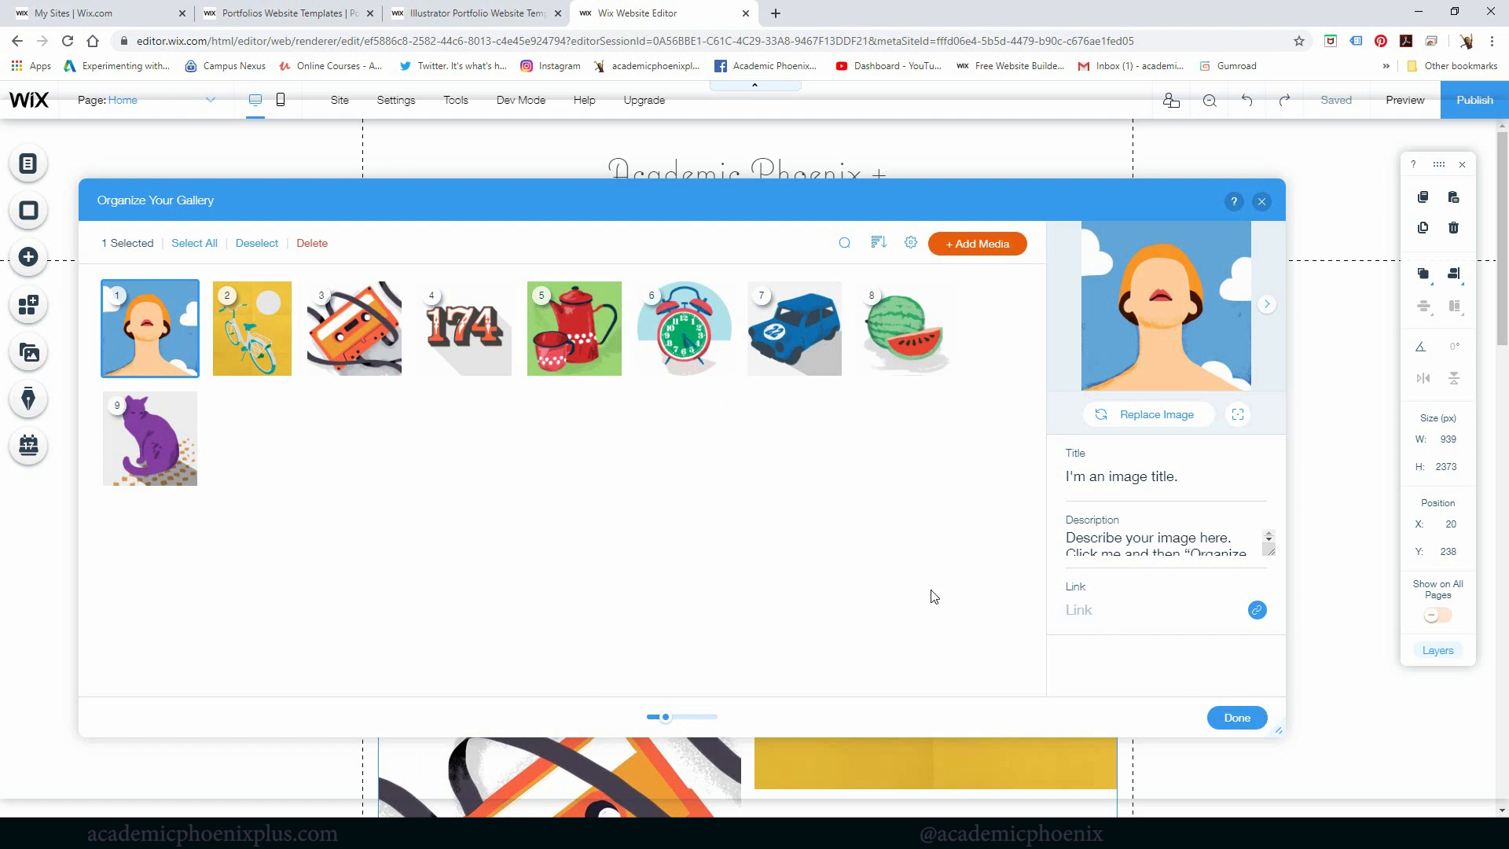
{"action": "left_click", "coordinate": [979, 244]}
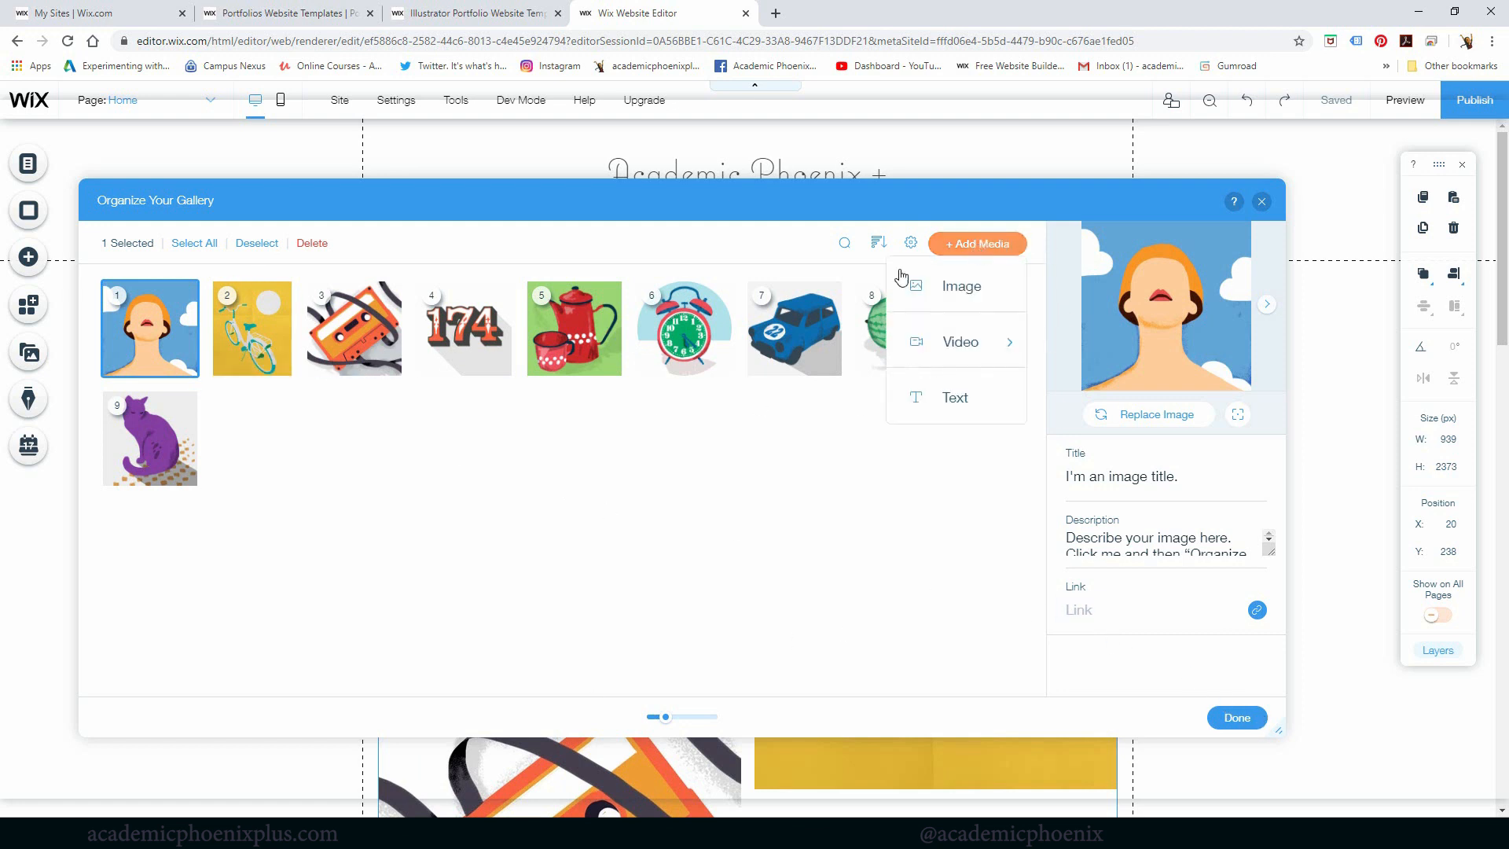
{"action": "mouse_move", "coordinate": [977, 343]}
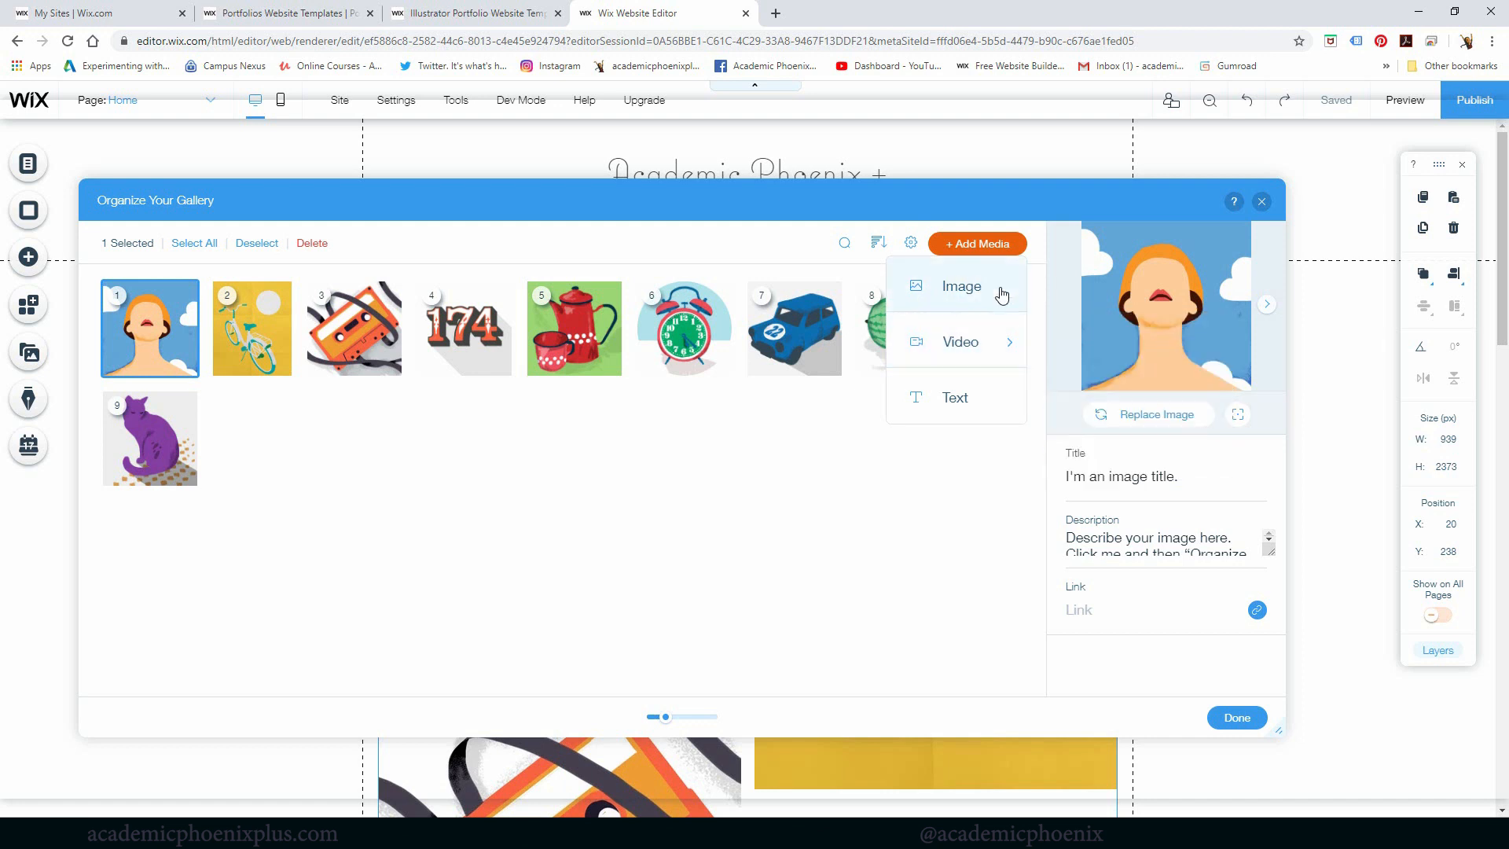
{"action": "left_click", "coordinate": [970, 287]}
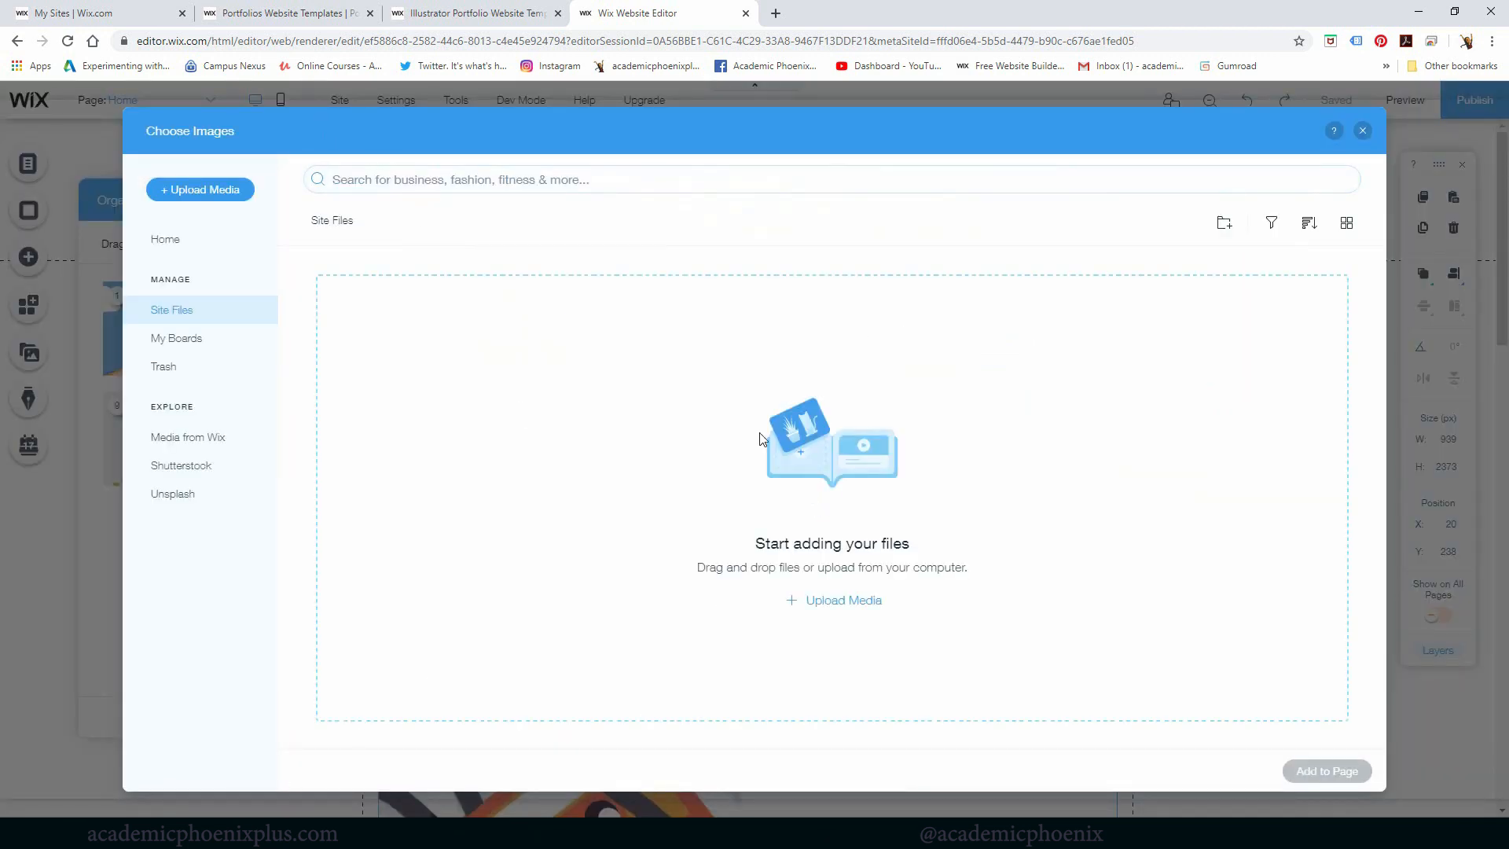
{"action": "left_click", "coordinate": [873, 605]}
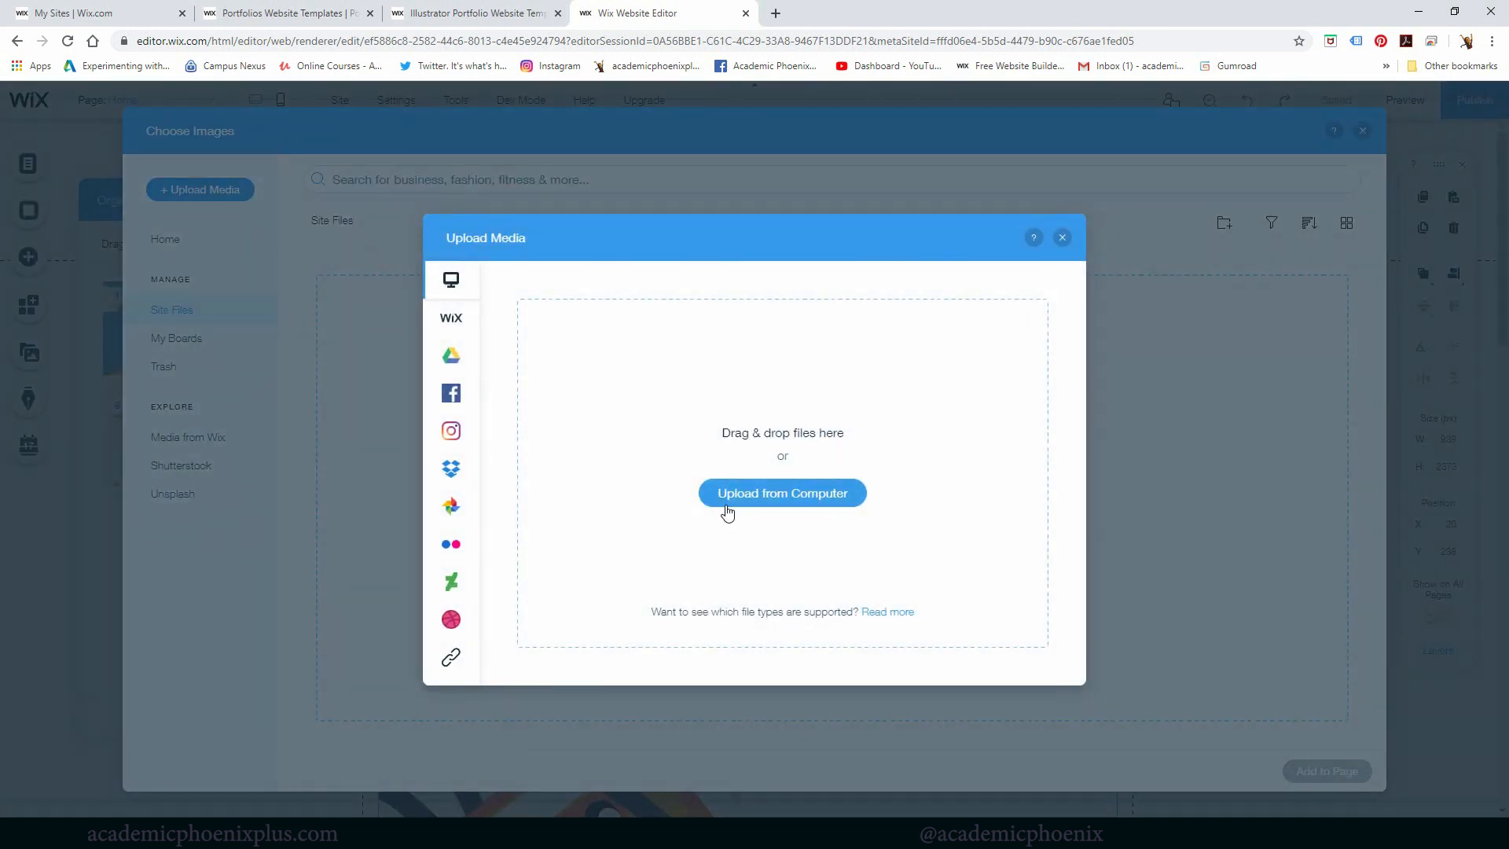
{"action": "left_click", "coordinate": [369, 834]}
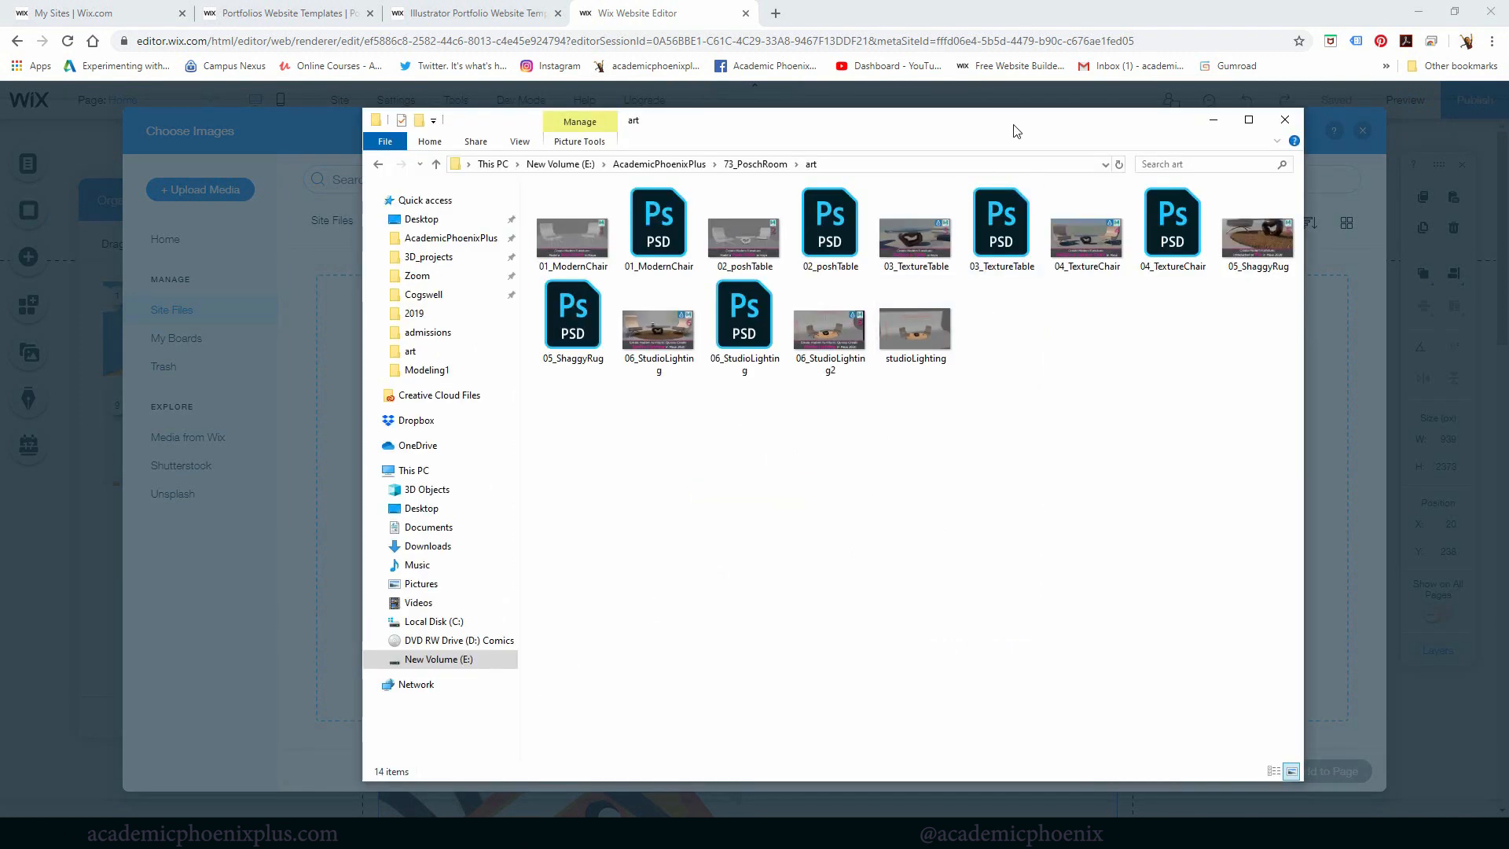
{"action": "left_click_drag", "start_coordinate": [1014, 127], "coordinate": [540, 153]}
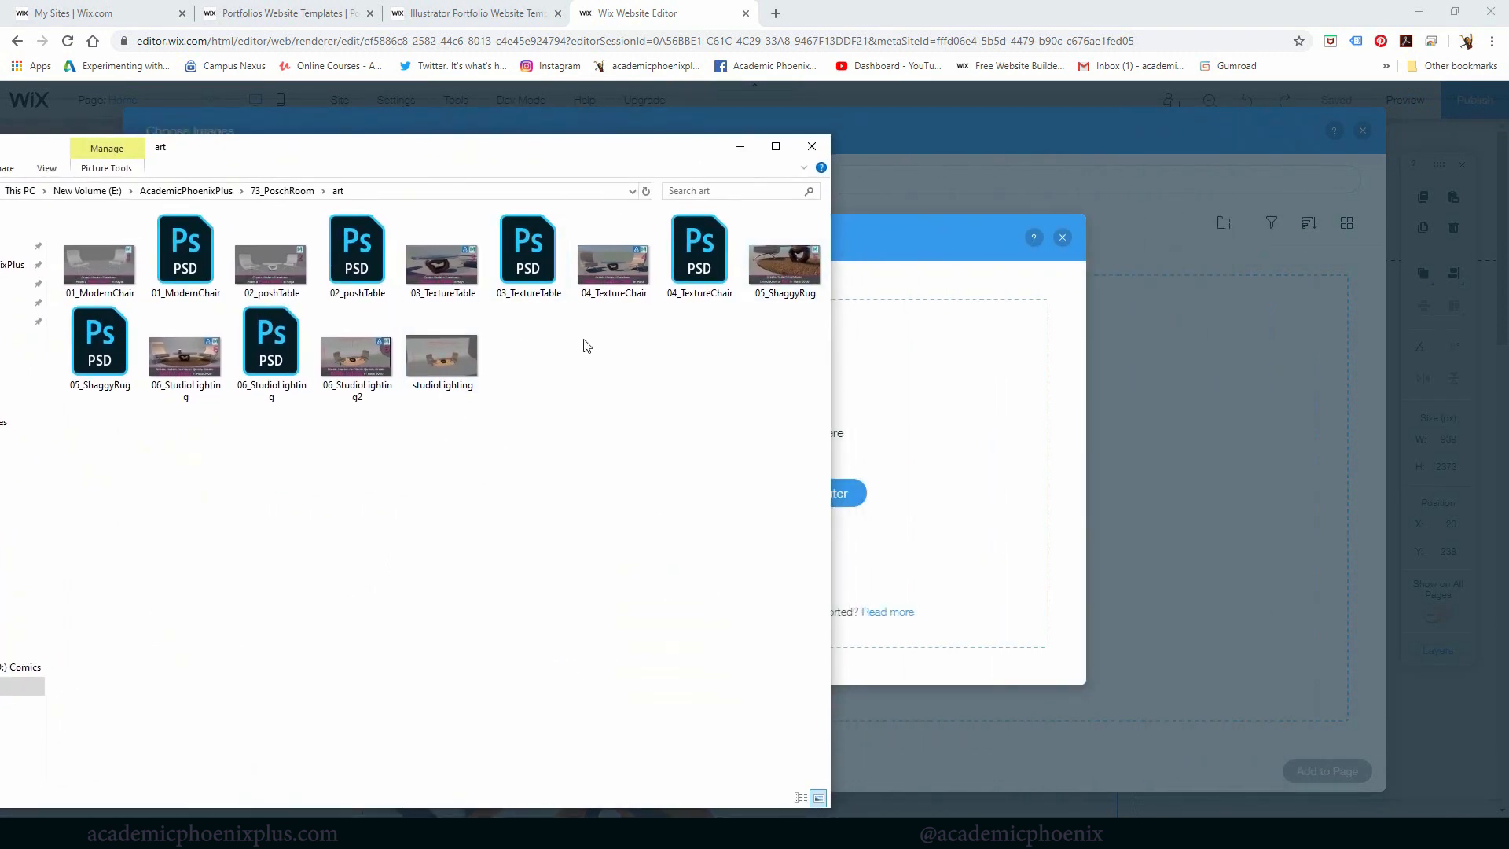
{"action": "left_click_drag", "start_coordinate": [459, 356], "coordinate": [965, 422]}
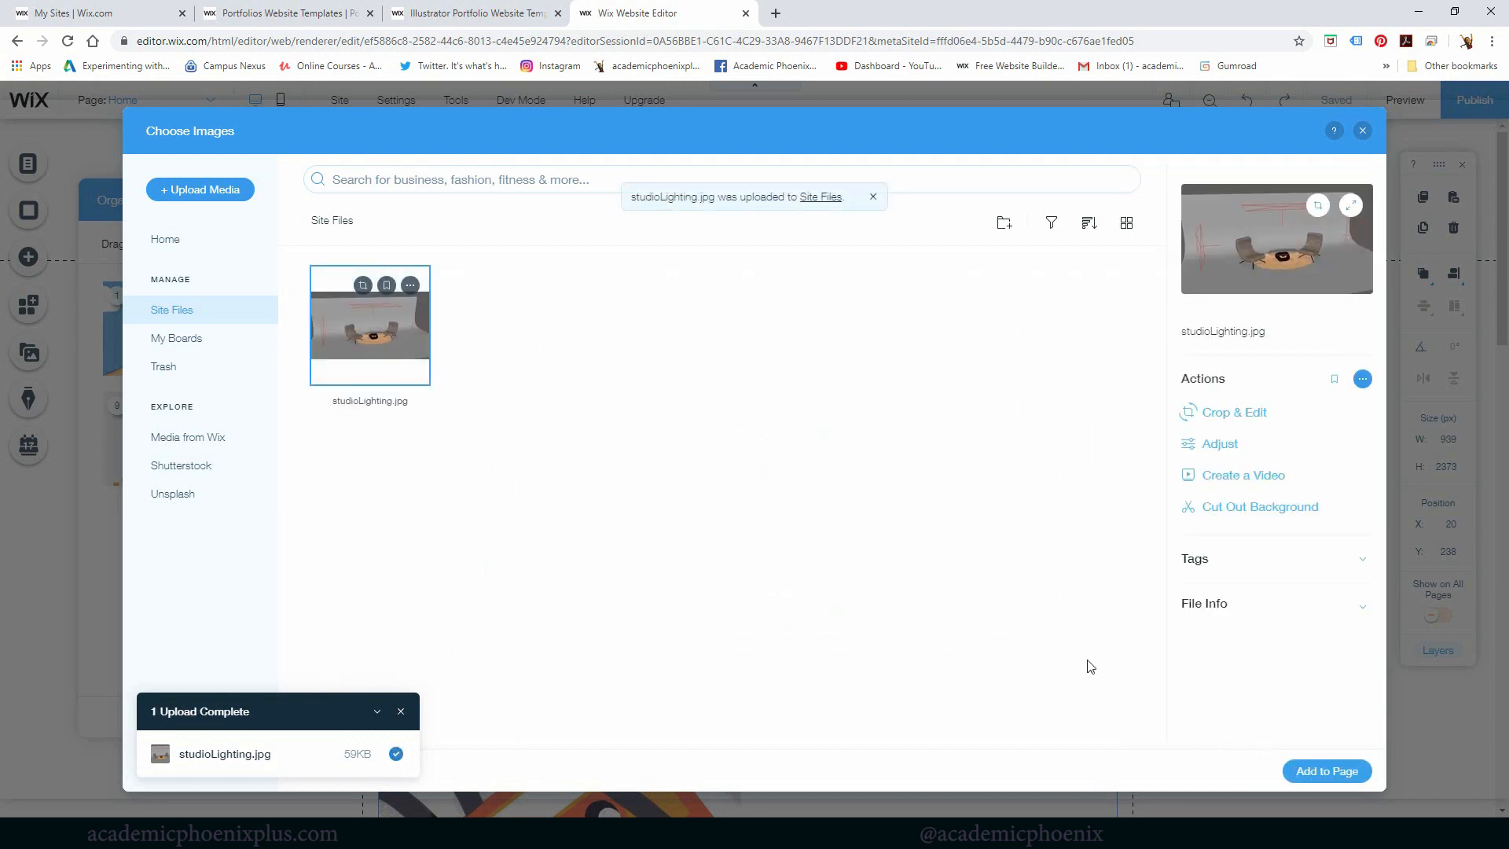
Upload the images 01_ModernChair, 02_poshTable, 03_TextureTable and 04_TextureChair from the art folder to the site files.
{"action": "left_click", "coordinate": [220, 189]}
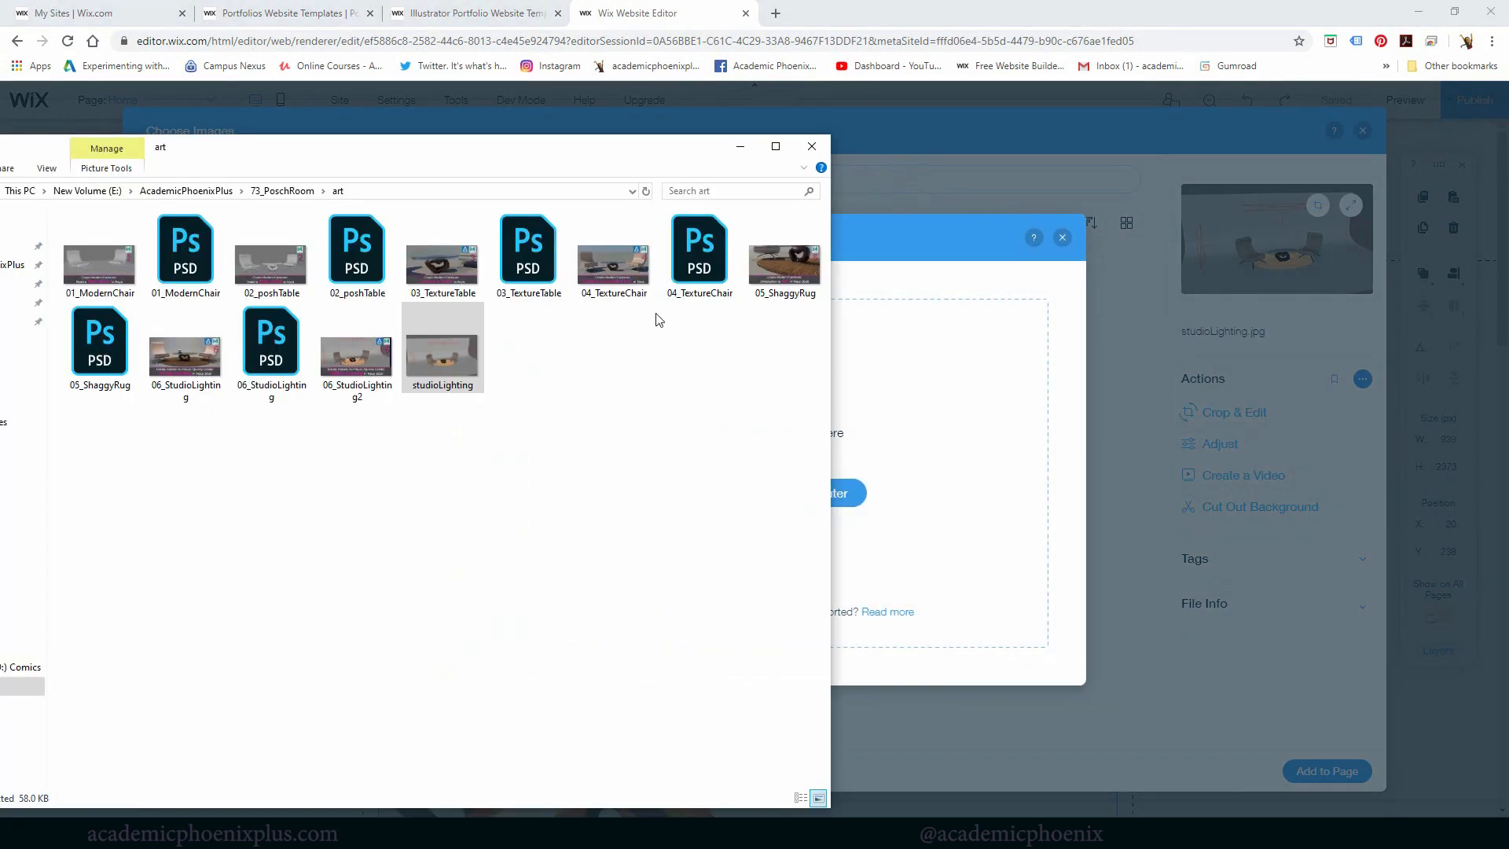
{"action": "left_click", "coordinate": [112, 277]}
{"action": "left_click", "coordinate": [291, 281], "text": "ctrl"}
{"action": "left_click", "coordinate": [453, 281], "text": "ctrl"}
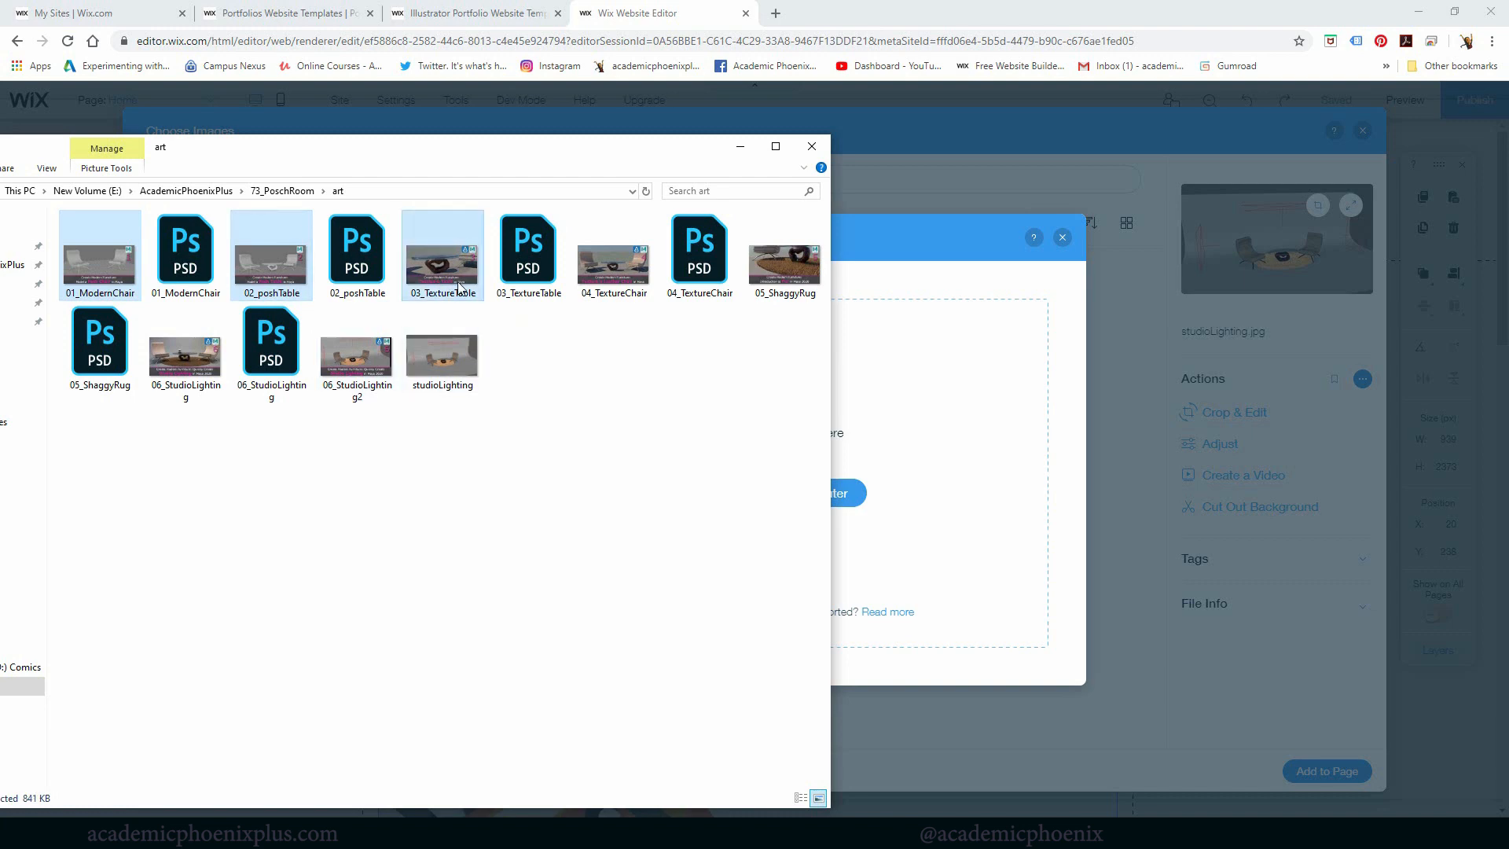
{"action": "left_click", "coordinate": [617, 271], "text": "ctrl"}
{"action": "left_click_drag", "start_coordinate": [617, 271], "coordinate": [911, 405]}
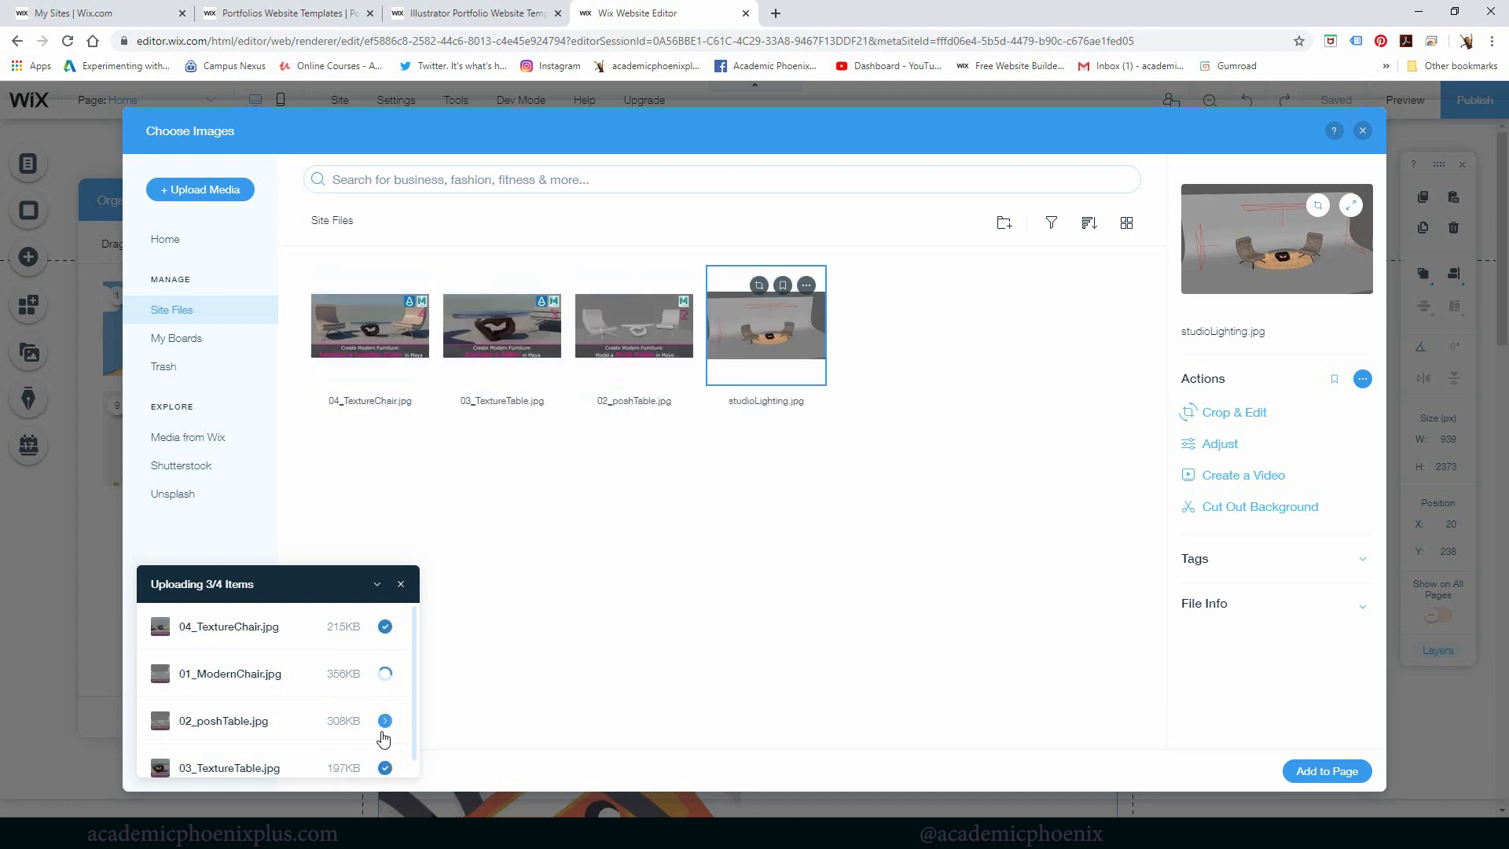
Select all five uploaded images, add them to the gallery and finish organizing it.
{"action": "left_click_drag", "start_coordinate": [701, 365], "coordinate": [602, 334]}
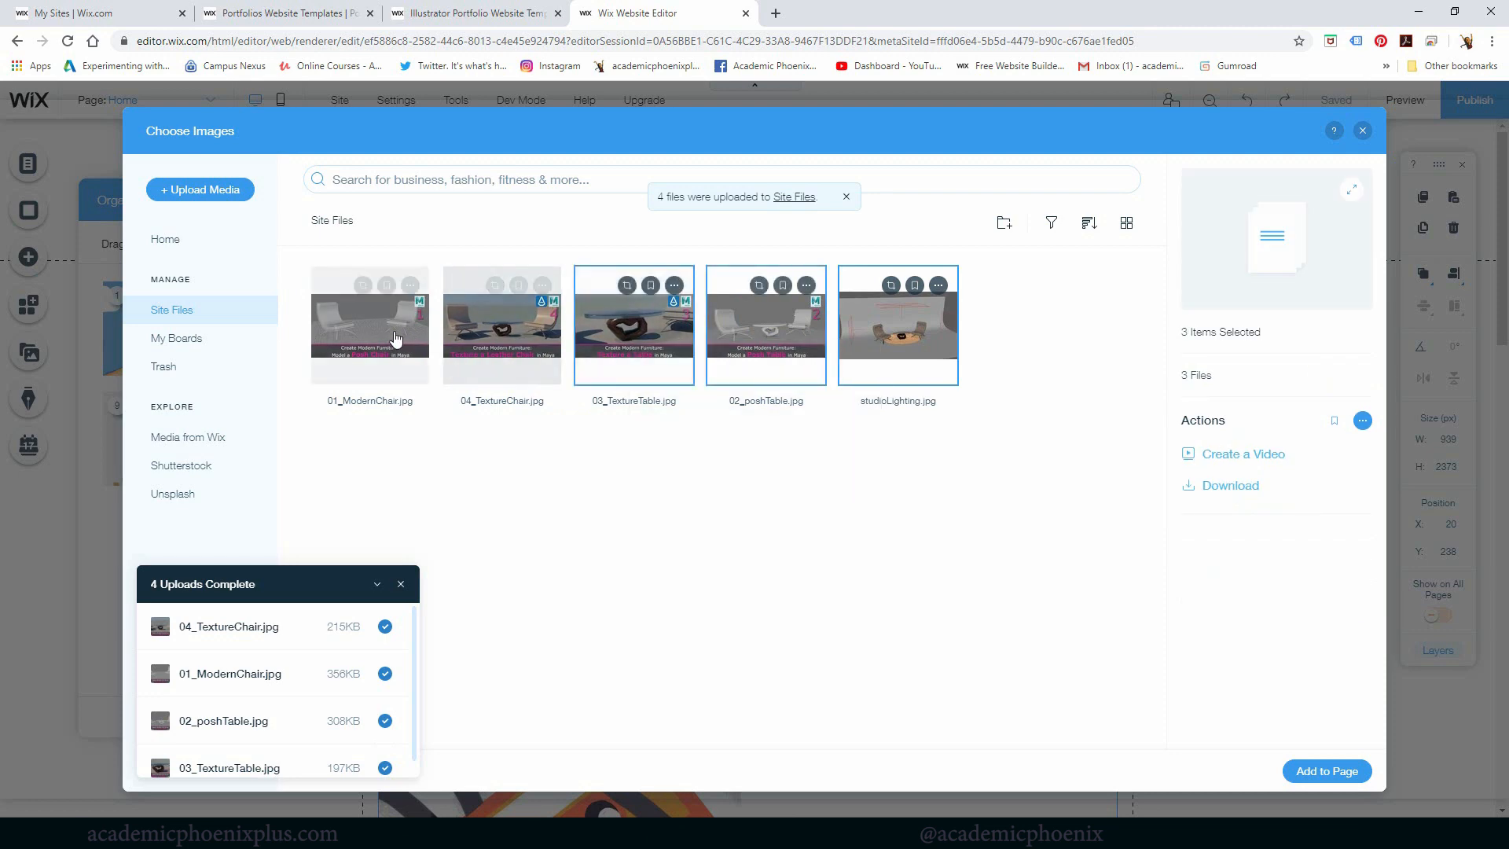
{"action": "left_click_drag", "start_coordinate": [1026, 491], "coordinate": [350, 243]}
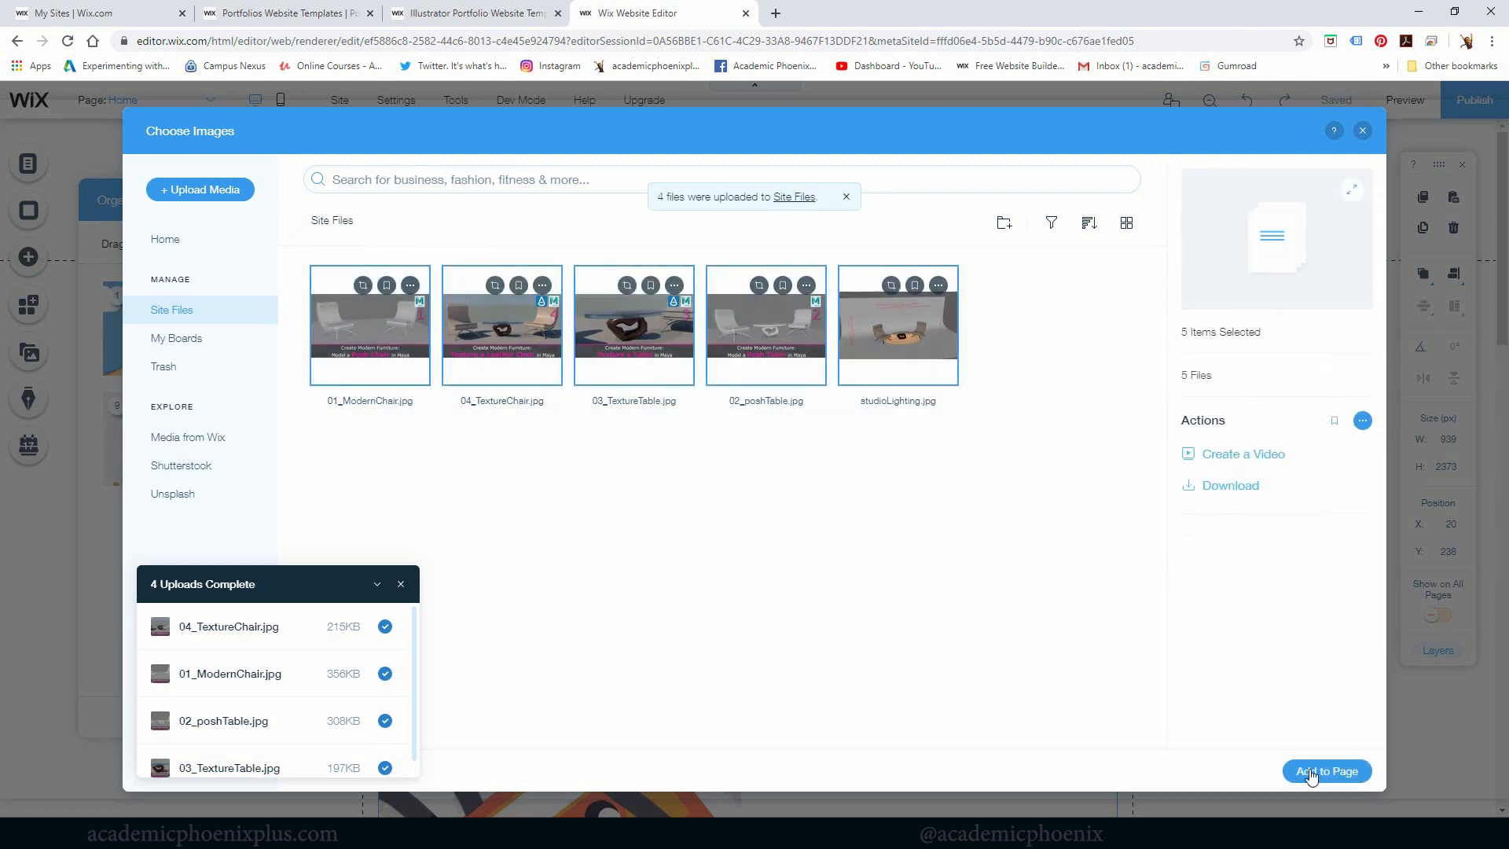
{"action": "left_click", "coordinate": [1321, 770]}
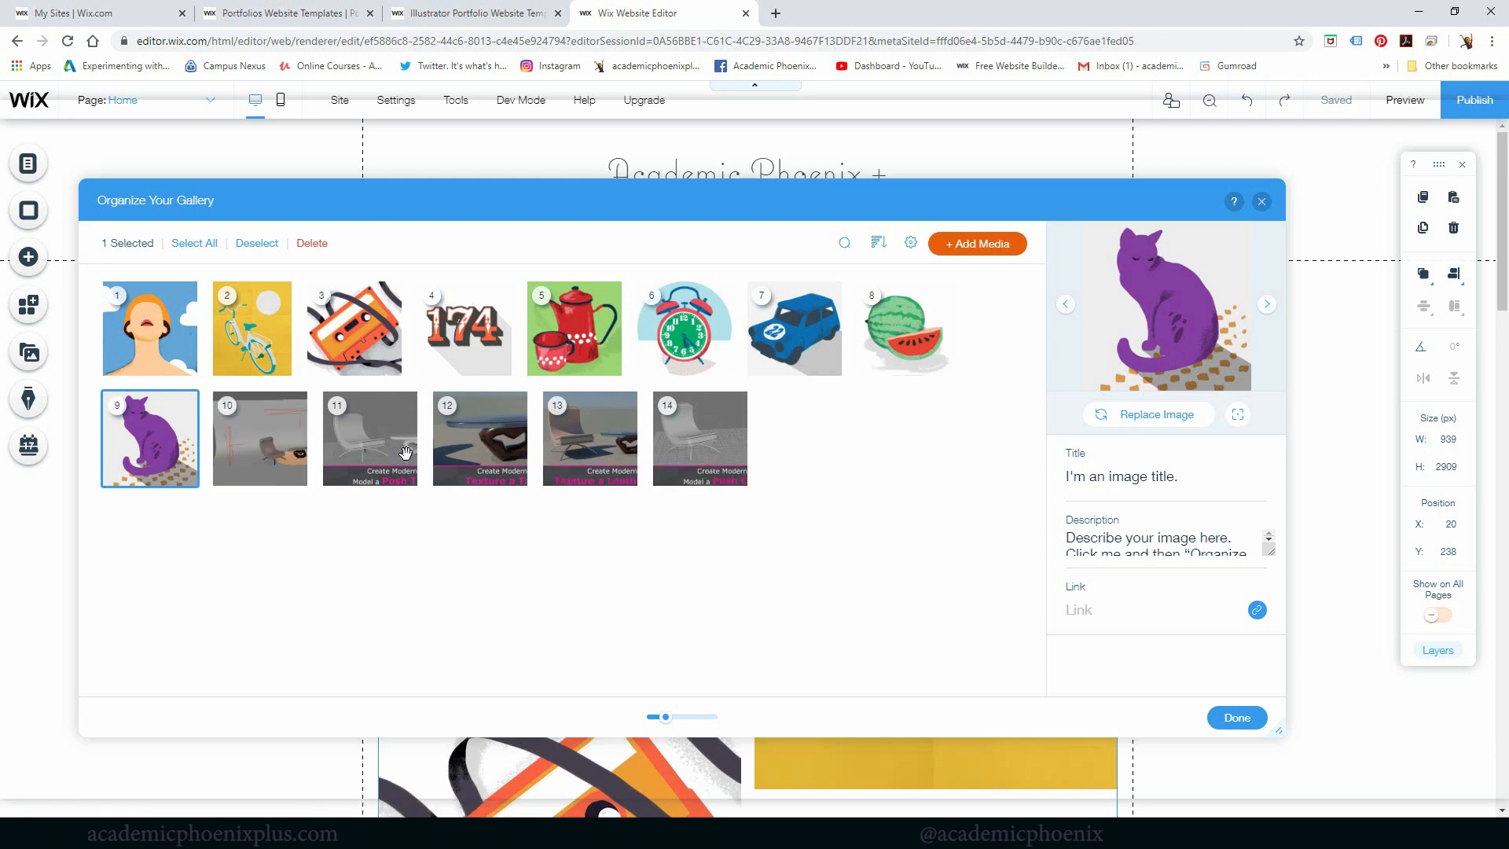
{"action": "left_click", "coordinate": [1238, 717]}
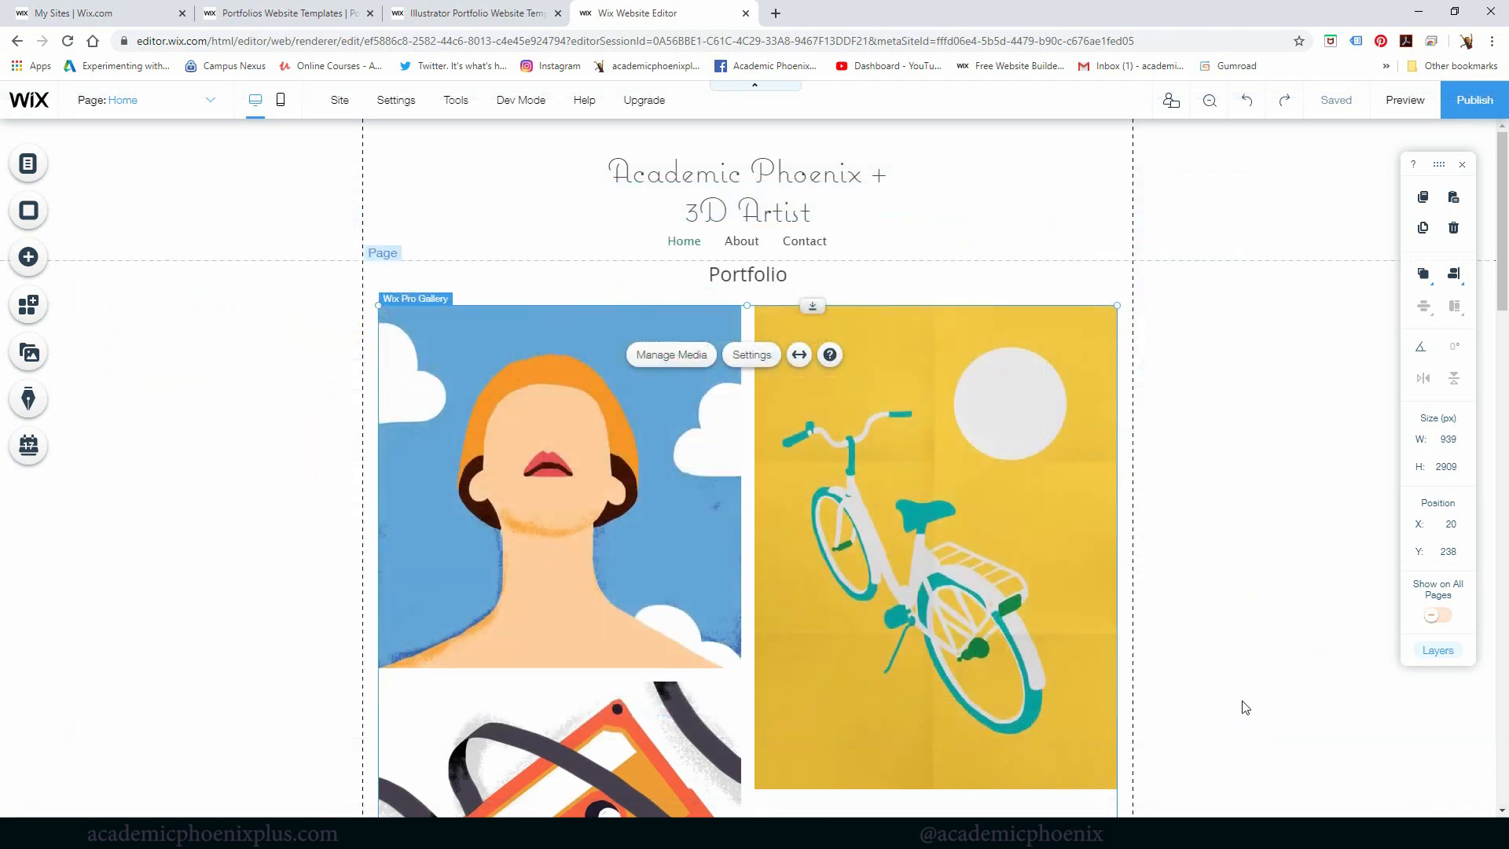
Reopen the gallery's media for organizing and remove the nine template illustrations, from the orange-capped figure to the purple cat.
{"action": "scroll", "coordinate": [1468, 351], "scroll_direction": "down", "scroll_amount": 2}
{"action": "left_click_drag", "start_coordinate": [1466, 347], "coordinate": [1331, 270]}
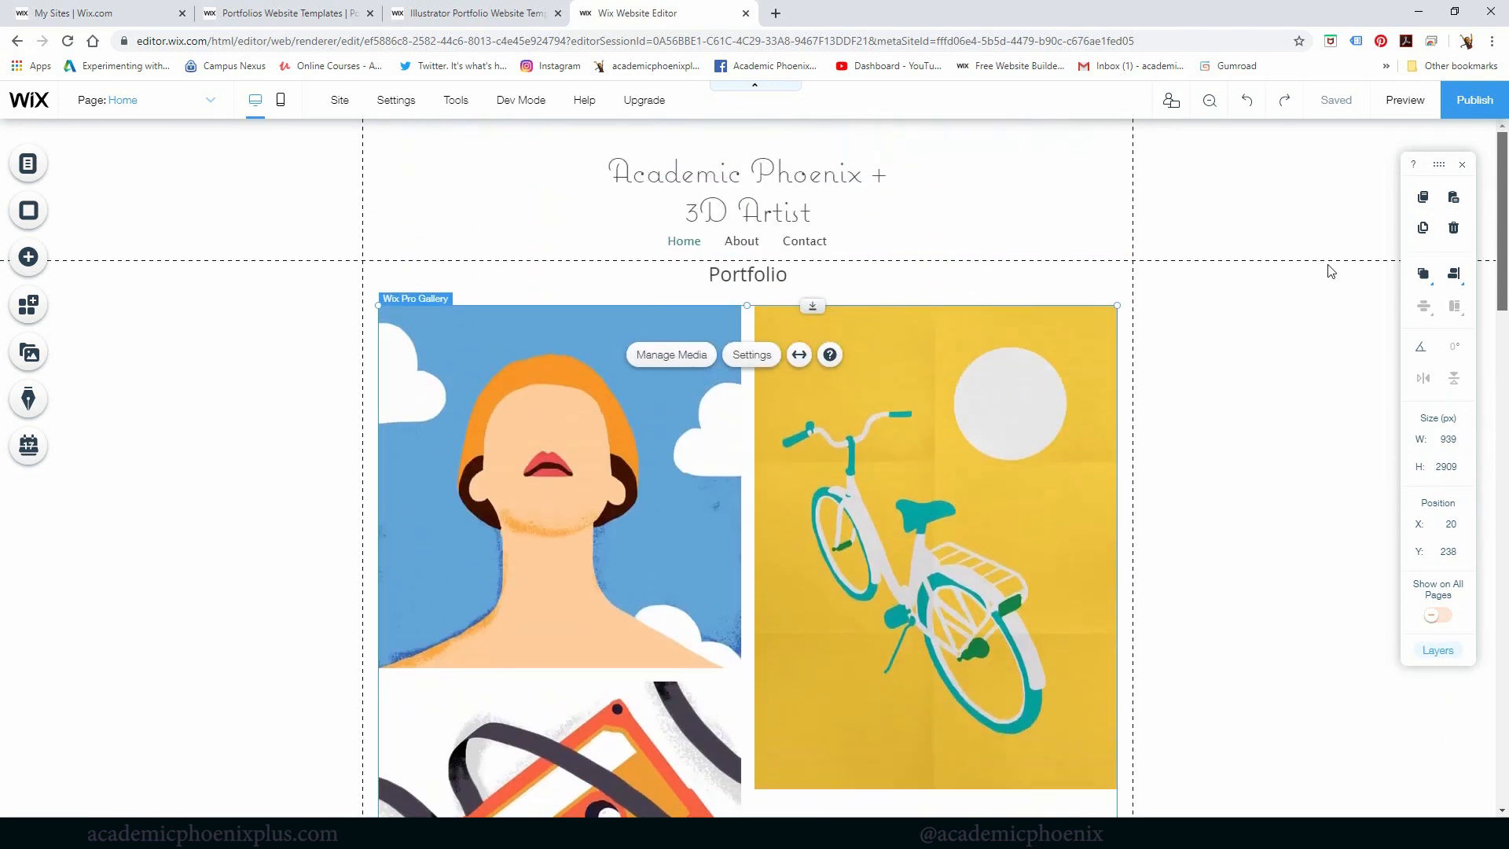
{"action": "left_click", "coordinate": [670, 355]}
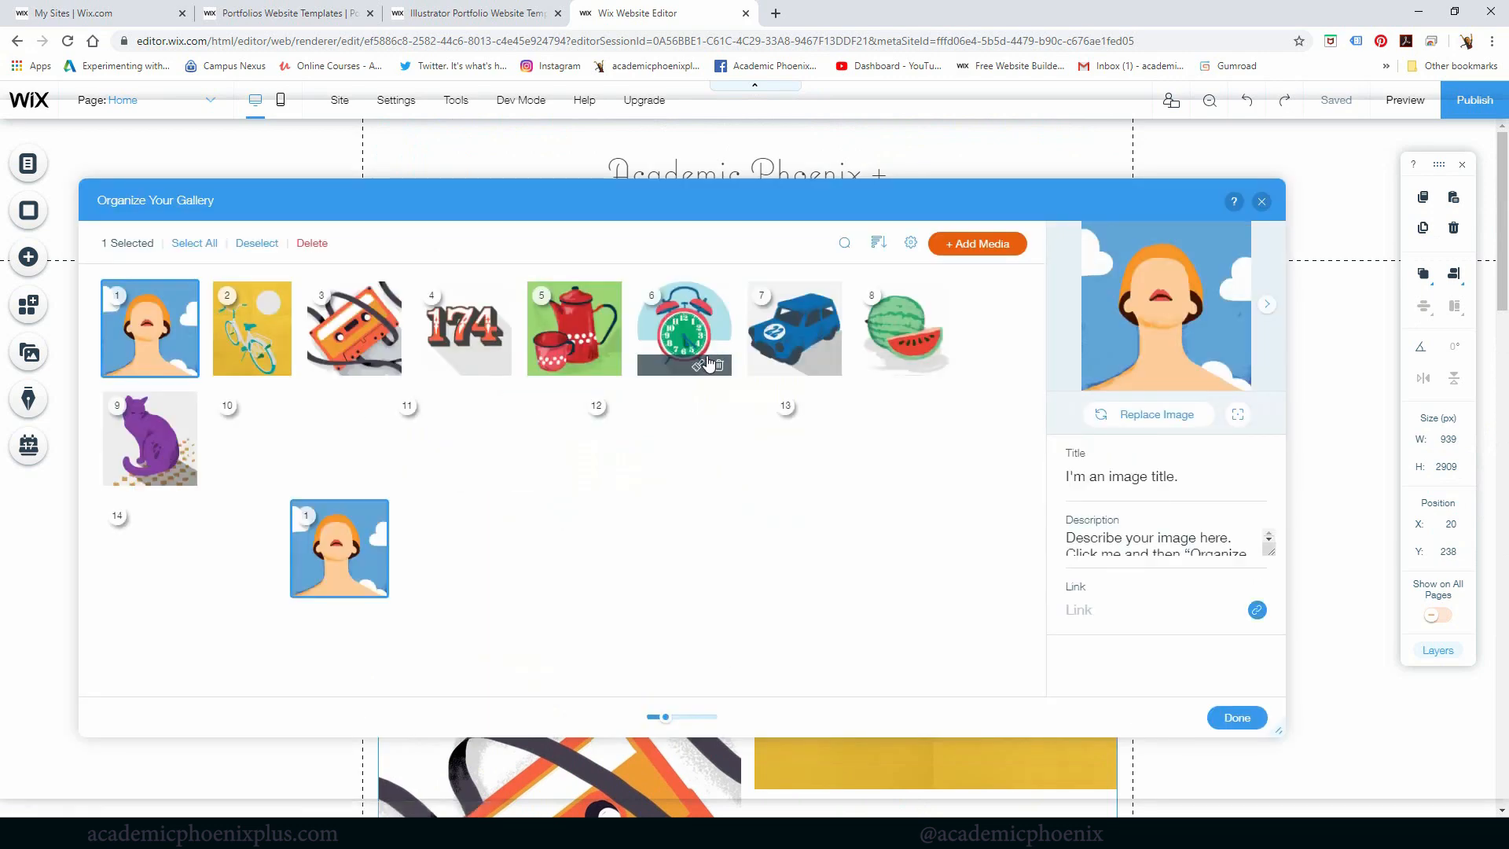
{"action": "left_click", "coordinate": [180, 368]}
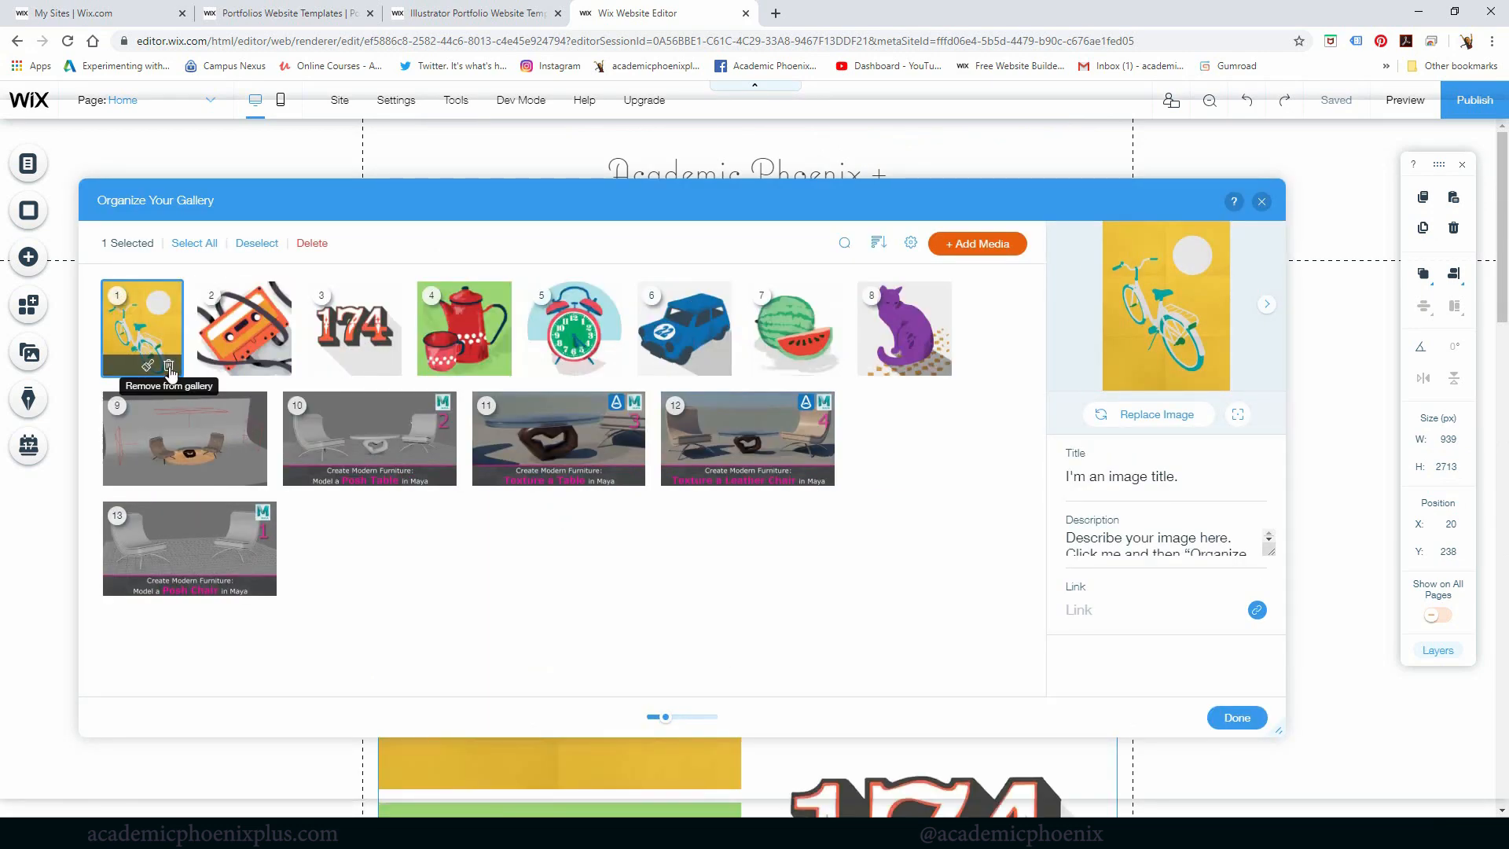
{"action": "left_click", "coordinate": [170, 367]}
{"action": "left_click", "coordinate": [185, 368]}
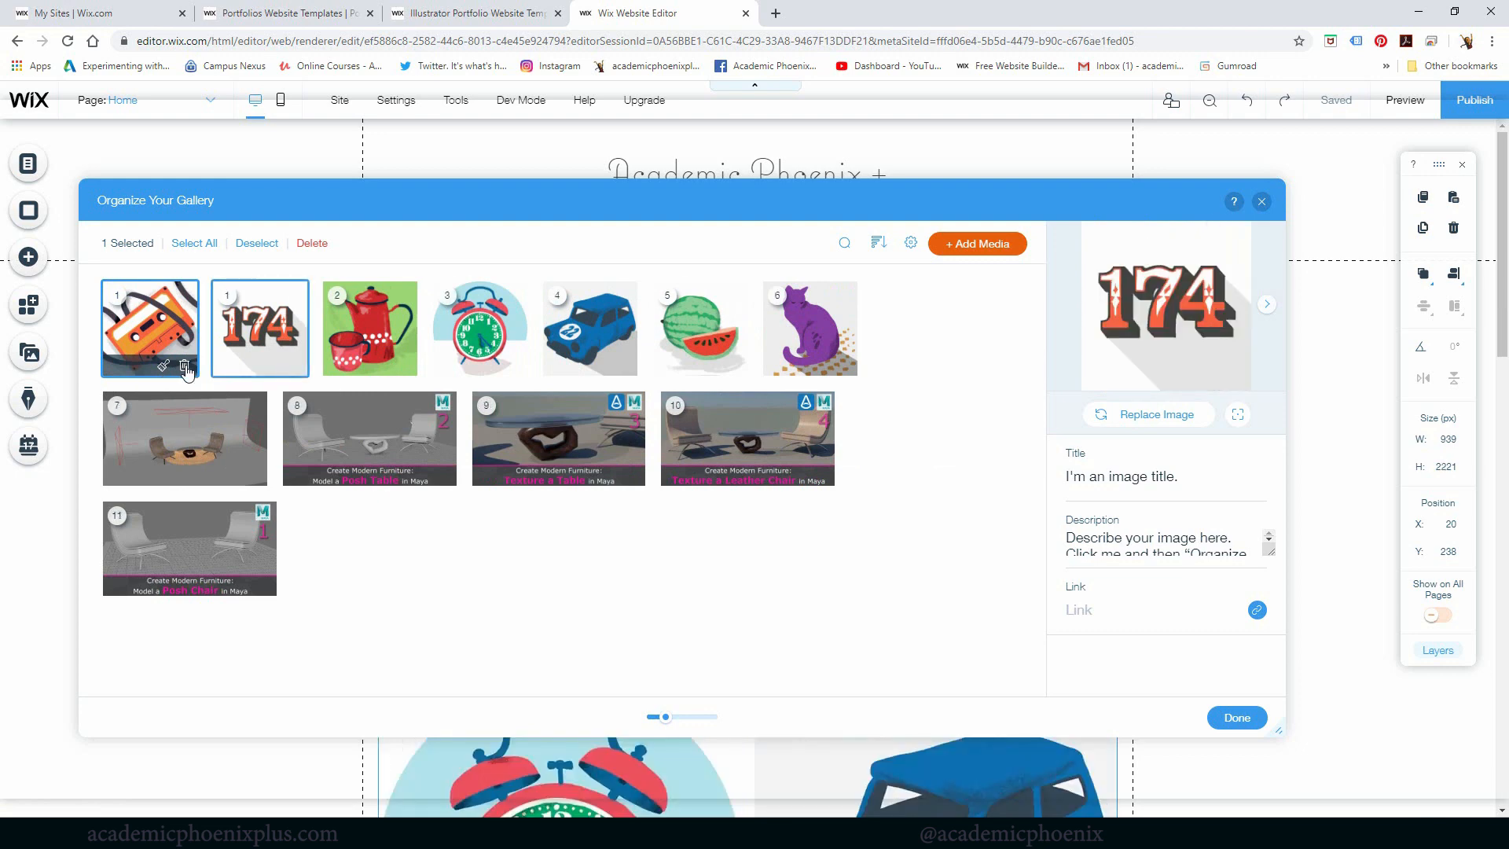
{"action": "left_click", "coordinate": [185, 367]}
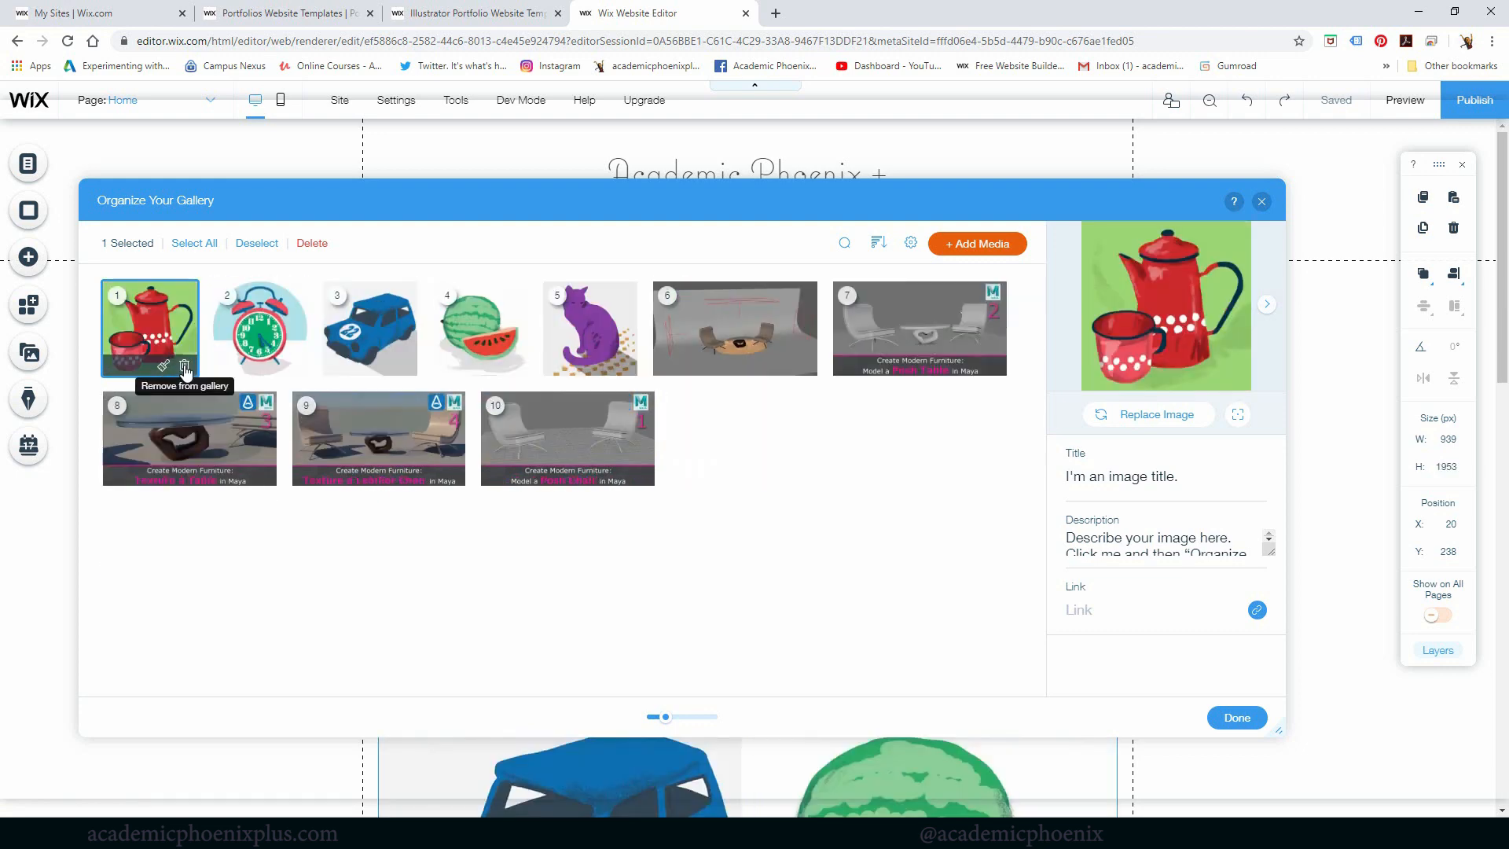
{"action": "left_click", "coordinate": [185, 367]}
{"action": "left_click", "coordinate": [186, 367]}
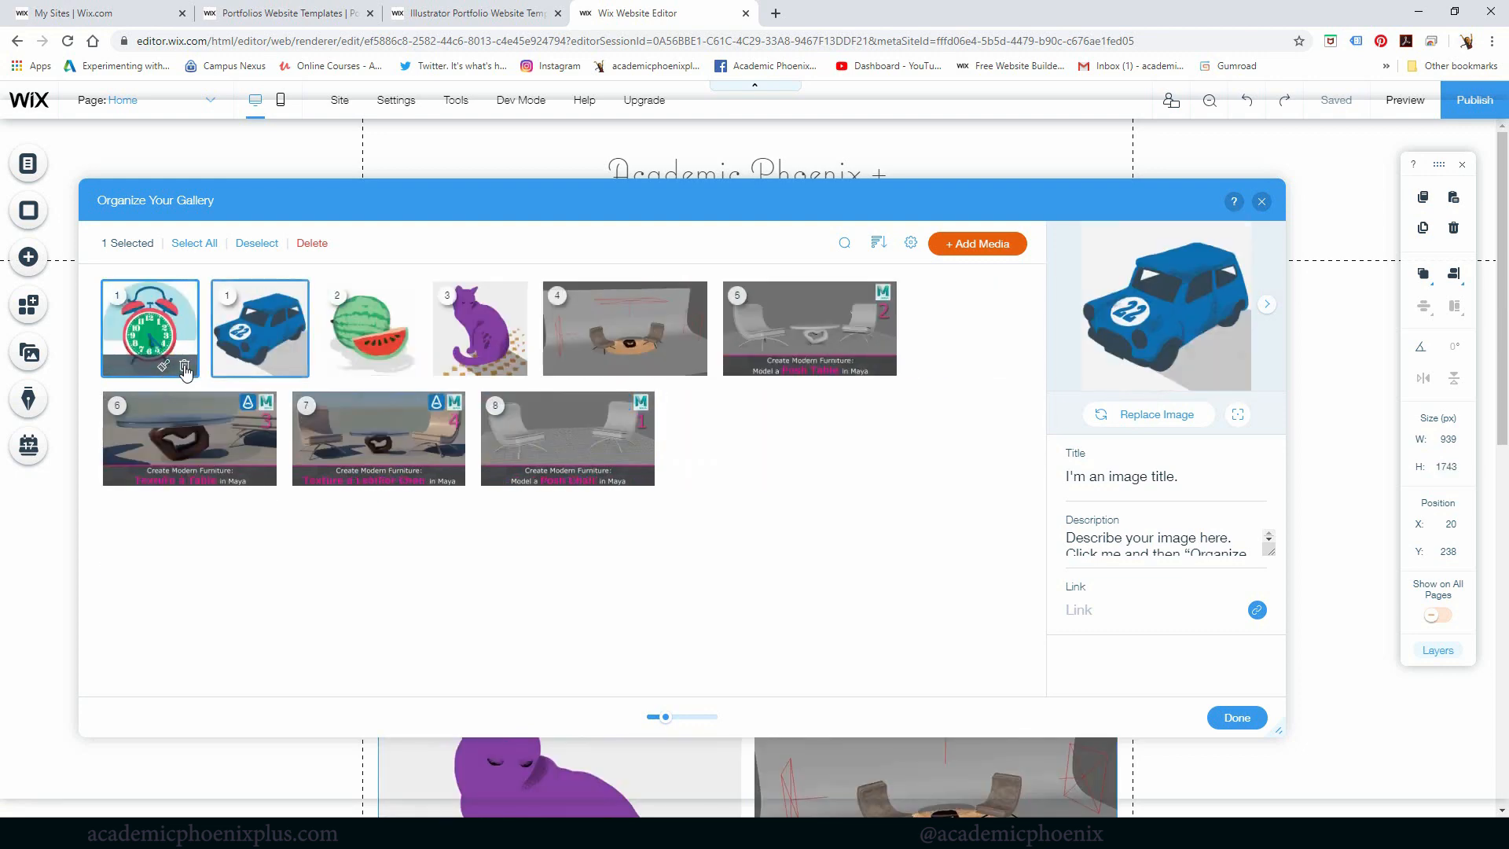
{"action": "left_click", "coordinate": [185, 367]}
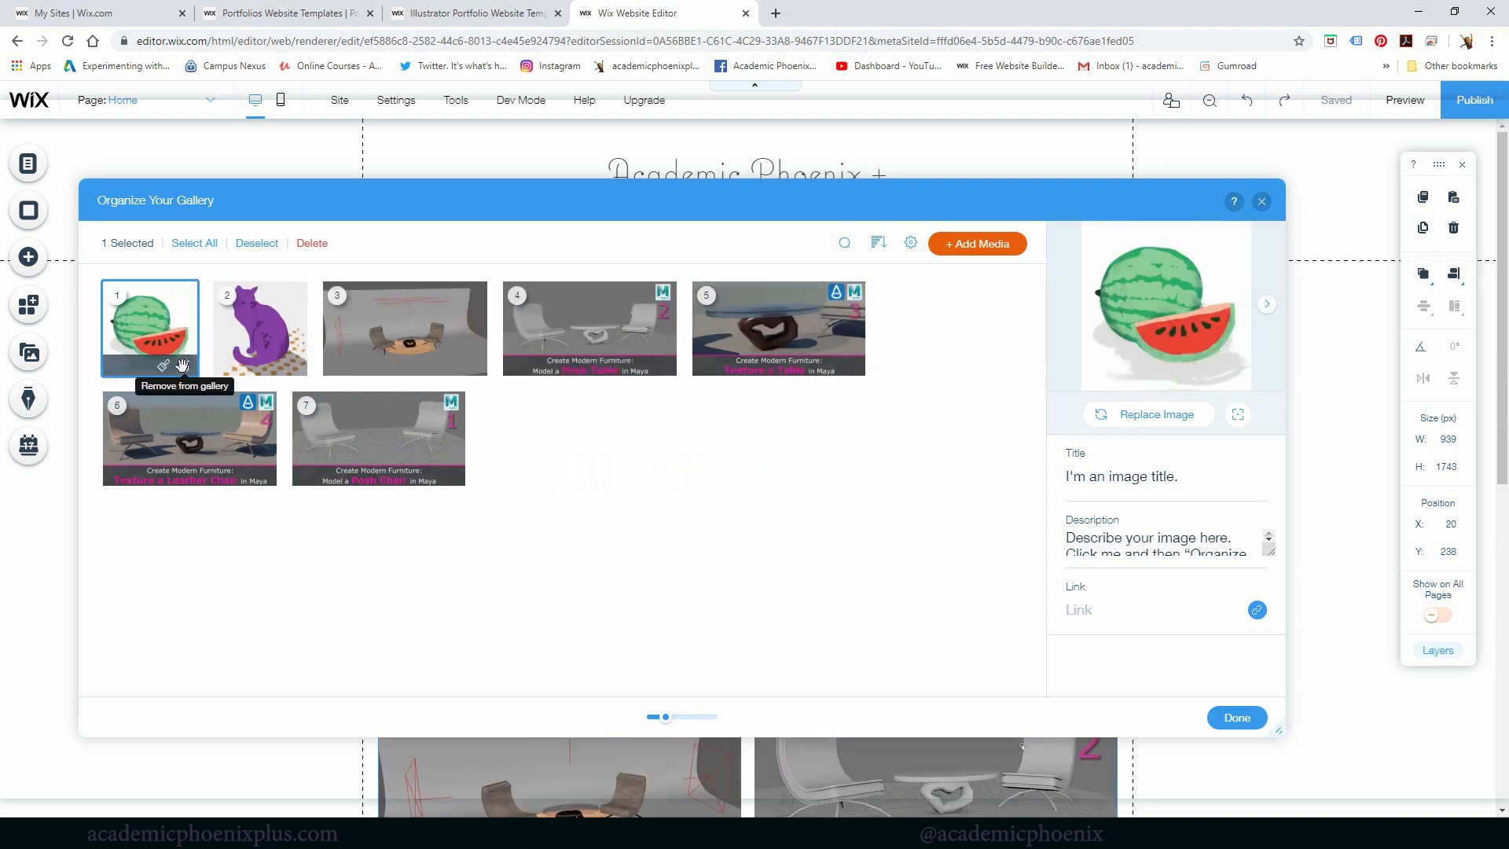
{"action": "left_click", "coordinate": [185, 367]}
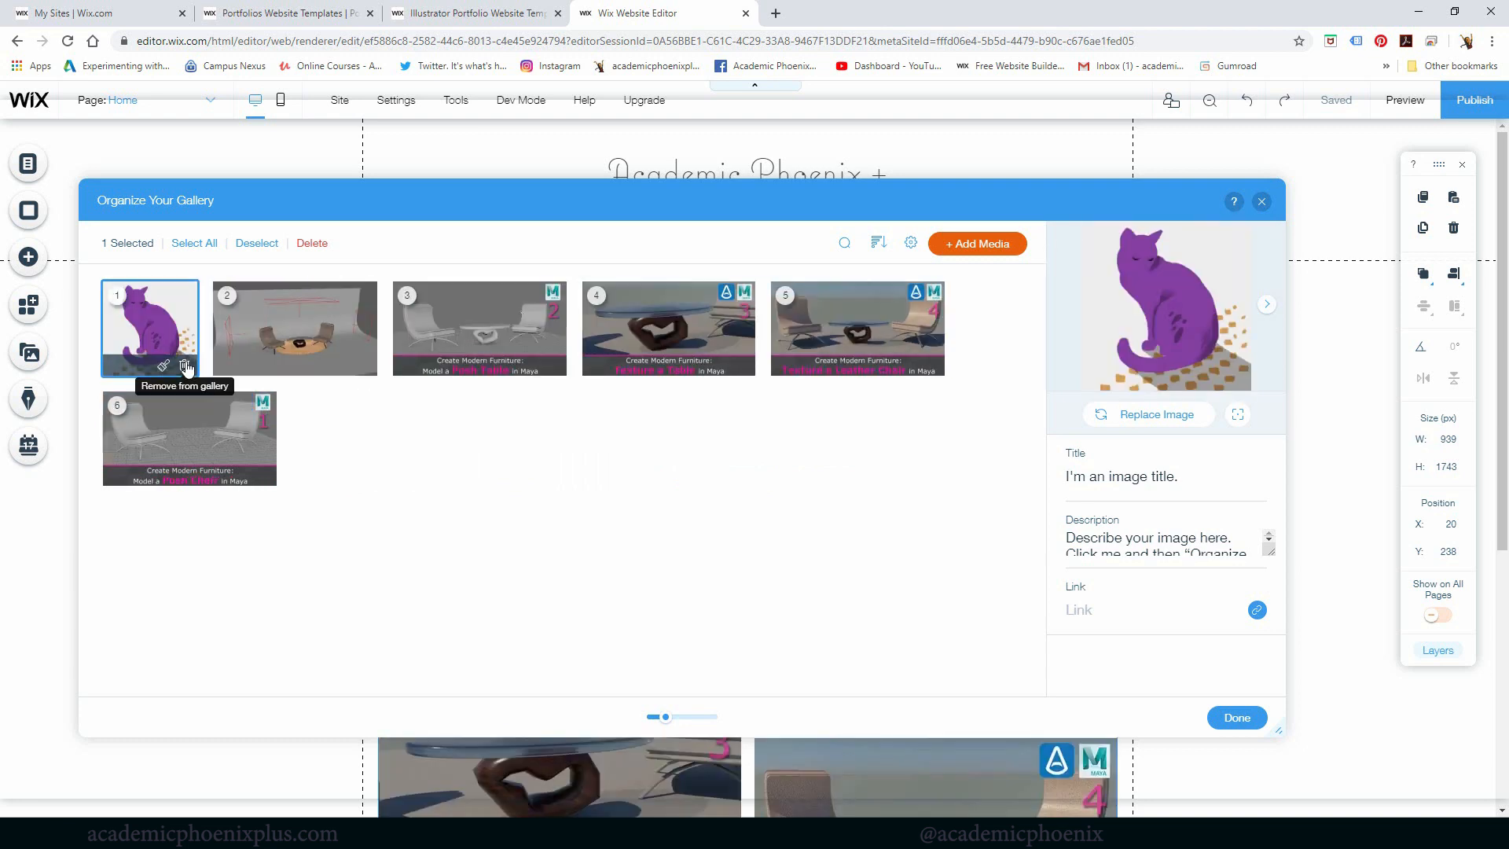
{"action": "left_click", "coordinate": [186, 367]}
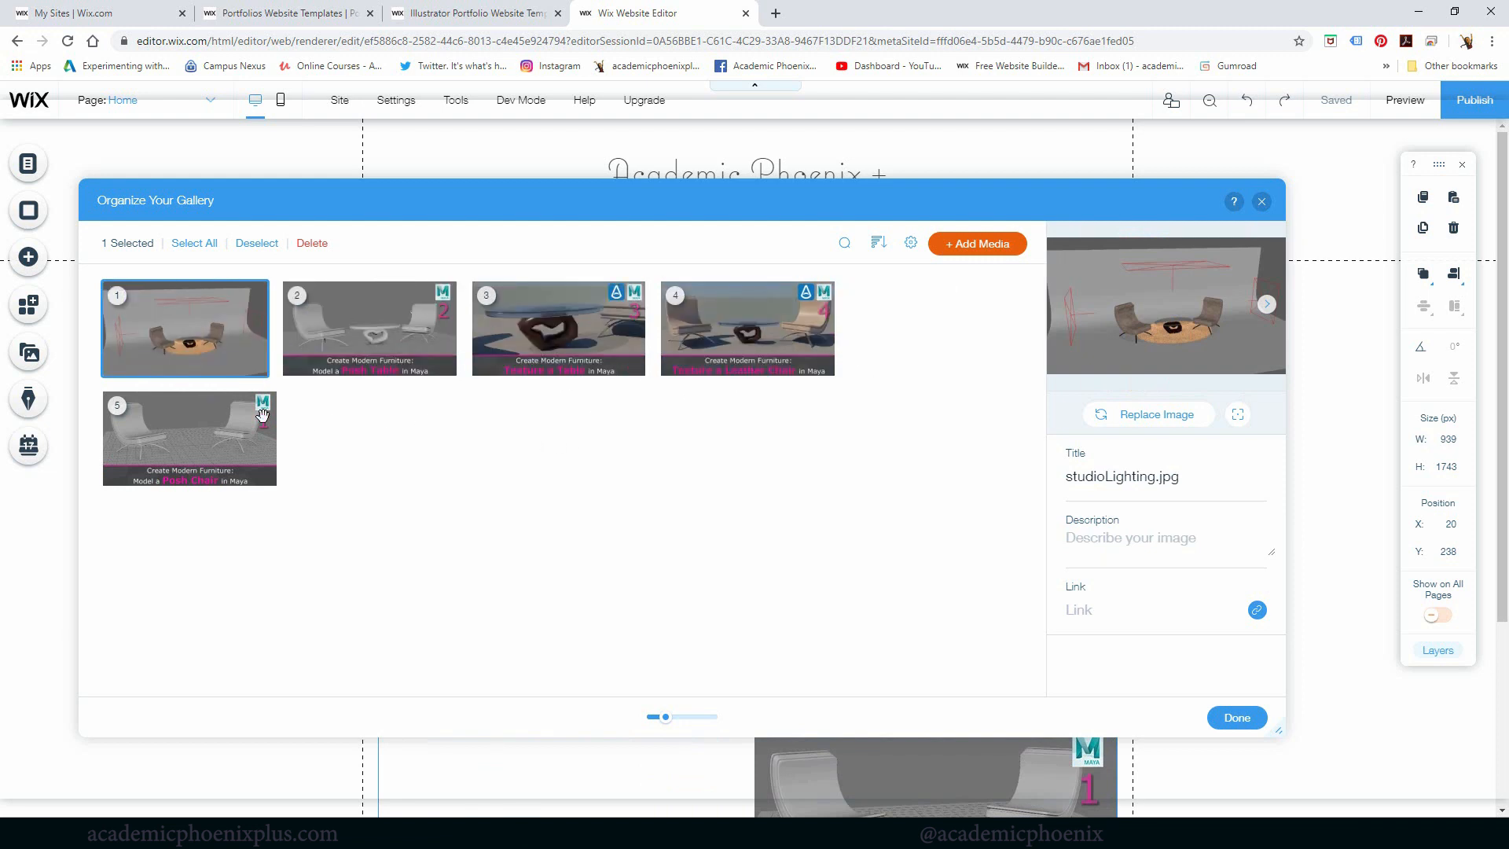
Reorder the gallery so the 01_ModernChair image comes first and the studioLighting image comes last.
{"action": "left_click_drag", "start_coordinate": [197, 440], "coordinate": [224, 332]}
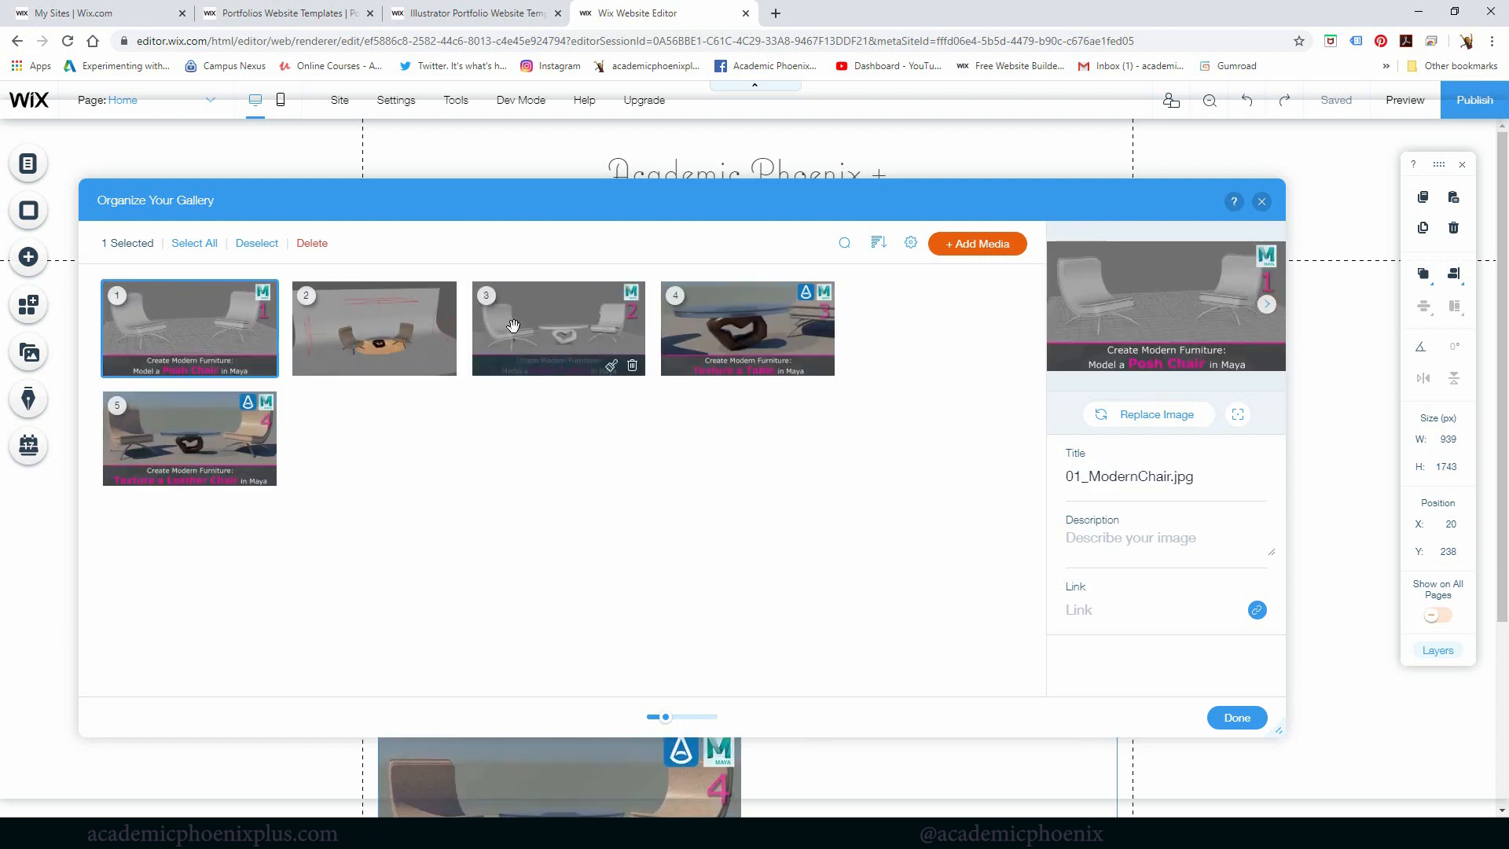
{"action": "left_click_drag", "start_coordinate": [338, 340], "coordinate": [553, 441]}
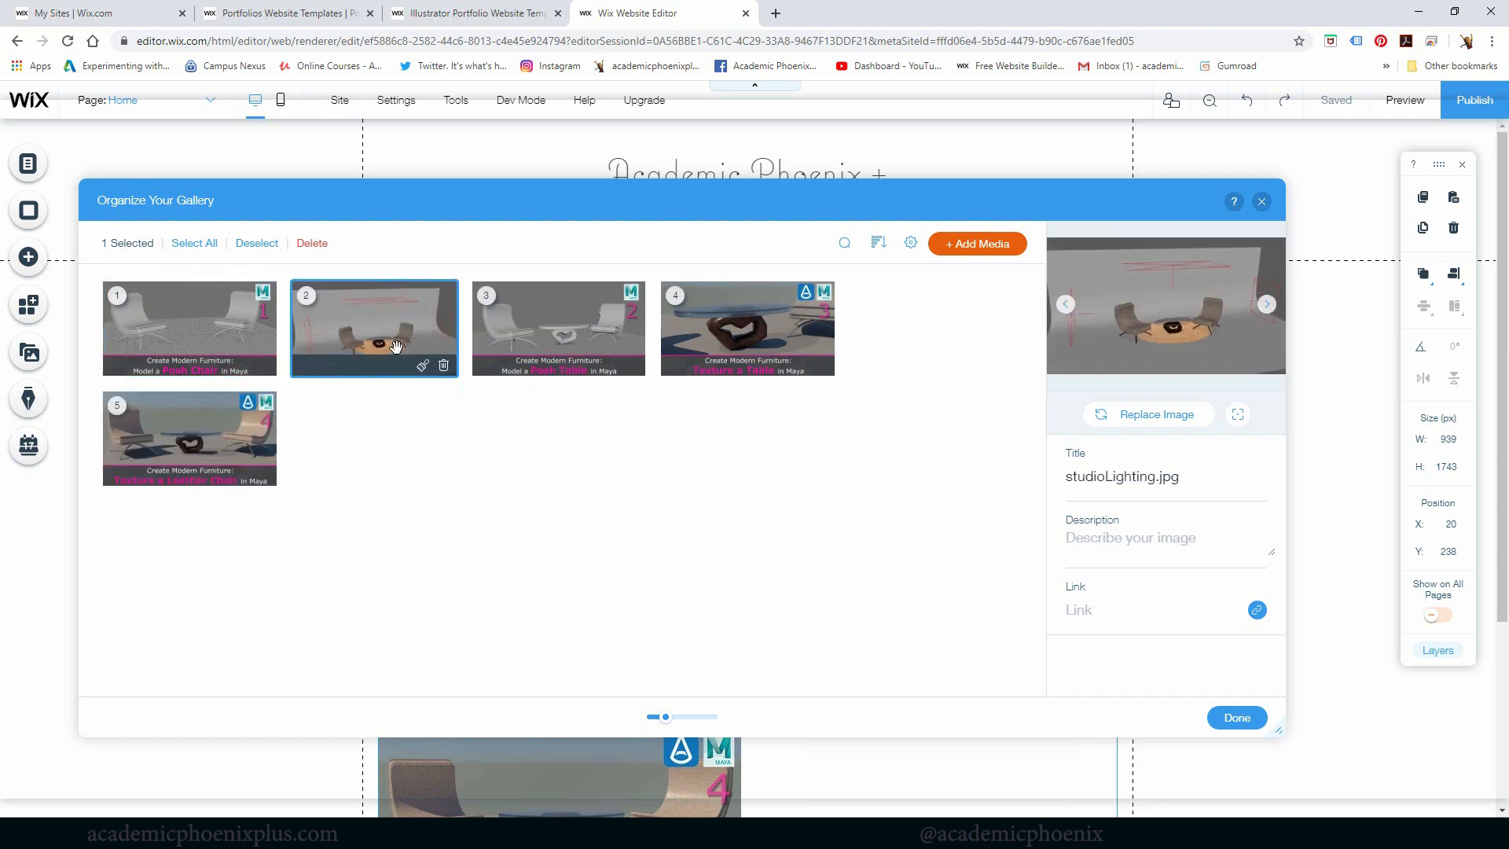
{"action": "left_click_drag", "start_coordinate": [393, 343], "coordinate": [944, 349]}
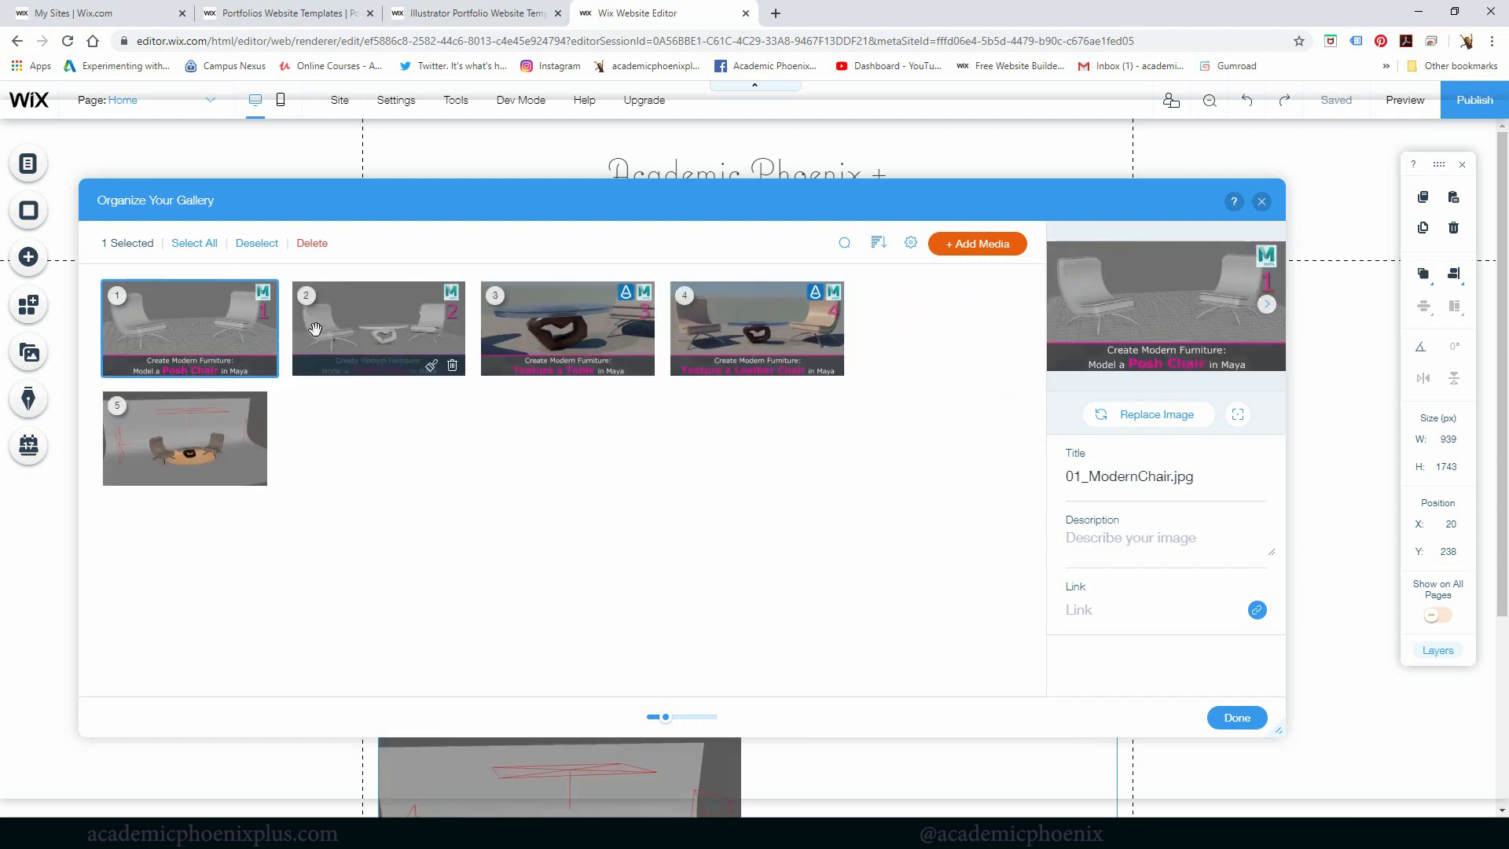
Shuffle the second to fourth gallery images and restore their numerical order.
{"action": "left_click_drag", "start_coordinate": [314, 329], "coordinate": [373, 318]}
{"action": "left_click_drag", "start_coordinate": [511, 311], "coordinate": [393, 323]}
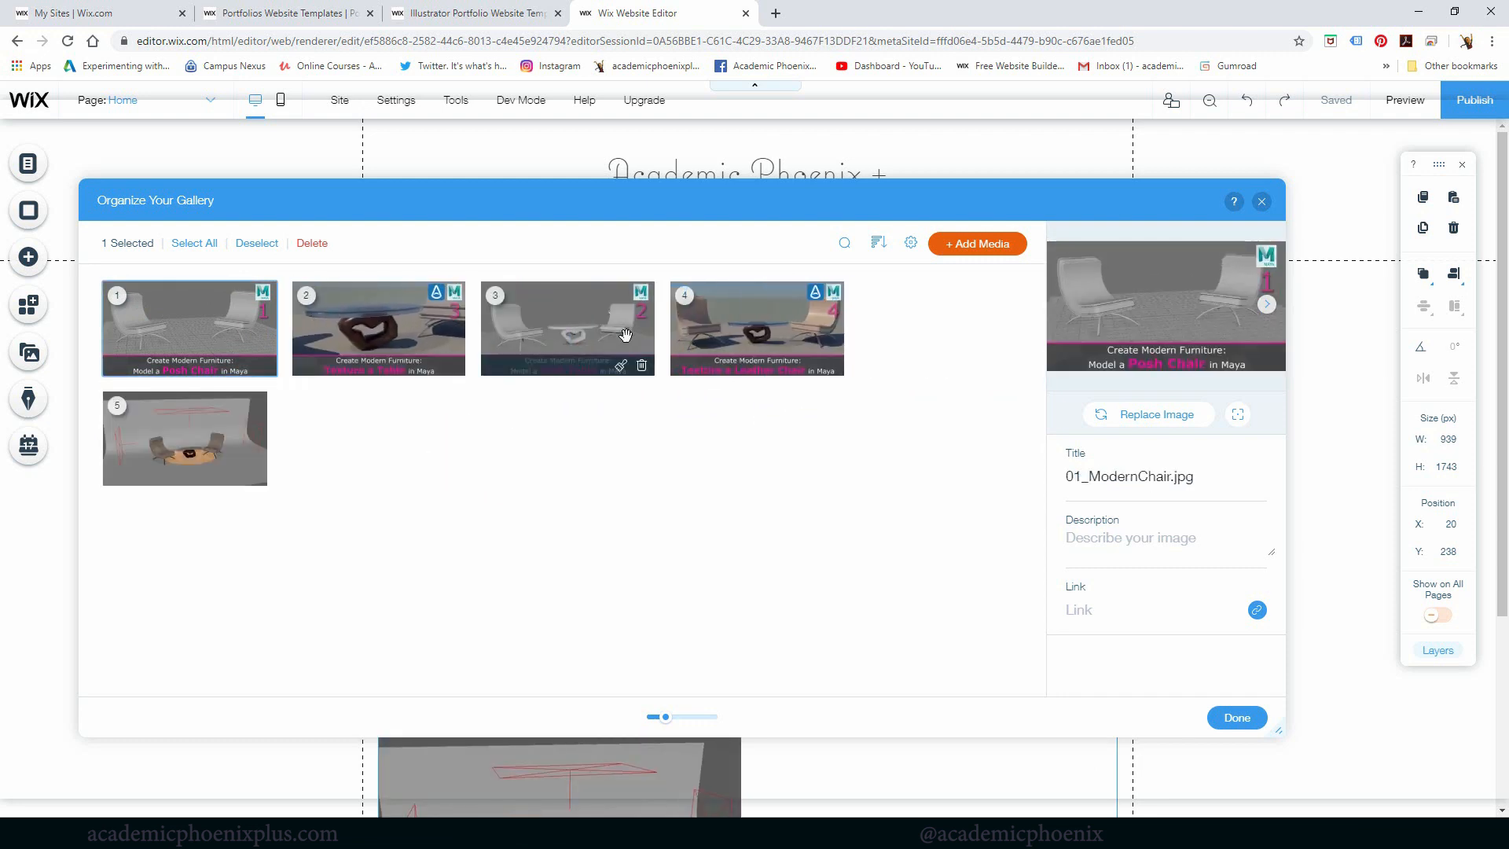
{"action": "left_click_drag", "start_coordinate": [719, 323], "coordinate": [533, 333]}
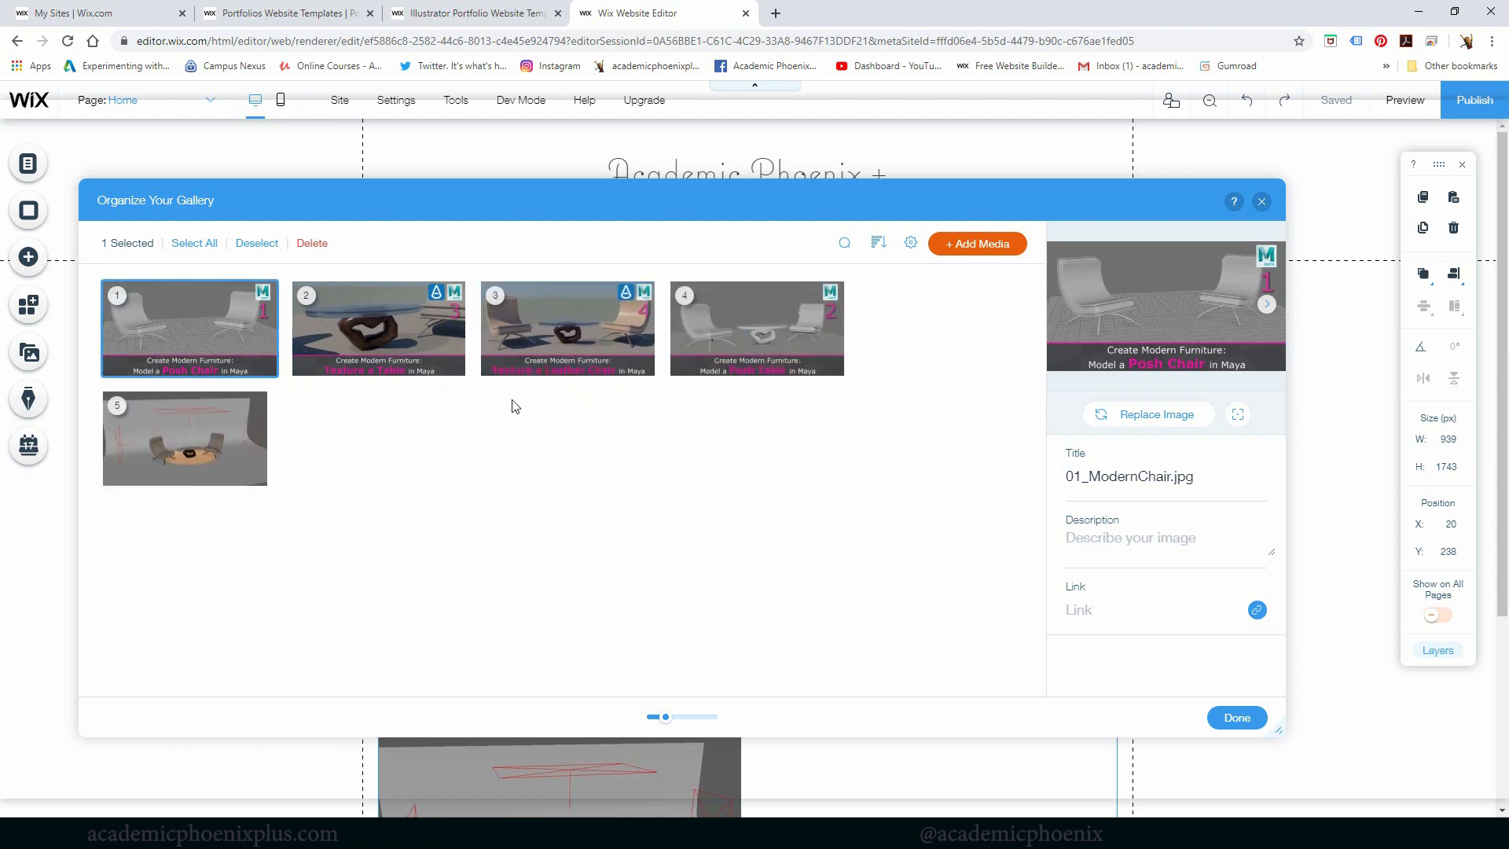
{"action": "left_click_drag", "start_coordinate": [814, 331], "coordinate": [291, 338]}
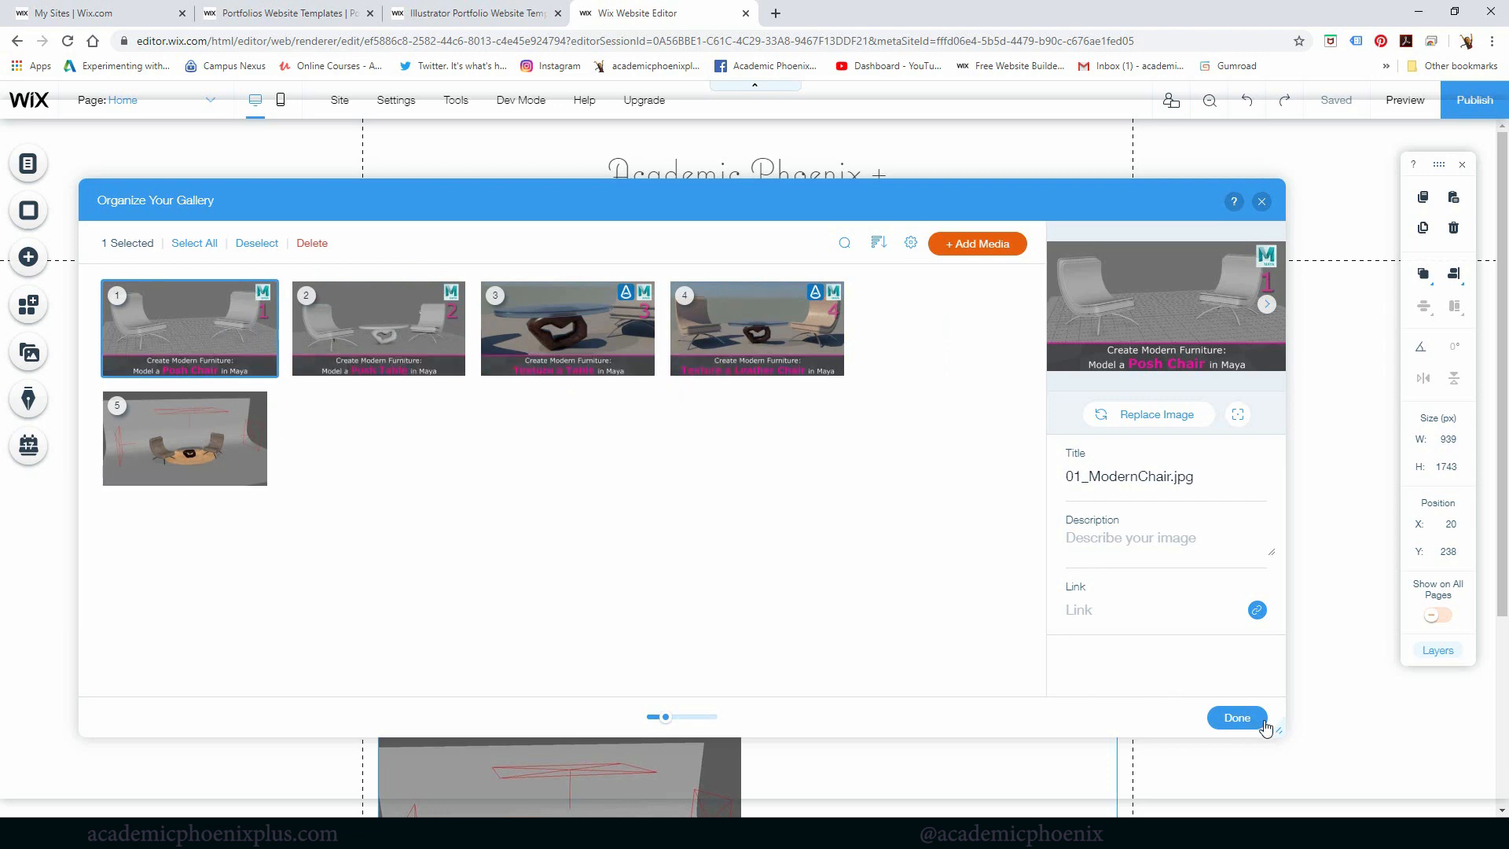
Finish organizing the gallery, preview the site and check the title shown beside the enlarged Posh Chair image.
{"action": "left_click", "coordinate": [1238, 718]}
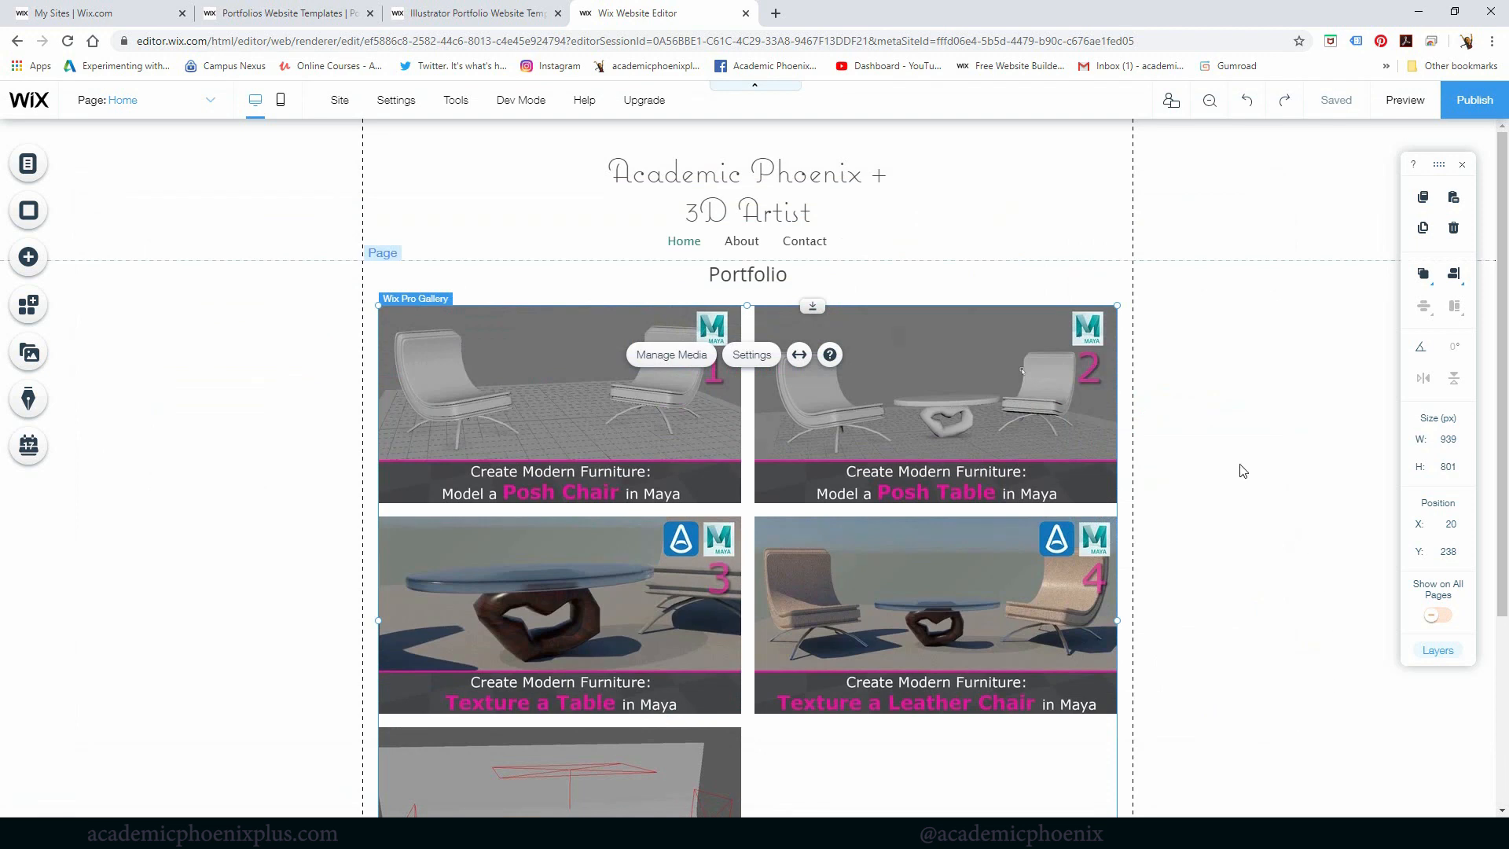
{"action": "left_click", "coordinate": [1411, 107]}
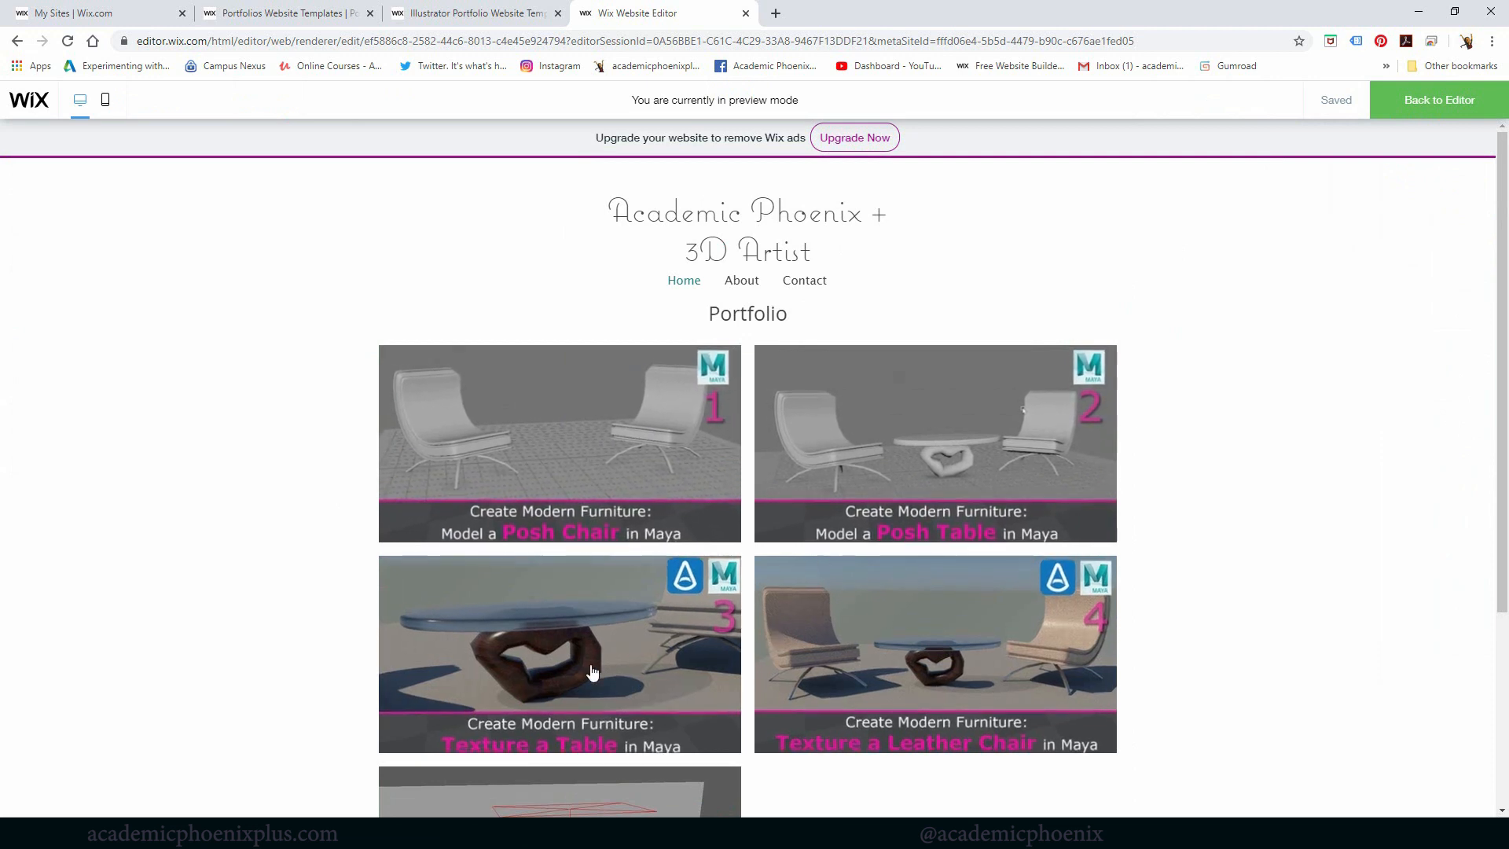
{"action": "left_click", "coordinate": [628, 425]}
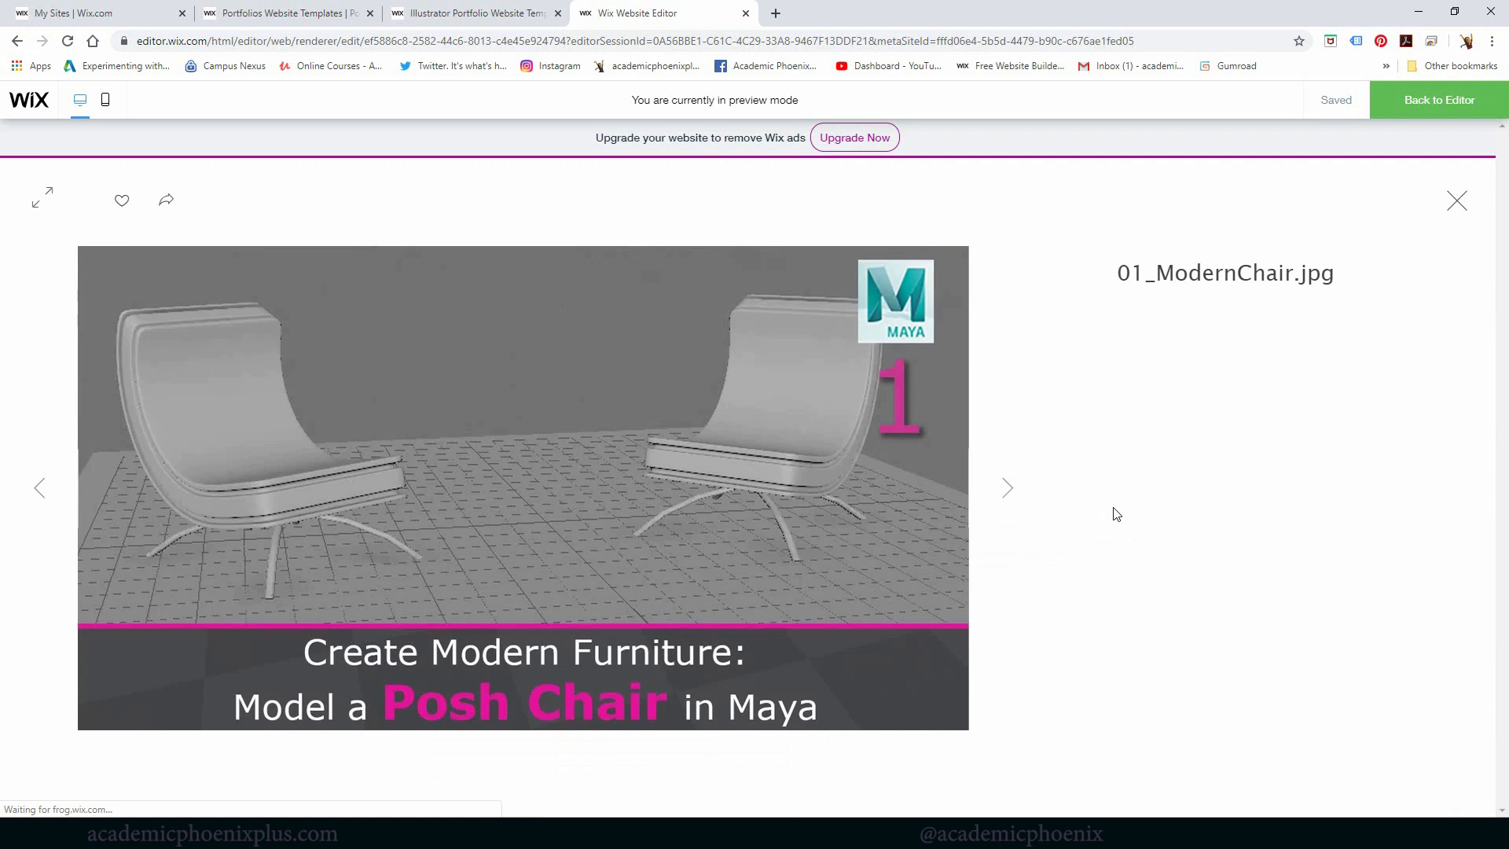
{"action": "left_click_drag", "start_coordinate": [1113, 281], "coordinate": [1372, 297]}
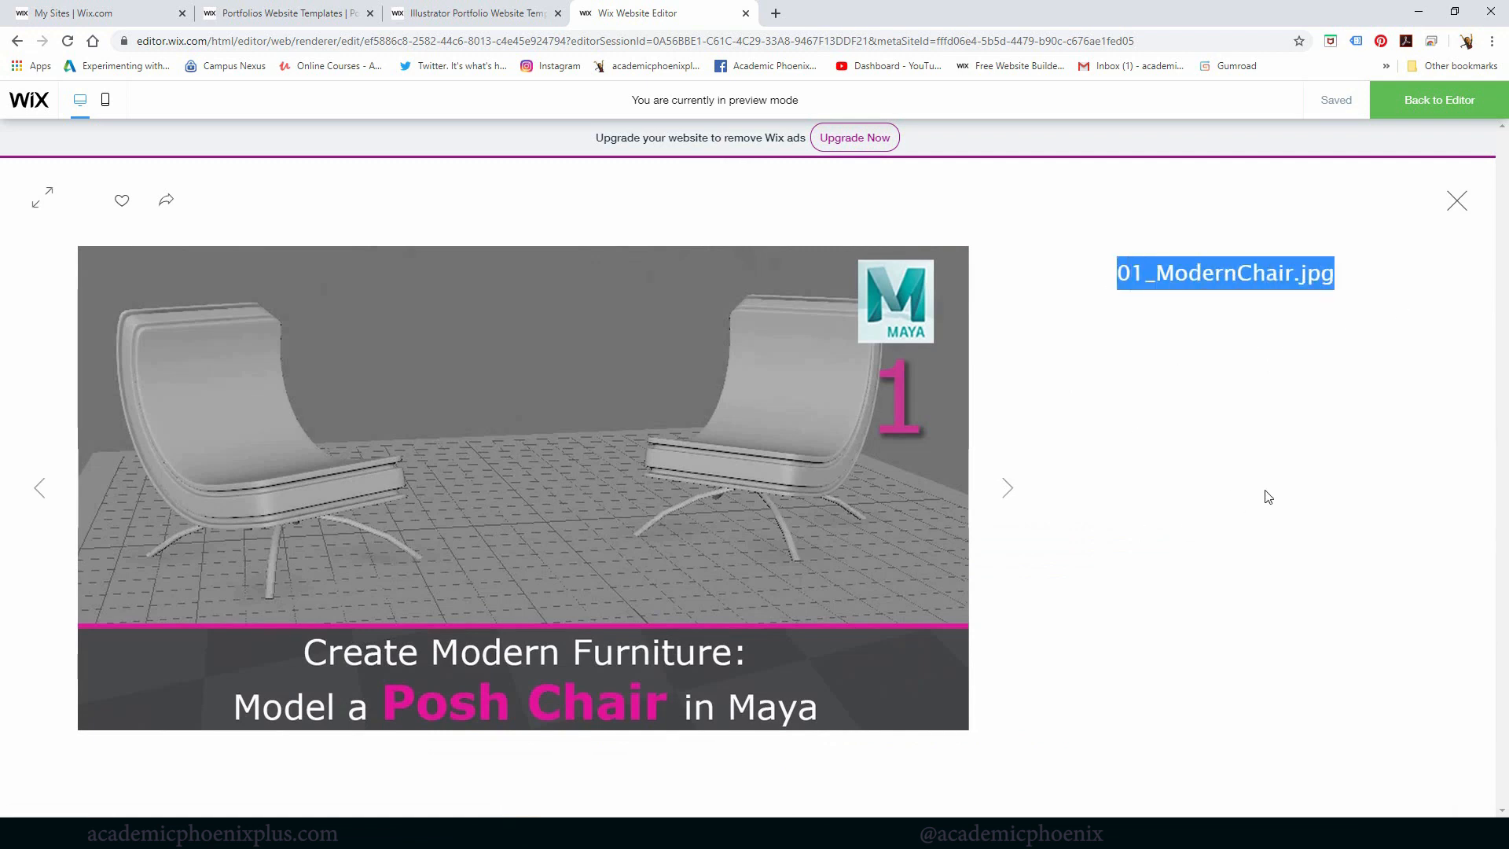
{"action": "left_click", "coordinate": [1461, 208]}
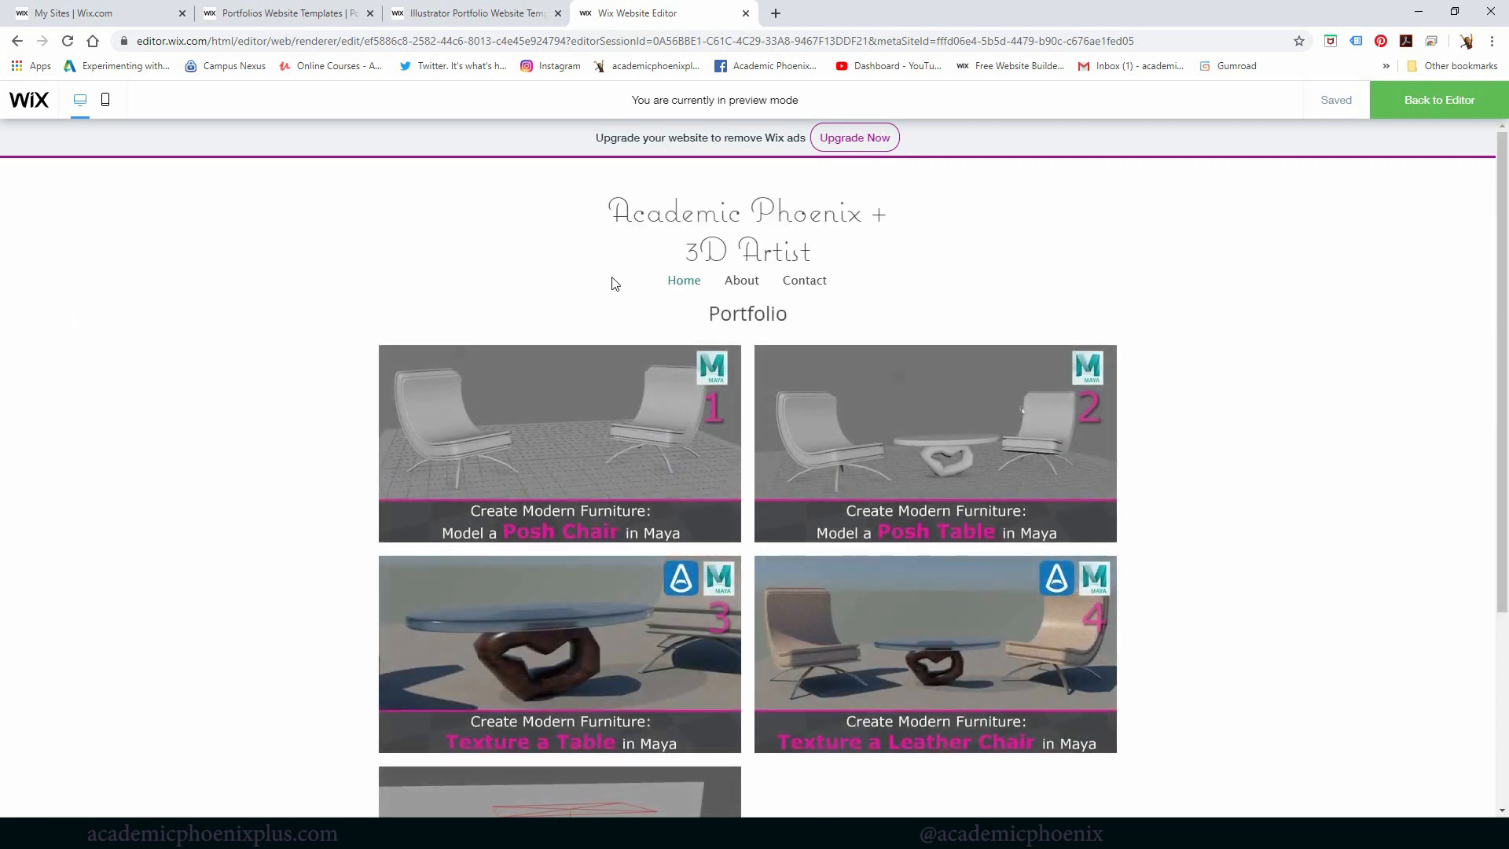
Preview the mobile version of the Home page and check its site title and gallery layout.
{"action": "left_click", "coordinate": [110, 105]}
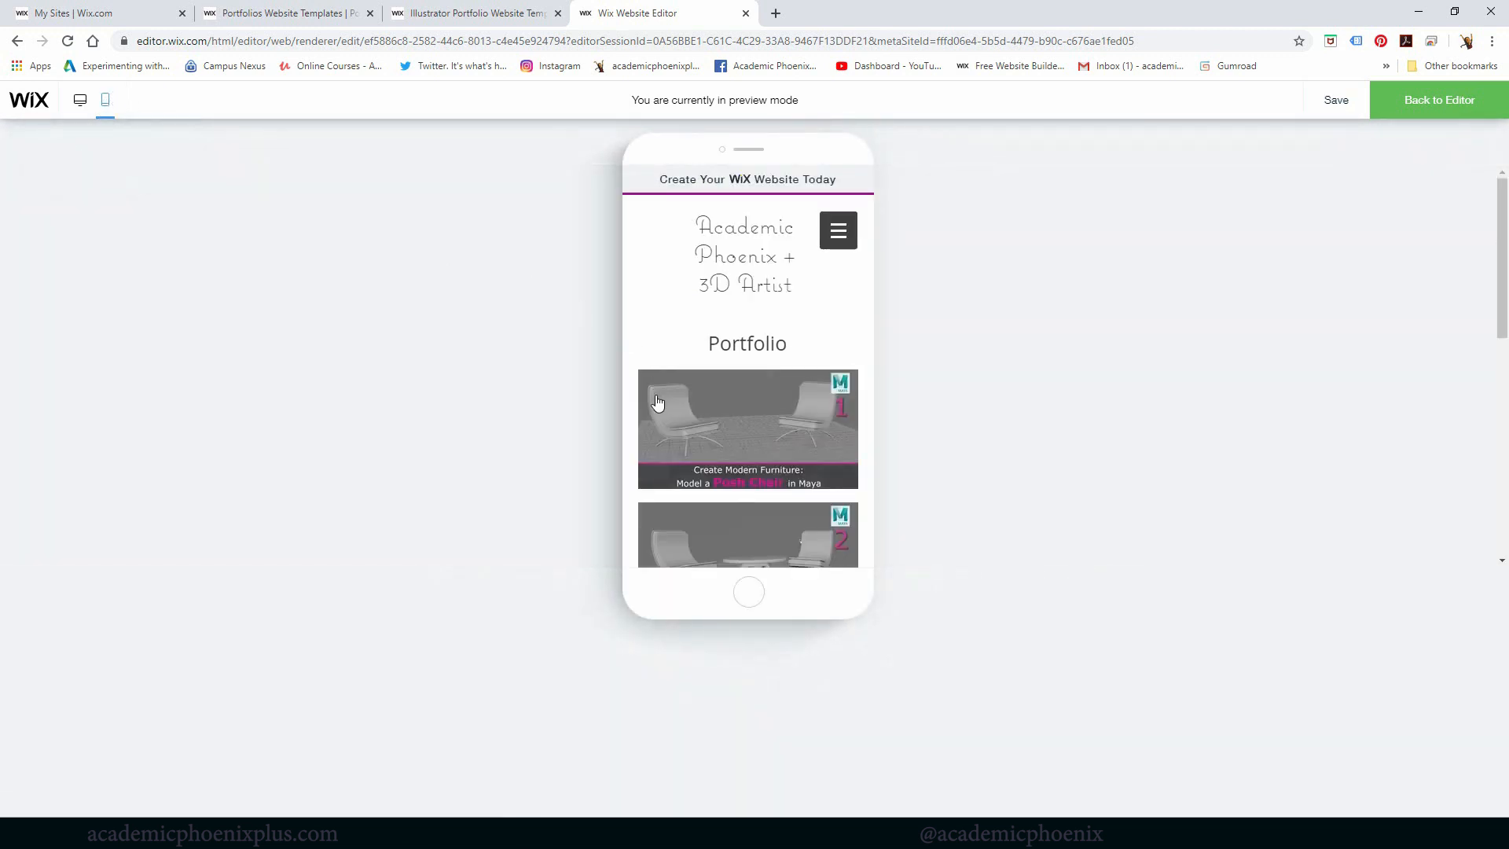
{"action": "left_click_drag", "start_coordinate": [757, 311], "coordinate": [759, 258]}
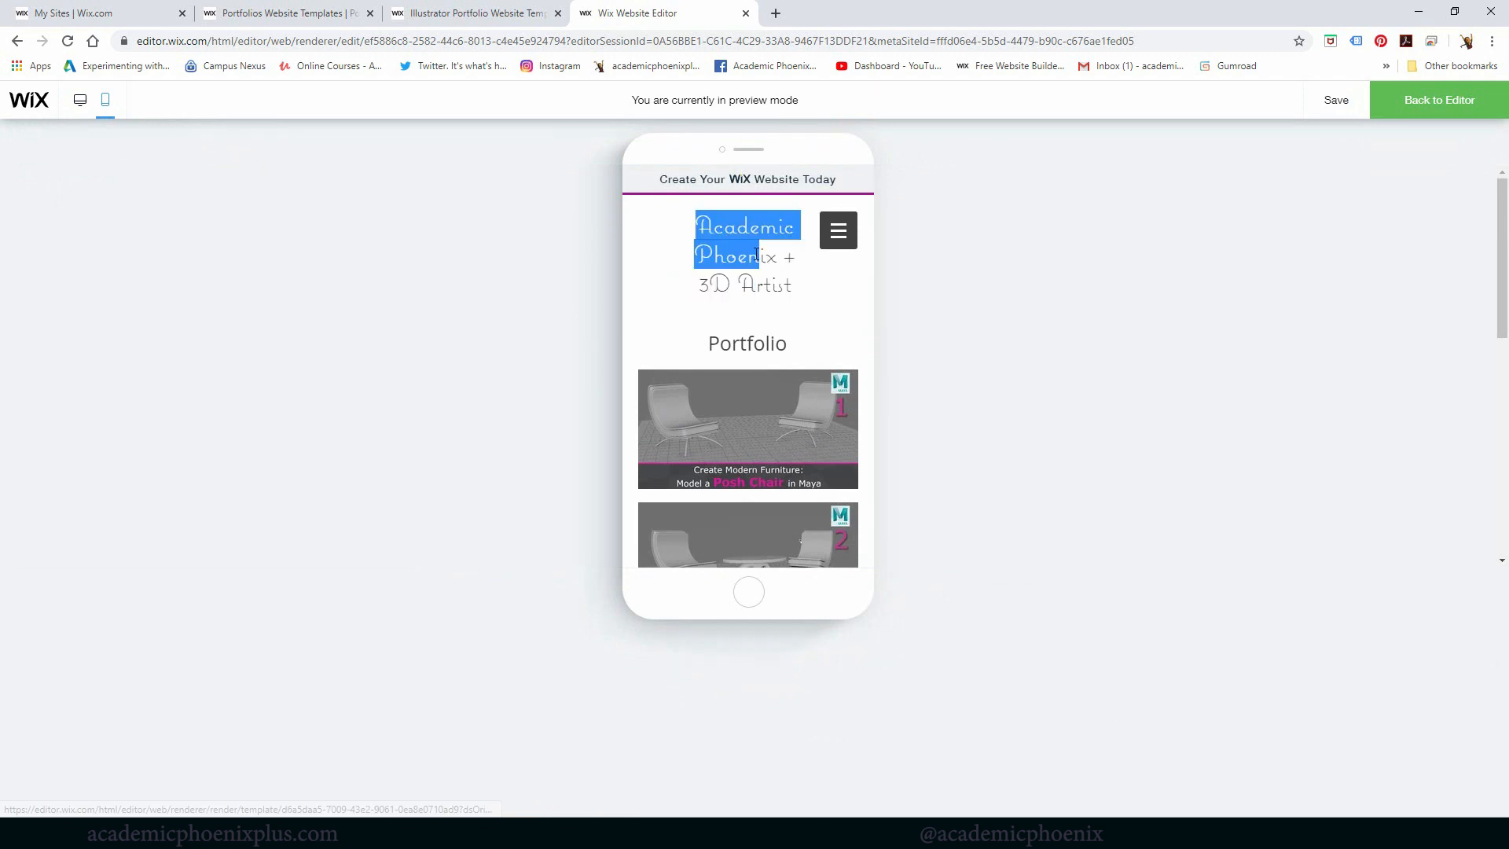
{"action": "left_click_drag", "start_coordinate": [717, 511], "coordinate": [729, 457]}
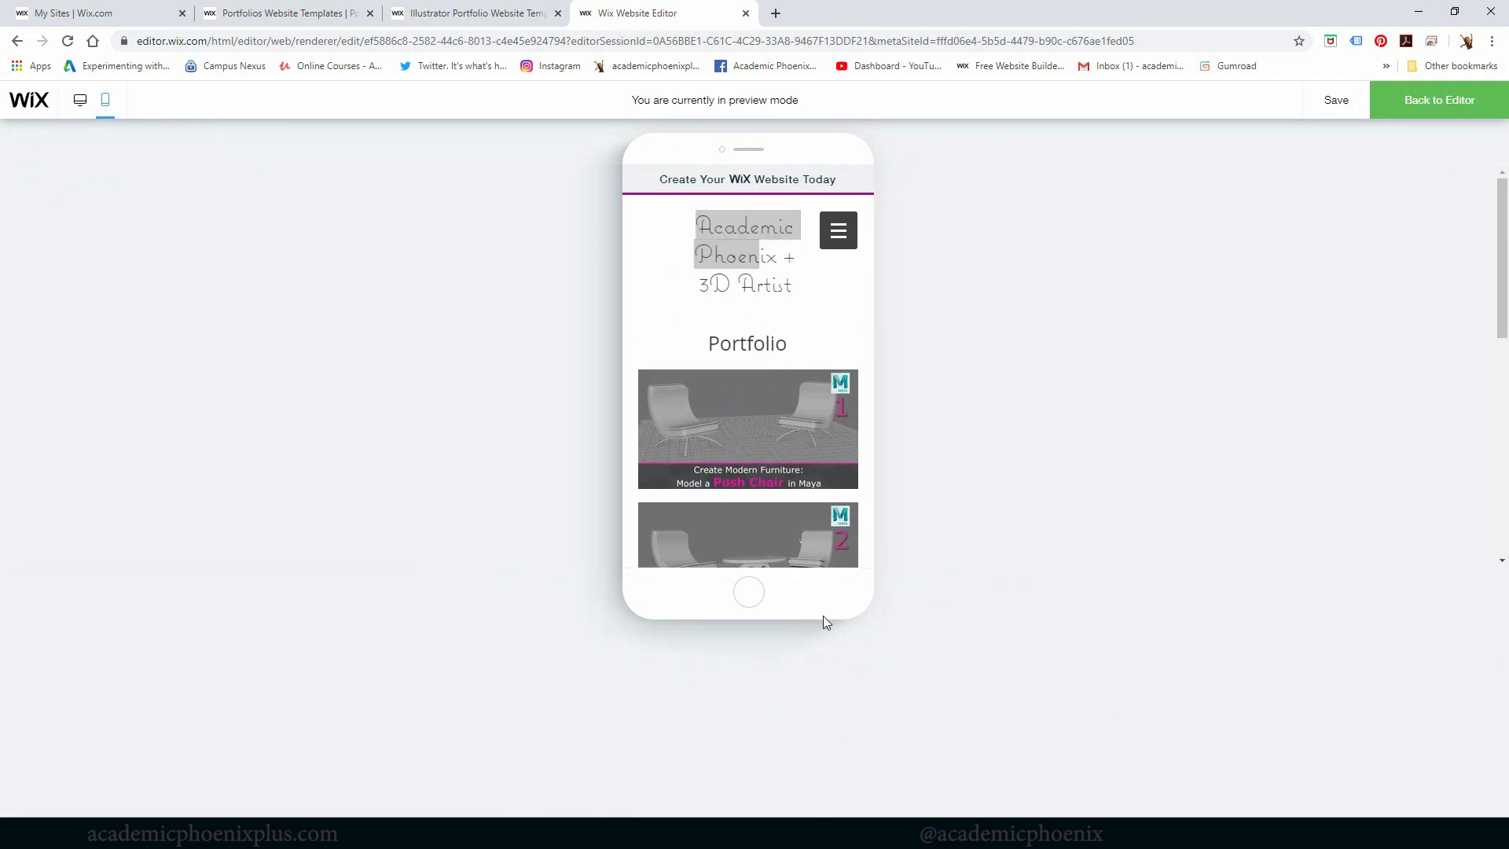
{"action": "left_click_drag", "start_coordinate": [809, 343], "coordinate": [825, 303]}
{"action": "left_click_drag", "start_coordinate": [716, 335], "coordinate": [756, 286]}
Return to the mobile editor, skip its introduction and move the Portfolio heading slightly down to X 97, Y 179.
{"action": "left_click", "coordinate": [1446, 108]}
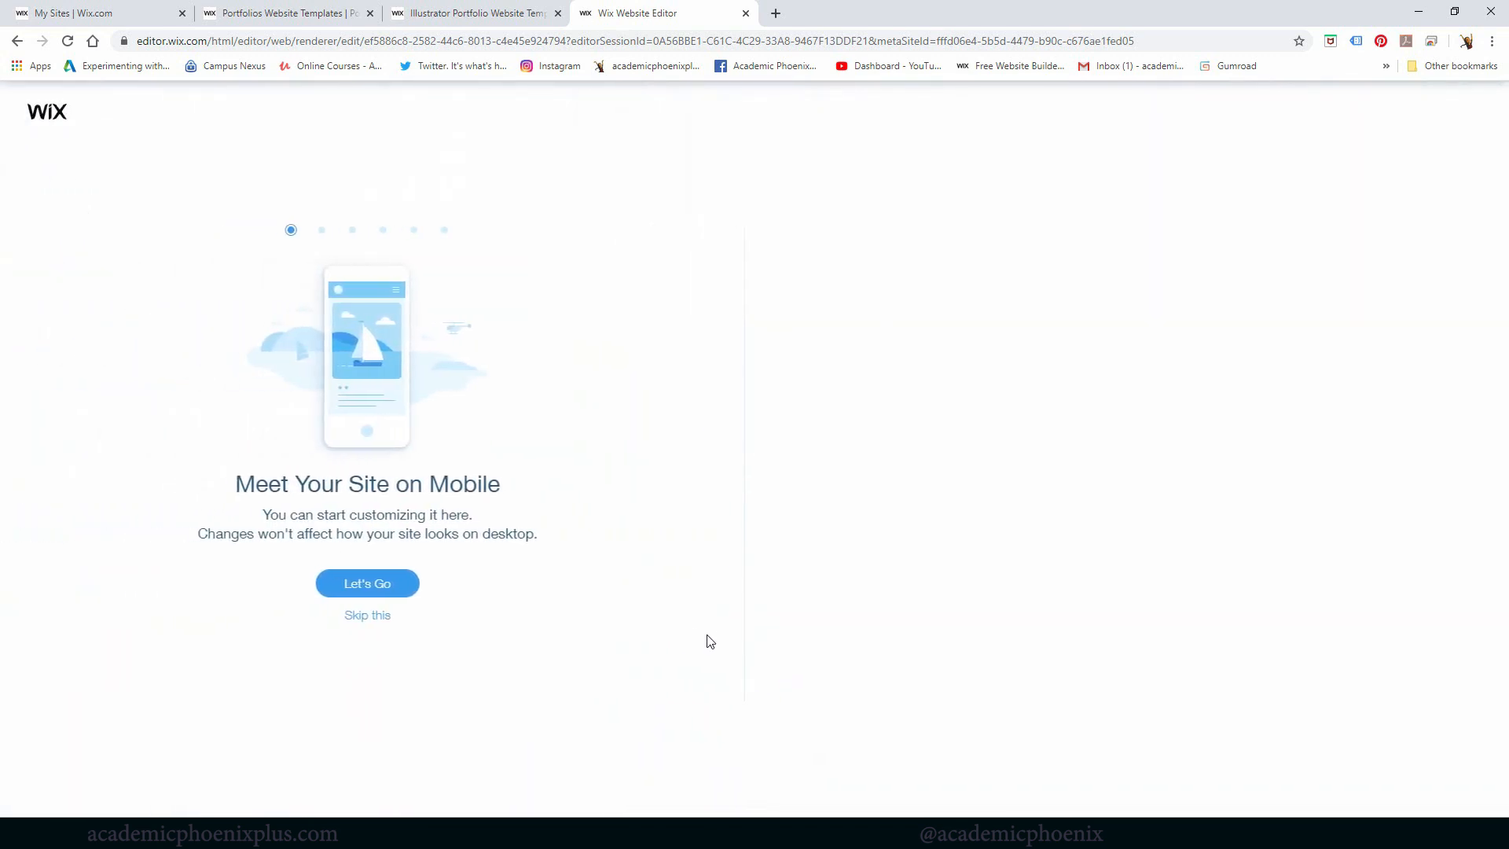
{"action": "left_click", "coordinate": [379, 615]}
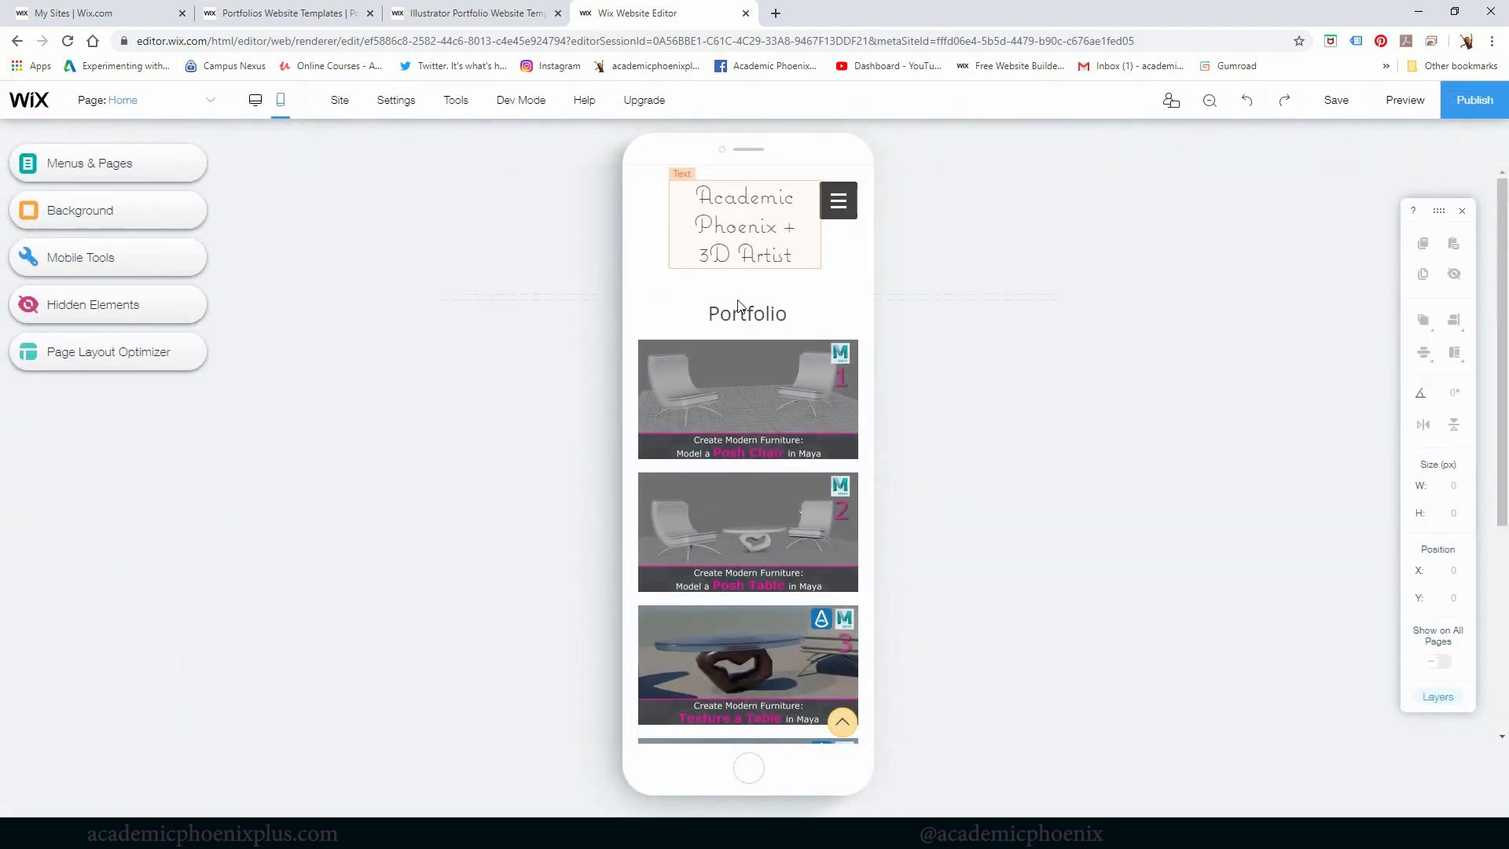
{"action": "mouse_move", "coordinate": [738, 309]}
{"action": "left_mouse_down"}
{"action": "mouse_move", "coordinate": [748, 293]}
{"action": "mouse_move", "coordinate": [748, 322]}
{"action": "left_mouse_up"}
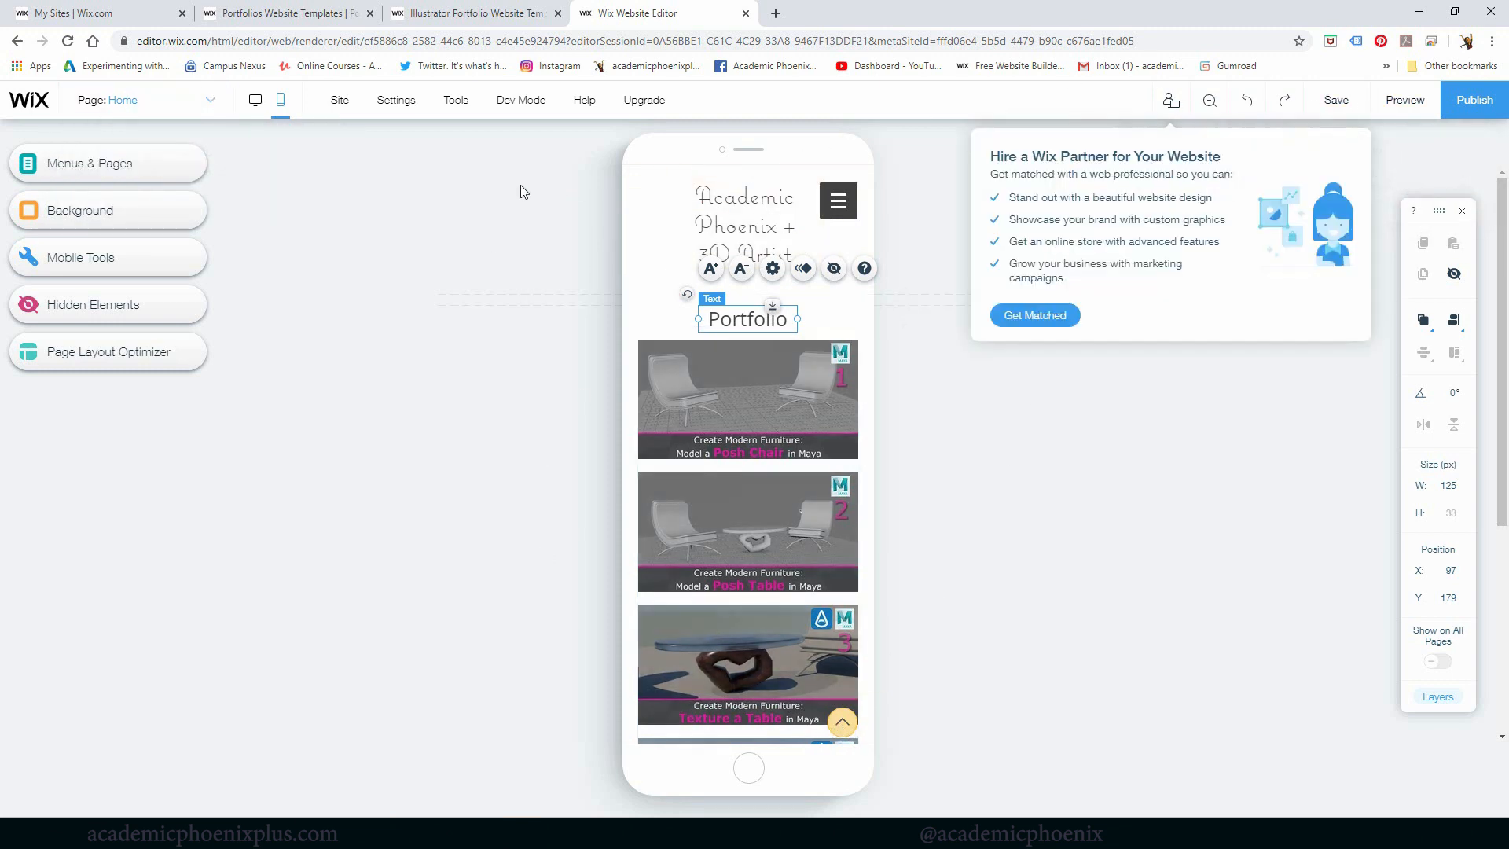
Return to the desktop editor and title the gallery's first image "Model a Posh Chair in Maya".
{"action": "left_click", "coordinate": [256, 100]}
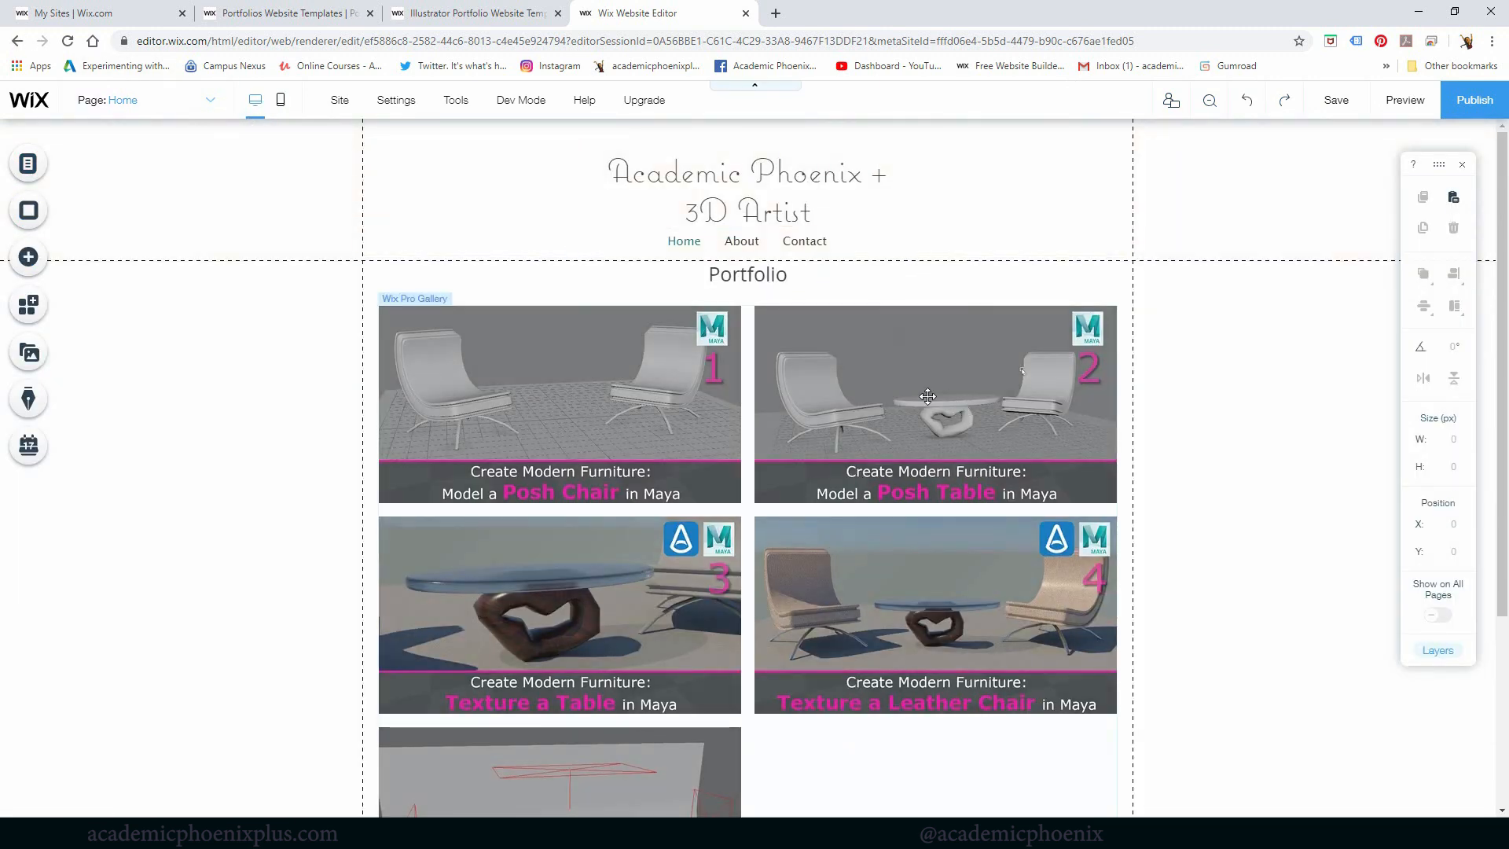
{"action": "left_click", "coordinate": [611, 378]}
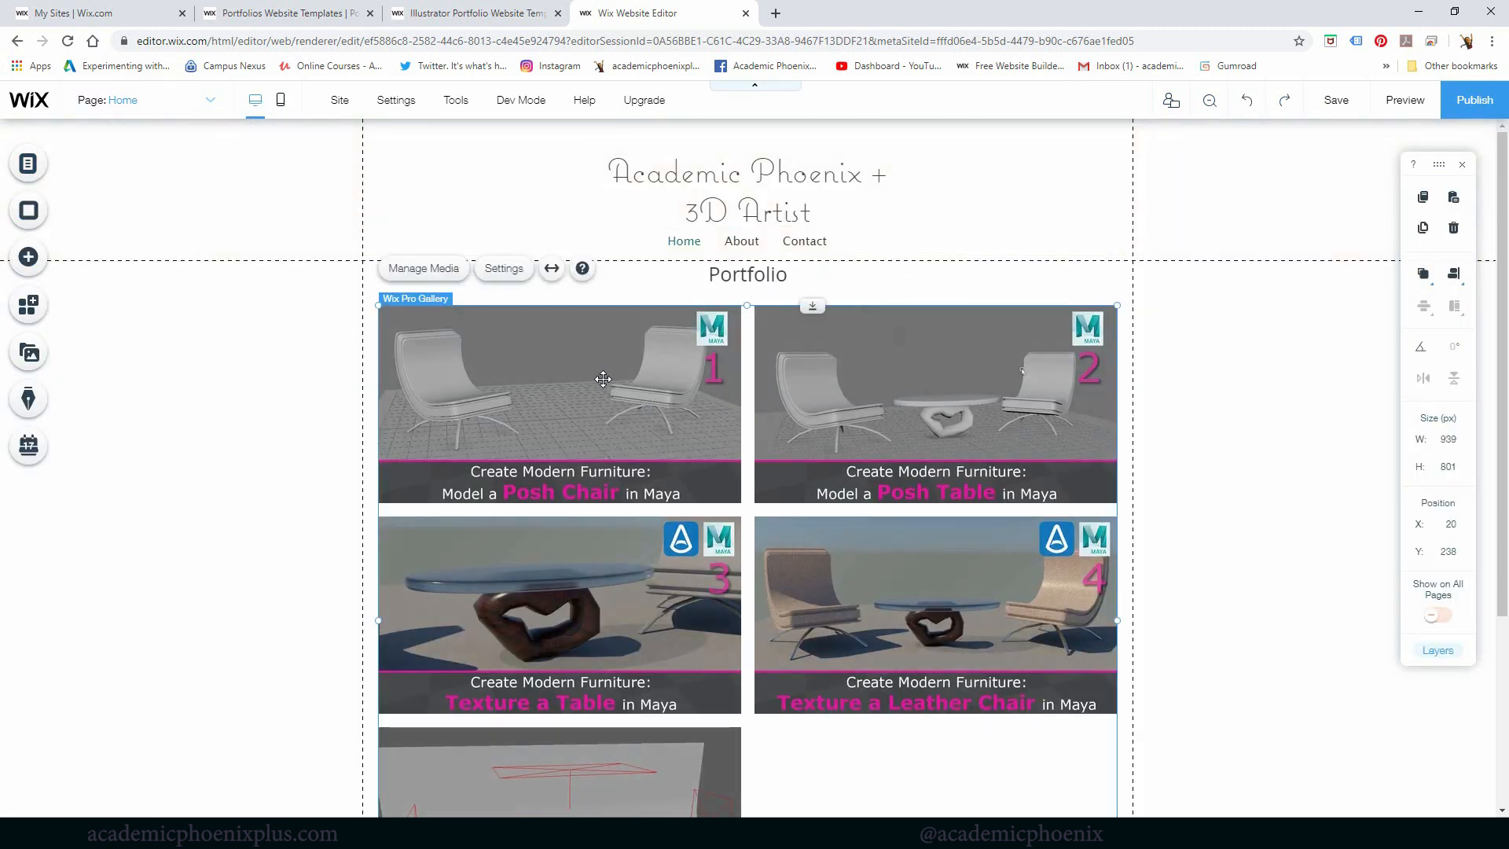
{"action": "left_click", "coordinate": [443, 269]}
{"action": "left_click", "coordinate": [1216, 478]}
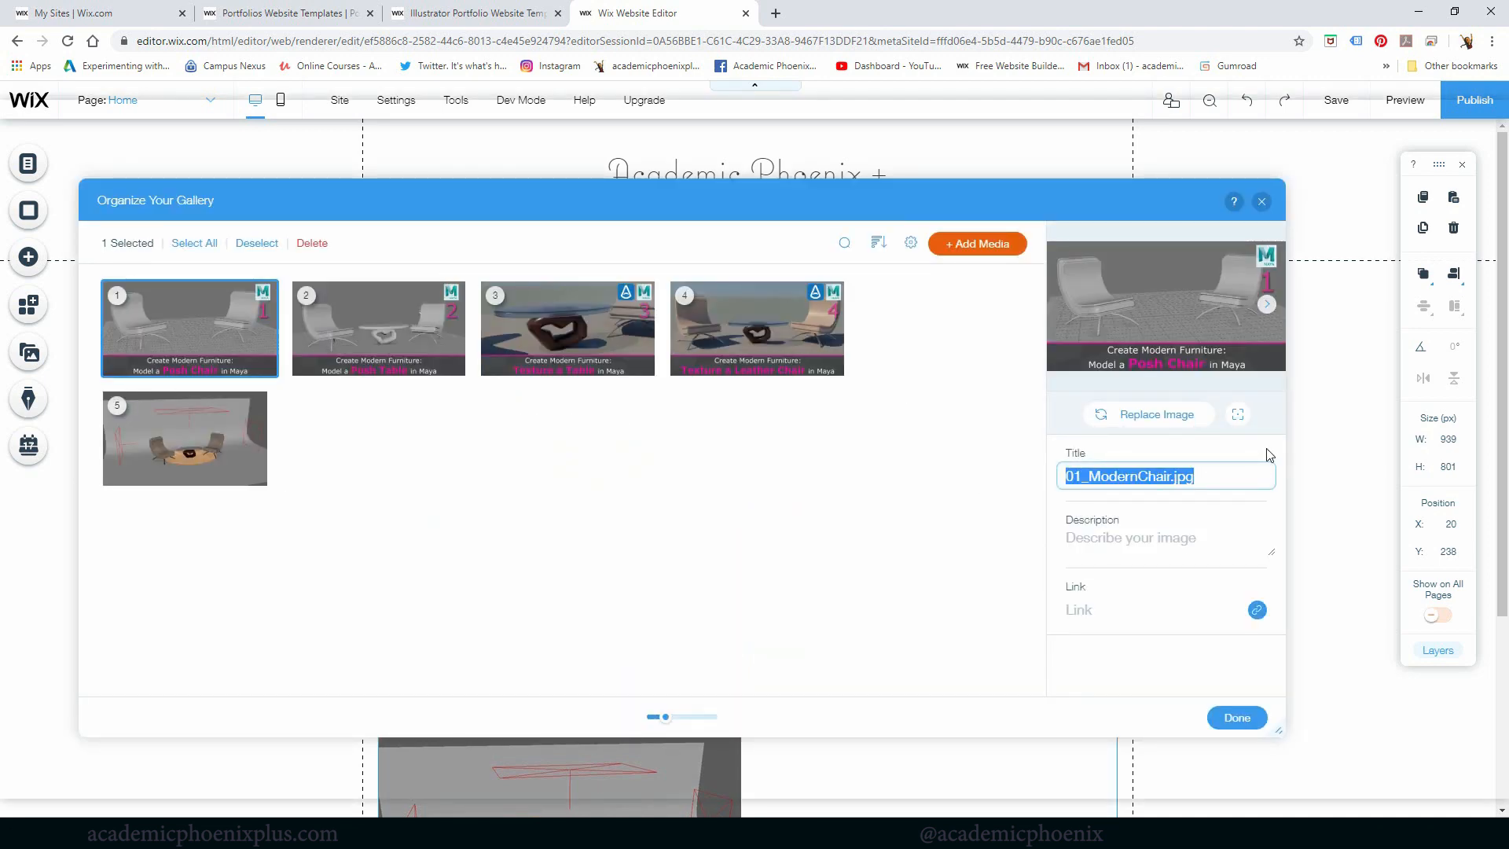
{"action": "type", "text": "Model a Pso"}
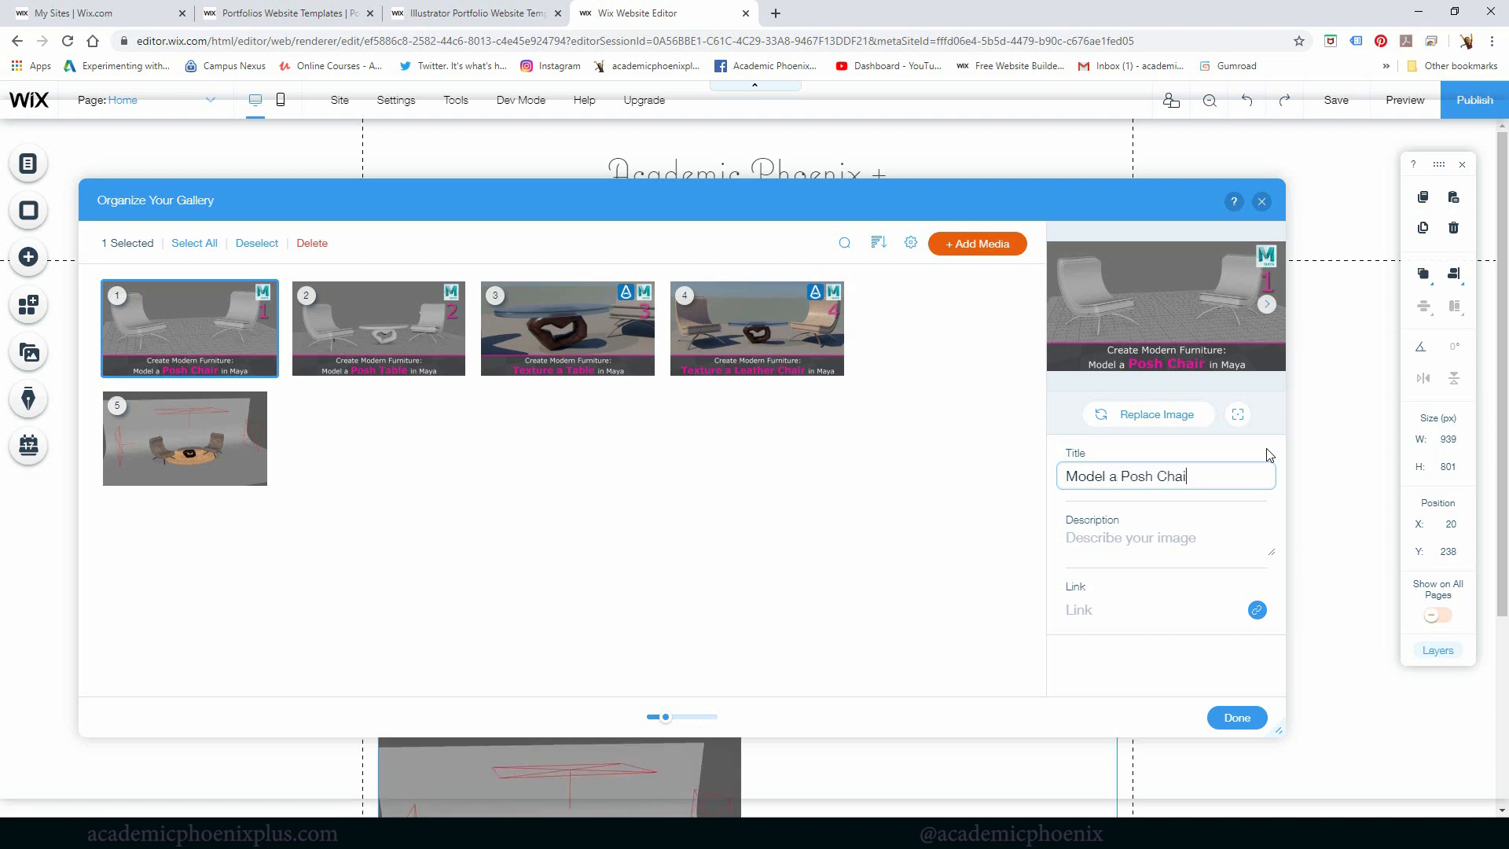
{"action": "key", "text": "Tab"}
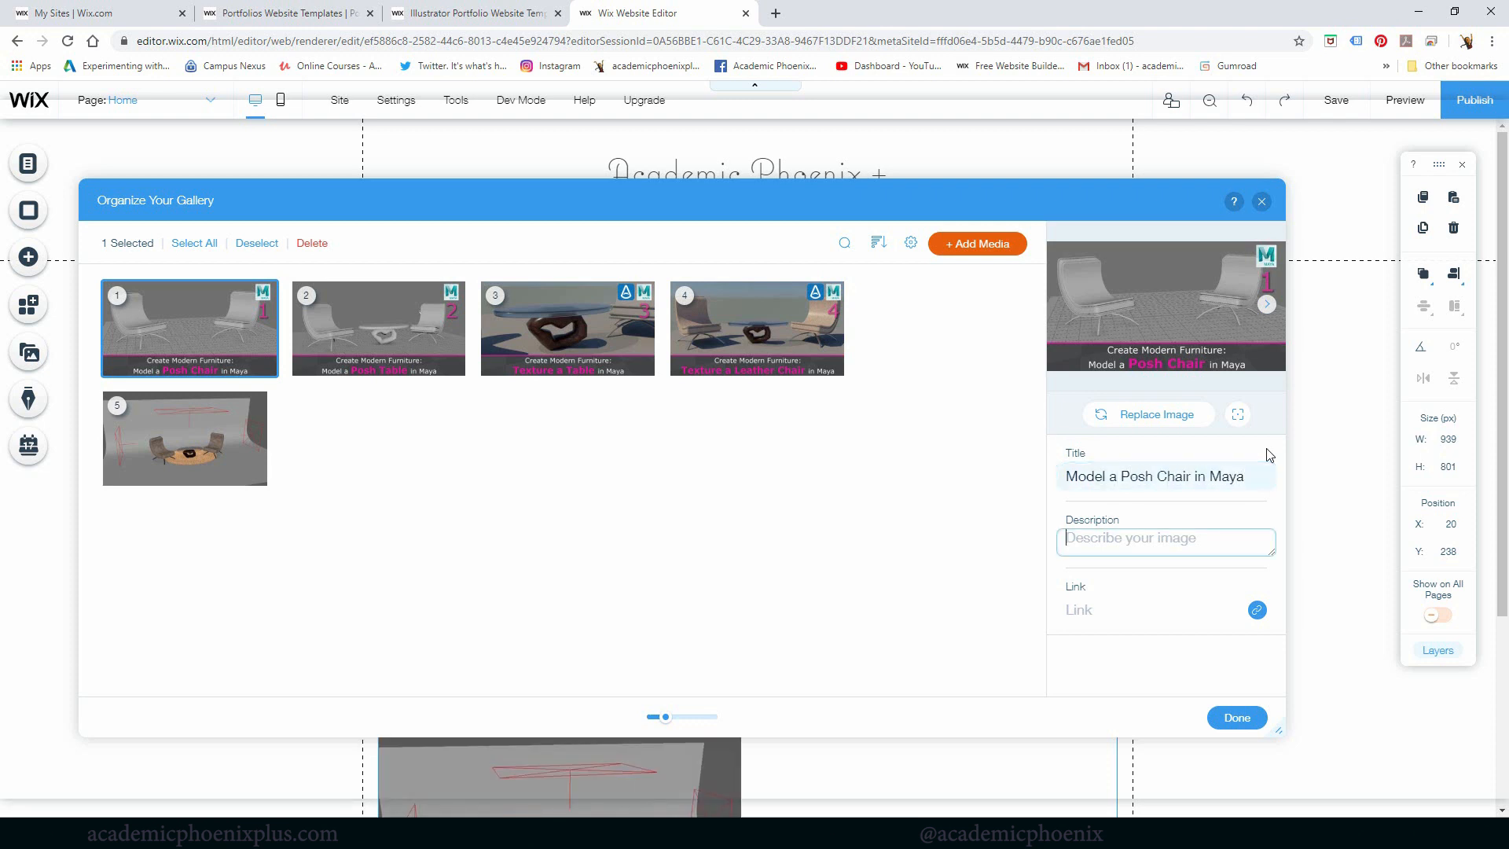
Describe the first image as "In this video tutorial, we go over how to model a modern and posh chair using Maya.".
{"action": "type", "text": "In this video tutorial, we go"}
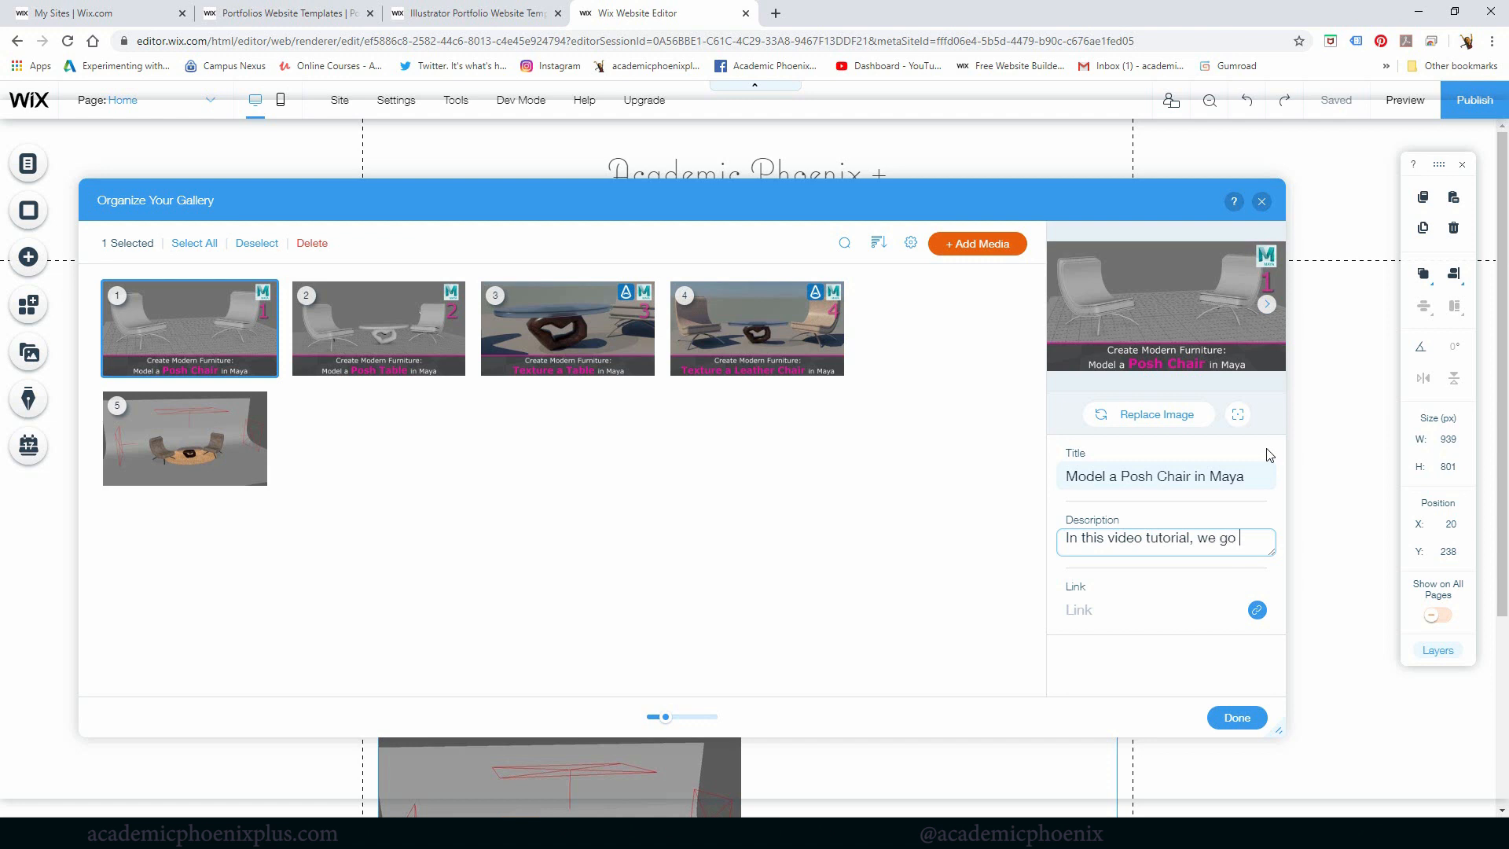
{"action": "type", "text": " over howt o"}
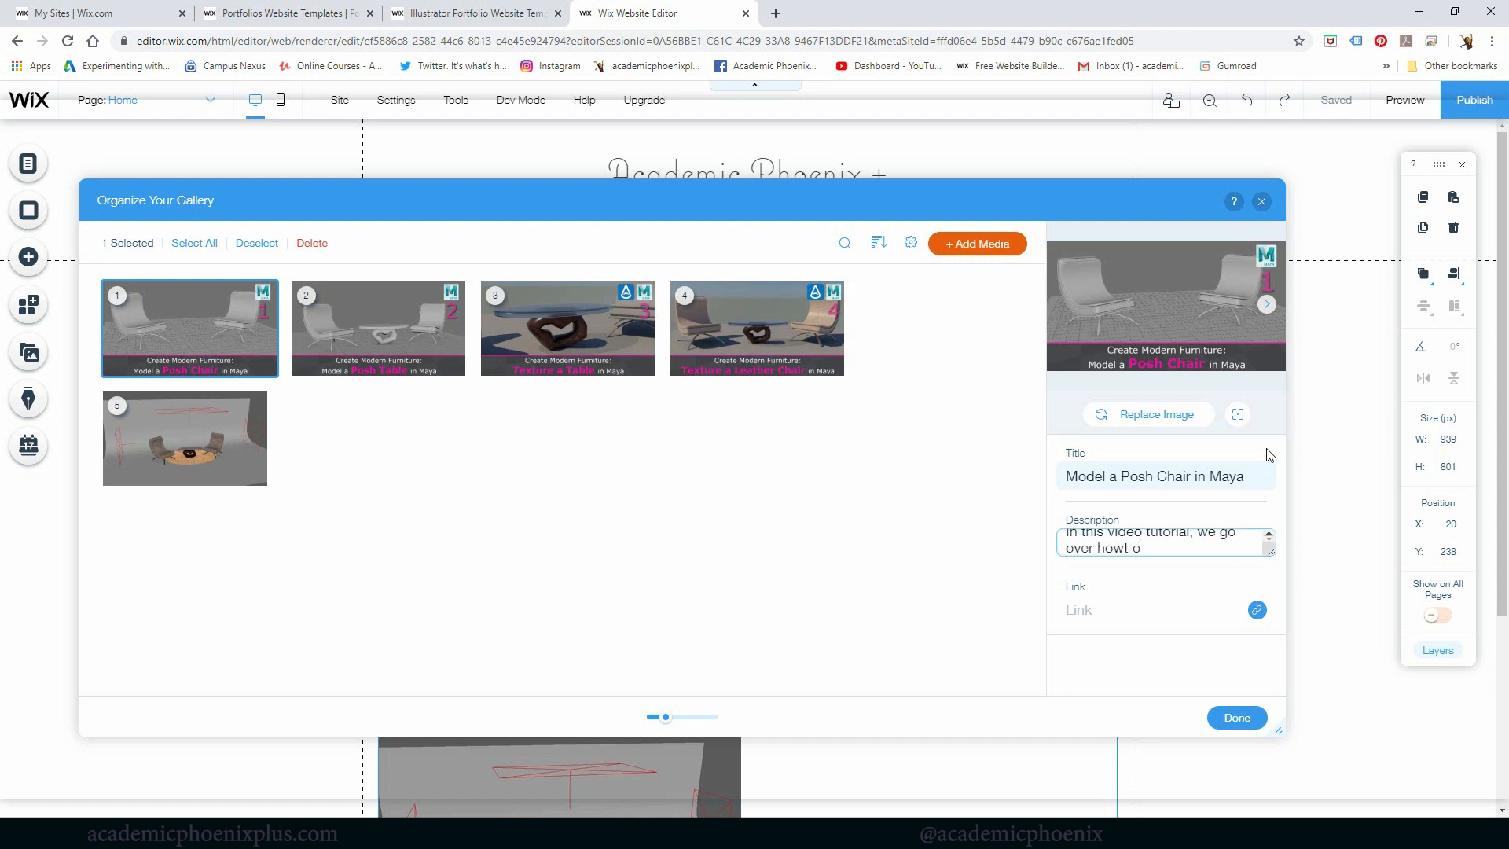
{"action": "key", "text": "BackSpace"}
{"action": "key", "text": "BackSpace"}
{"action": "key", "text": "BackSpace"}
{"action": "key", "text": "BackSpace"}
{"action": "key", "text": "BackSpace"}
{"action": "key", "text": "BackSpace"}
{"action": "type", "text": "and posh chair using Maya."}
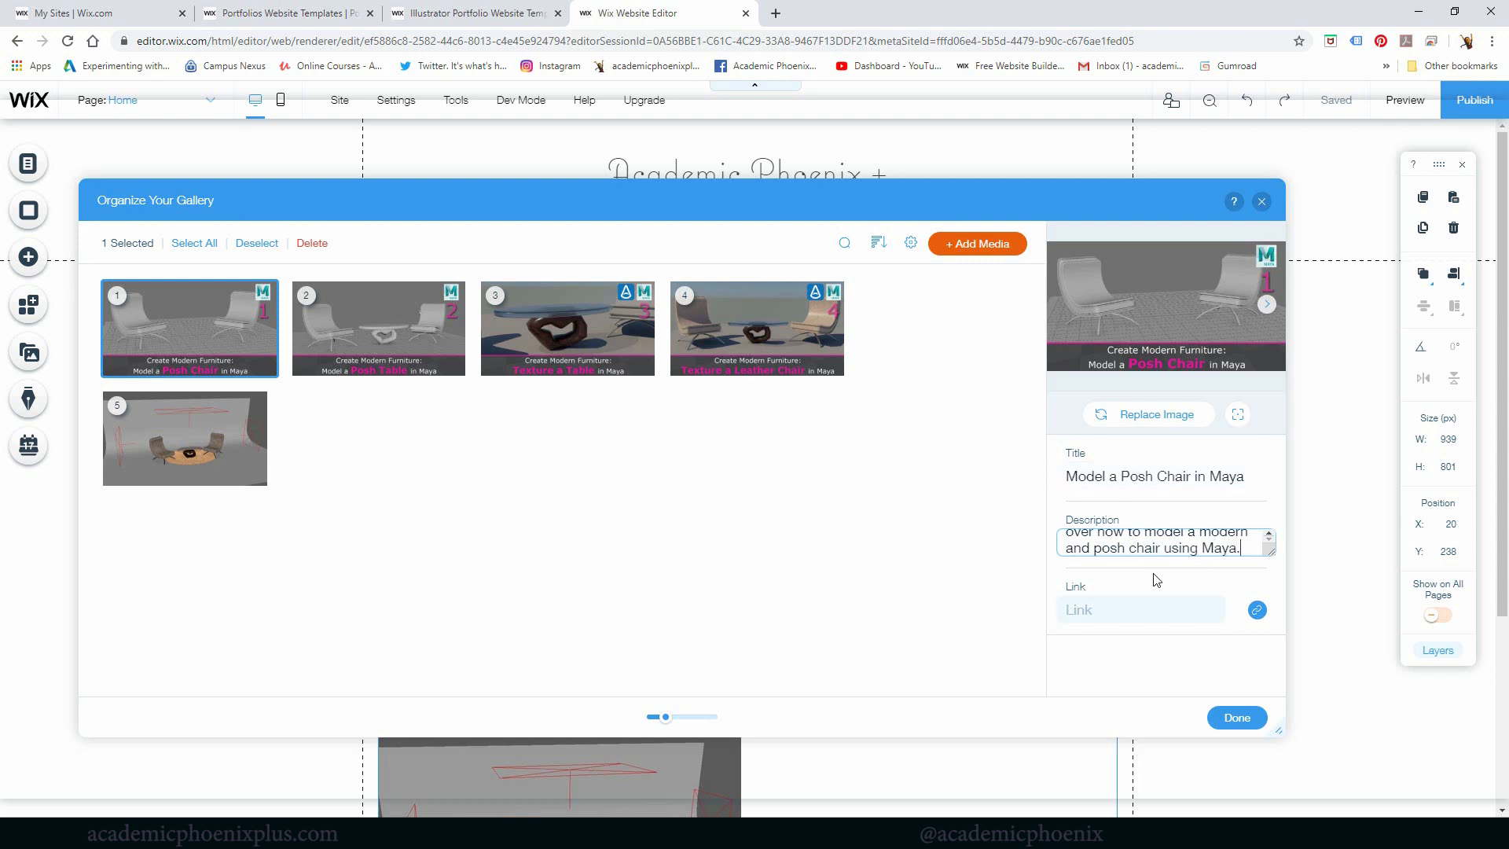
{"action": "left_click", "coordinate": [1075, 612]}
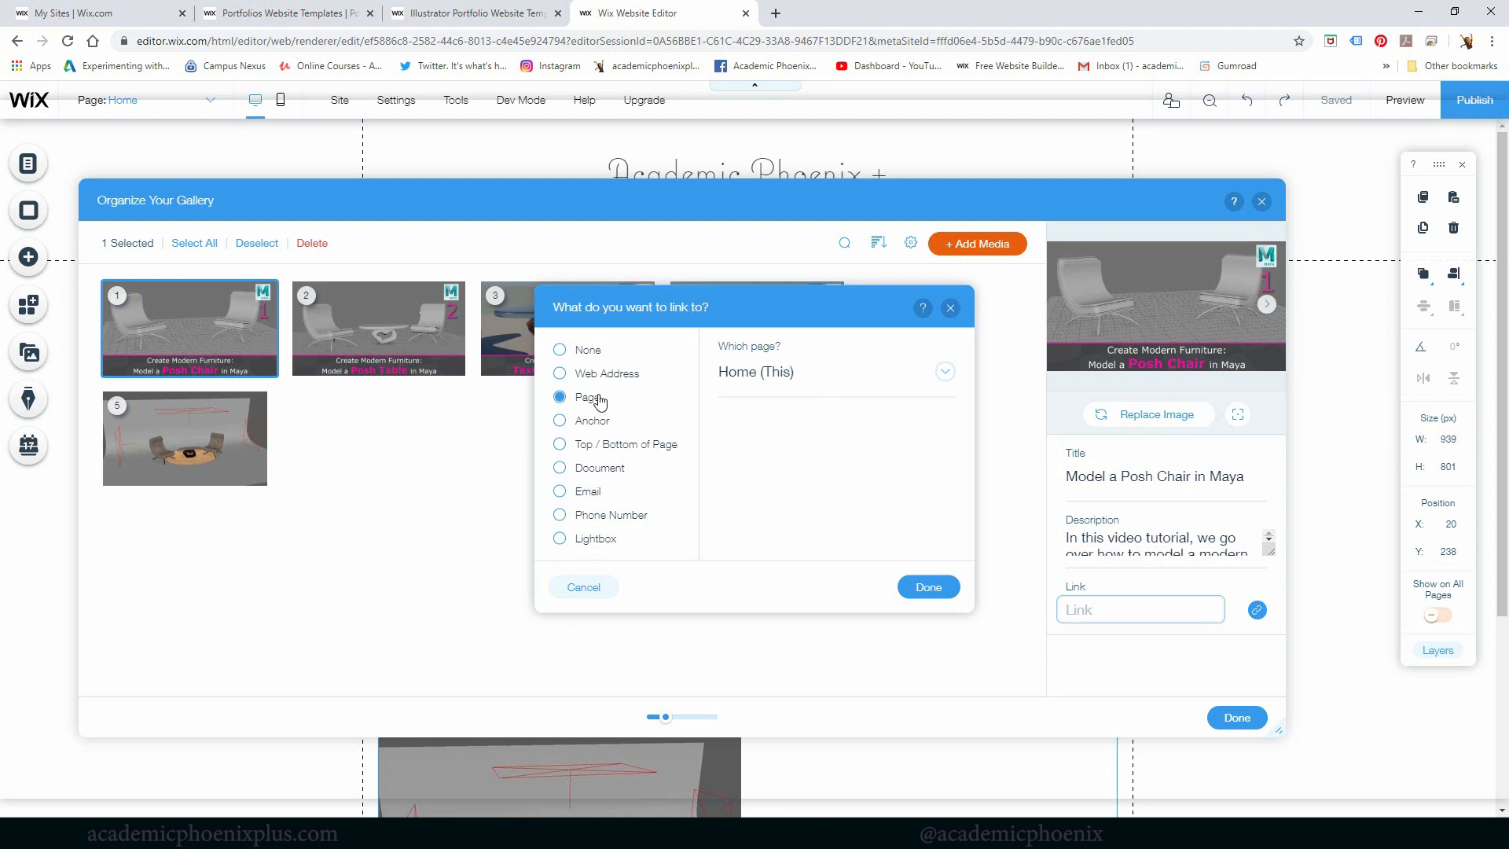
{"action": "left_click", "coordinate": [634, 379]}
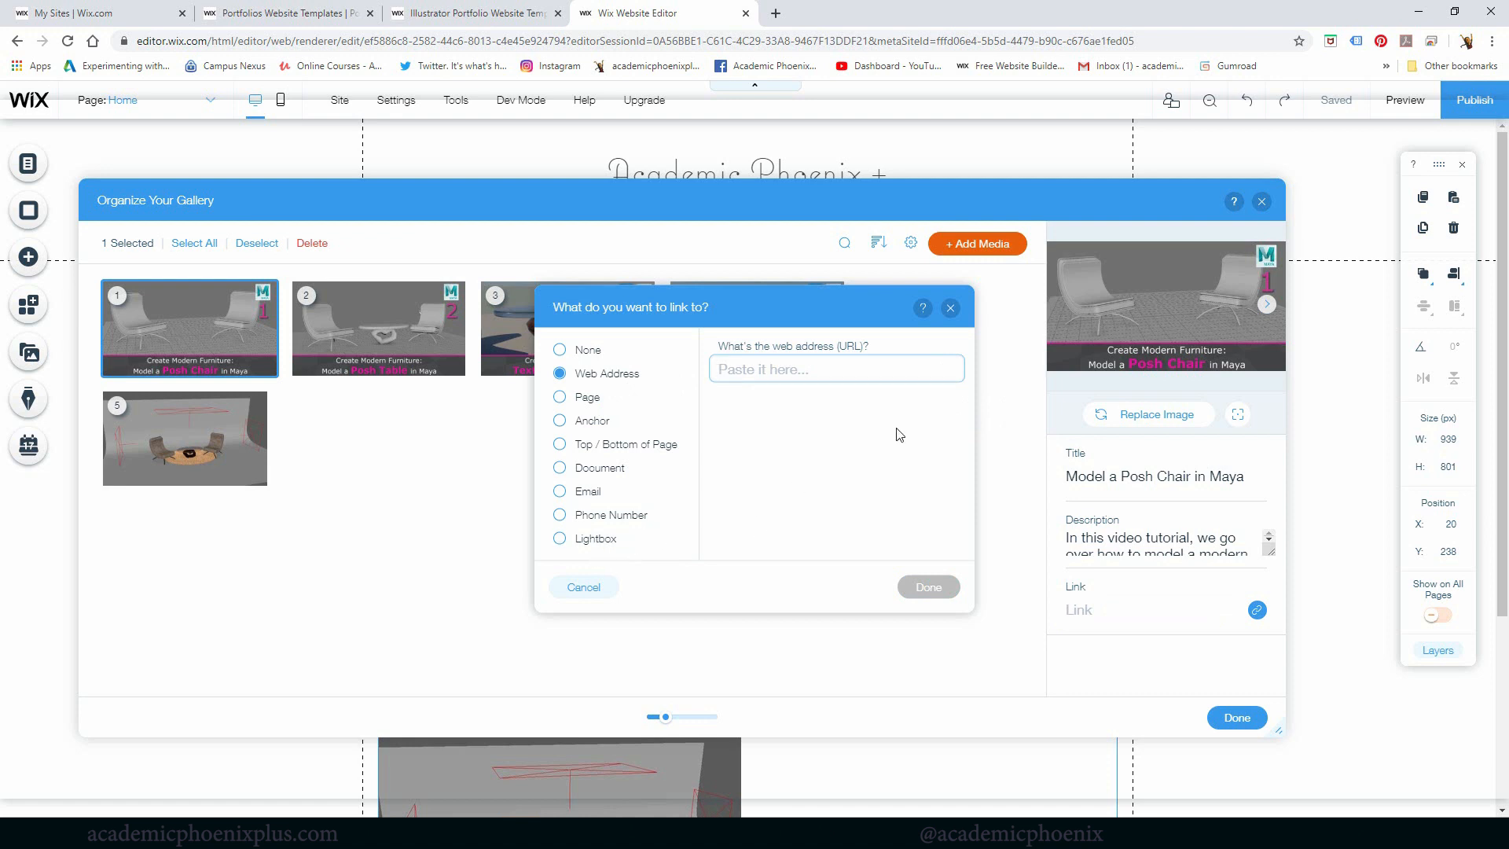
{"action": "left_click", "coordinate": [625, 479]}
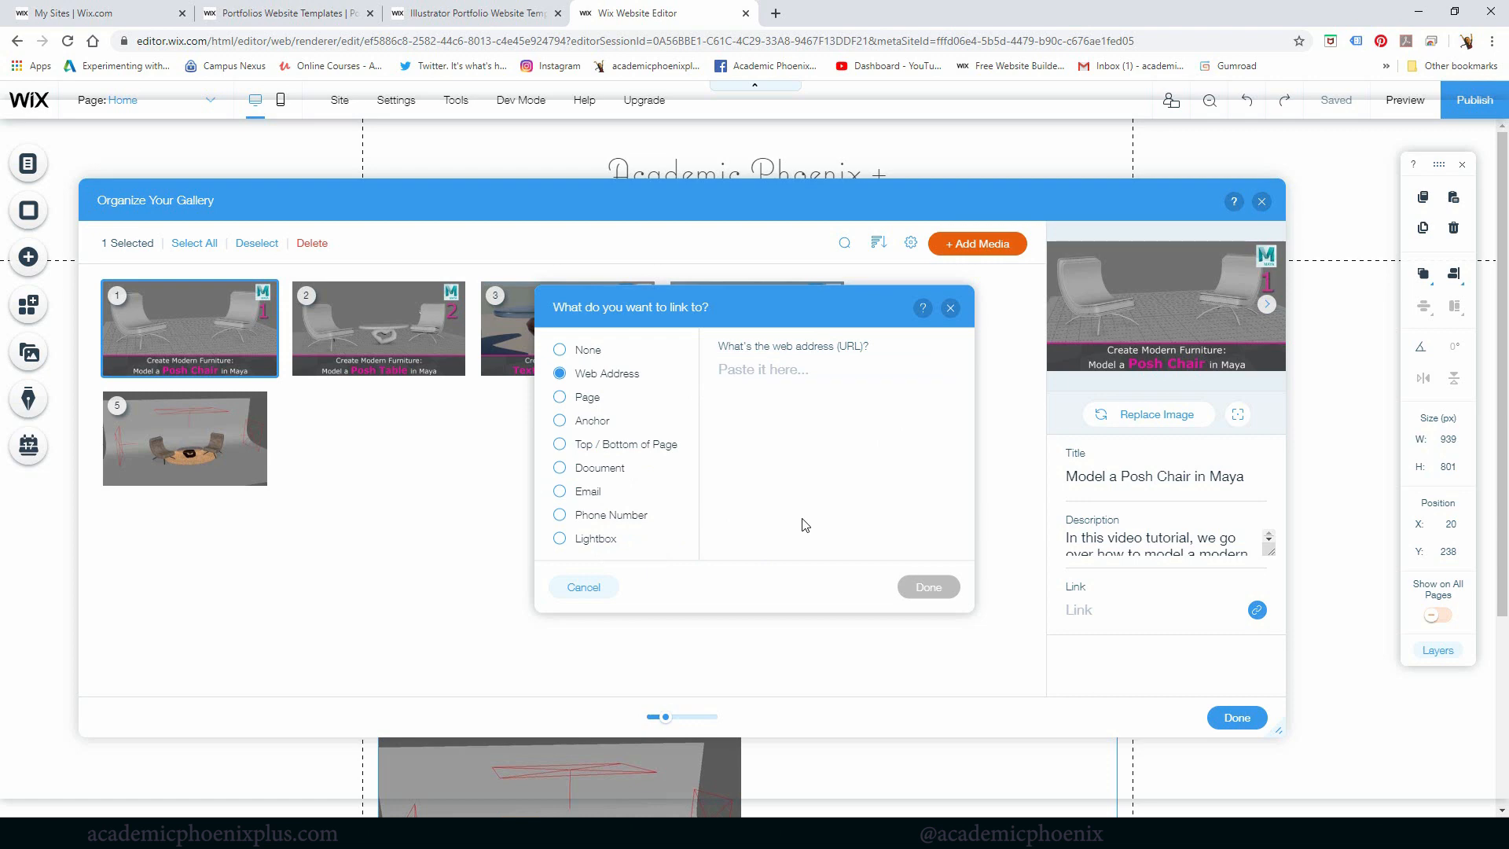
{"action": "left_click", "coordinate": [950, 308]}
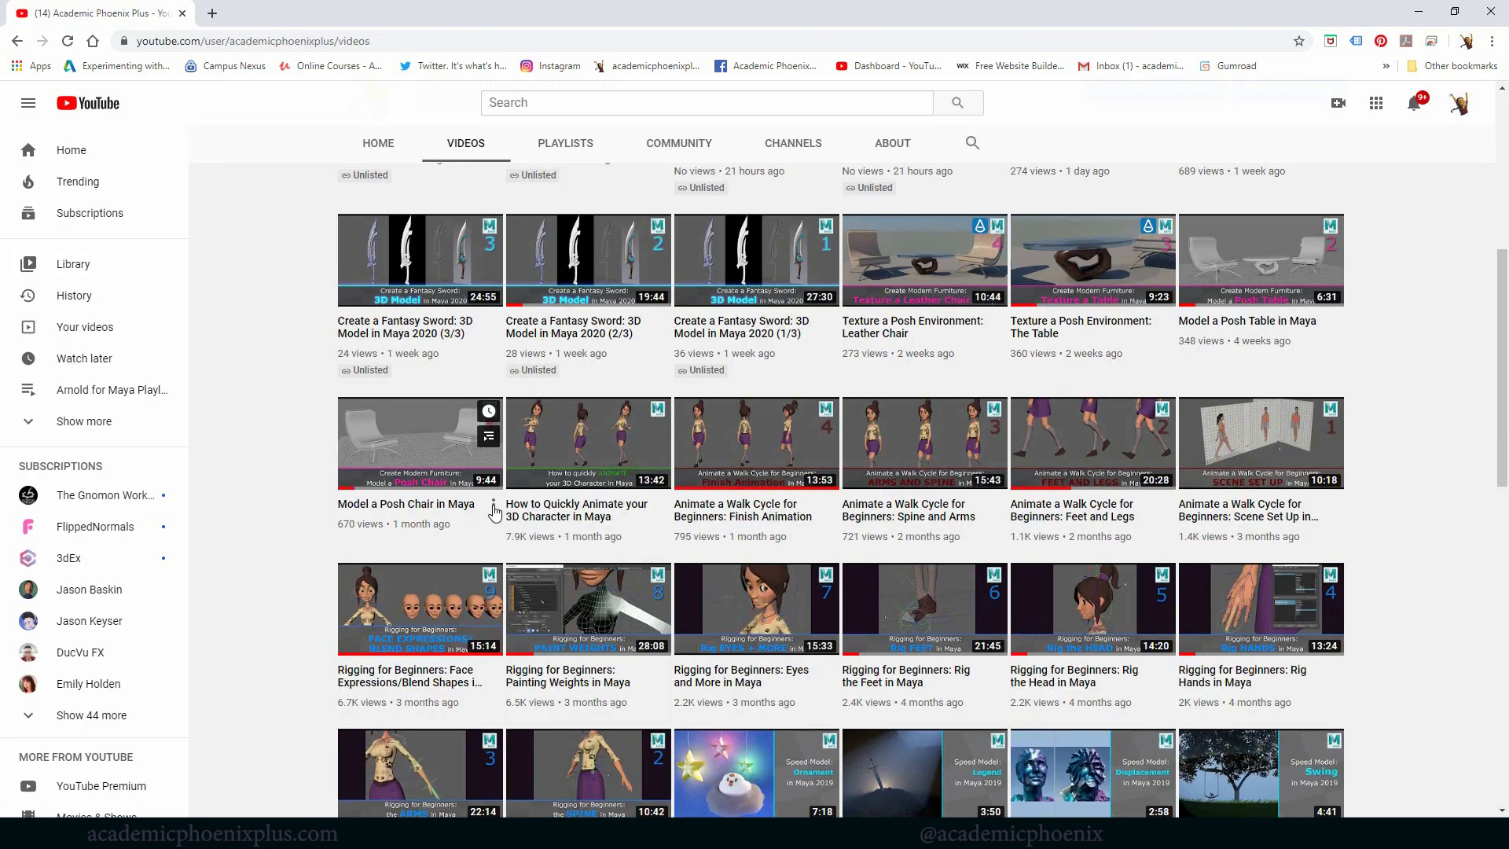
Switch to YouTube, open the channel's "Model a Posh Chair in Maya" video and copy its share link.
{"action": "left_click", "coordinate": [493, 504]}
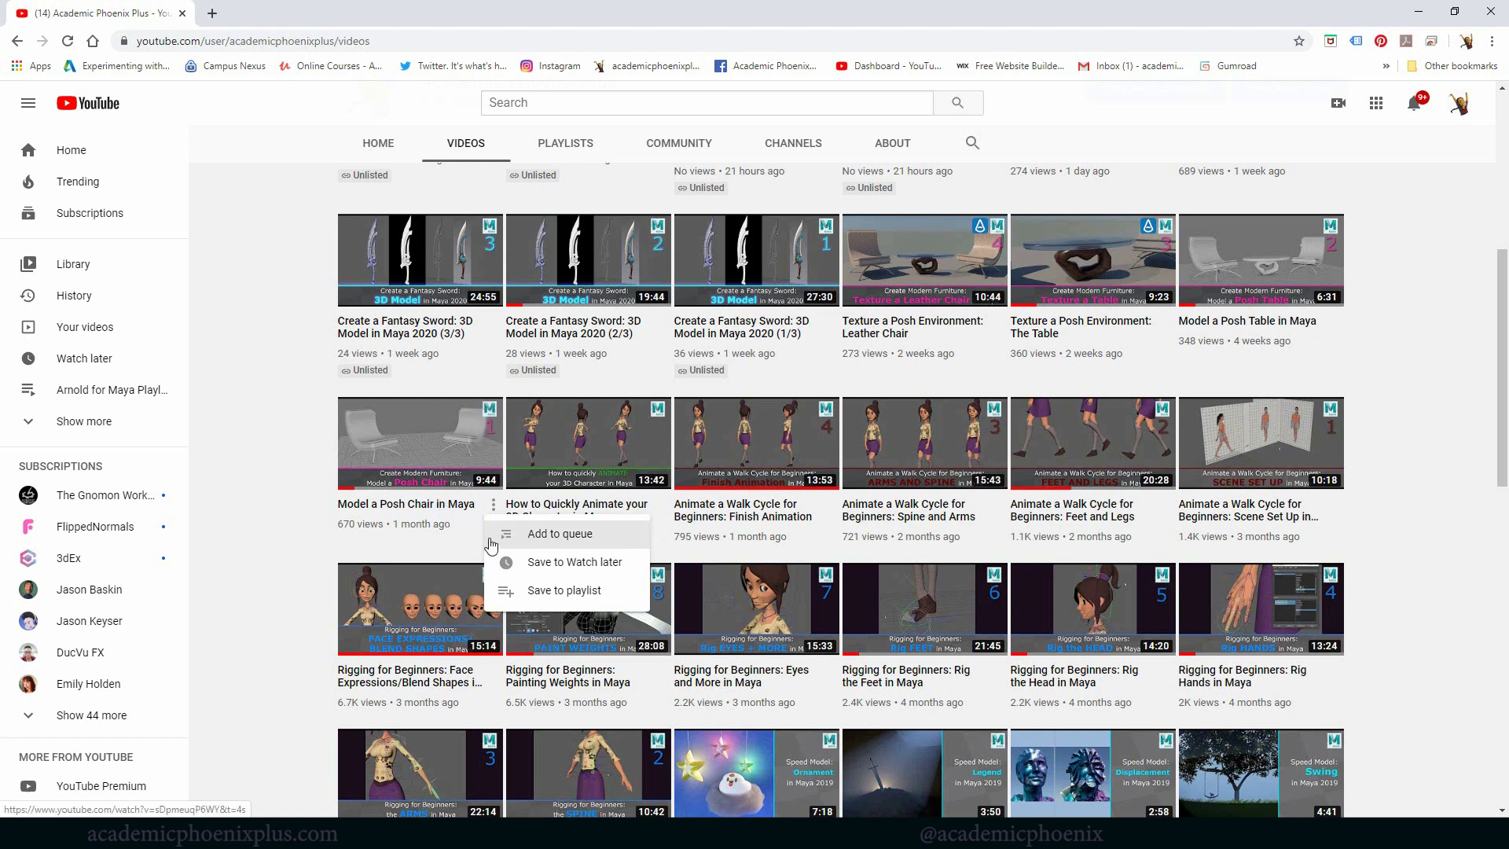
{"action": "left_click", "coordinate": [410, 507]}
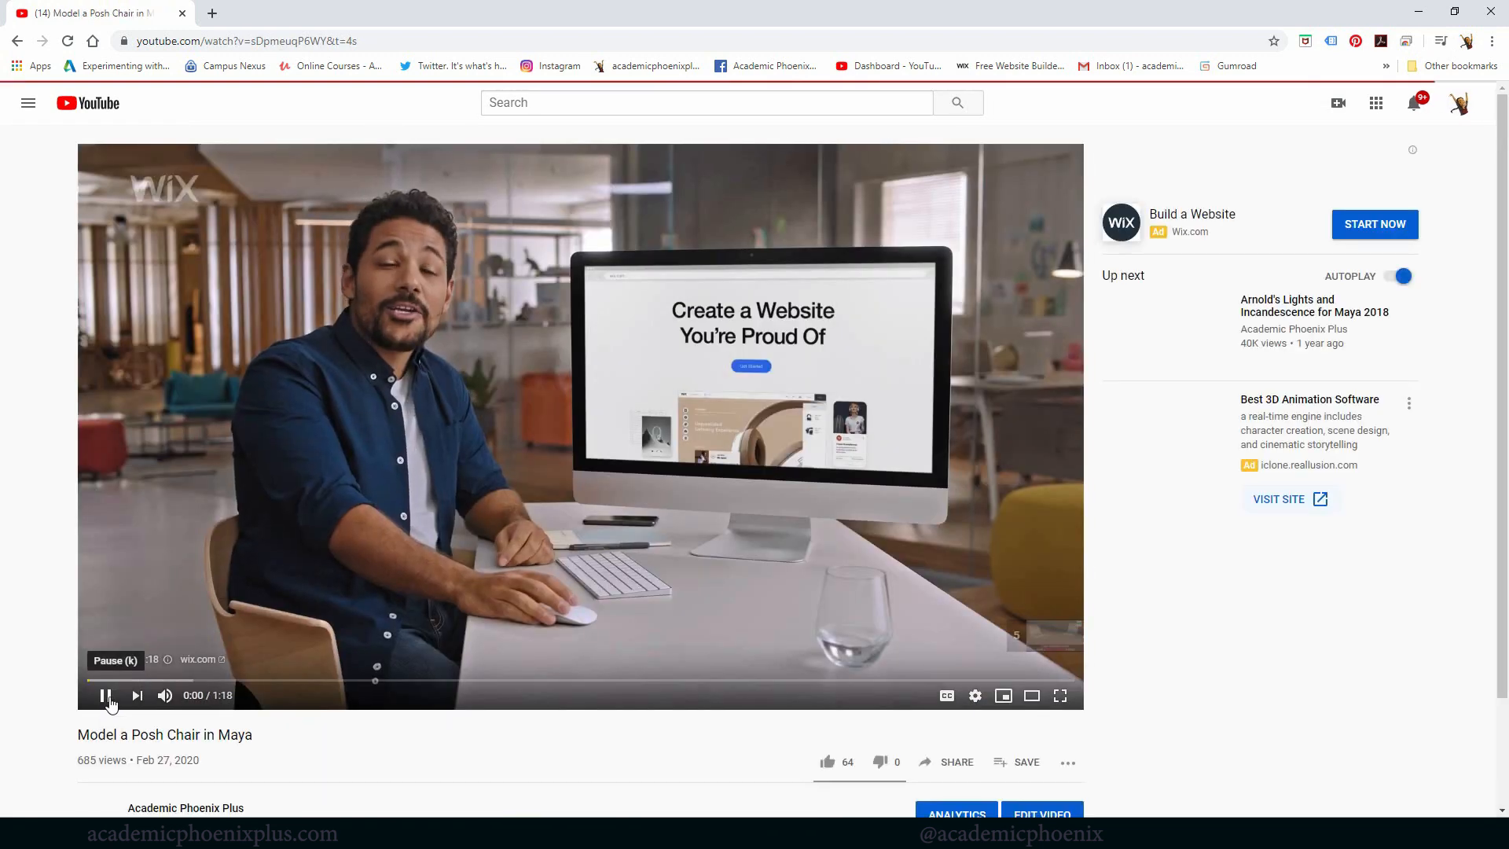
{"action": "left_click", "coordinate": [107, 699]}
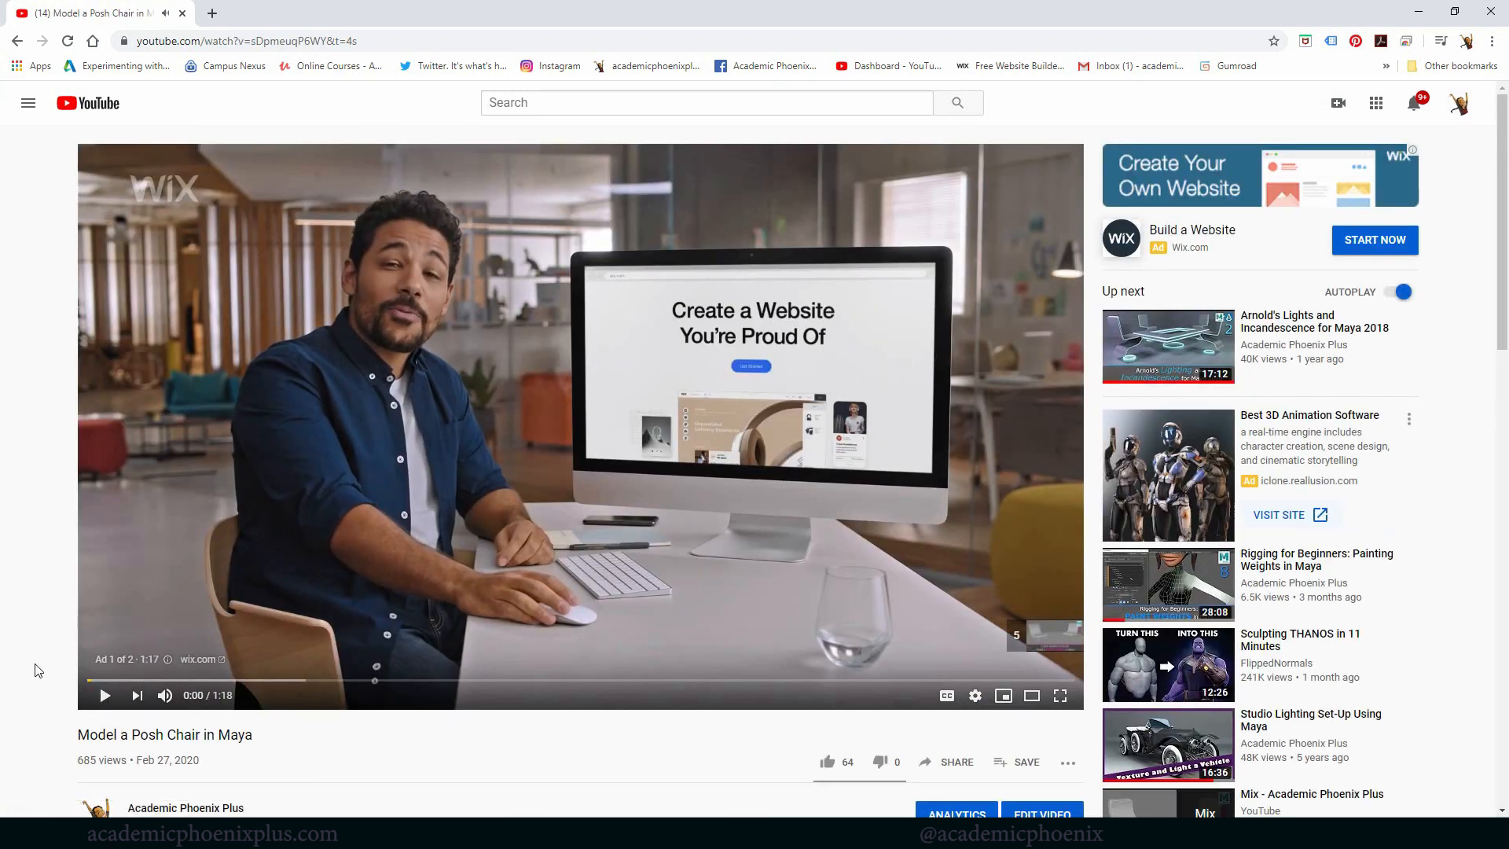
{"action": "left_click", "coordinate": [104, 695]}
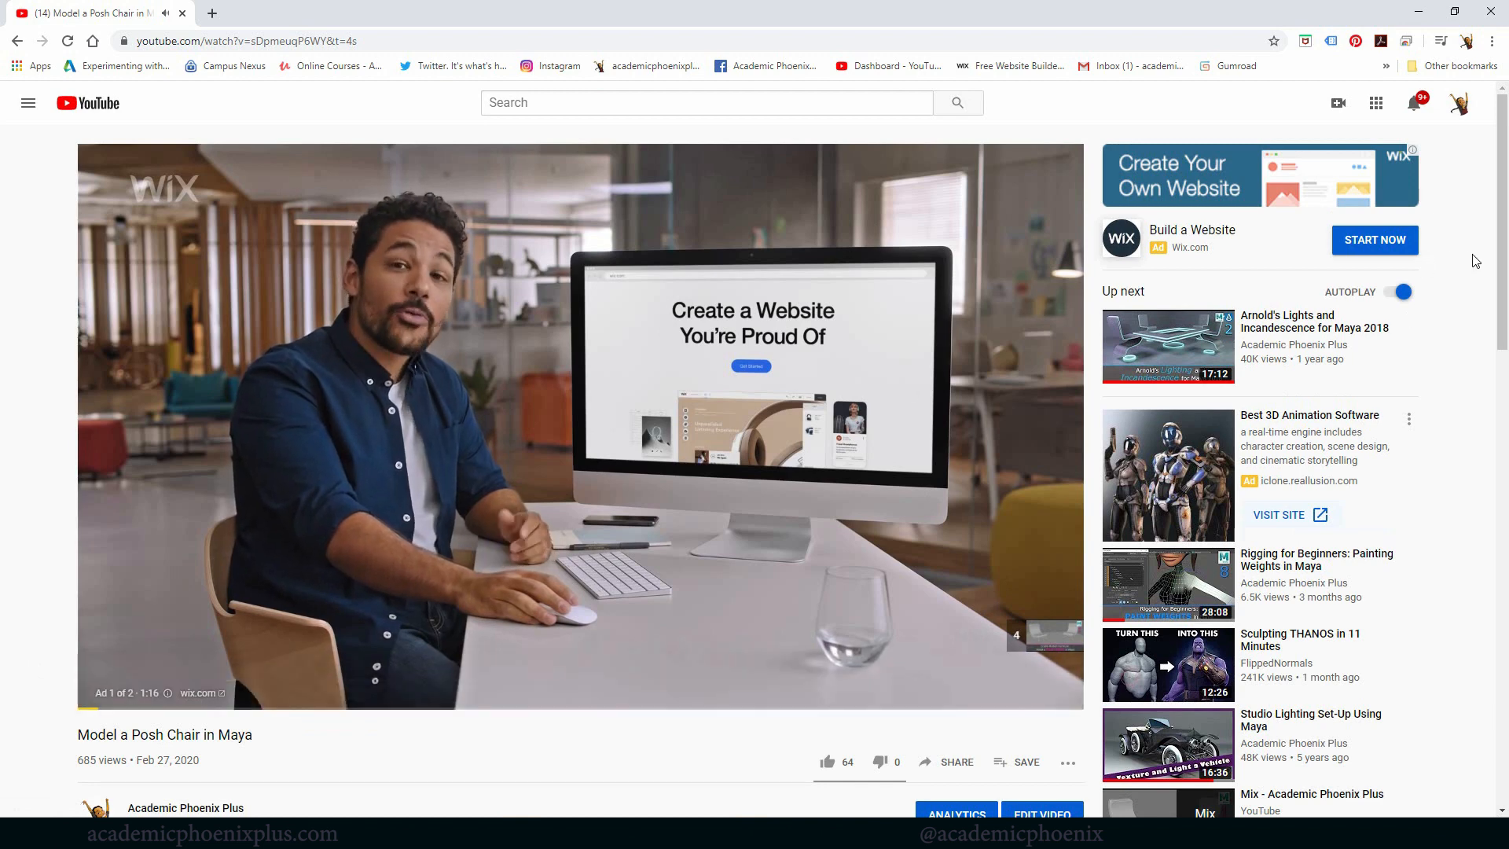
{"action": "scroll", "coordinate": [1476, 261], "scroll_direction": "down", "scroll_amount": 2}
{"action": "left_click", "coordinate": [953, 614]}
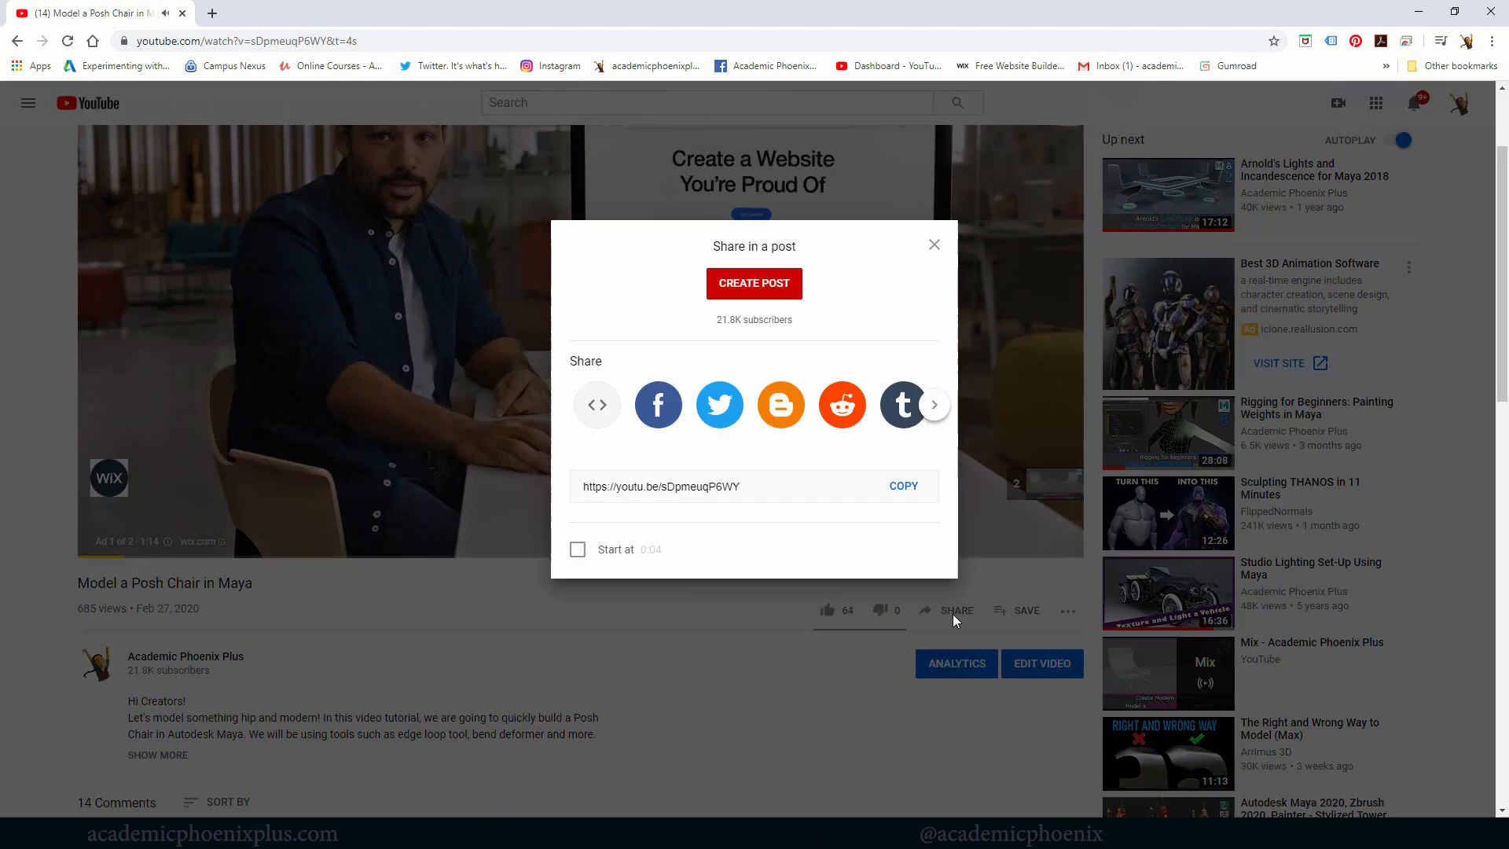
{"action": "left_click", "coordinate": [904, 536]}
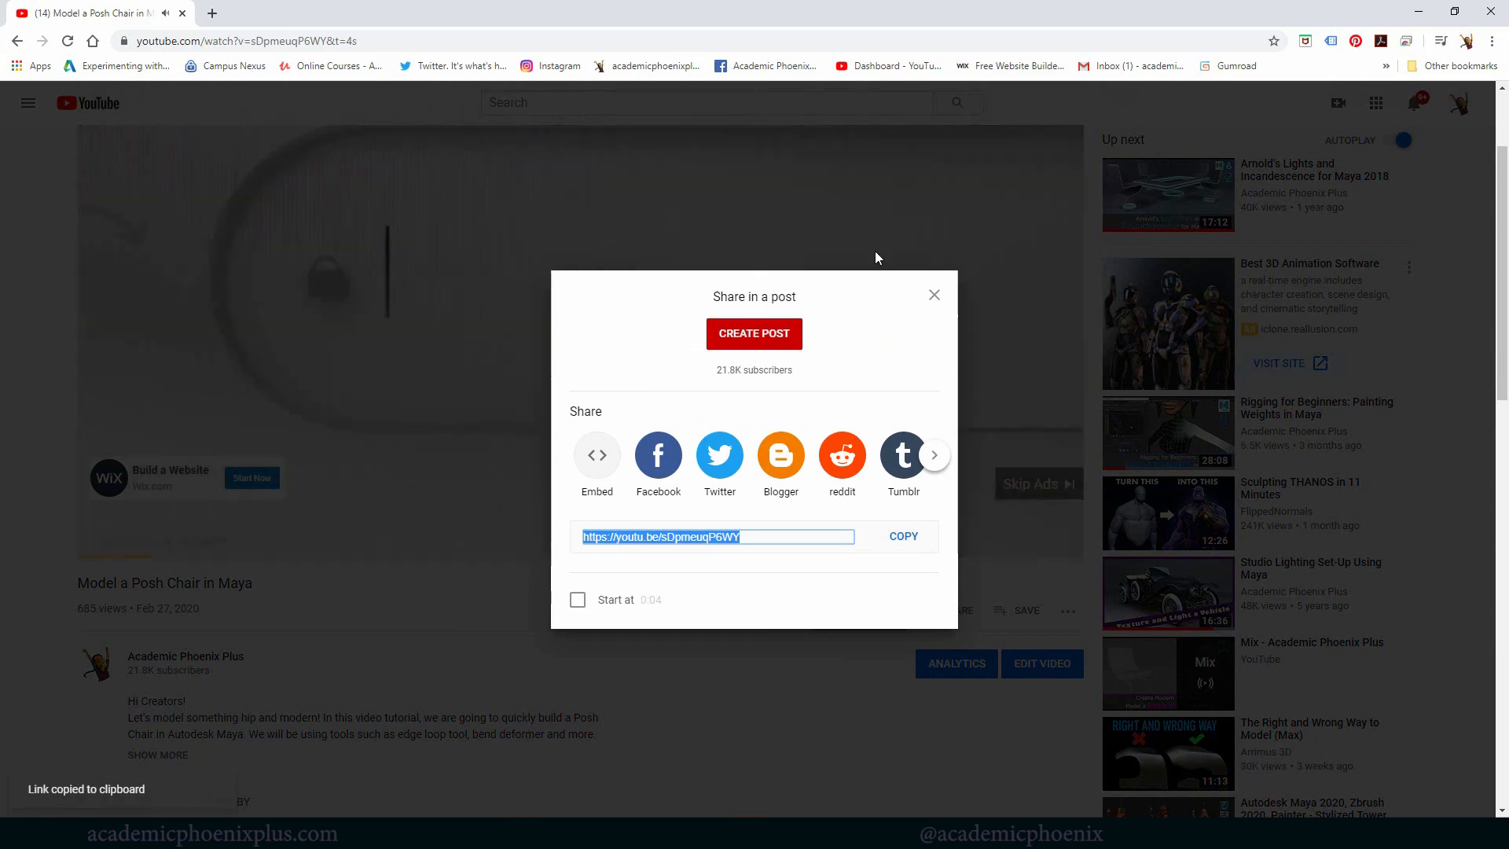
Close the share dialog, skip the ad, pause the chair video and switch back to the Wix editor.
{"action": "left_click", "coordinate": [935, 295]}
{"action": "left_click", "coordinate": [1036, 483]}
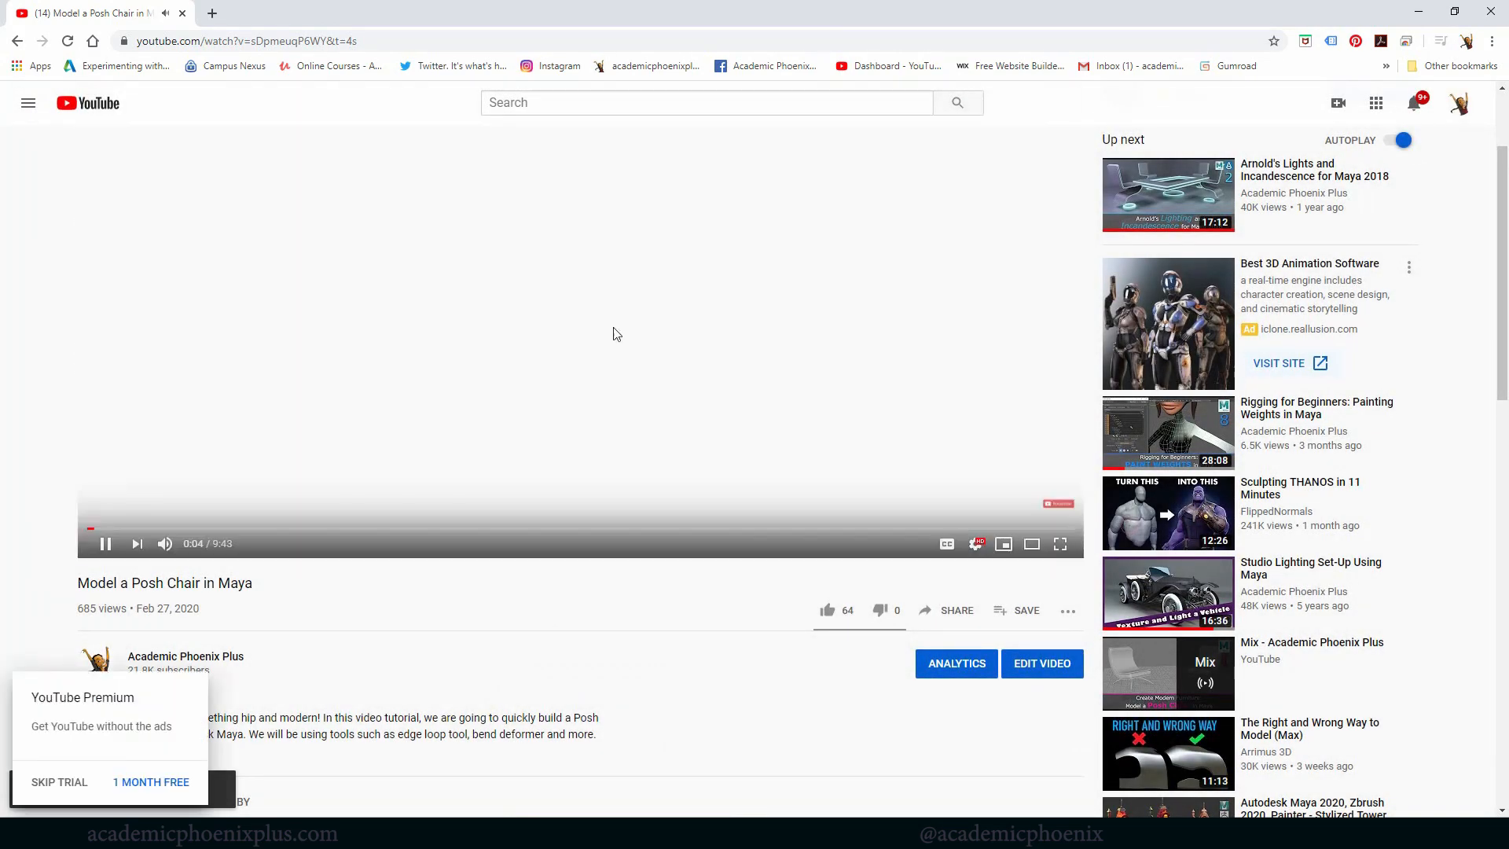
{"action": "left_click", "coordinate": [105, 544]}
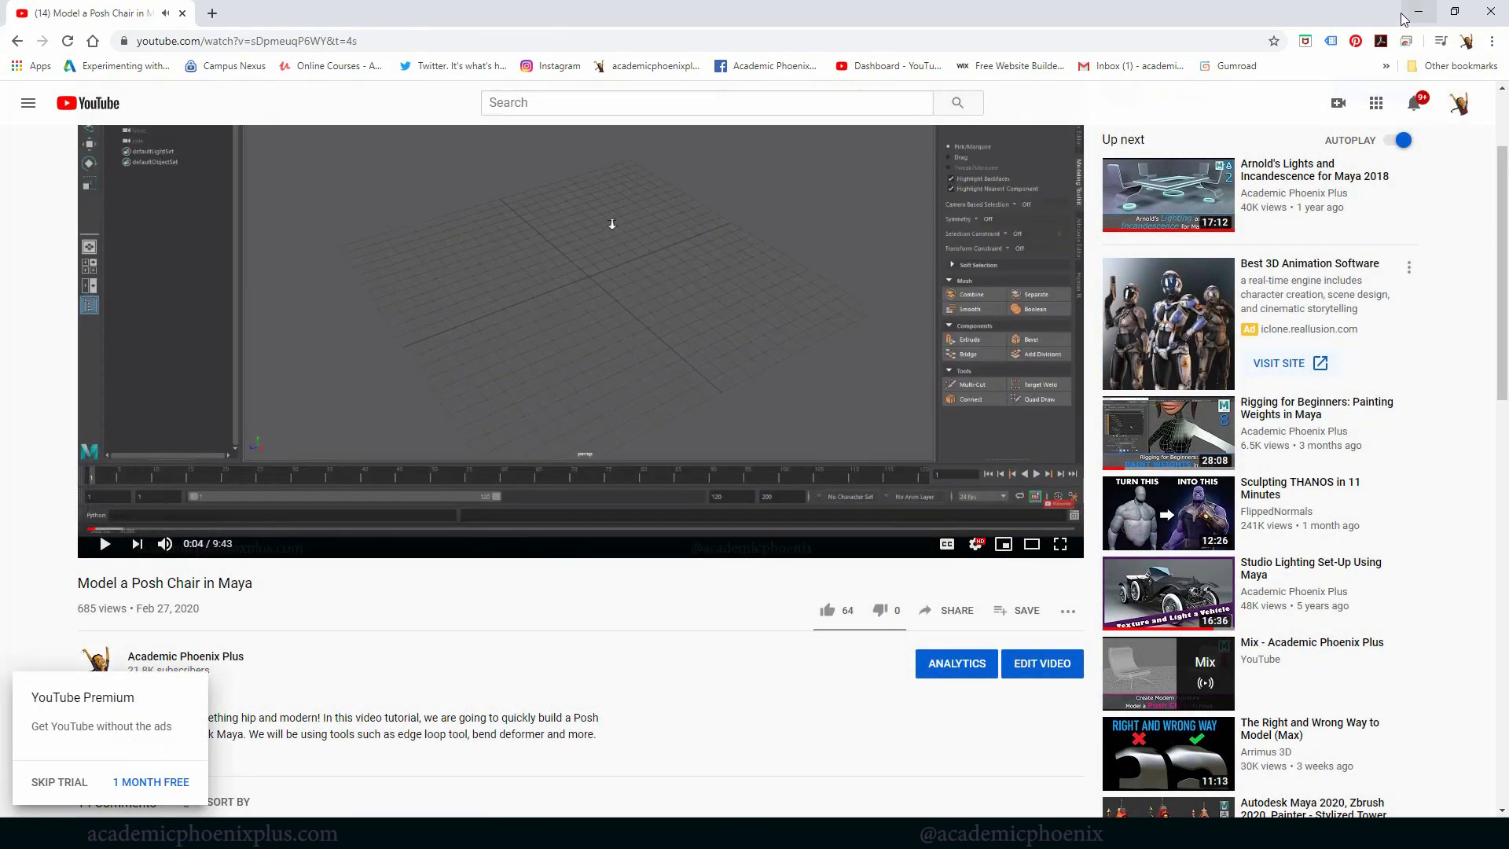
{"action": "left_click", "coordinate": [1405, 14]}
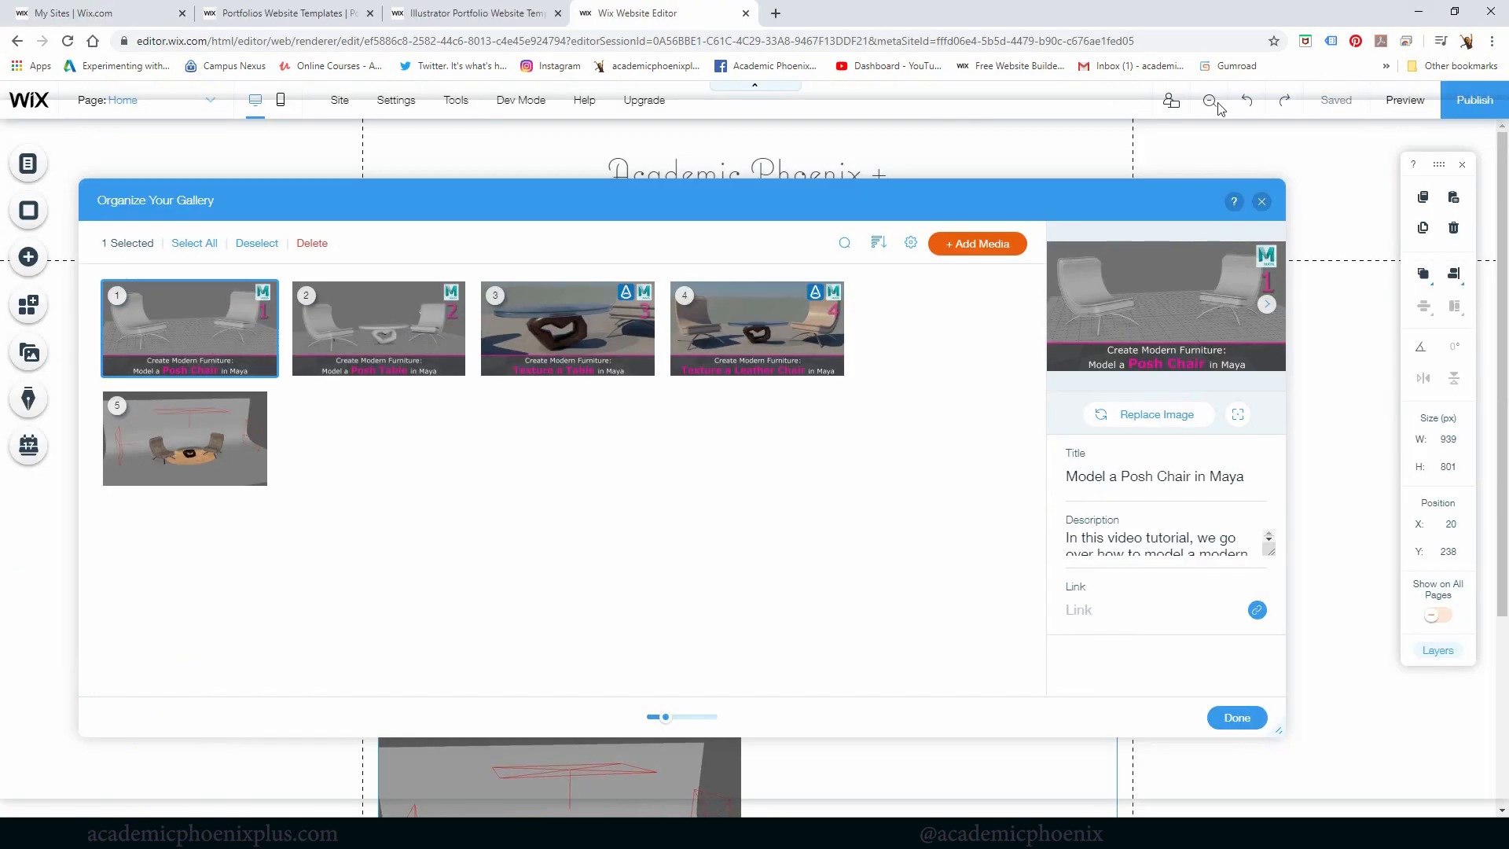
{"action": "left_click", "coordinate": [1127, 619]}
{"action": "left_click", "coordinate": [646, 380]}
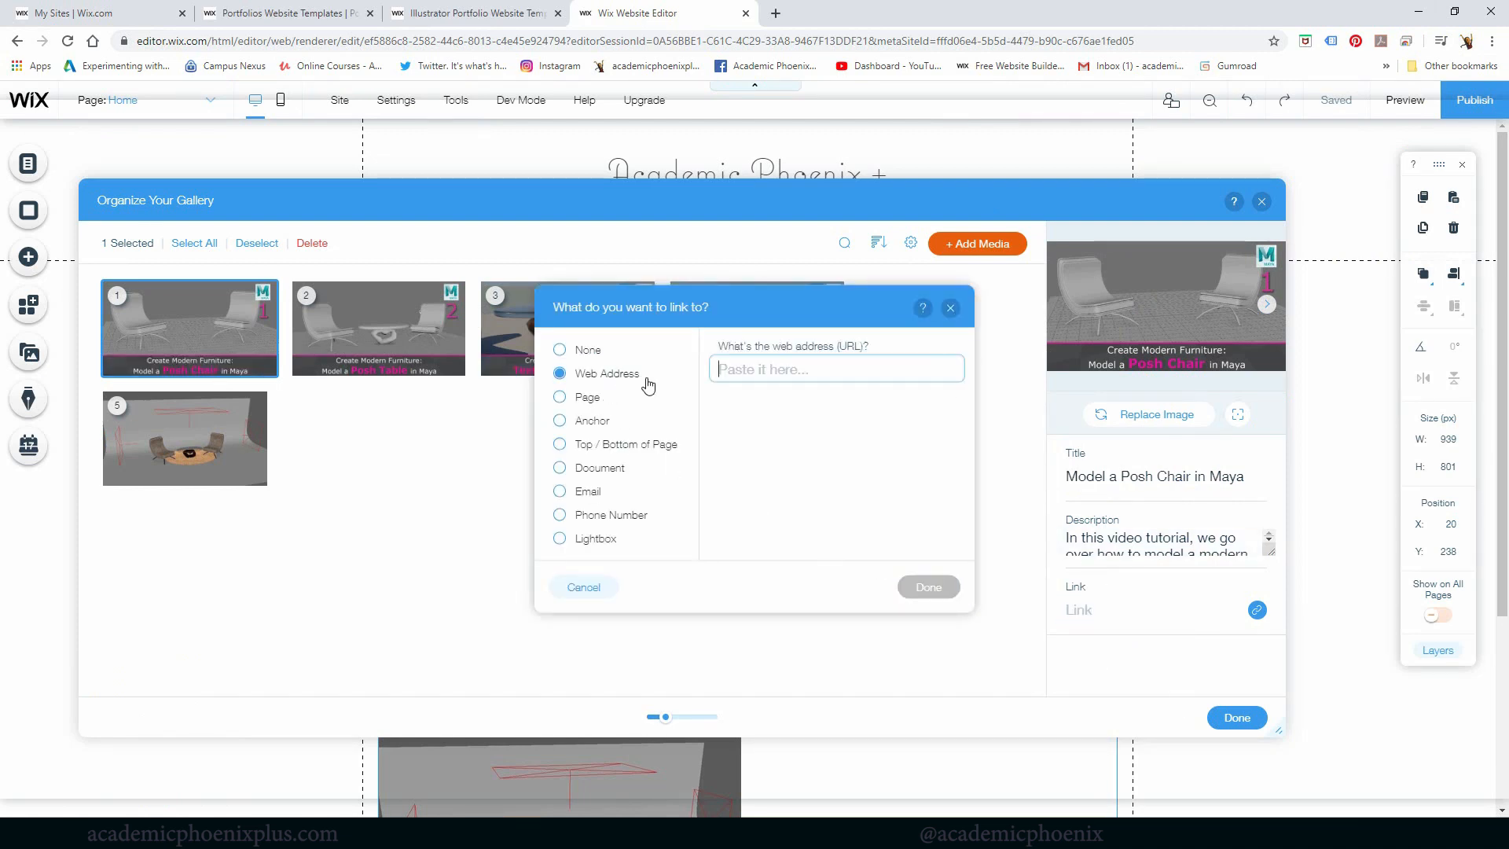
{"action": "key", "text": "ctrl+v"}
{"action": "left_click", "coordinate": [926, 587]}
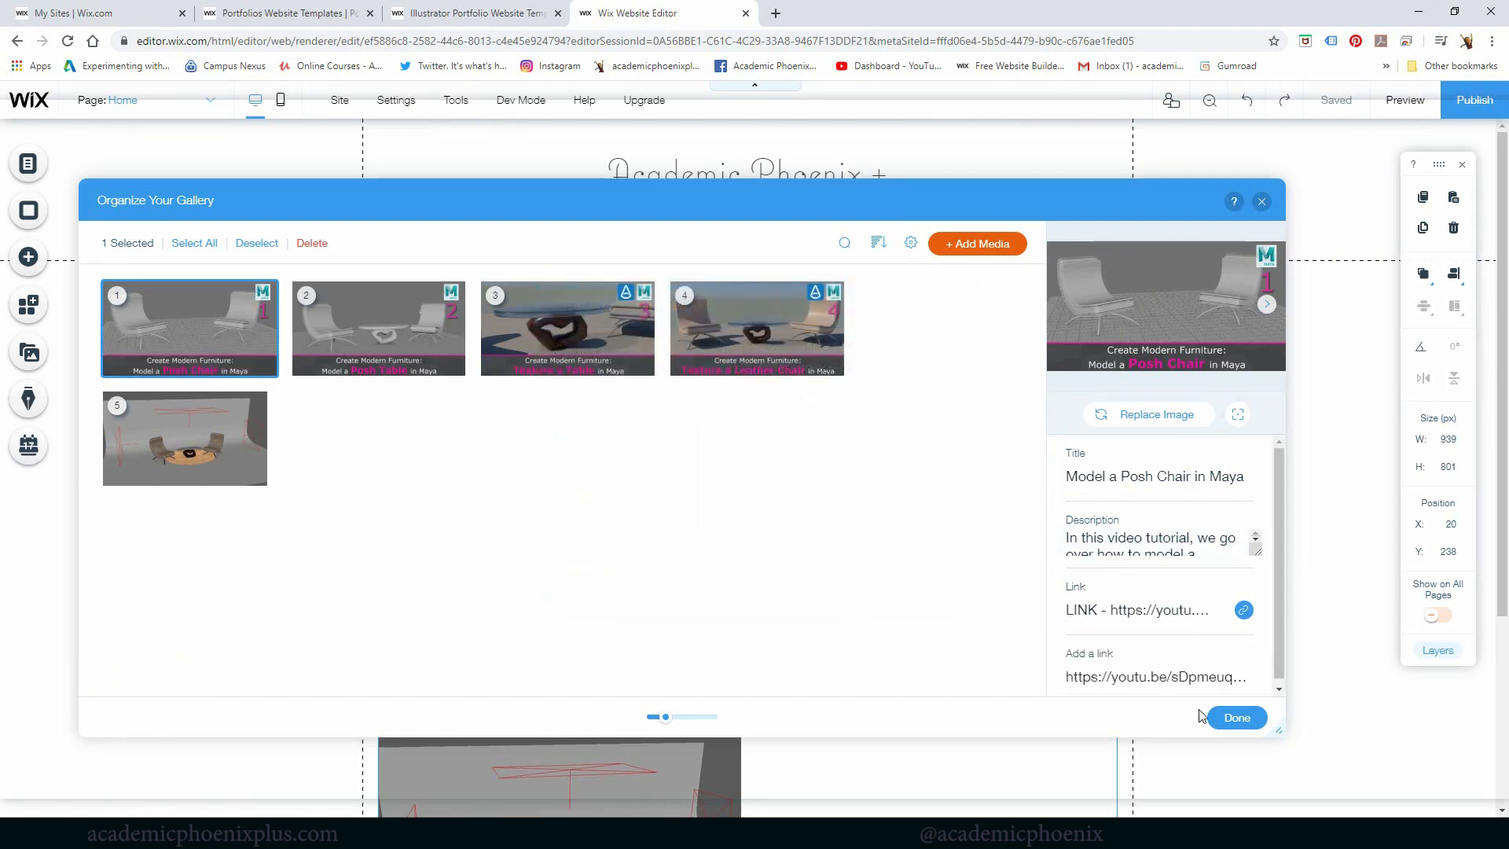
{"action": "left_click", "coordinate": [1237, 718]}
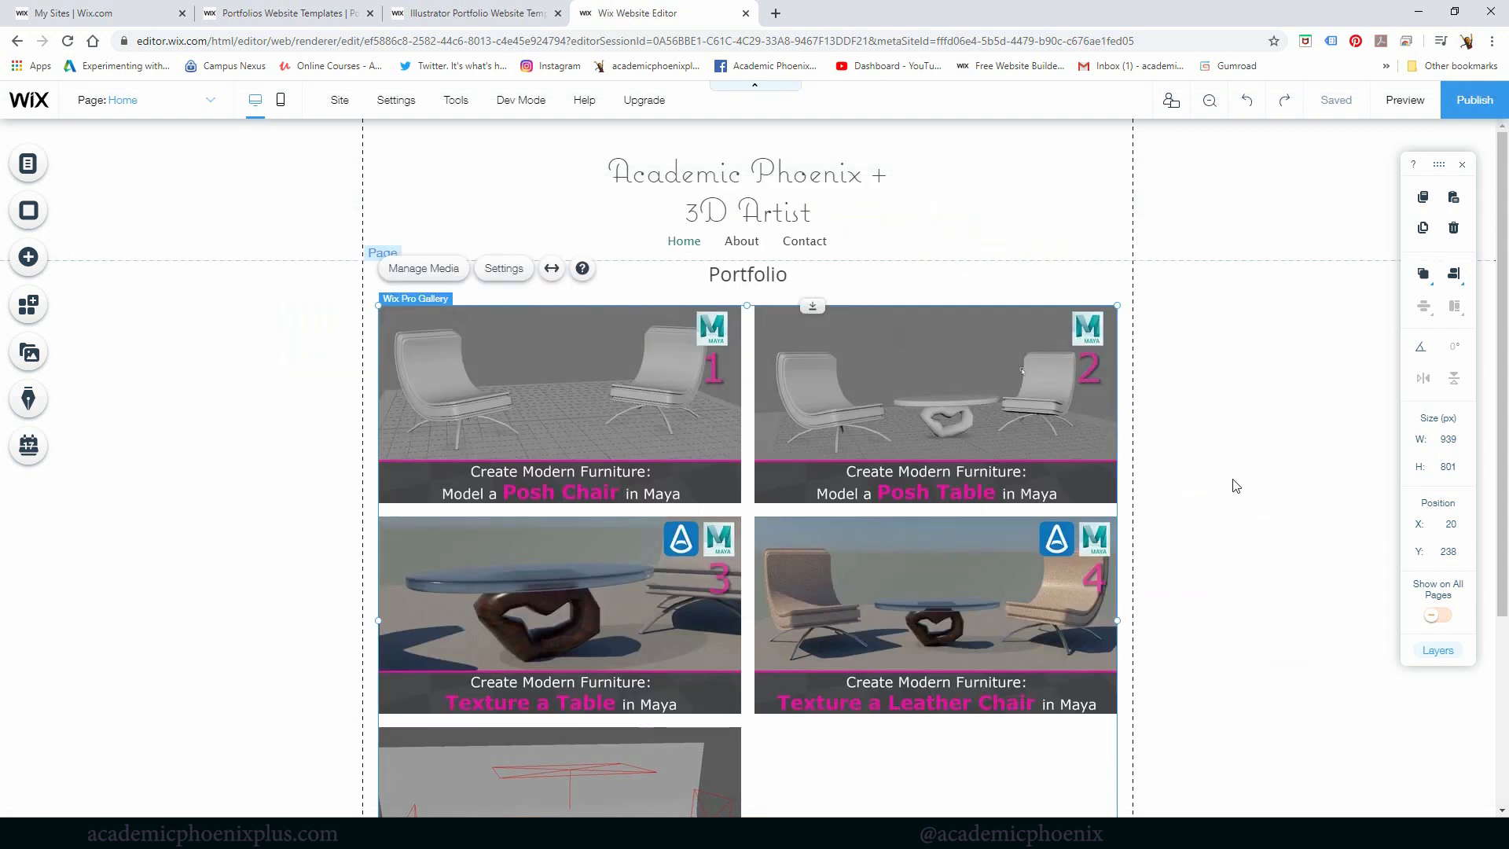
Preview the site, test the video link of the first gallery image and return to the editor.
{"action": "left_click", "coordinate": [1405, 100]}
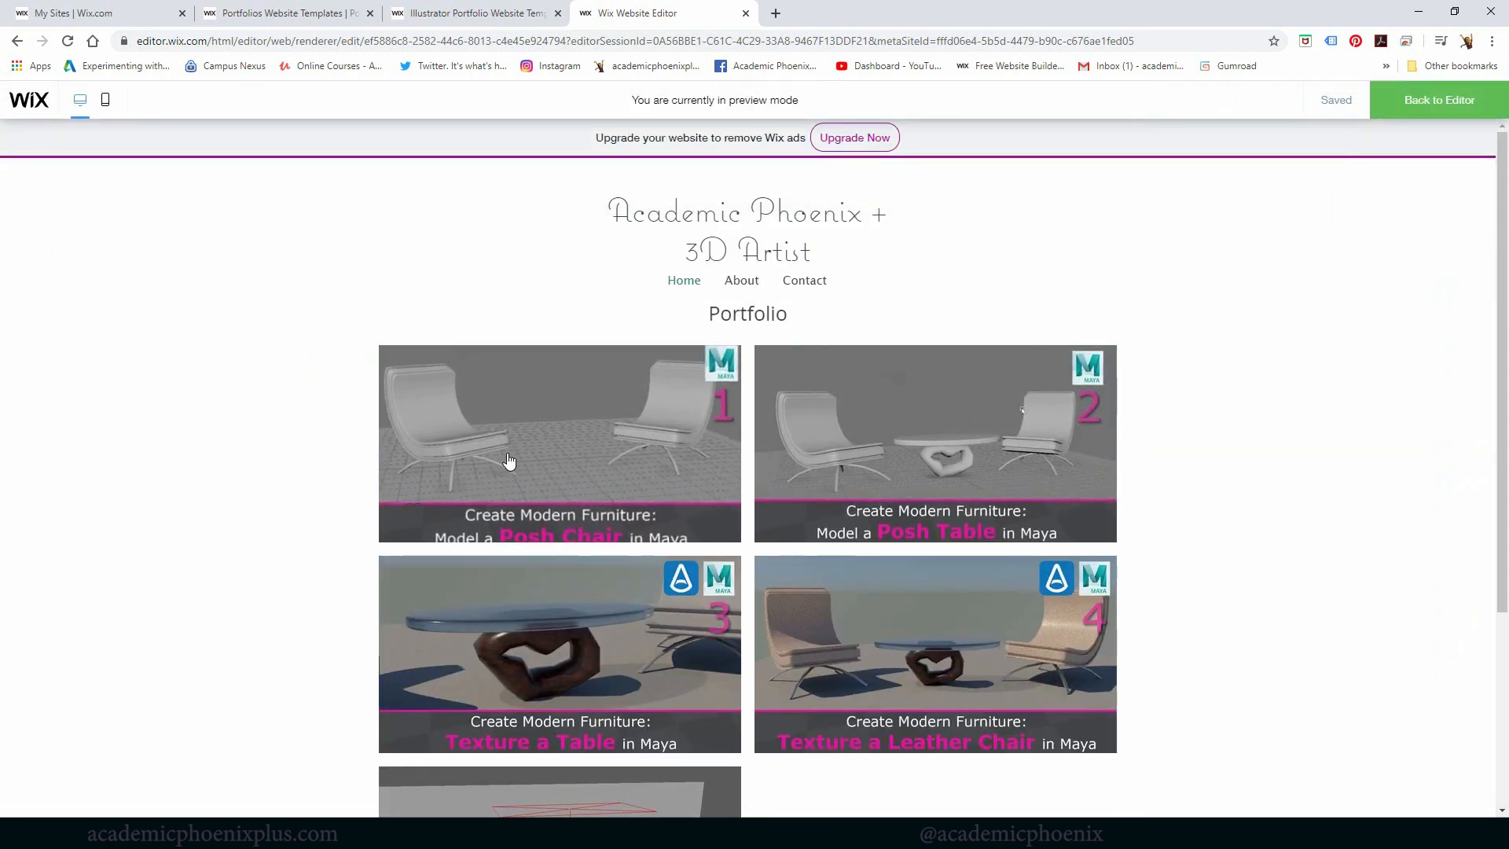
{"action": "left_click", "coordinate": [511, 460]}
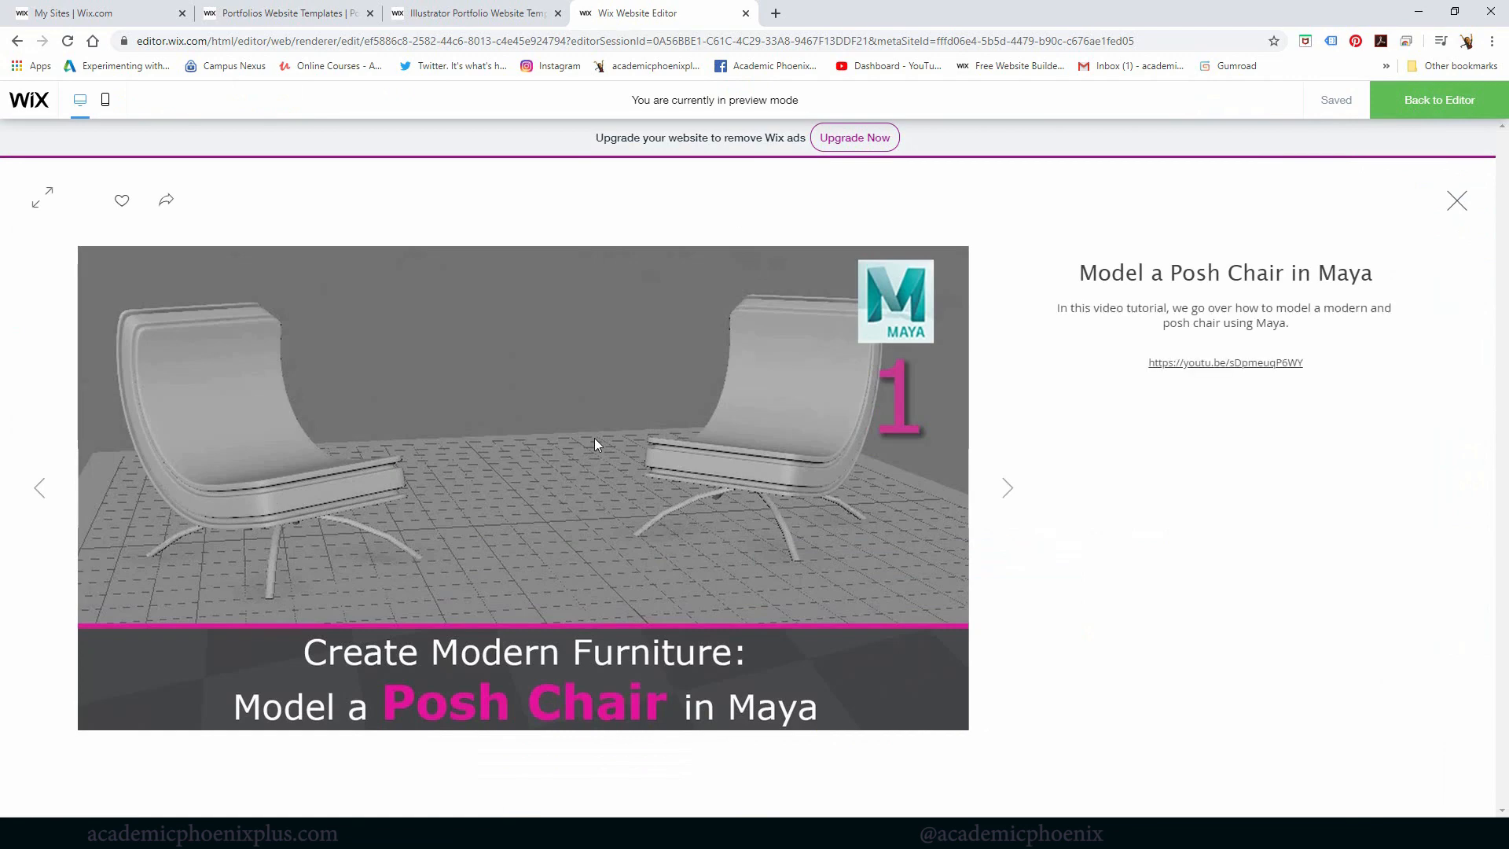
{"action": "left_click", "coordinate": [1267, 364]}
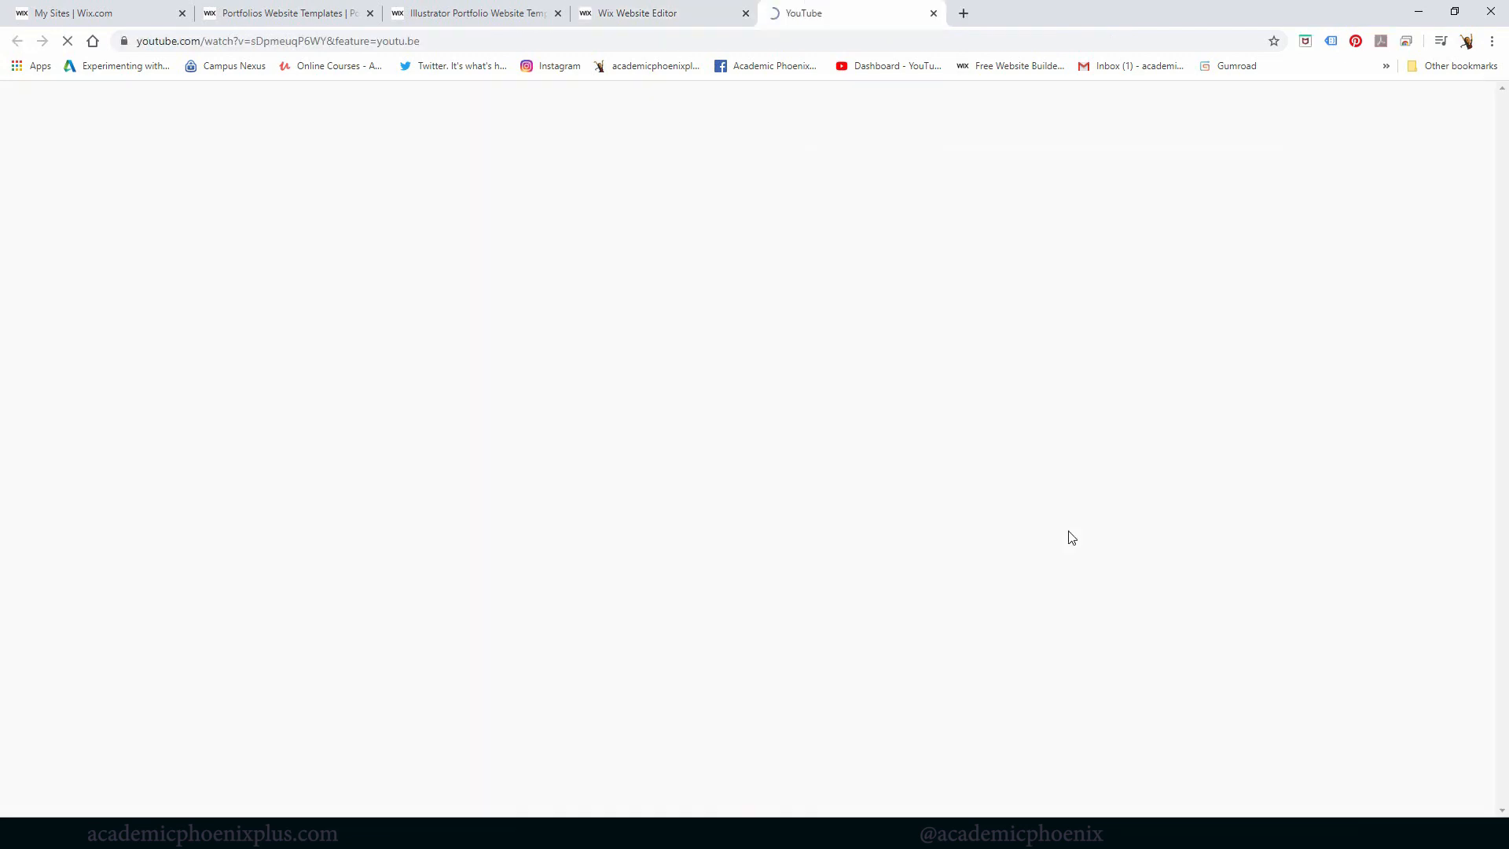
{"action": "left_click", "coordinate": [934, 13]}
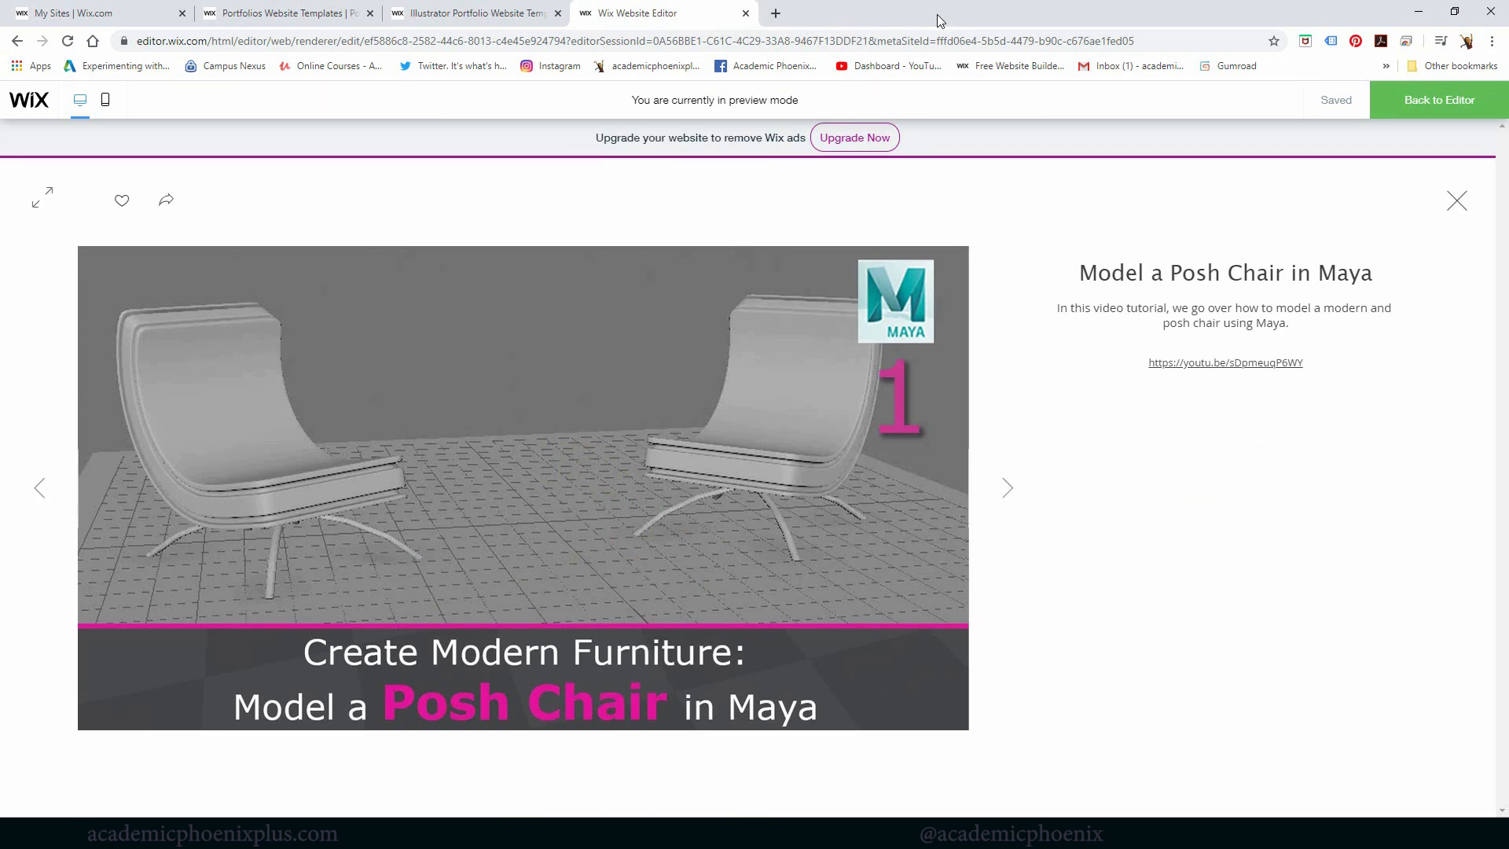
{"action": "left_click", "coordinate": [1460, 207]}
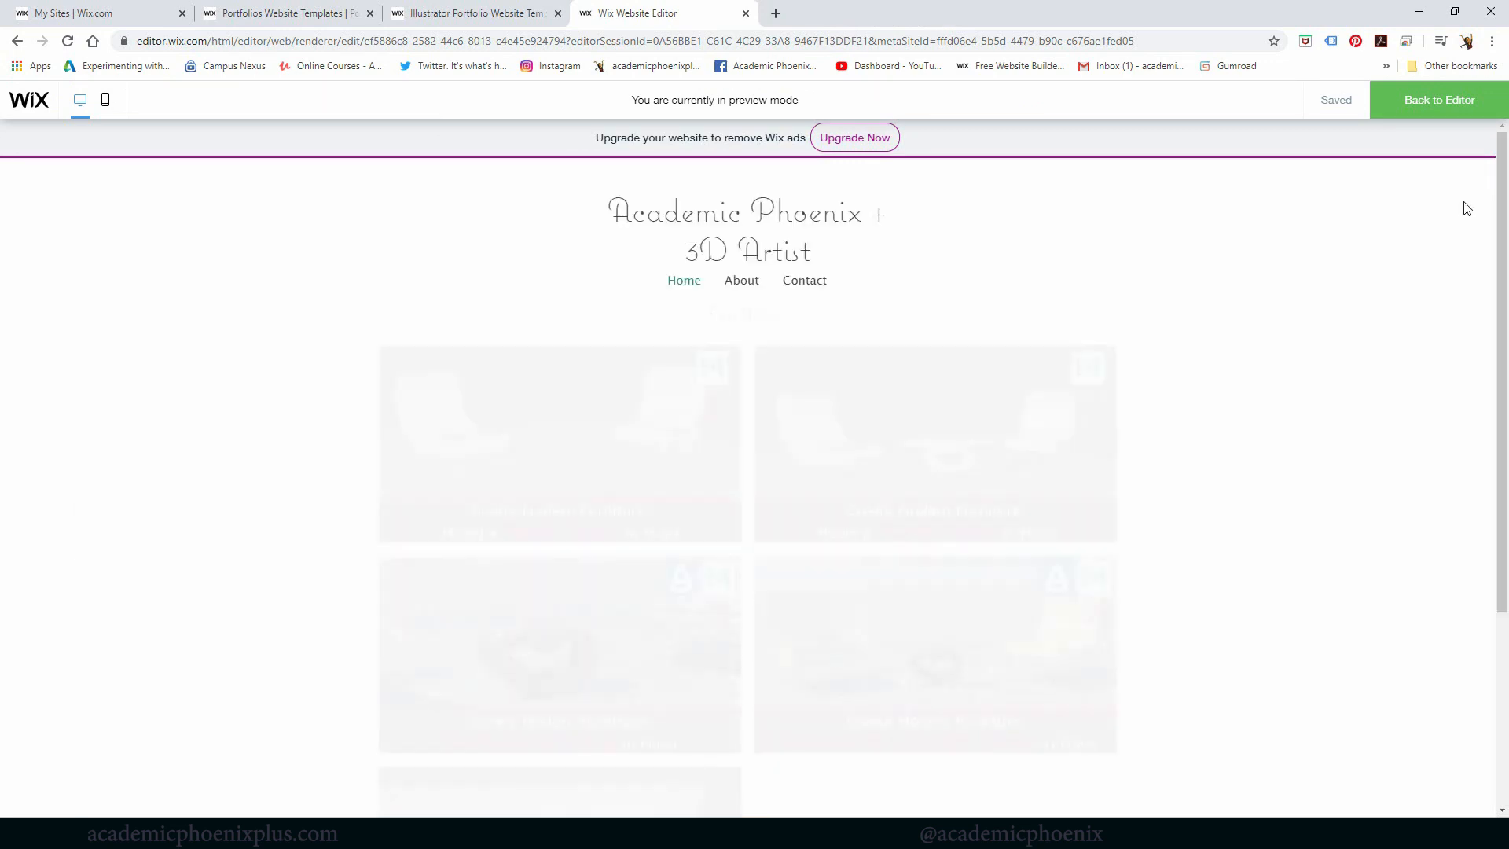
{"action": "left_click", "coordinate": [1440, 108]}
{"action": "left_click", "coordinate": [584, 345]}
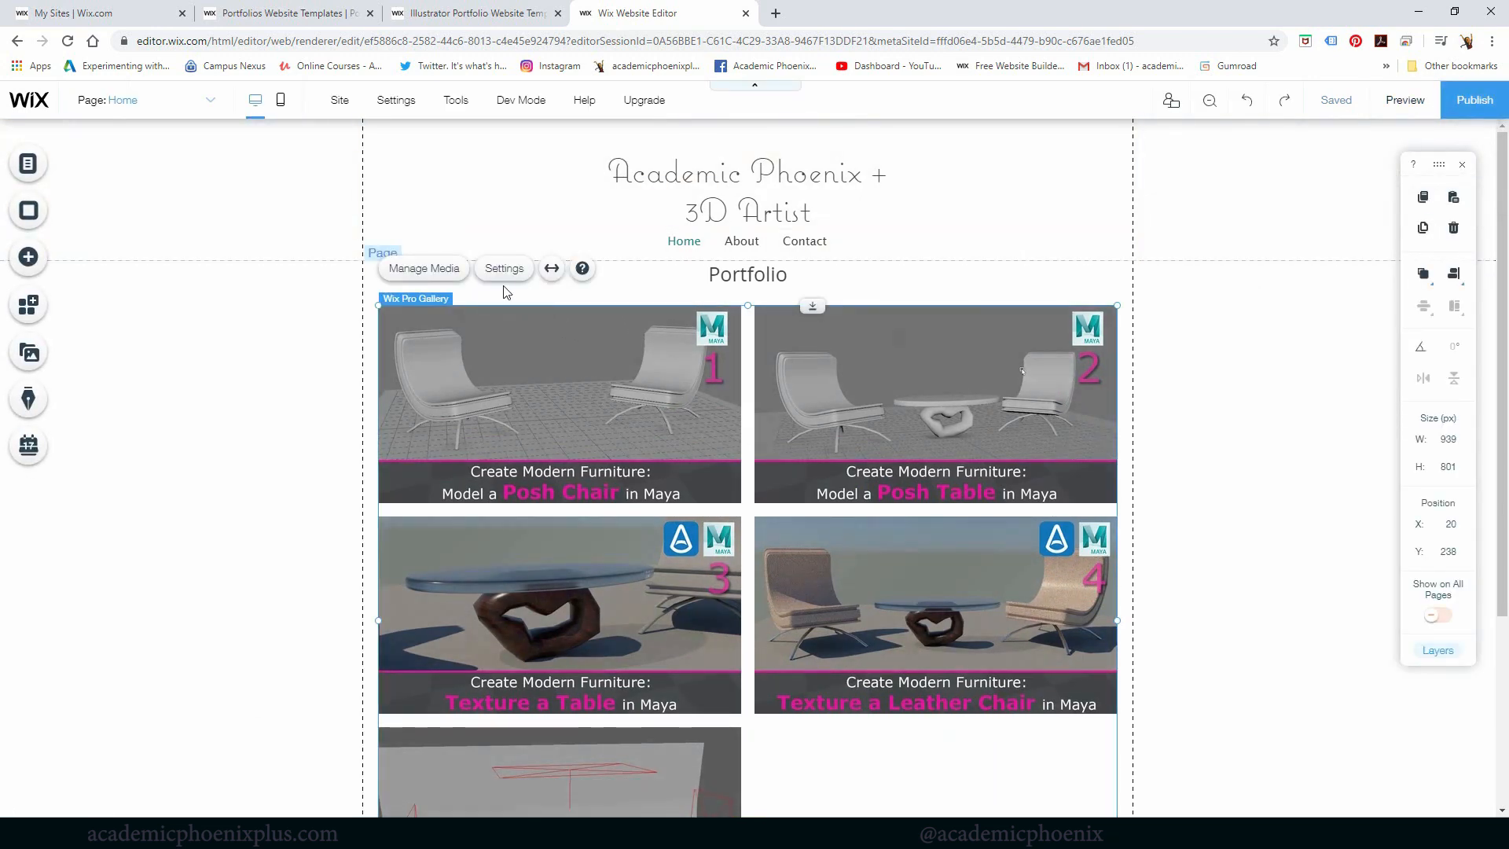
{"action": "left_click", "coordinate": [436, 271]}
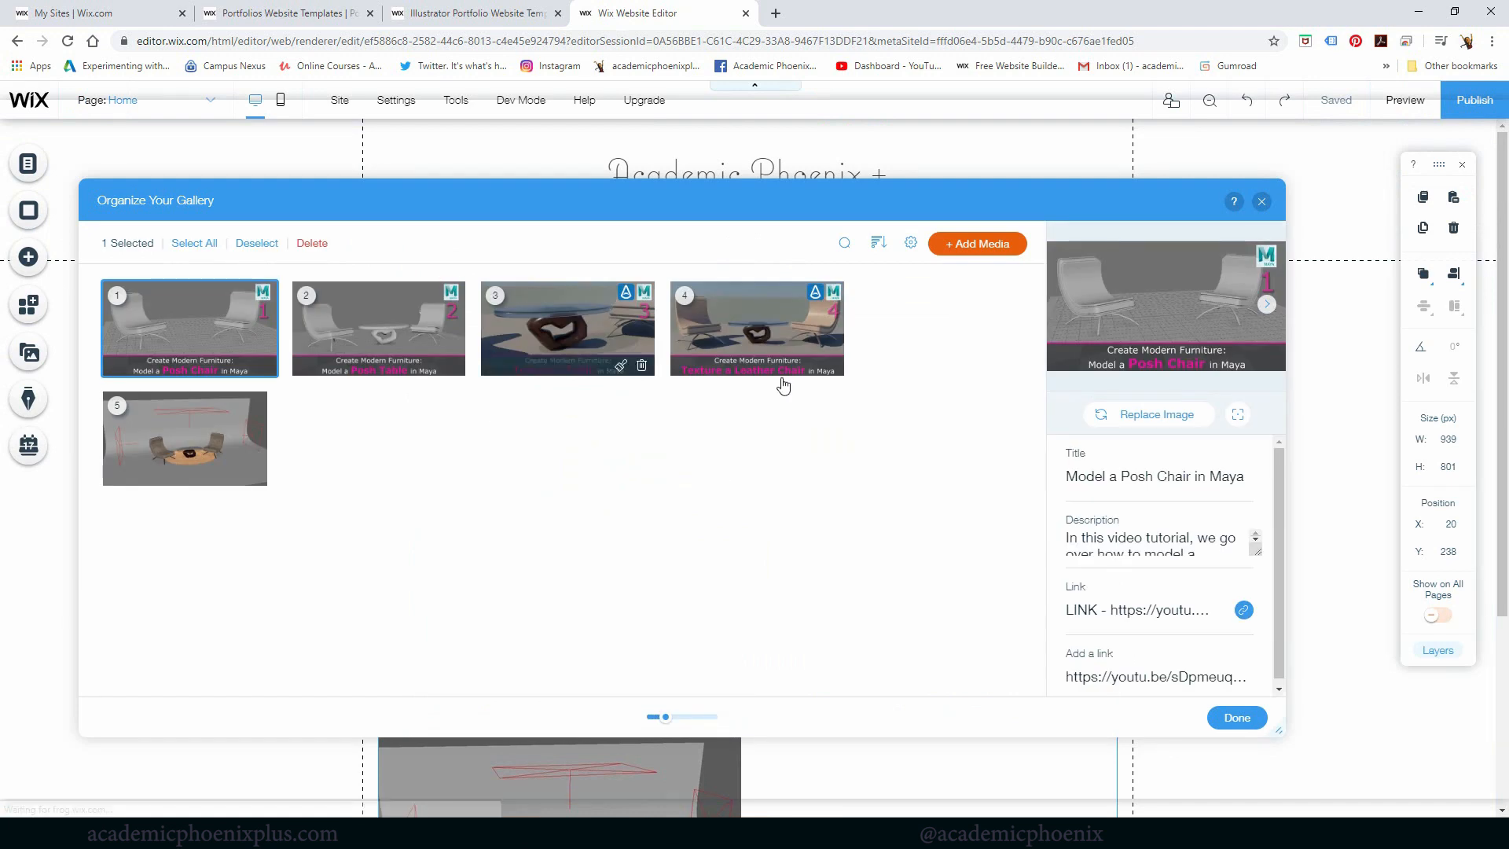
{"action": "left_click", "coordinate": [978, 244]}
{"action": "mouse_move", "coordinate": [959, 341]}
{"action": "left_click", "coordinate": [1092, 397]}
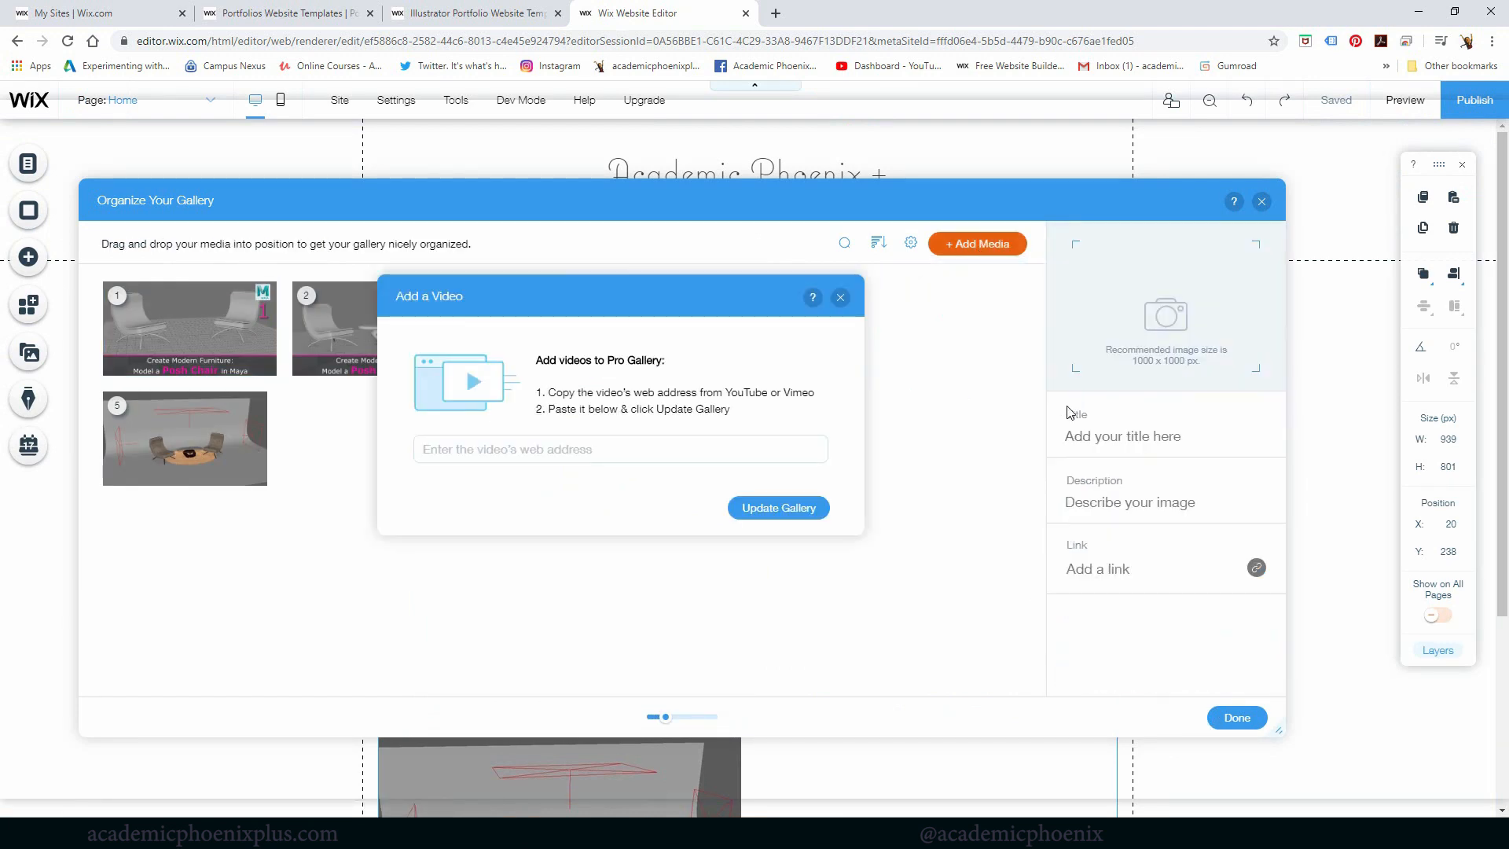
{"action": "left_click", "coordinate": [507, 455]}
{"action": "key", "text": "ctrl+v"}
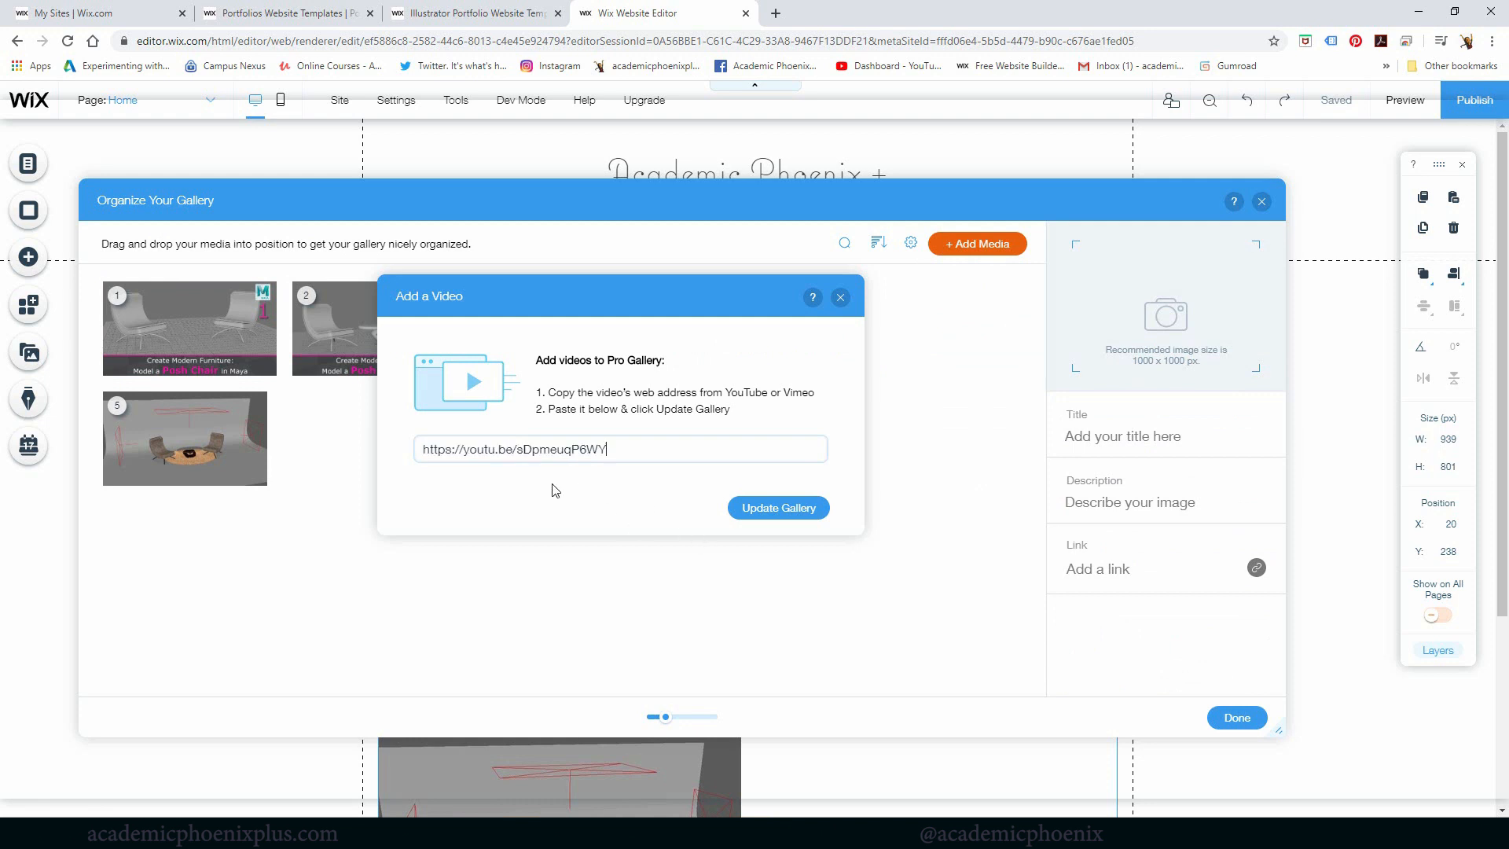
{"action": "left_click", "coordinate": [788, 511]}
{"action": "left_click", "coordinate": [791, 511]}
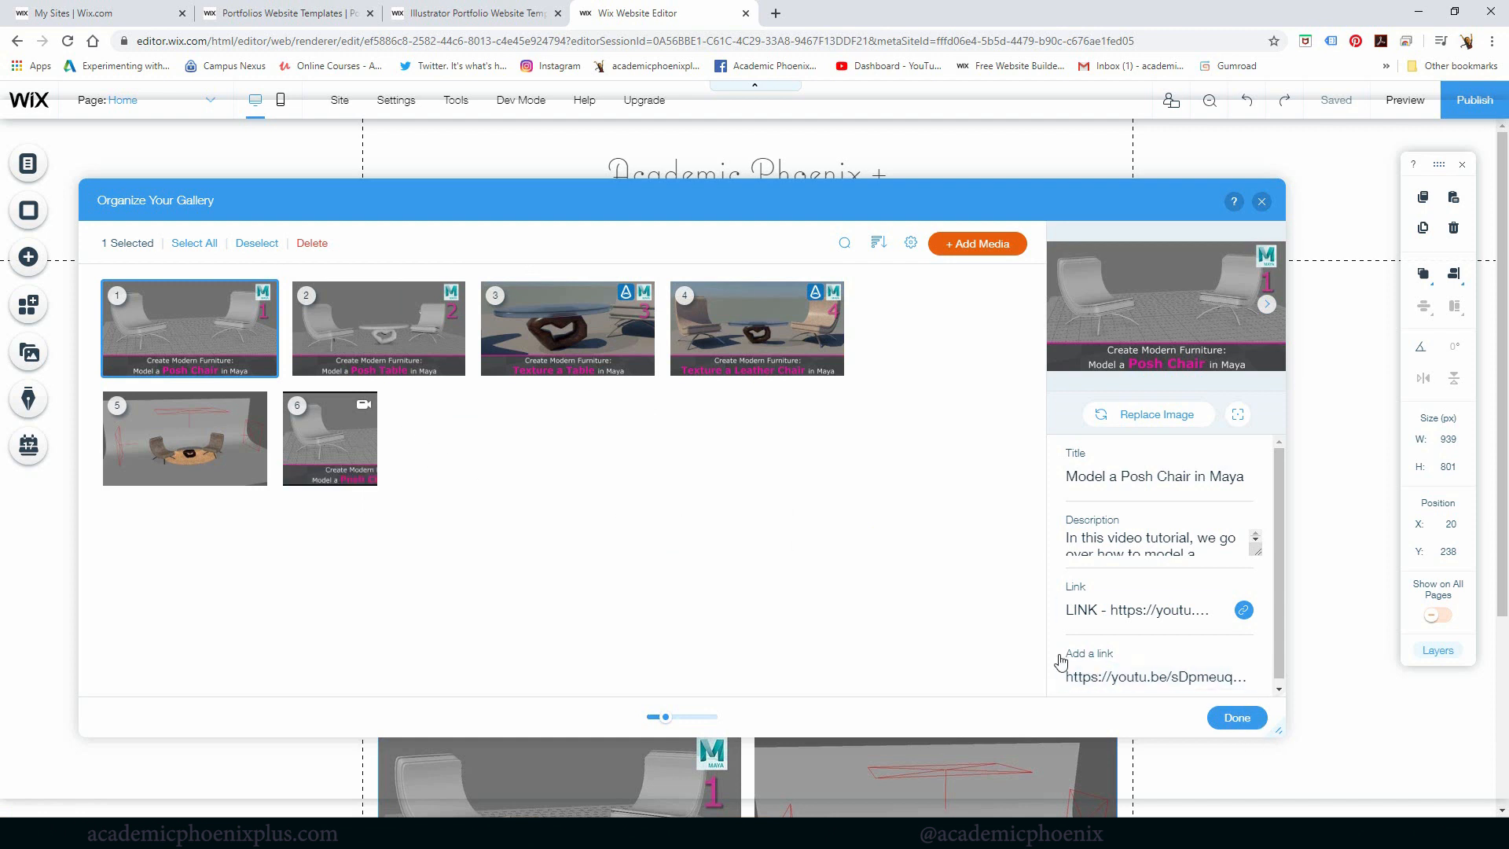
Title the gallery's new video item "Video of Episode 1" and save the gallery.
{"action": "left_click", "coordinate": [319, 419]}
{"action": "left_click", "coordinate": [1155, 476]}
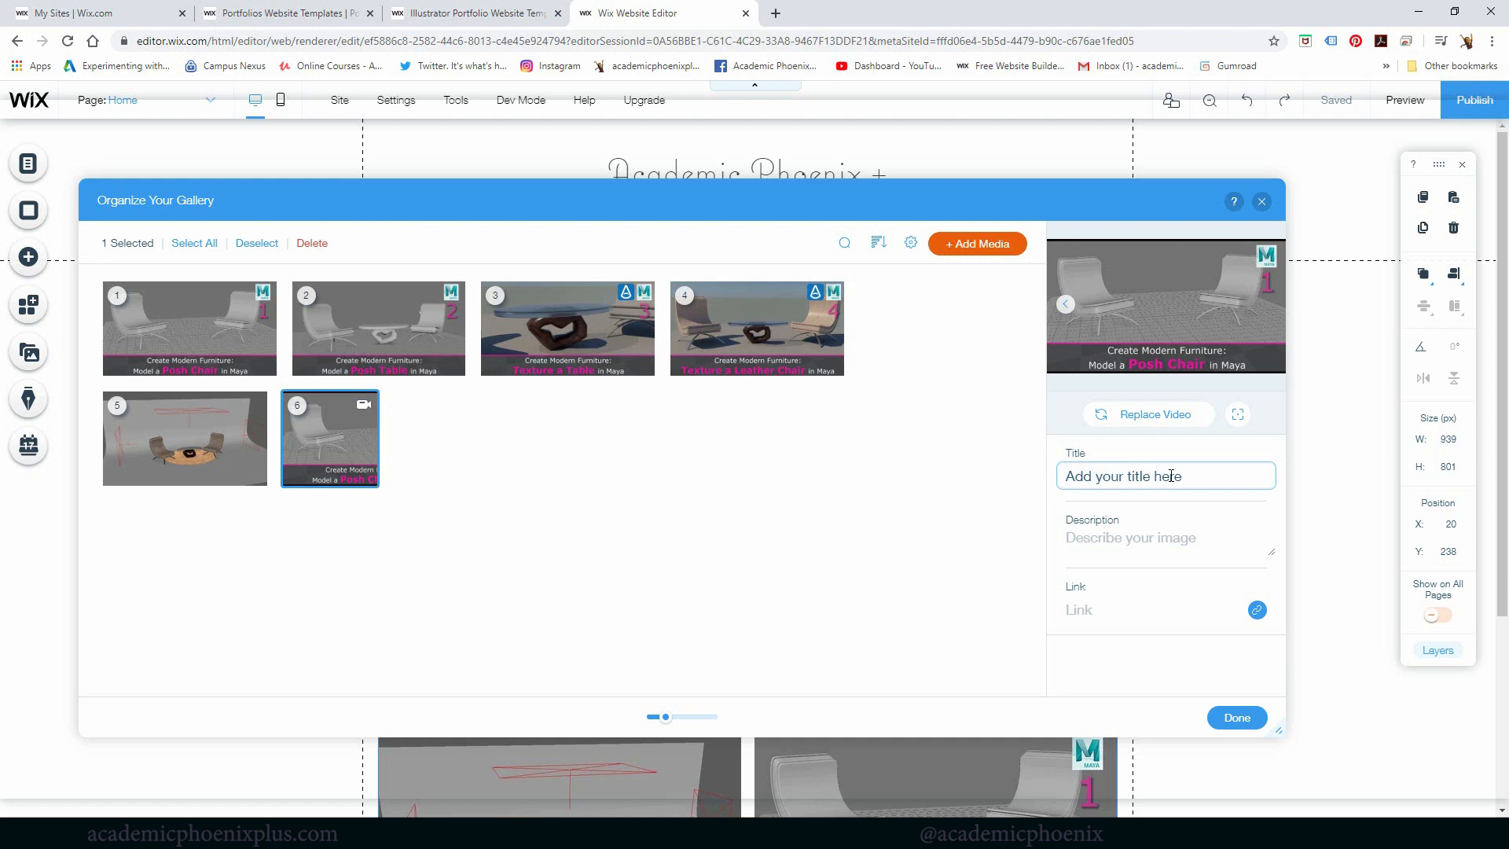
{"action": "type", "text": "Video of Episode 1"}
{"action": "key", "text": "Tab"}
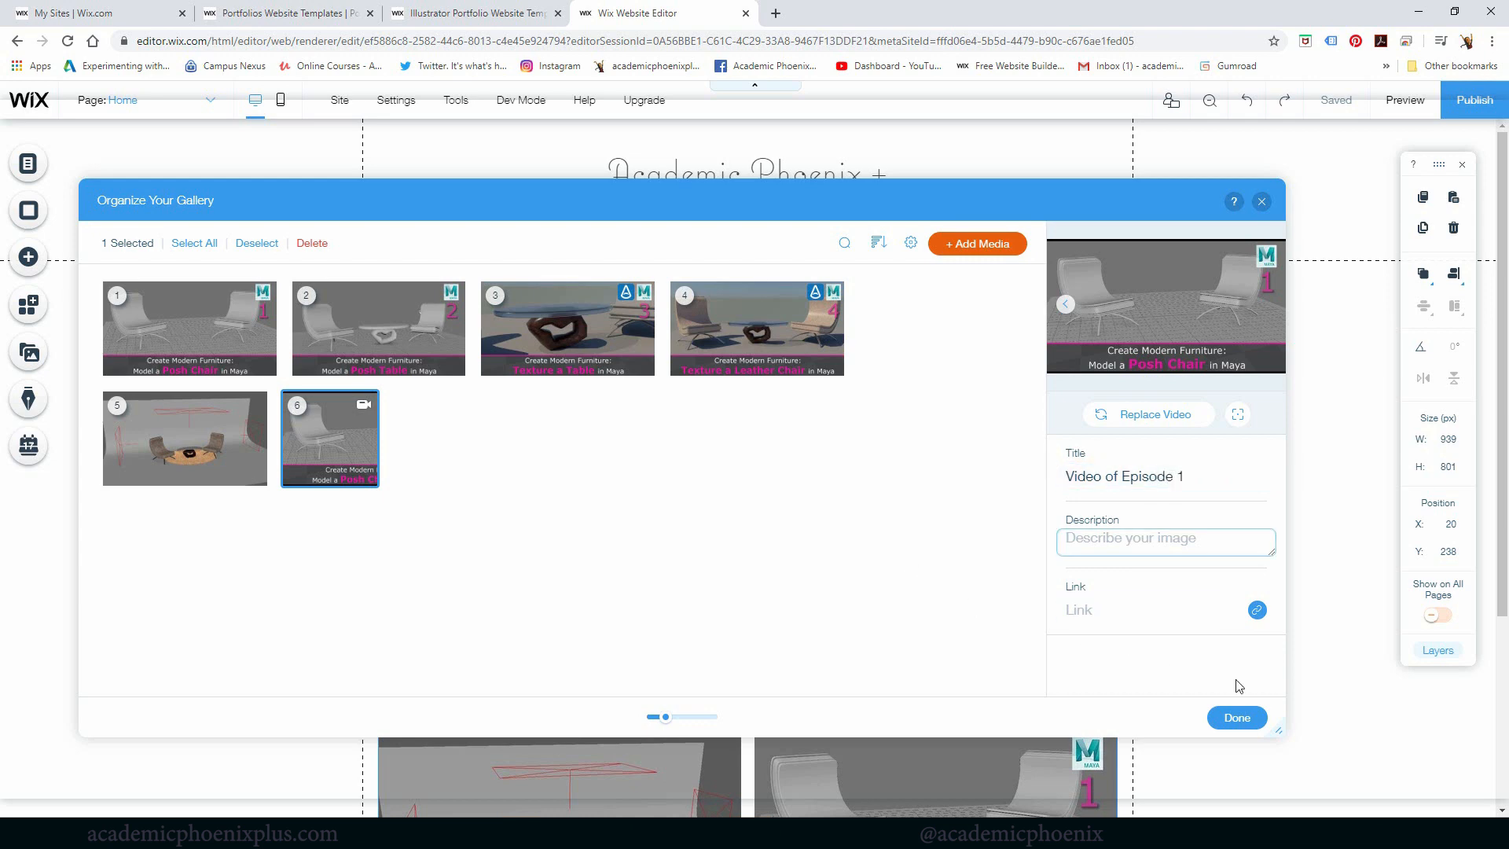
{"action": "left_click", "coordinate": [1237, 717]}
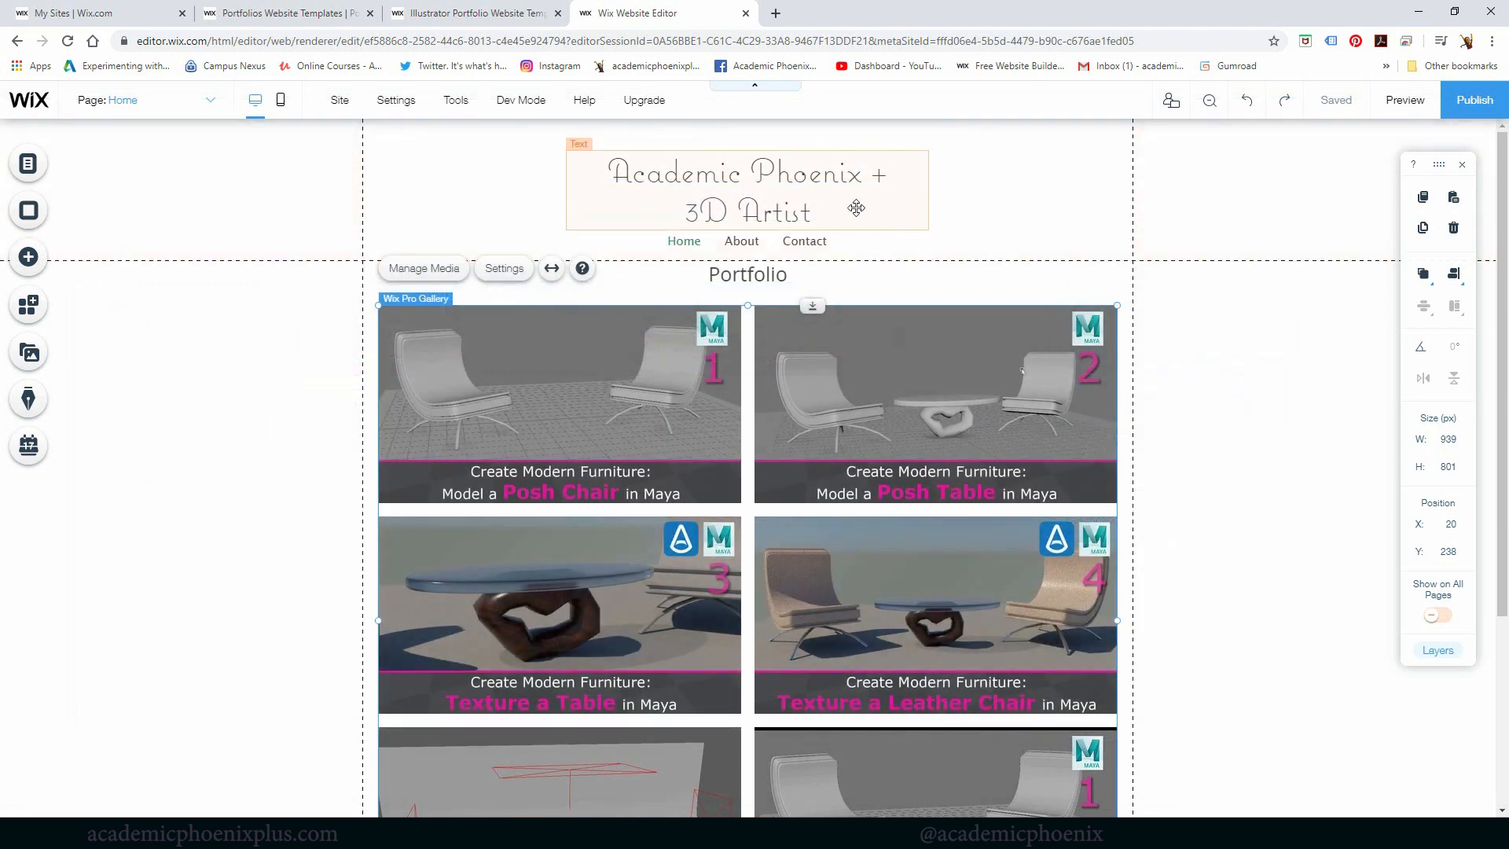
Preview the site and play the embedded Posh Chair video at the end of the gallery.
{"action": "left_click", "coordinate": [1406, 101]}
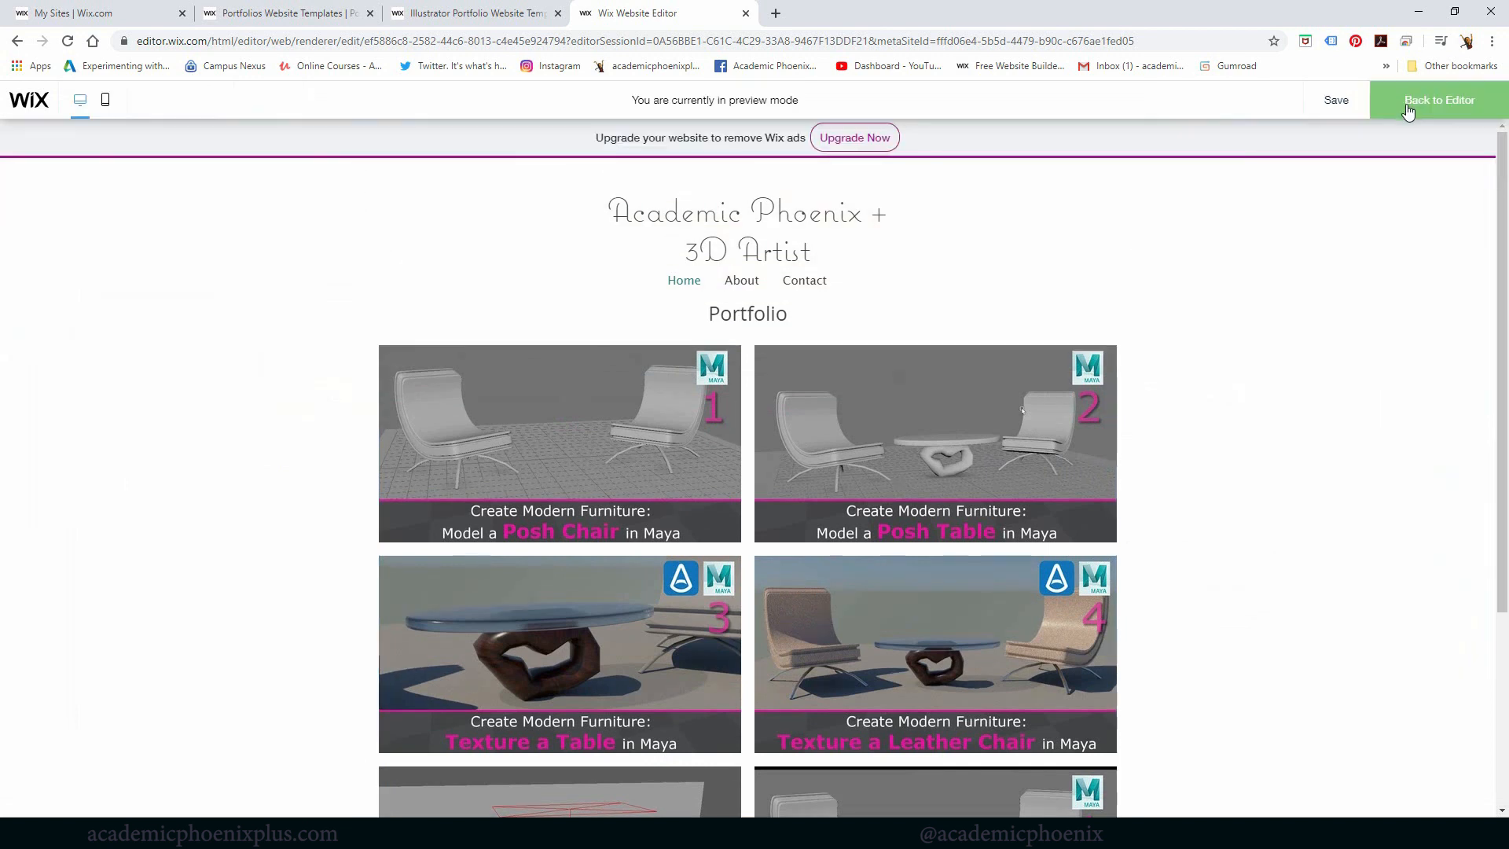
{"action": "scroll", "coordinate": [1344, 327], "scroll_direction": "down", "scroll_amount": 4}
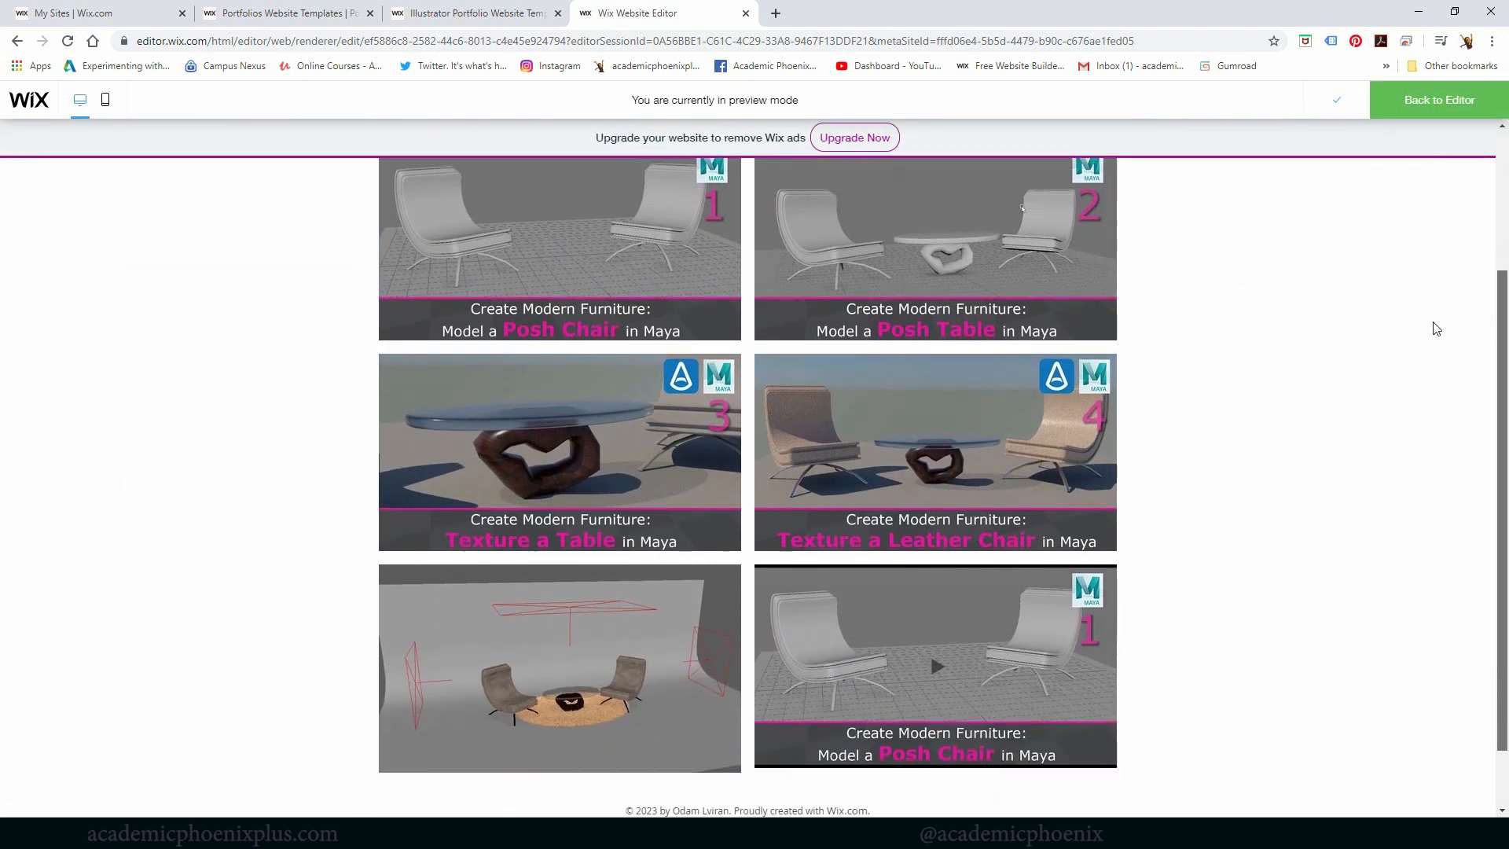
{"action": "left_click", "coordinate": [940, 603]}
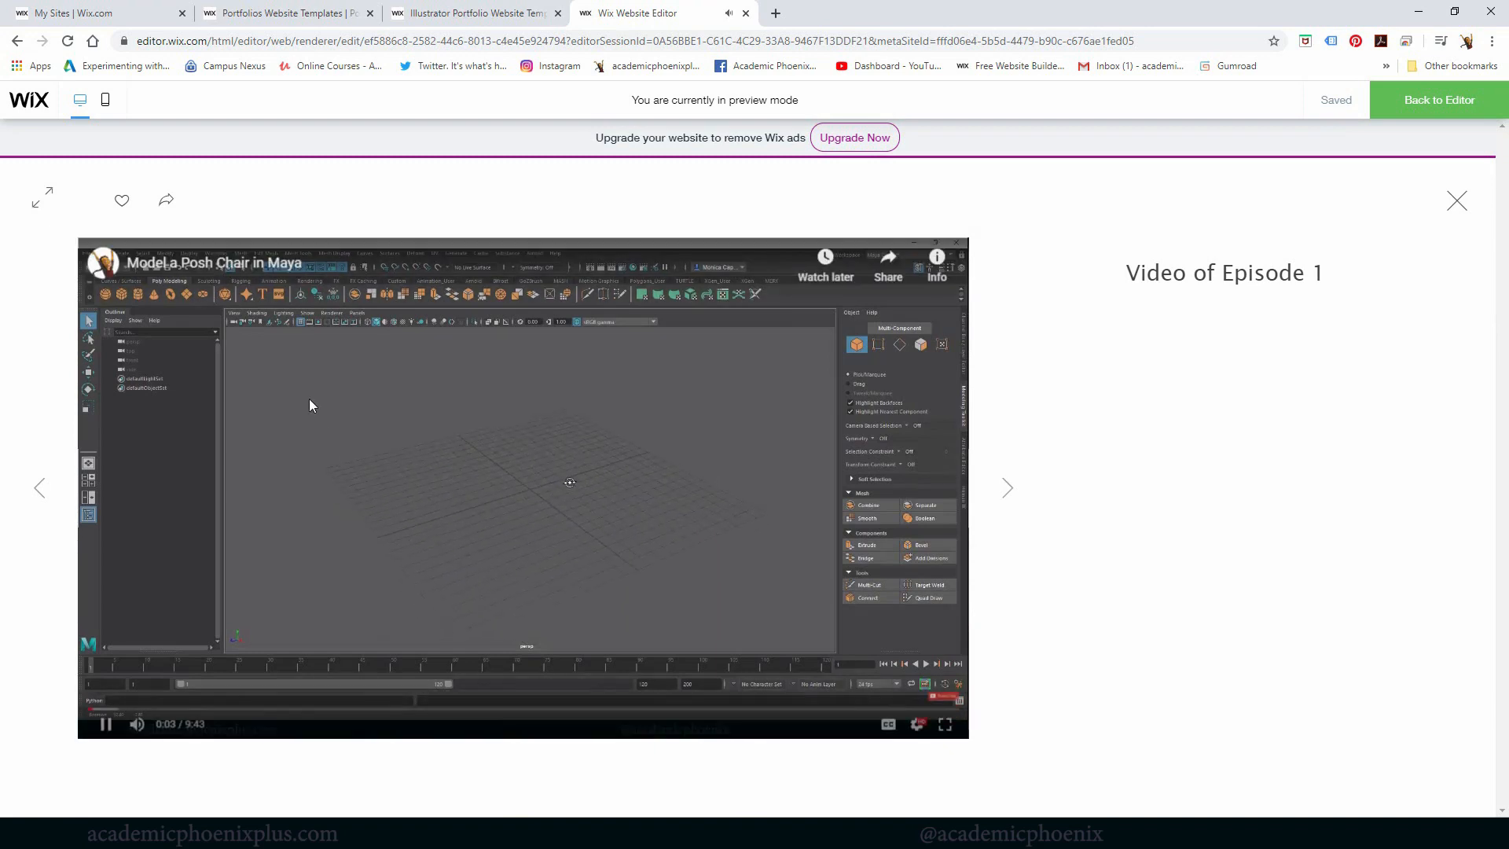
Close the website editor, the Illustrator Portfolio template preview and the template list, keeping only My Sites open.
{"action": "left_click", "coordinate": [746, 13]}
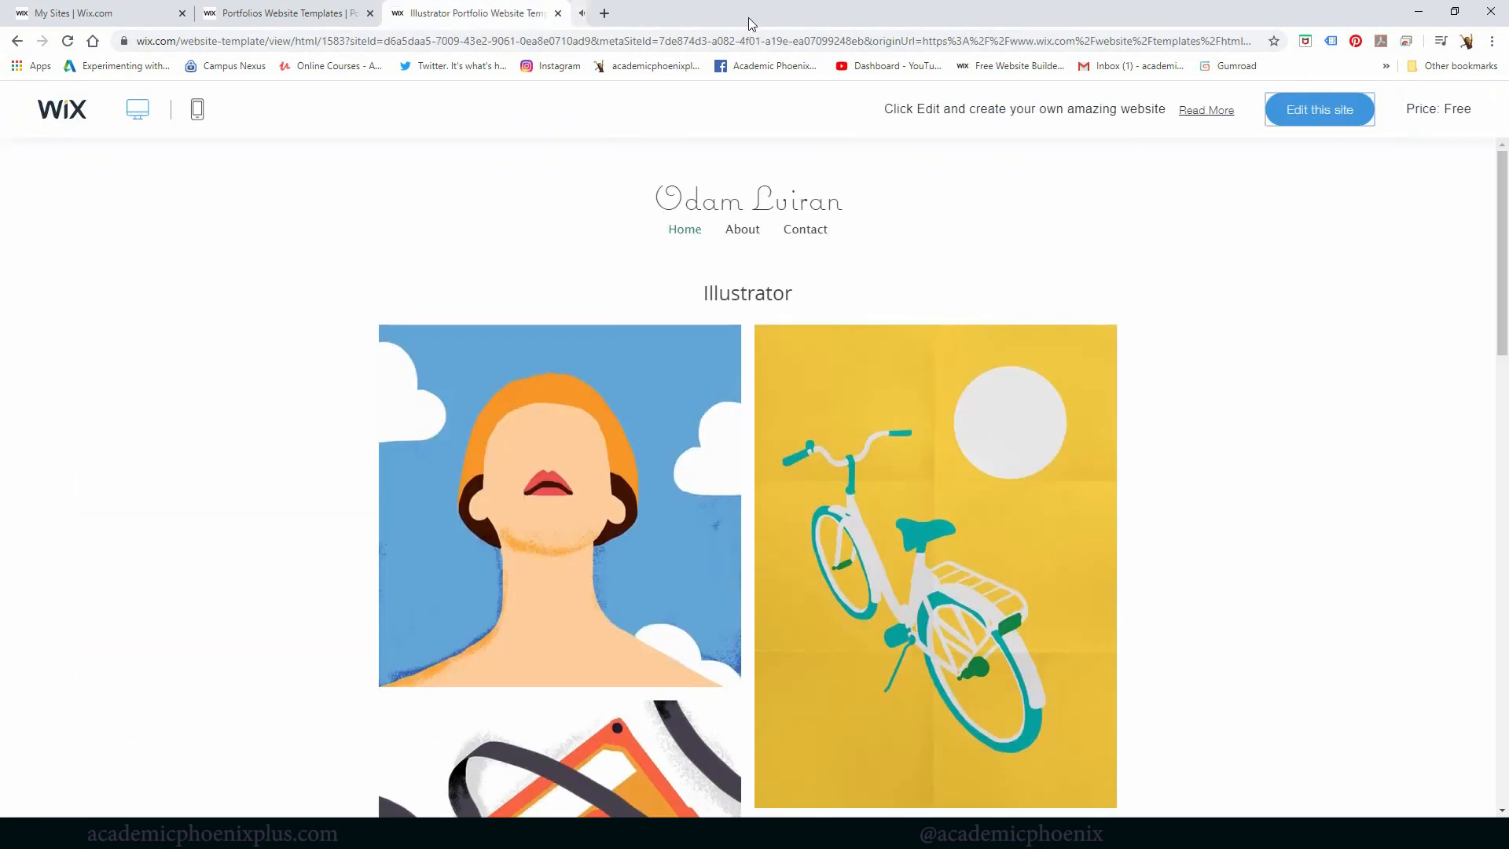
{"action": "left_click", "coordinate": [558, 13]}
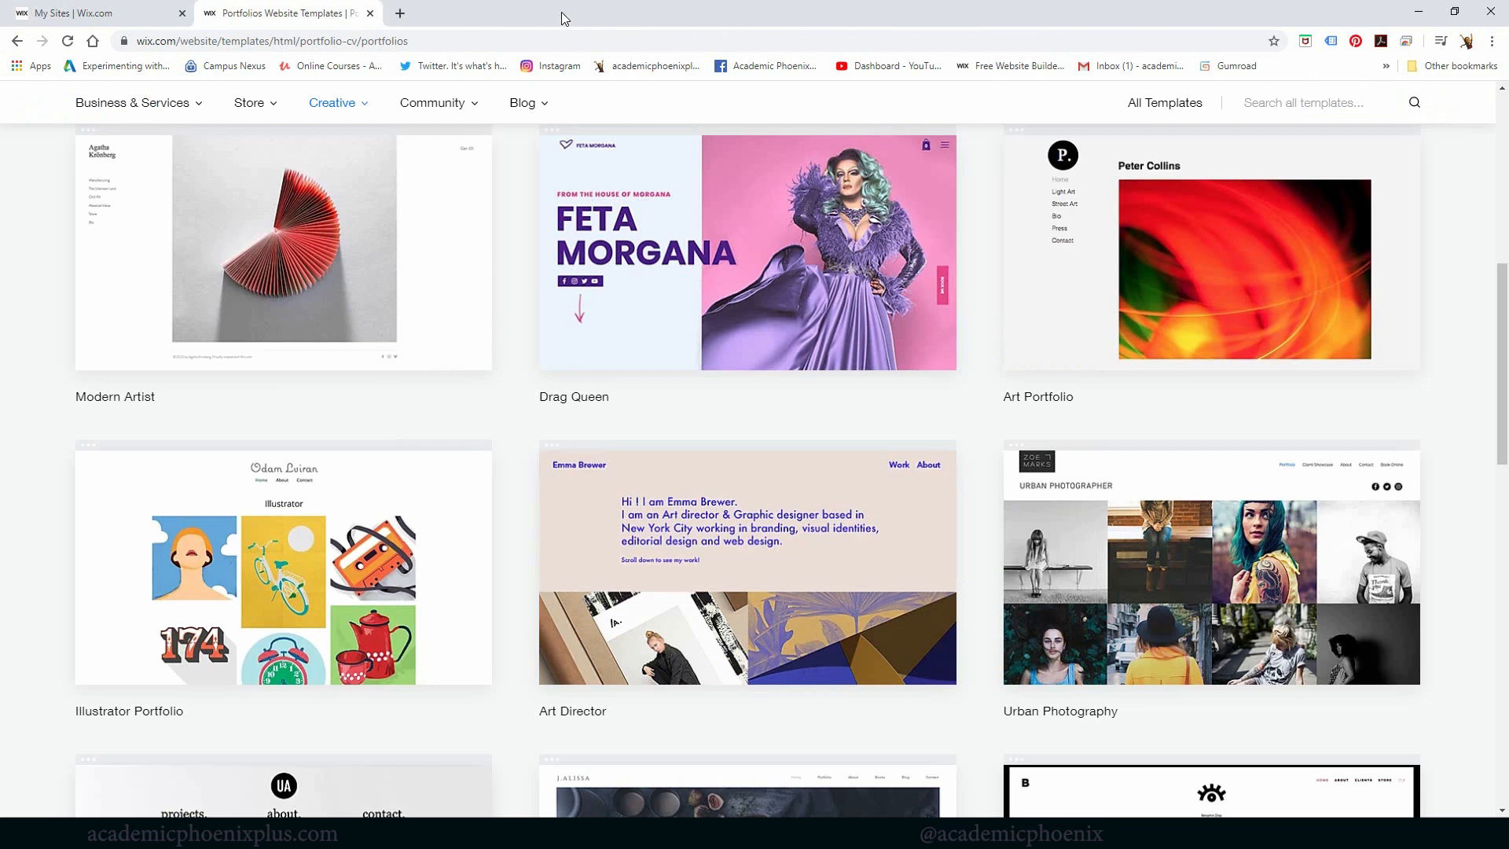
{"action": "left_click", "coordinate": [370, 13]}
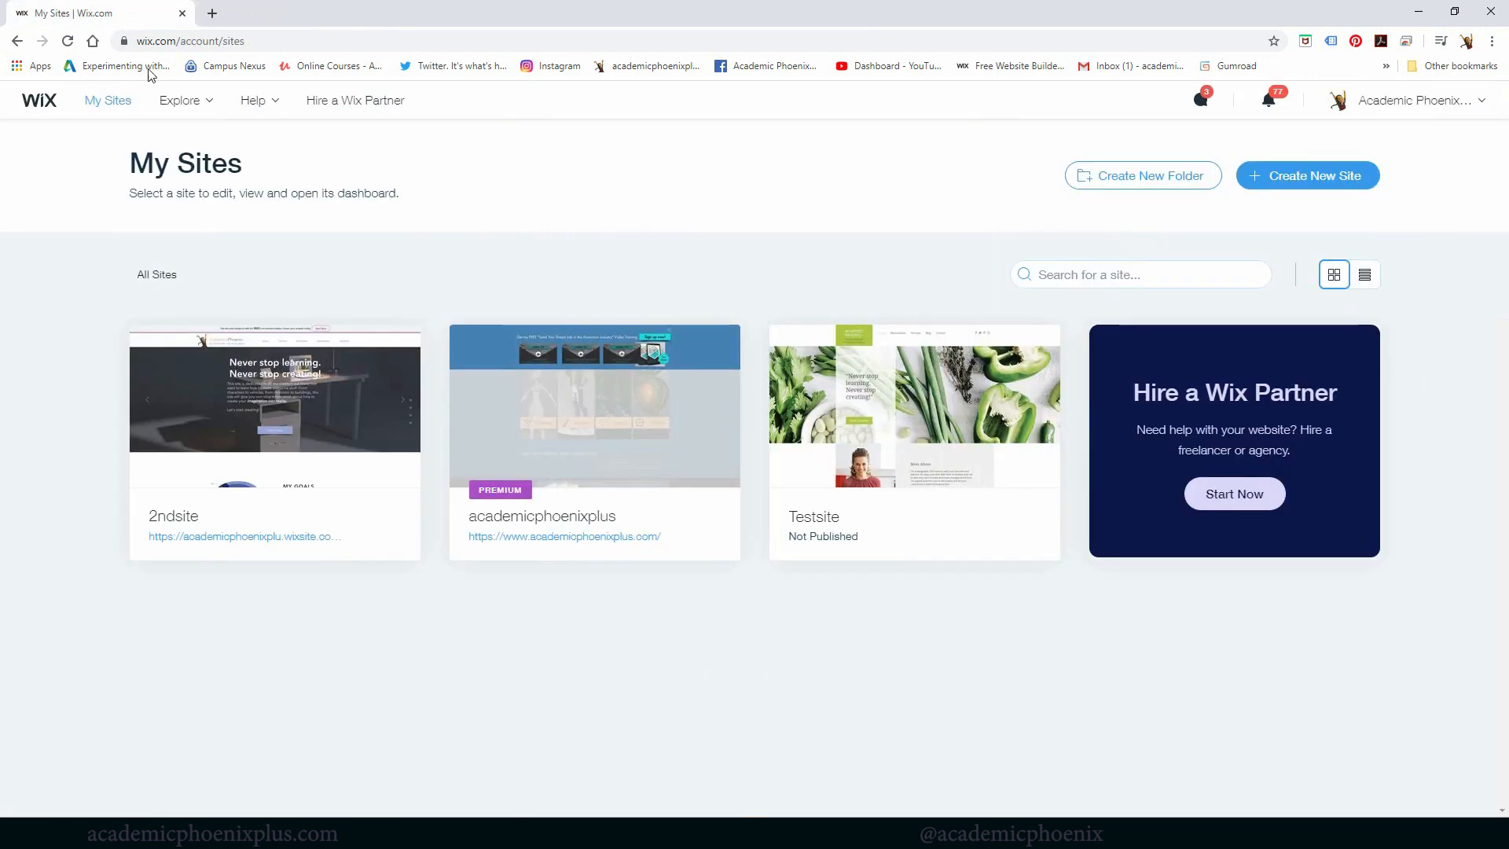
Refresh the My Sites list and reopen Mysite for editing from its dashboard.
{"action": "left_click", "coordinate": [69, 41]}
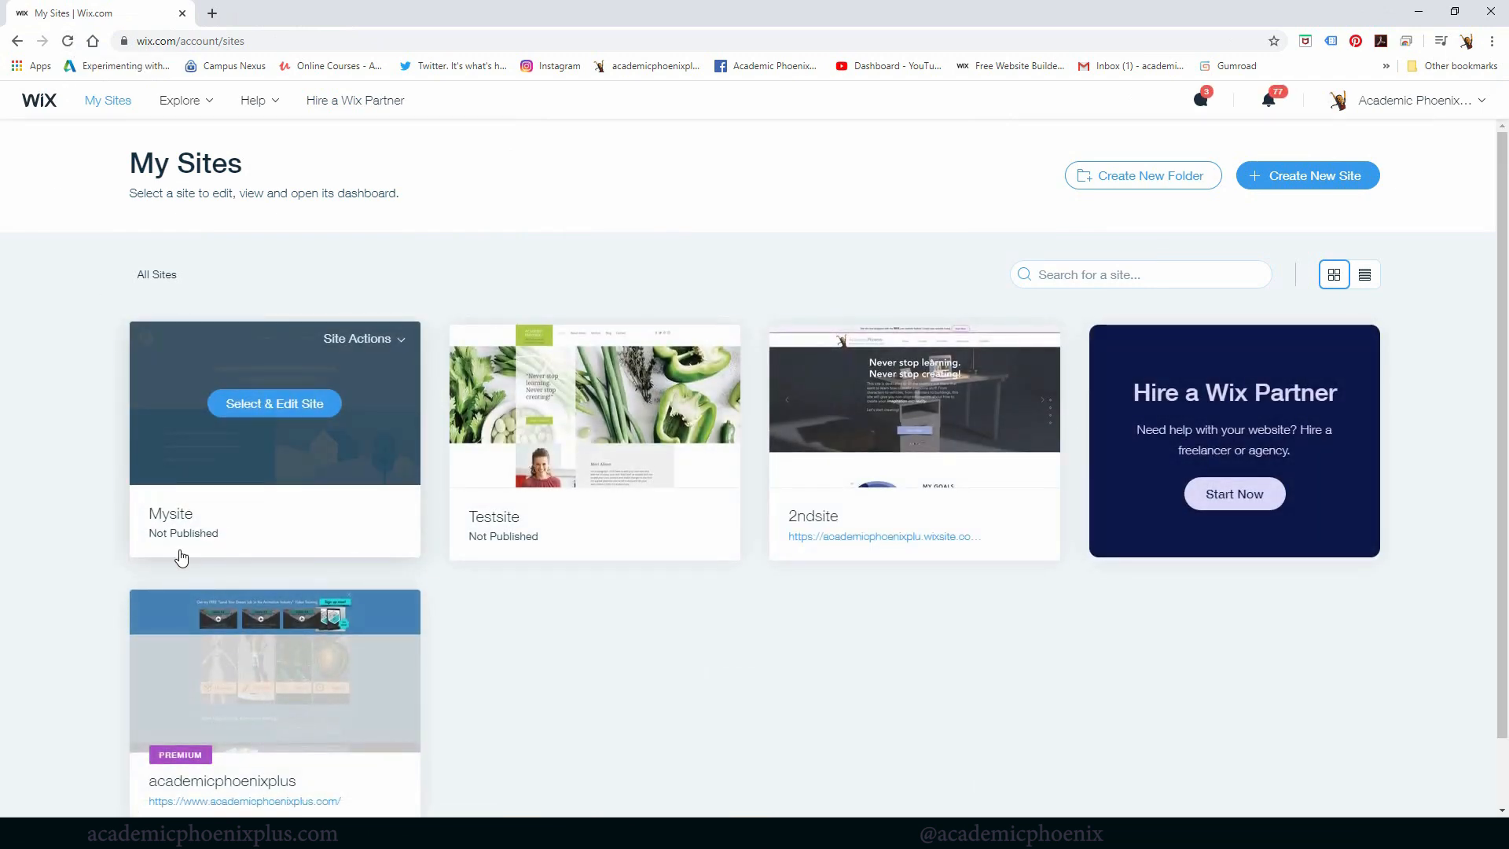
{"action": "left_click", "coordinate": [271, 417]}
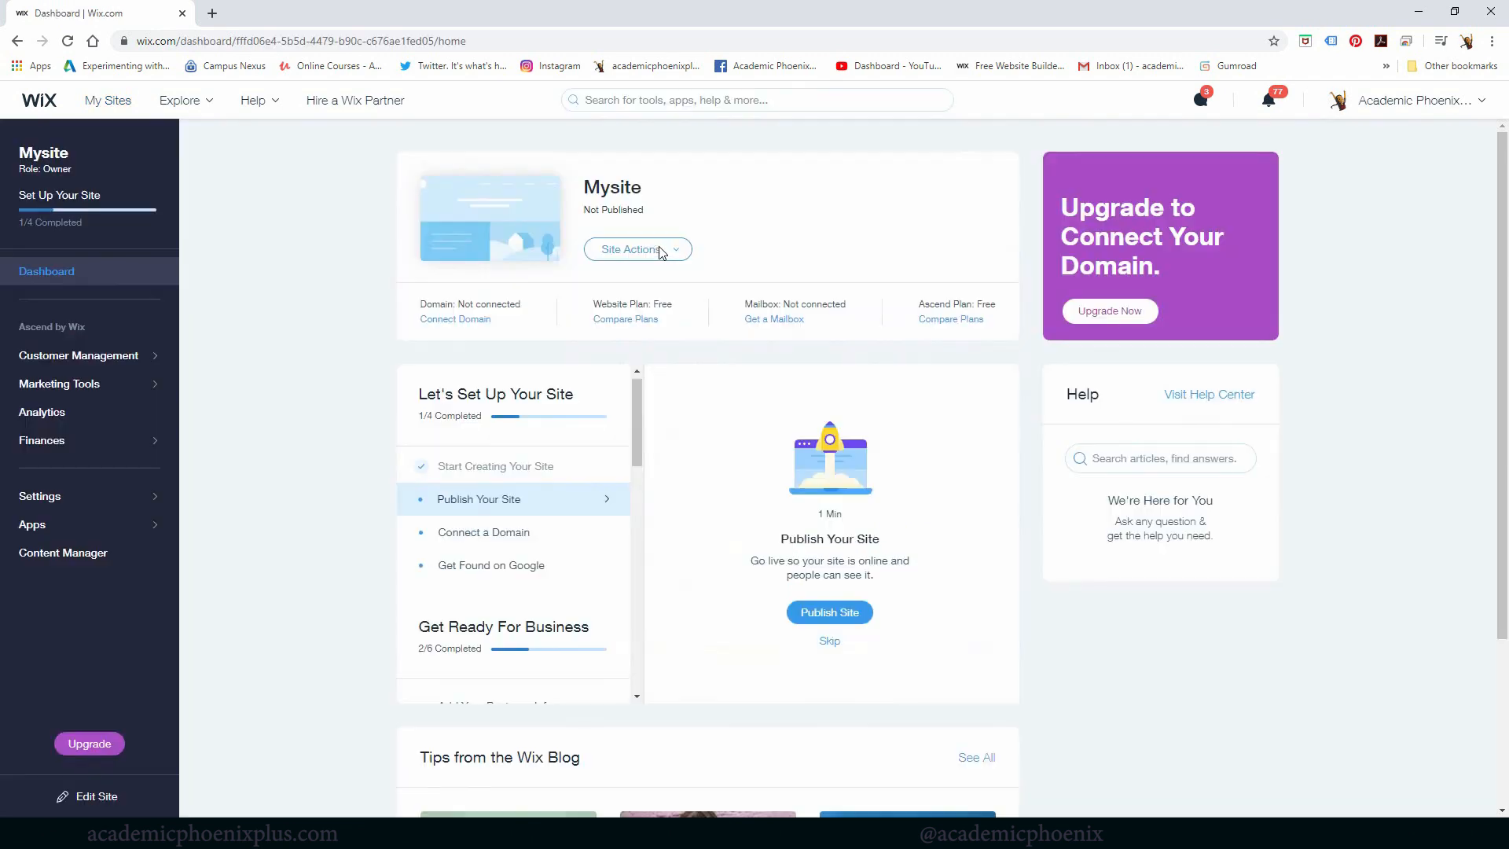
{"action": "left_click", "coordinate": [661, 250]}
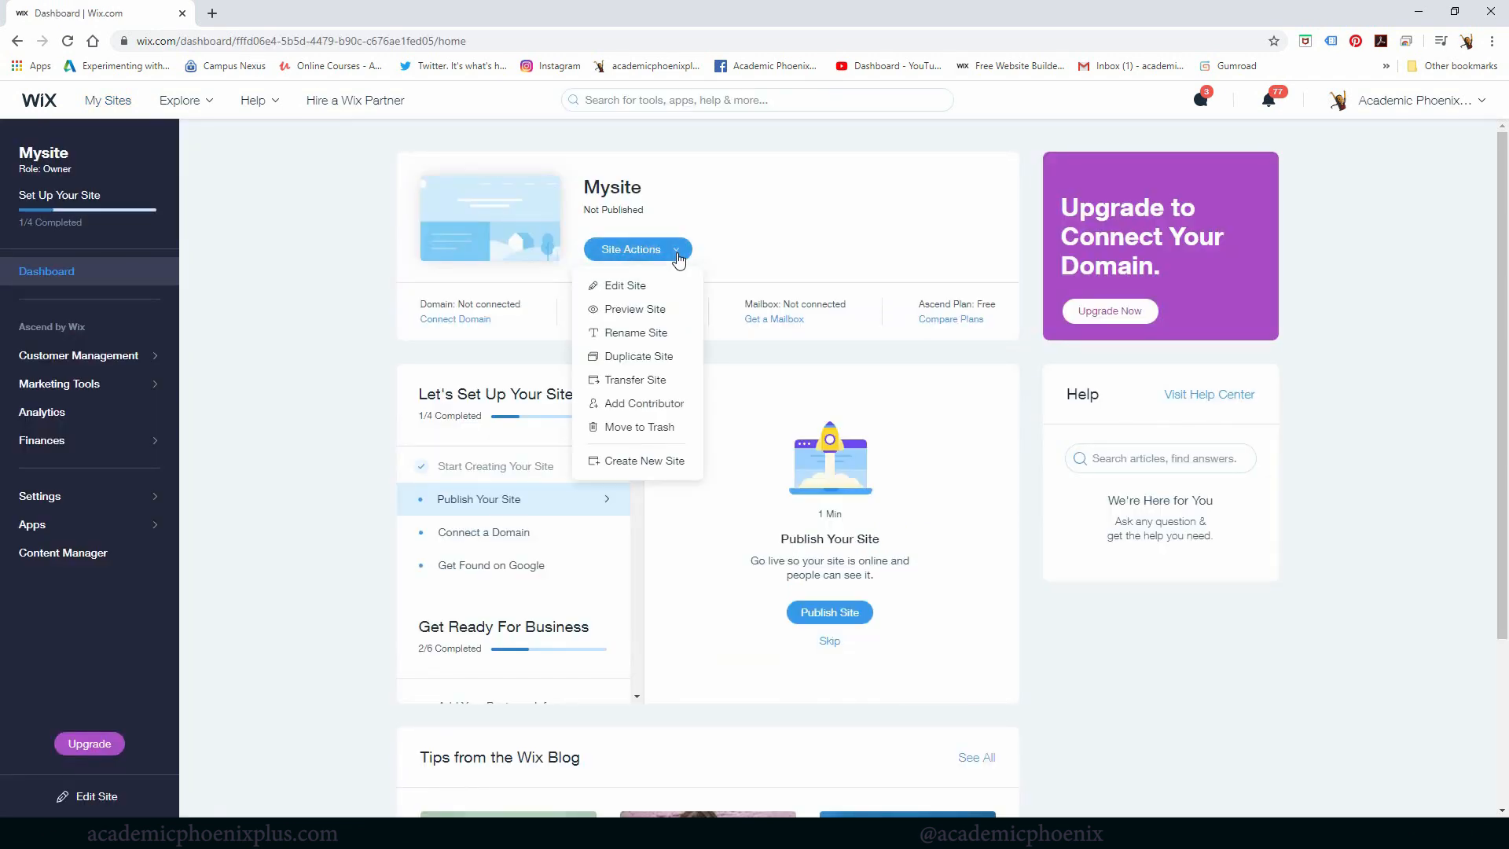
{"action": "left_click", "coordinate": [633, 283]}
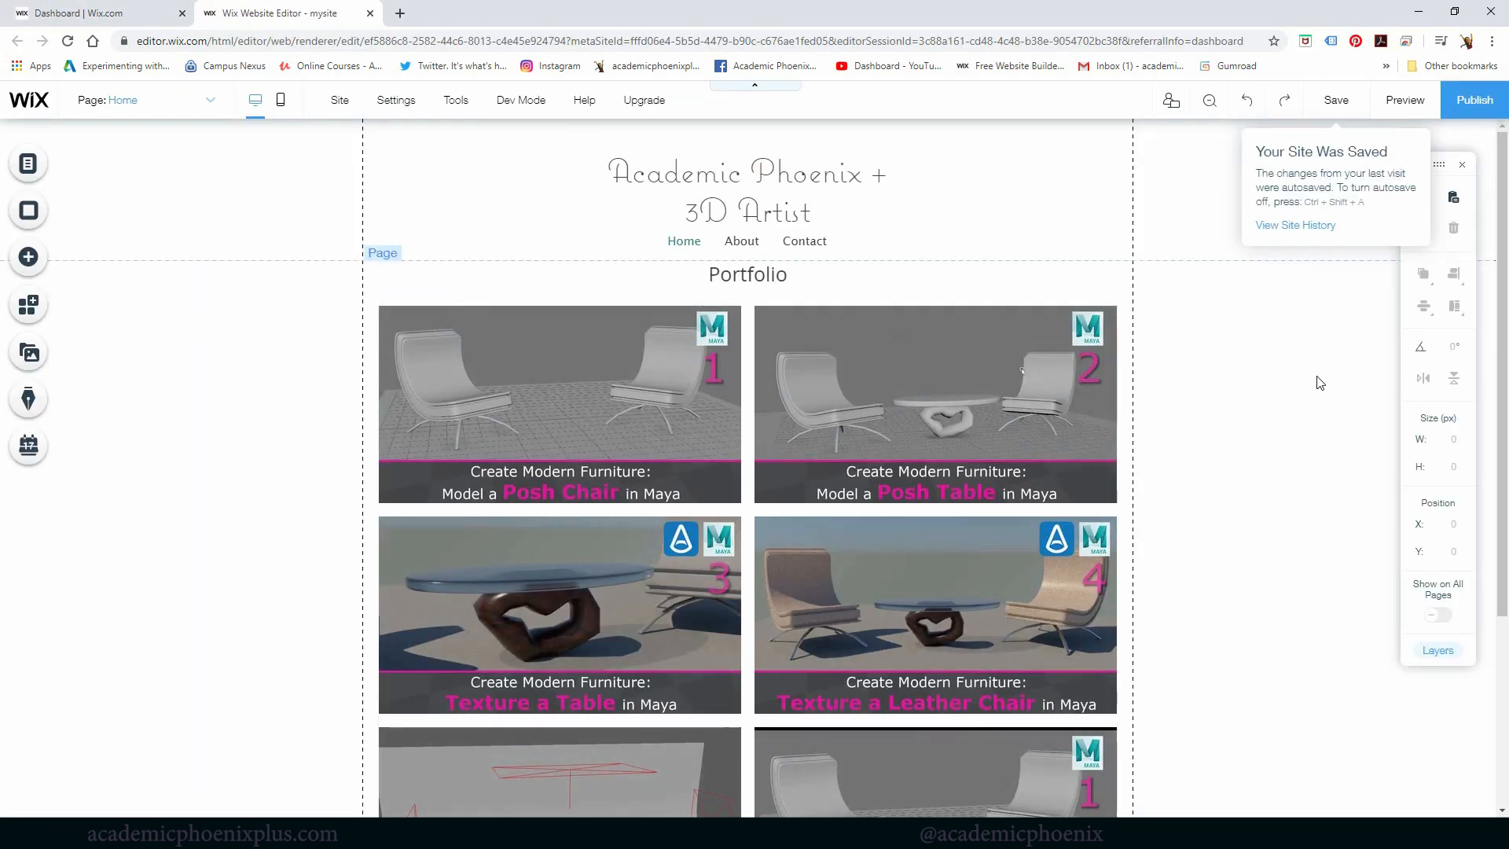
Examine the gallery designs available to add, including the grid, slider and more galleries, without adding one.
{"action": "left_click_drag", "start_coordinate": [1499, 418], "coordinate": [1489, 327]}
{"action": "left_click", "coordinate": [37, 267]}
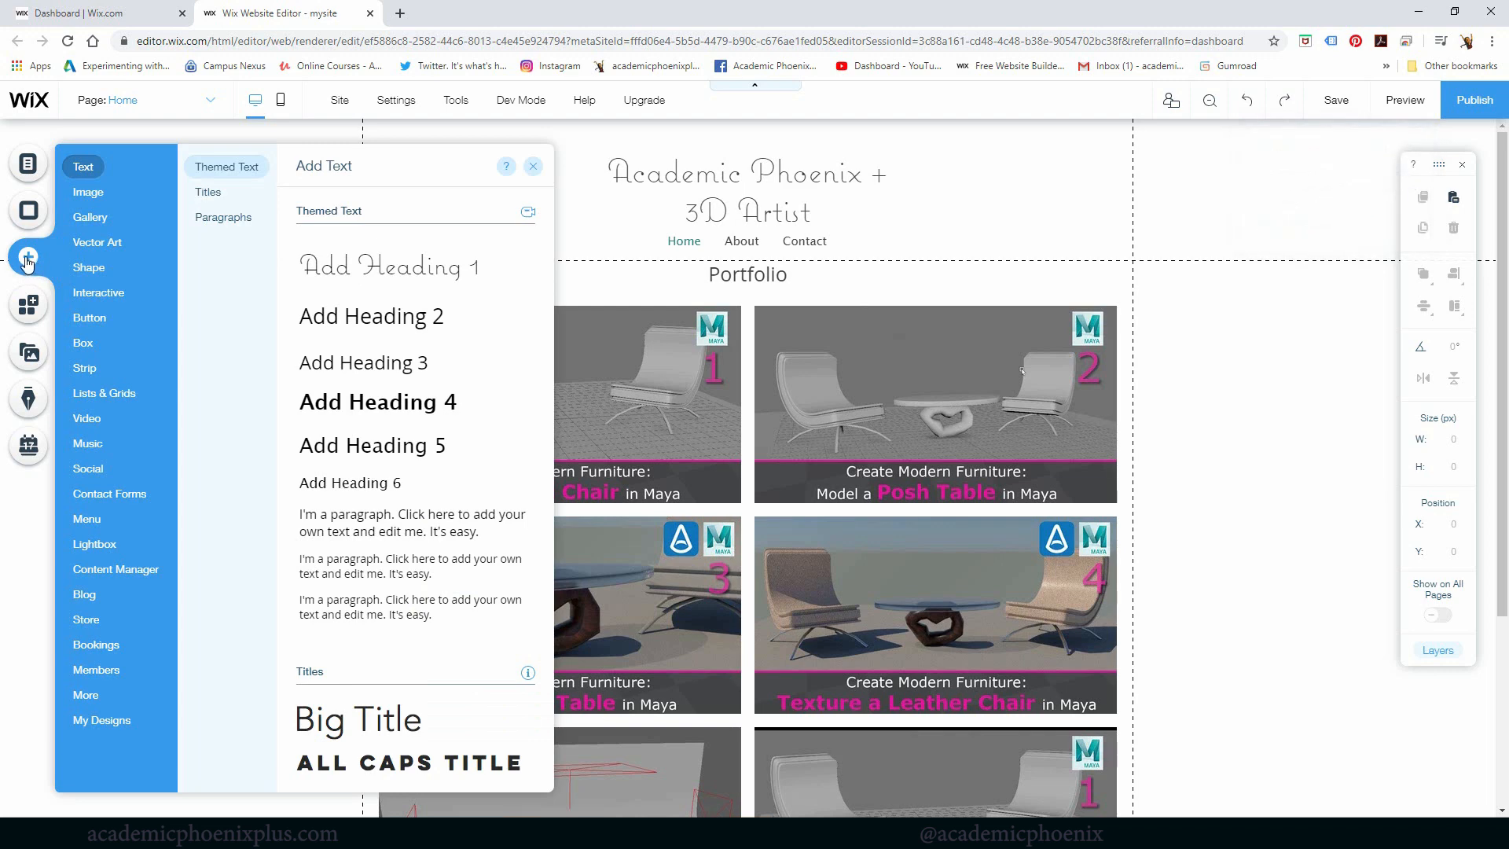
{"action": "left_click", "coordinate": [98, 218]}
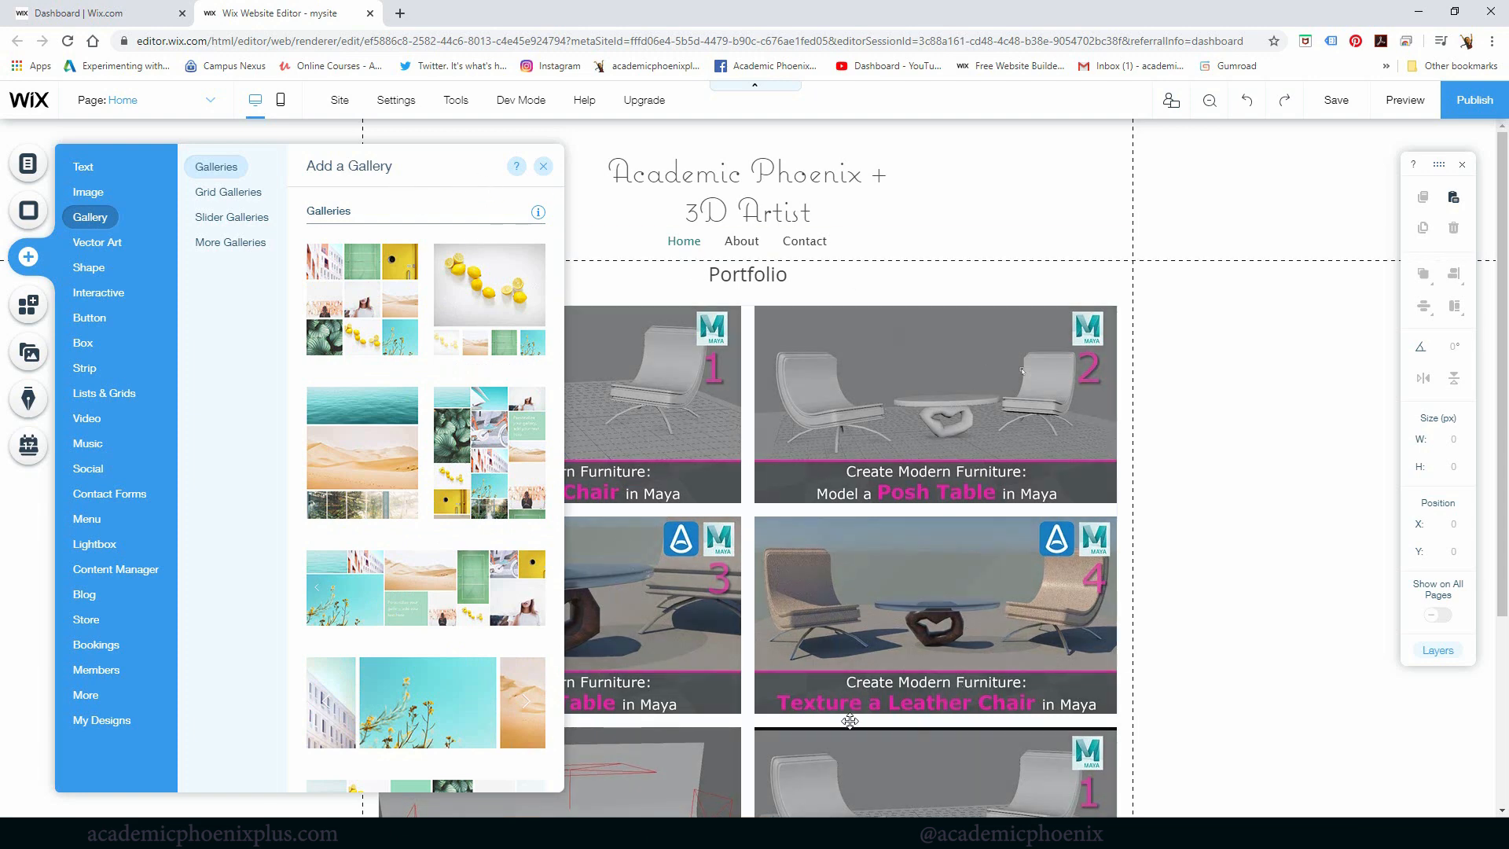
{"action": "left_click", "coordinate": [220, 241]}
{"action": "left_click", "coordinate": [228, 193]}
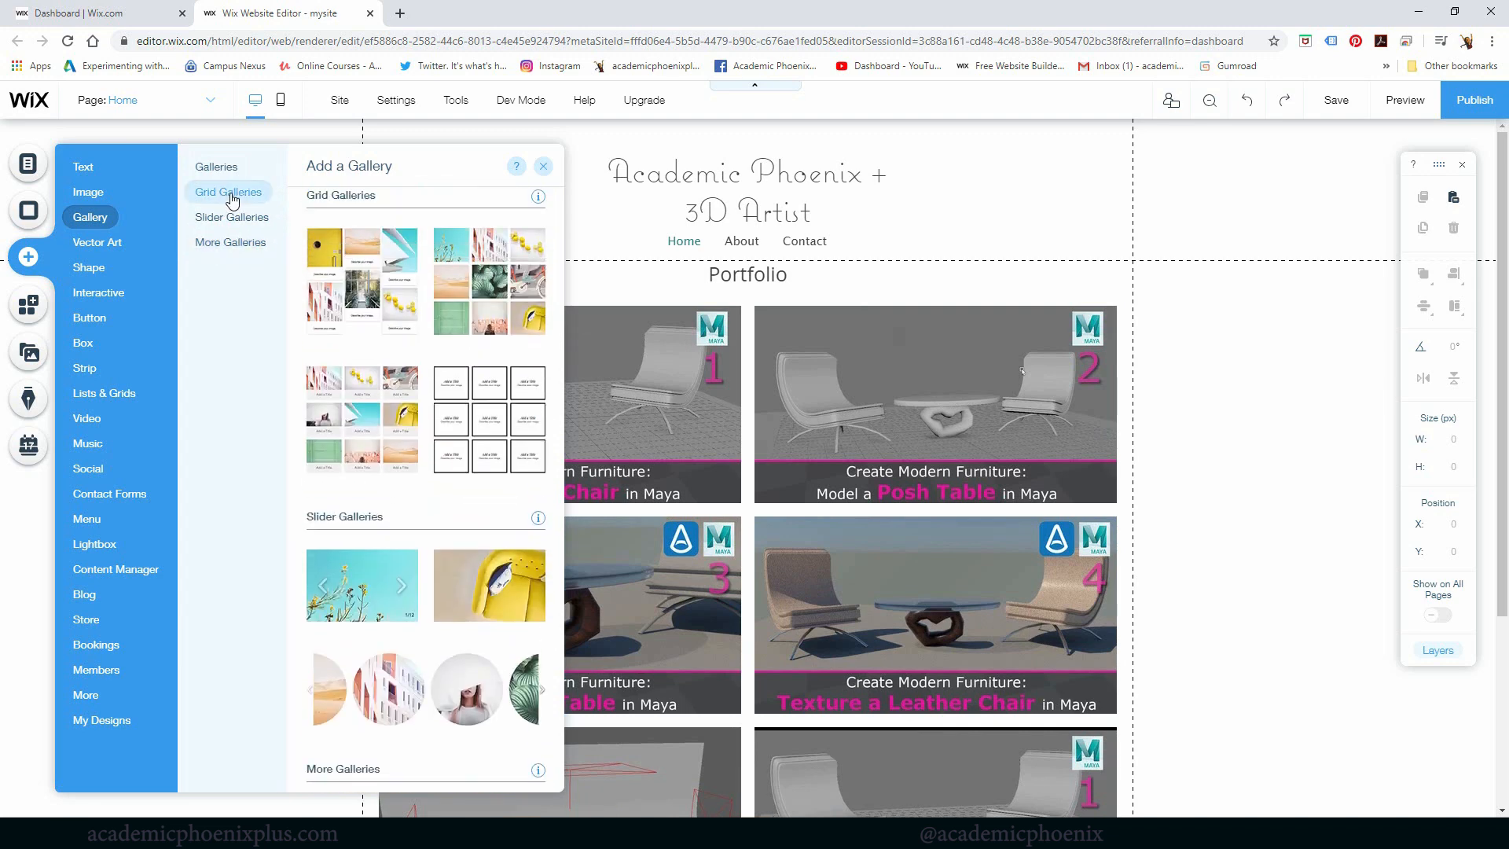
{"action": "left_click", "coordinate": [226, 219]}
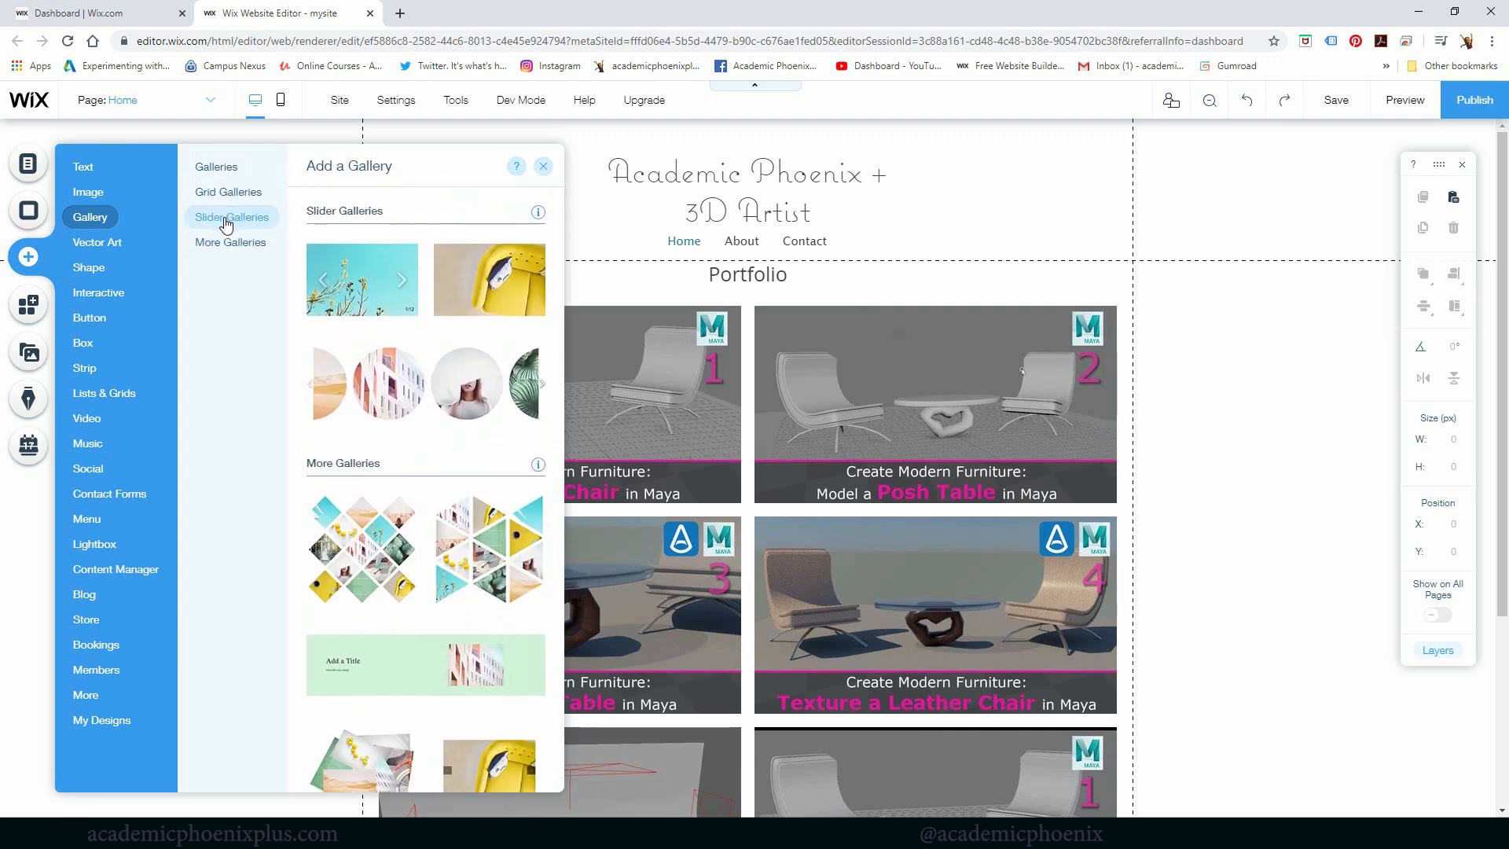
{"action": "left_click", "coordinate": [221, 243]}
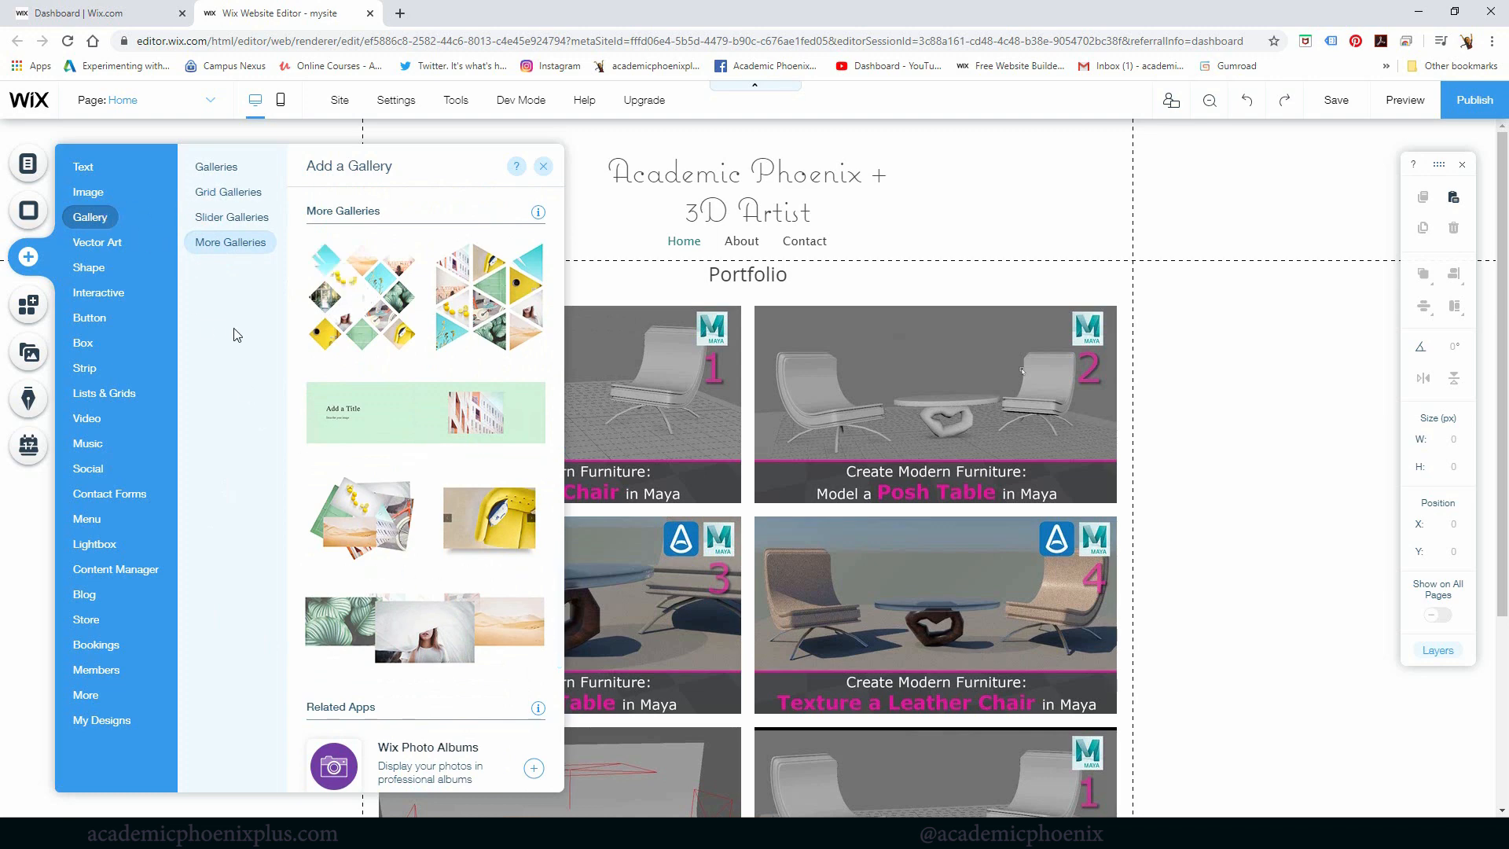
{"action": "left_click", "coordinate": [543, 166]}
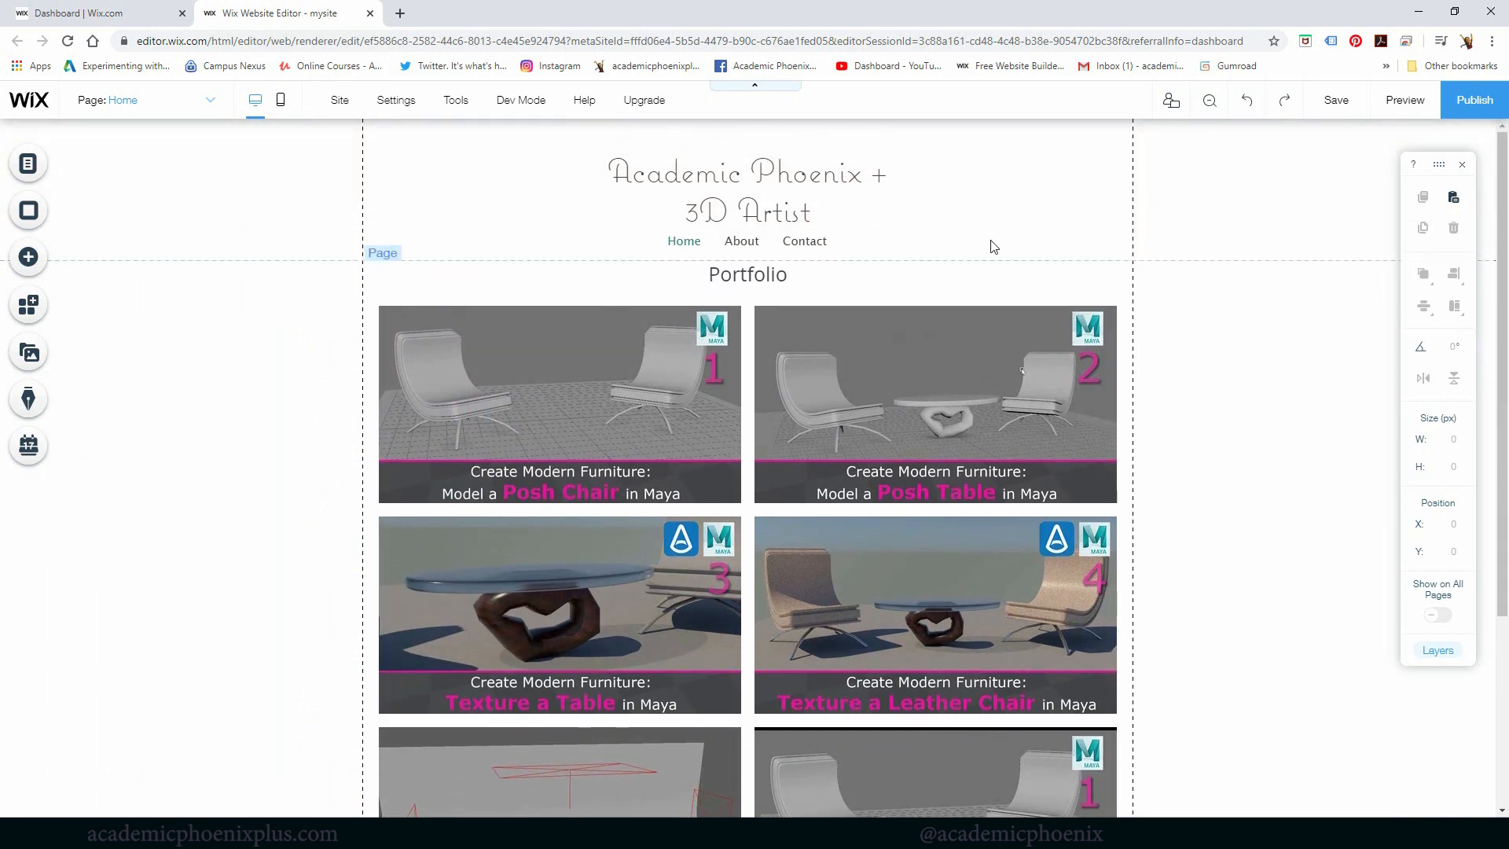
Make the "Academic Phoenix +" line of the header title bold.
{"action": "left_click", "coordinate": [779, 201]}
{"action": "double_click", "coordinate": [630, 170]}
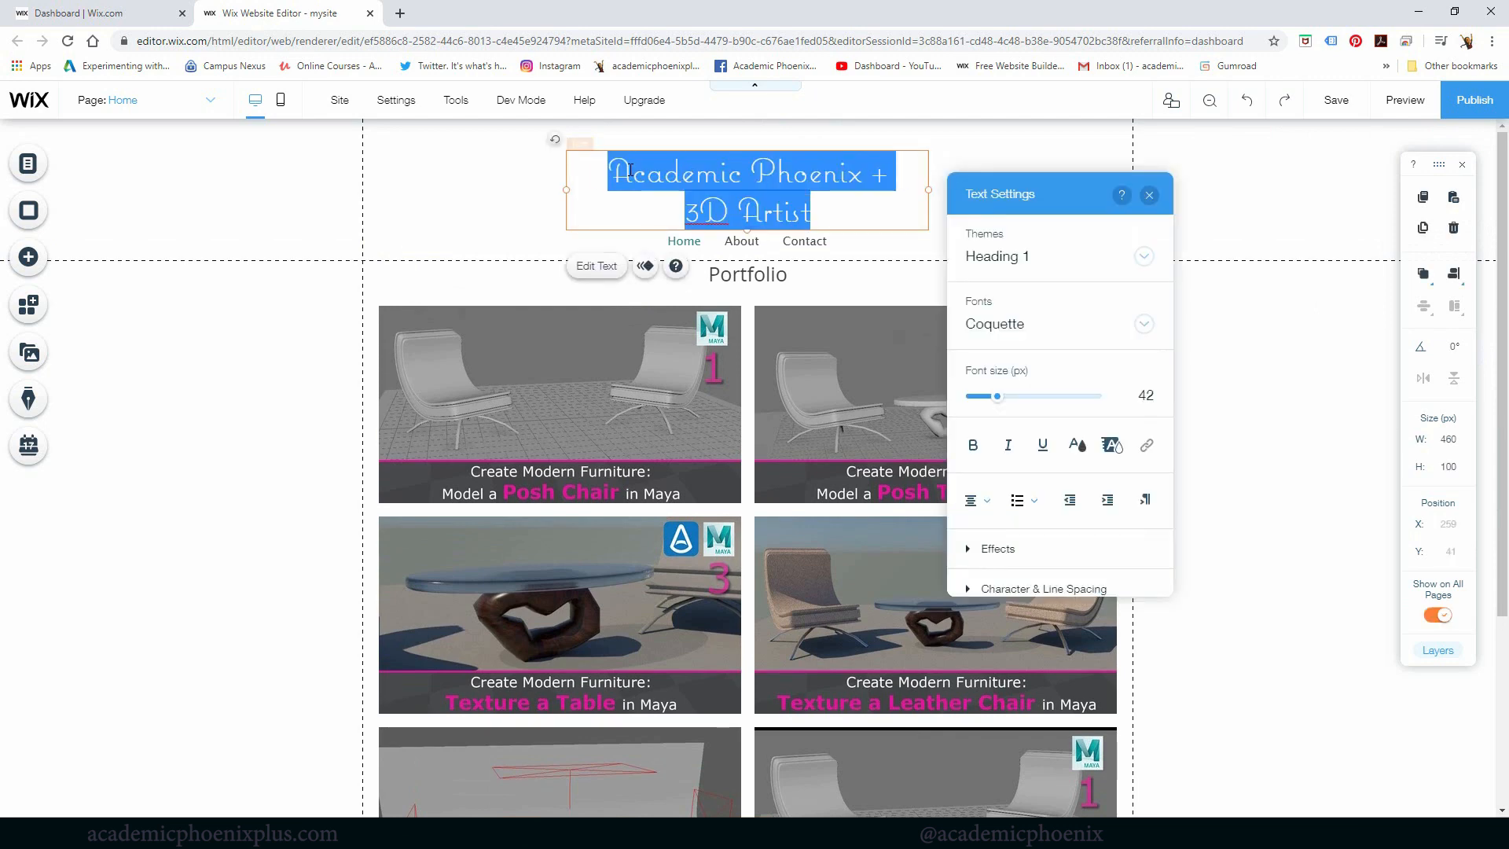
{"action": "left_click", "coordinate": [614, 172]}
{"action": "left_click_drag", "start_coordinate": [879, 177], "coordinate": [609, 175]}
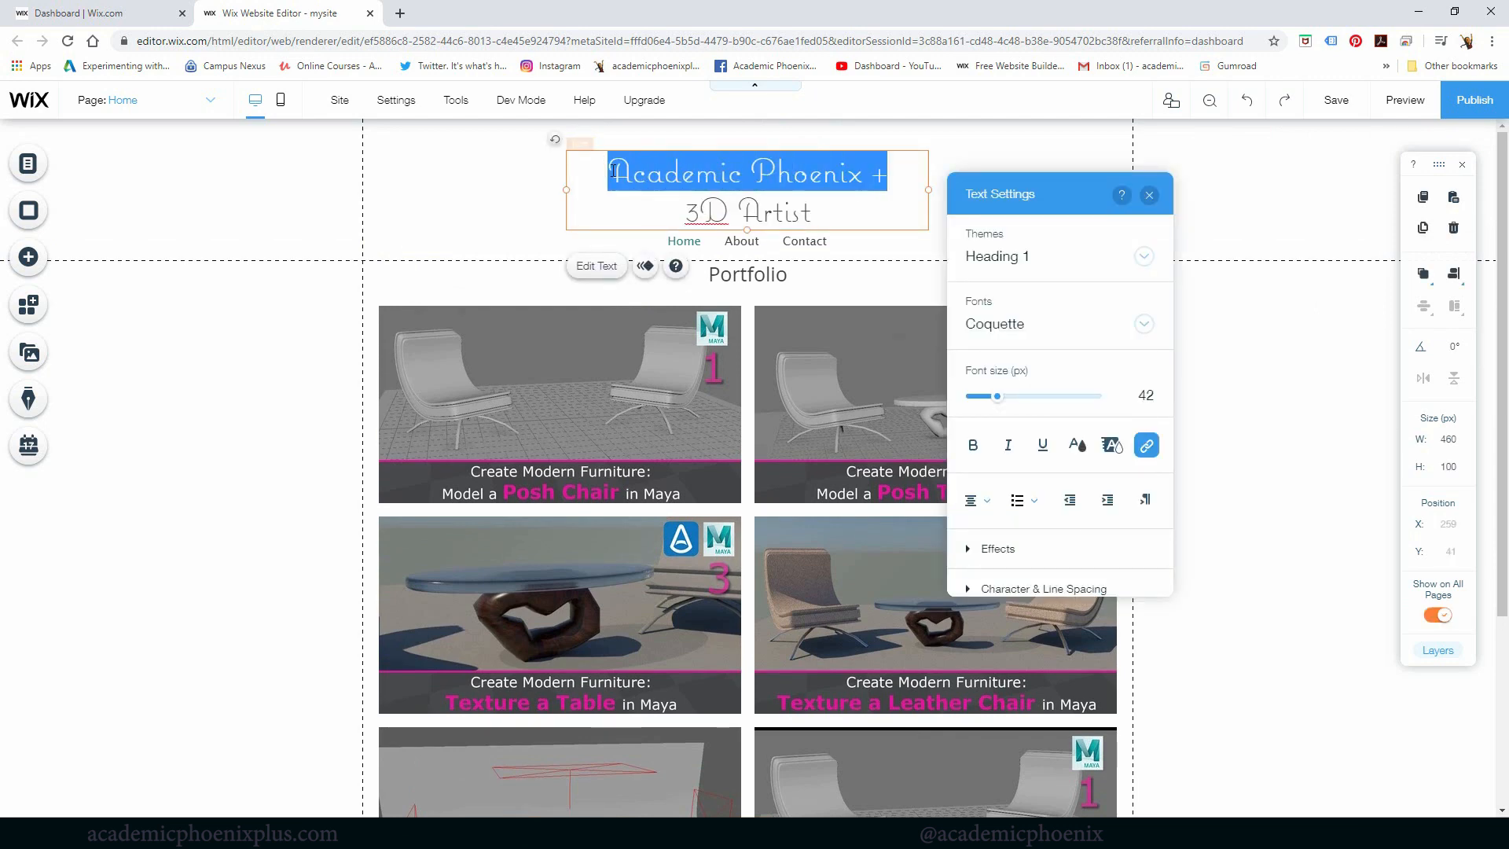
{"action": "left_click", "coordinate": [974, 445]}
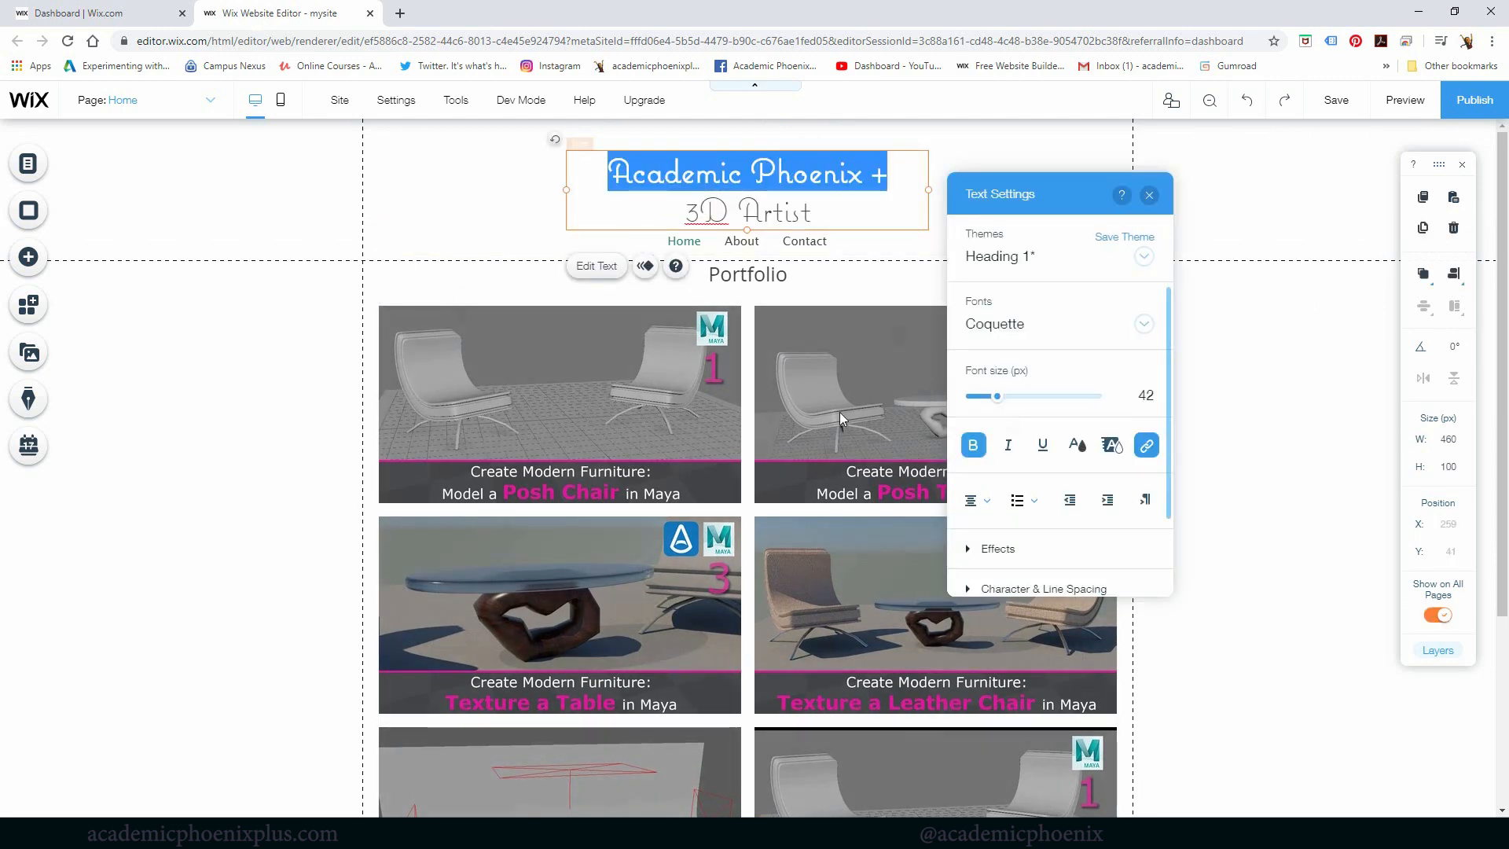
{"action": "left_click", "coordinate": [252, 341]}
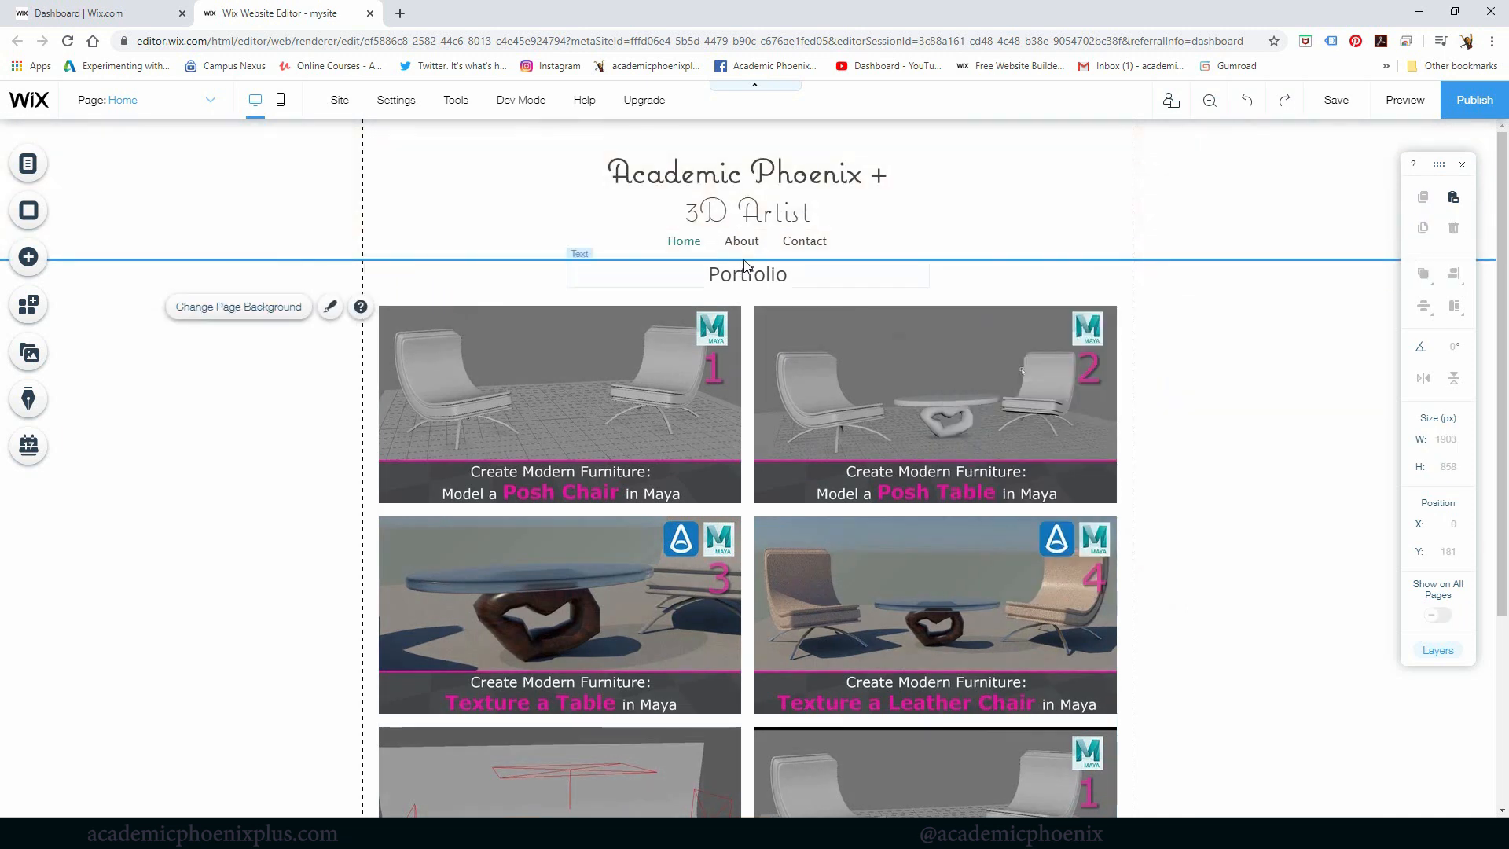
Apply bold to both lines of the header title.
{"action": "left_click", "coordinate": [731, 190]}
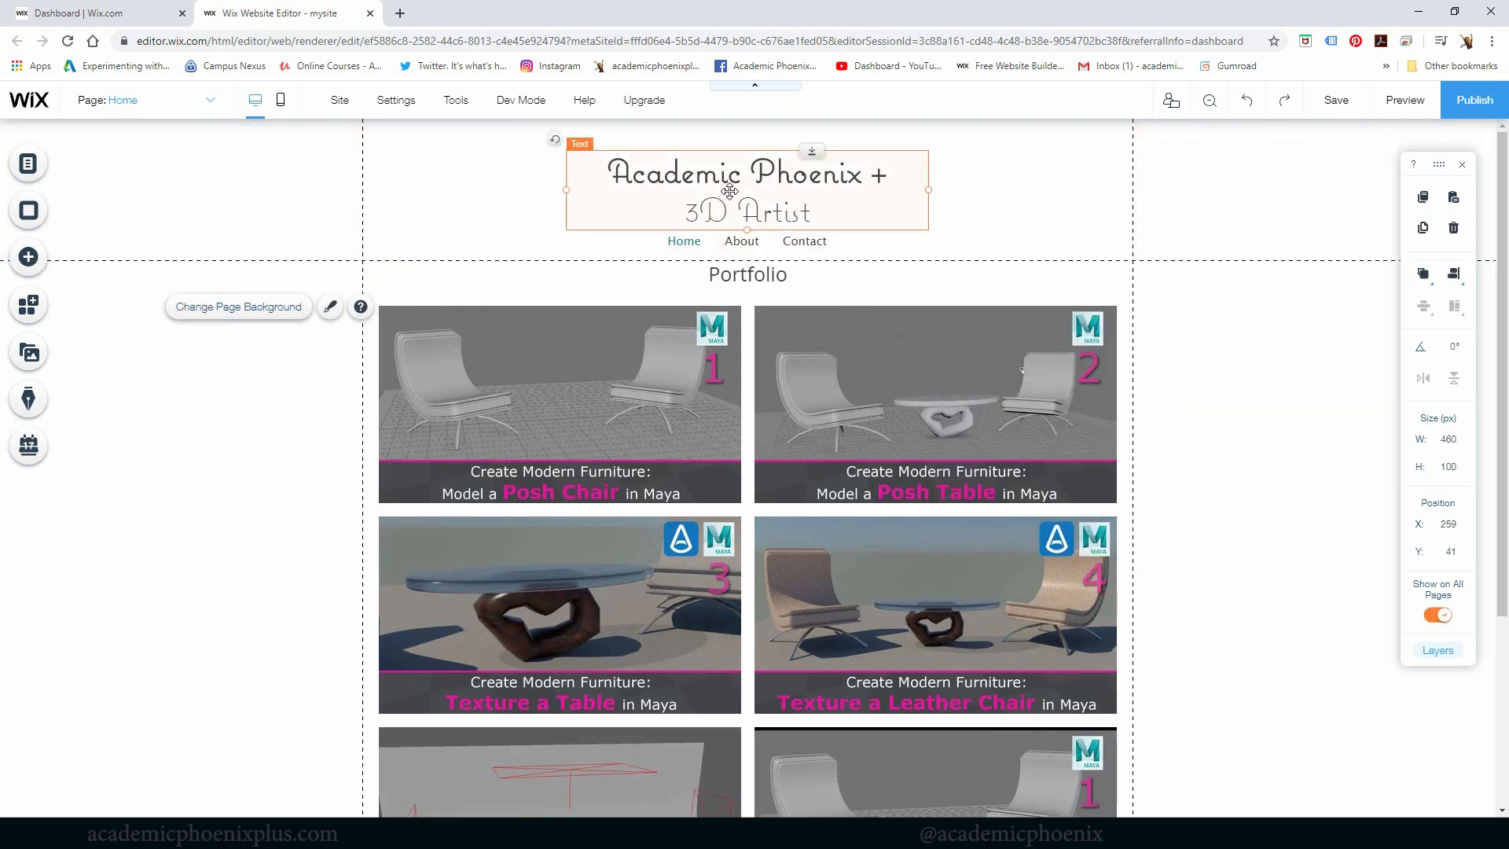
{"action": "double_click", "coordinate": [790, 186]}
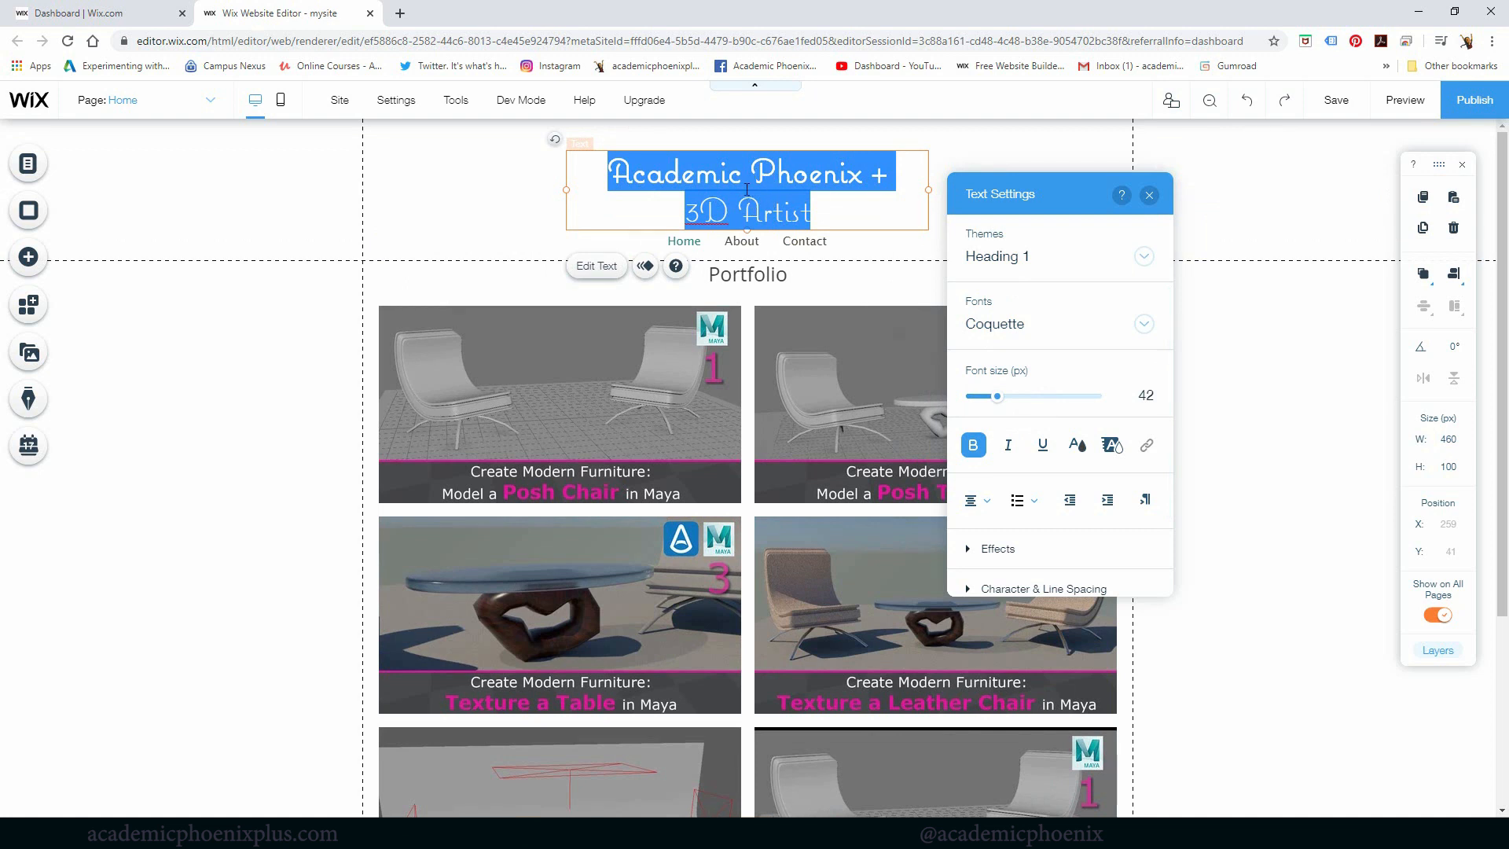
{"action": "left_click", "coordinate": [814, 236]}
{"action": "left_click", "coordinate": [785, 187]}
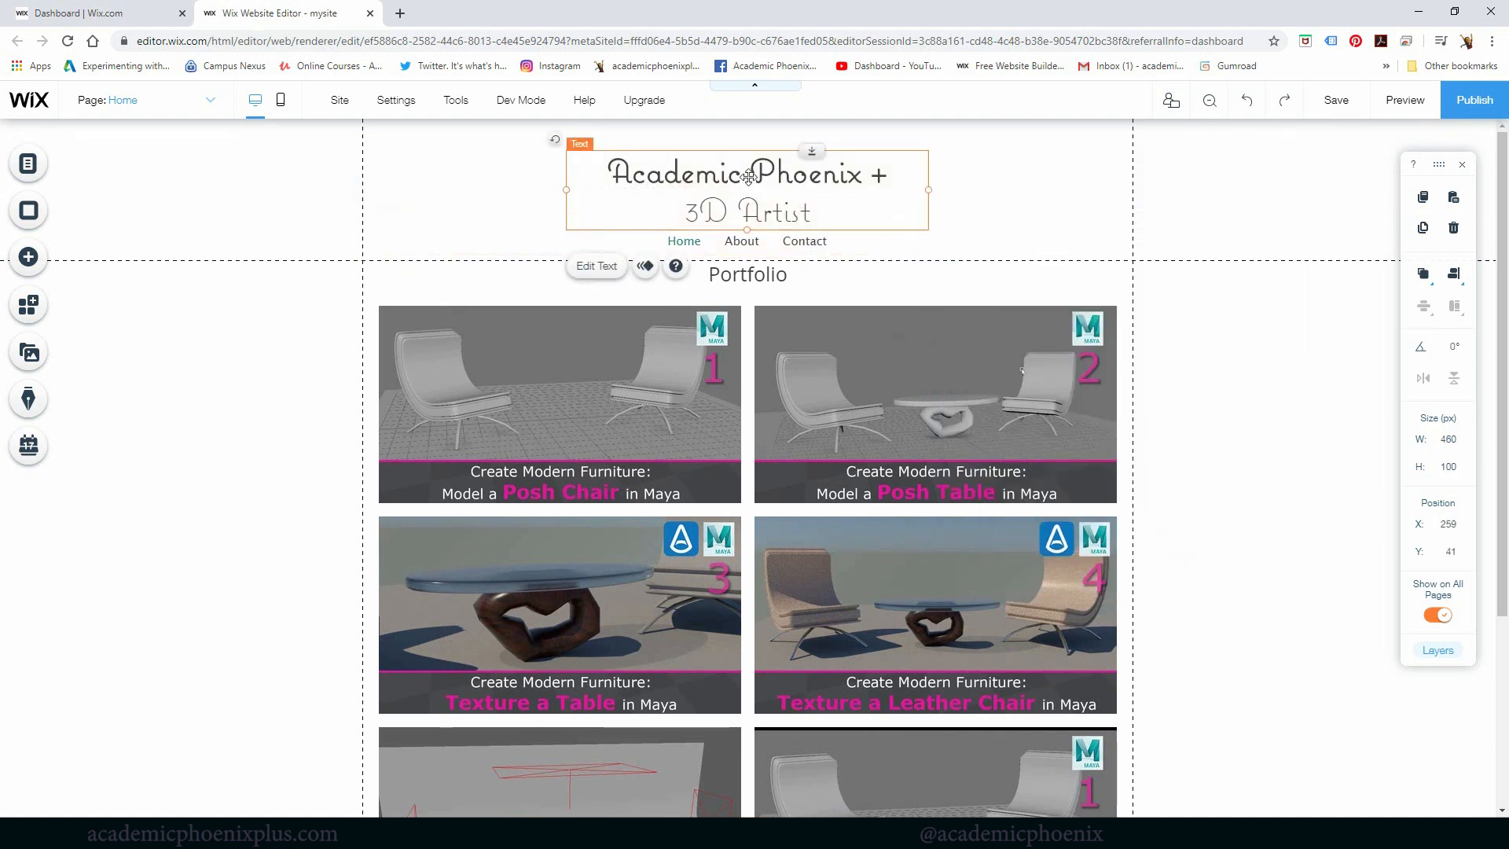
{"action": "double_click", "coordinate": [750, 176]}
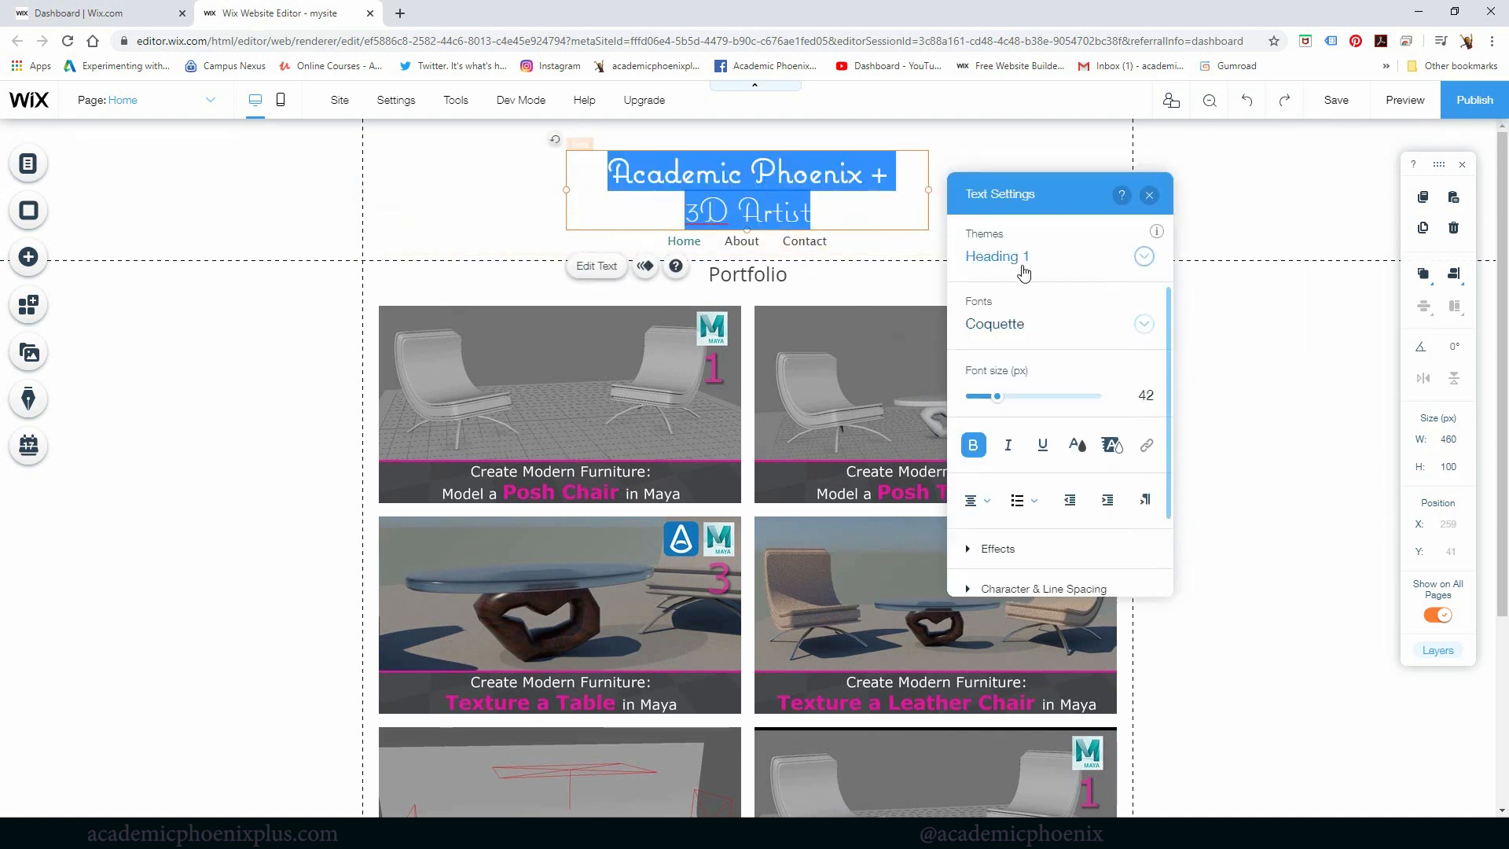
{"action": "left_click", "coordinate": [976, 449]}
{"action": "left_click", "coordinate": [976, 450]}
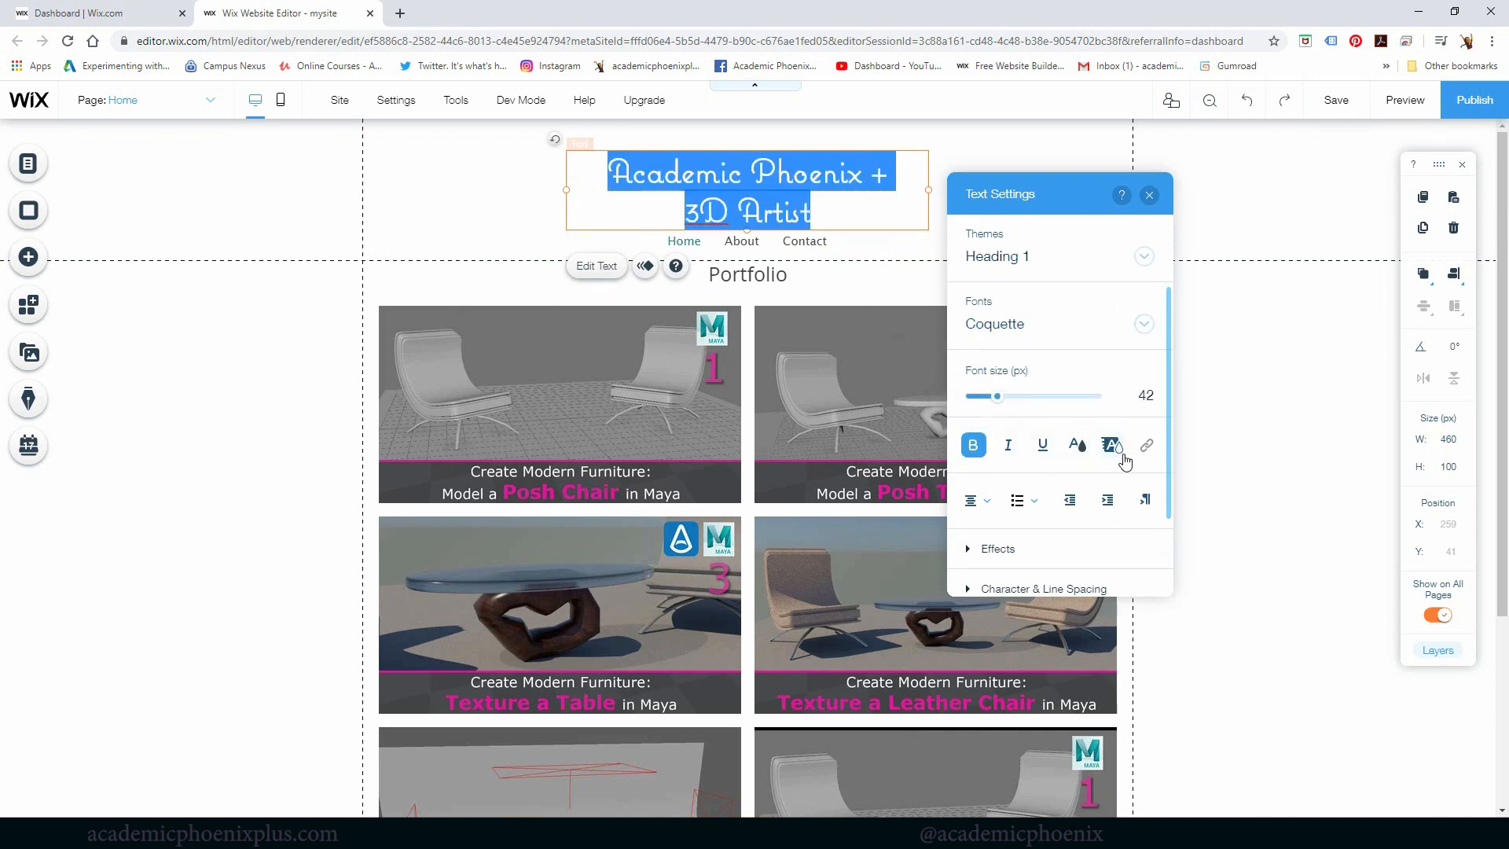
Remove the bold from the "3D Artist" line of the header title.
{"action": "left_click", "coordinate": [807, 221]}
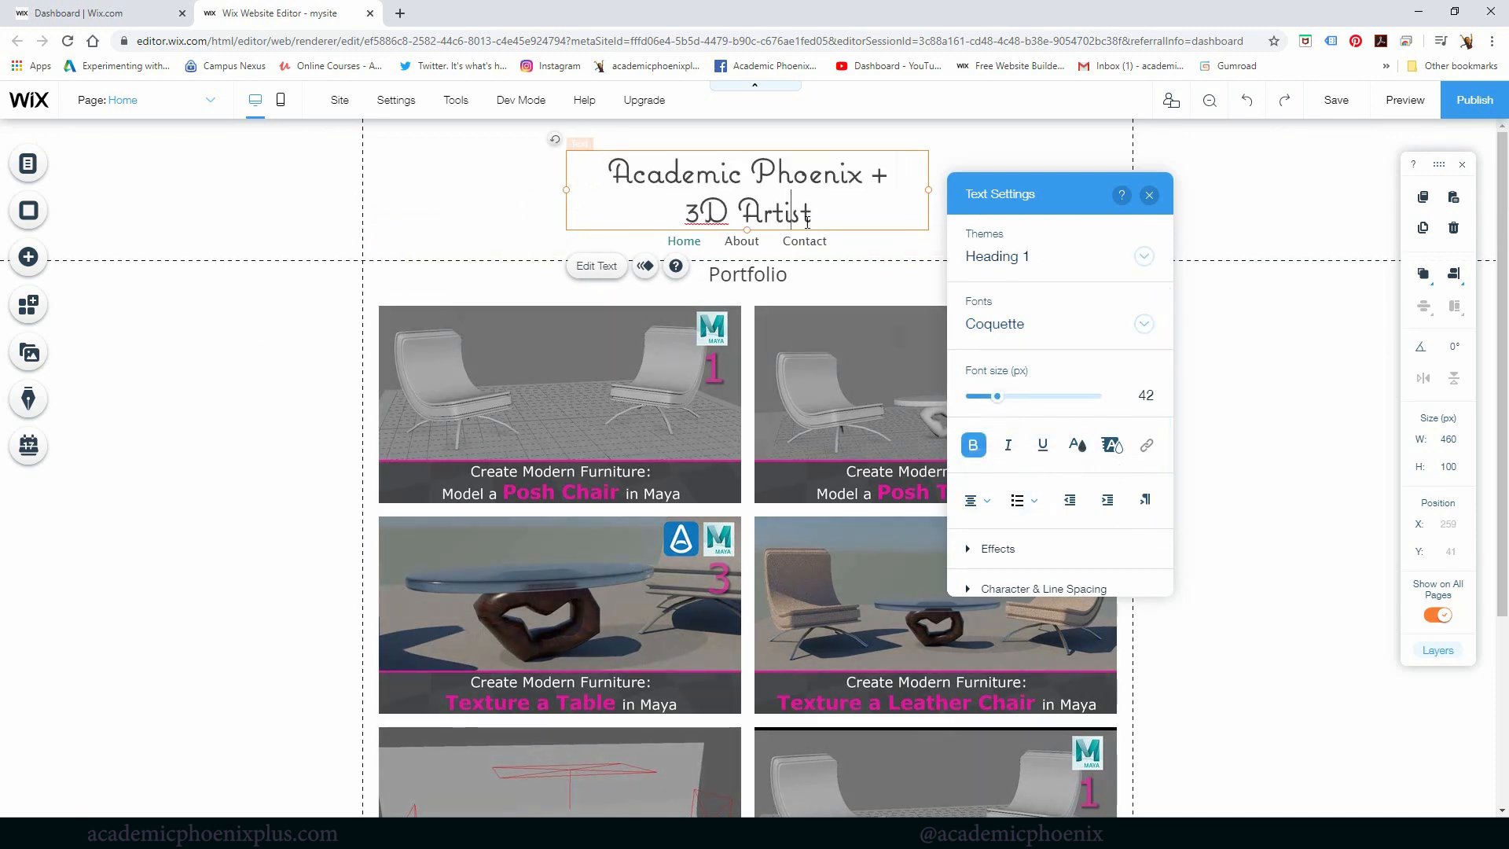
{"action": "left_click_drag", "start_coordinate": [814, 213], "coordinate": [684, 217]}
{"action": "left_click", "coordinate": [975, 445]}
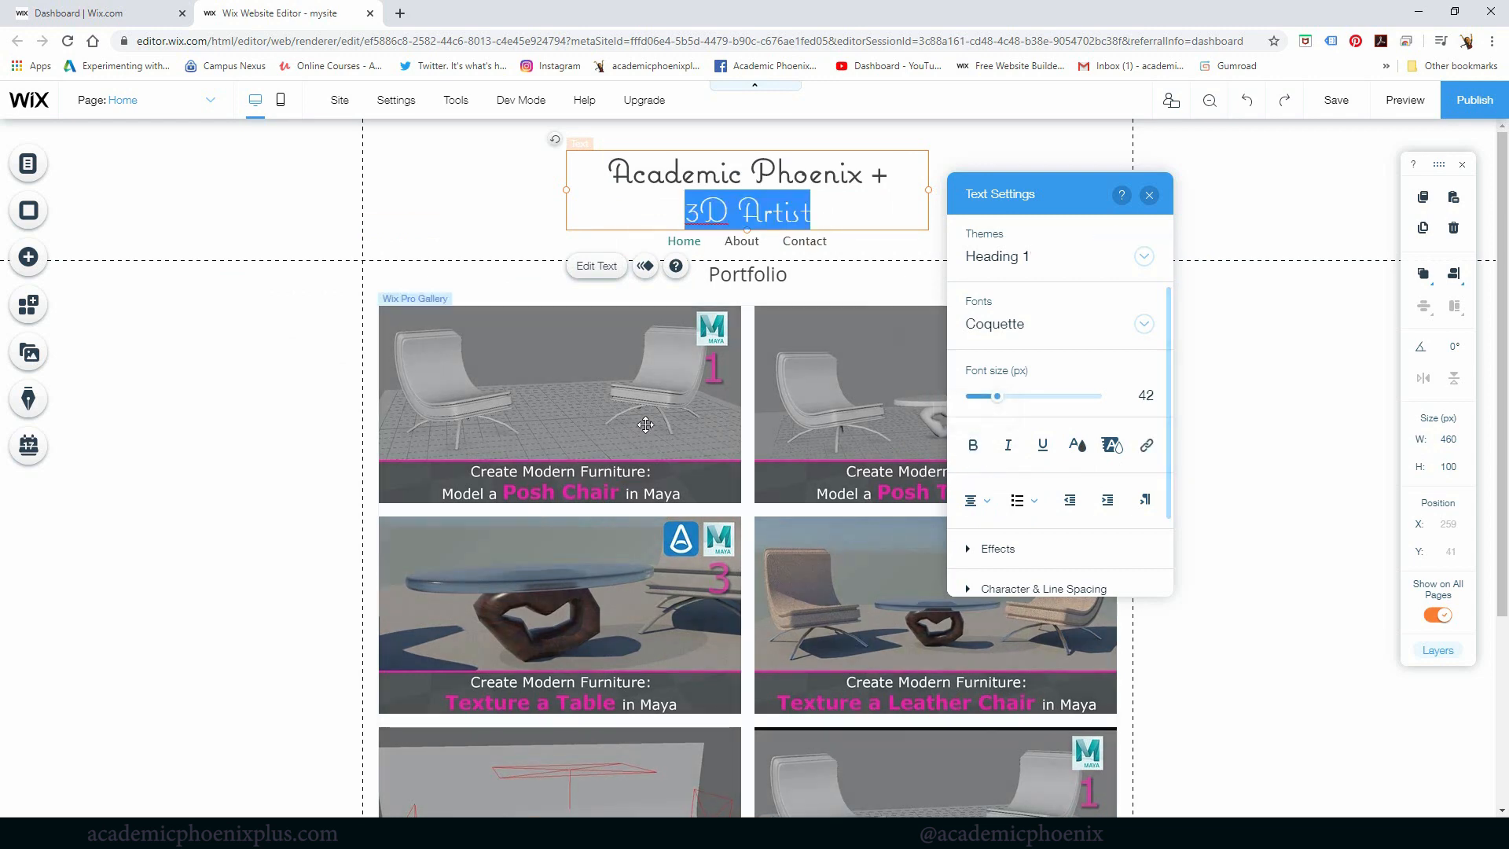
{"action": "left_click", "coordinate": [341, 412]}
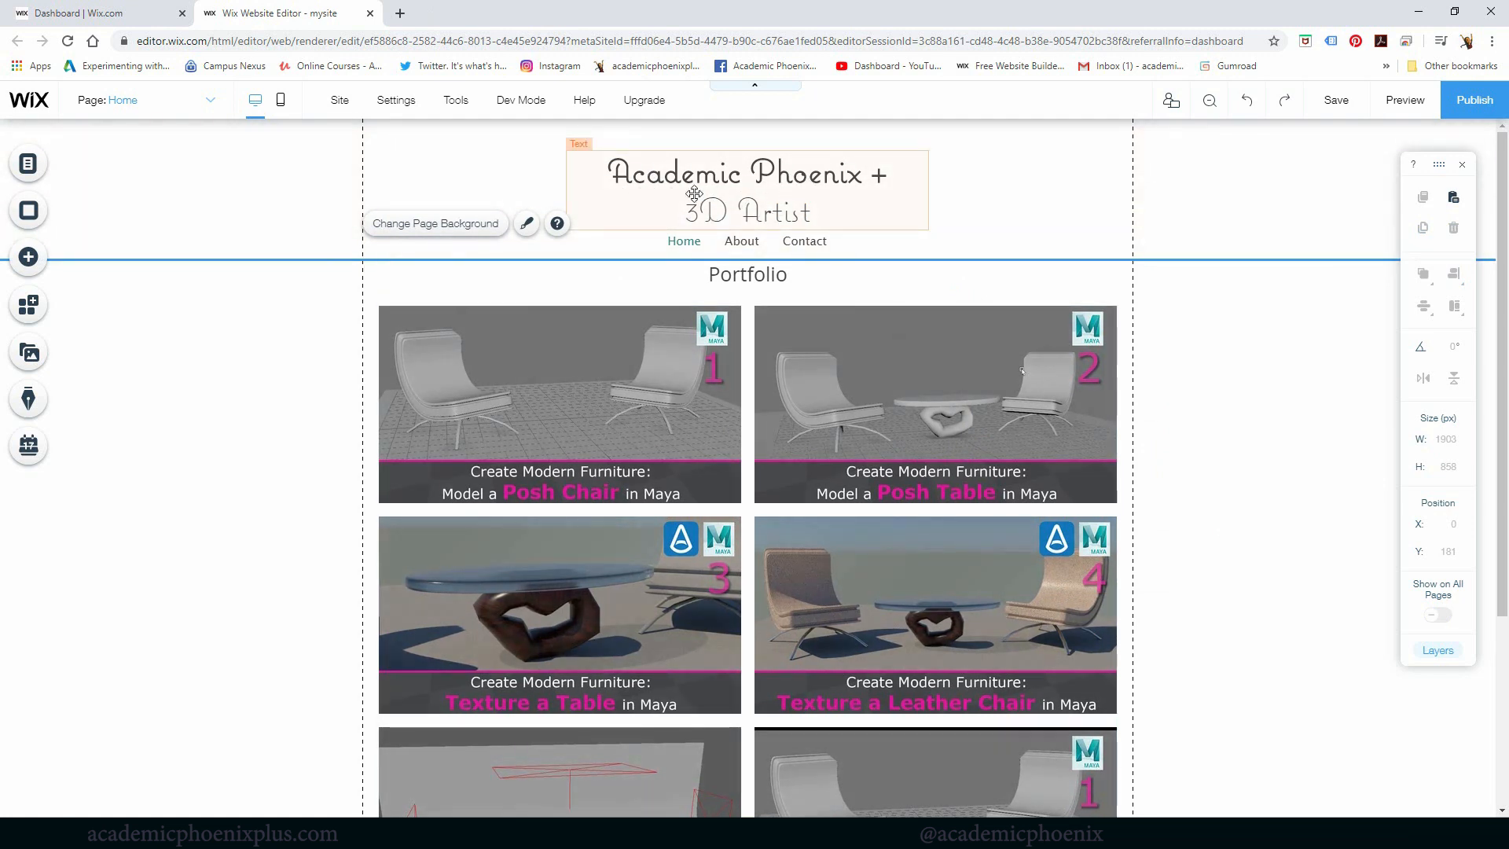
Rename the Home page as Portfolio in the site menu.
{"action": "left_click", "coordinate": [208, 101]}
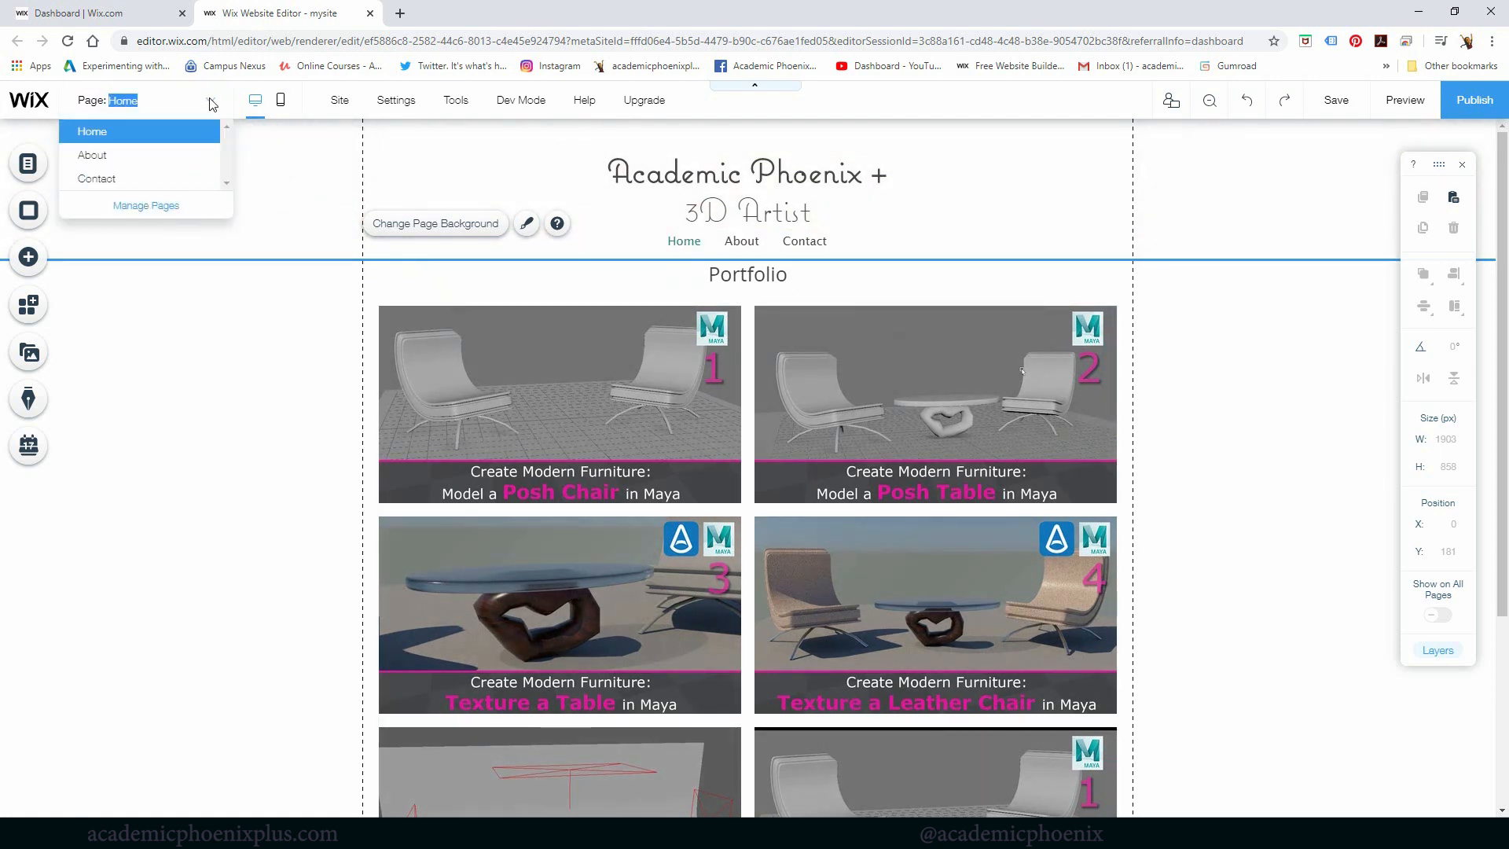
{"action": "left_click", "coordinate": [145, 207]}
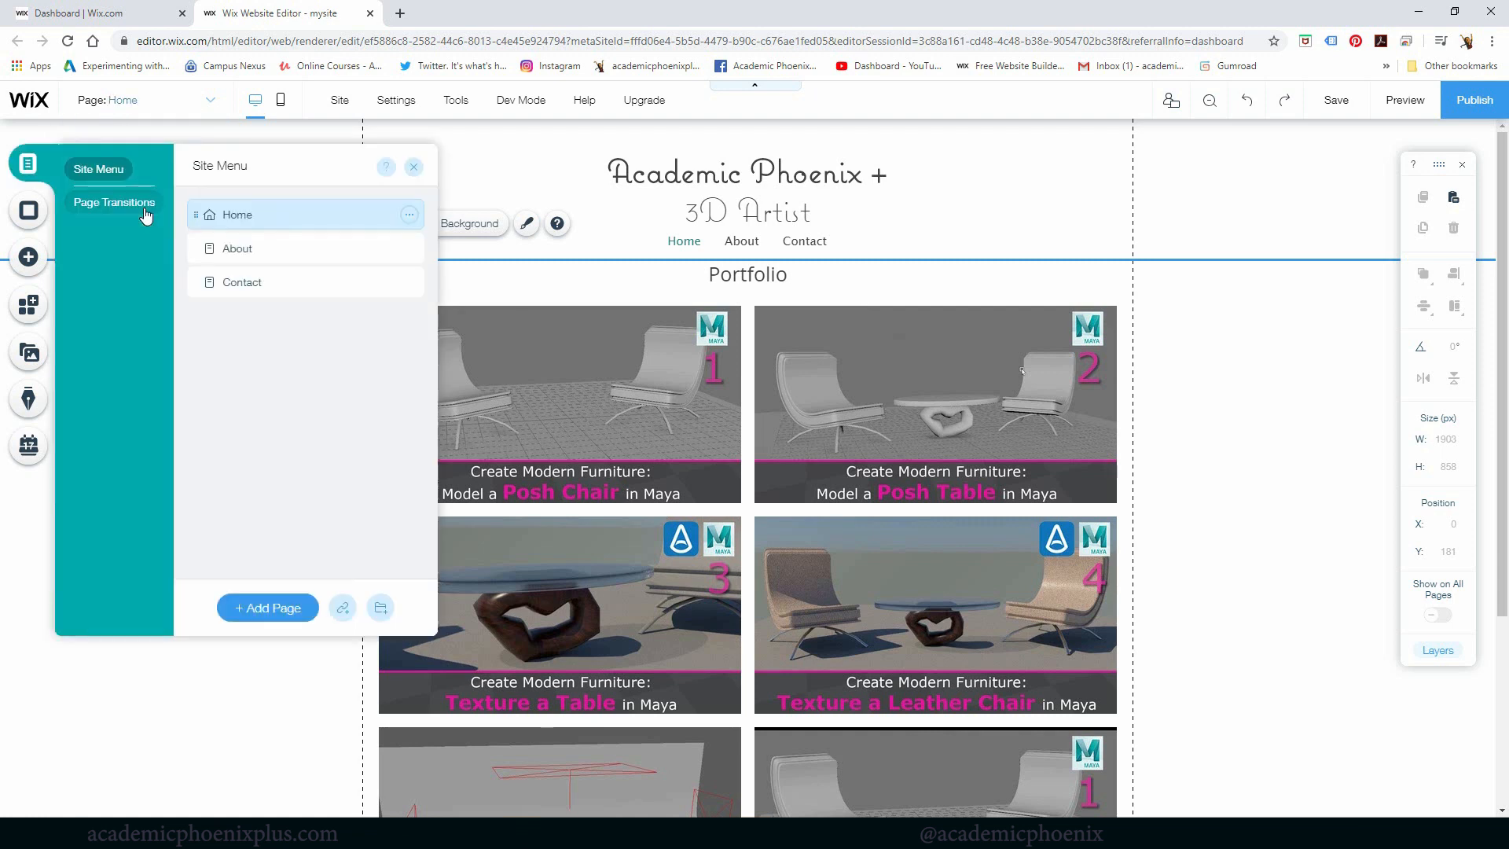
{"action": "left_click", "coordinate": [411, 220]}
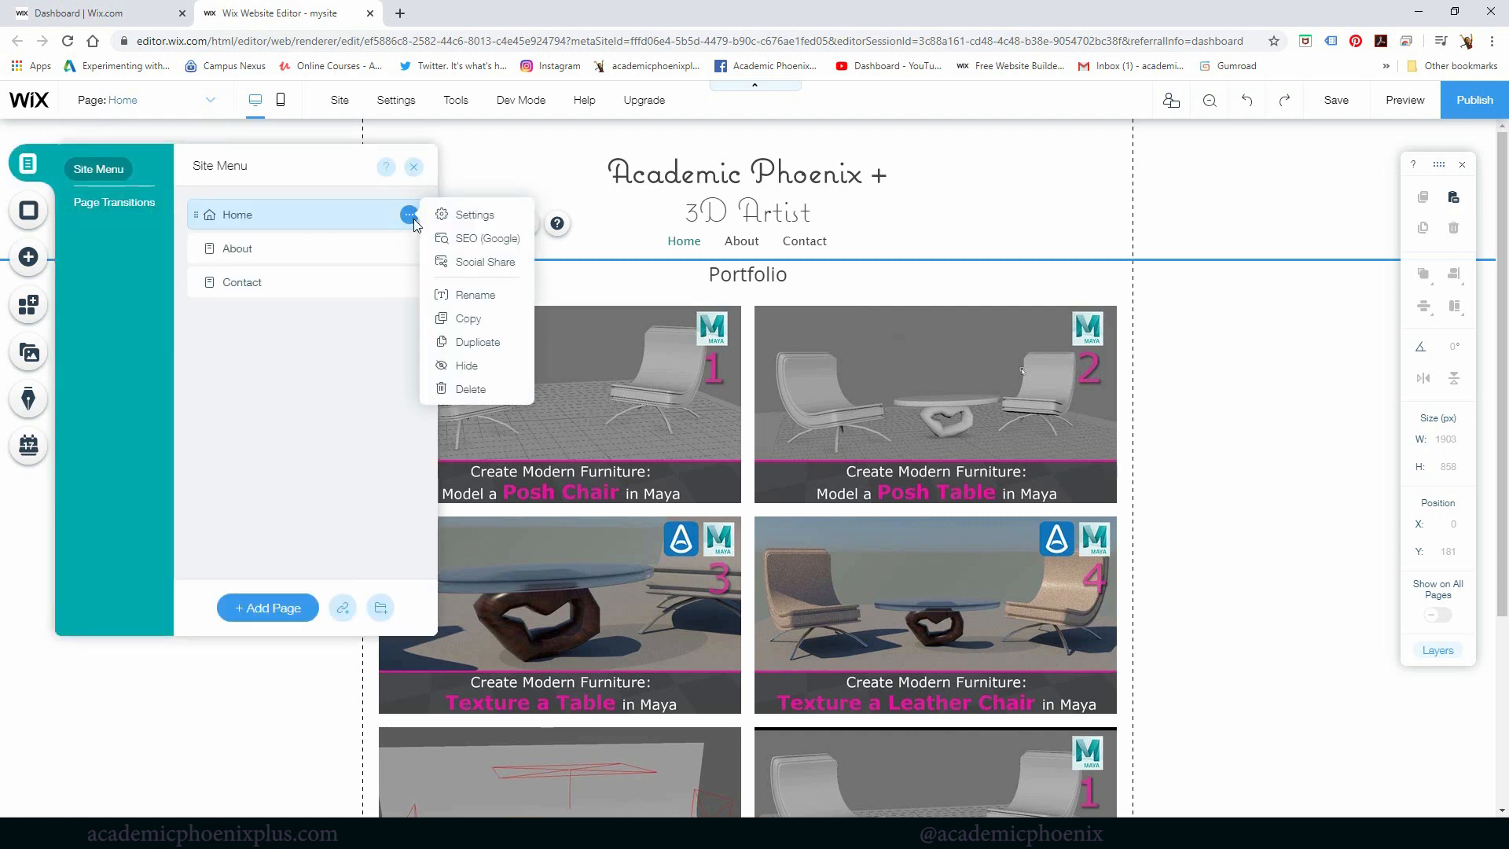
{"action": "left_click", "coordinate": [461, 293]}
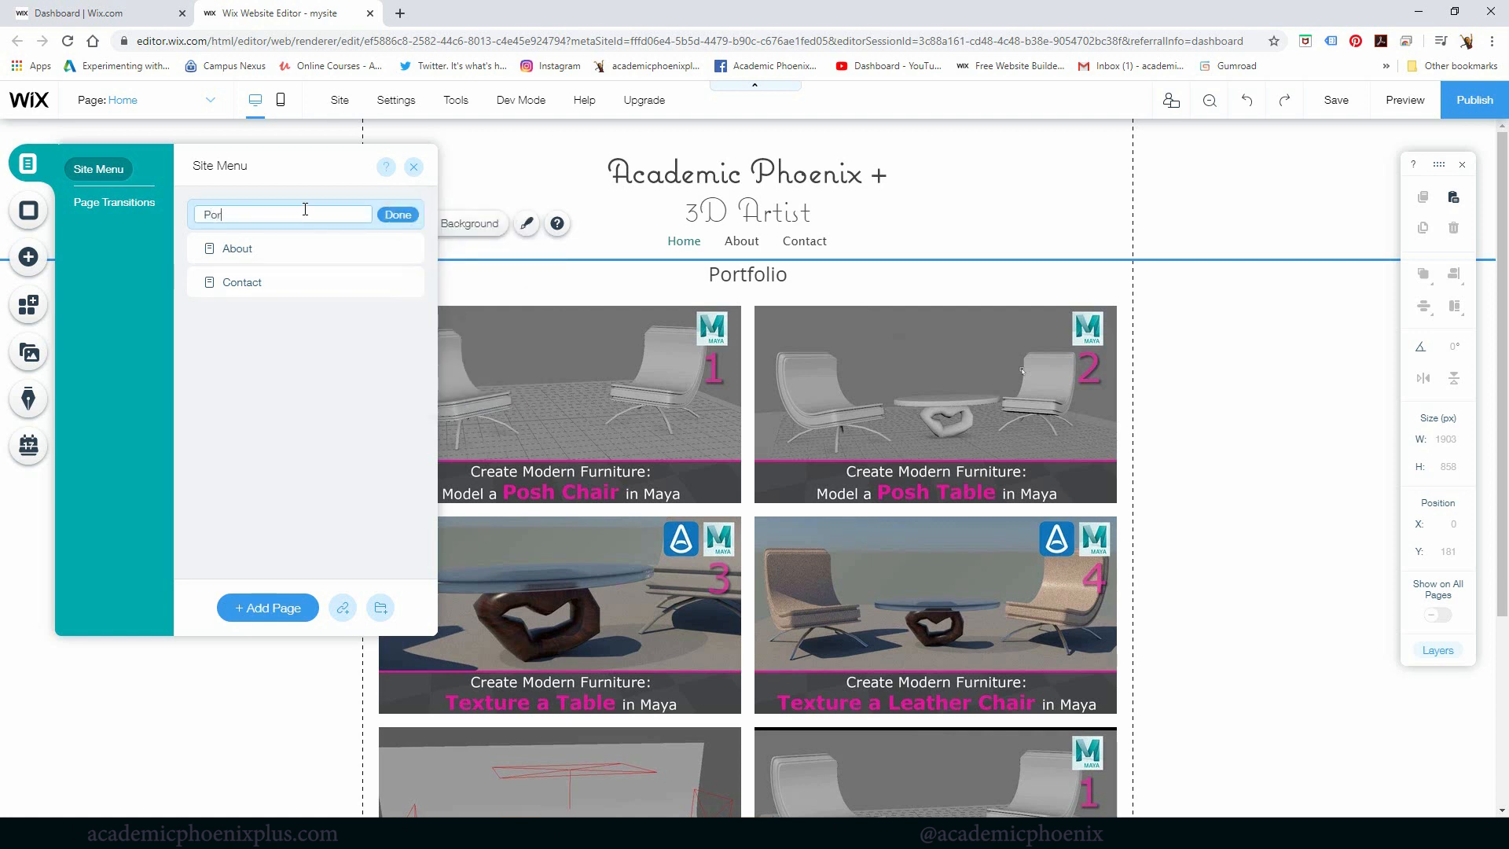
{"action": "key", "text": "Return"}
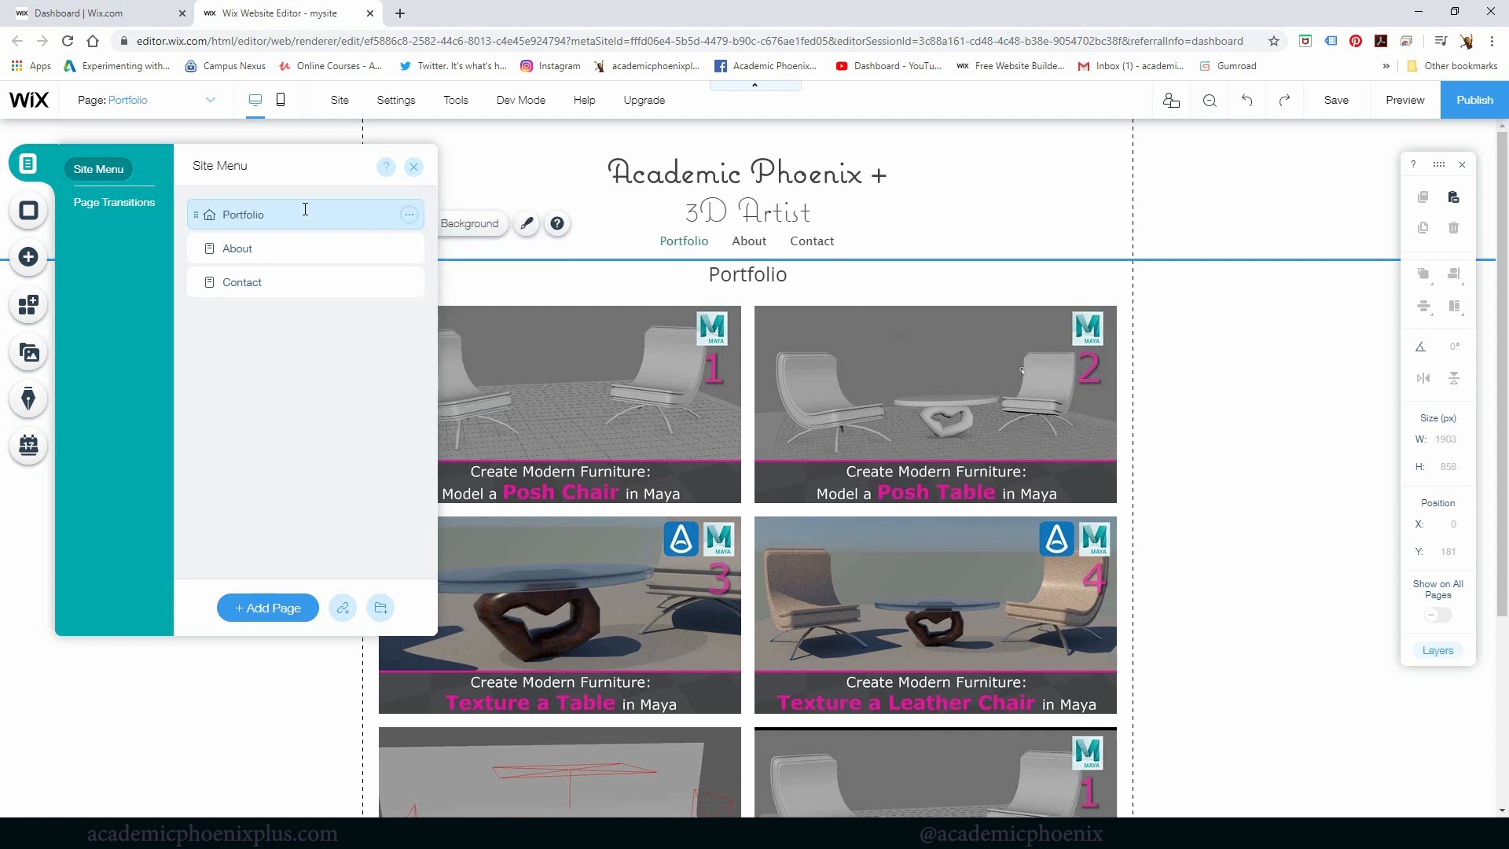
Review the Portfolio page's general info, advanced settings, layout options and viewing permissions.
{"action": "left_click", "coordinate": [410, 215]}
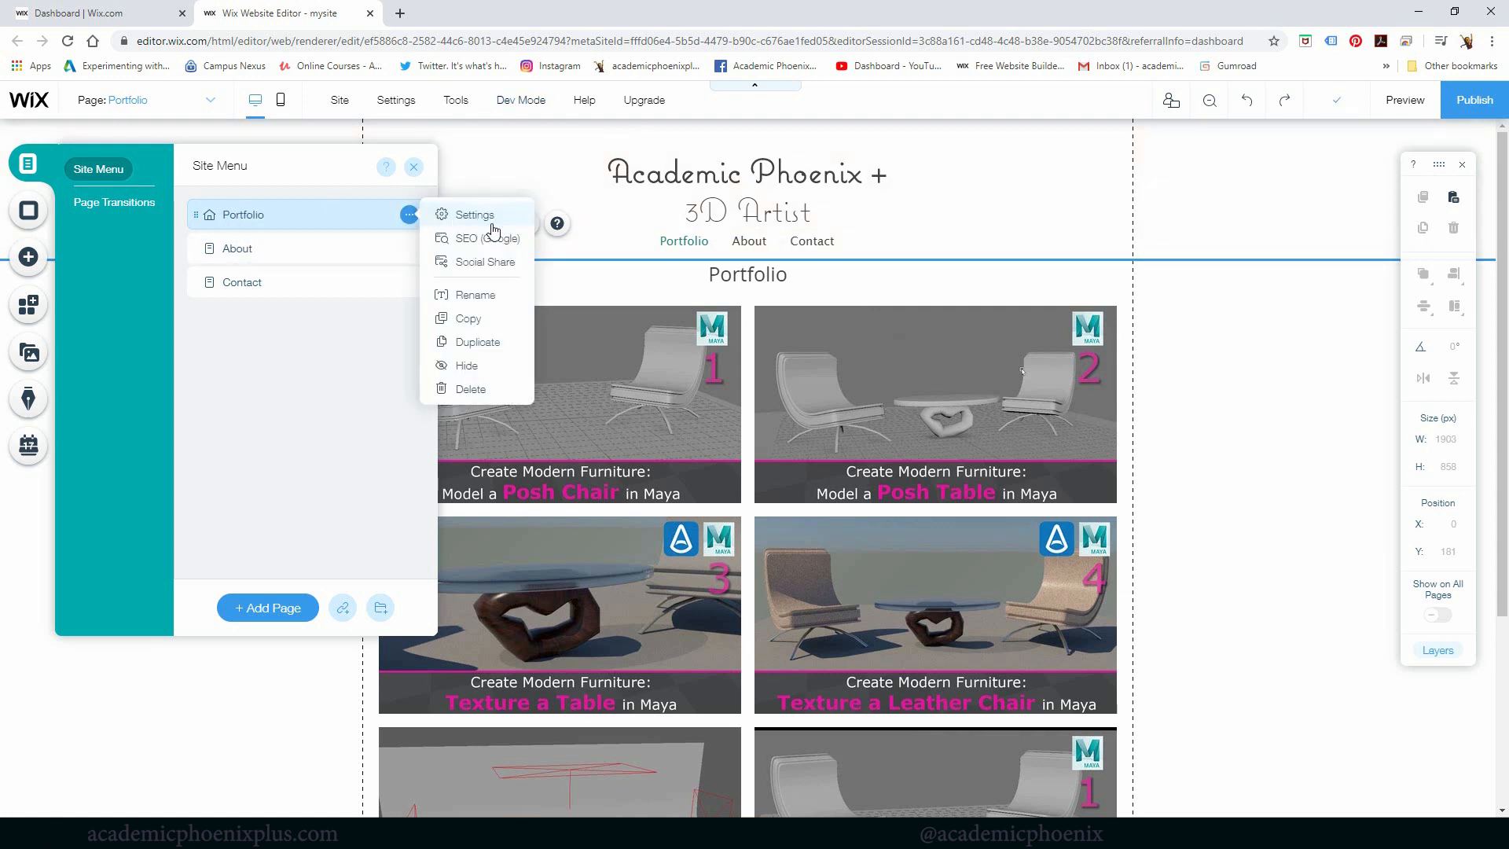
{"action": "left_click", "coordinate": [491, 223]}
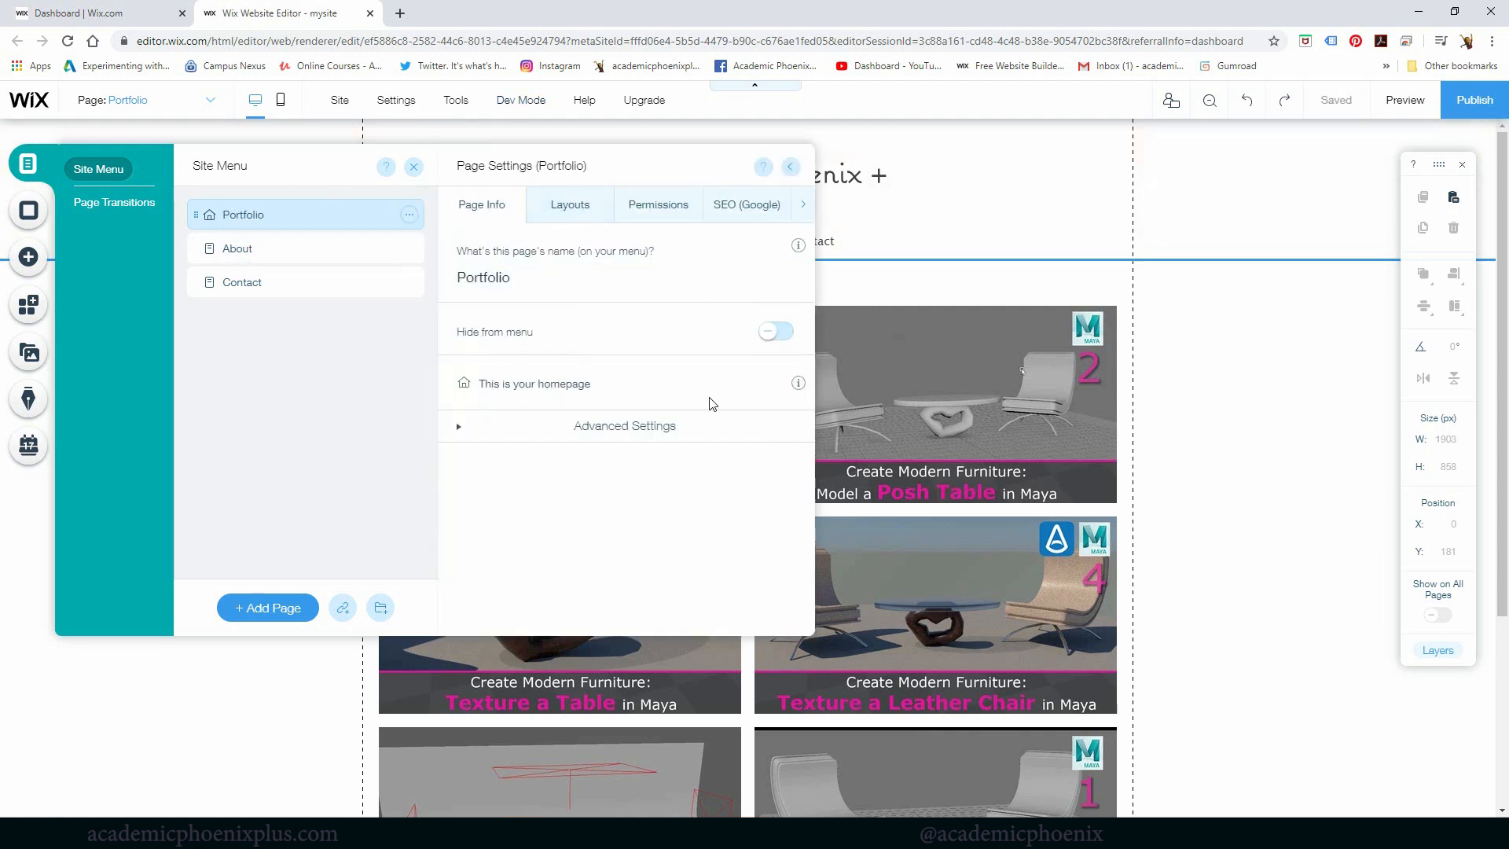
{"action": "left_click", "coordinate": [462, 430]}
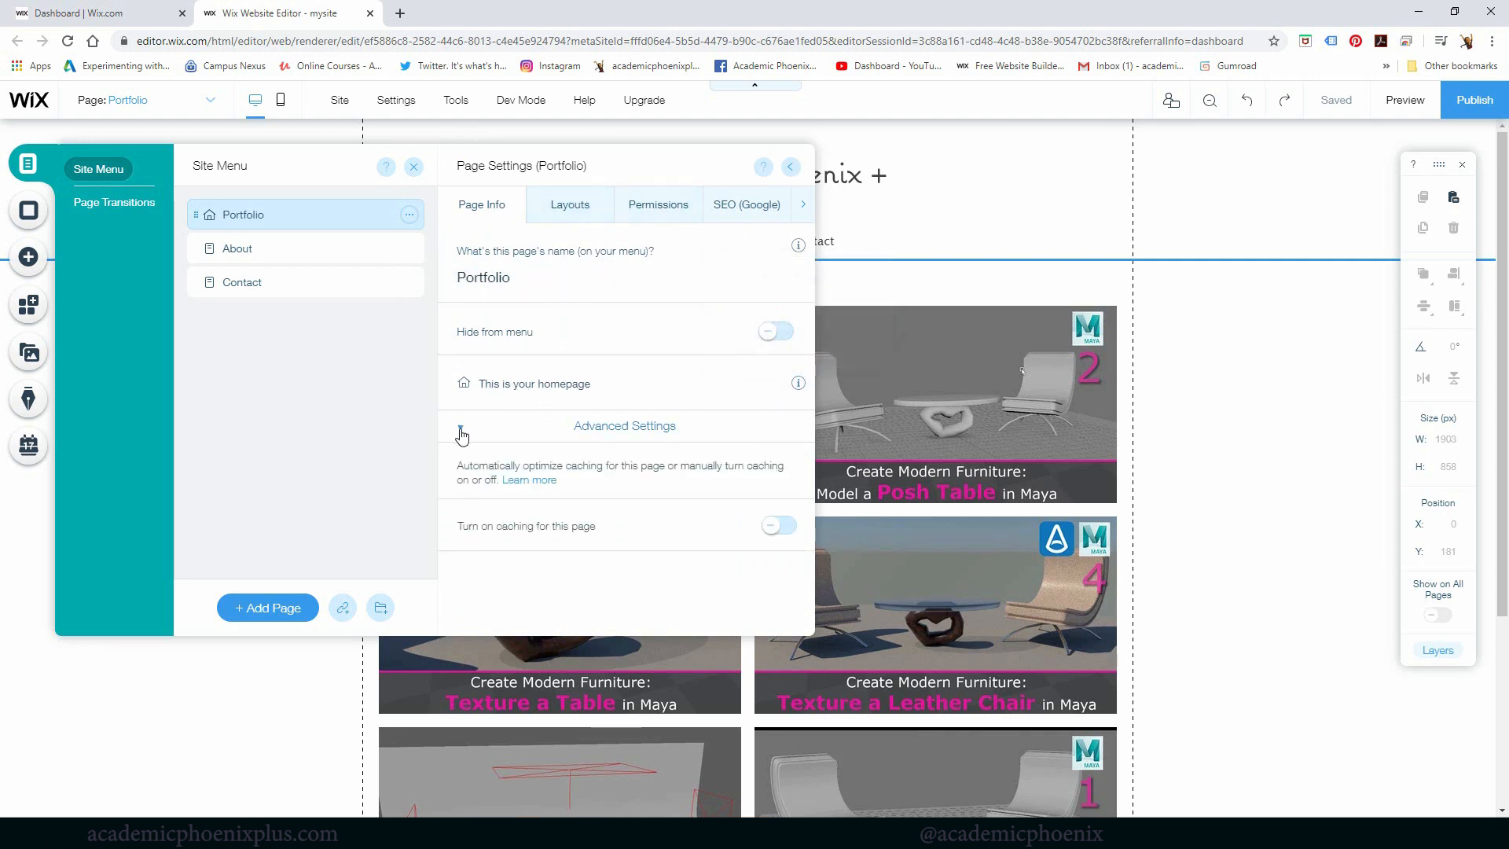
{"action": "left_click", "coordinate": [582, 205]}
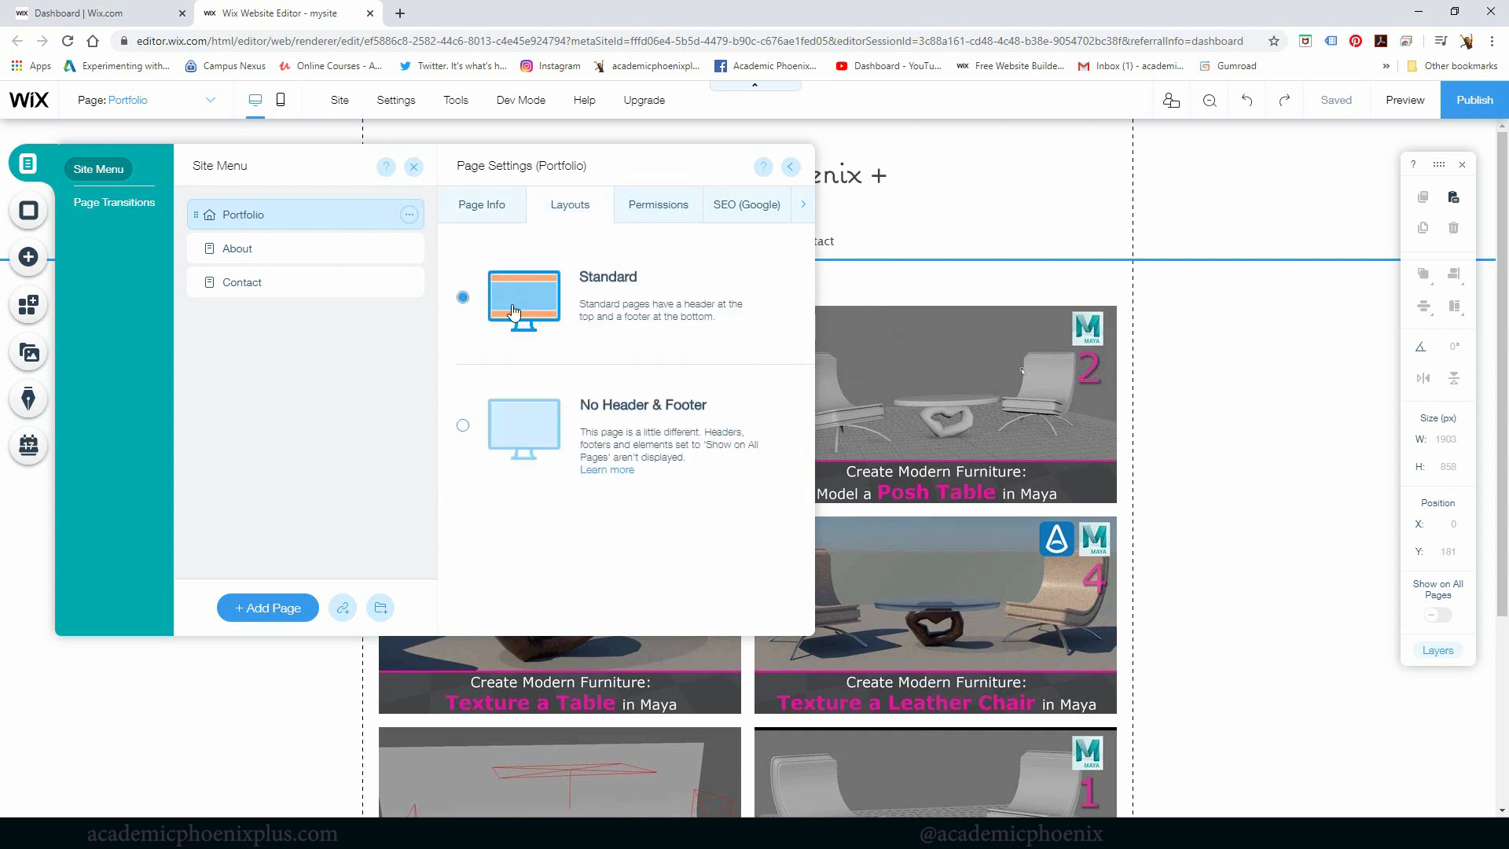
{"action": "left_click", "coordinate": [662, 211]}
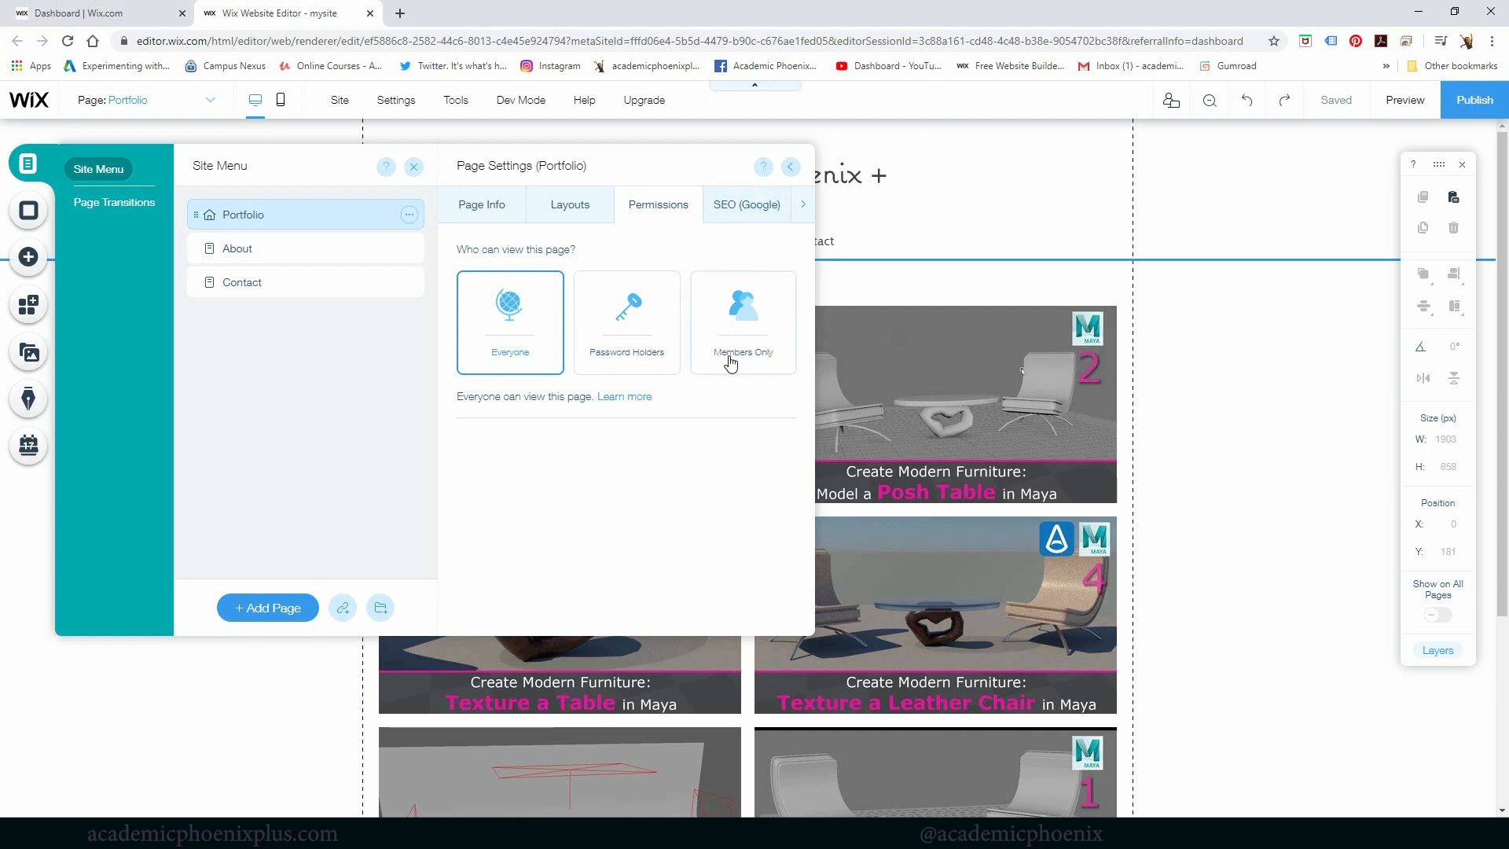
Set the Portfolio page's search result and browser tab title to "Academic Phoenix Plus Portfolio | 3D Artist" and close the page settings.
{"action": "left_click", "coordinate": [745, 208]}
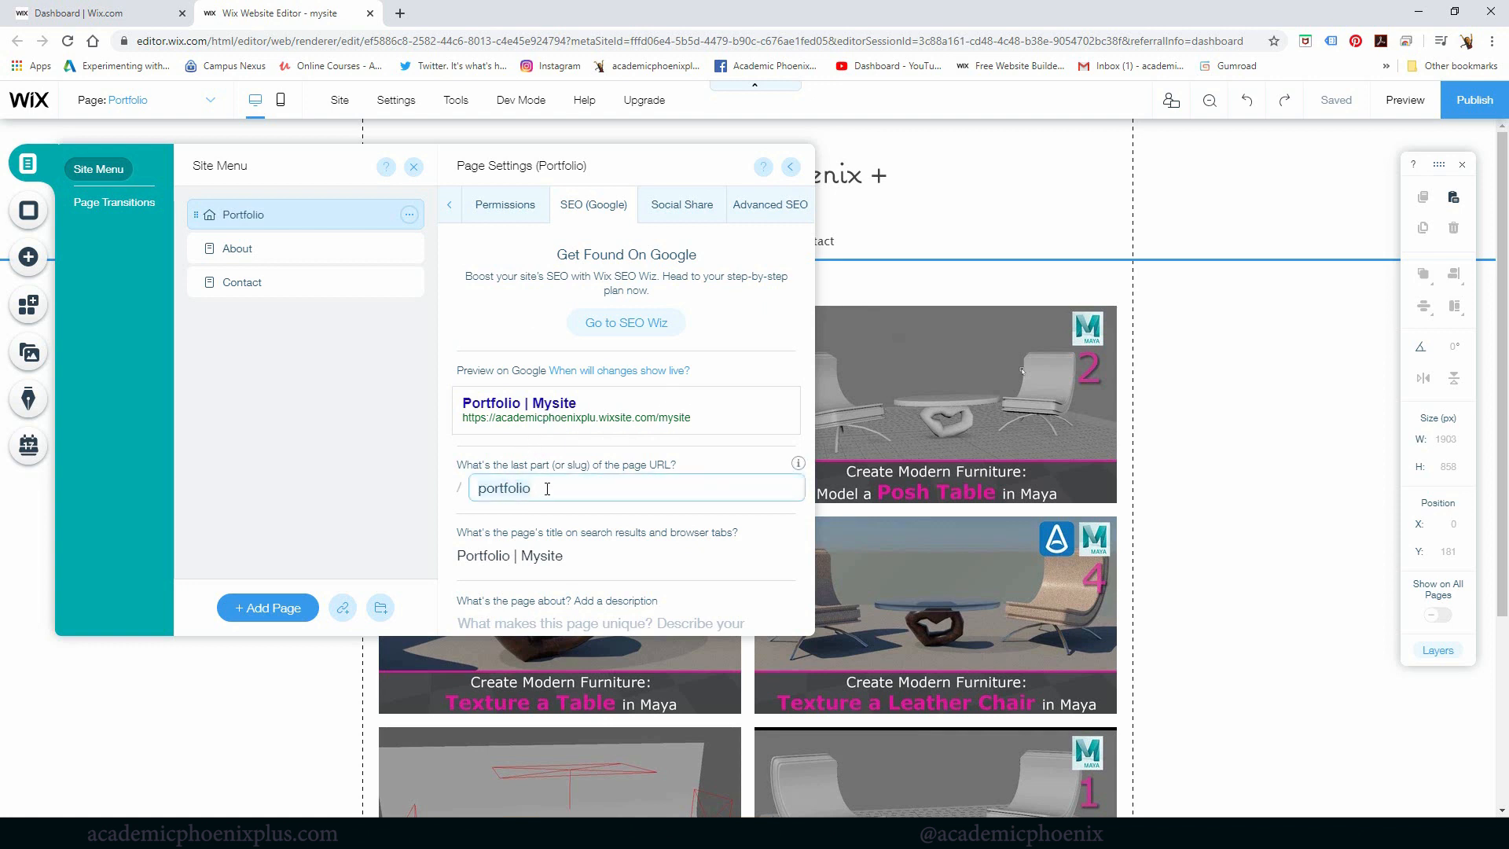
{"action": "left_click", "coordinate": [507, 555]}
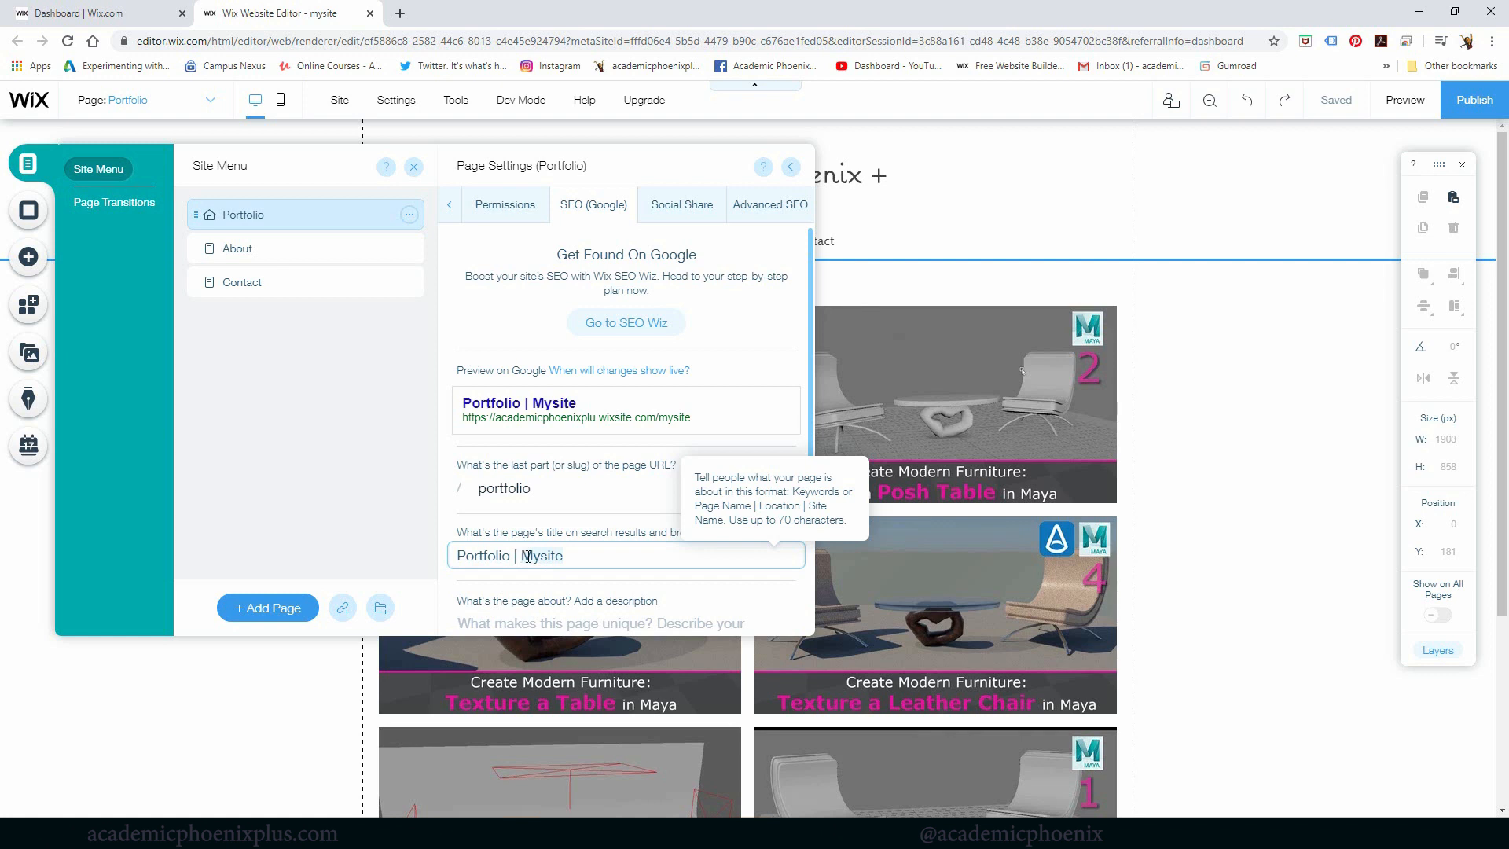
{"action": "type", "text": "3D Arti"}
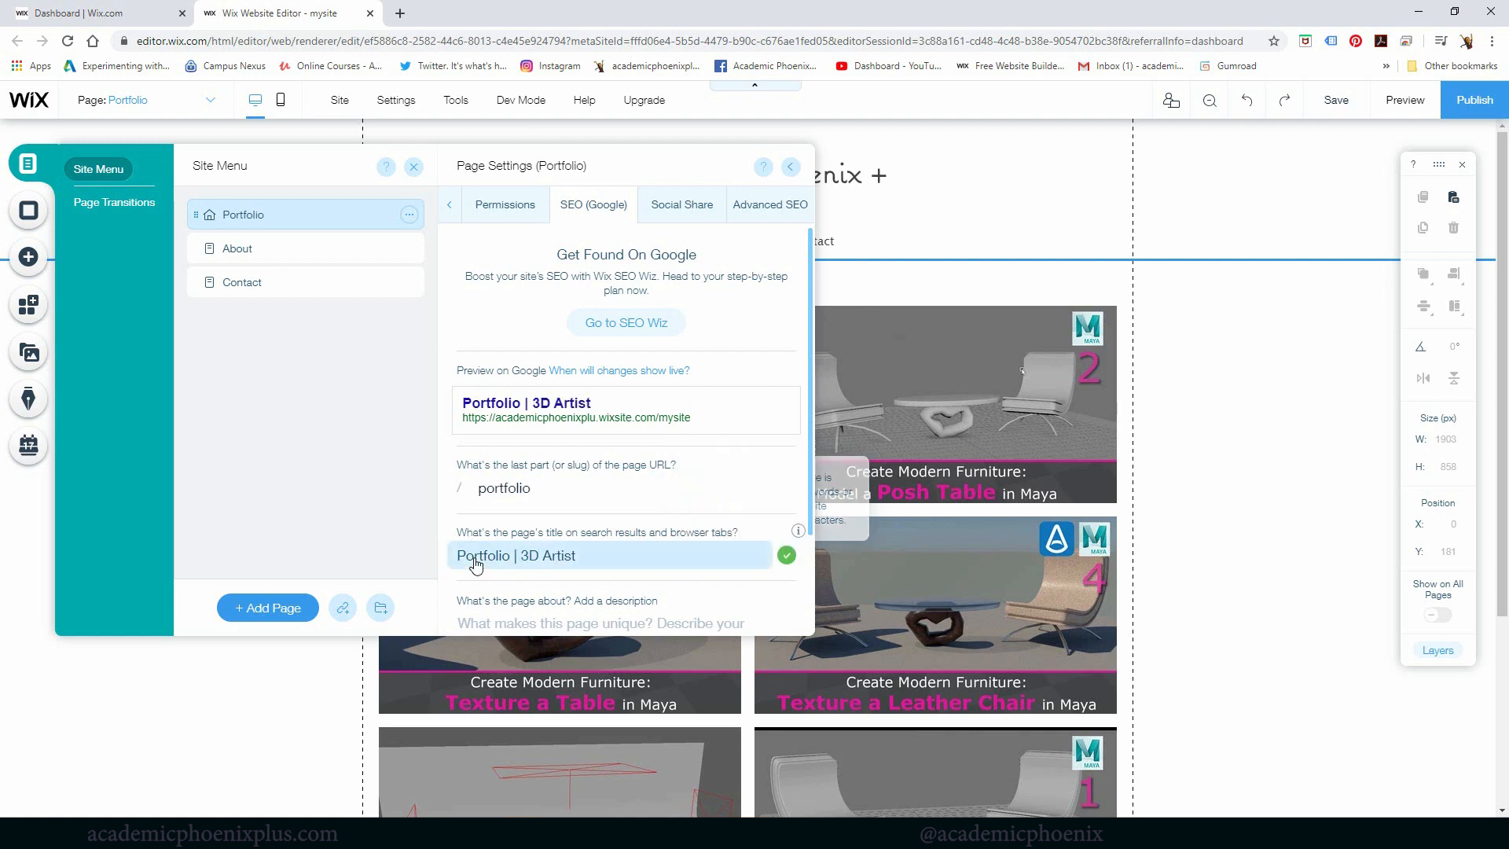
{"action": "type", "text": "Academic Ph"}
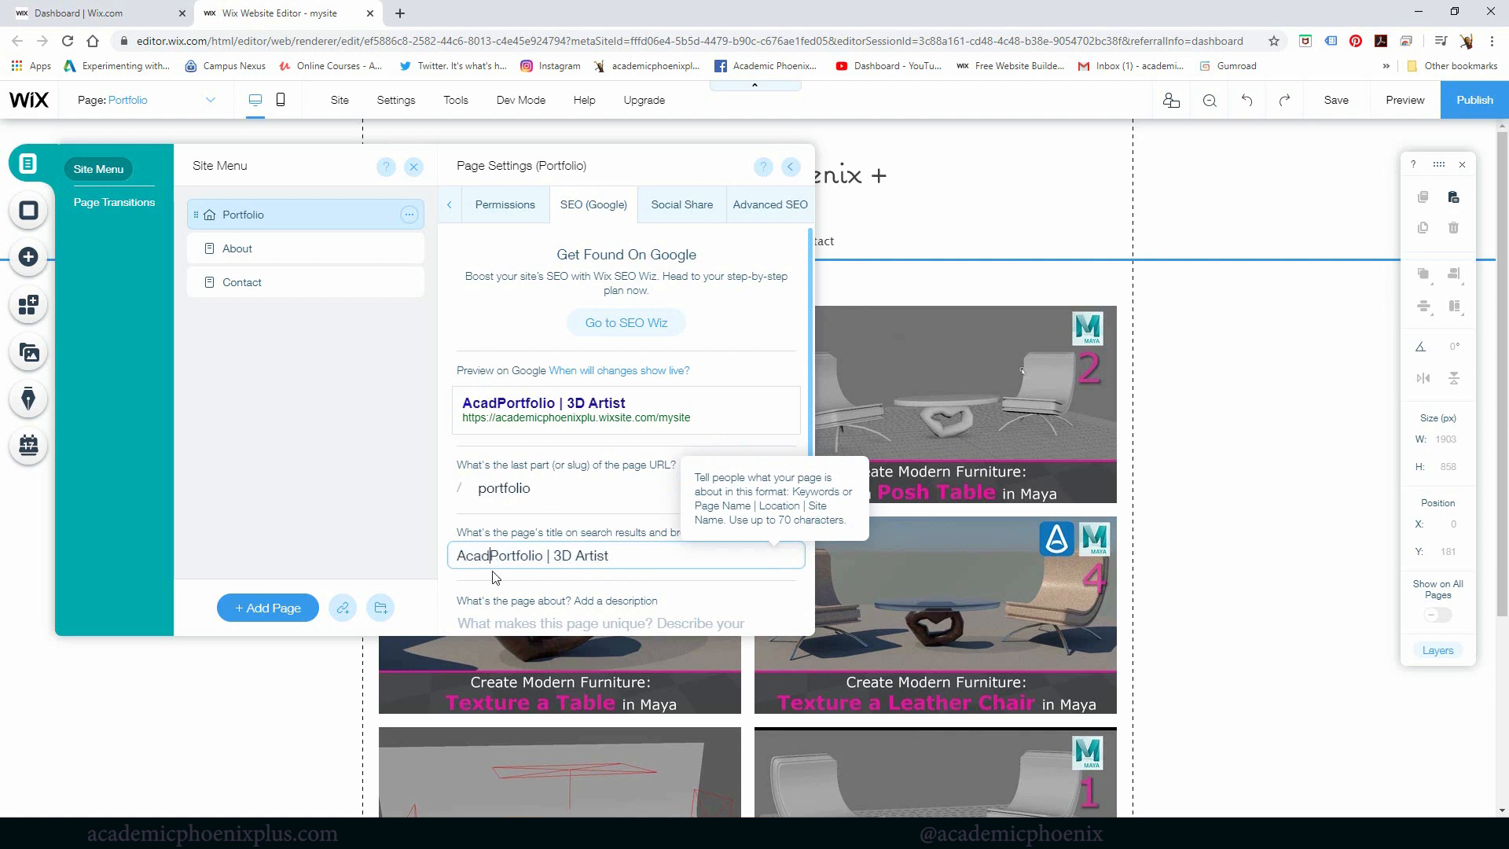
{"action": "type", "text": "oenix "}
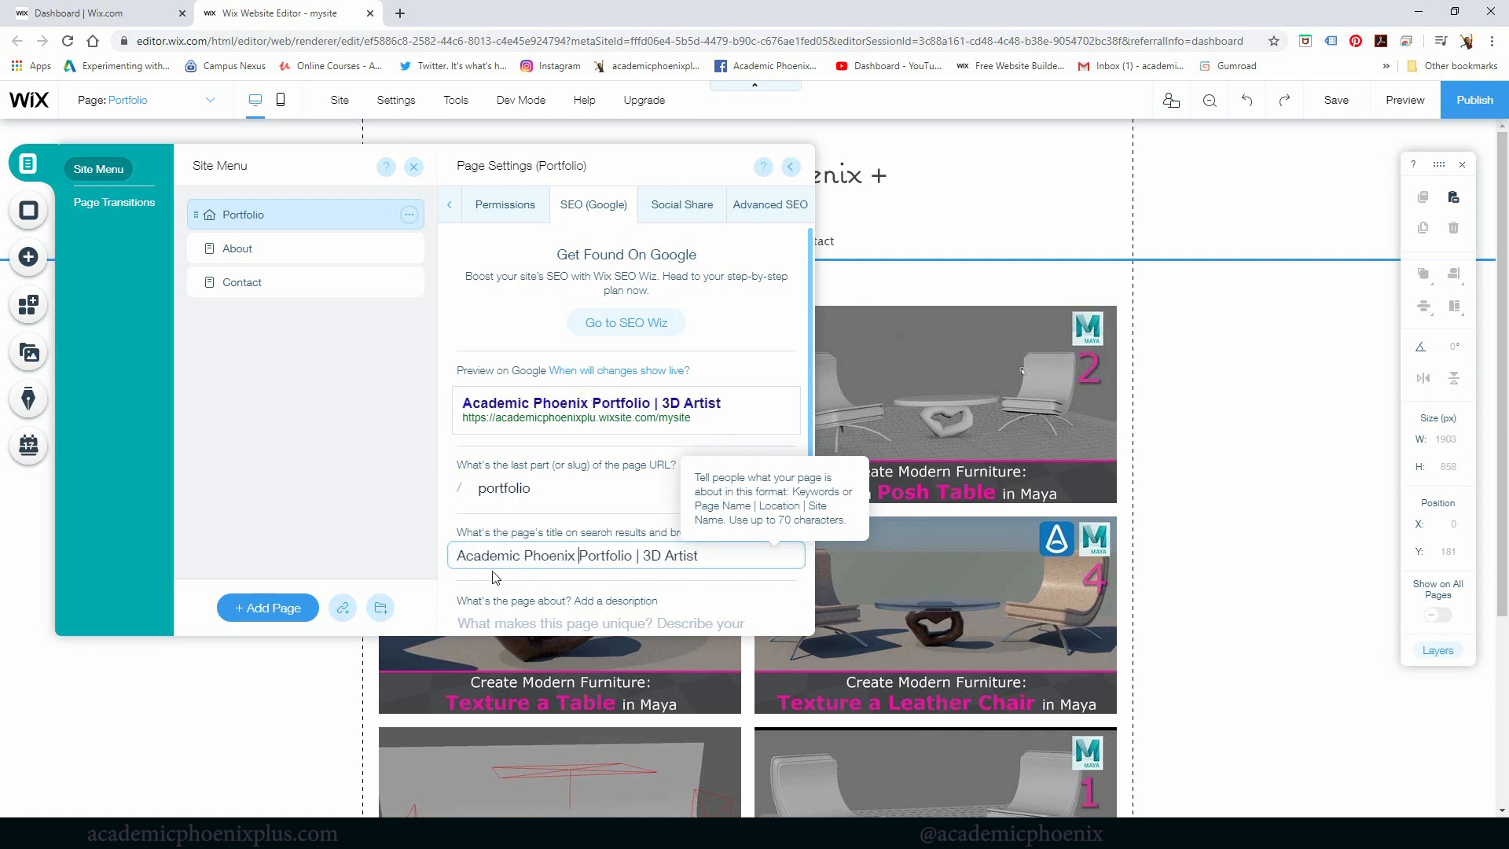
{"action": "type", "text": "+"}
{"action": "key", "text": "BackSpace"}
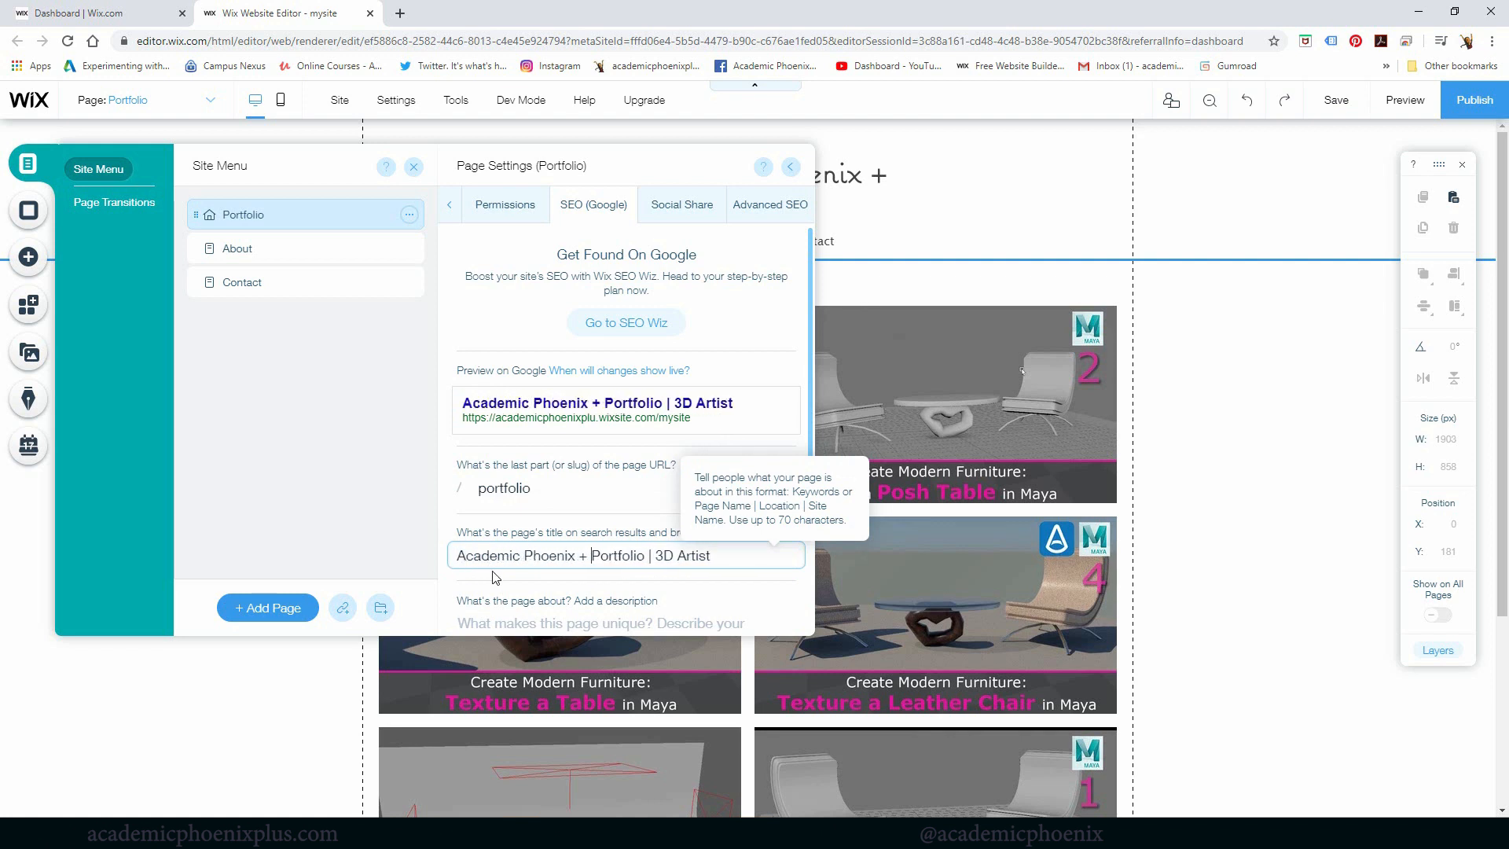
{"action": "type", "text": "Plus"}
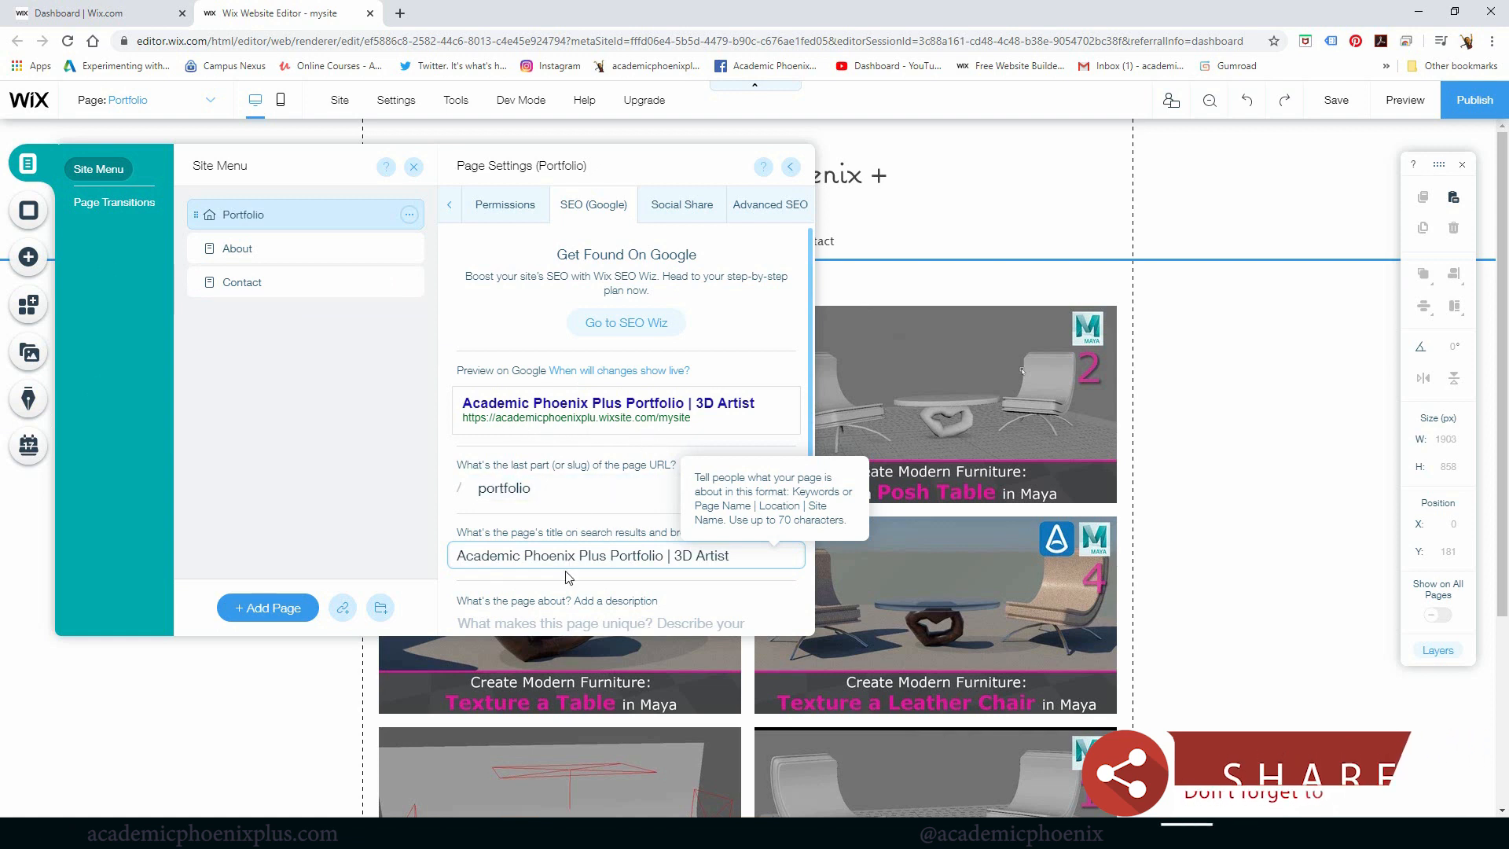
{"action": "left_click", "coordinate": [579, 491]}
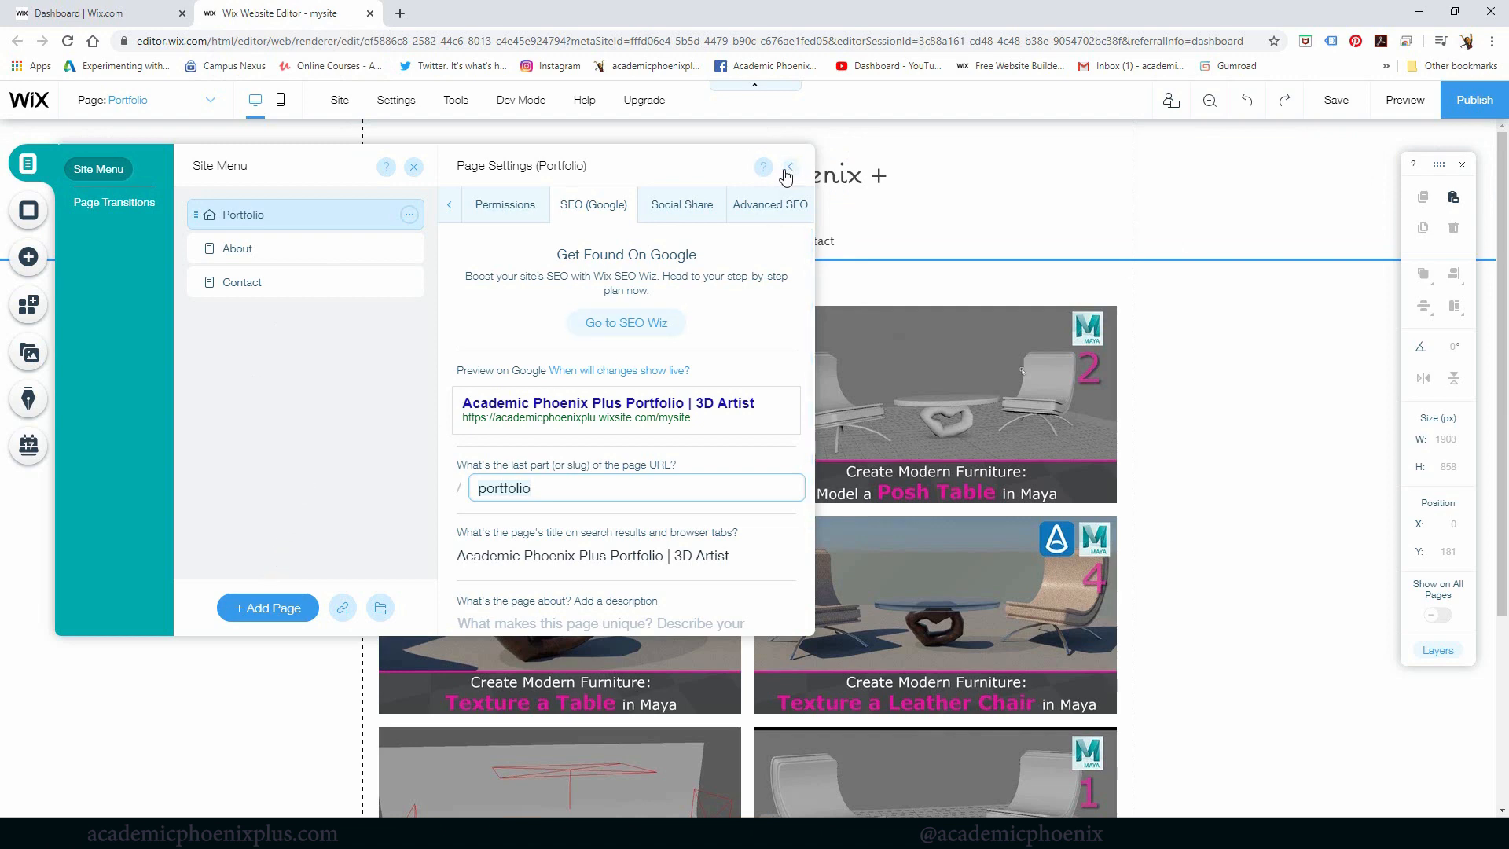
{"action": "left_click", "coordinate": [1252, 364]}
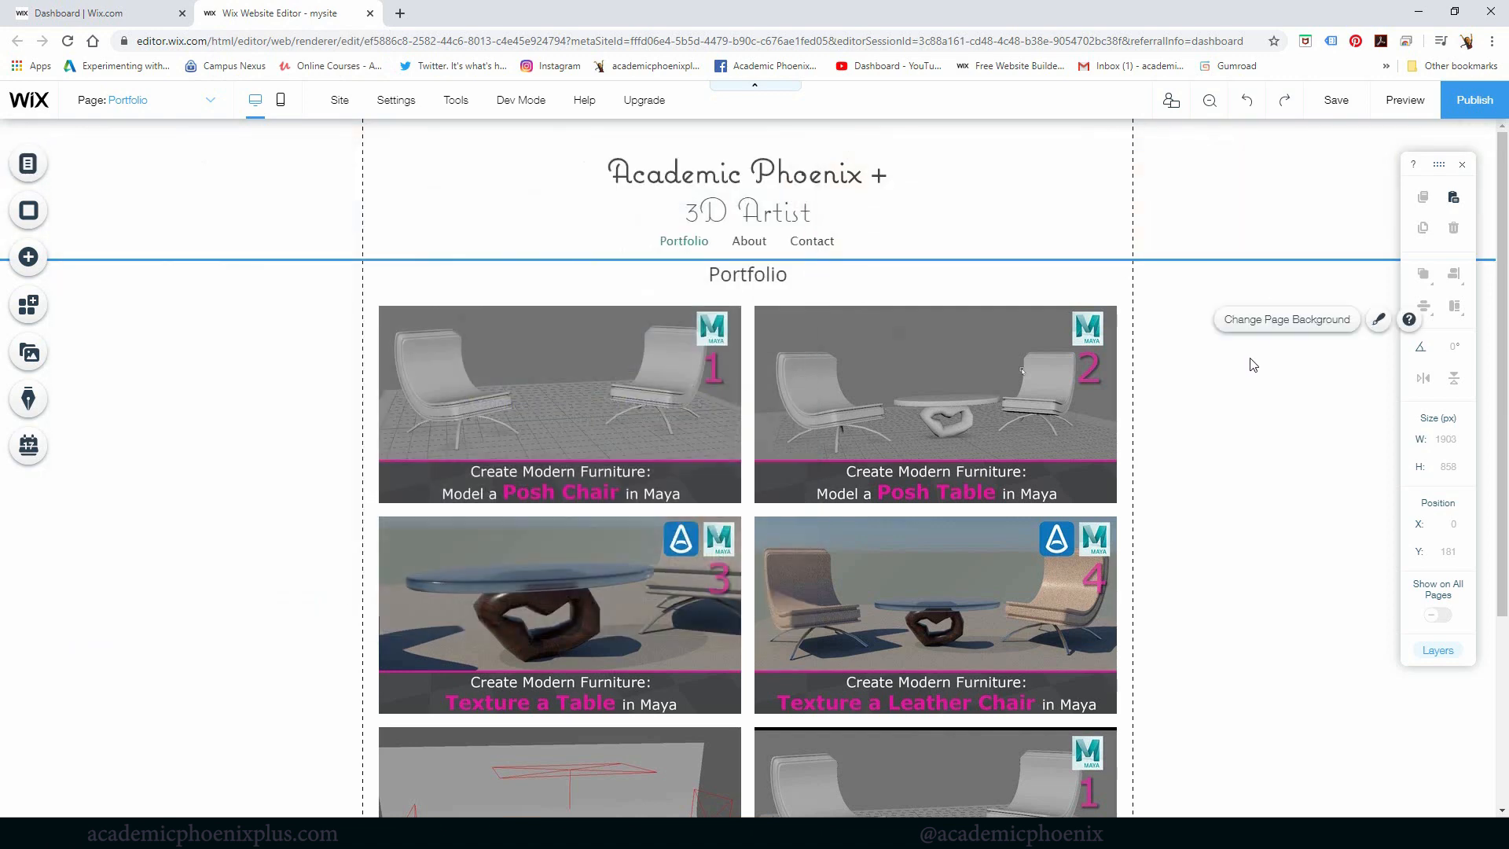
Preview the site, return to editing, publish it and select its published web address.
{"action": "left_click", "coordinate": [1407, 102]}
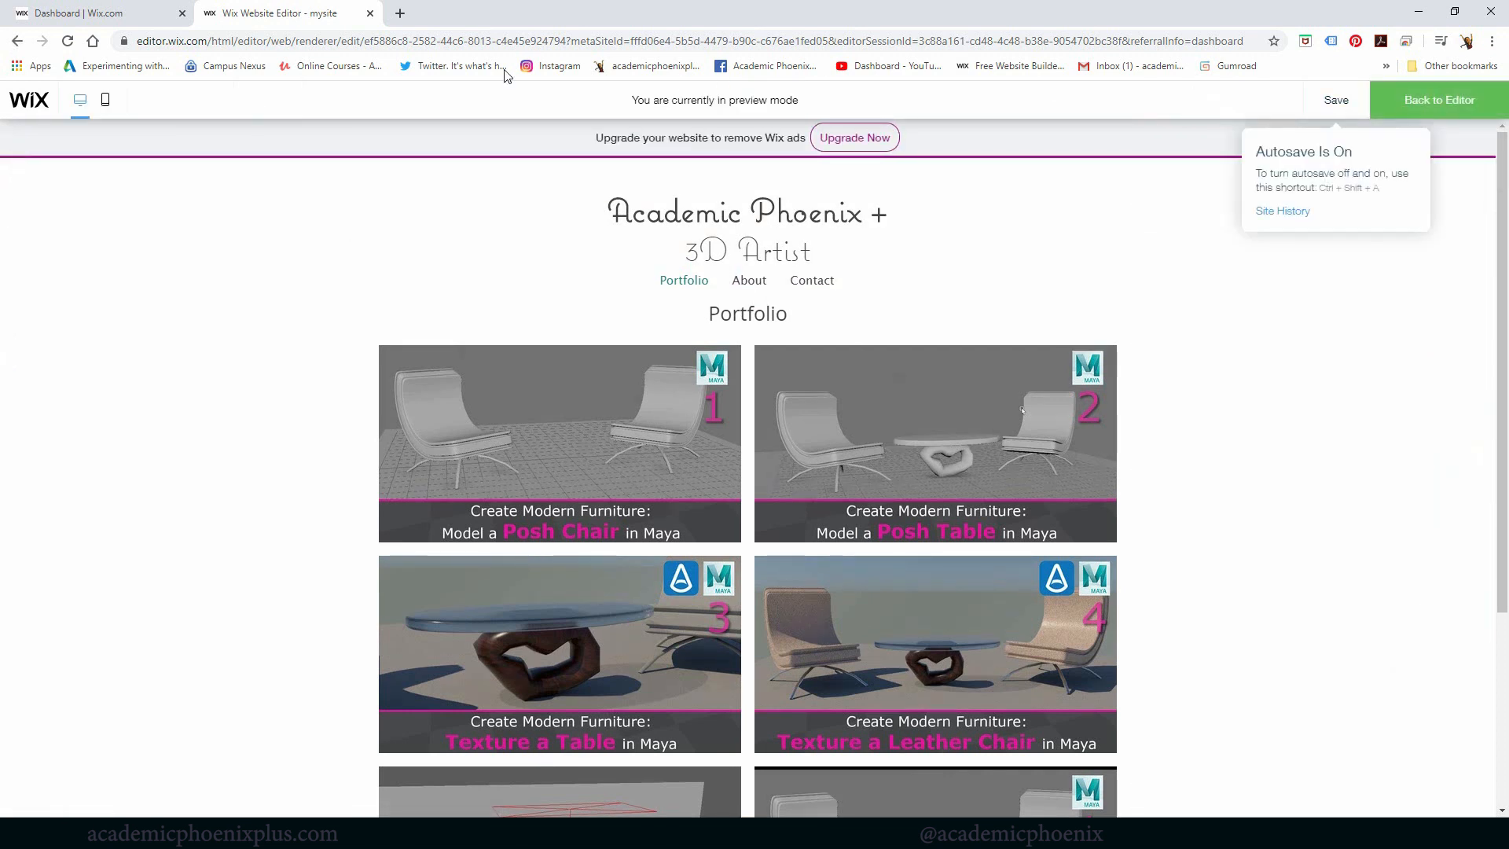
{"action": "left_click", "coordinate": [1443, 109]}
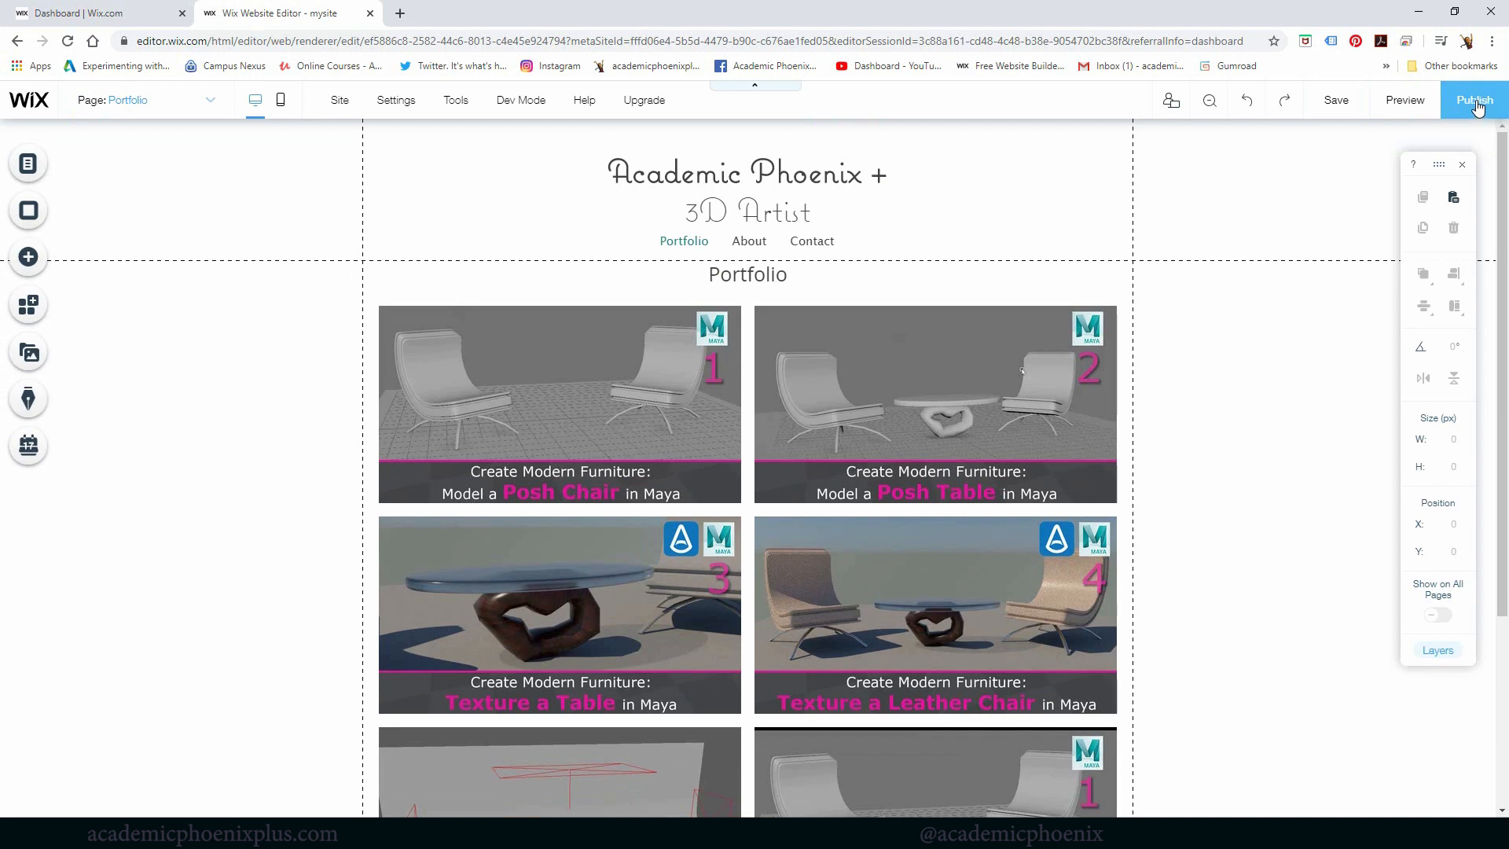
{"action": "left_click", "coordinate": [1476, 102]}
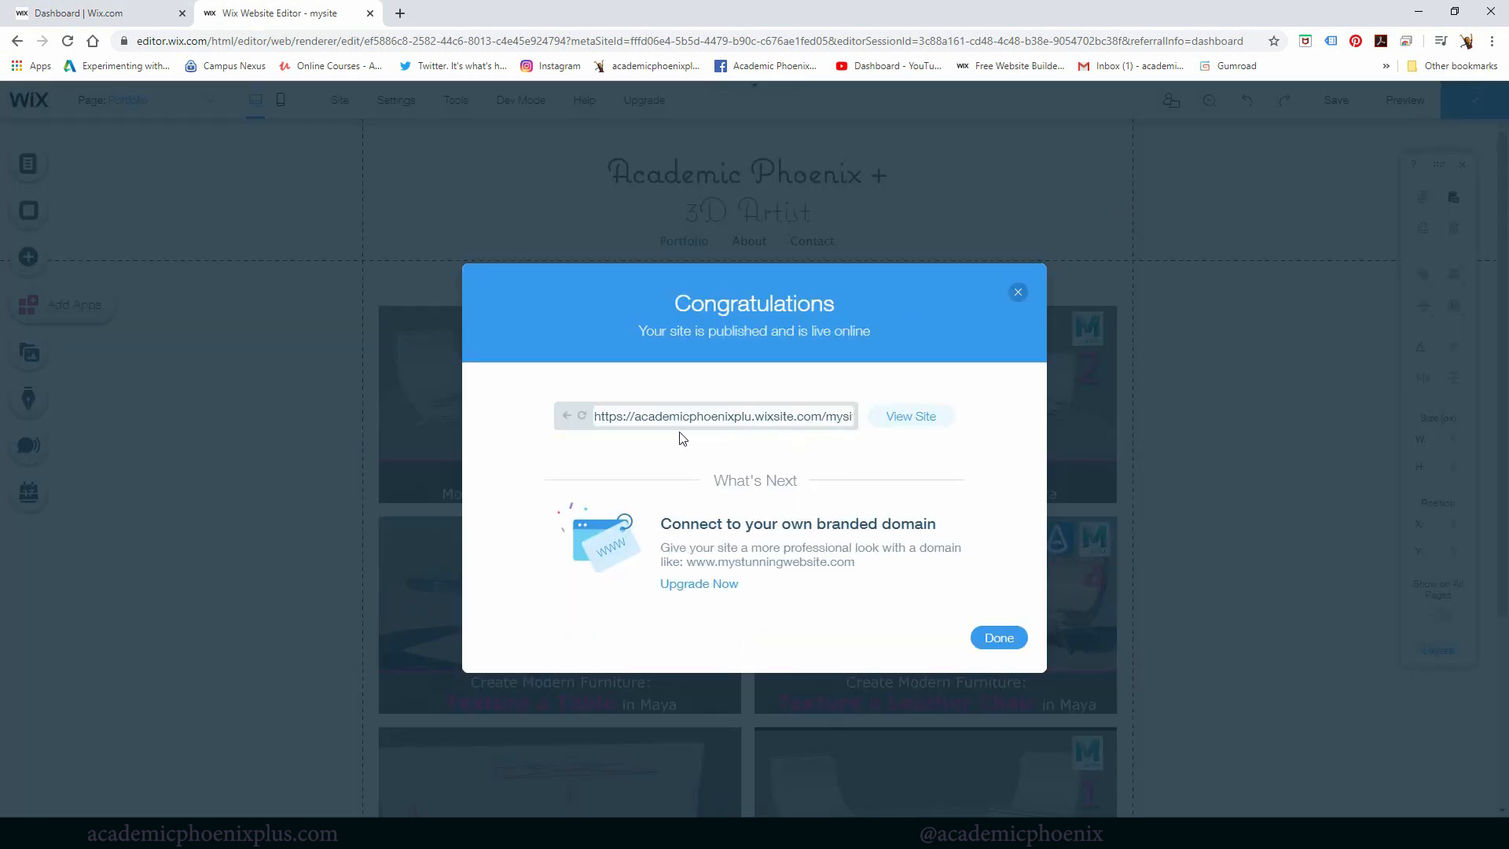
{"action": "left_click_drag", "start_coordinate": [680, 424], "coordinate": [852, 416]}
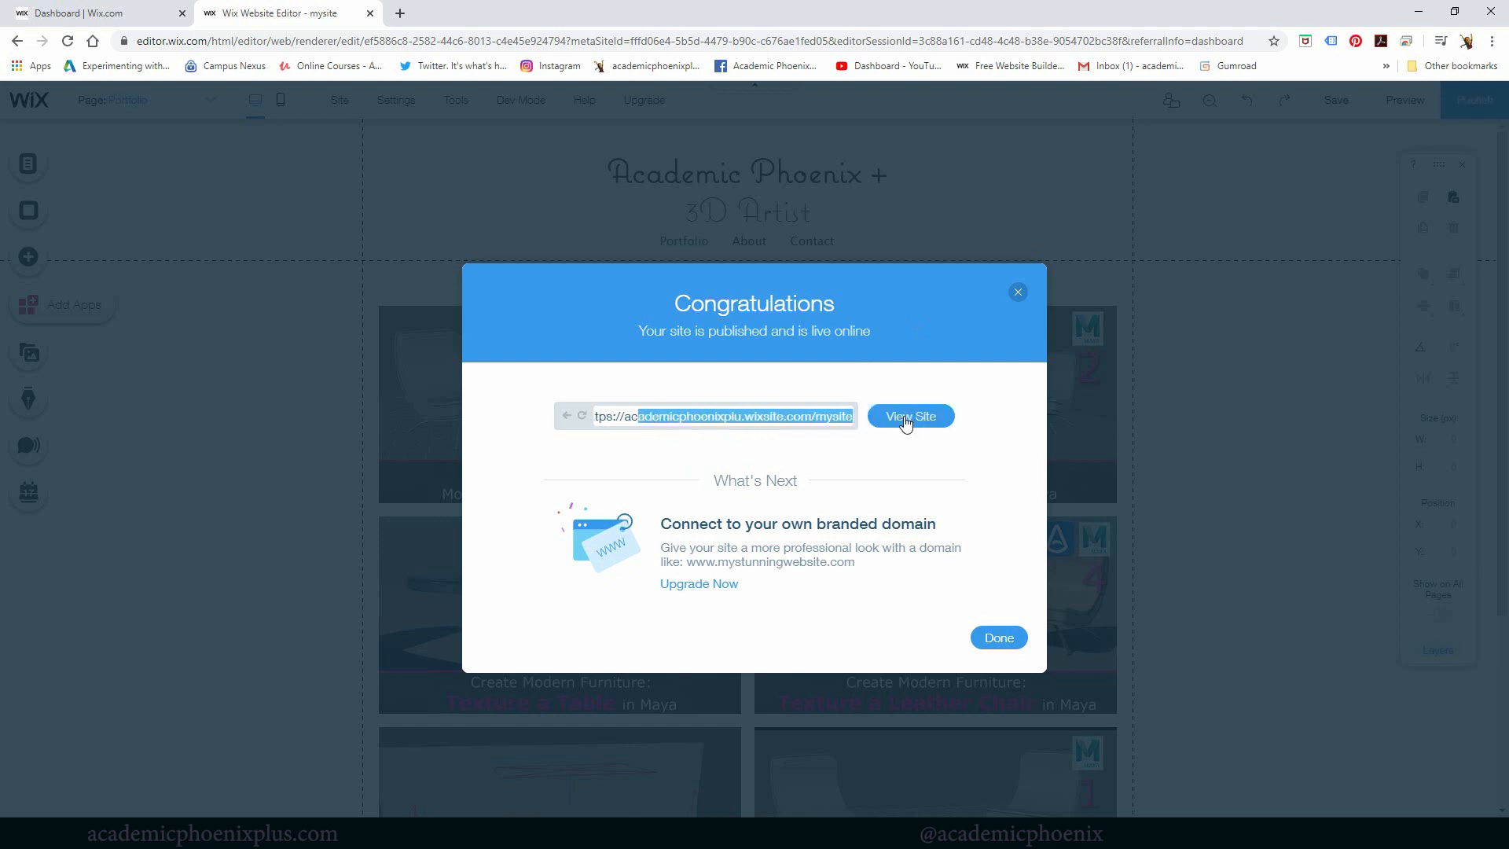
View the published site, examine its web address and portfolio gallery, and return to the editor without the publish message.
{"action": "left_click", "coordinate": [908, 419]}
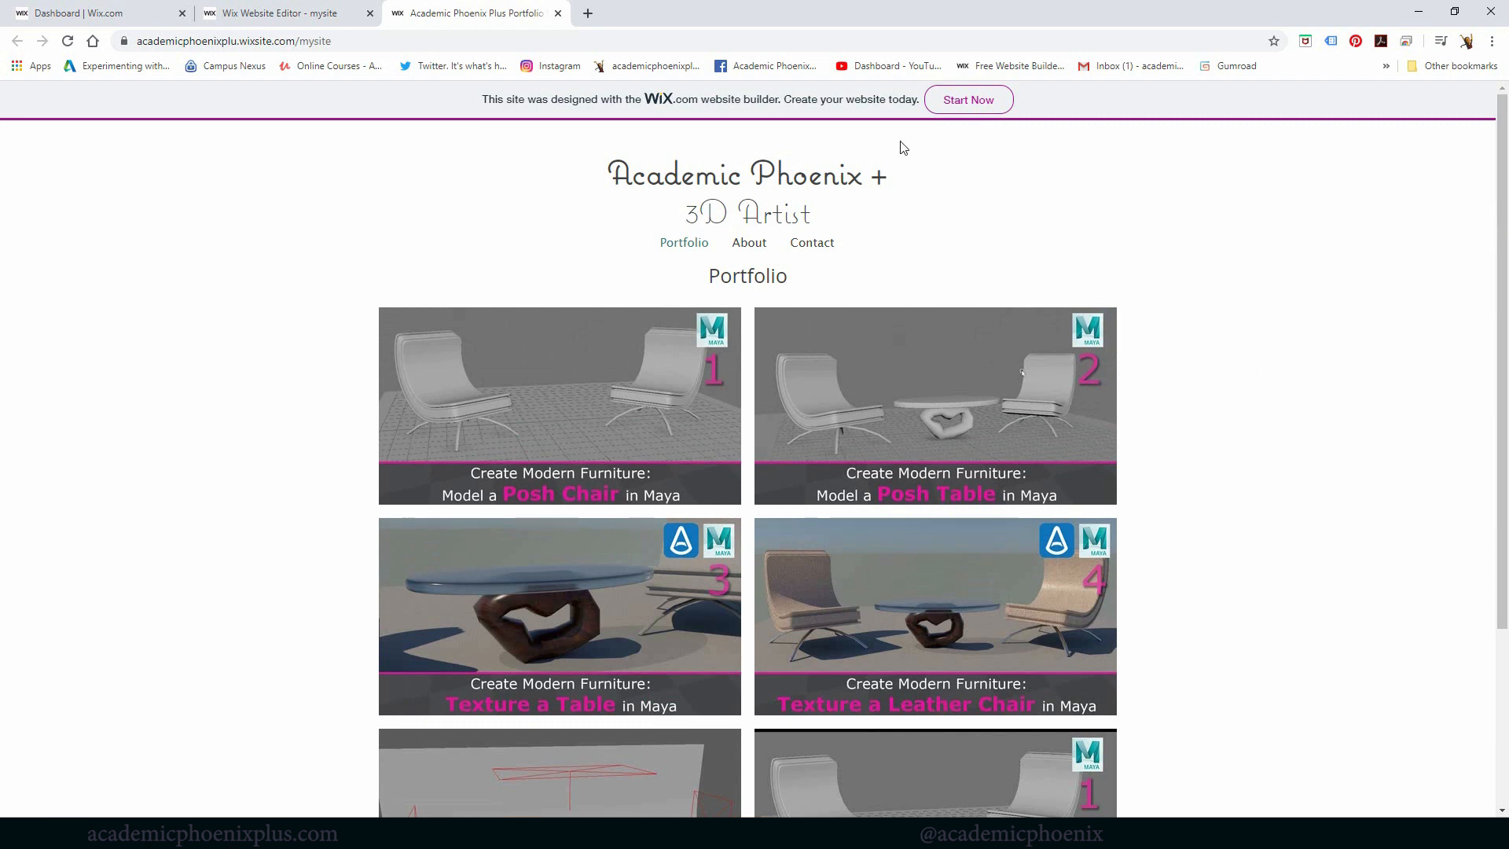
{"action": "left_click", "coordinate": [375, 36]}
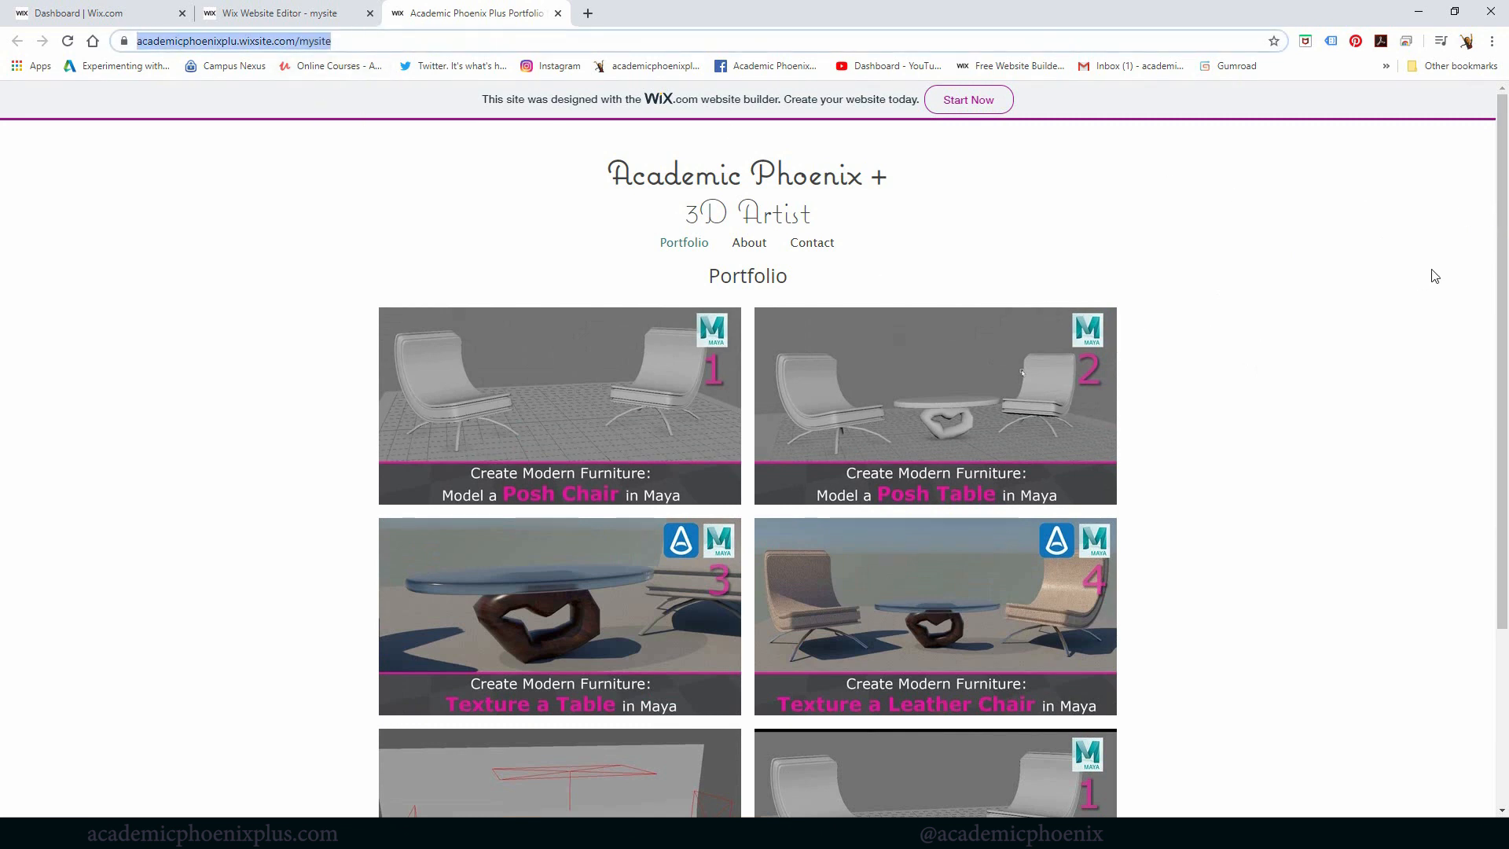
{"action": "left_click_drag", "start_coordinate": [1497, 264], "coordinate": [1409, 425]}
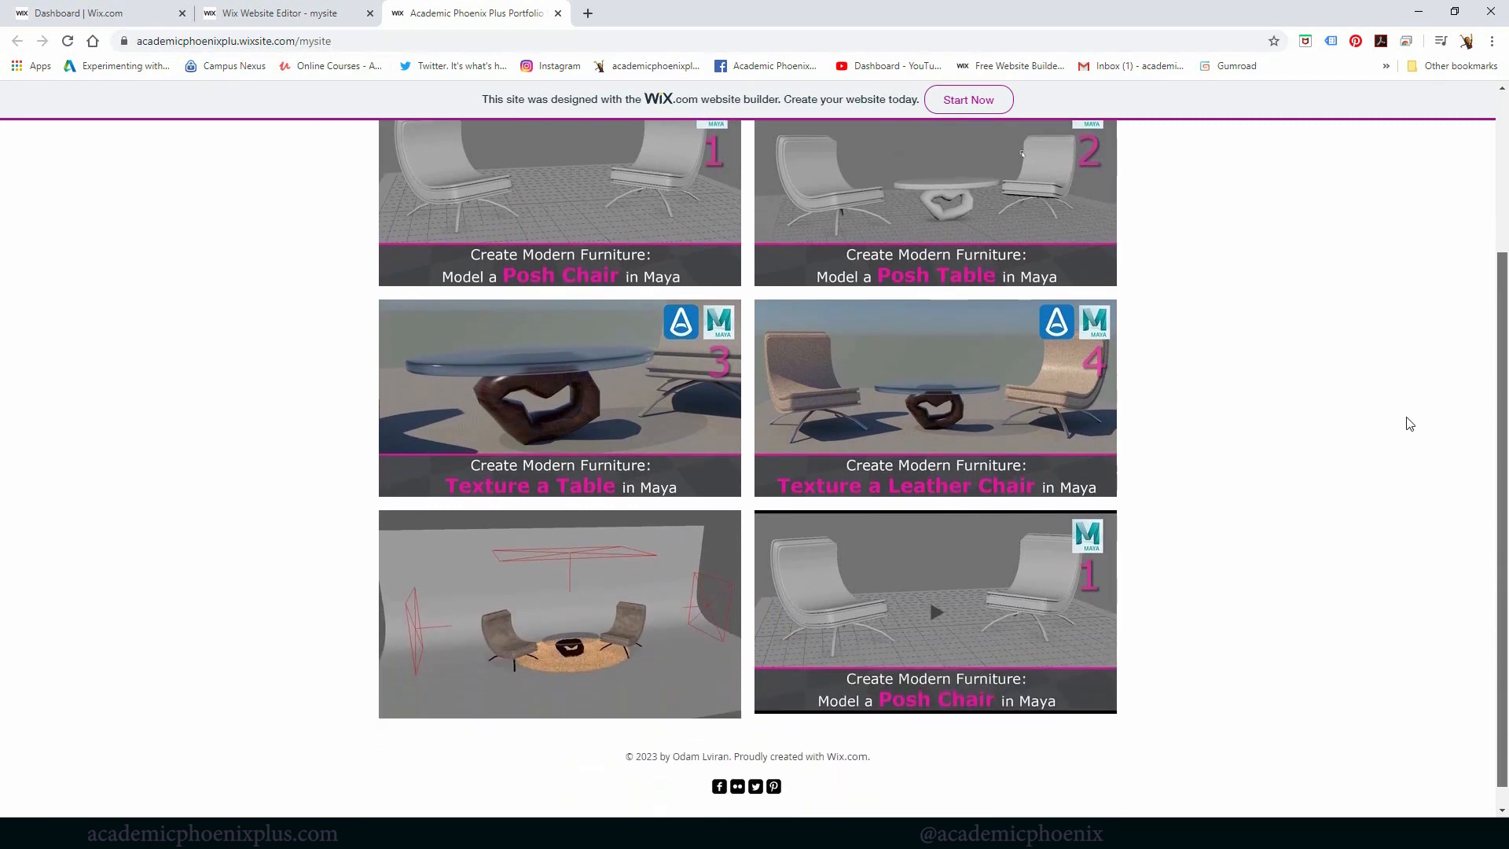
{"action": "scroll", "coordinate": [1415, 393], "scroll_direction": "up", "scroll_amount": 3}
{"action": "scroll", "coordinate": [1425, 357], "scroll_direction": "down", "scroll_amount": 3}
{"action": "scroll", "coordinate": [1439, 522], "scroll_direction": "up", "scroll_amount": 3}
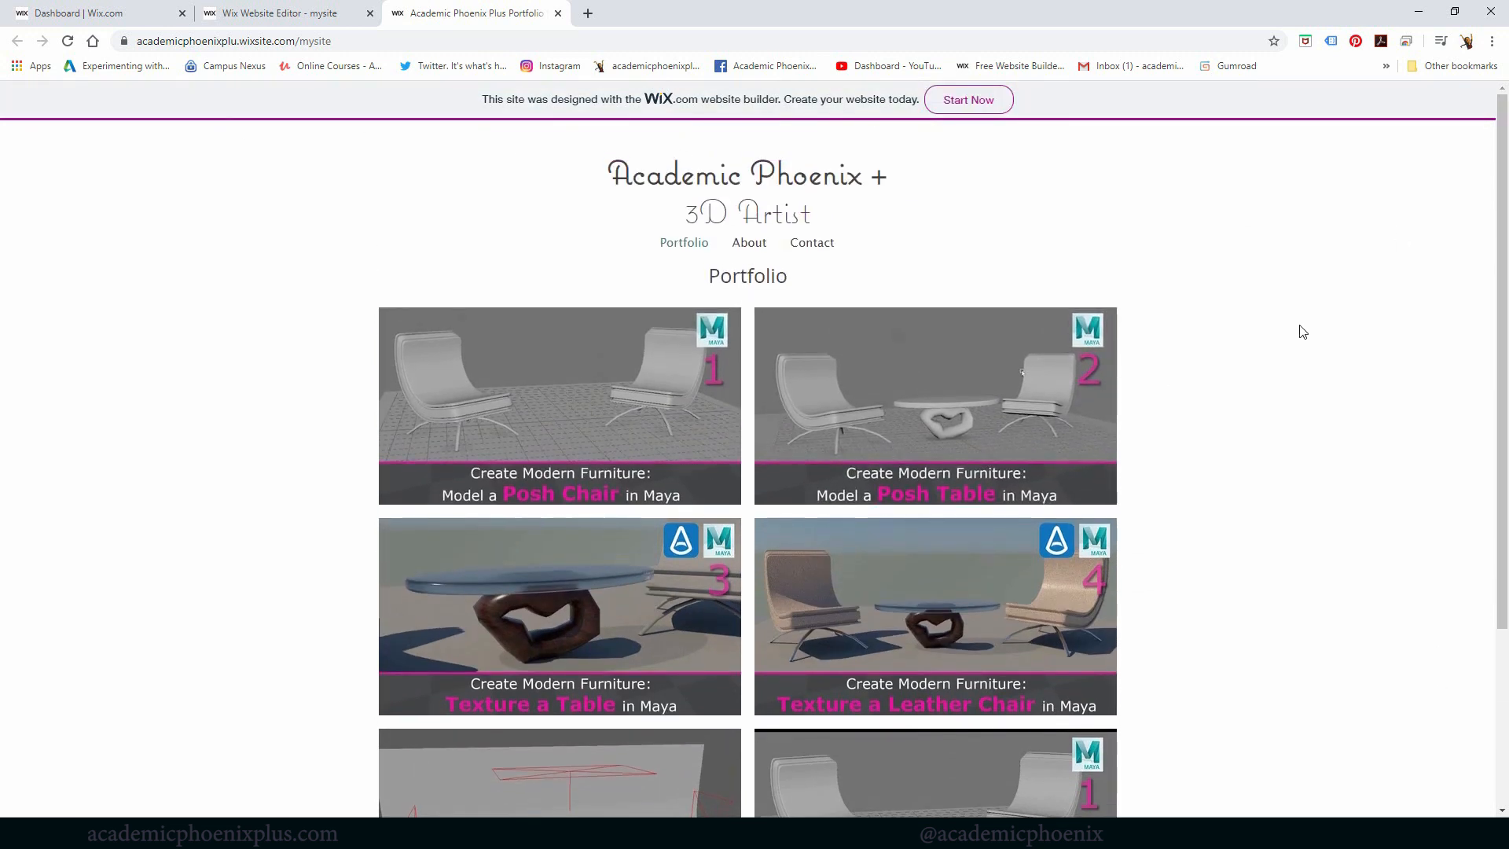
{"action": "left_click", "coordinate": [402, 45]}
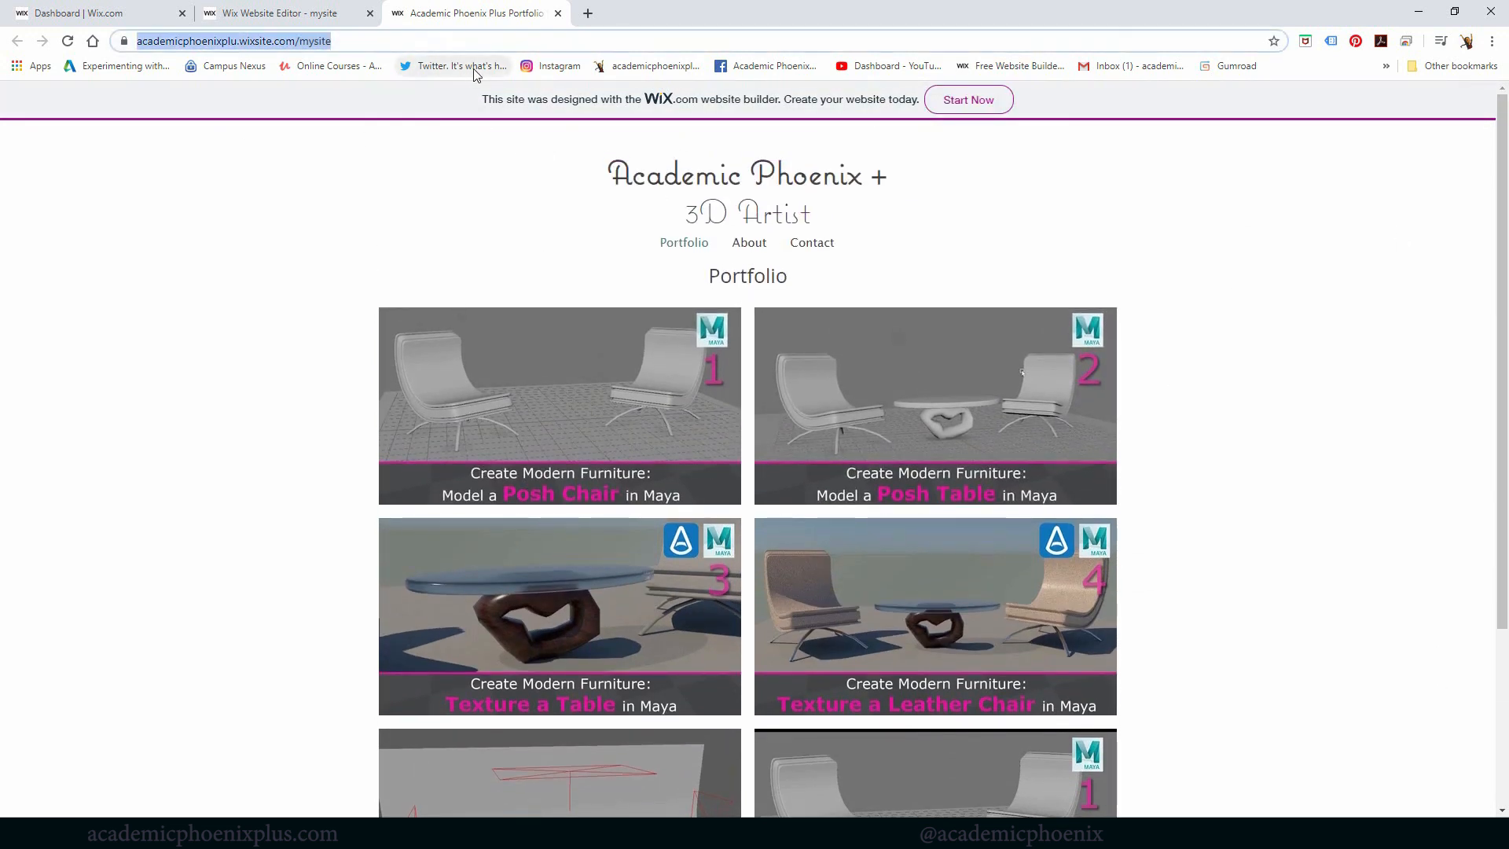
{"action": "left_click", "coordinate": [283, 144]}
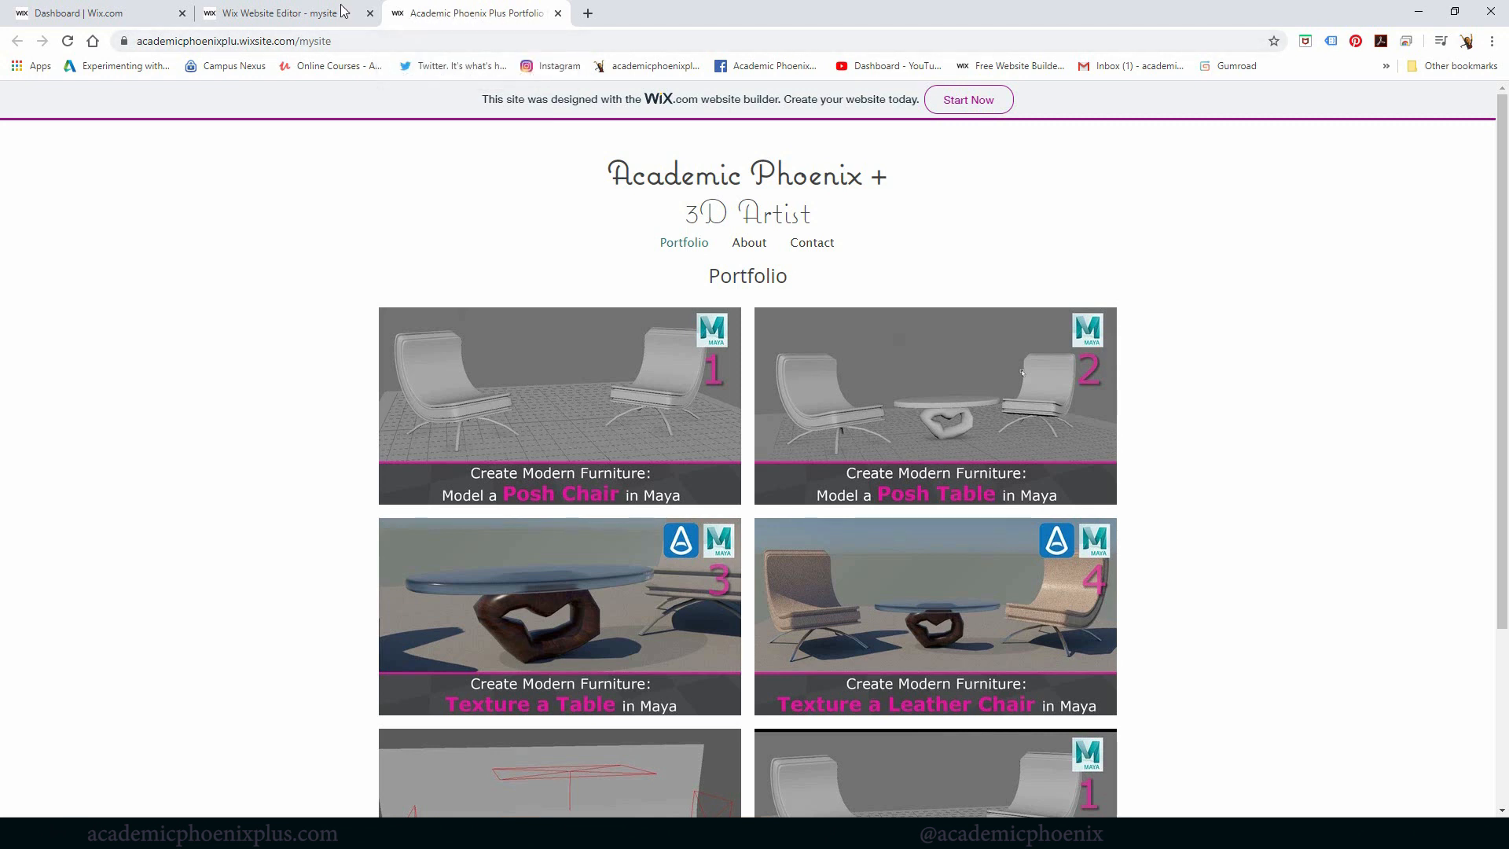
{"action": "left_click", "coordinate": [560, 14]}
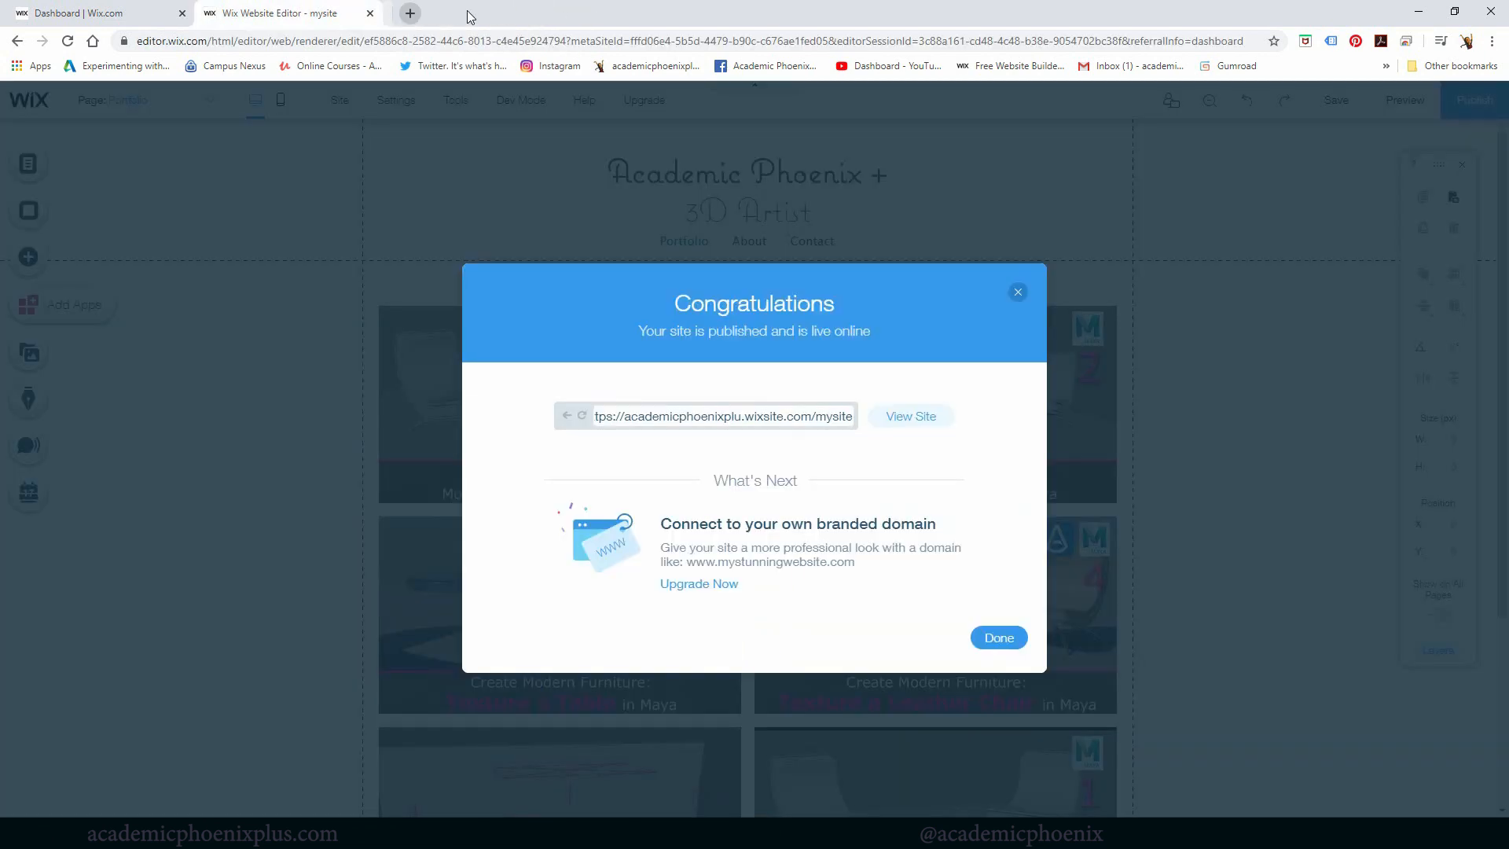
{"action": "left_click", "coordinate": [1017, 291]}
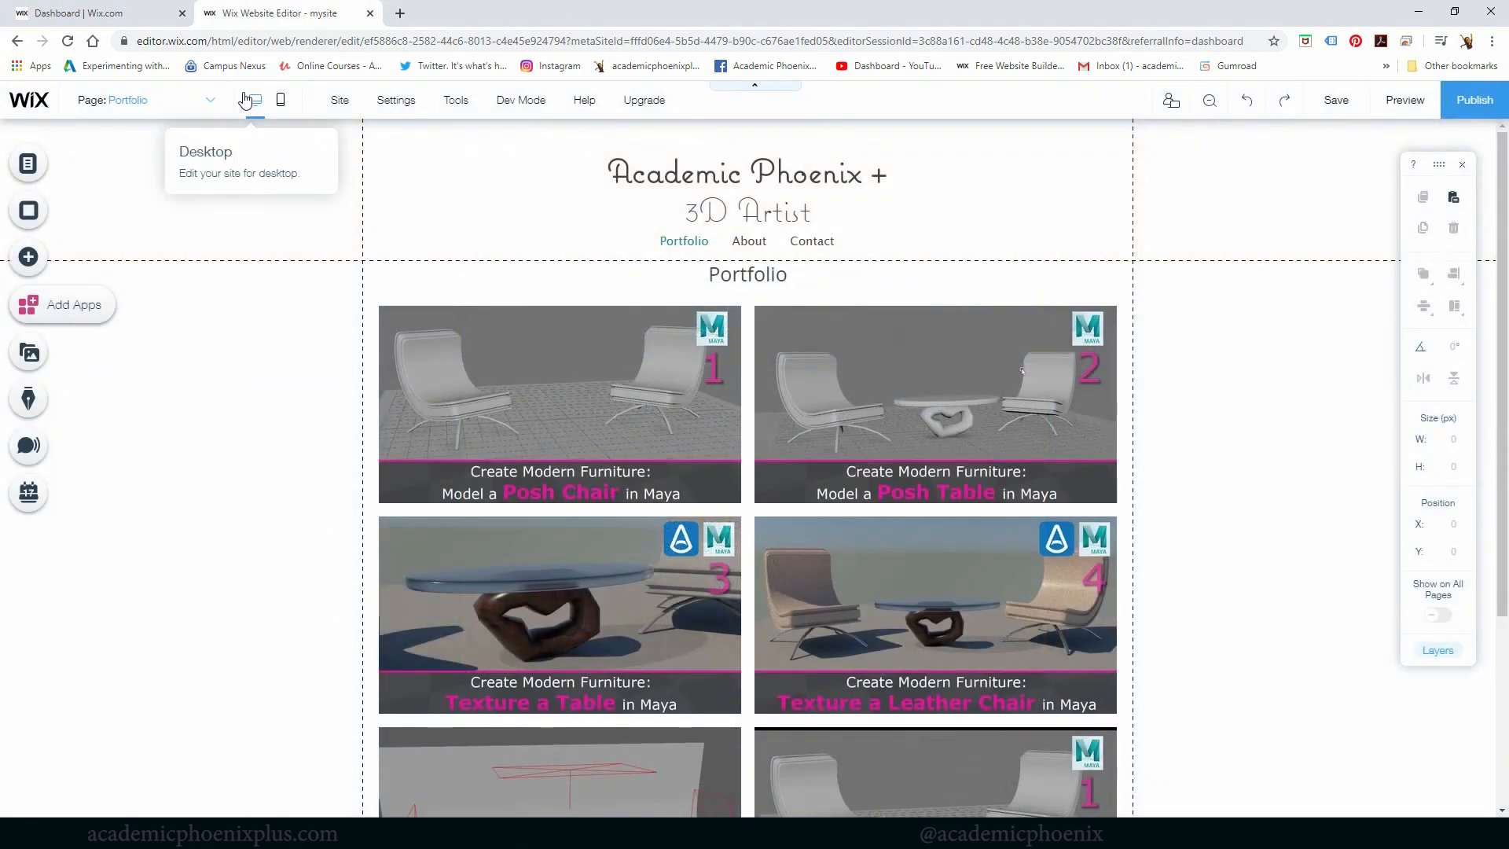
Open the Portfolio page's settings from the site menu and bring up its Google SEO options.
{"action": "left_click", "coordinate": [208, 100]}
{"action": "left_click", "coordinate": [156, 209]}
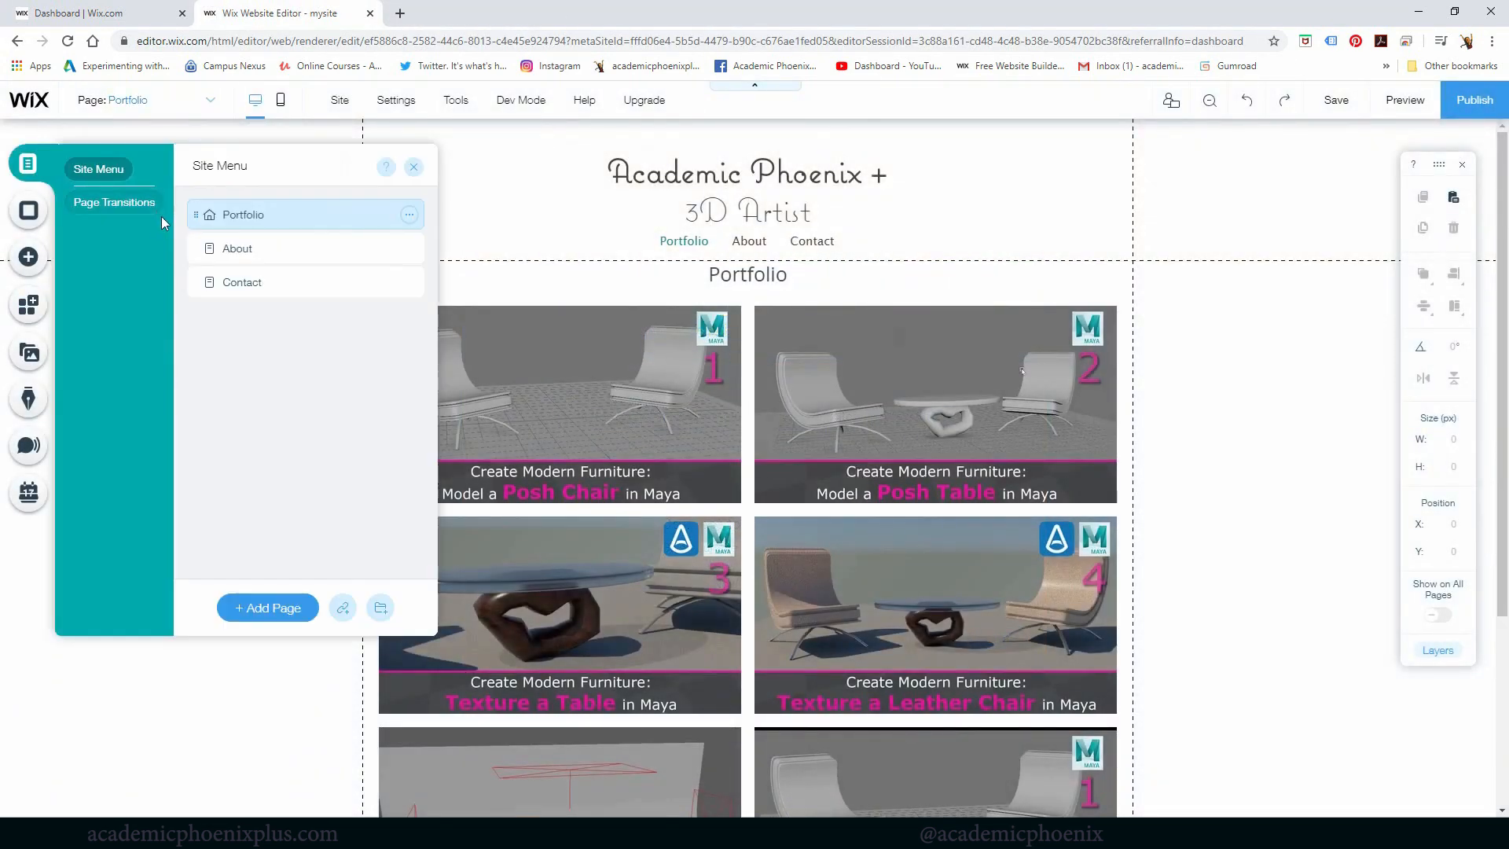
{"action": "left_click", "coordinate": [409, 215]}
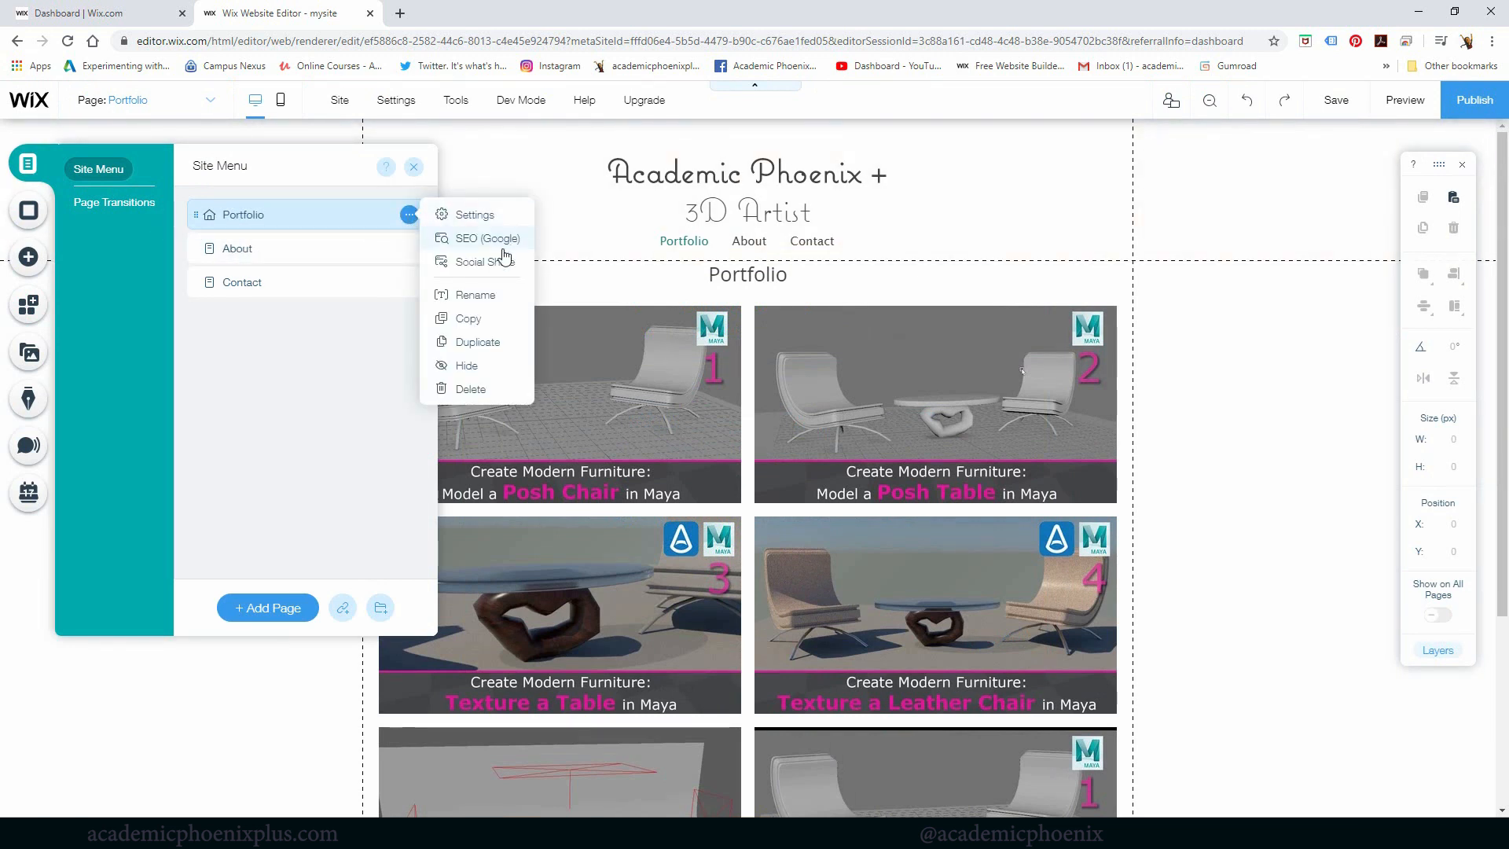
{"action": "left_click", "coordinate": [489, 219]}
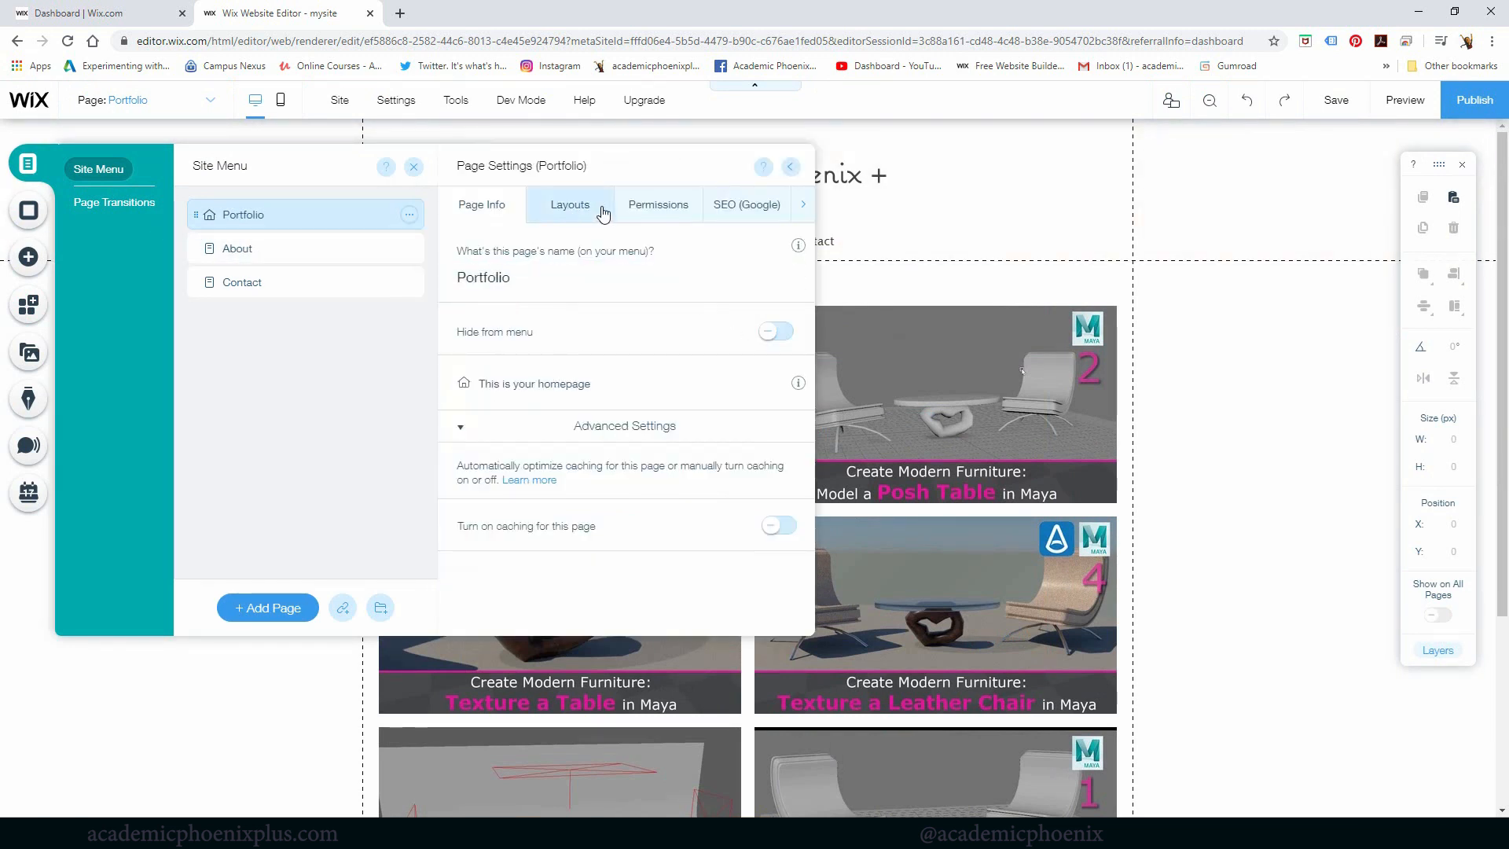
{"action": "left_click", "coordinate": [660, 206]}
{"action": "left_click", "coordinate": [569, 206]}
{"action": "left_click", "coordinate": [491, 207]}
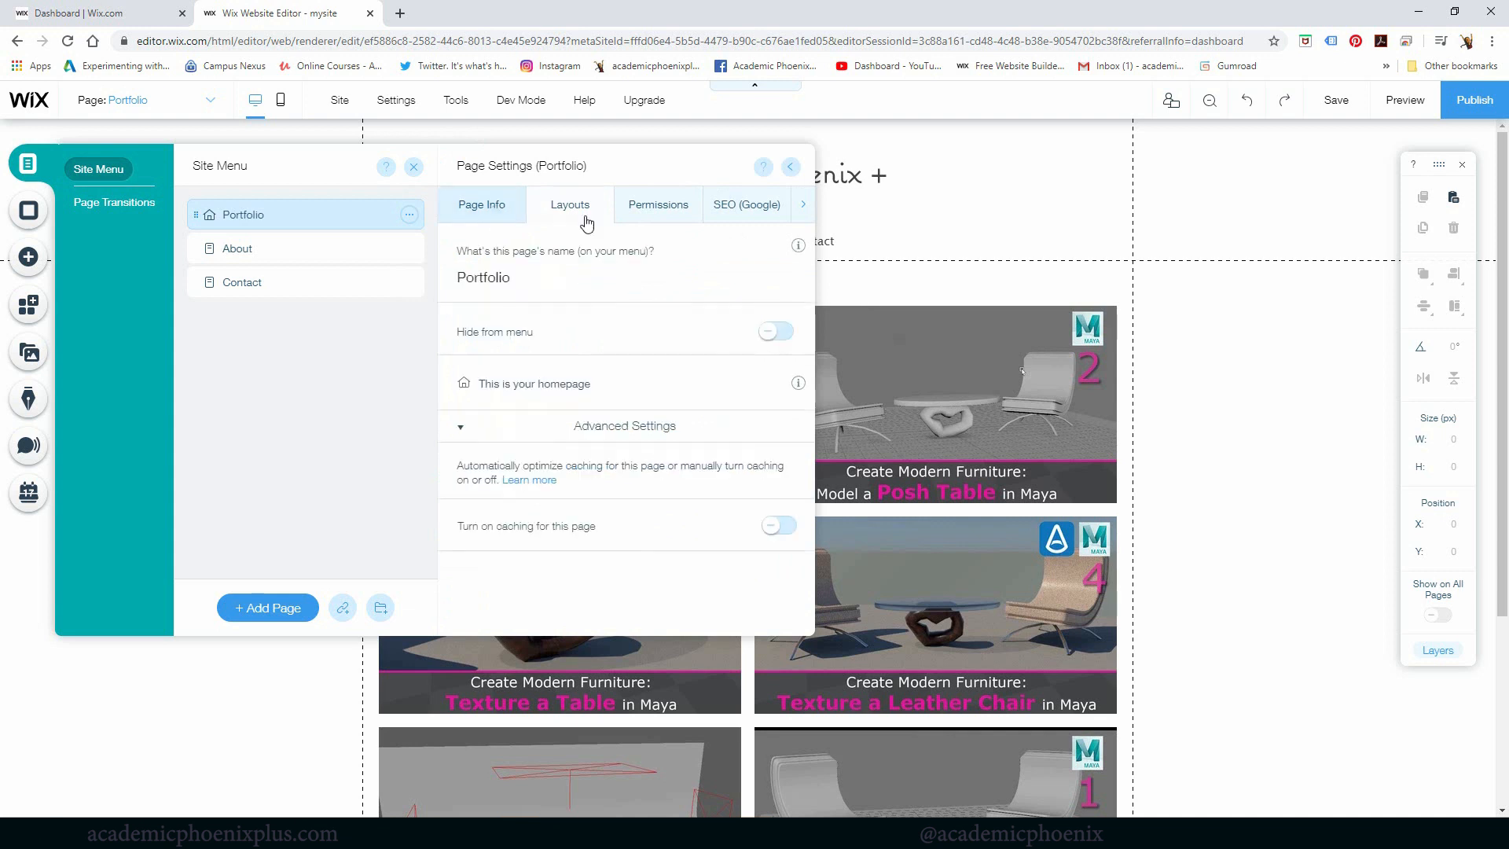
{"action": "left_click", "coordinate": [738, 219]}
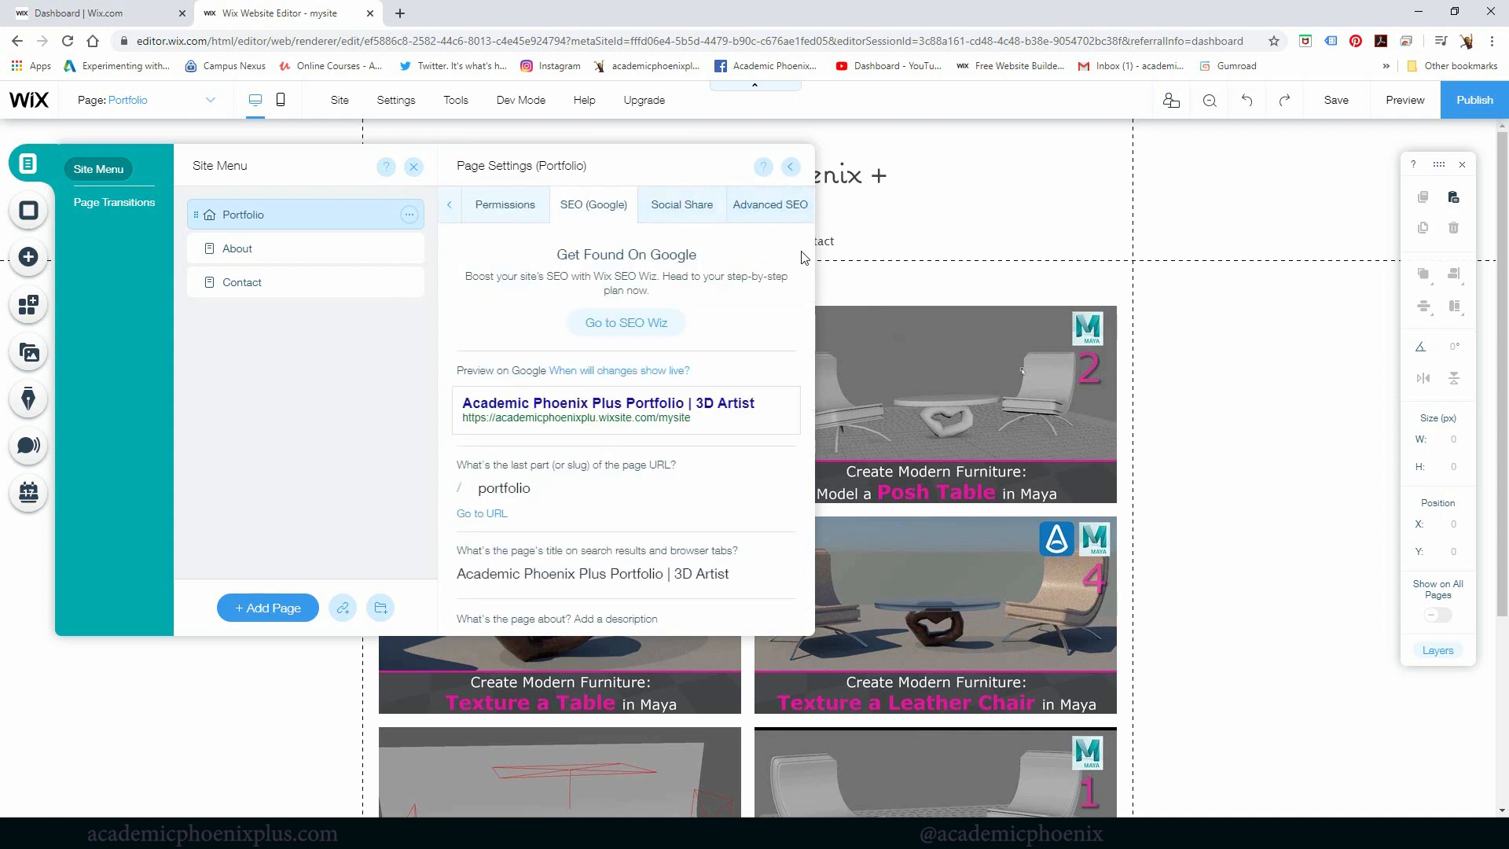
Remove "Plus" from the Portfolio page's search result and browser tab title.
{"action": "left_click", "coordinate": [567, 578]}
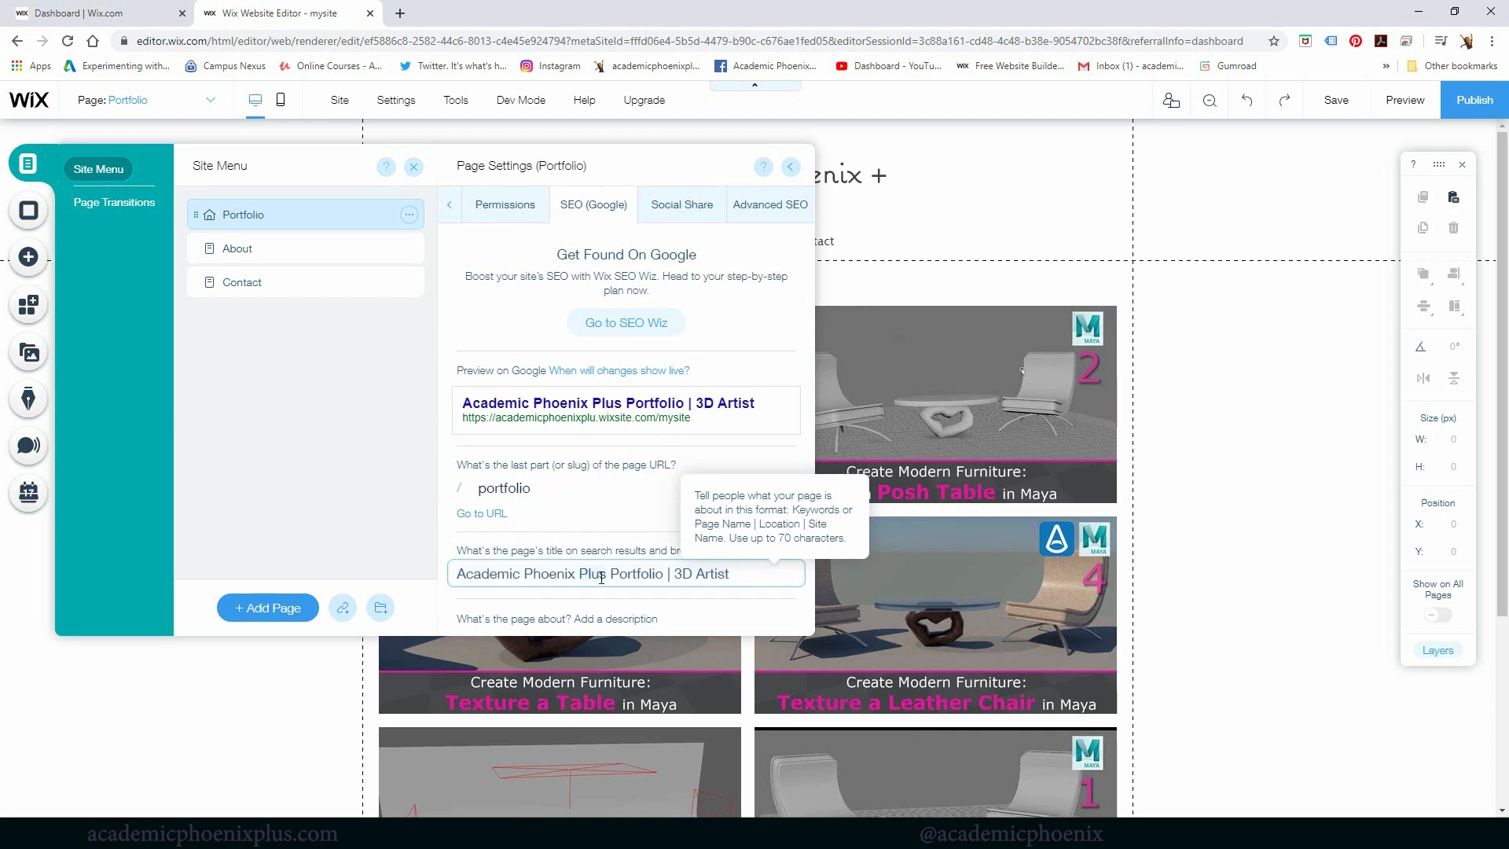
{"action": "key", "text": "Delete"}
{"action": "key", "text": "Delete"}
{"action": "key", "text": "Delete"}
{"action": "key", "text": "Delete"}
{"action": "key", "text": "Delete"}
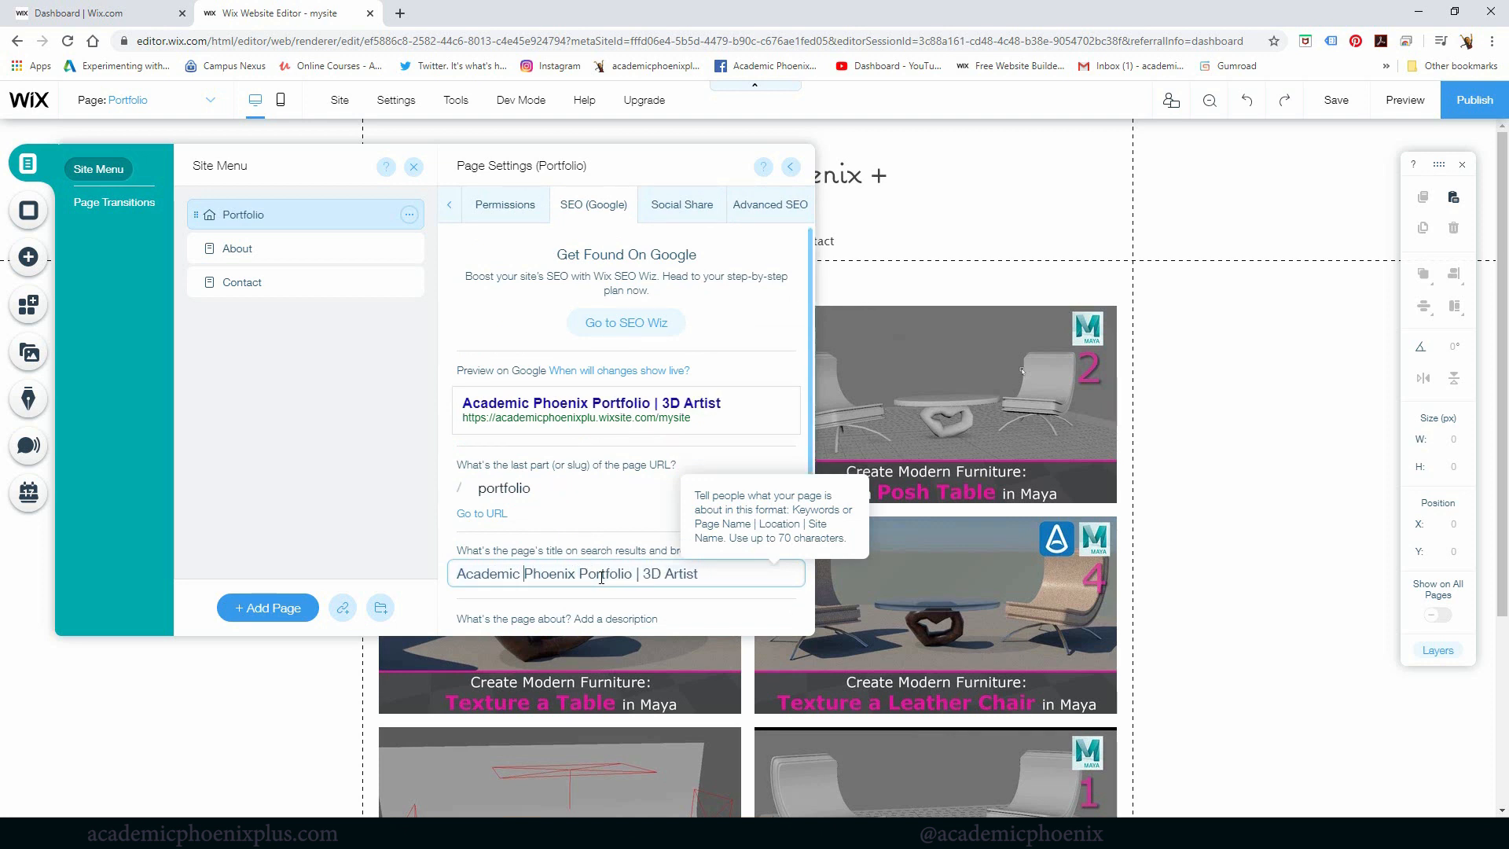
{"action": "key", "text": "BackSpace"}
Set the About page's search result and browser tab title to "About | Academic Phoenix Plus" and close its page settings.
{"action": "left_click", "coordinate": [305, 258]}
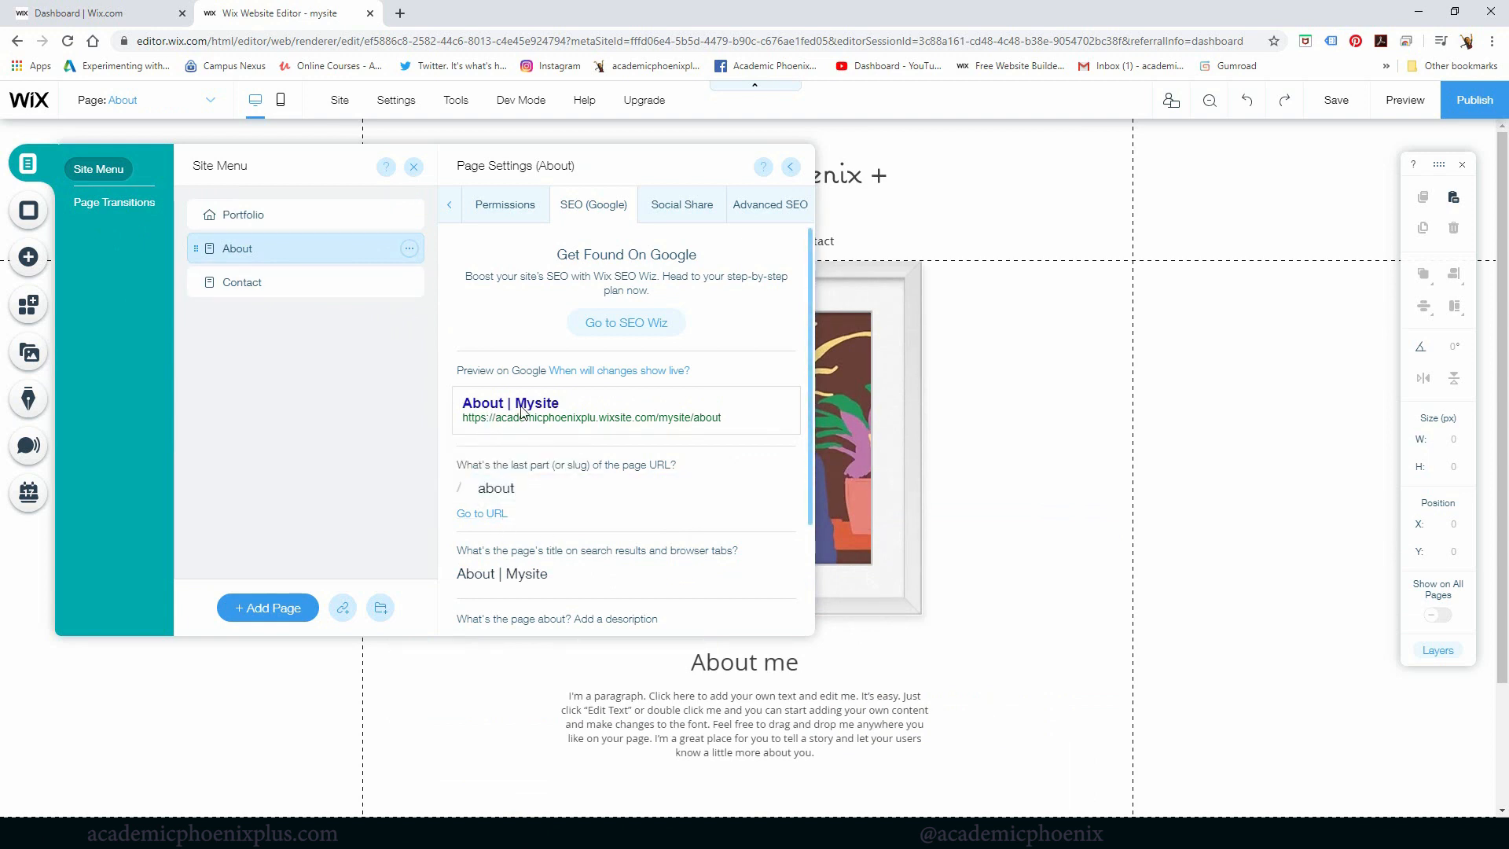
{"action": "left_click", "coordinate": [520, 576]}
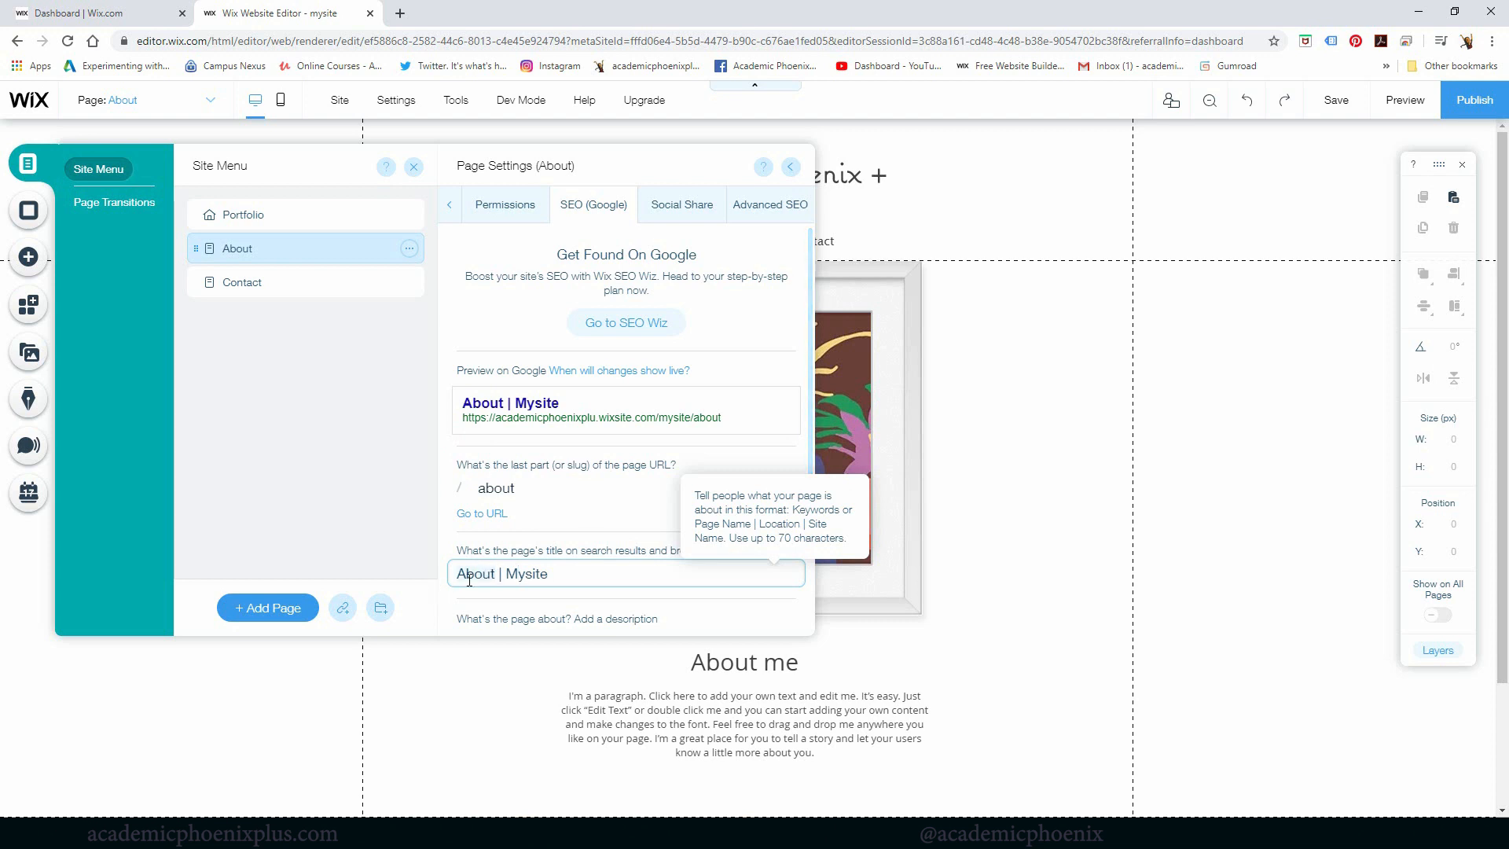
{"action": "double_click", "coordinate": [546, 572]}
{"action": "type", "text": "Academic Phoenix Plu"}
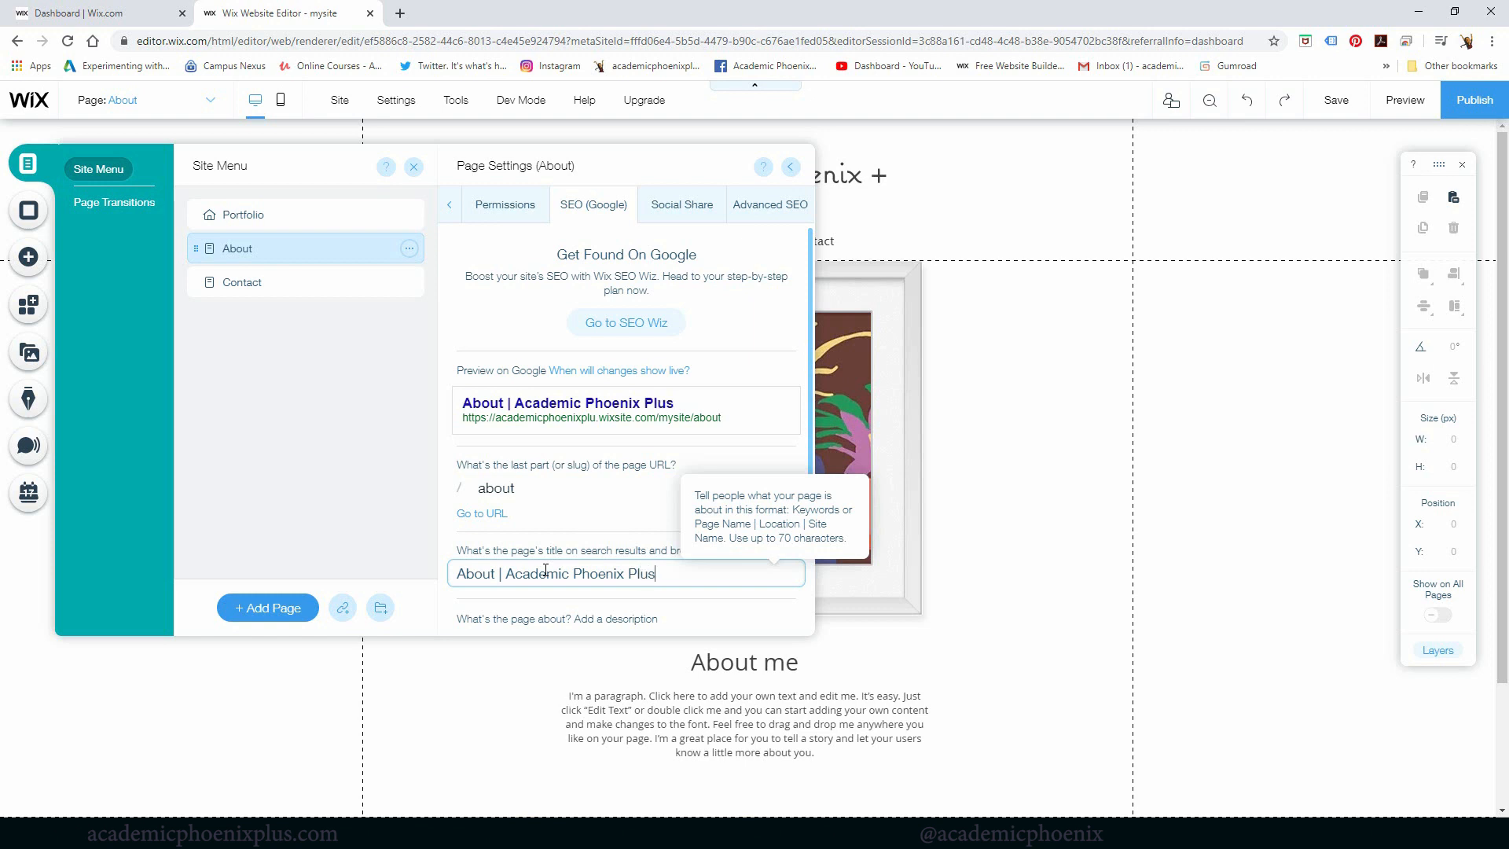
{"action": "key", "text": "Return"}
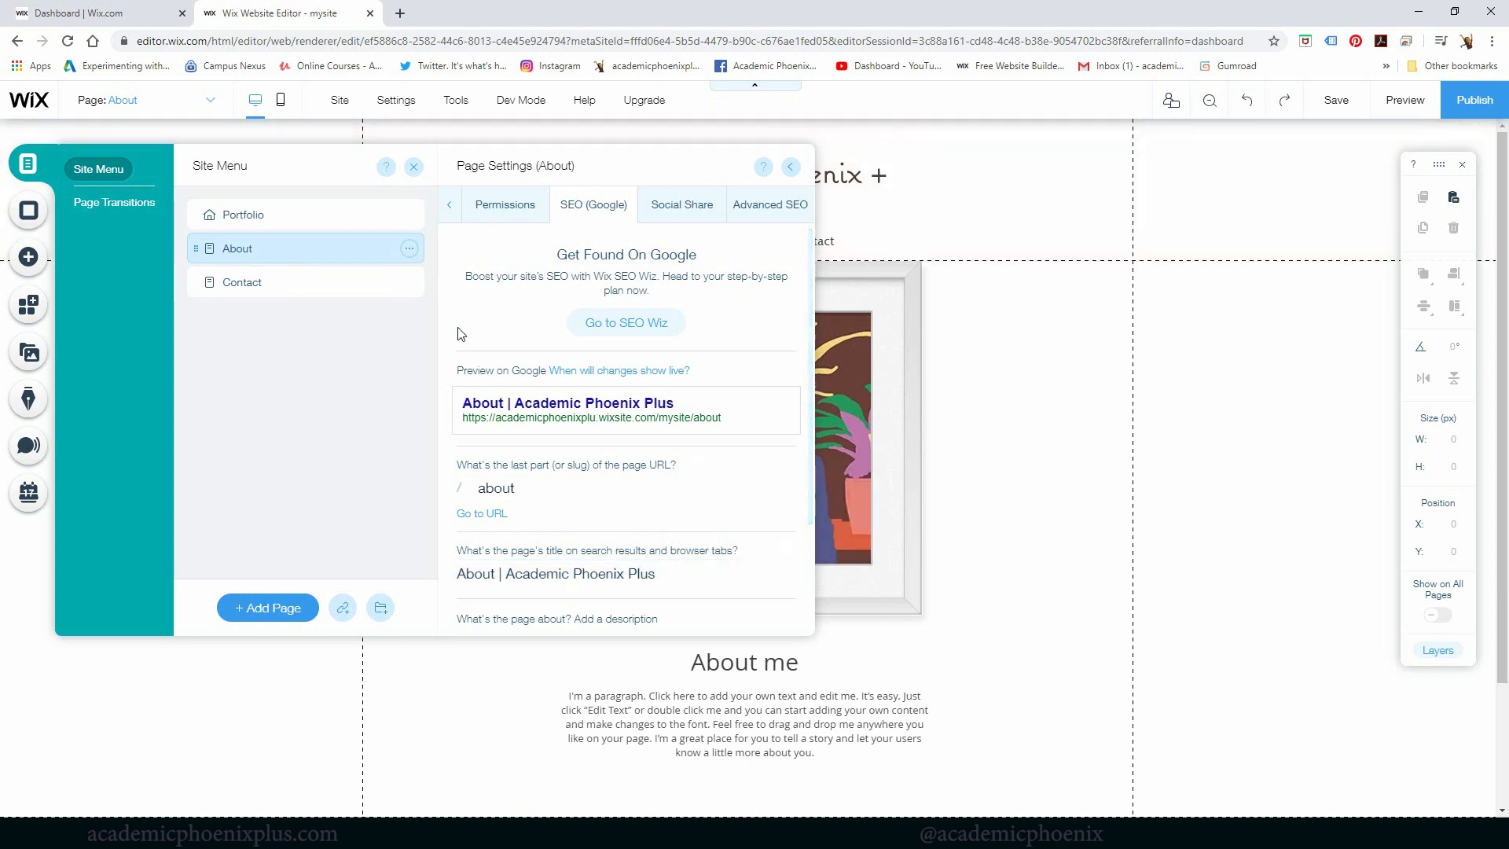
{"action": "left_click", "coordinate": [791, 167]}
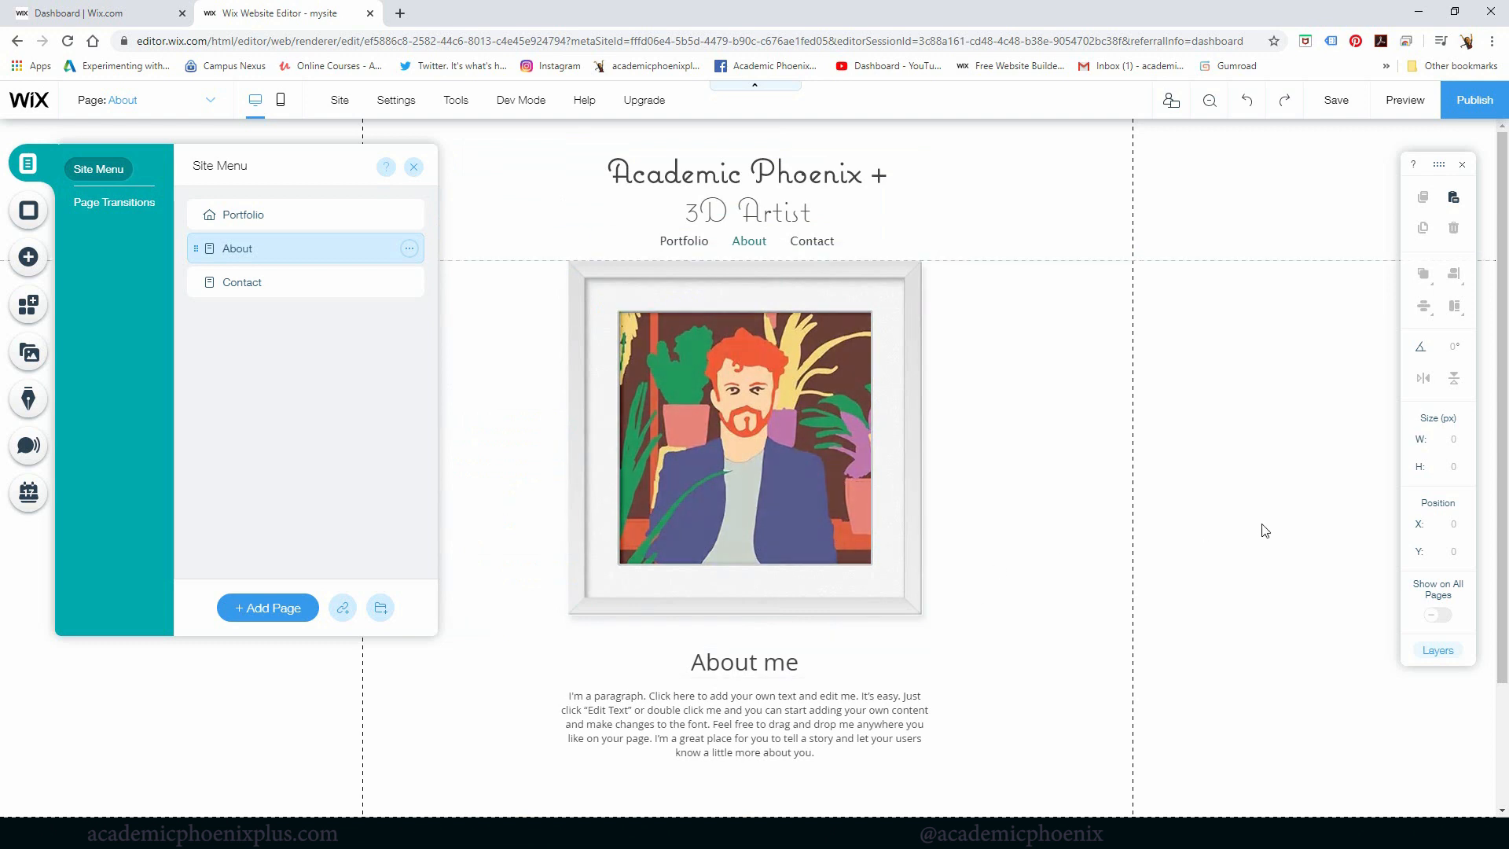
Start an upload to replace the framed portrait on the About page, browsing to E:\AcademicPhoenixPlus\ChannelArt\MonicaGraphics.
{"action": "left_click_drag", "start_coordinate": [1499, 507], "coordinate": [1463, 560]}
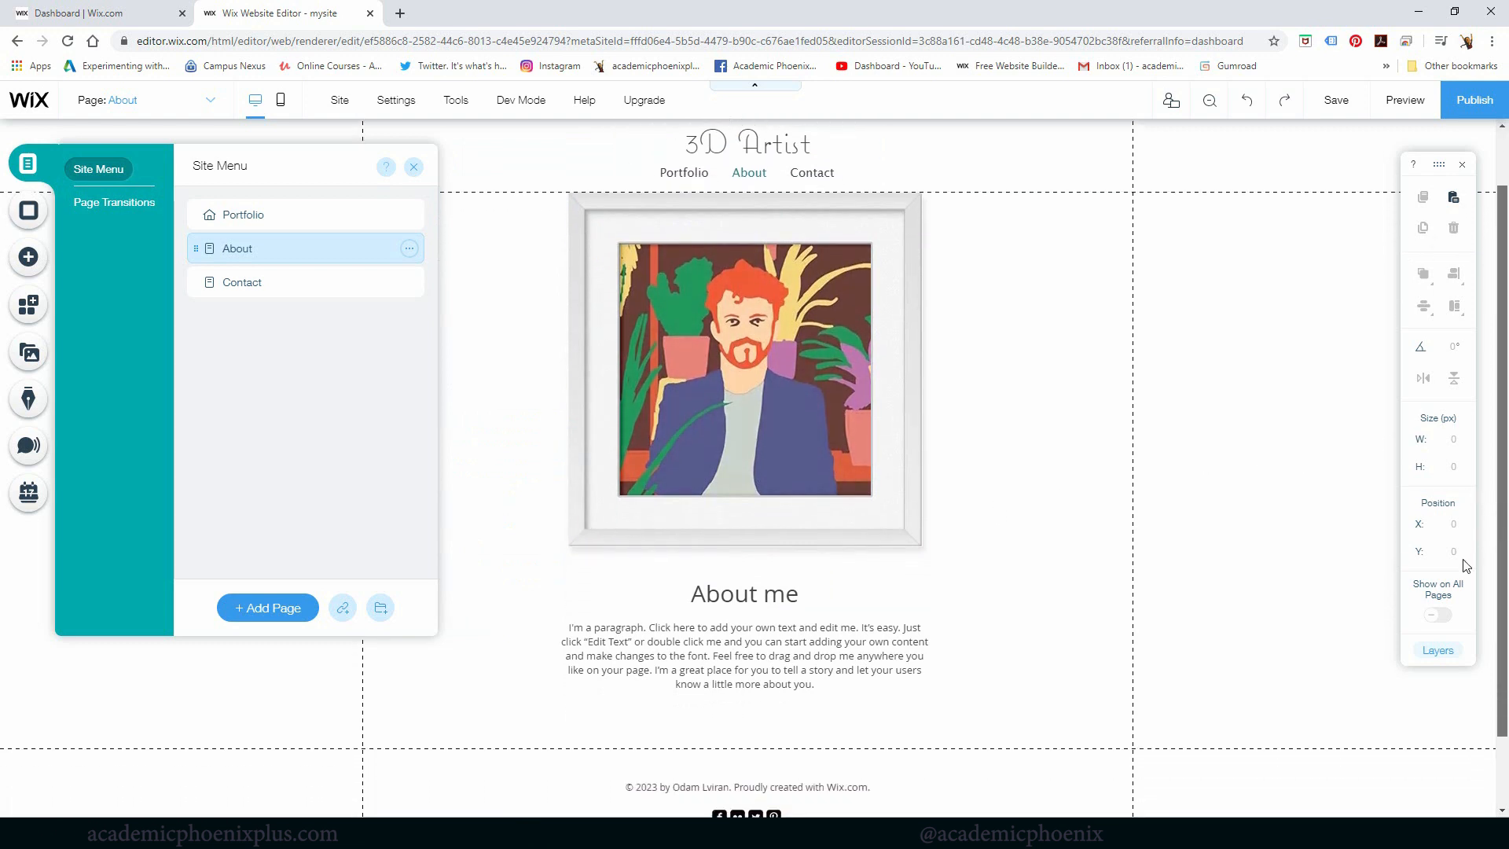
{"action": "left_click", "coordinate": [734, 461]}
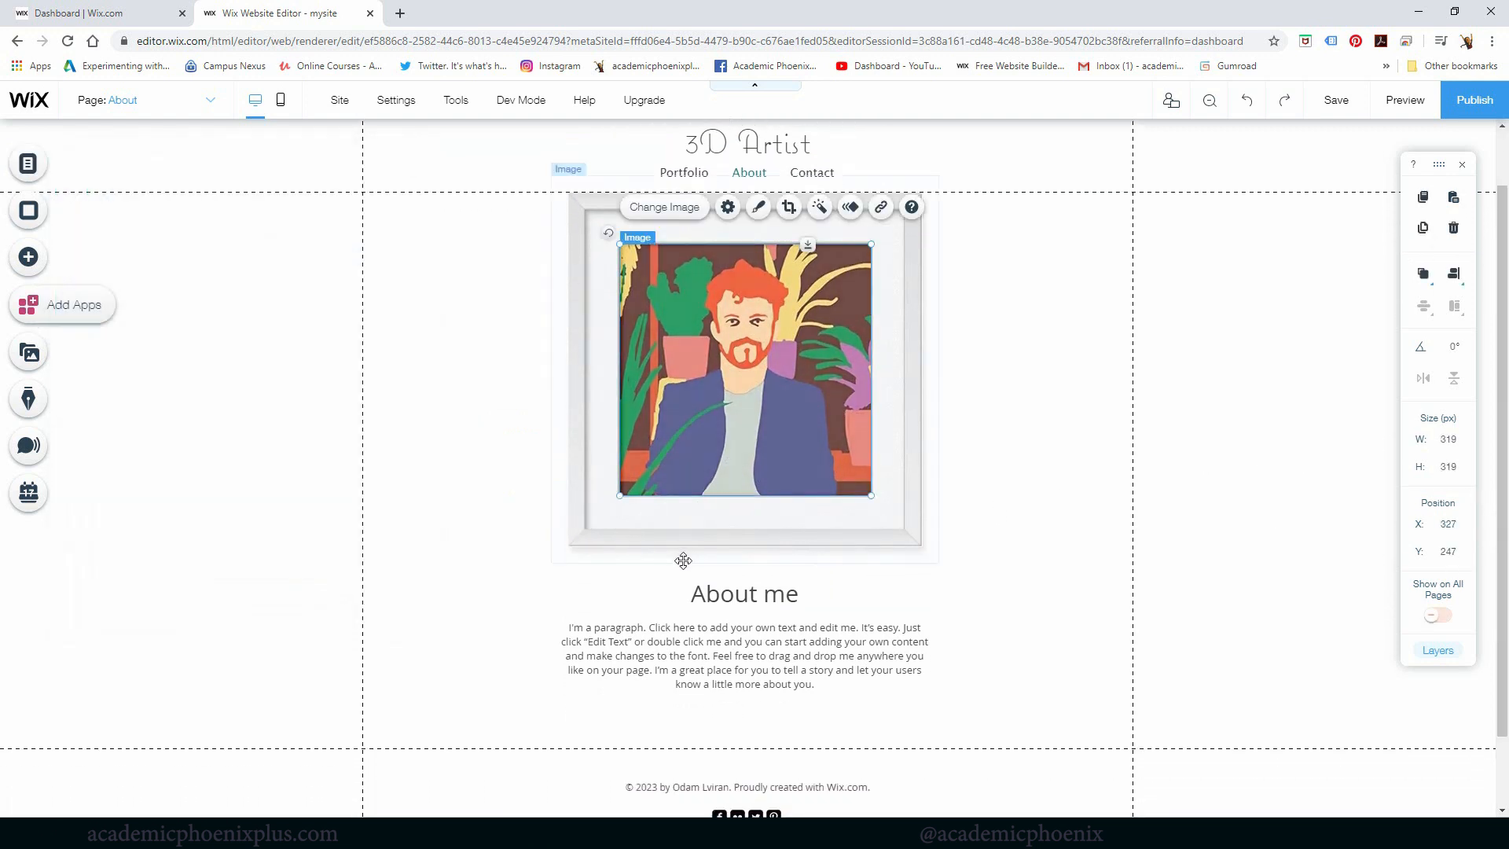
{"action": "double_click", "coordinate": [672, 369]}
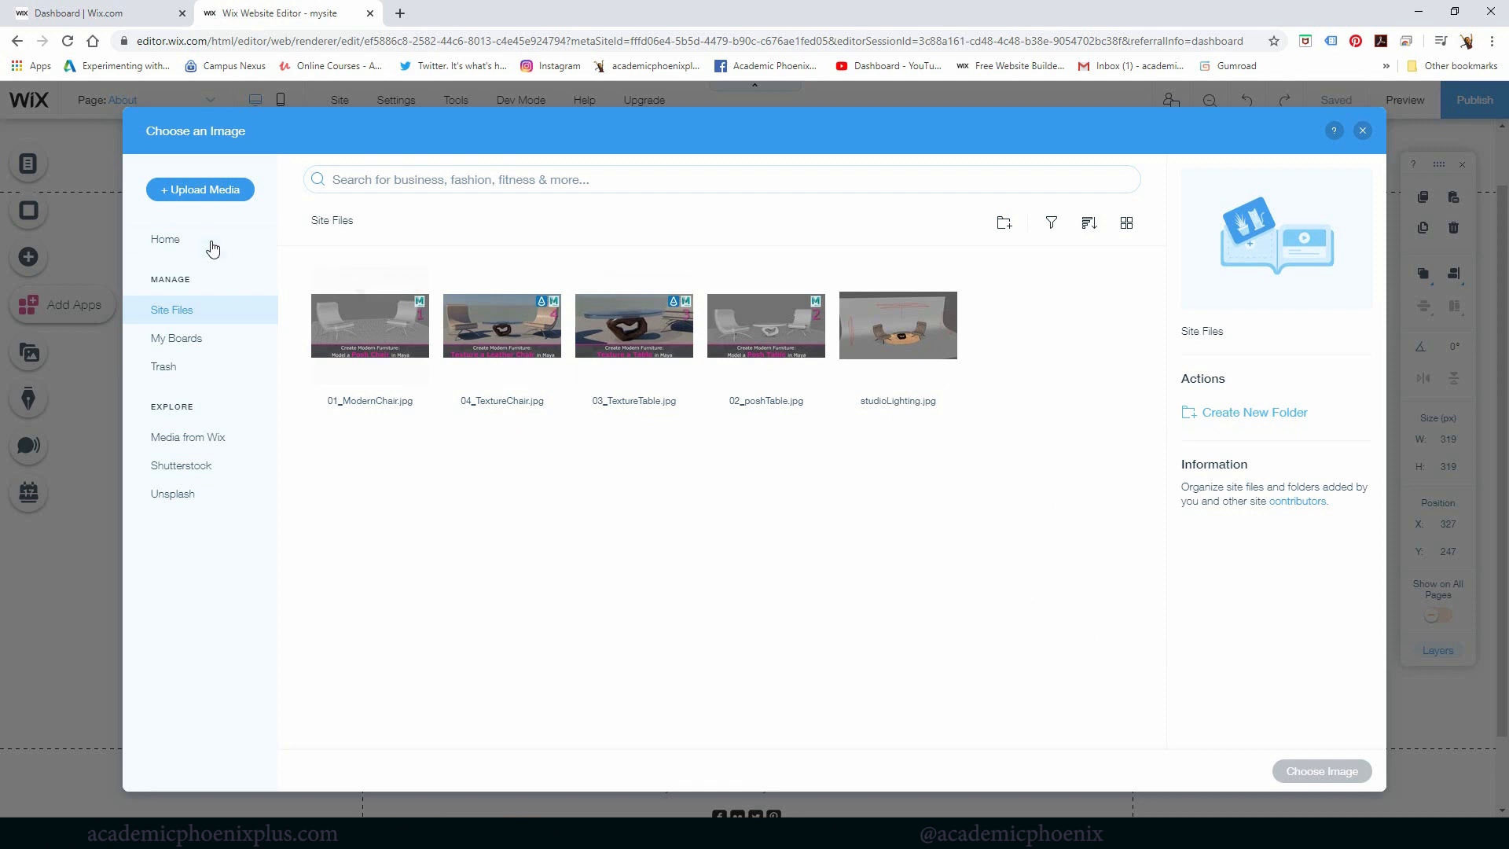
{"action": "left_click", "coordinate": [200, 189]}
{"action": "left_click", "coordinate": [781, 502]}
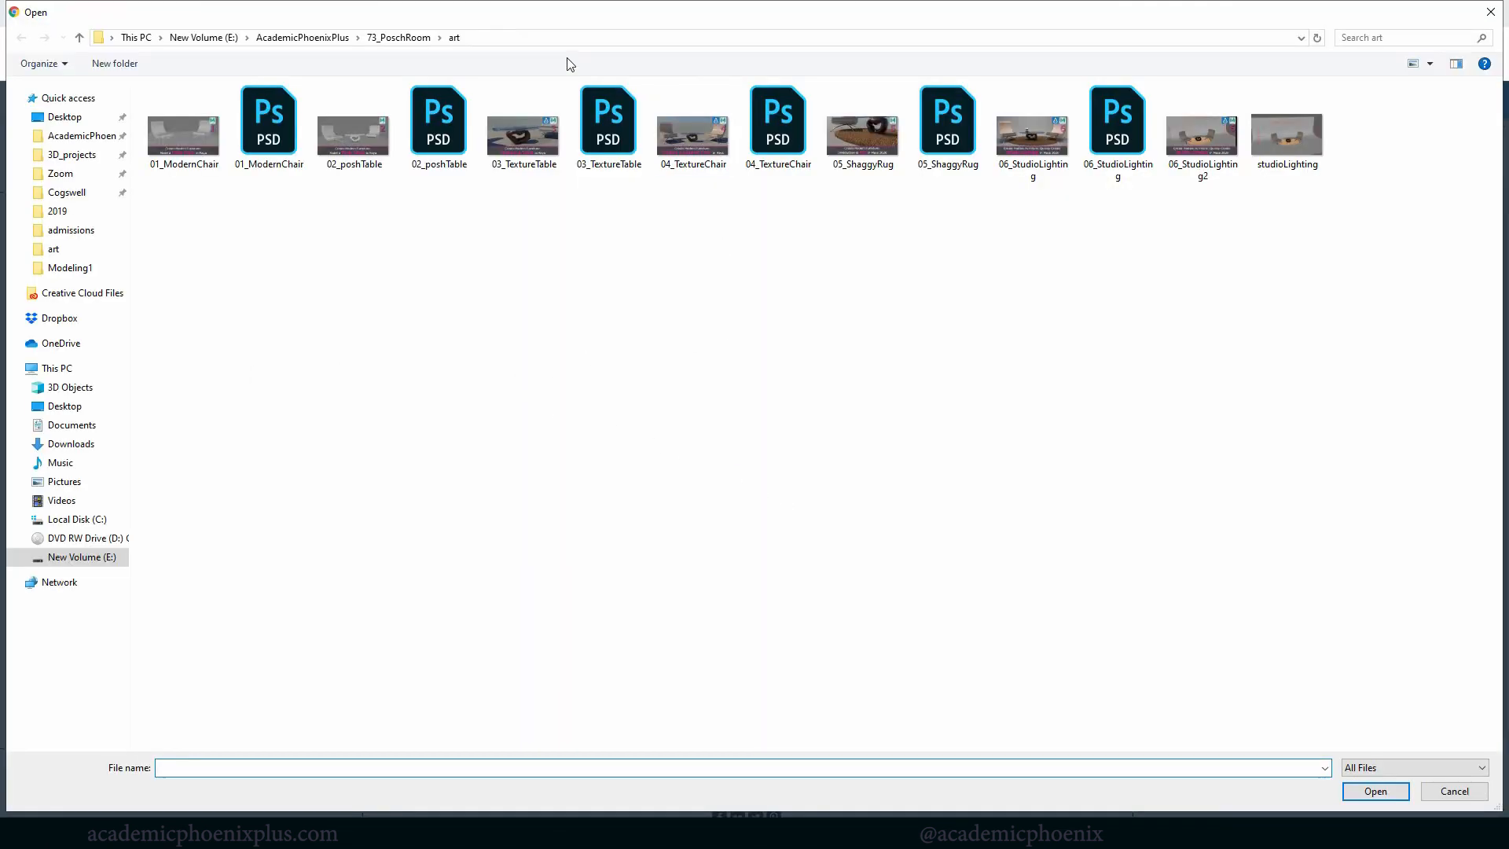
{"action": "left_click", "coordinate": [563, 38]}
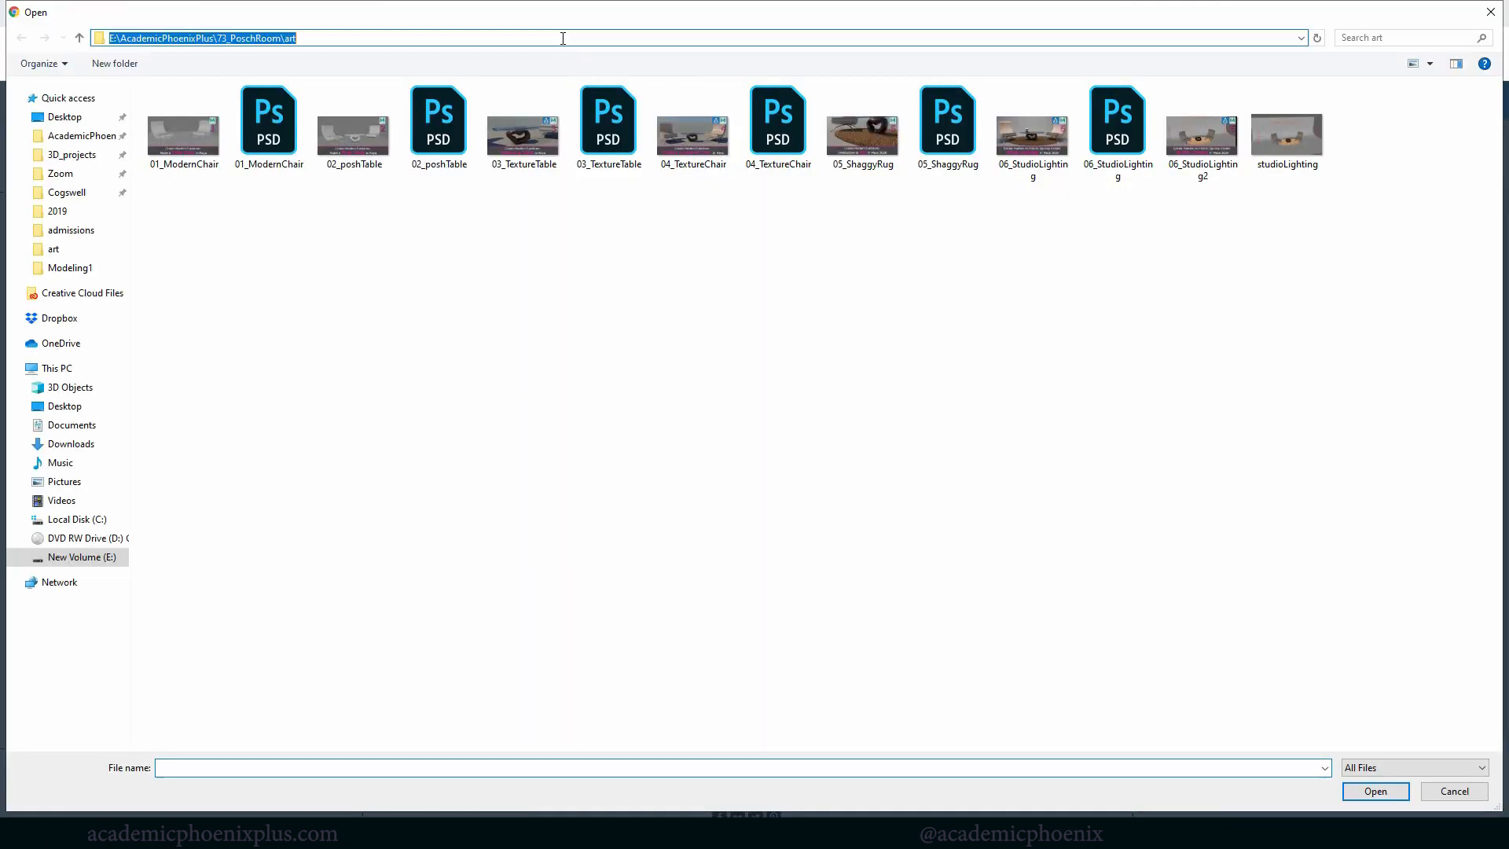
{"action": "type", "text": "E:\\AcademicPhoenixPlus\\ChannelArt\\MonicaGraphics"}
{"action": "key", "text": "Return"}
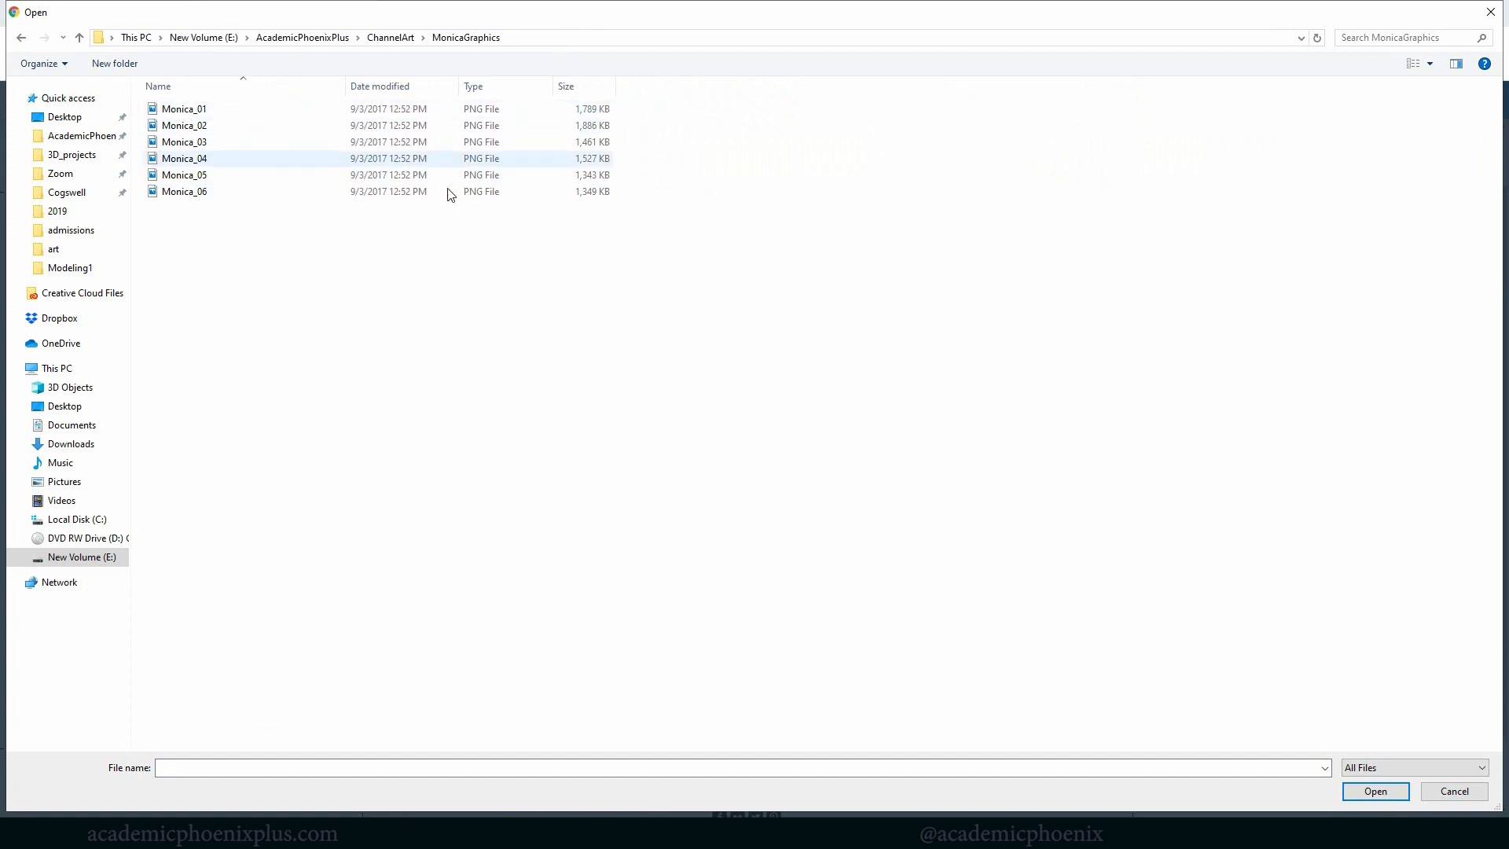
Show the files as large icons, upload Monica_03.png and use it as the About page's portrait image.
{"action": "left_click", "coordinate": [1430, 63]}
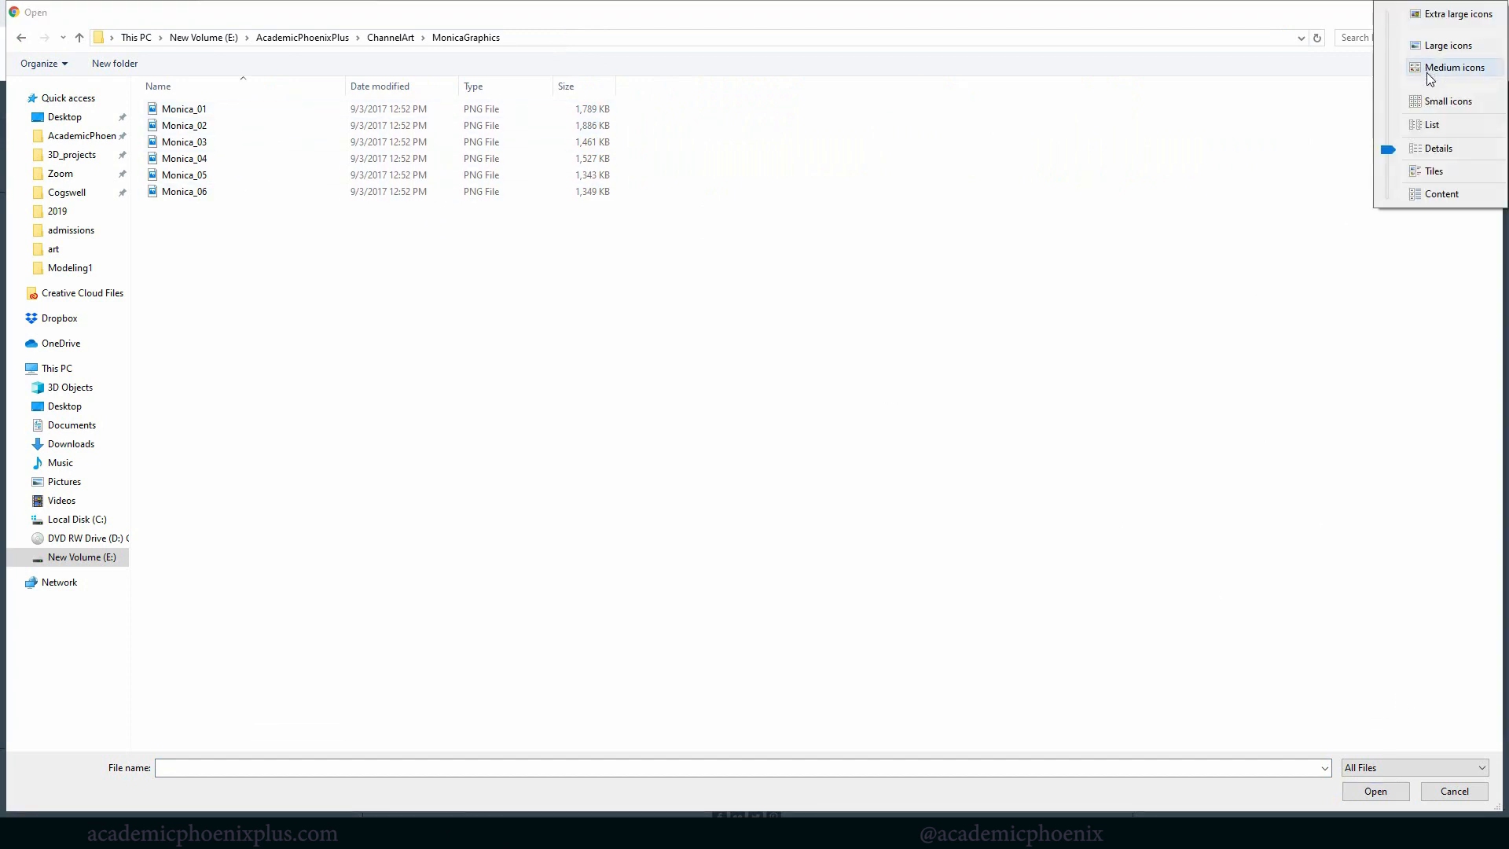
{"action": "left_click", "coordinate": [1450, 46]}
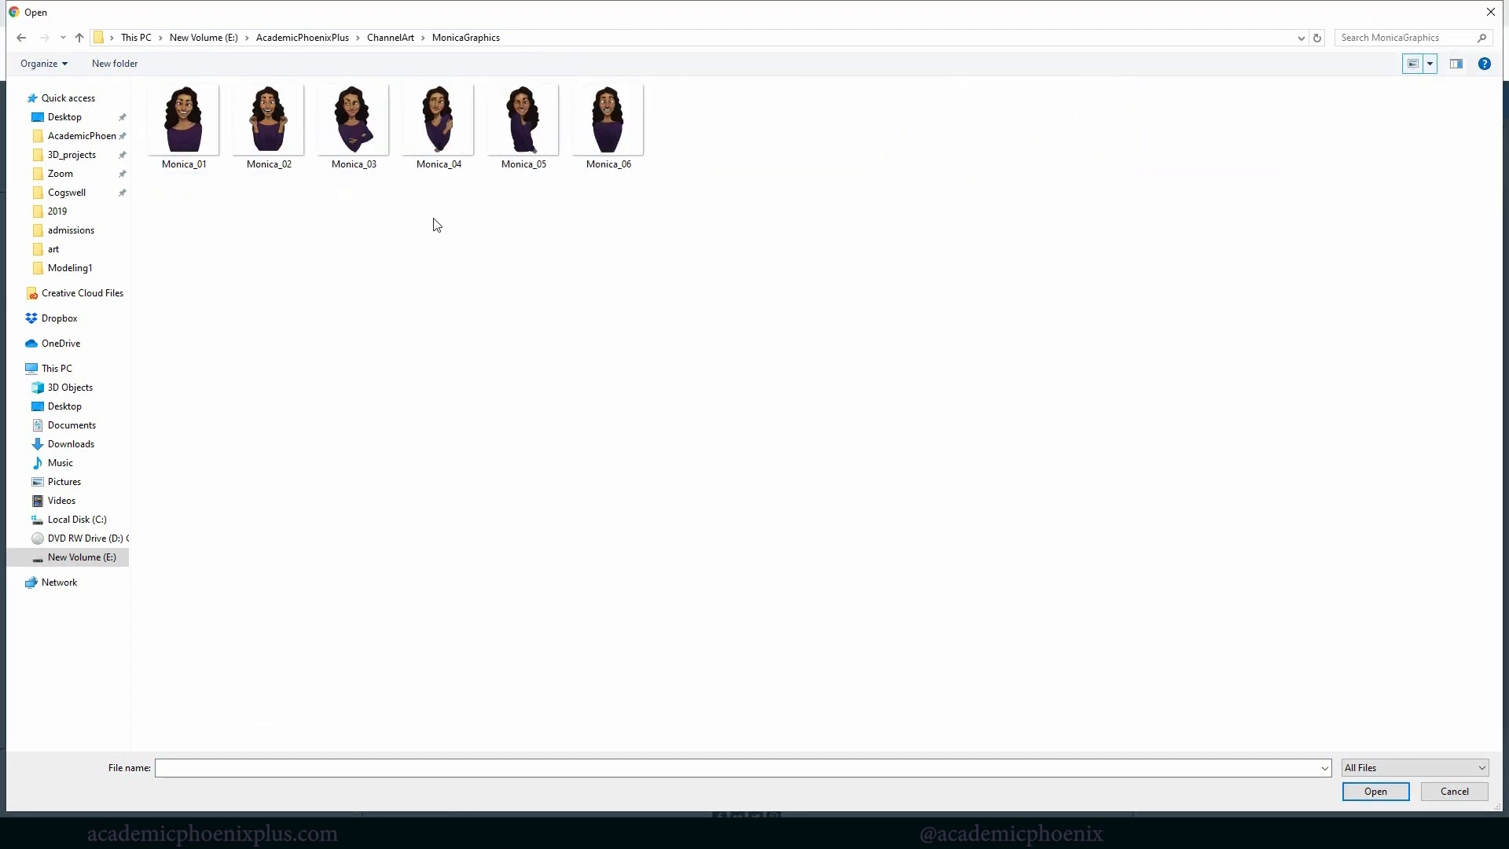
{"action": "double_click", "coordinate": [367, 132]}
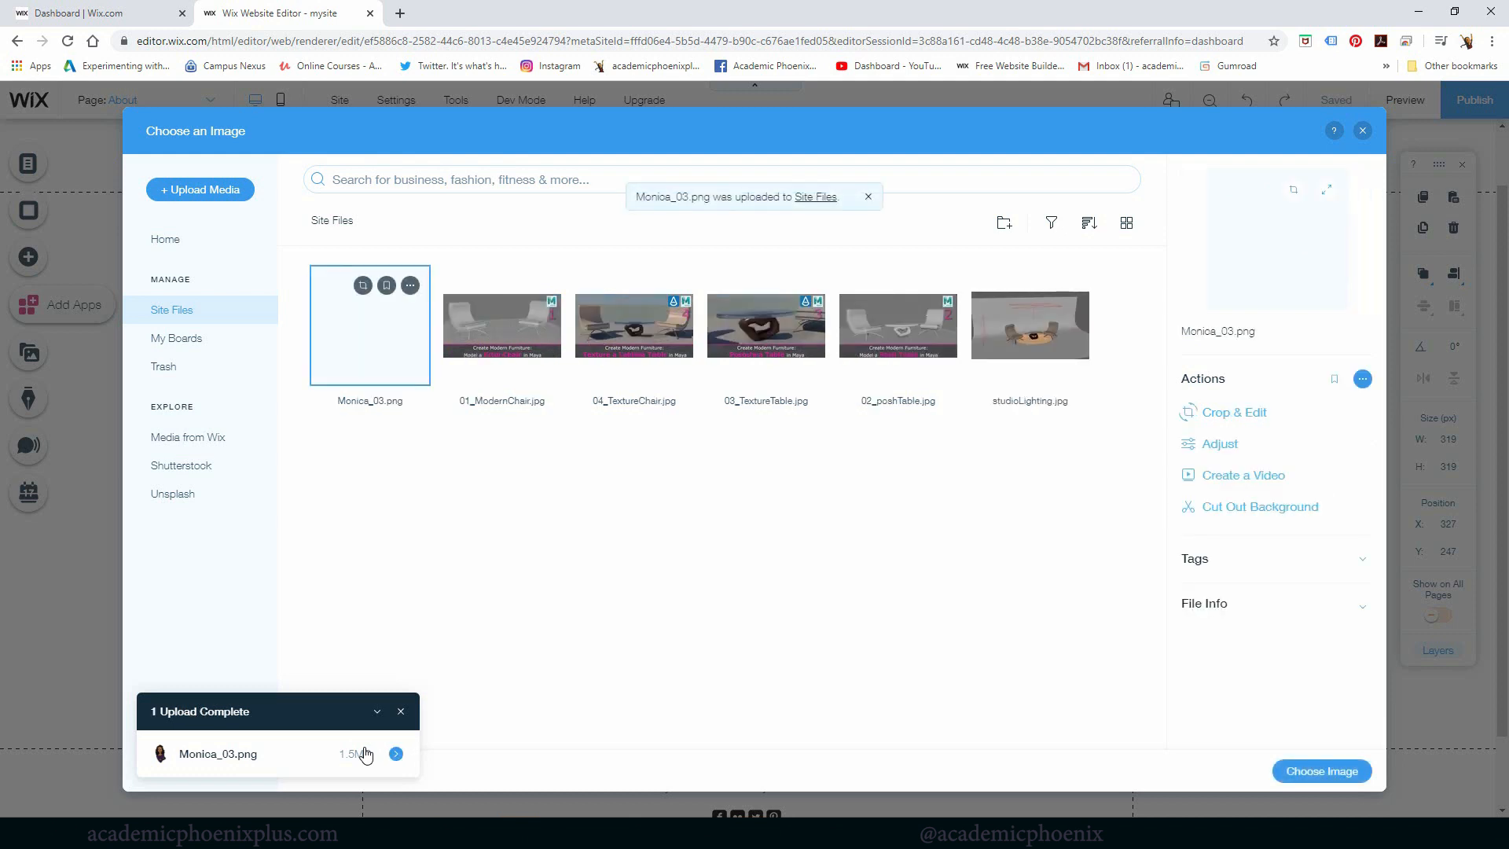
{"action": "left_click", "coordinate": [1328, 771]}
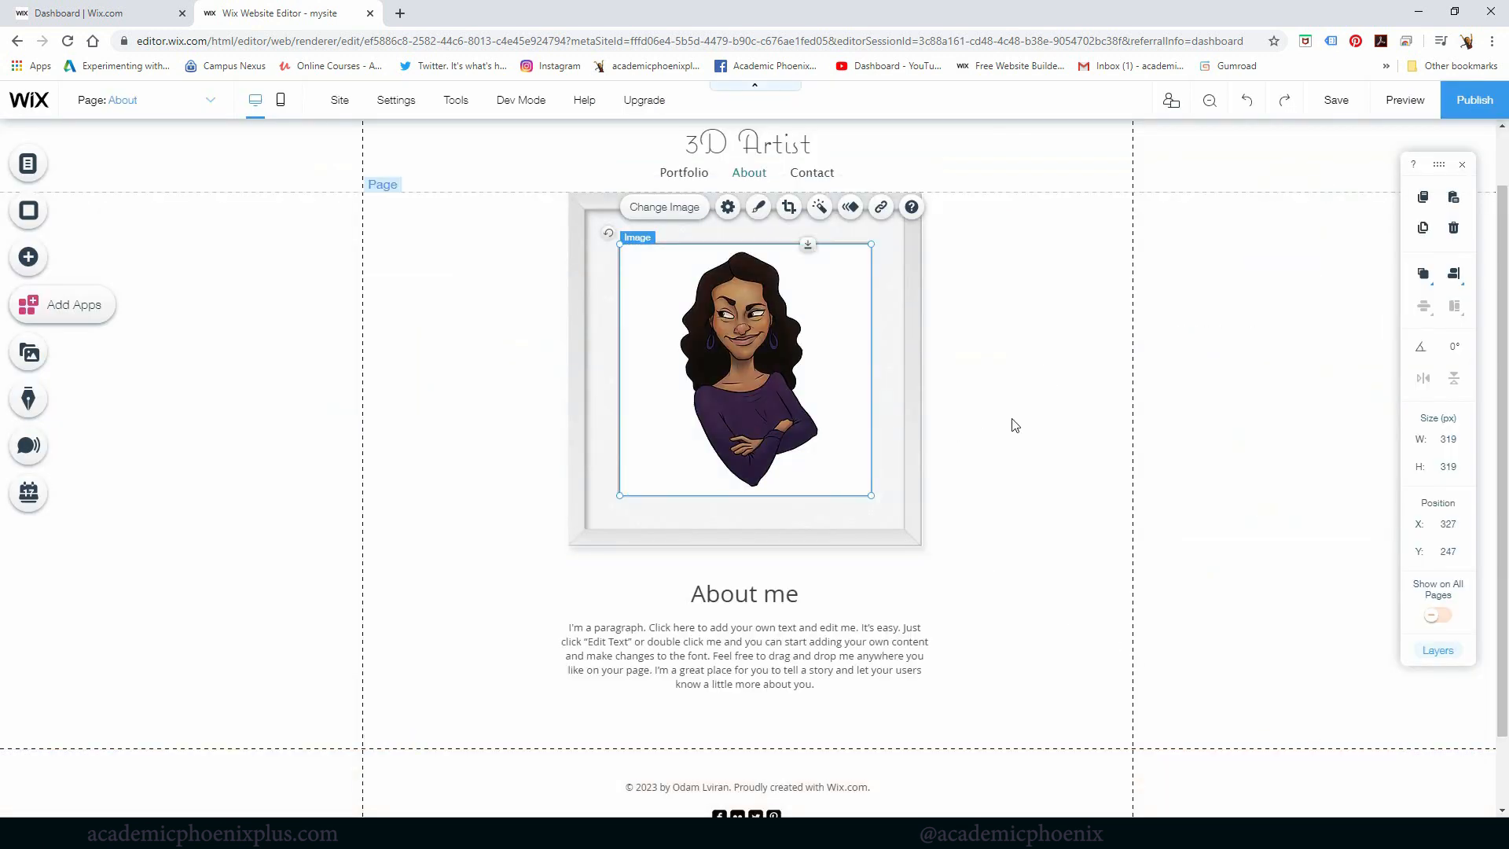
Remove the owner's name and the "Proudly created with Wix.com." text from the footer's copyright line.
{"action": "left_click", "coordinate": [721, 659]}
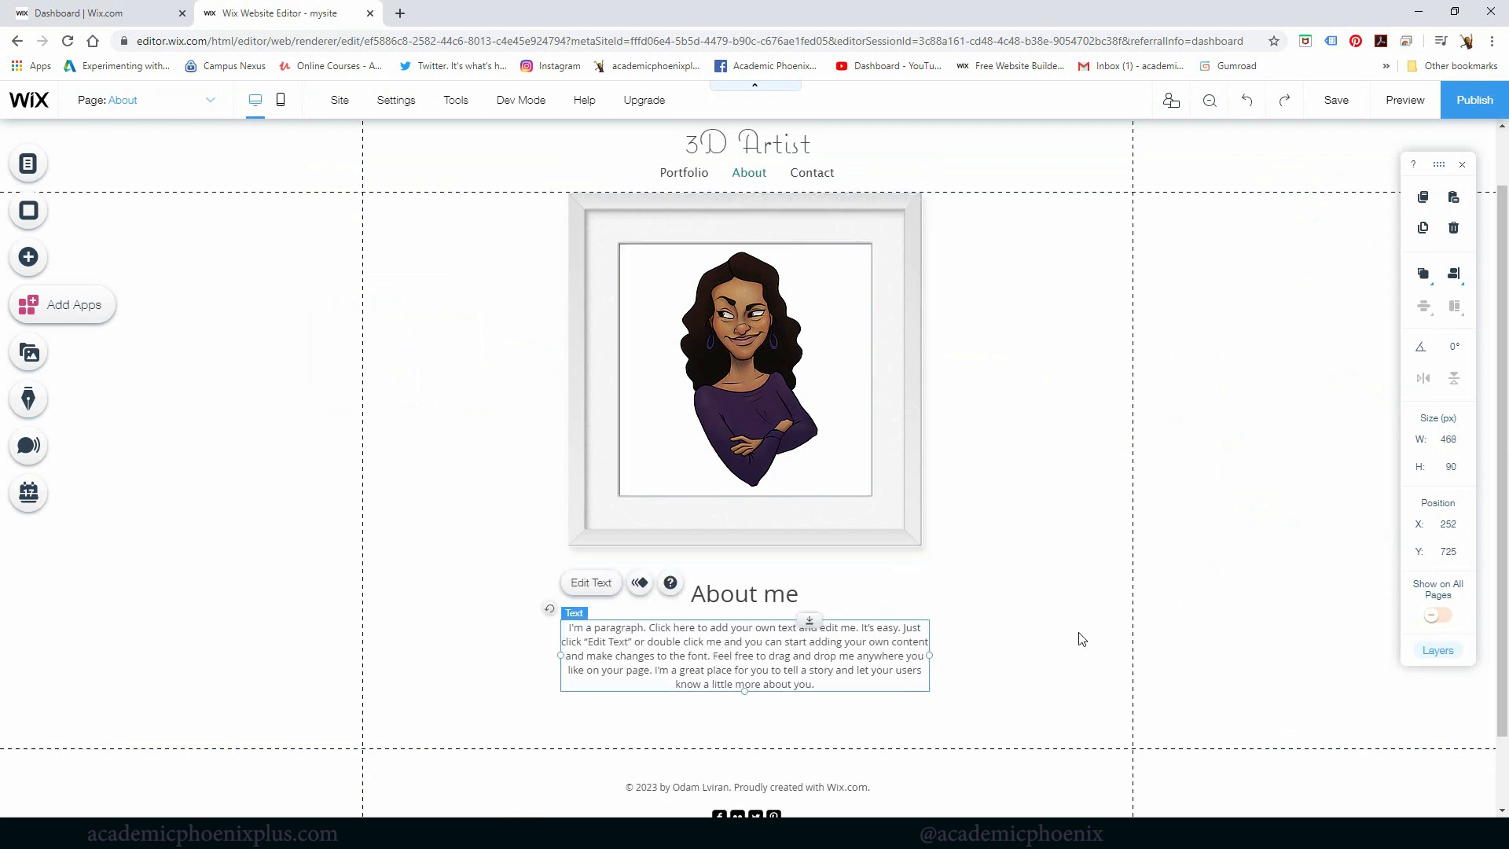
{"action": "mouse_move", "coordinate": [1502, 496]}
{"action": "left_mouse_down"}
{"action": "mouse_move", "coordinate": [1470, 553]}
{"action": "mouse_move", "coordinate": [1492, 522]}
{"action": "left_mouse_up"}
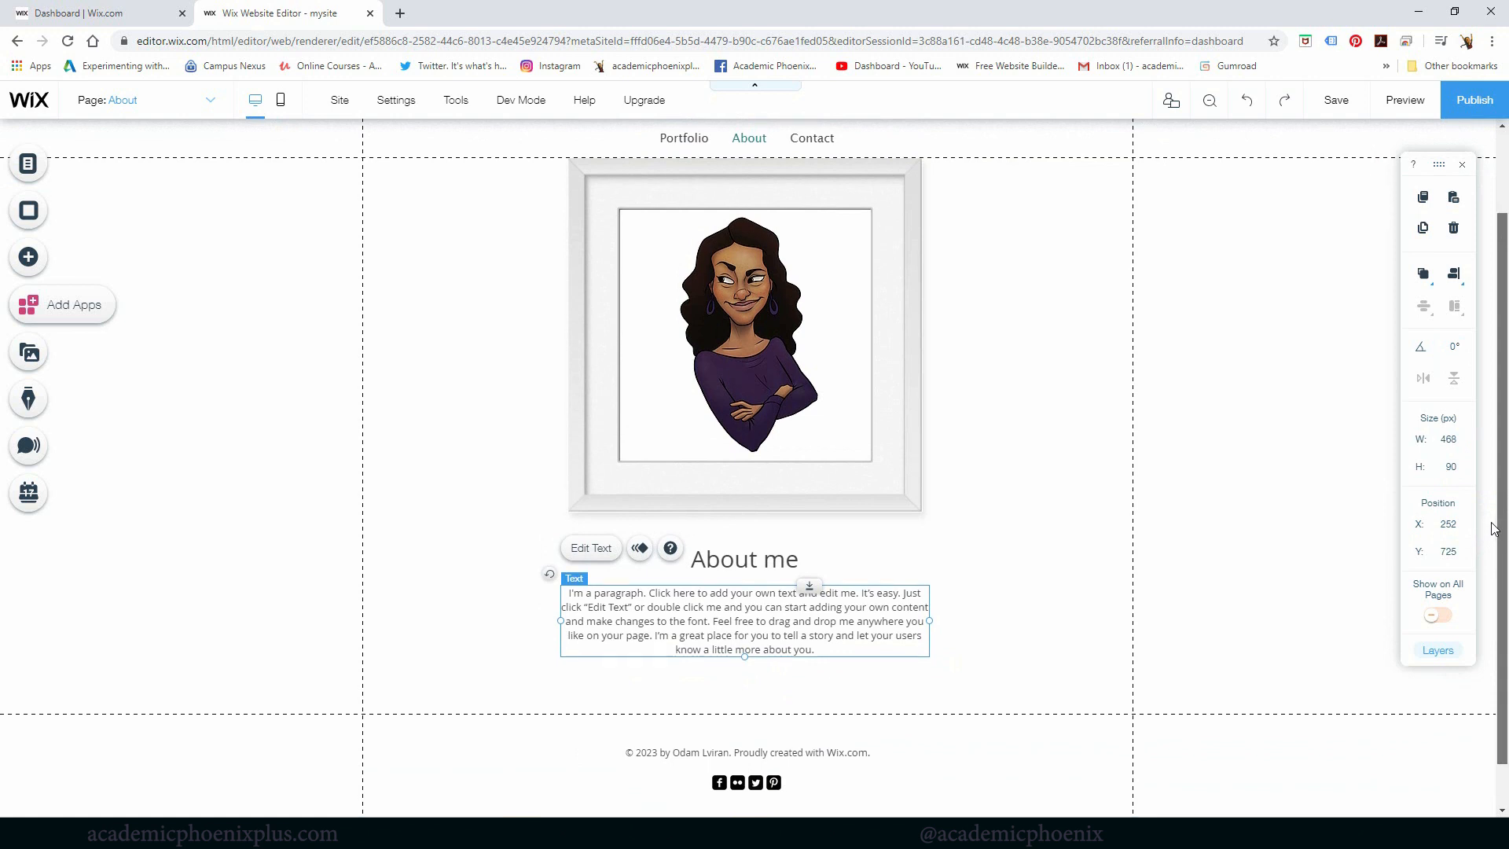
{"action": "left_click_drag", "start_coordinate": [1500, 658], "coordinate": [1454, 712]}
{"action": "left_click", "coordinate": [1056, 638]}
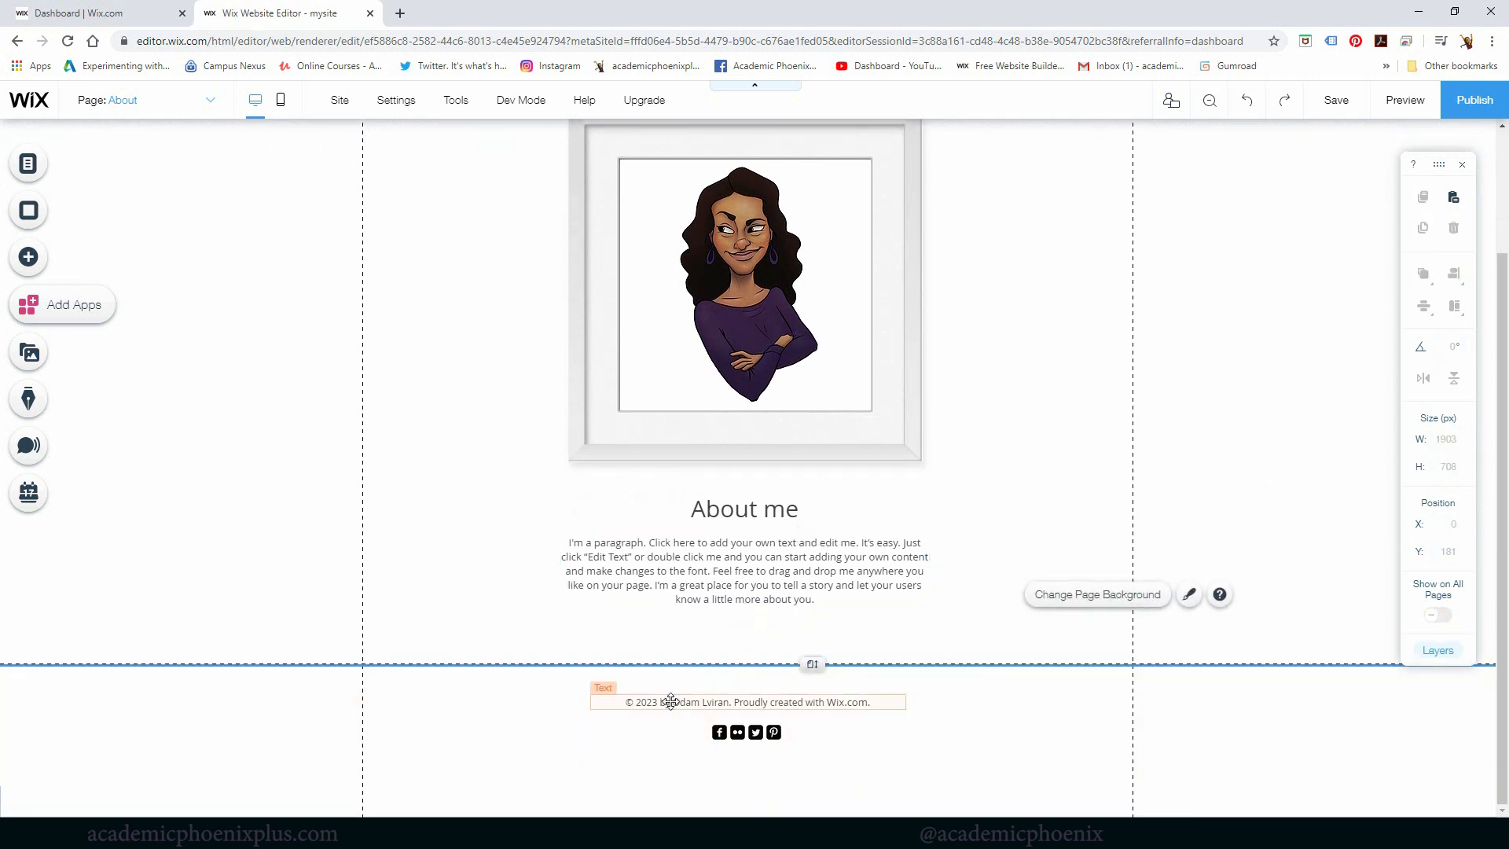
{"action": "left_click", "coordinate": [671, 702]}
{"action": "left_click", "coordinate": [655, 704]}
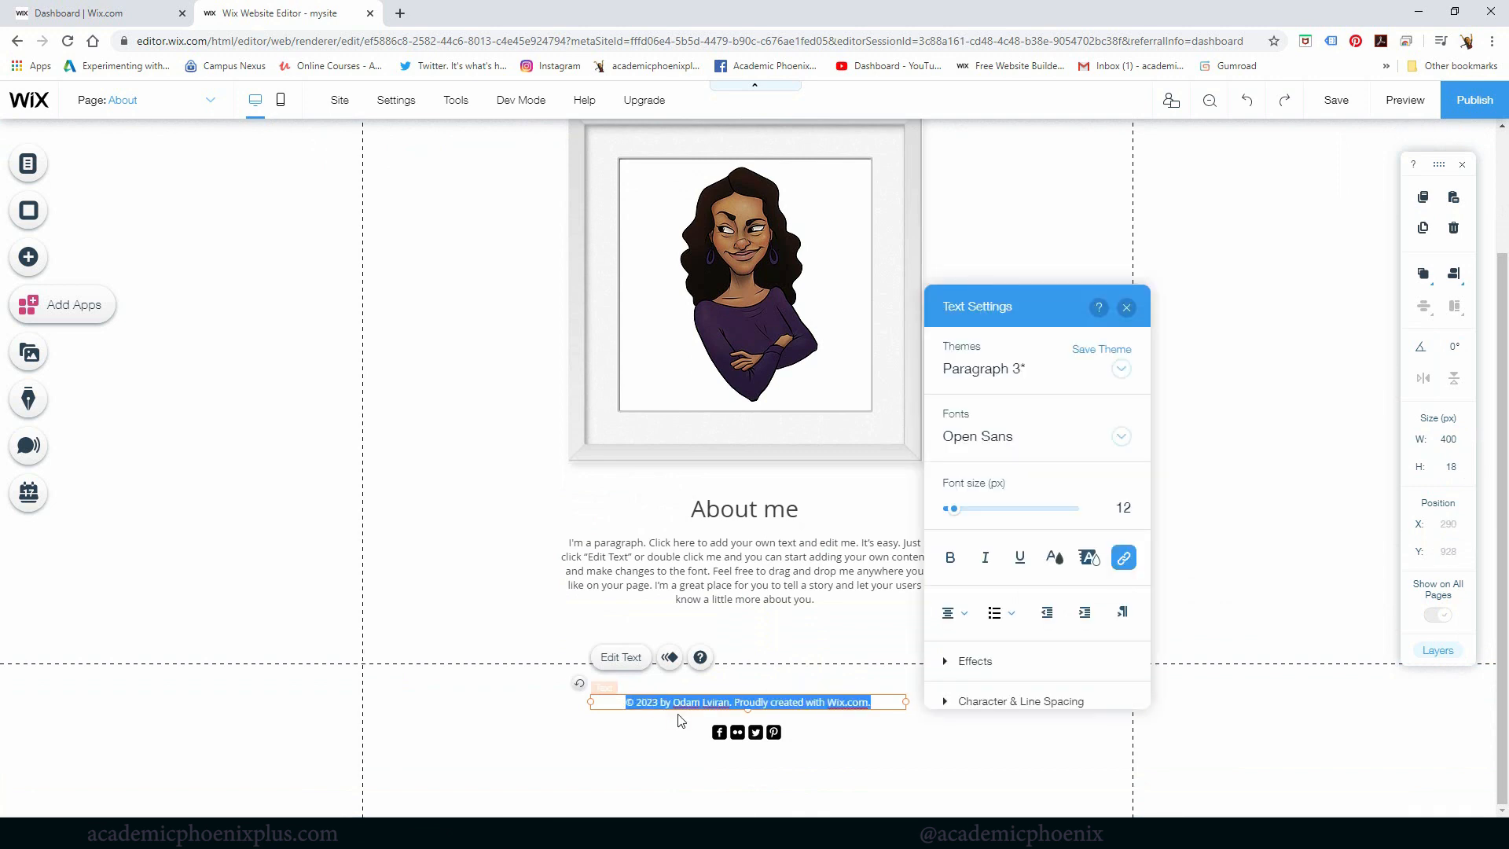
{"action": "key", "text": "Right"}
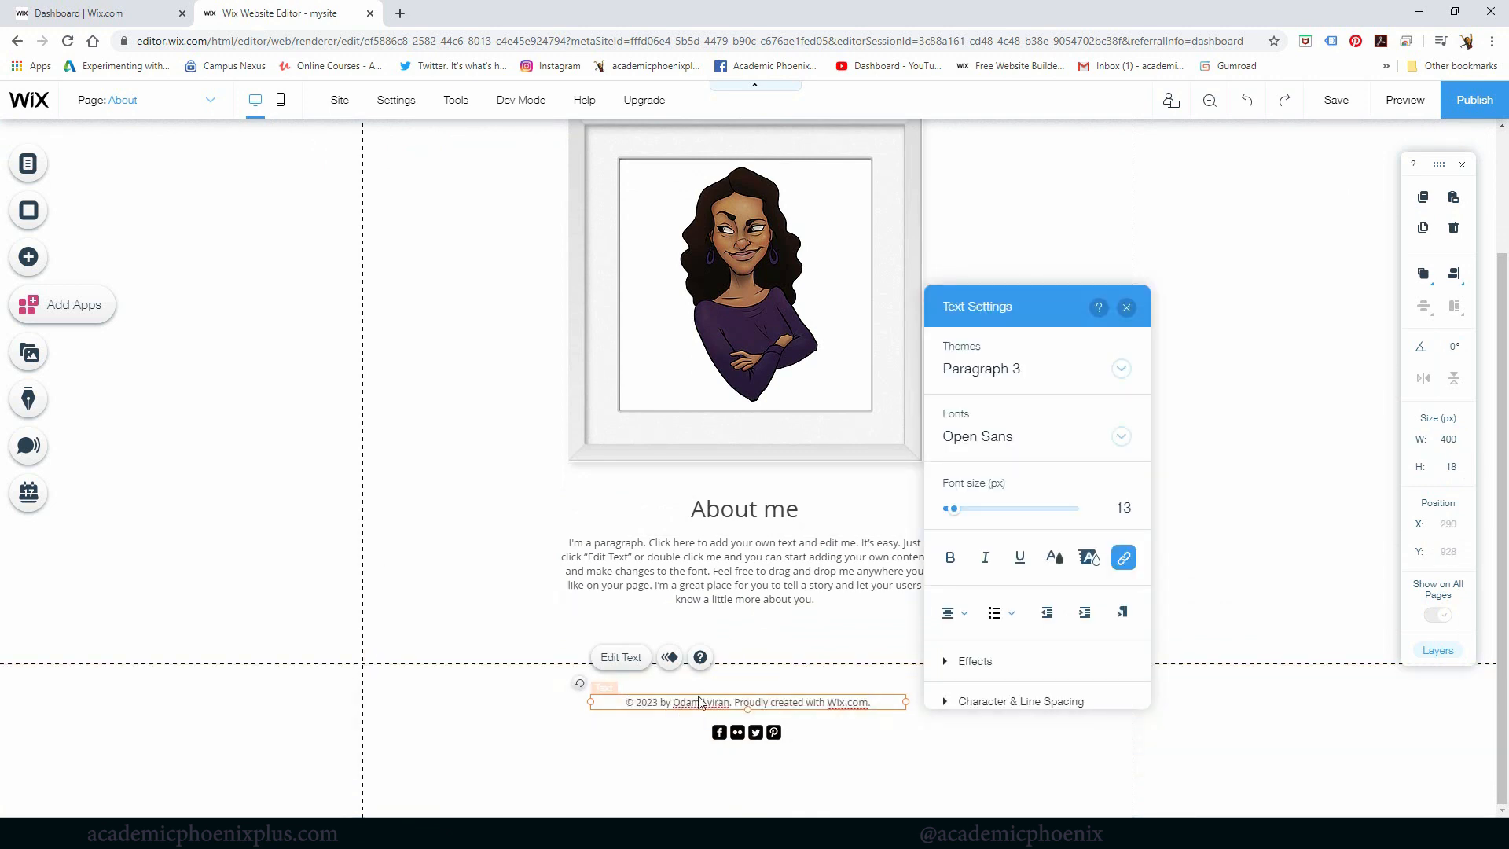
{"action": "left_click_drag", "start_coordinate": [737, 704], "coordinate": [874, 710]}
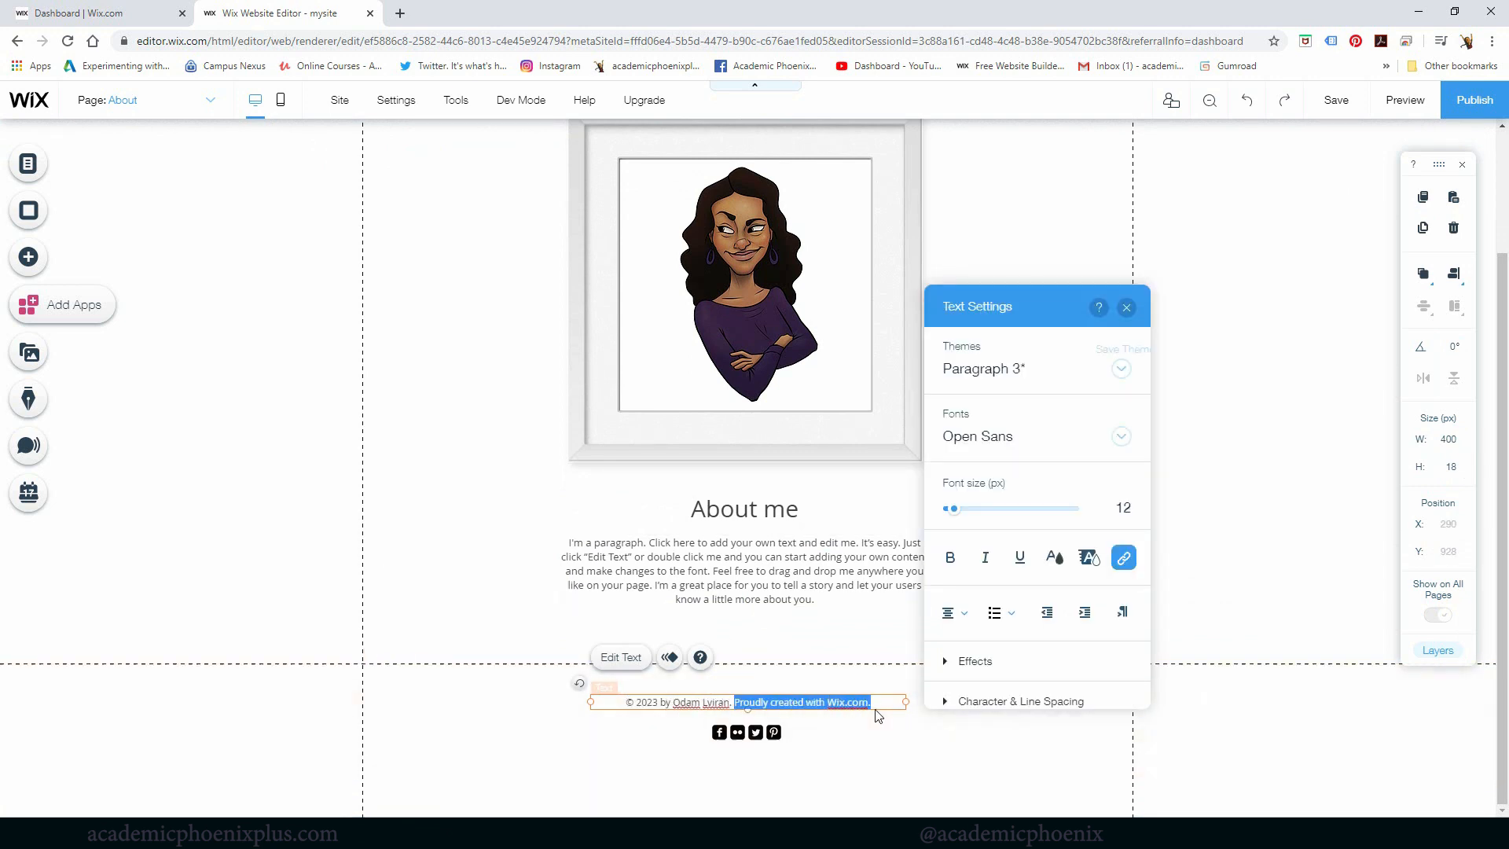
{"action": "key", "text": "BackSpace"}
{"action": "key", "text": "BackSpace"}
{"action": "key", "text": "BackSpace"}
{"action": "key", "text": "BackSpace"}
{"action": "key", "text": "BackSpace"}
{"action": "key", "text": "BackSpace"}
{"action": "key", "text": "BackSpace"}
{"action": "key", "text": "BackSpace"}
{"action": "key", "text": "BackSpace"}
{"action": "key", "text": "BackSpace"}
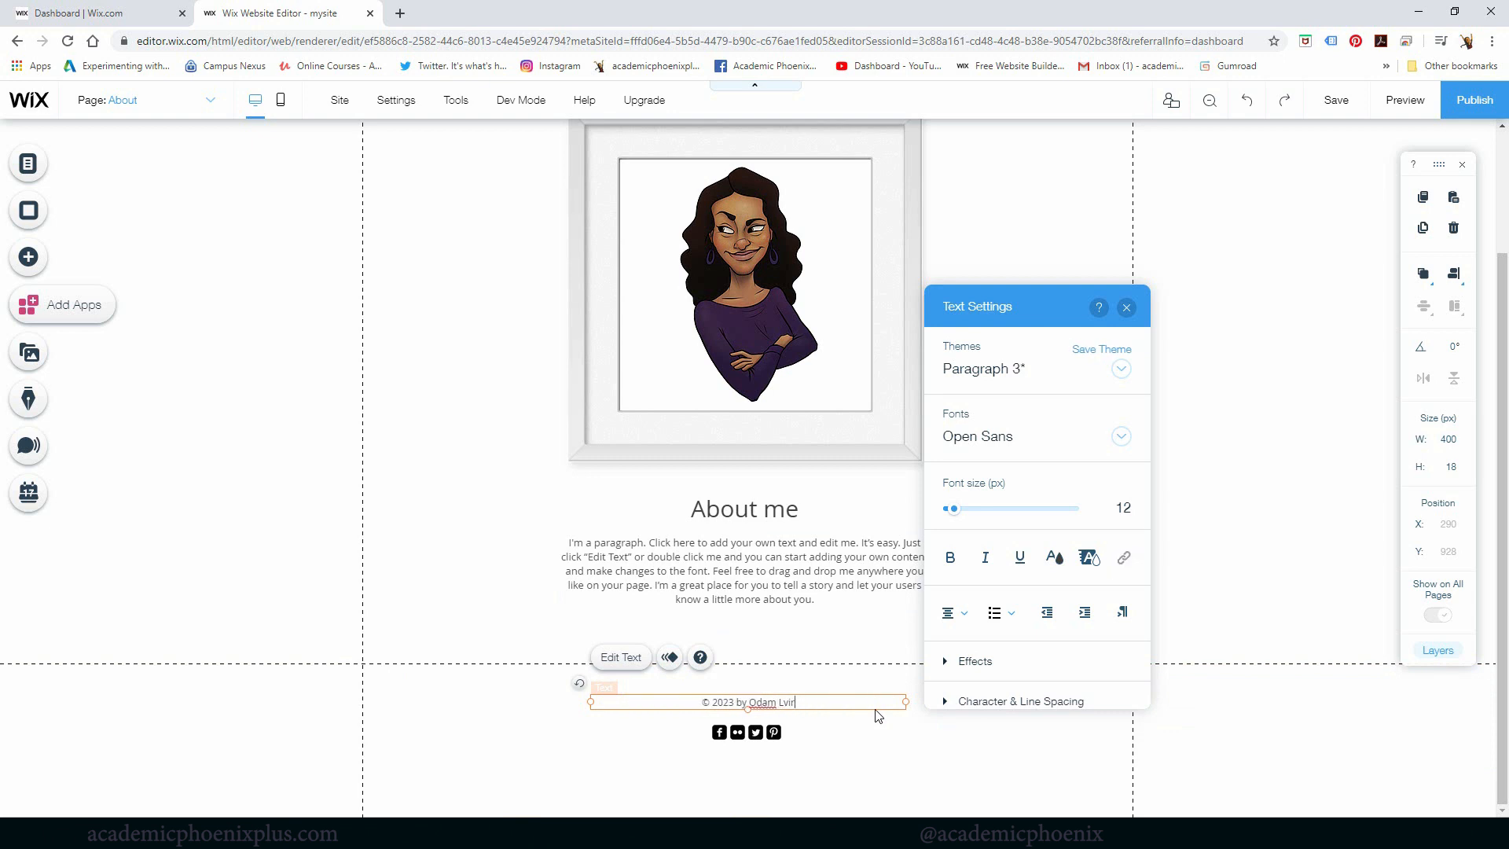
{"action": "key", "text": "BackSpace"}
{"action": "key", "text": "BackSpace"}
{"action": "key", "text": "BackSpace"}
{"action": "key", "text": "BackSpace"}
{"action": "key", "text": "BackSpace"}
Enter "Academic Phoenix Plus" as the copyright owner in the footer and set its year to 2020.
{"action": "type", "text": "Academic Phoenix Plus"}
{"action": "key", "text": "Delete"}
{"action": "type", "text": "0"}
{"action": "left_click", "coordinate": [482, 588]}
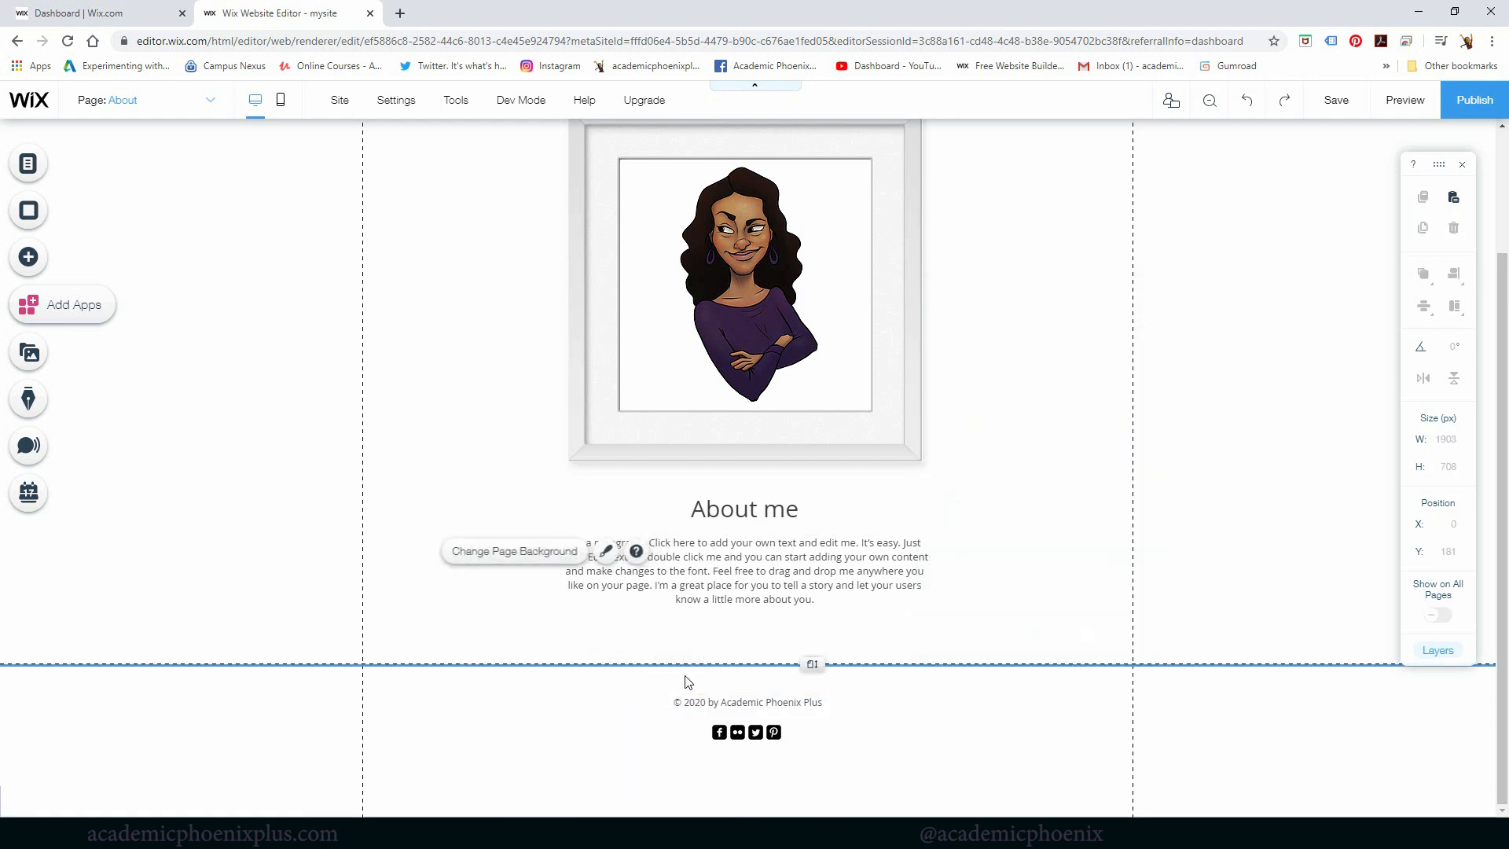
Extend the About page's height to about 952 px by moving its lower boundary down.
{"action": "left_click_drag", "start_coordinate": [810, 697], "coordinate": [811, 794]}
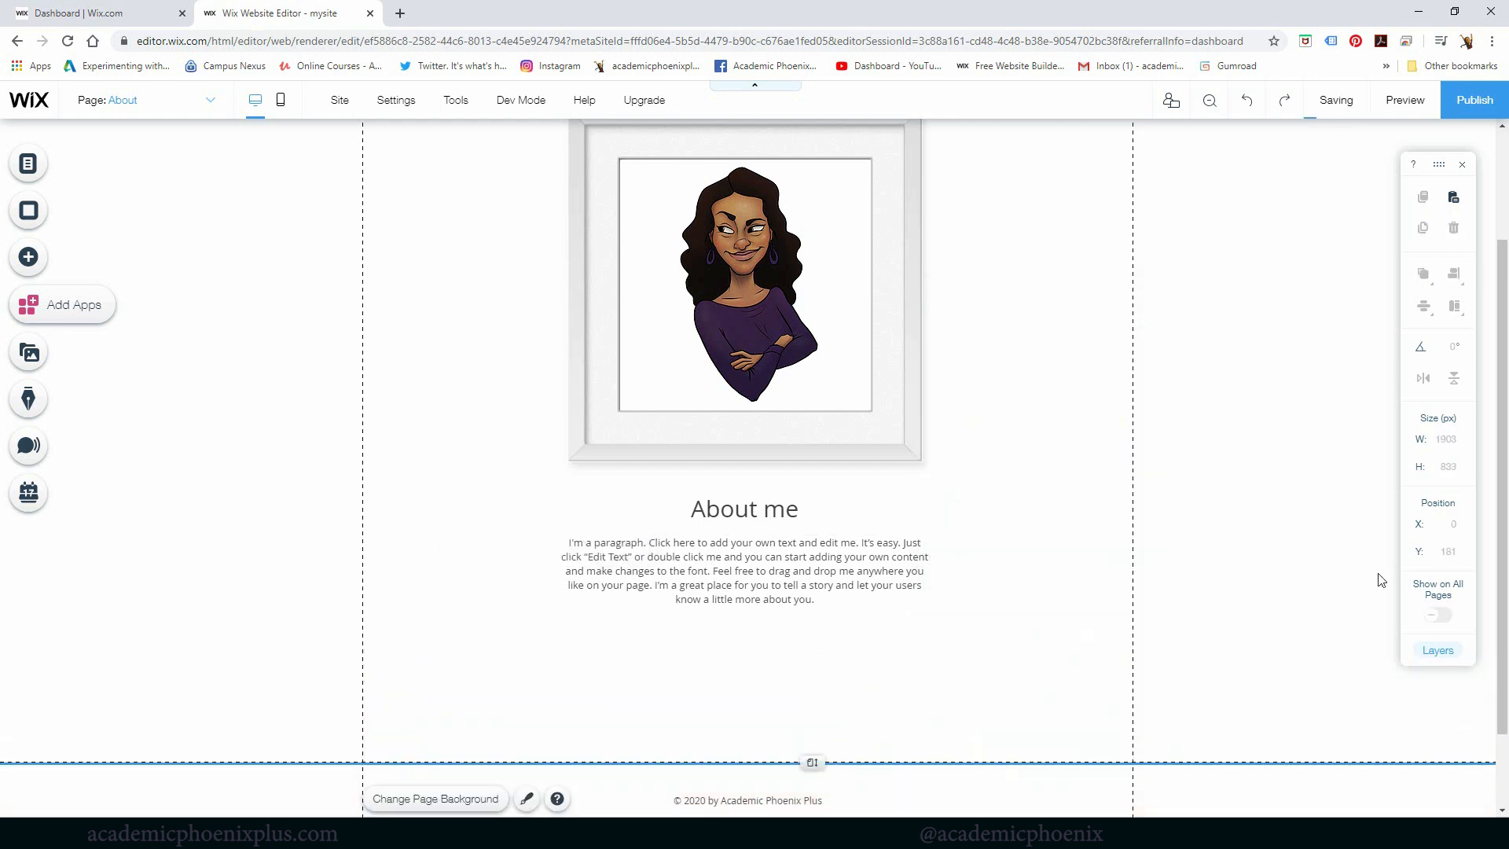
{"action": "scroll", "coordinate": [1493, 597], "scroll_direction": "down", "scroll_amount": 2}
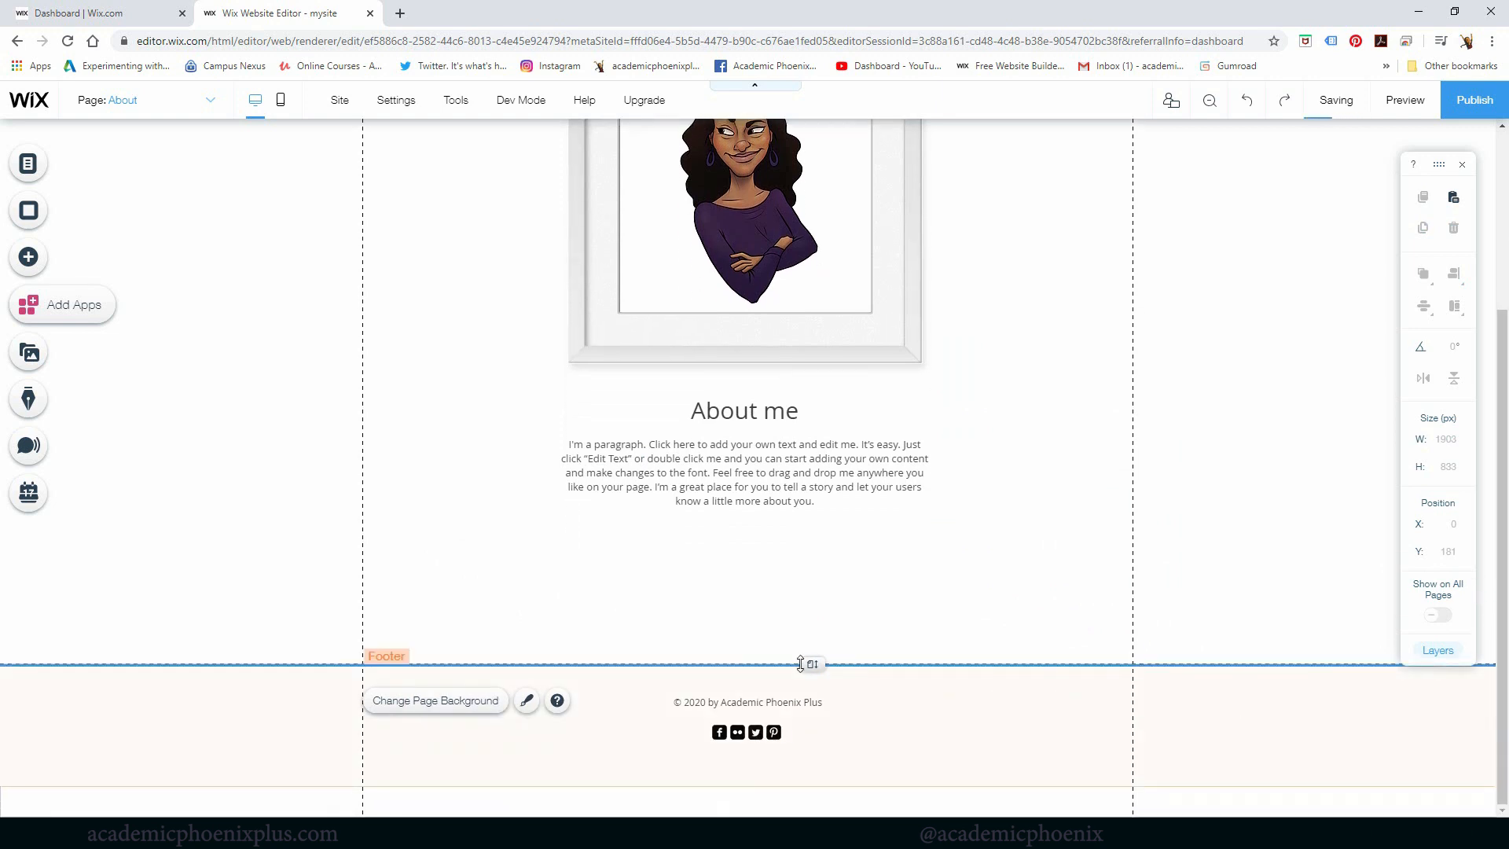
{"action": "left_click_drag", "start_coordinate": [819, 667], "coordinate": [813, 760]}
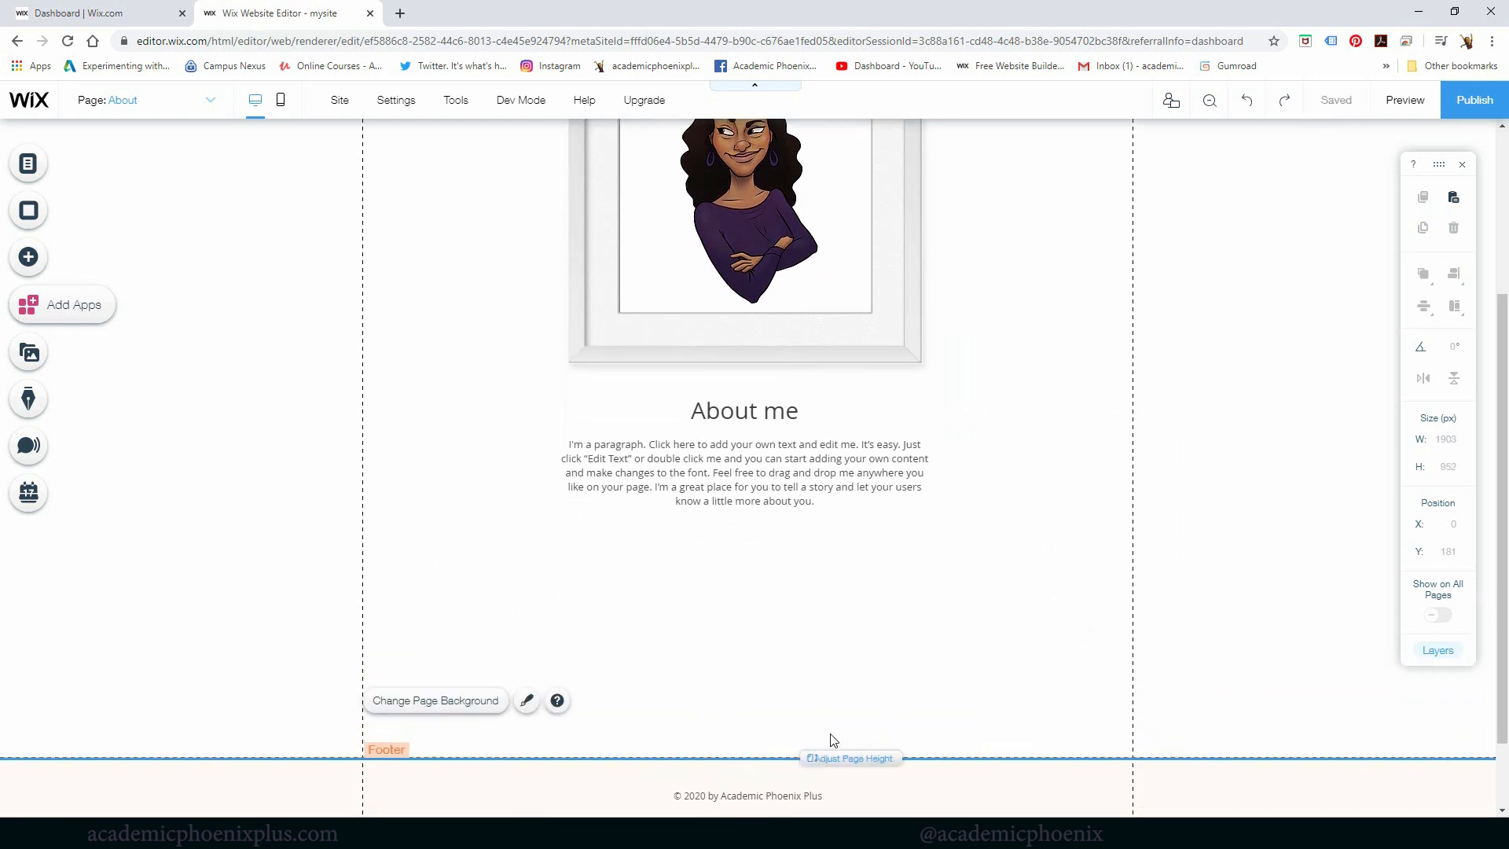
Move the portrait image together with its picture frame to the left side of the page's content area.
{"action": "scroll", "coordinate": [1494, 527], "scroll_direction": "up", "scroll_amount": 2}
{"action": "left_click", "coordinate": [840, 368]}
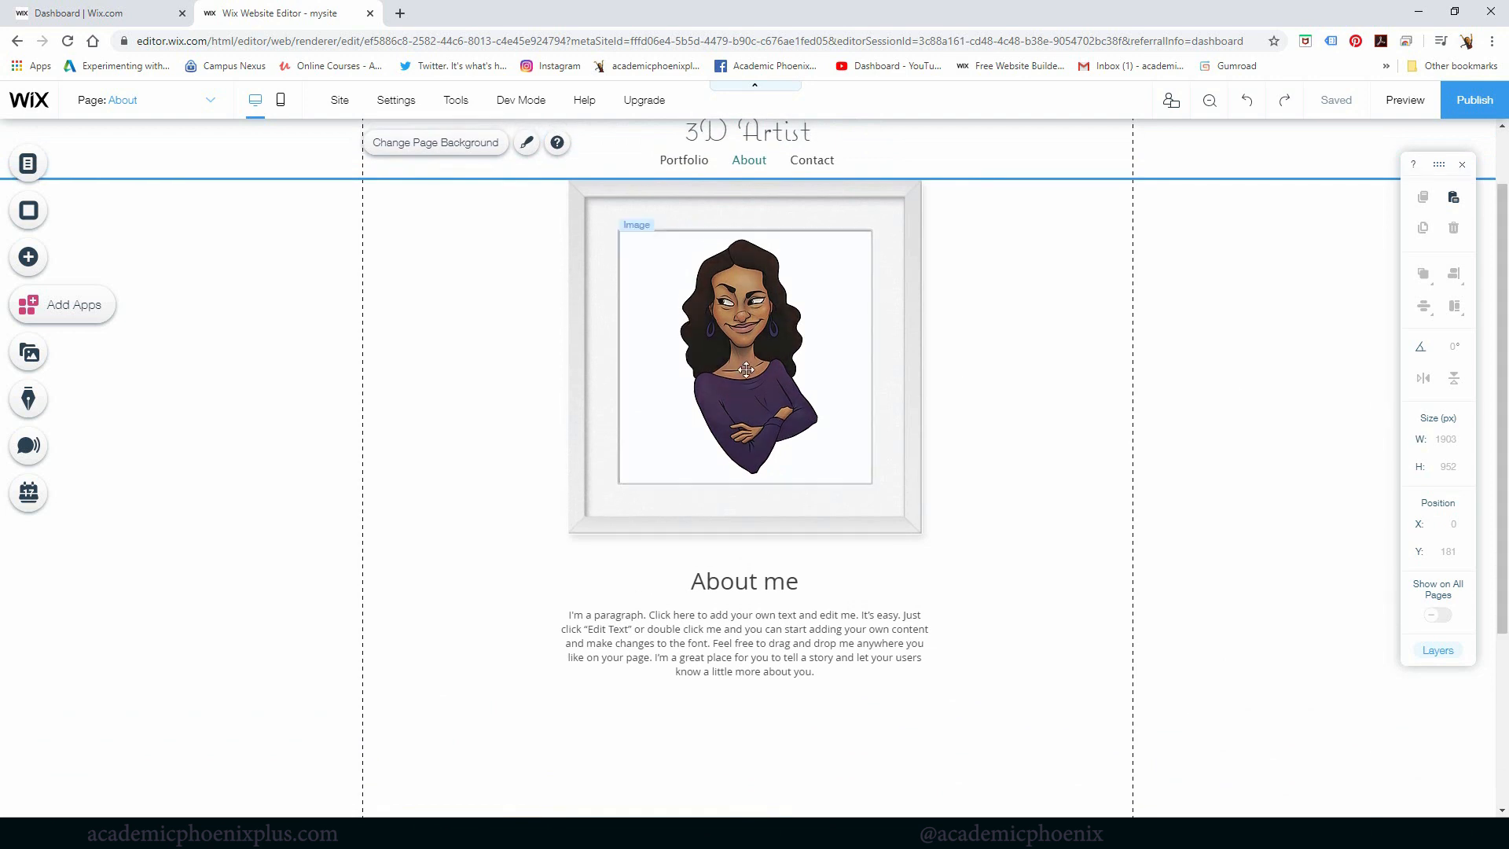
{"action": "left_click", "coordinate": [892, 370], "text": "shift"}
{"action": "left_click_drag", "start_coordinate": [893, 370], "coordinate": [701, 384]}
Move the "About me" heading and its paragraph together to the right of the framed portrait.
{"action": "left_click", "coordinate": [761, 586]}
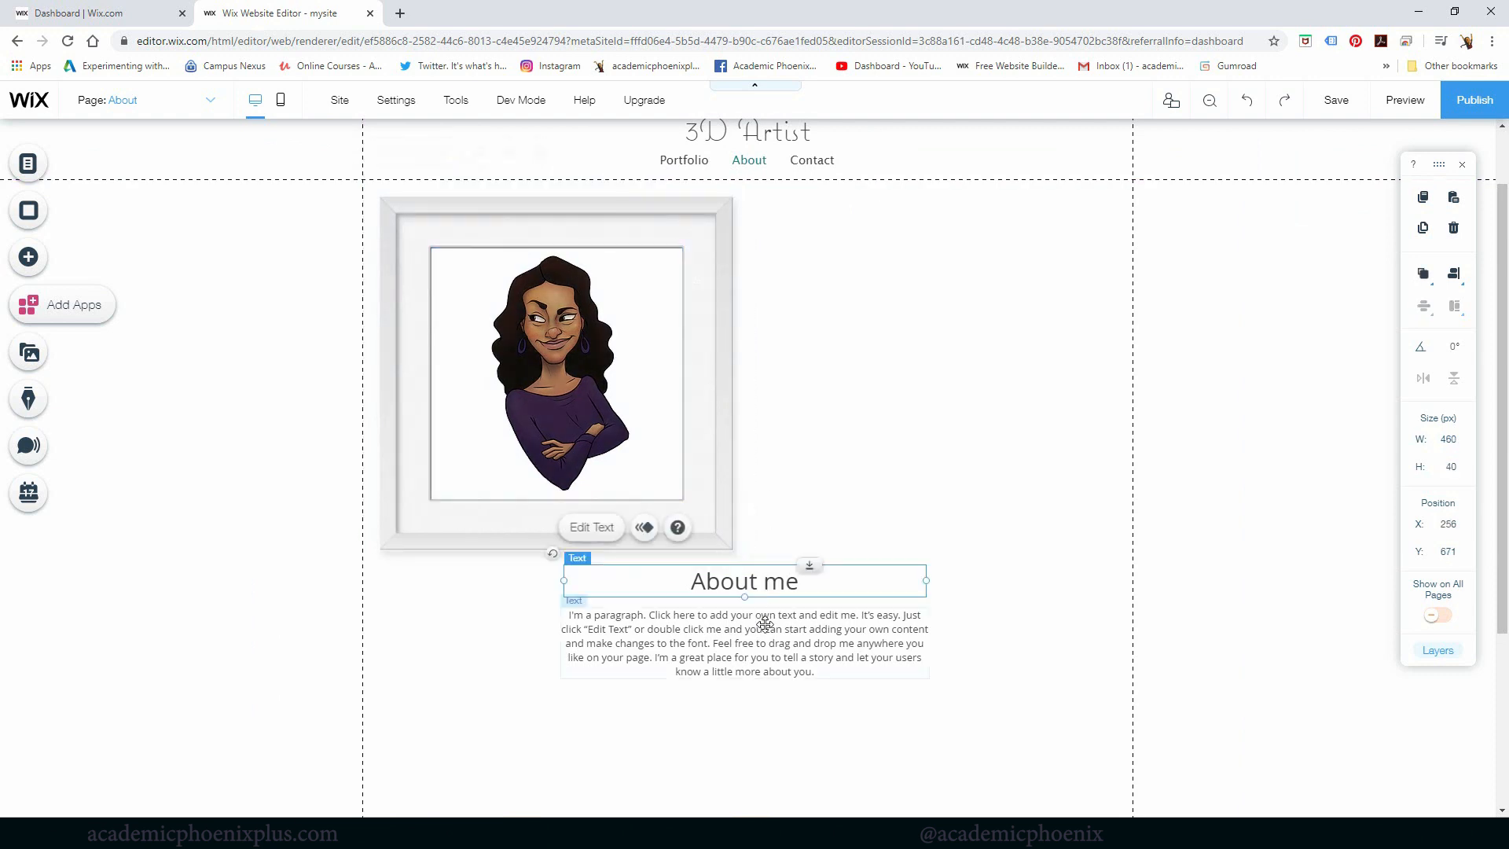
{"action": "left_click", "coordinate": [757, 631], "text": "shift"}
{"action": "left_click_drag", "start_coordinate": [756, 631], "coordinate": [1014, 488]}
{"action": "left_click_drag", "start_coordinate": [952, 403], "coordinate": [944, 385]}
{"action": "left_click", "coordinate": [309, 494]}
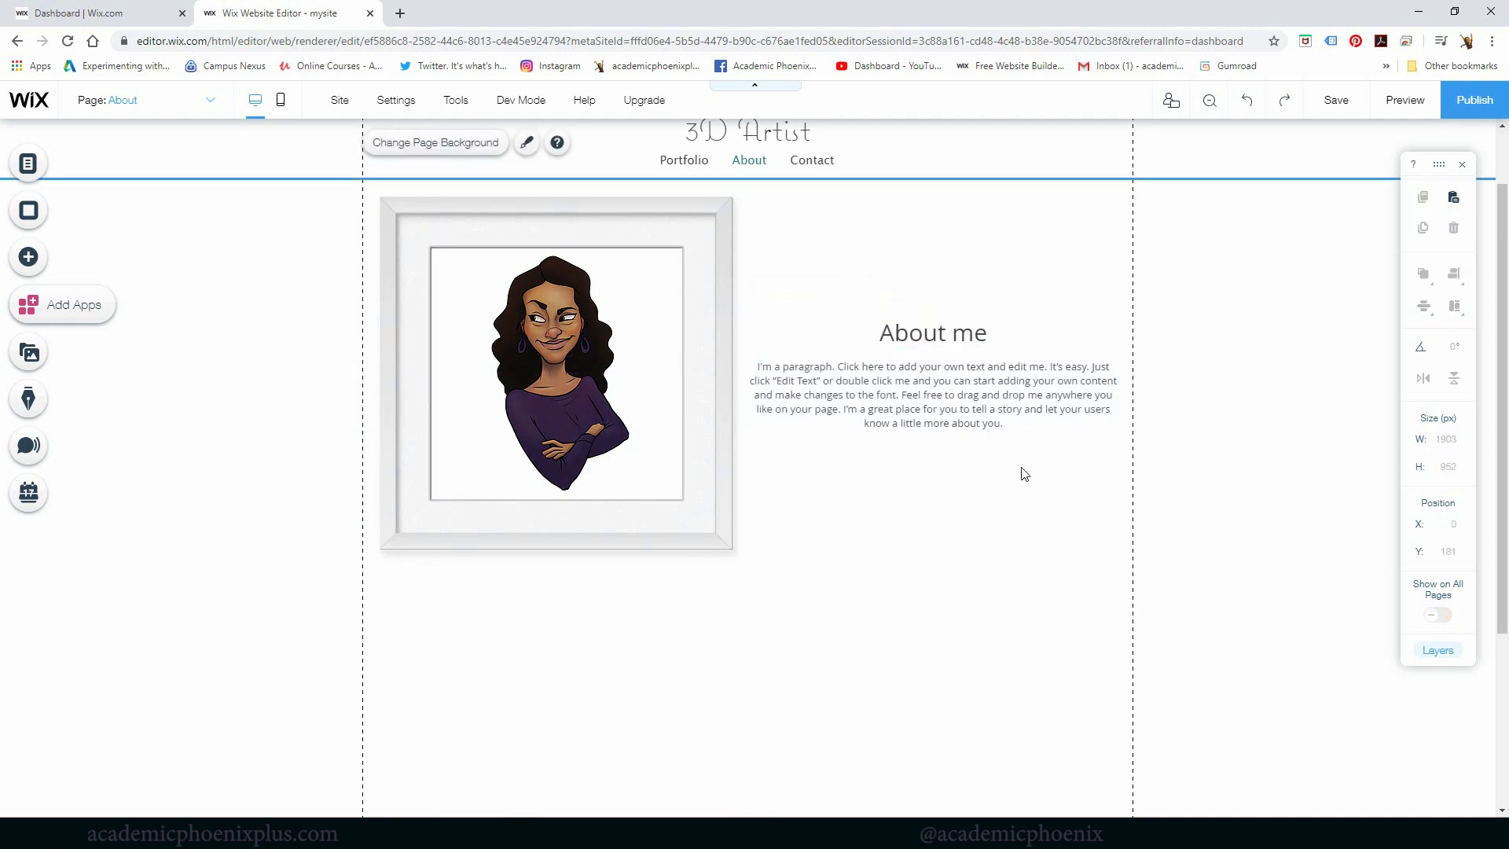
Replace the placeholder paragraph below the "About me" heading with "my passions in 3d.".
{"action": "left_click", "coordinate": [904, 338]}
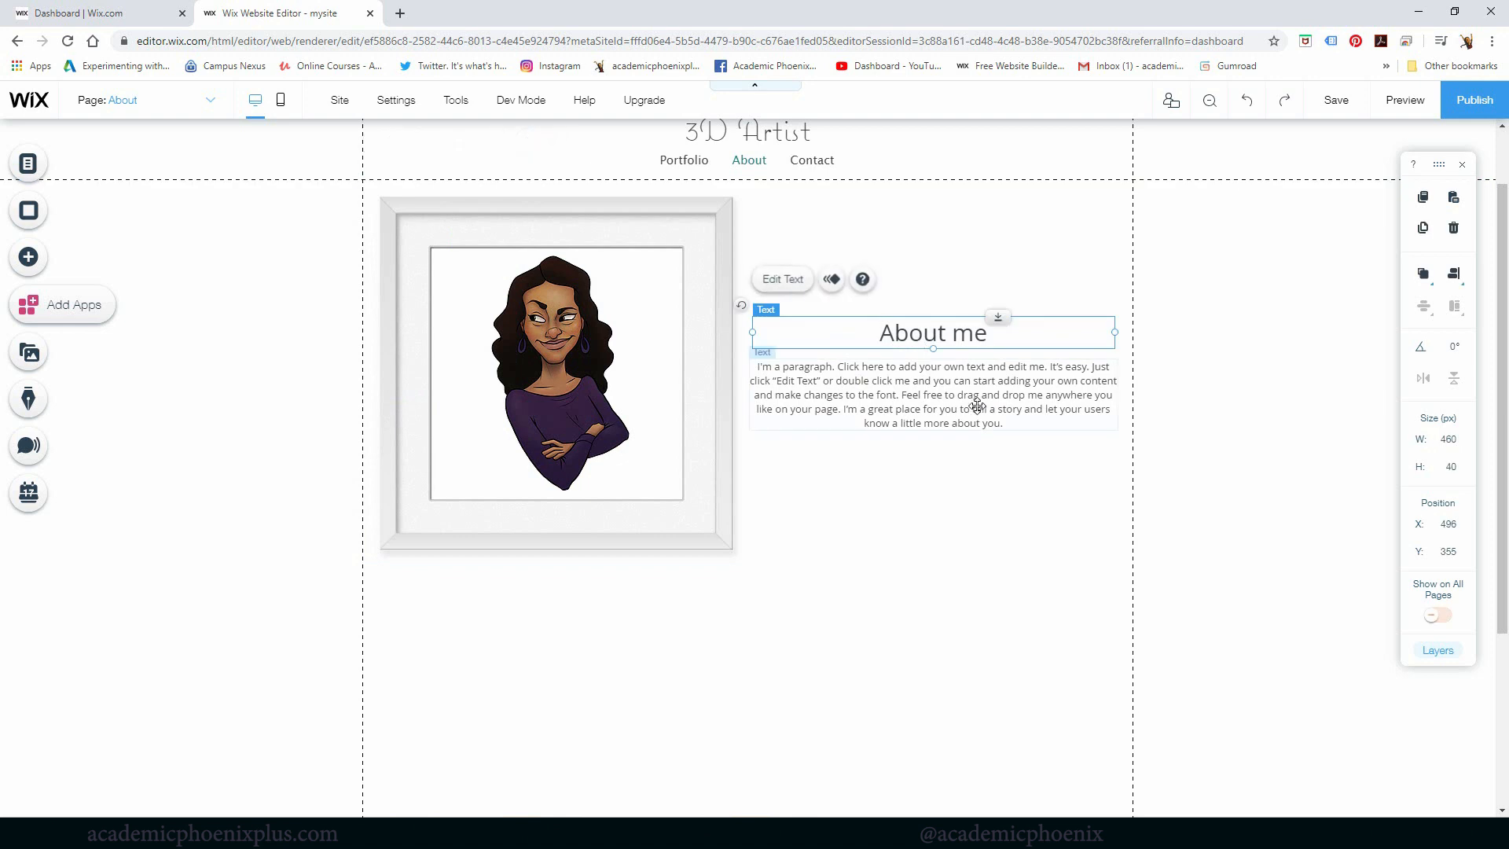
{"action": "left_click", "coordinate": [959, 383]}
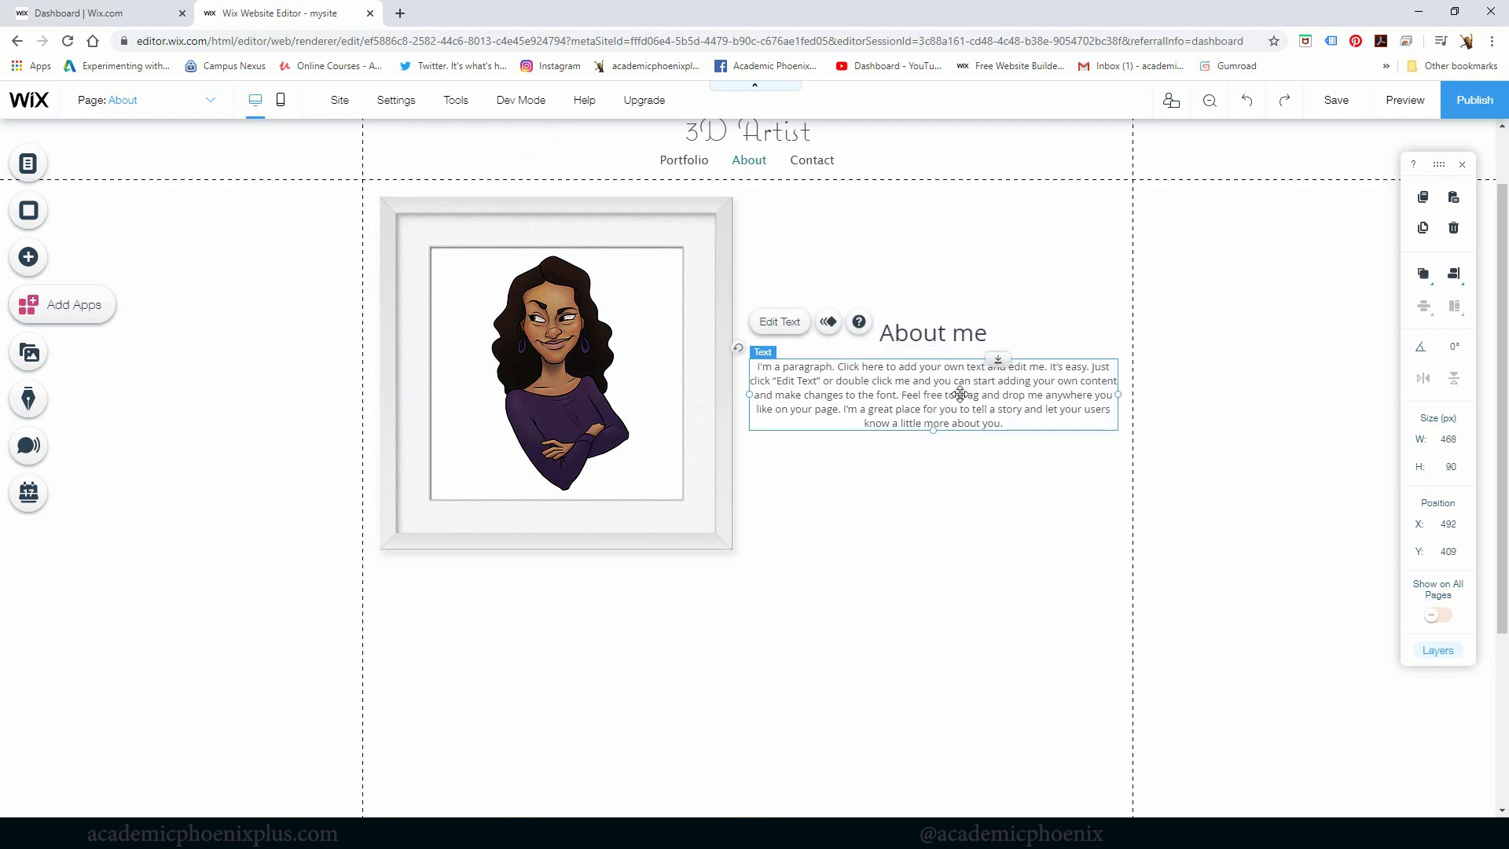
{"action": "double_click", "coordinate": [958, 396]}
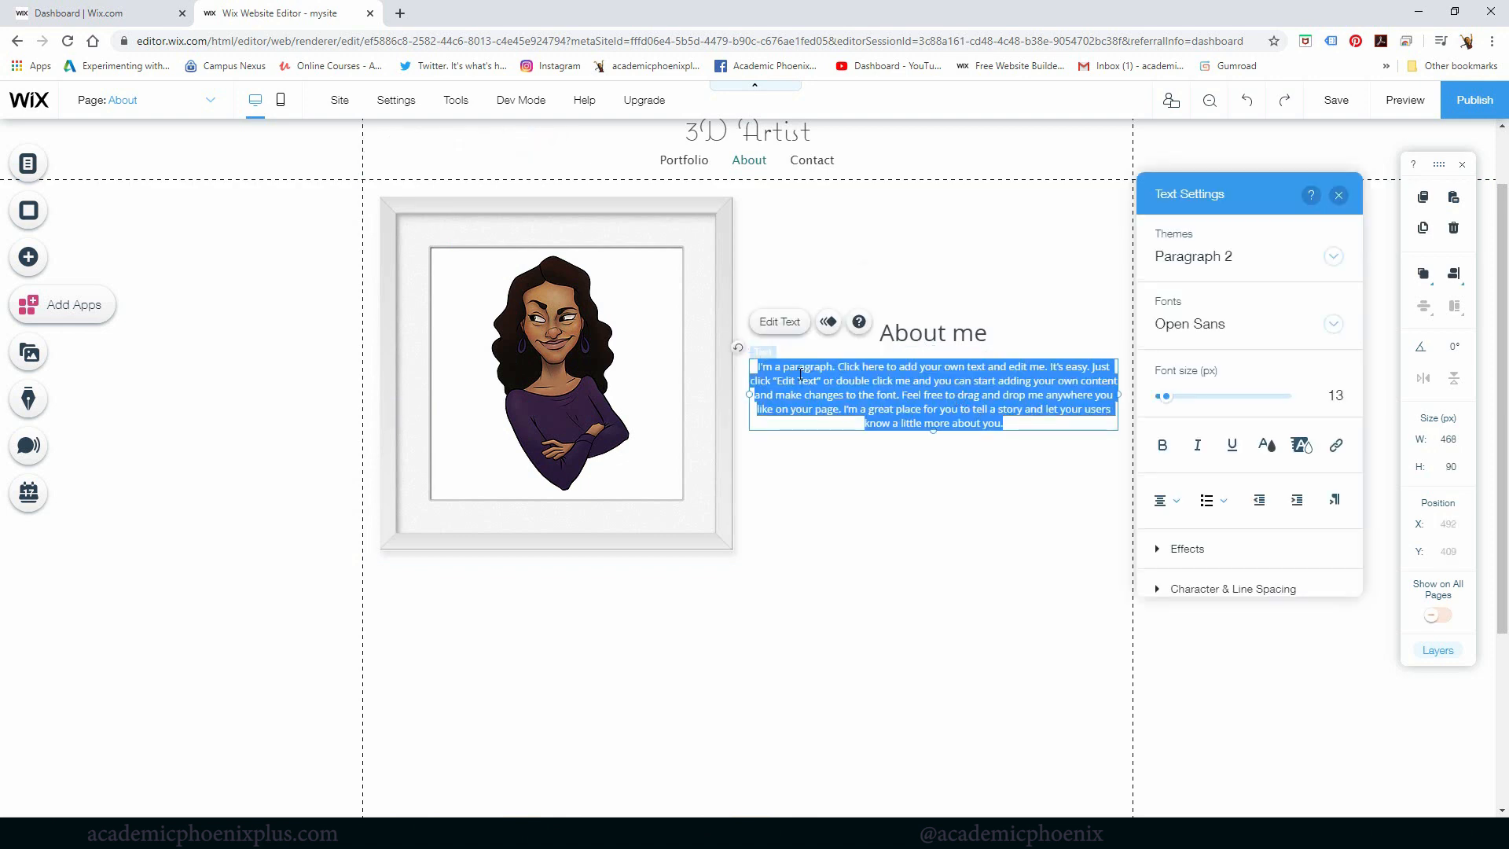
{"action": "left_click", "coordinate": [987, 408]}
{"action": "left_click_drag", "start_coordinate": [1012, 425], "coordinate": [759, 365]}
{"action": "left_click", "coordinate": [895, 395]}
{"action": "left_click_drag", "start_coordinate": [1022, 424], "coordinate": [758, 365]}
{"action": "left_click", "coordinate": [1020, 425]}
{"action": "left_click_drag", "start_coordinate": [1010, 424], "coordinate": [753, 365]}
{"action": "type", "text": "my p"}
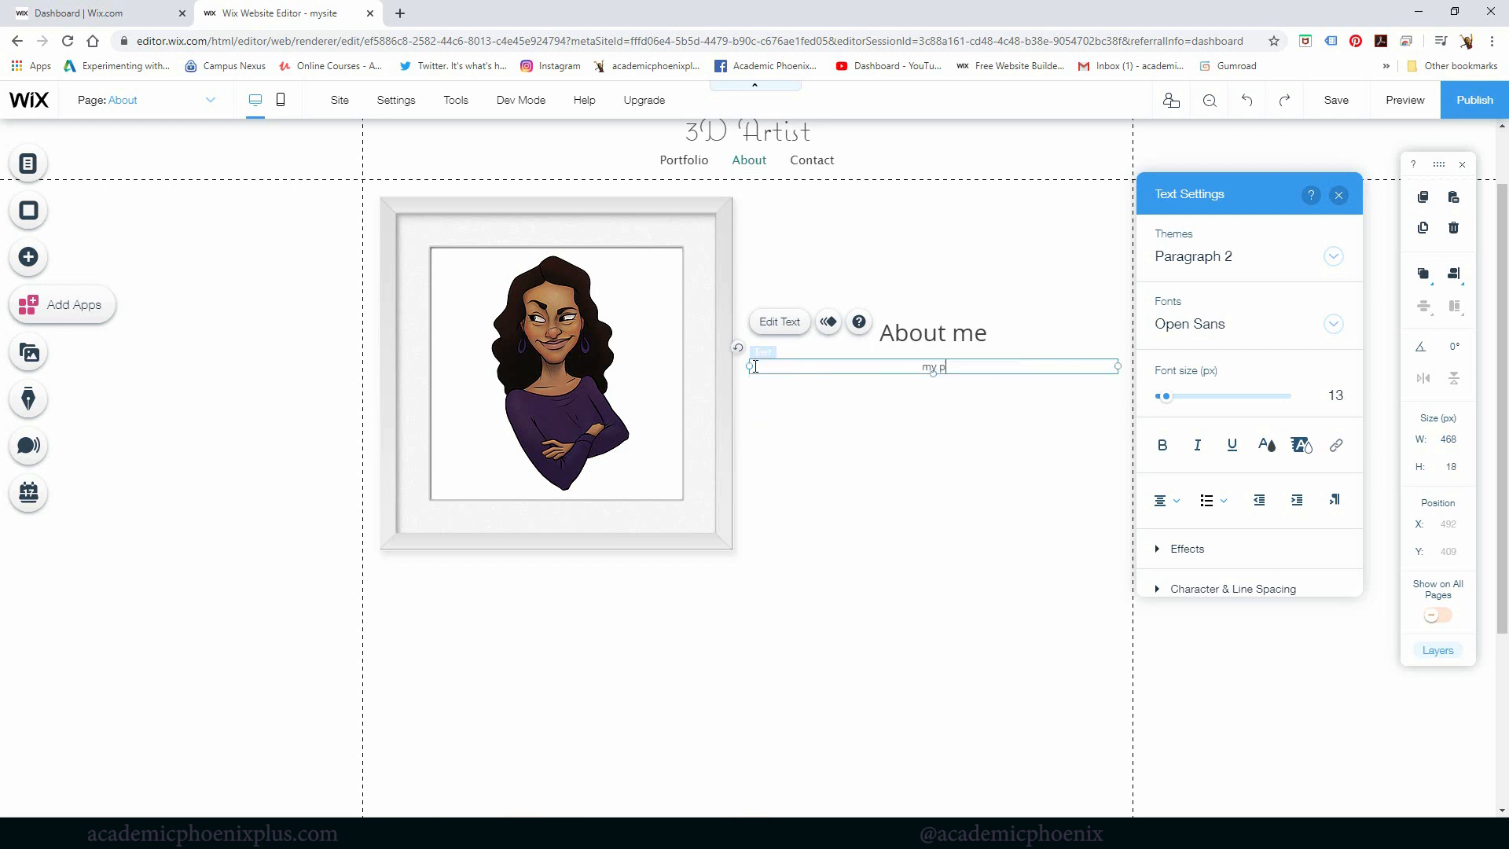
{"action": "type", "text": "assions in 3d."}
Add the line "hobbies/accomplishments" to the About me paragraph, separated by a blank line.
{"action": "key", "text": "Return"}
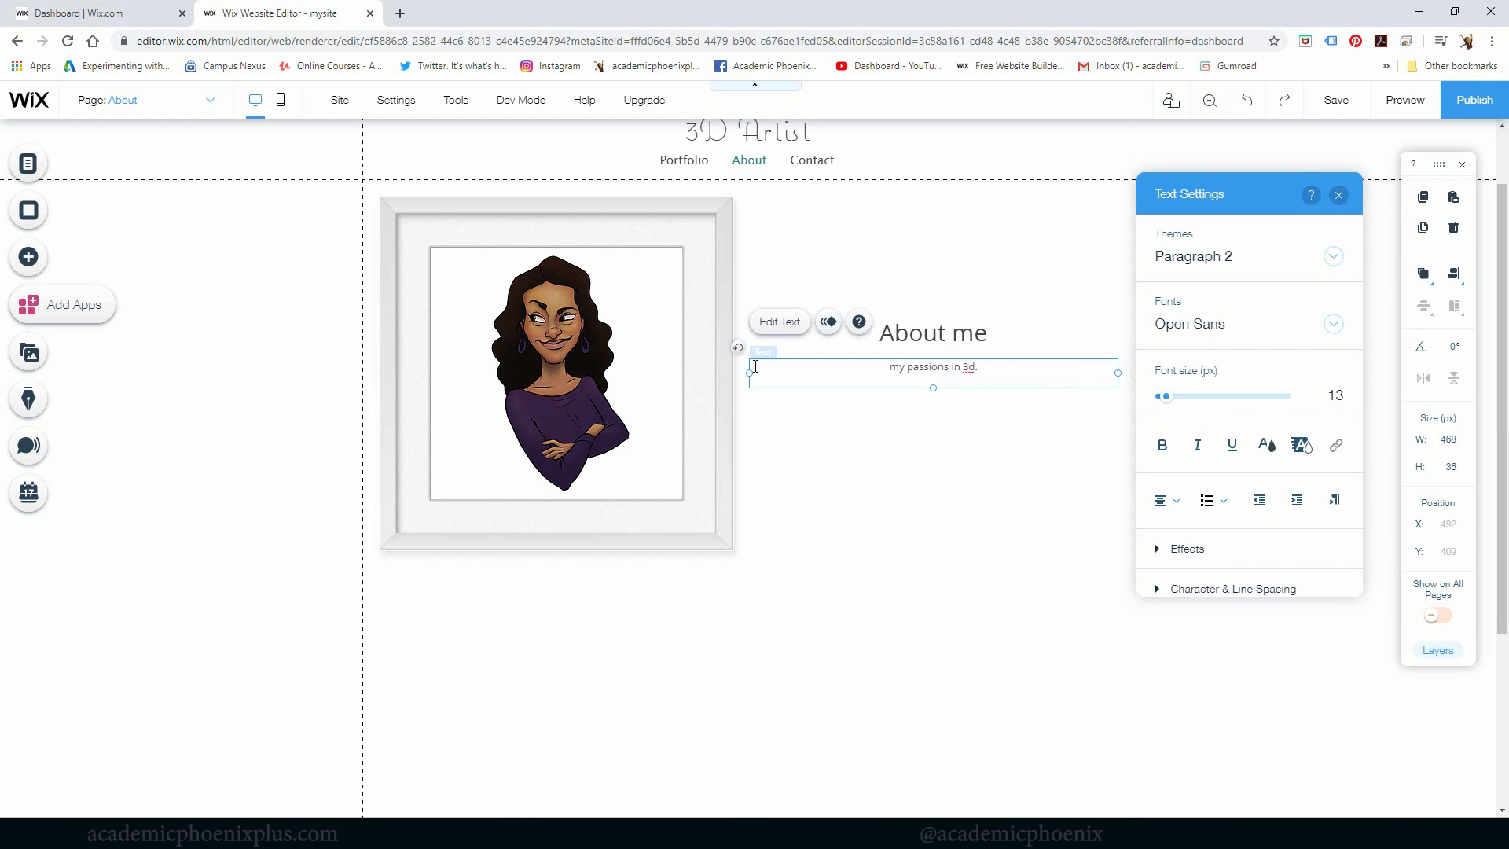
{"action": "key", "text": "Return"}
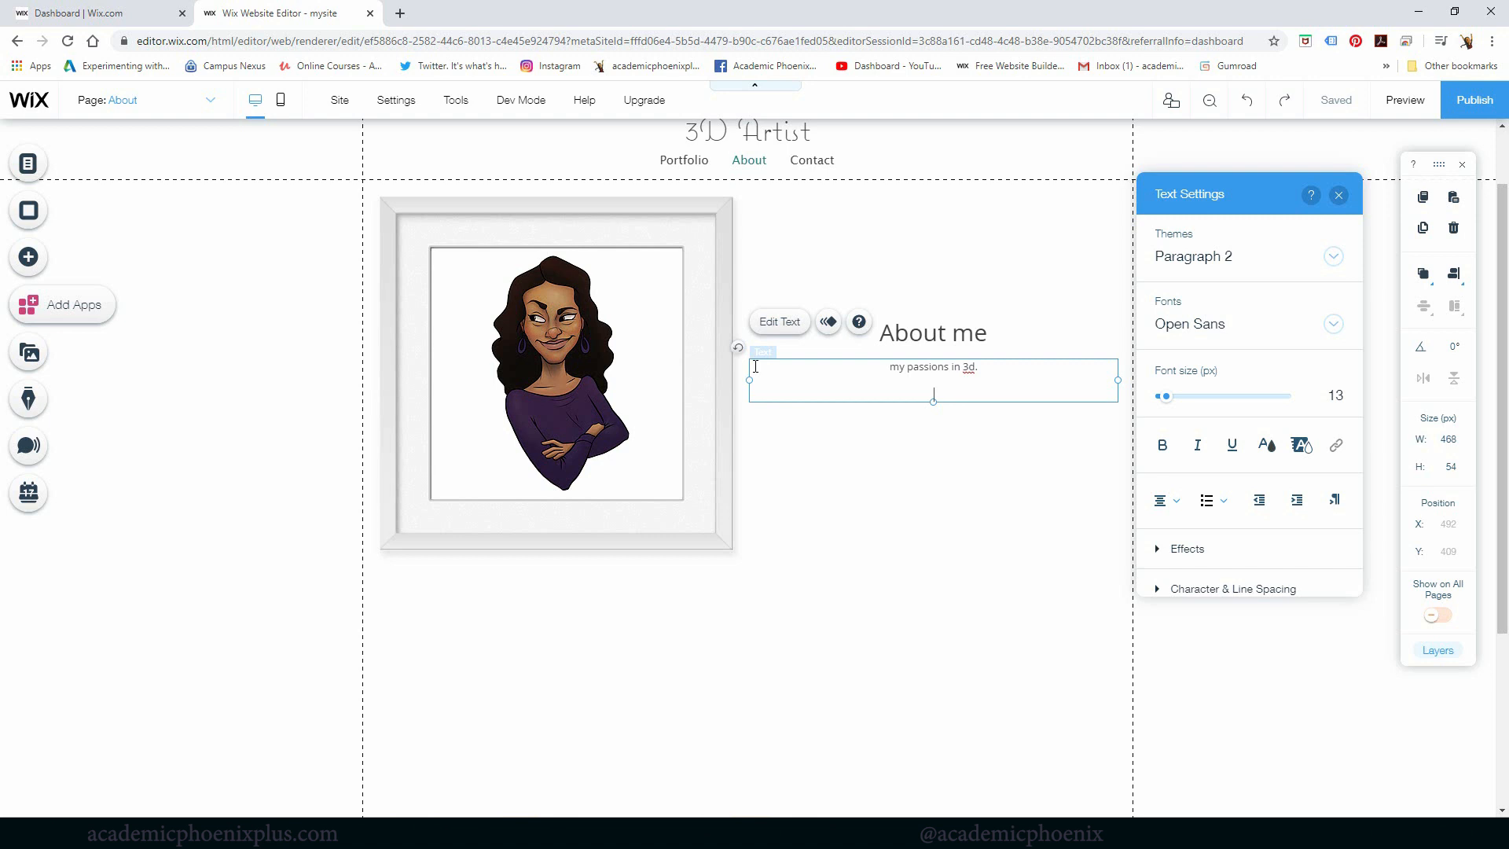
{"action": "type", "text": "bbies "}
{"action": "type", "text": "-"}
{"action": "key", "text": "BackSpace"}
{"action": "key", "text": "BackSpace"}
{"action": "key", "text": "BackSpace"}
{"action": "type", "text": "/accomplishments"}
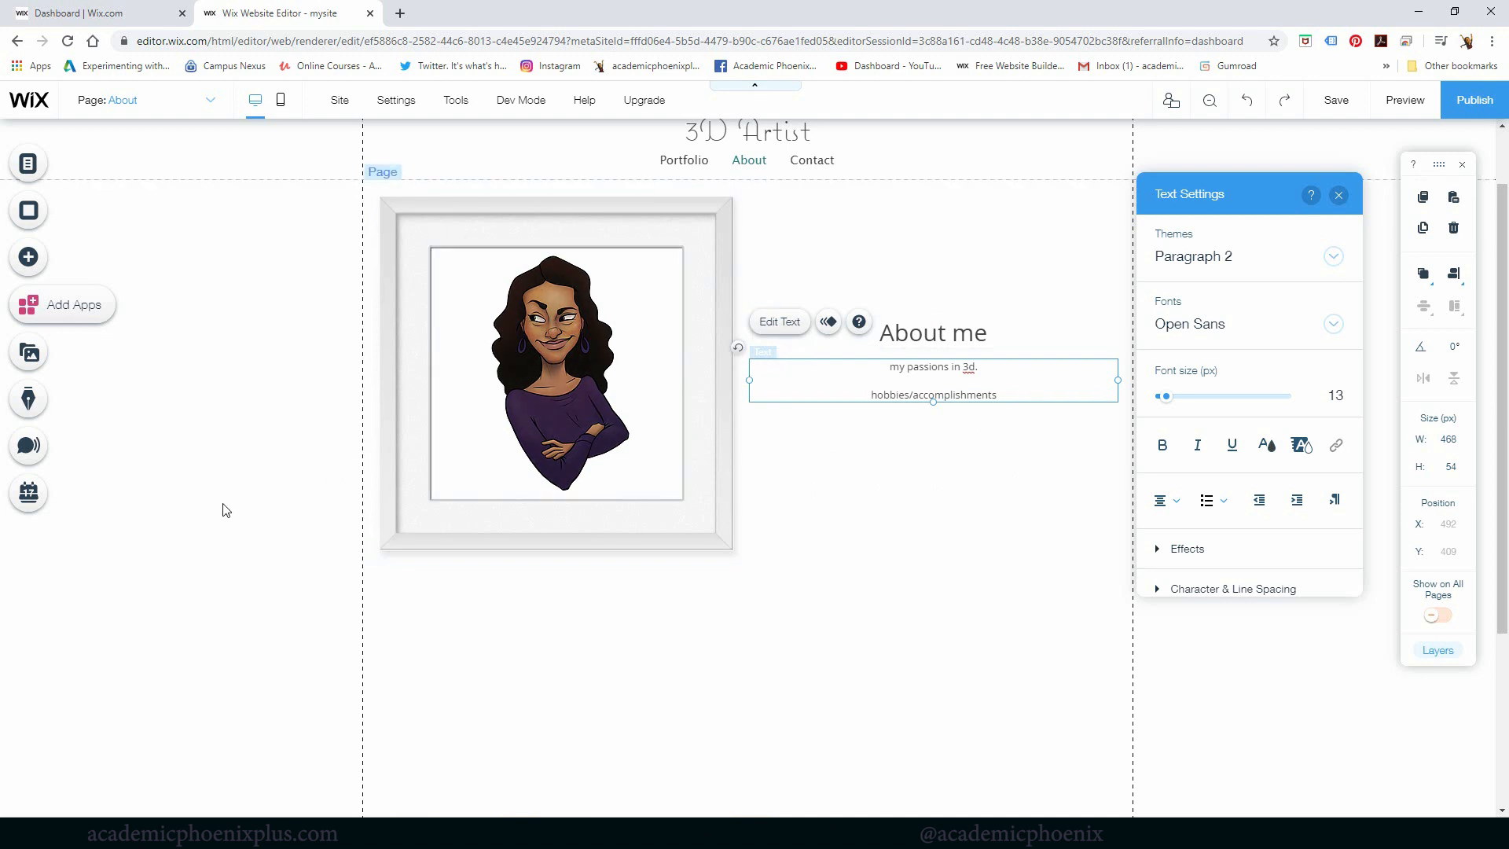
{"action": "left_click", "coordinate": [251, 509]}
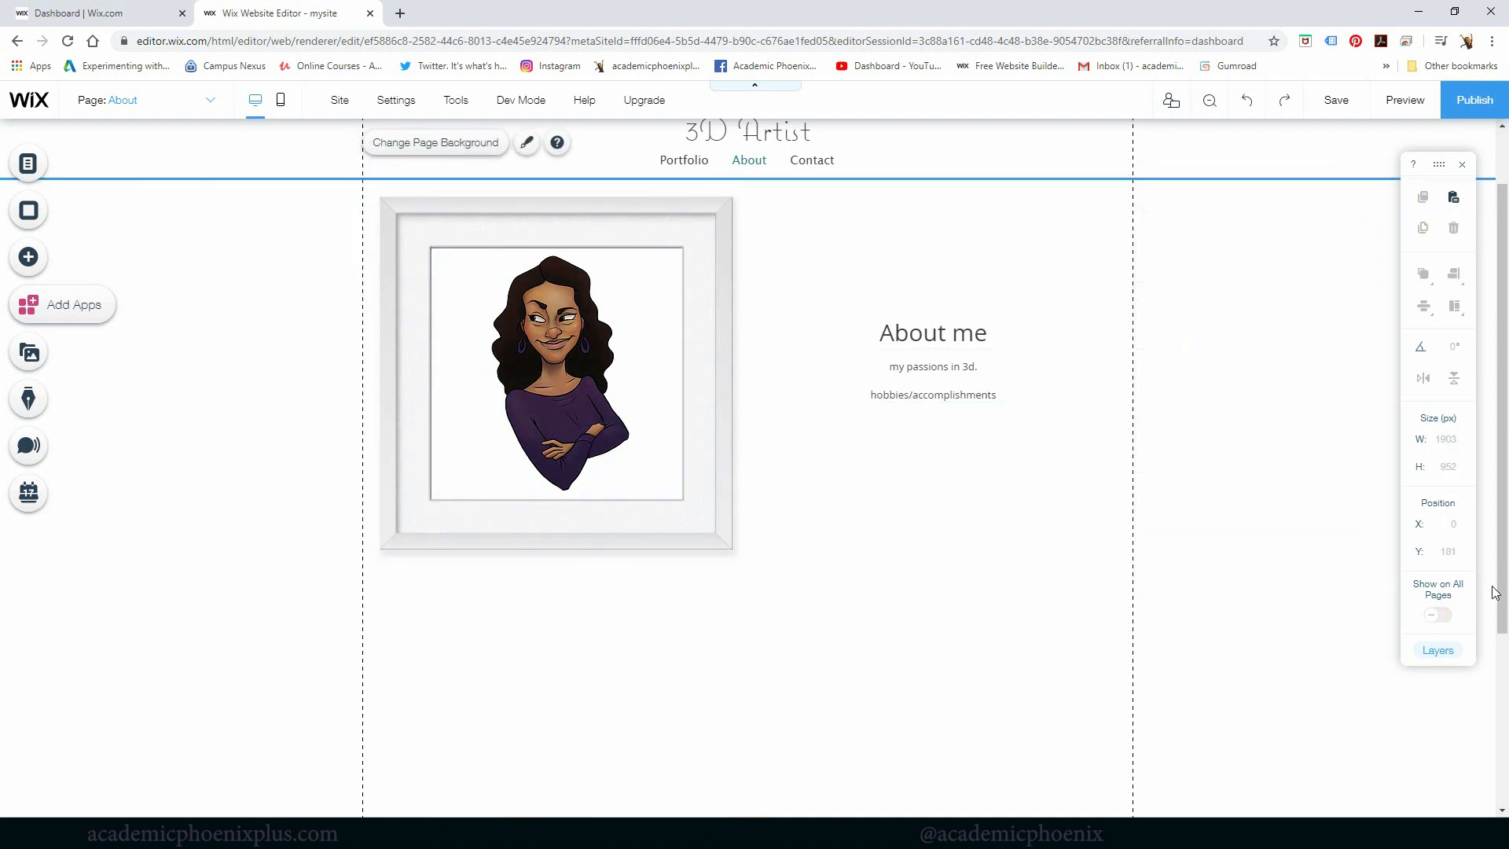
Extend the About page's height to about 1059 px for more space above the footer.
{"action": "scroll", "coordinate": [1475, 638], "scroll_direction": "down", "scroll_amount": 1}
{"action": "scroll", "coordinate": [1475, 639], "scroll_direction": "down", "scroll_amount": 2}
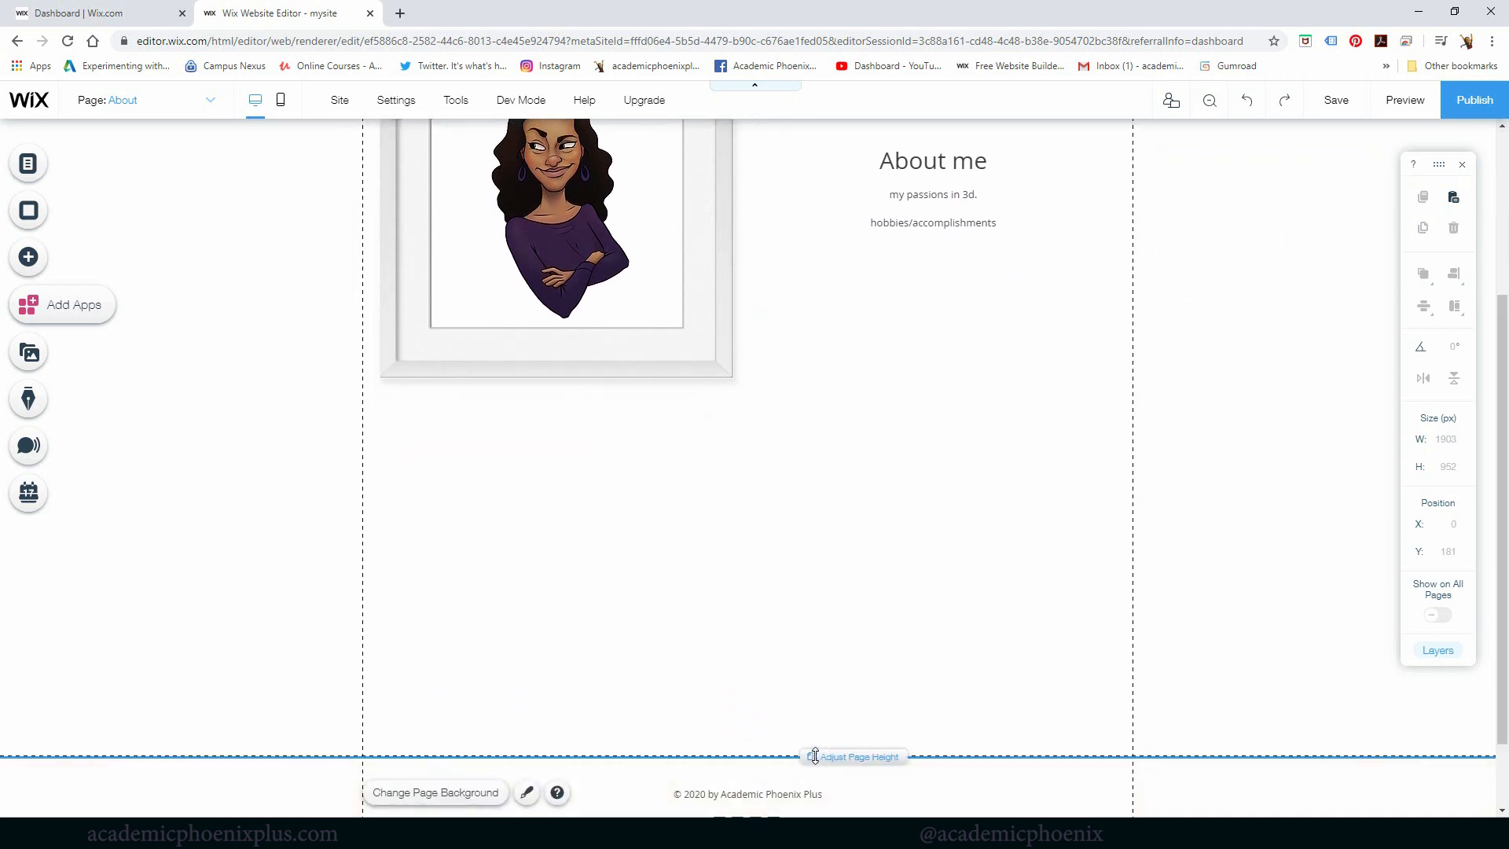
{"action": "left_click_drag", "start_coordinate": [808, 758], "coordinate": [796, 813]}
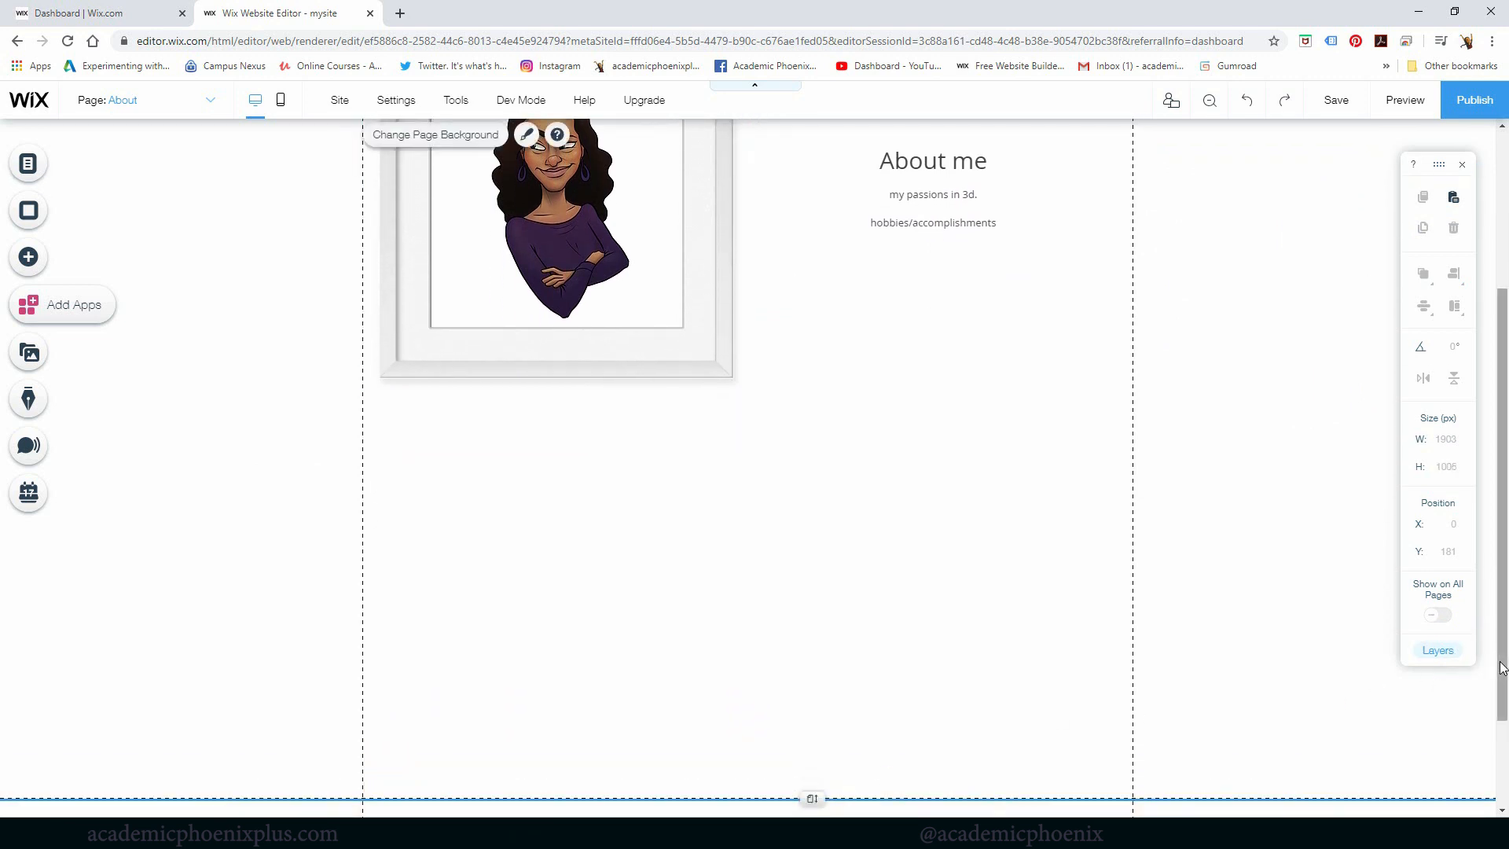
{"action": "scroll", "coordinate": [1479, 653], "scroll_direction": "down", "scroll_amount": 1}
{"action": "left_click_drag", "start_coordinate": [810, 709], "coordinate": [803, 751]}
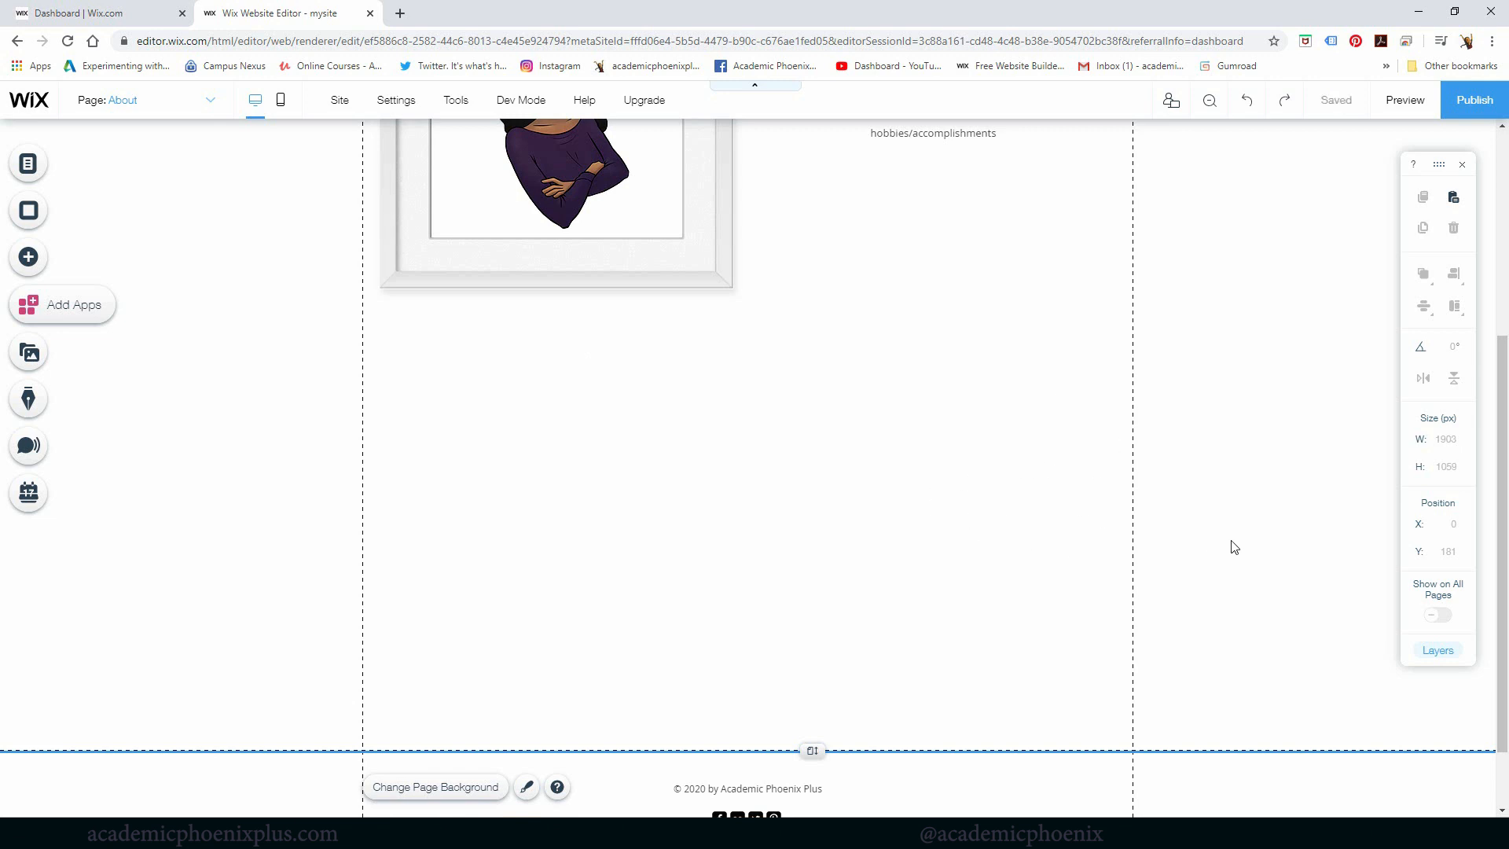
Switch to the blank Word document and bring its window to full size.
{"action": "key", "text": "alt+Tab"}
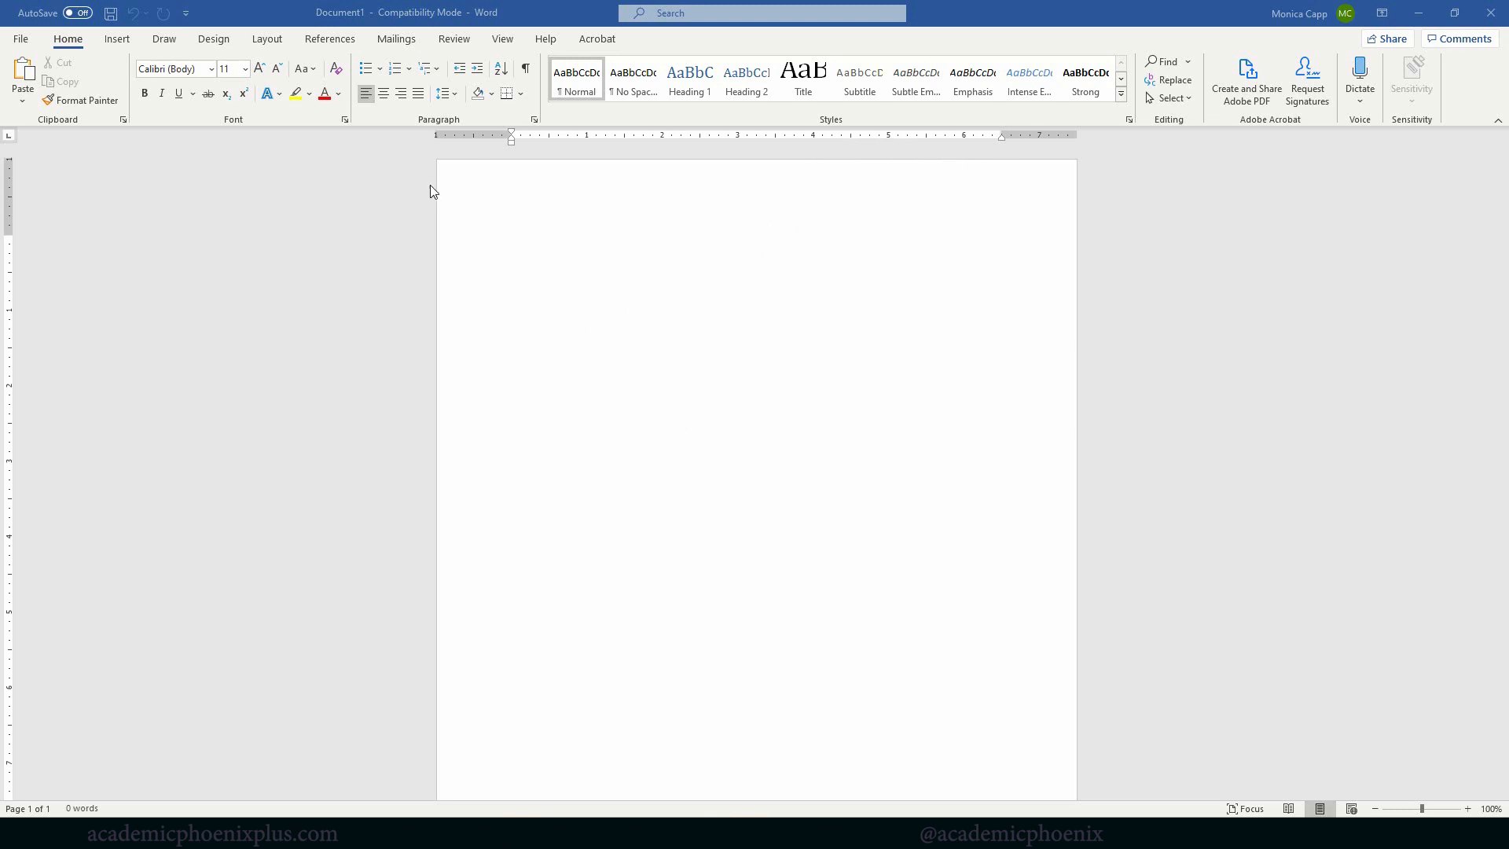
{"action": "double_click", "coordinate": [990, 16]}
{"action": "left_click_drag", "start_coordinate": [991, 16], "coordinate": [921, 425]}
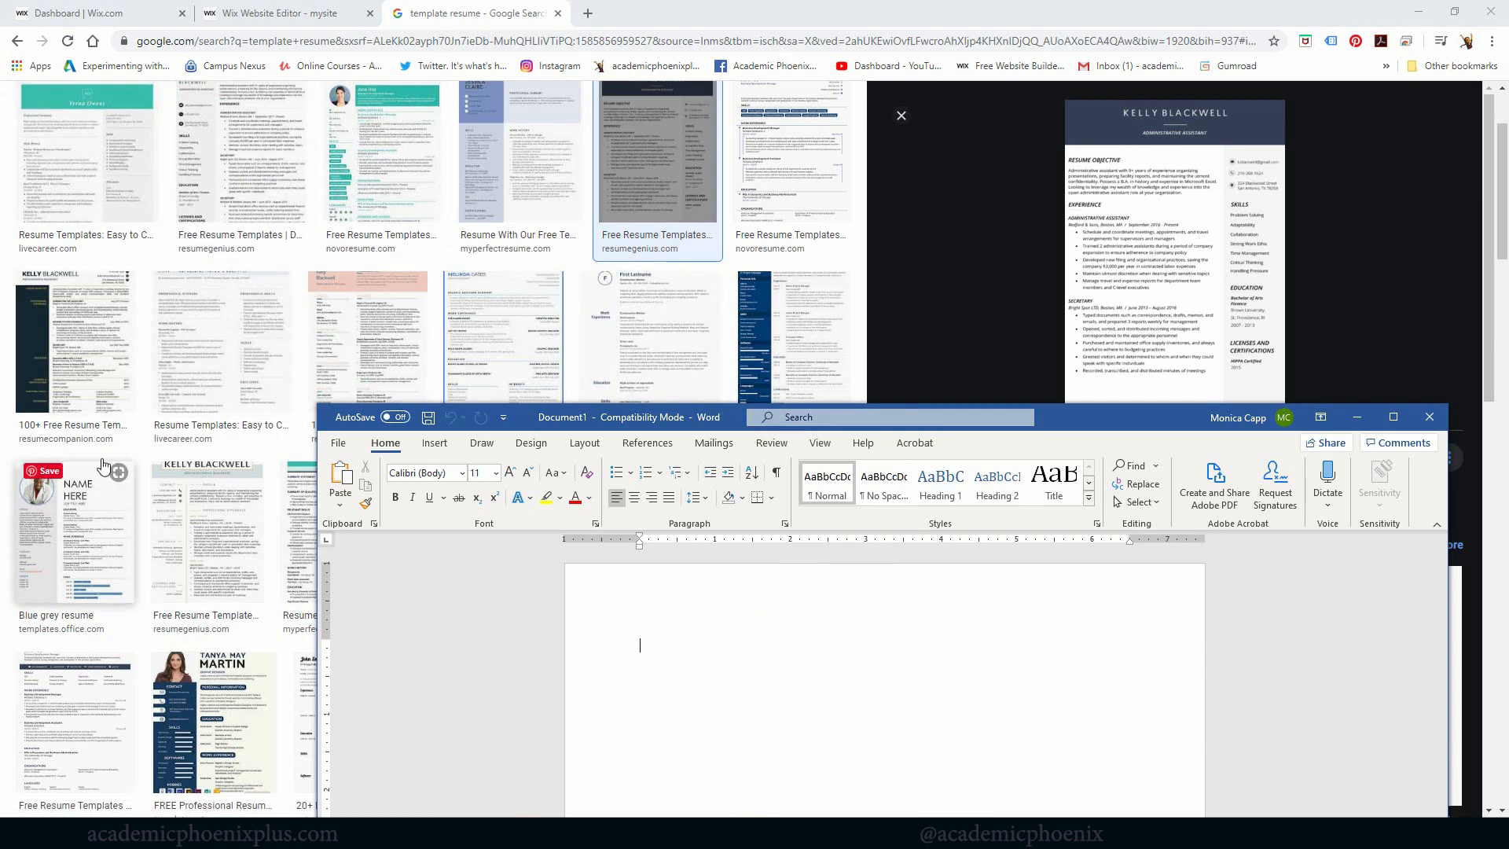
{"action": "double_click", "coordinate": [1079, 416]}
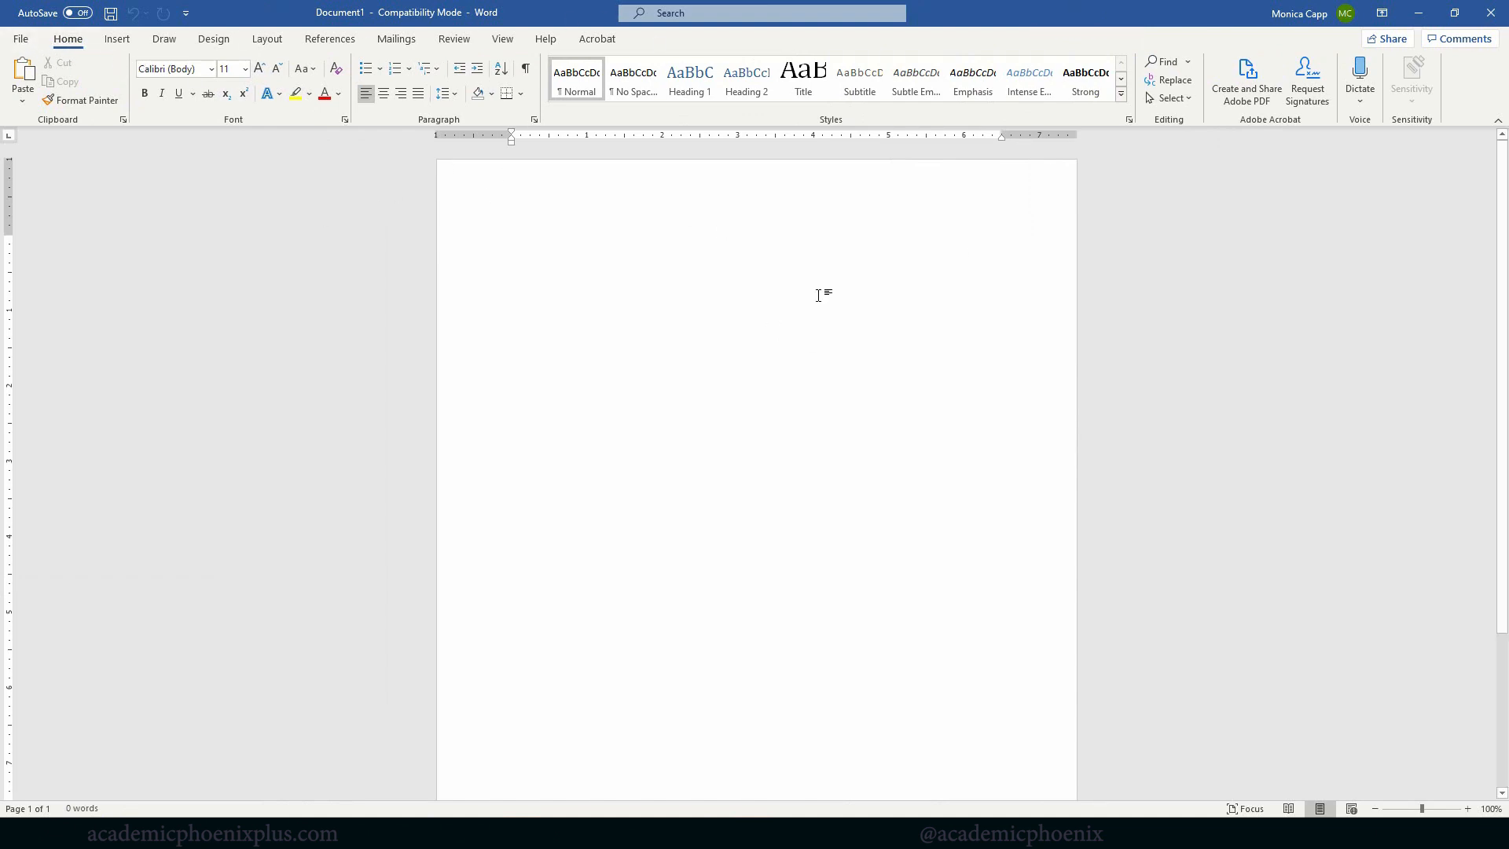
Search the online document templates for "resume".
{"action": "left_click", "coordinate": [21, 39]}
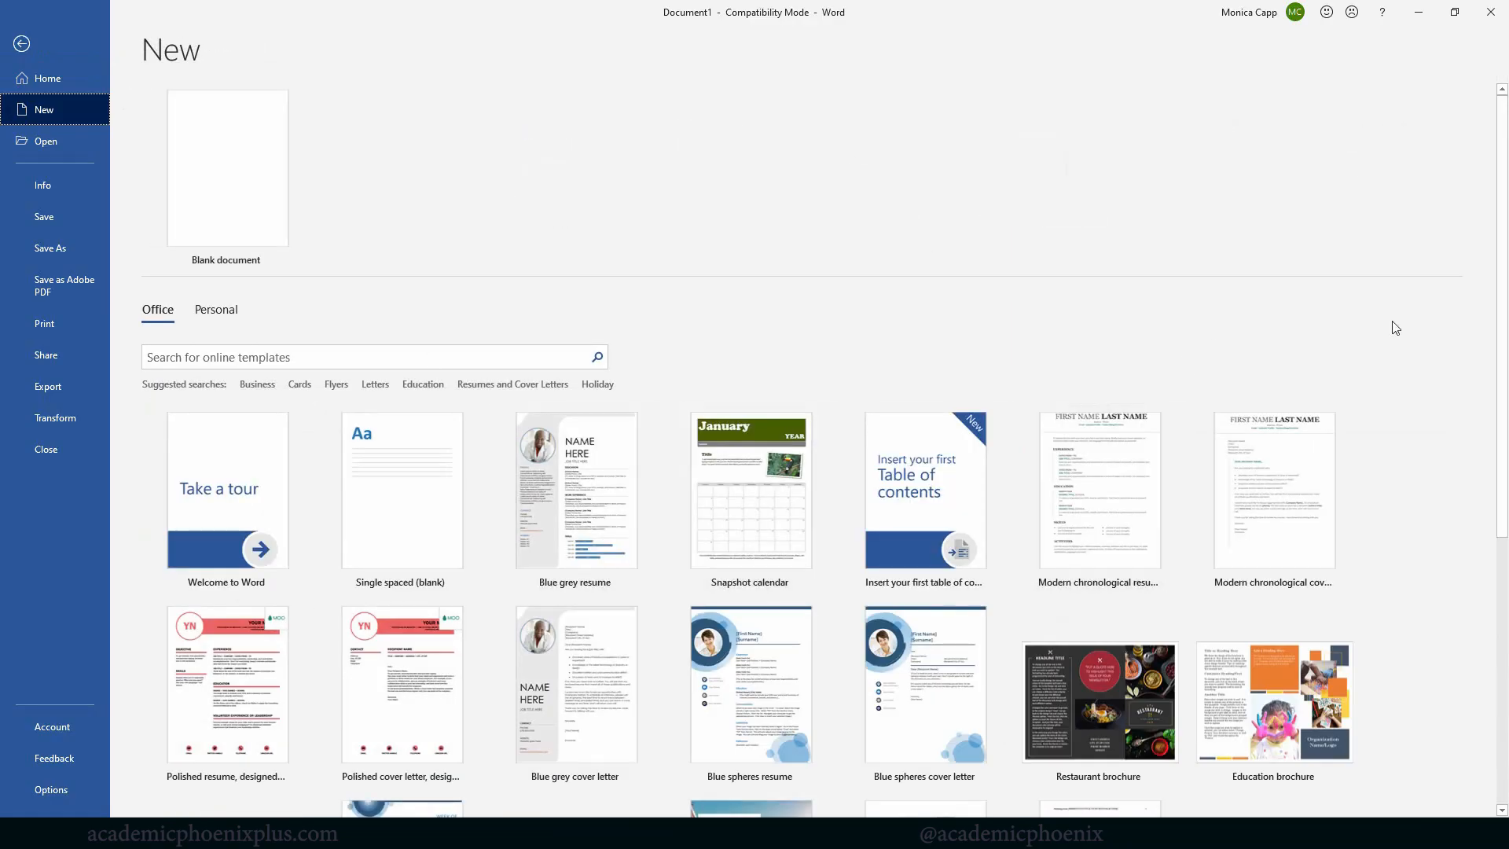
{"action": "left_click", "coordinate": [331, 364]}
{"action": "type", "text": "resume"}
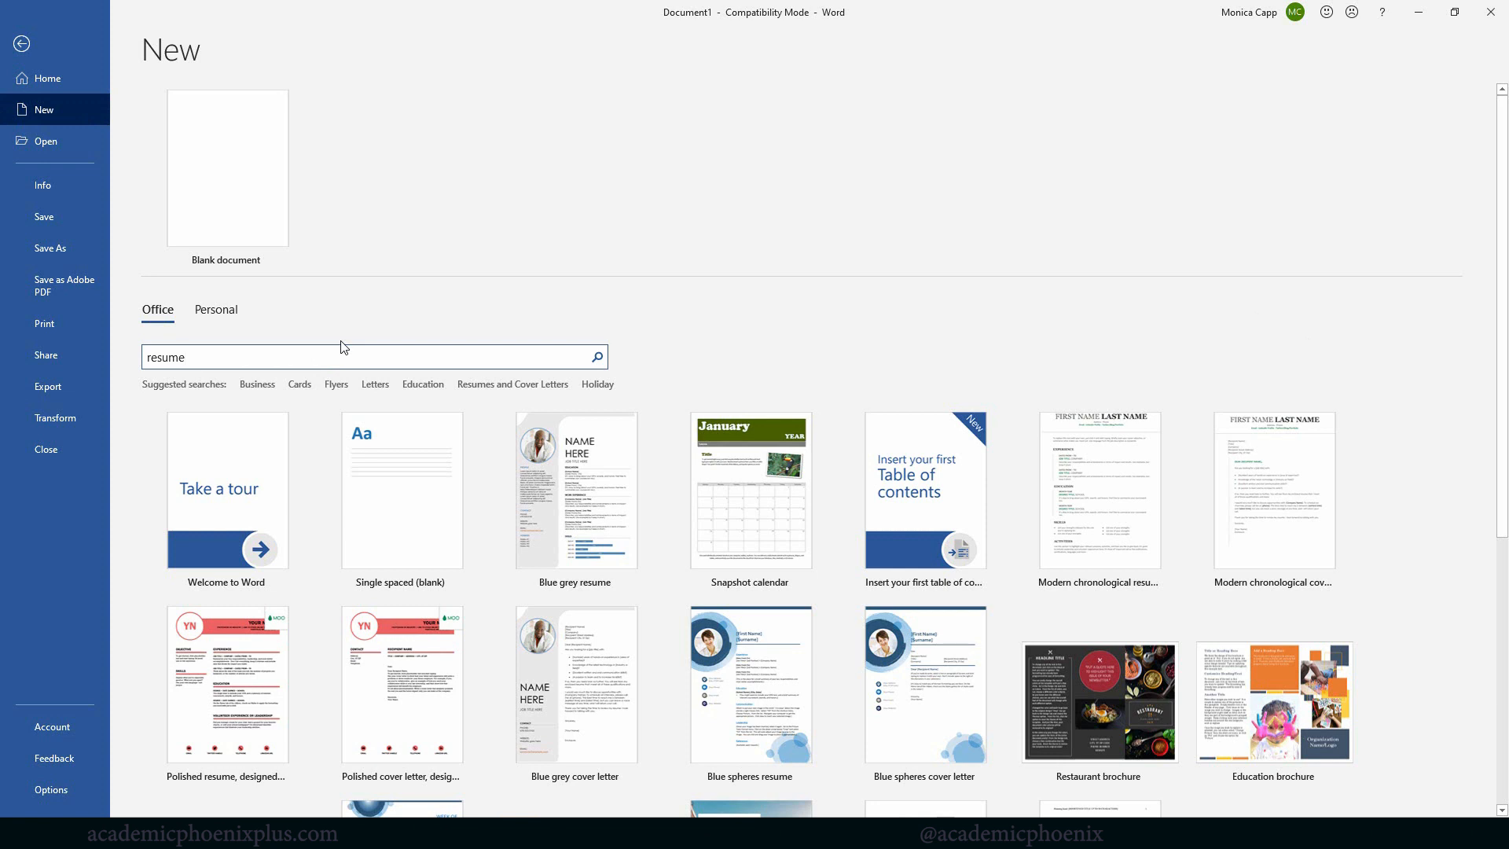
{"action": "key", "text": "Return"}
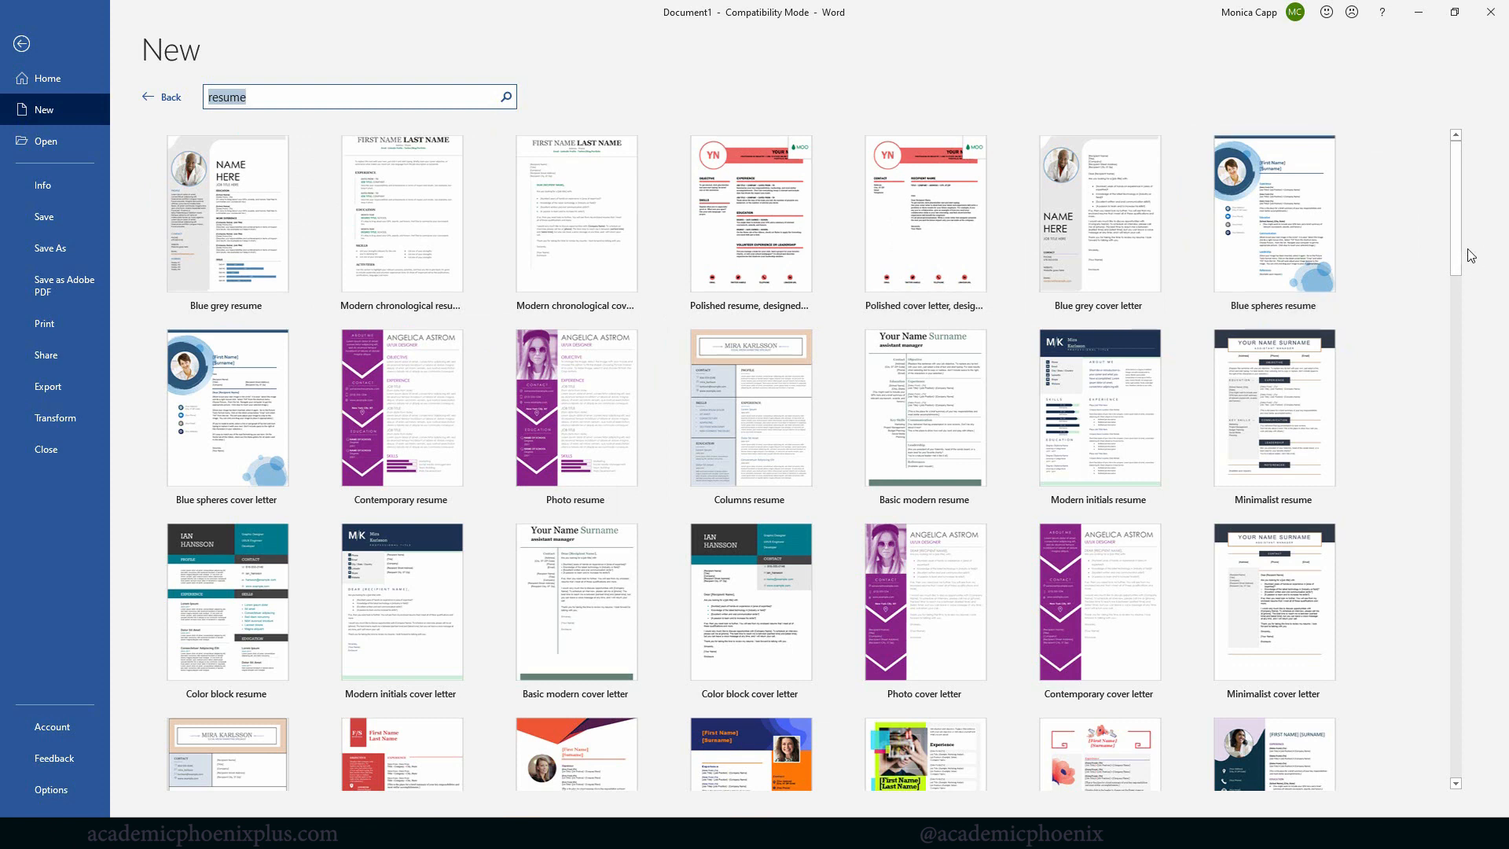
Create a new document from the plain "Resume" template provided by Microsoft Corporation.
{"action": "left_click_drag", "start_coordinate": [1451, 253], "coordinate": [1415, 349]}
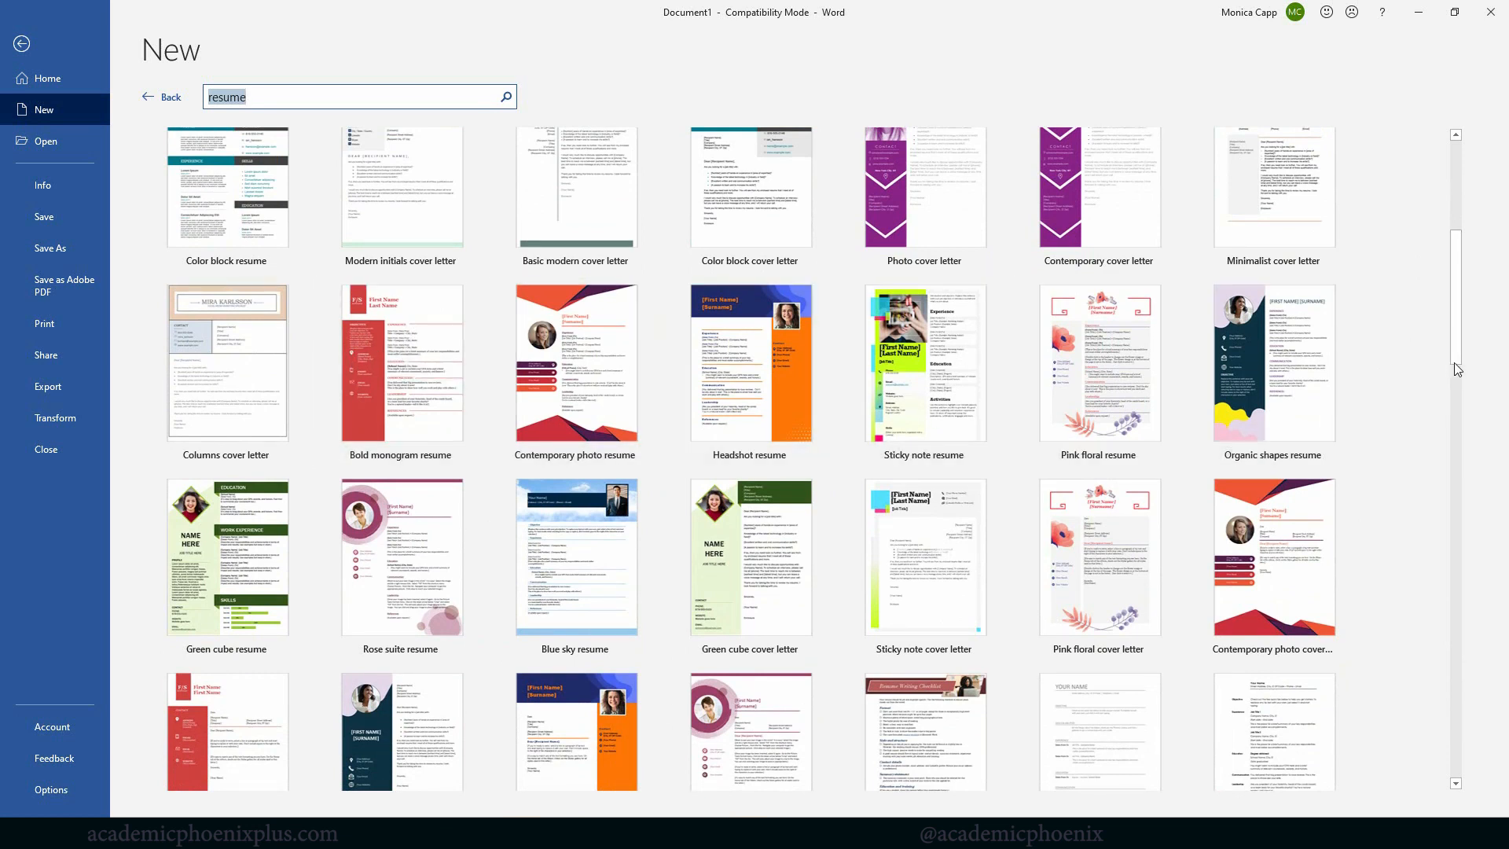
{"action": "left_click_drag", "start_coordinate": [1460, 344], "coordinate": [1468, 326]}
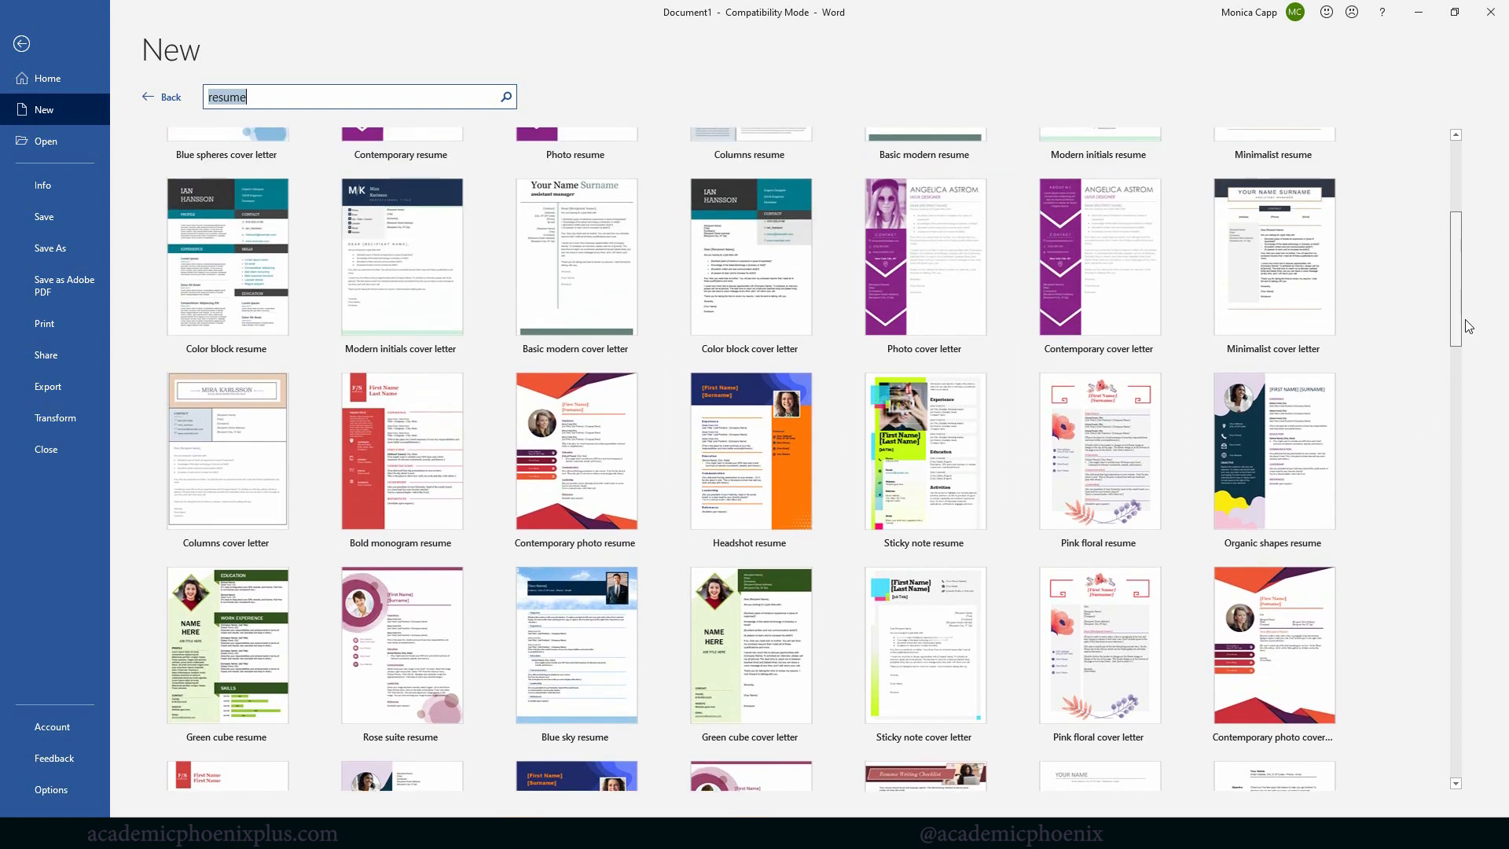
{"action": "scroll", "coordinate": [1128, 444], "scroll_direction": "down", "scroll_amount": 5}
{"action": "left_click", "coordinate": [1116, 440]}
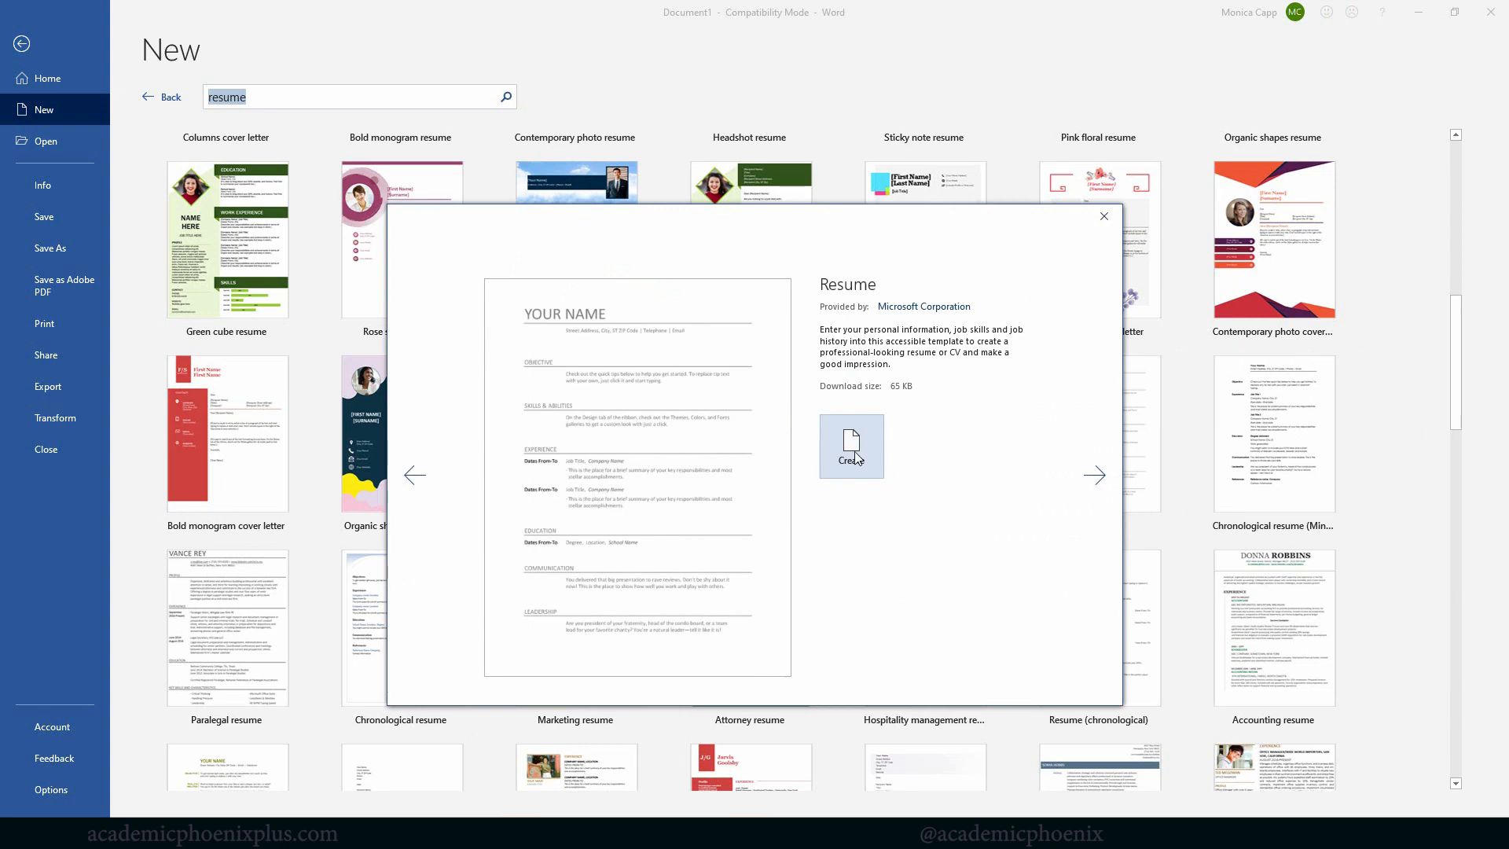
{"action": "left_click", "coordinate": [856, 456]}
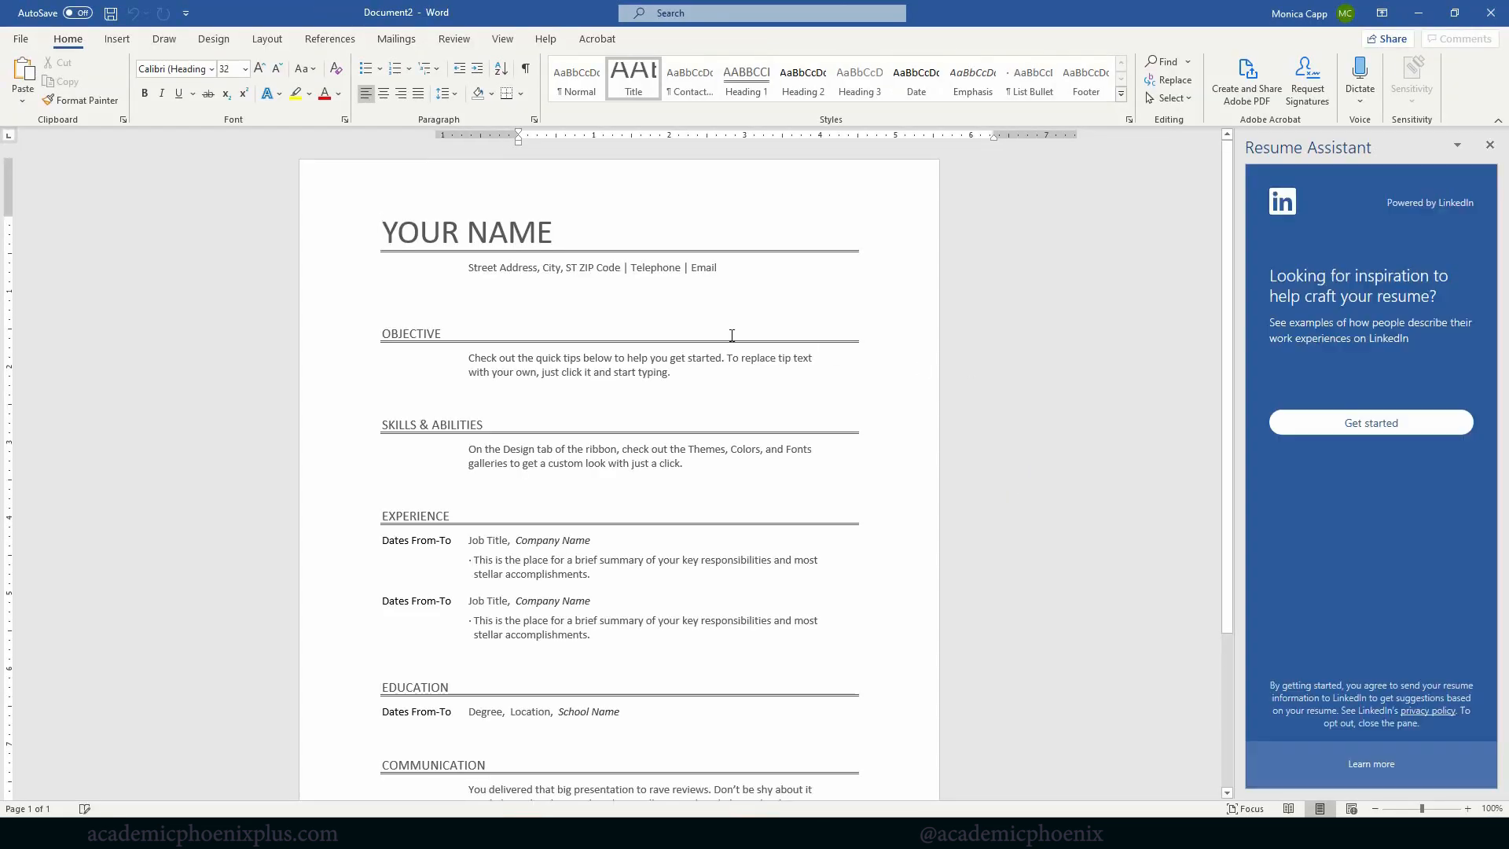
Replace the street address and ZIP code placeholder in the contact line with "City, State".
{"action": "left_click", "coordinate": [547, 228]}
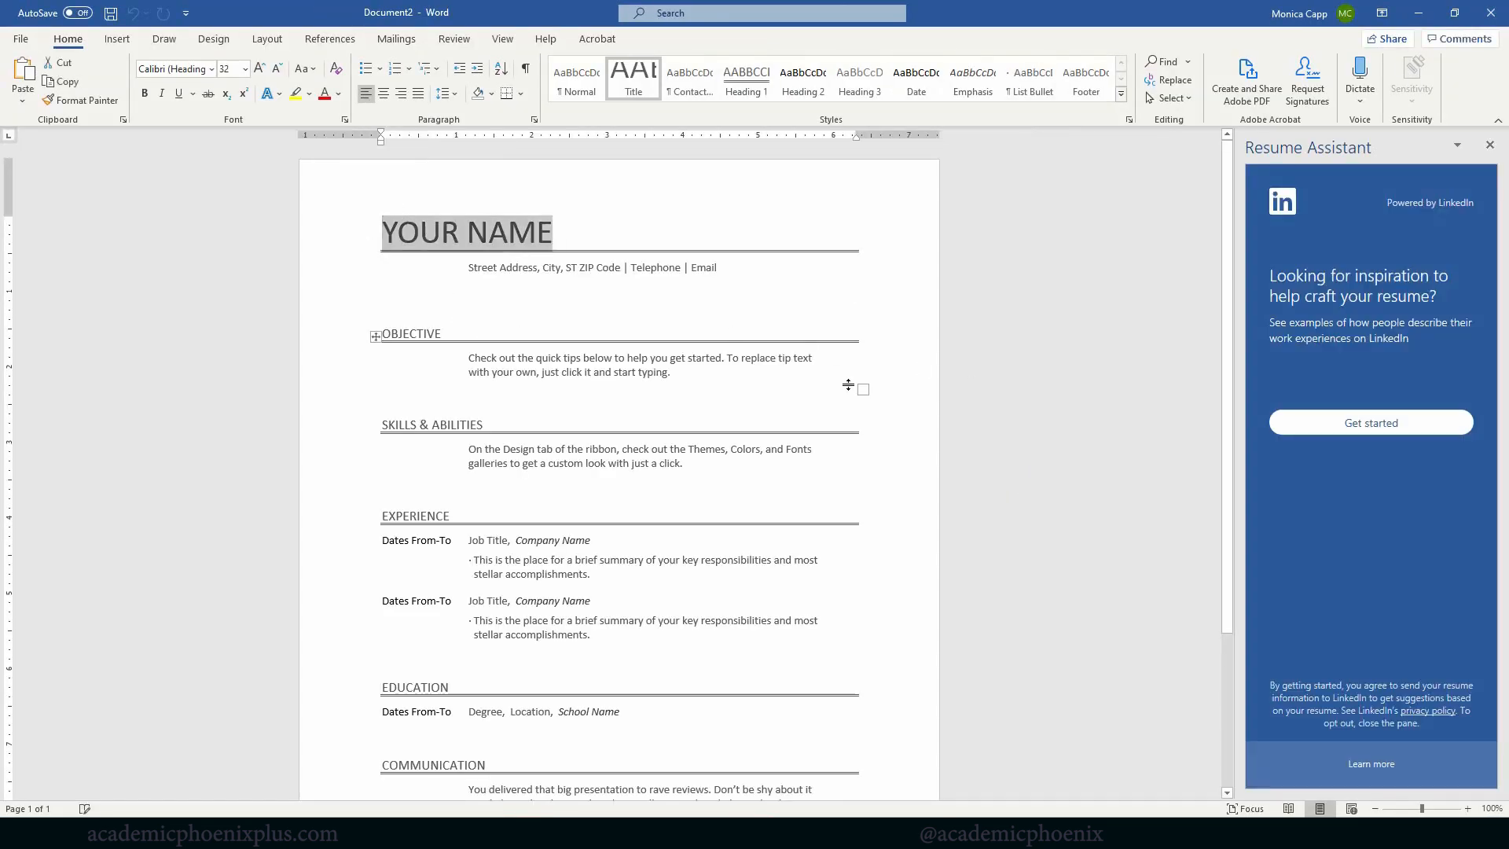
{"action": "scroll", "coordinate": [1200, 446], "scroll_direction": "down", "scroll_amount": 2}
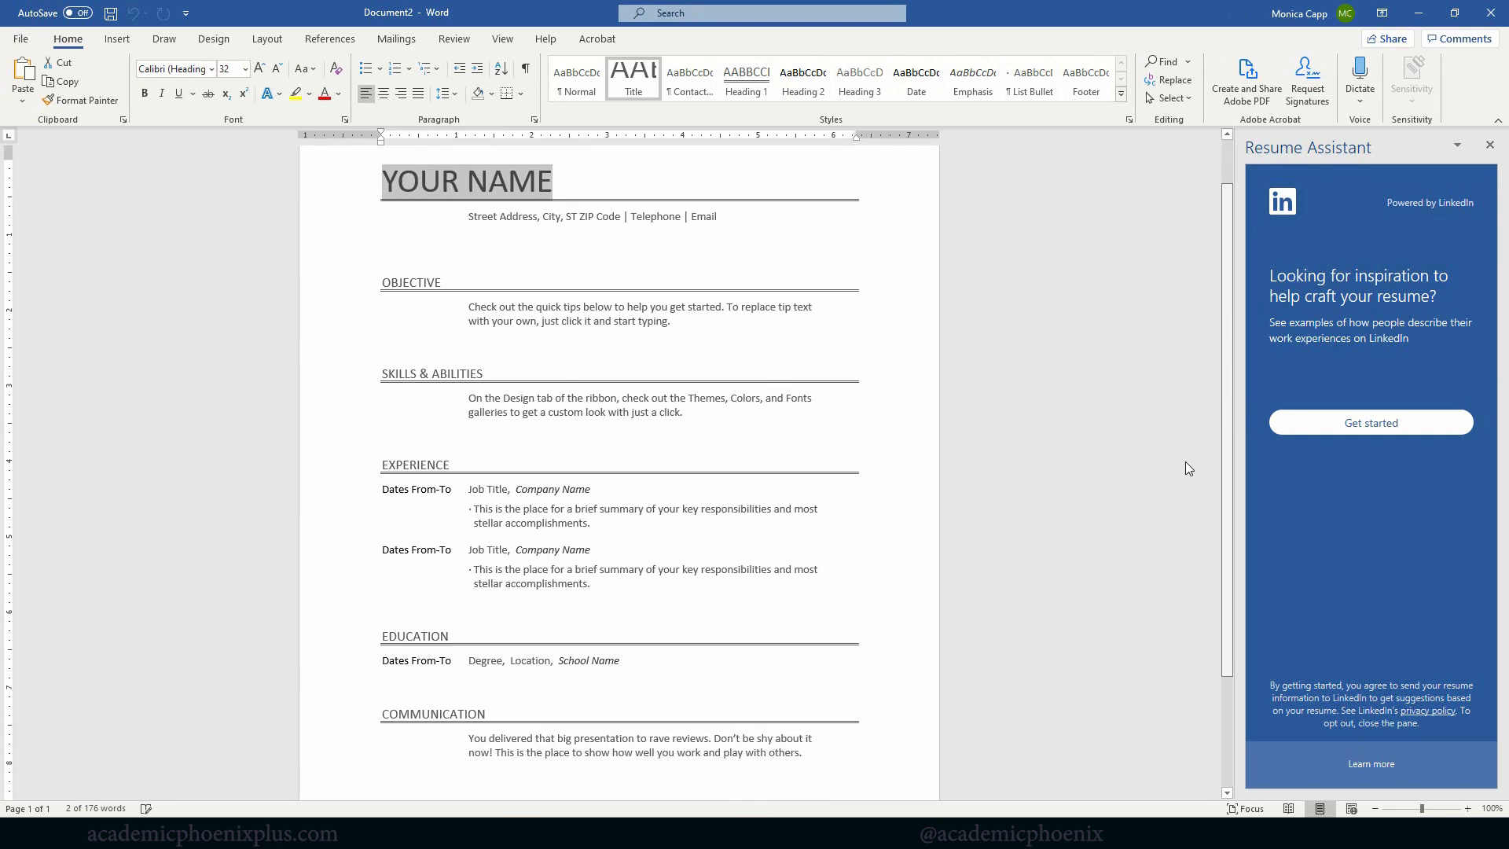
{"action": "left_click", "coordinate": [1375, 810]}
{"action": "left_click", "coordinate": [653, 559]}
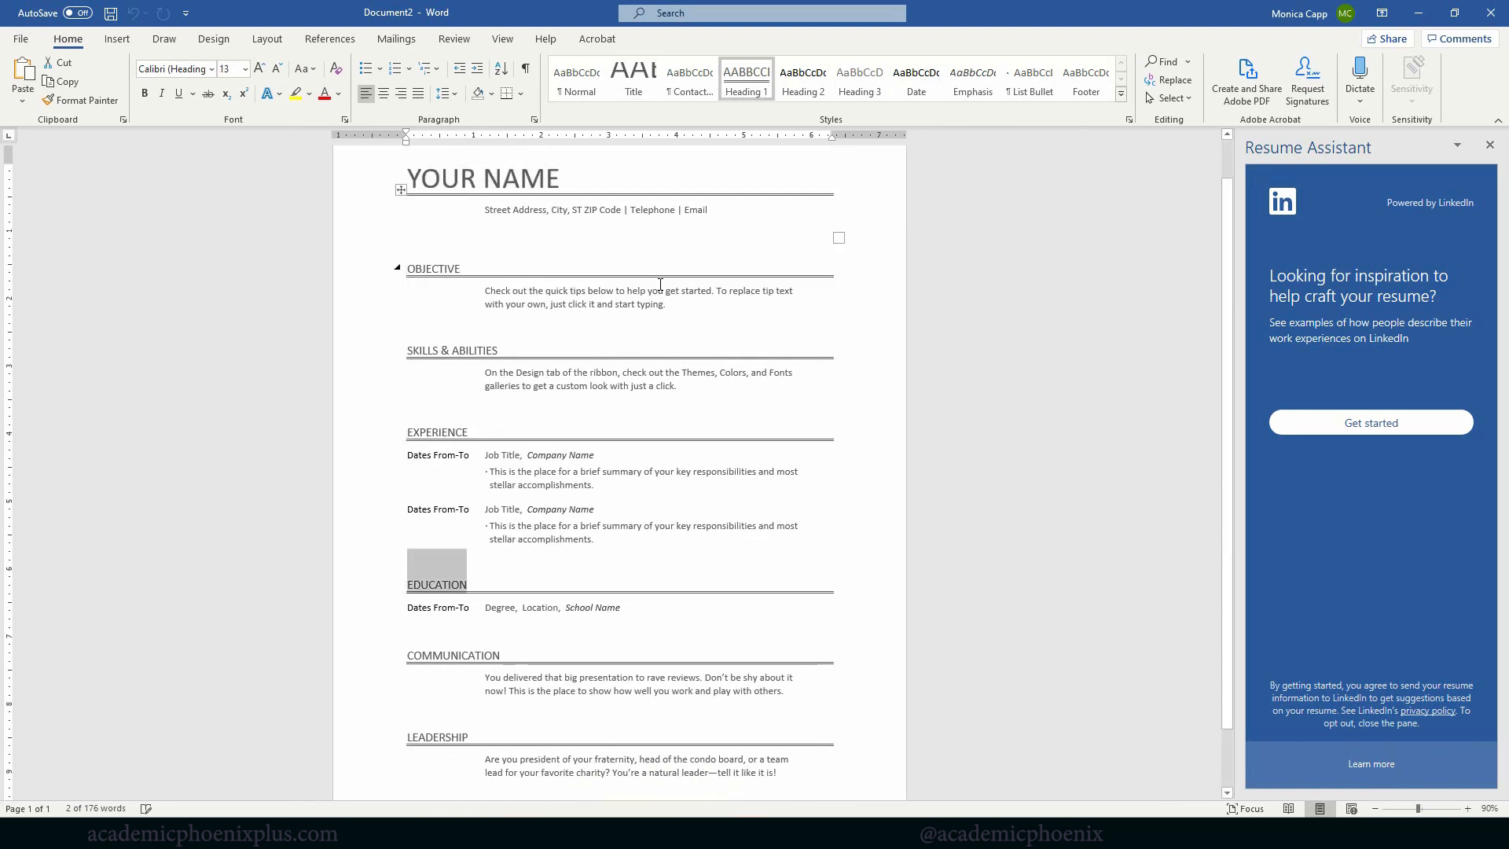
{"action": "left_click", "coordinate": [683, 306]}
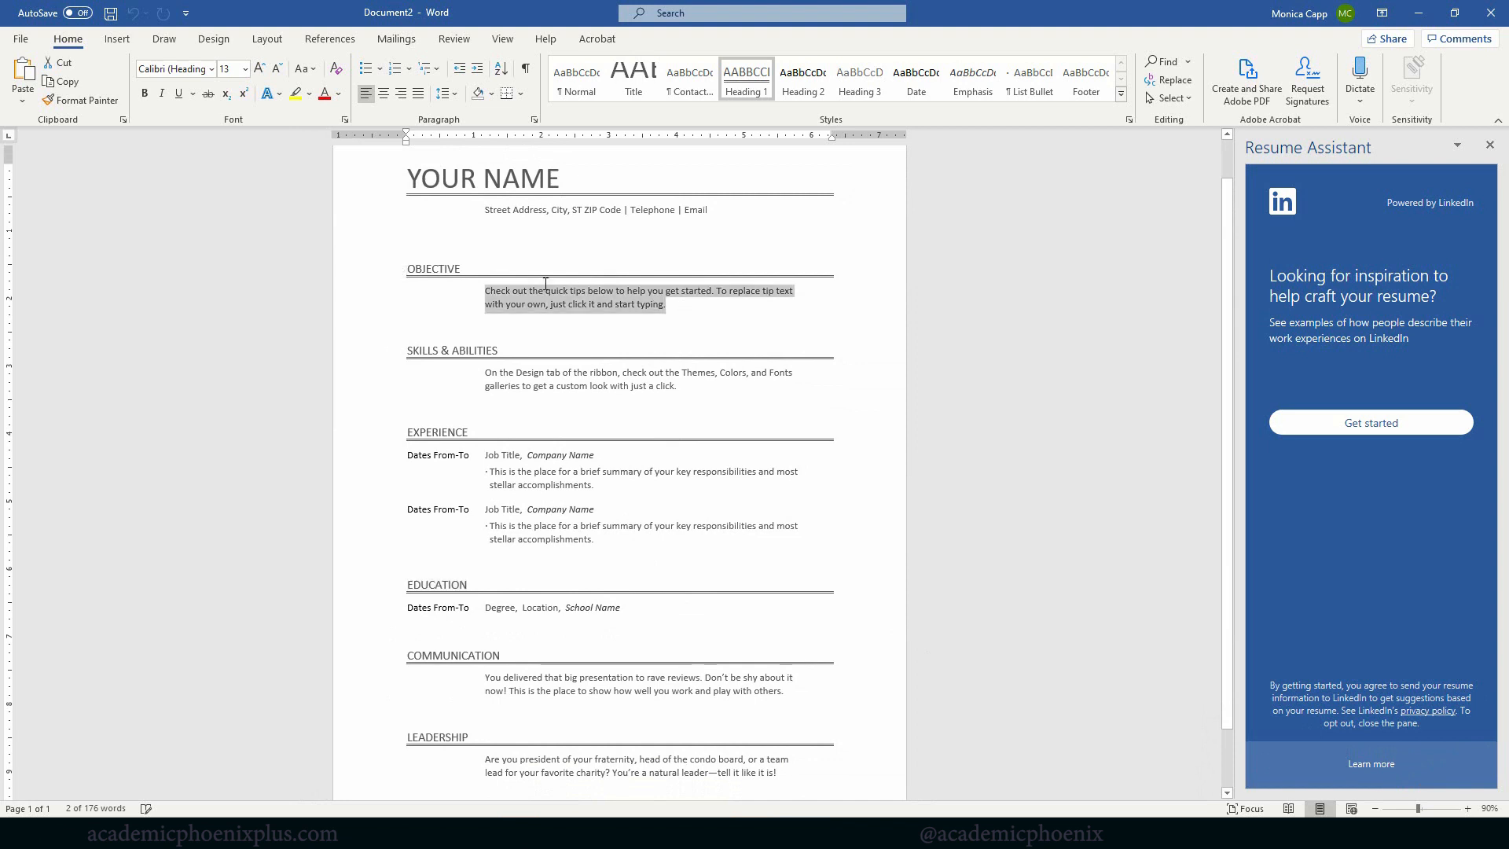
{"action": "left_click", "coordinate": [564, 188]}
{"action": "left_click", "coordinate": [564, 211]}
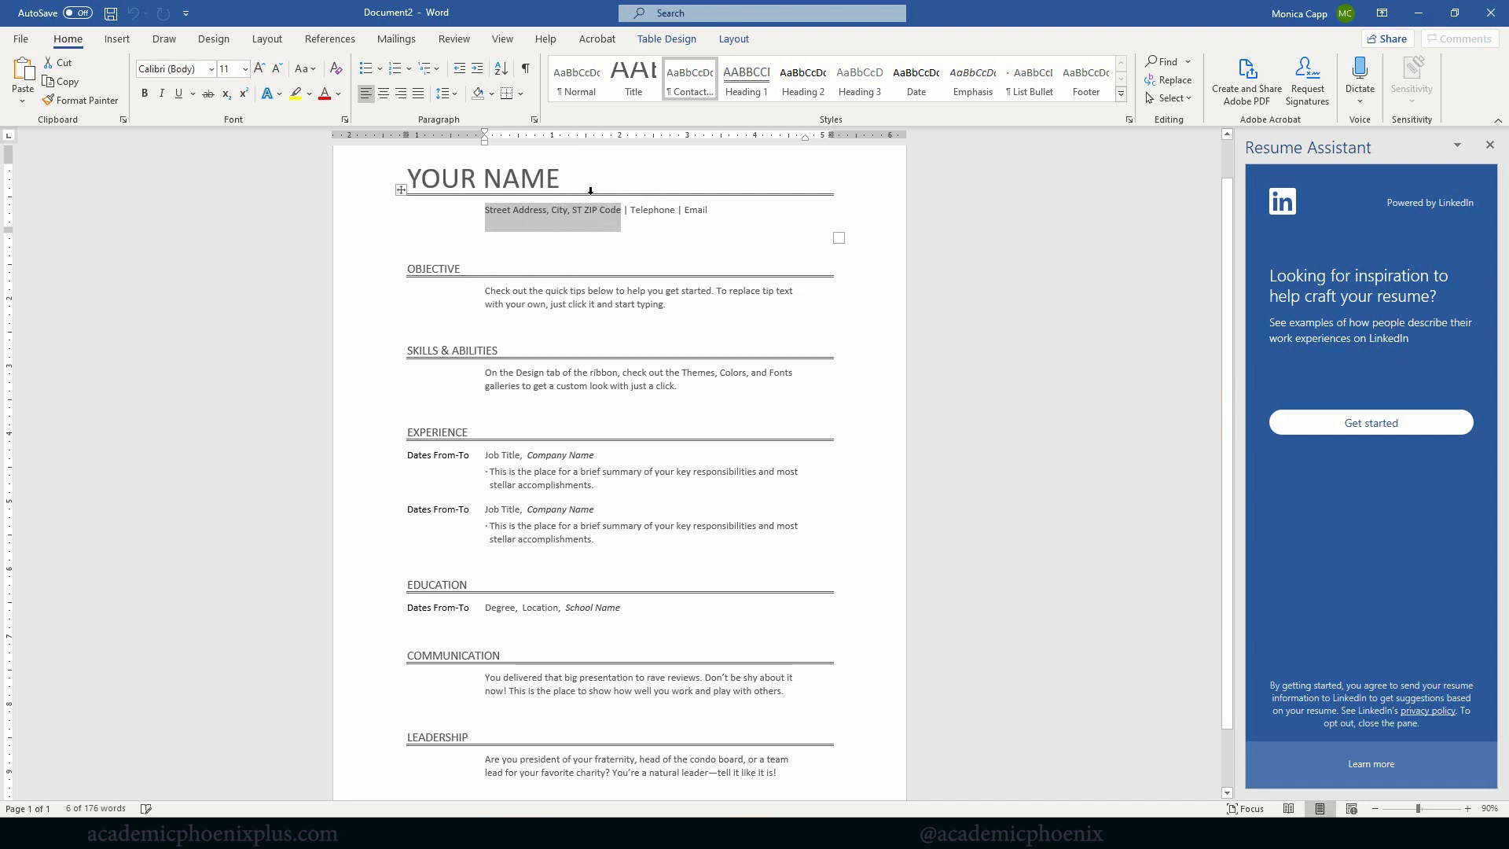
{"action": "type", "text": "City,"}
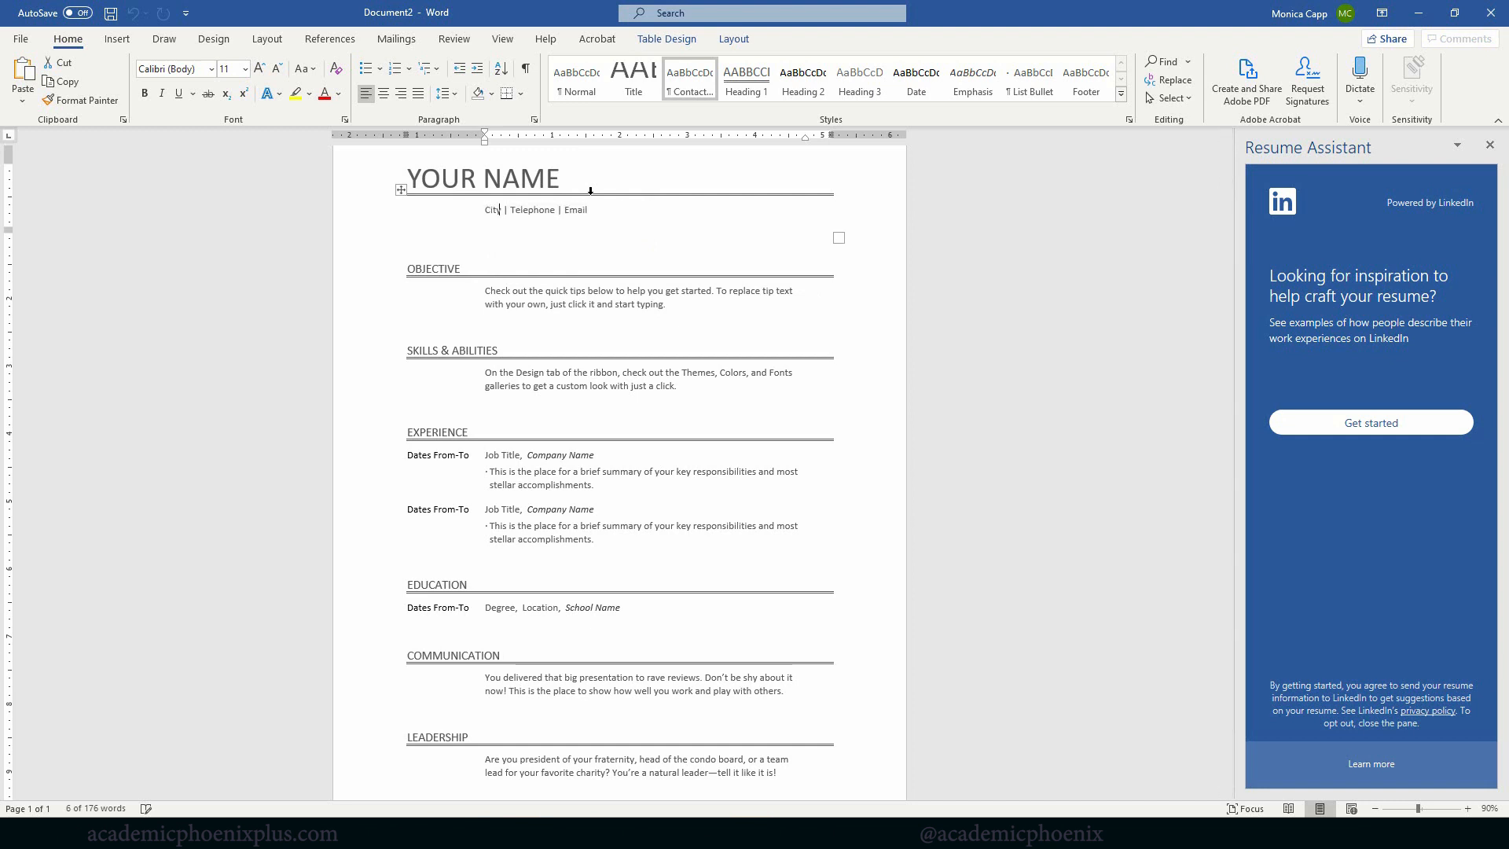
{"action": "type", "text": " State"}
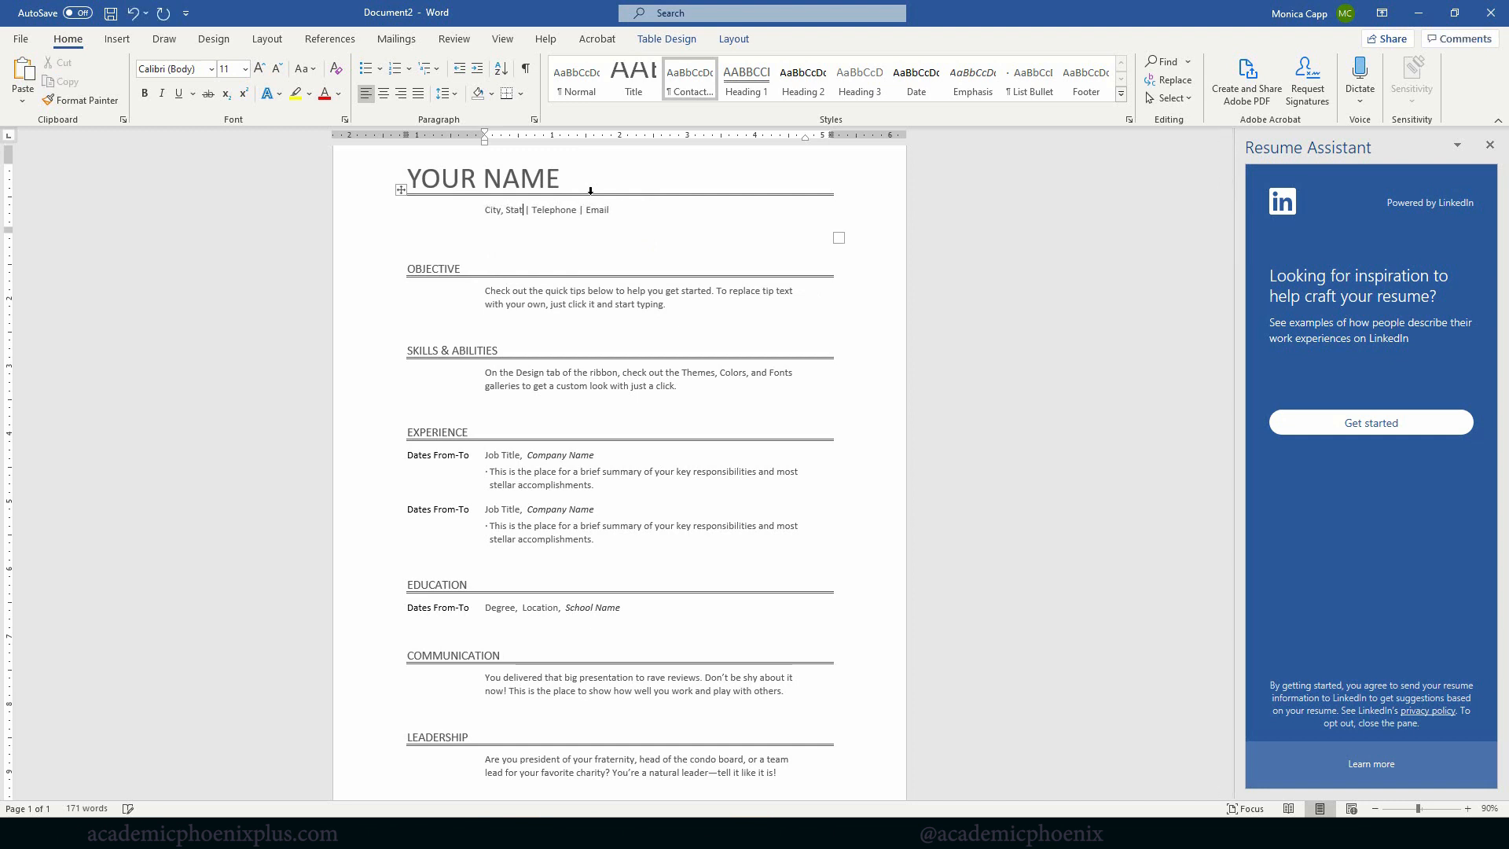
Insert "Website.com |" at the start of the contact line, before "City, State".
{"action": "left_click", "coordinate": [590, 191]}
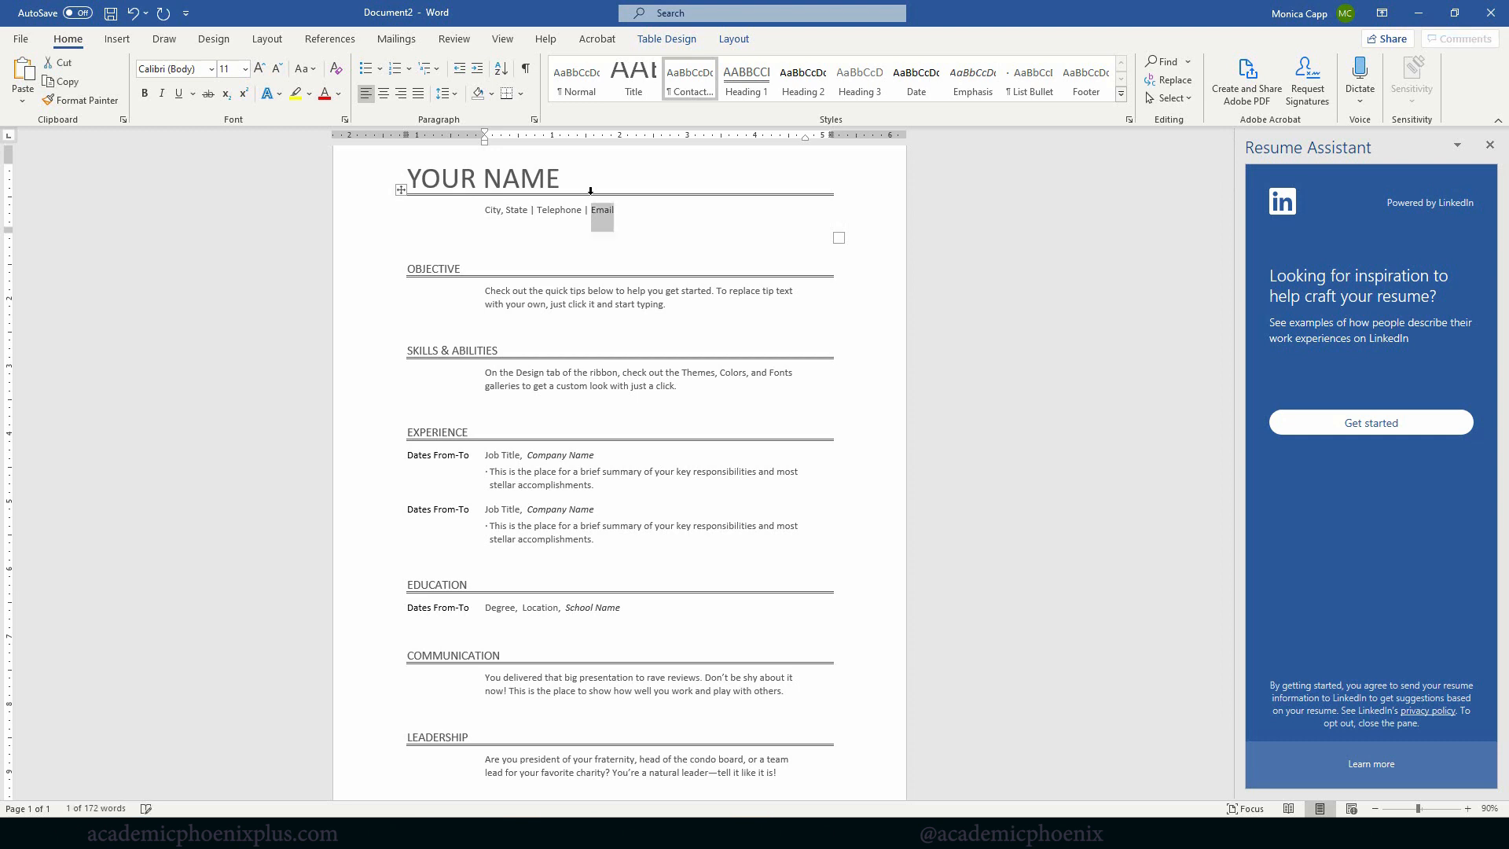
{"action": "key", "text": "Left"}
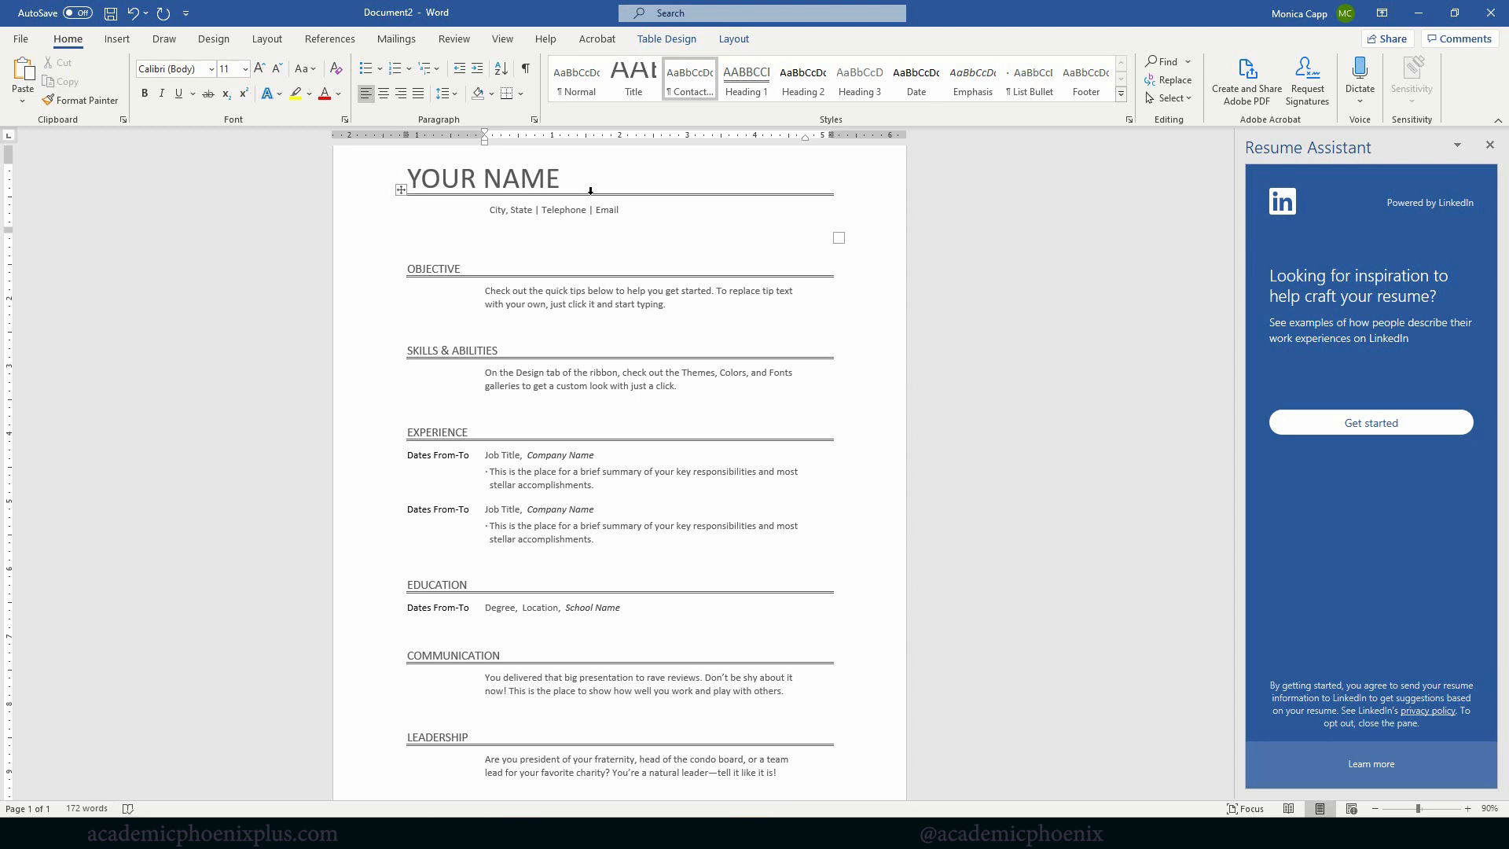
{"action": "type", "text": "|"}
{"action": "left_click", "coordinate": [590, 191]}
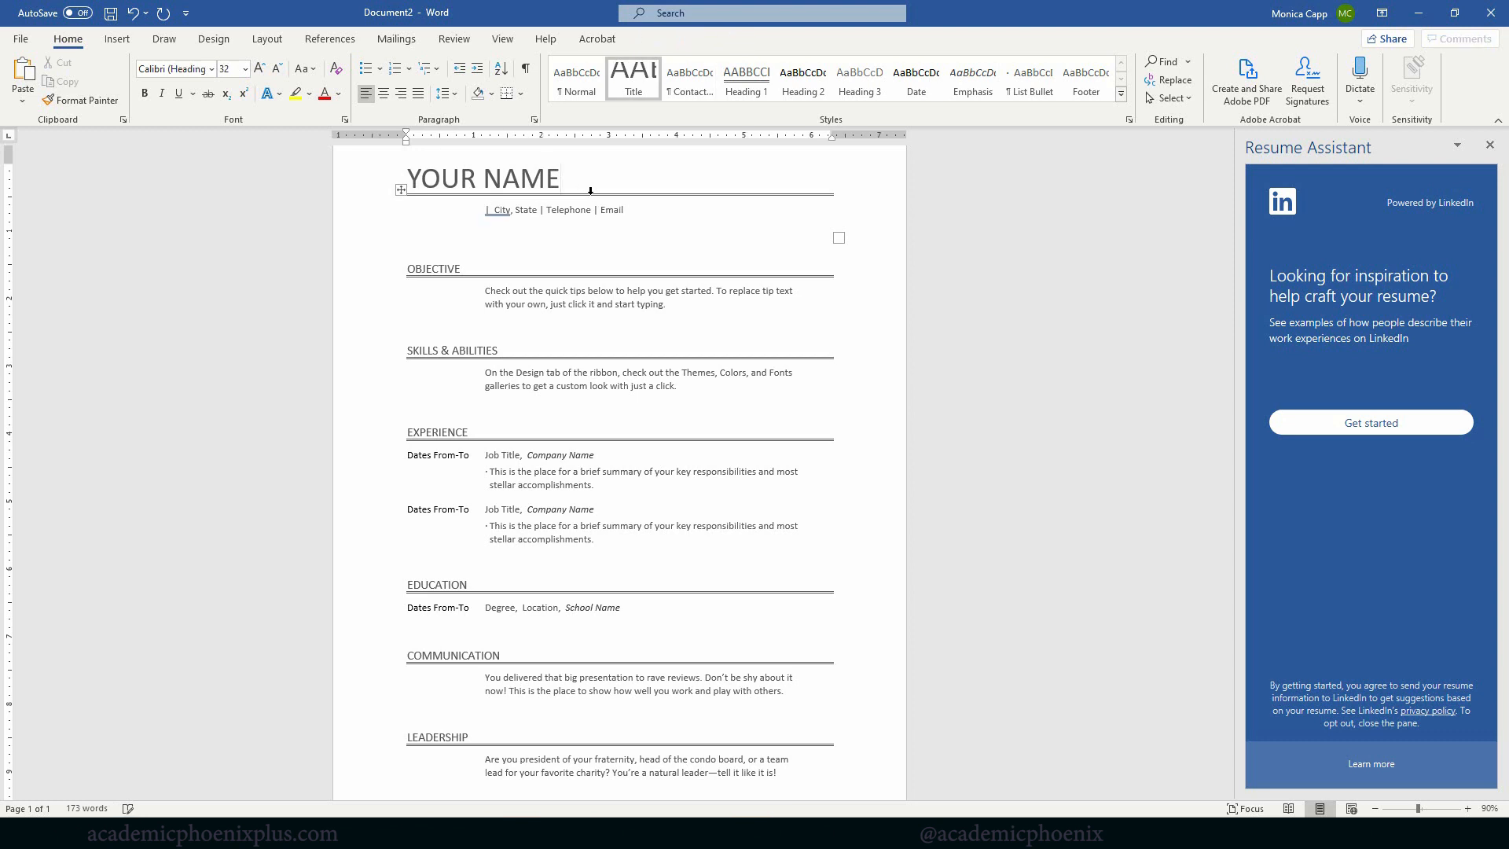
{"action": "key", "text": "Right"}
{"action": "type", "text": "Website.com"}
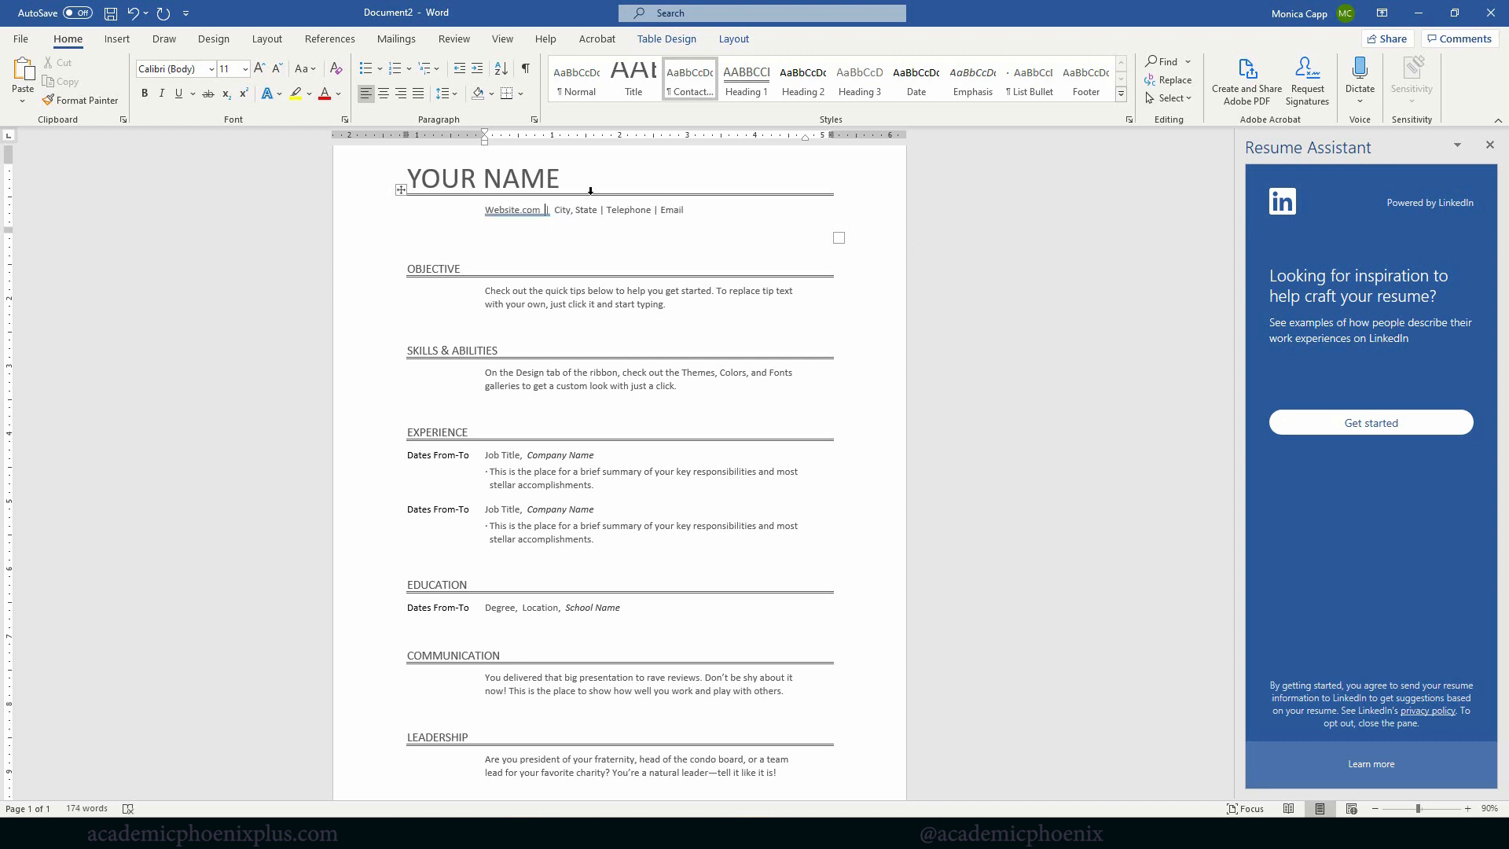
{"action": "key", "text": "Delete"}
{"action": "key", "text": "Delete"}
{"action": "type", "text": "|"}
Move the Email placeholder from the end of the contact line to just after "Website.com |".
{"action": "key", "text": "Right"}
{"action": "key", "text": "Right"}
{"action": "key", "text": "Right"}
{"action": "key", "text": "Right"}
{"action": "key", "text": "Right"}
{"action": "key", "text": "Right"}
{"action": "key", "text": "Right"}
{"action": "key", "text": "Right"}
{"action": "key", "text": "Right"}
{"action": "key", "text": "Right"}
{"action": "key", "text": "Right"}
{"action": "key", "text": "Left"}
{"action": "key", "text": "Left"}
{"action": "key", "text": "Left"}
{"action": "key", "text": "Left"}
{"action": "left_click_drag", "start_coordinate": [684, 210], "coordinate": [549, 211]}
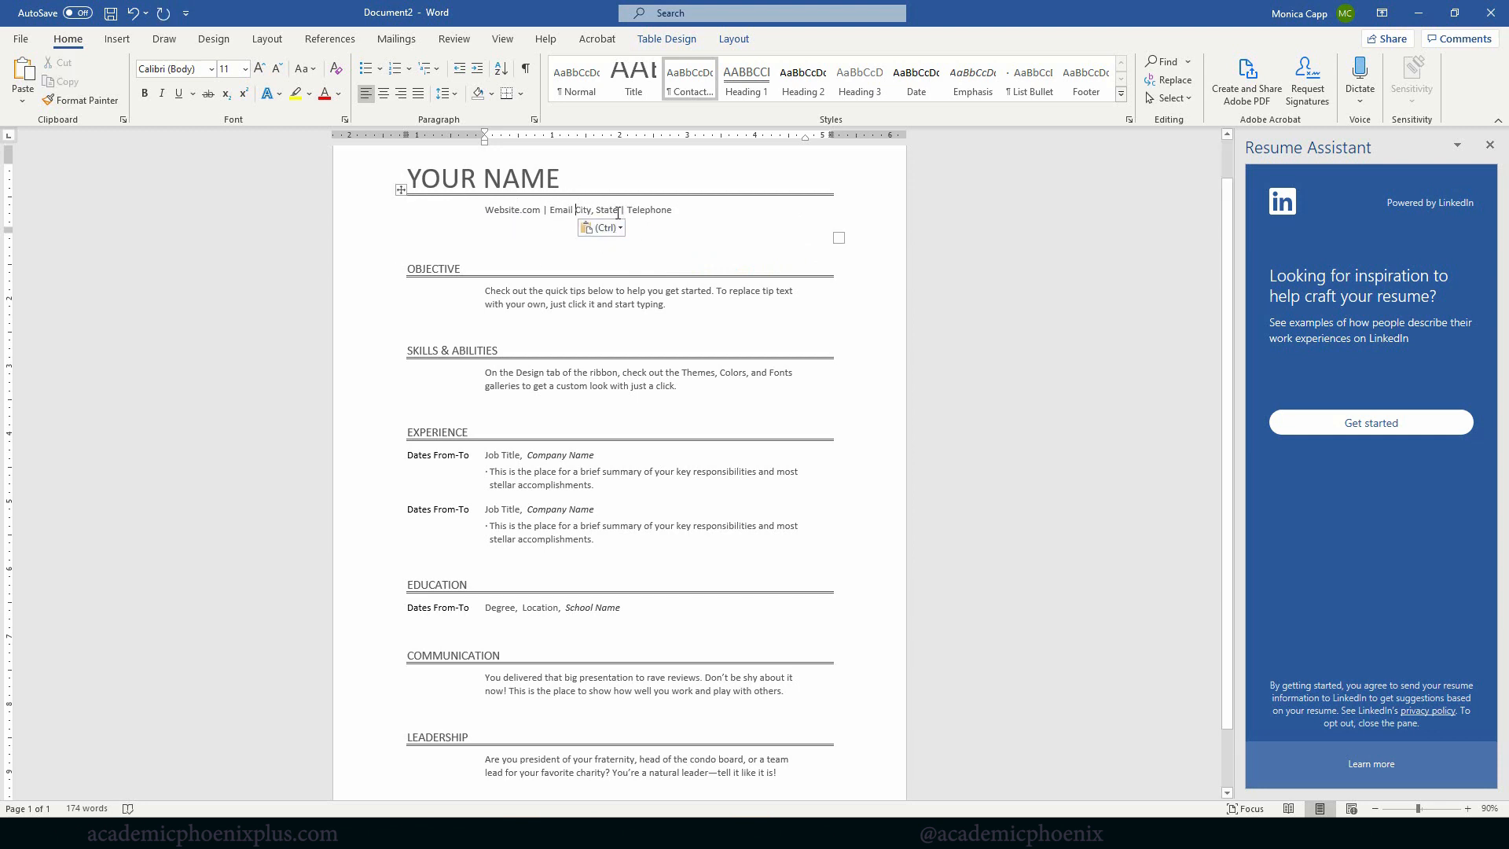
Move "City, State" to the end of the contact line, with "|" separators after Email and Telephone.
{"action": "left_click_drag", "start_coordinate": [626, 210], "coordinate": [576, 211]}
{"action": "key", "text": "ctrl+c"}
{"action": "key", "text": "Delete"}
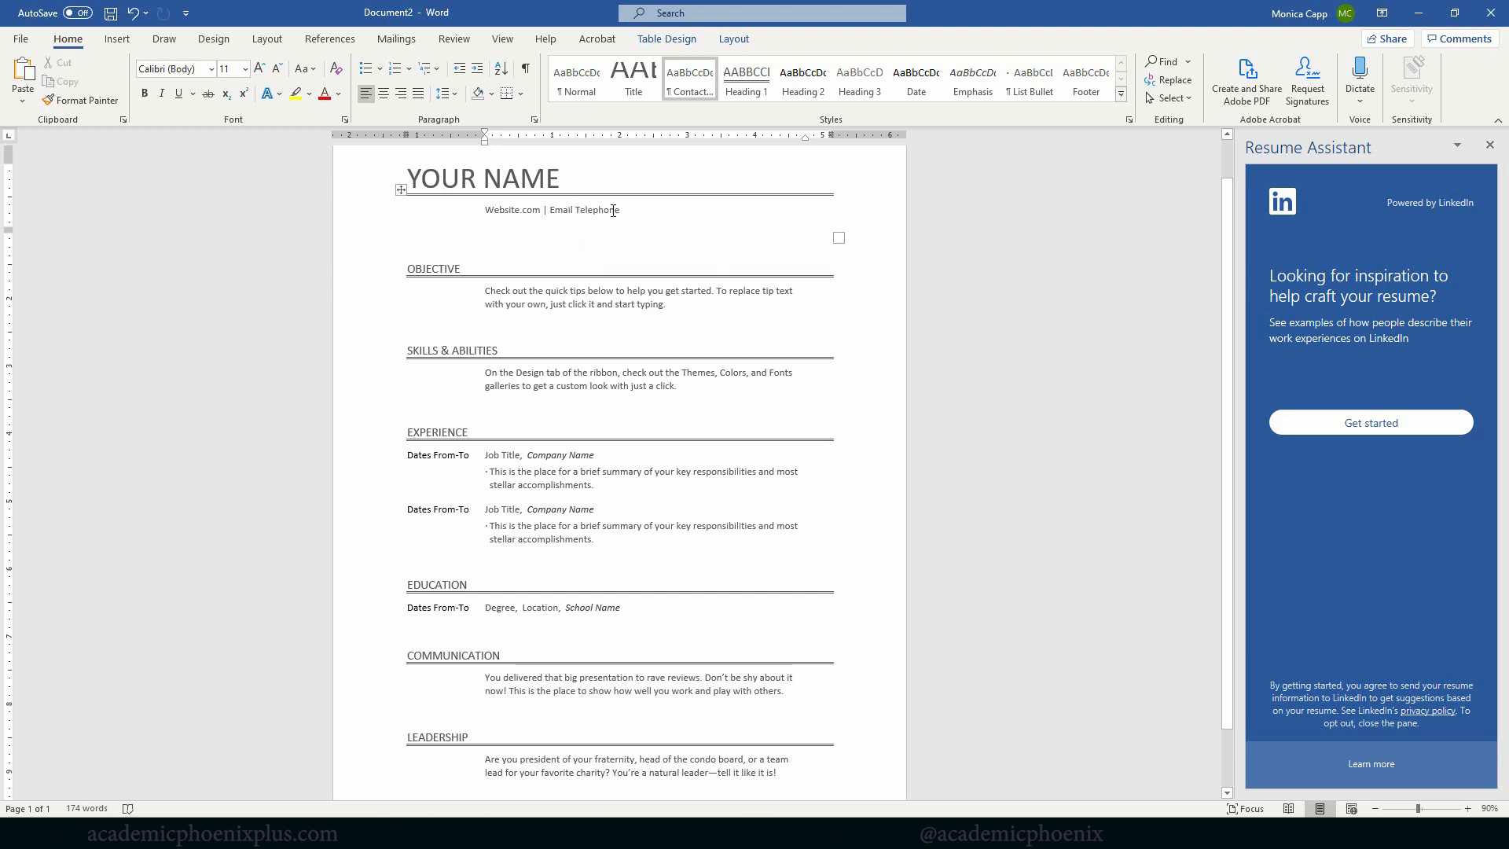
{"action": "type", "text": "|"}
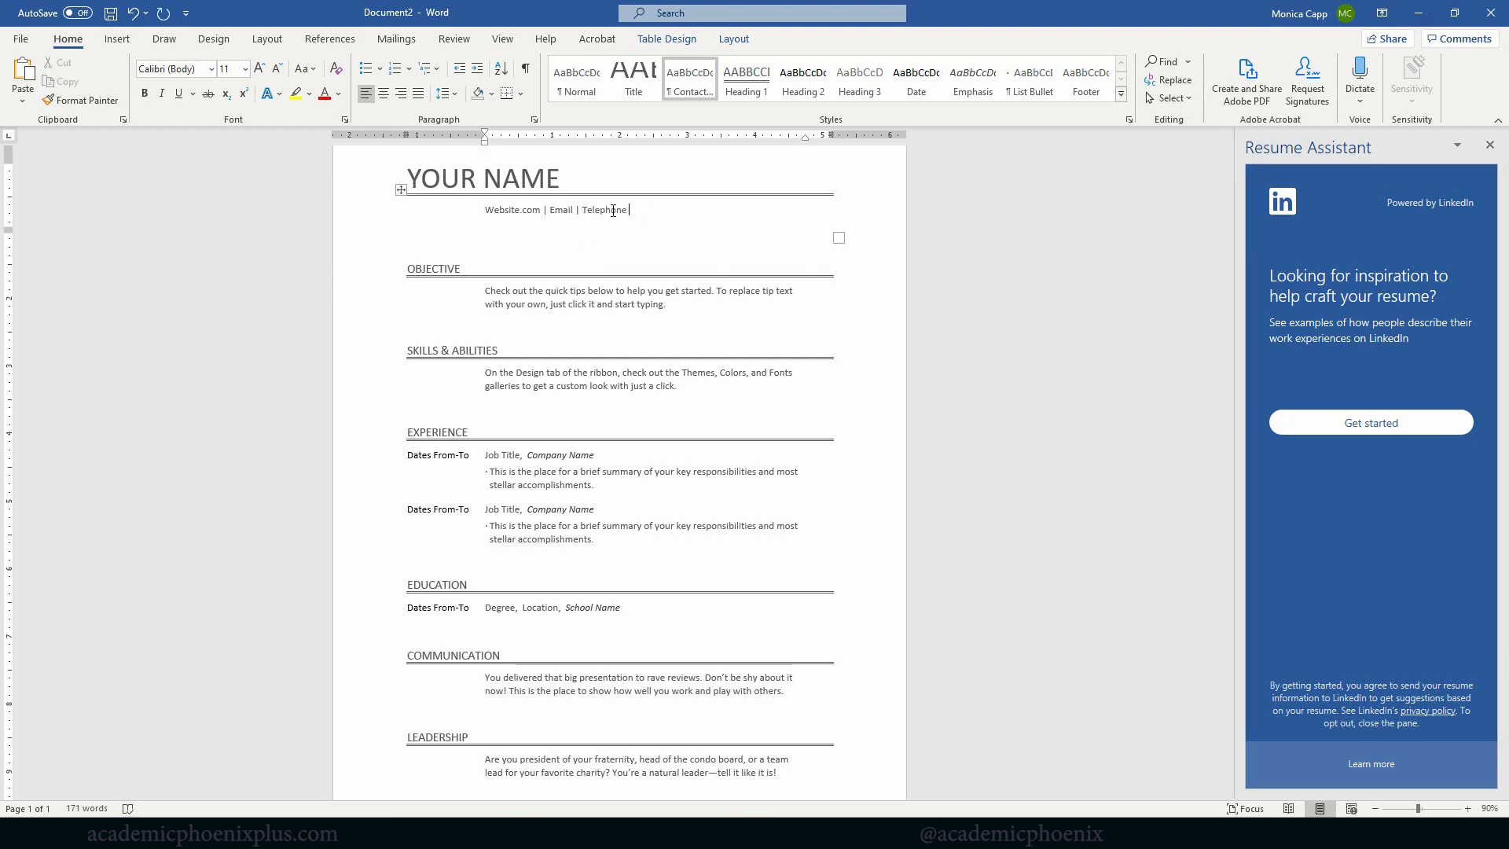
{"action": "key", "text": "ctrl+v"}
Delete the Objective section, including its heading and tip text.
{"action": "left_click", "coordinate": [455, 270]}
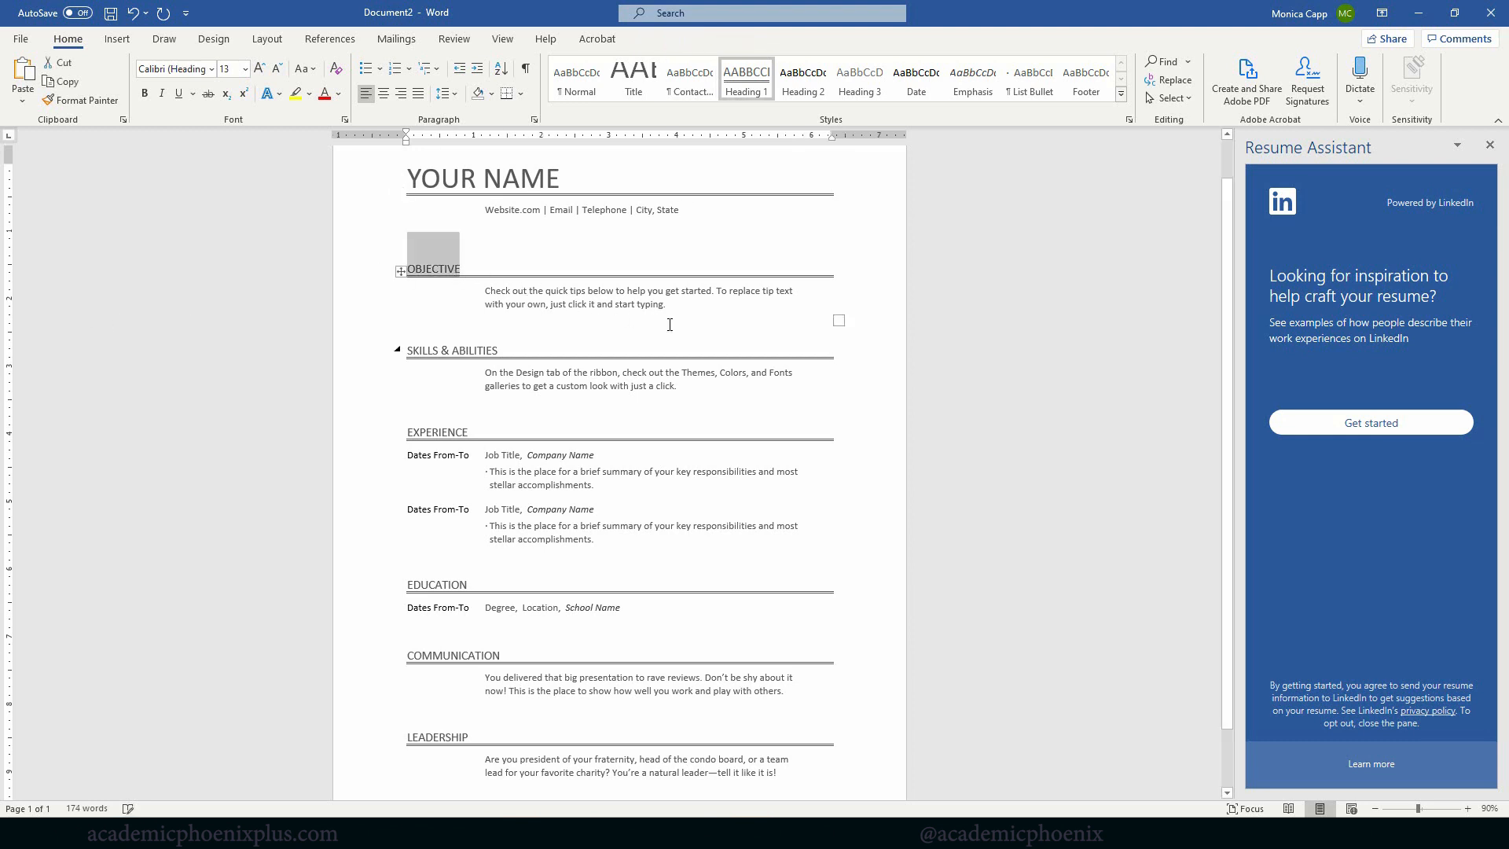
{"action": "left_click", "coordinate": [649, 304]}
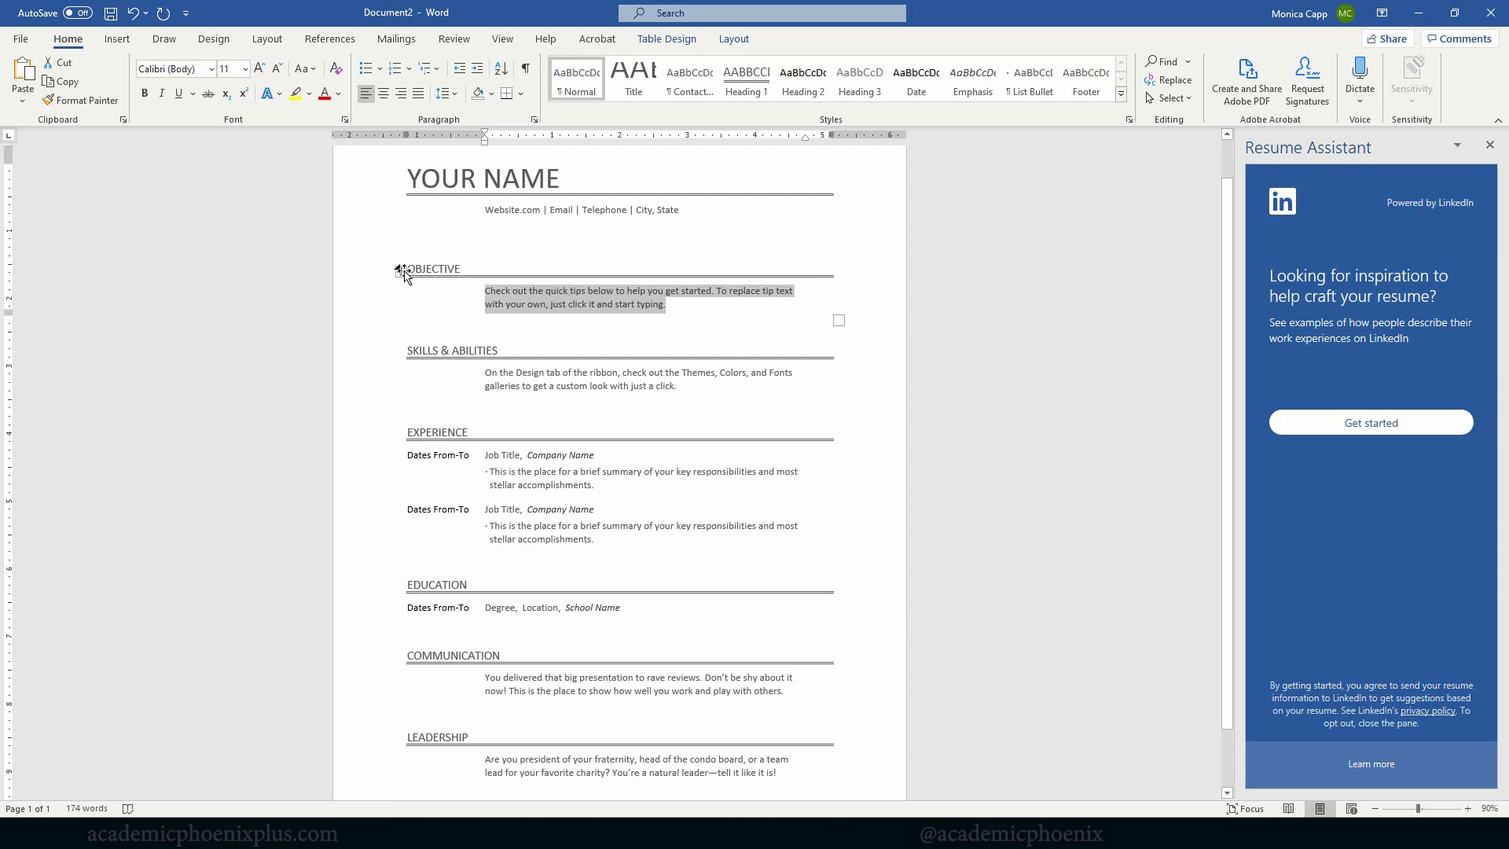
{"action": "left_click", "coordinate": [406, 349]}
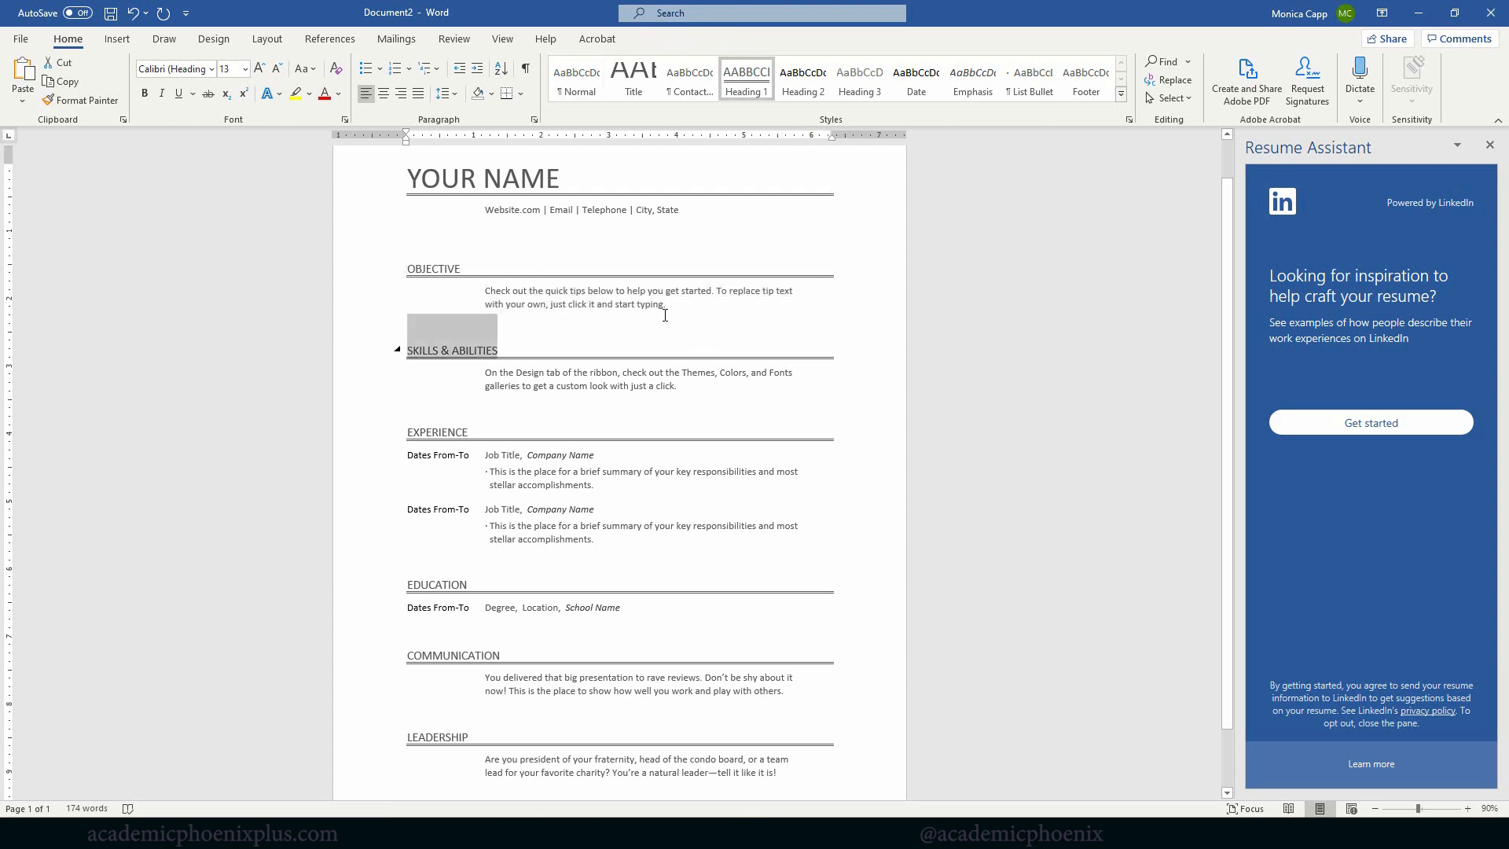
{"action": "left_click", "coordinate": [425, 273]}
{"action": "key", "text": "Delete"}
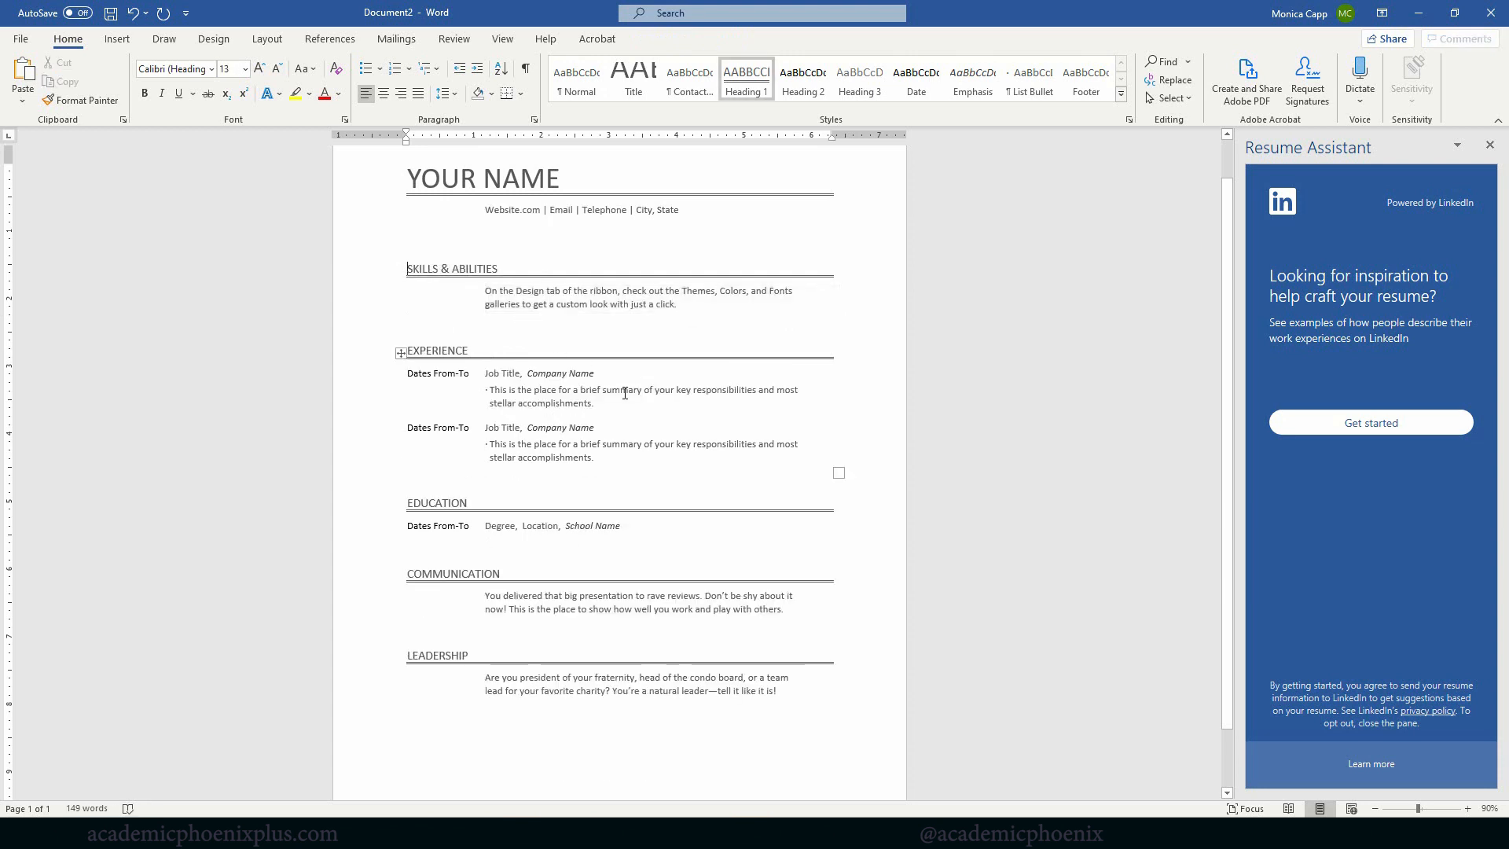
Delete the Communication and Leadership sections below Education.
{"action": "left_click", "coordinate": [647, 306]}
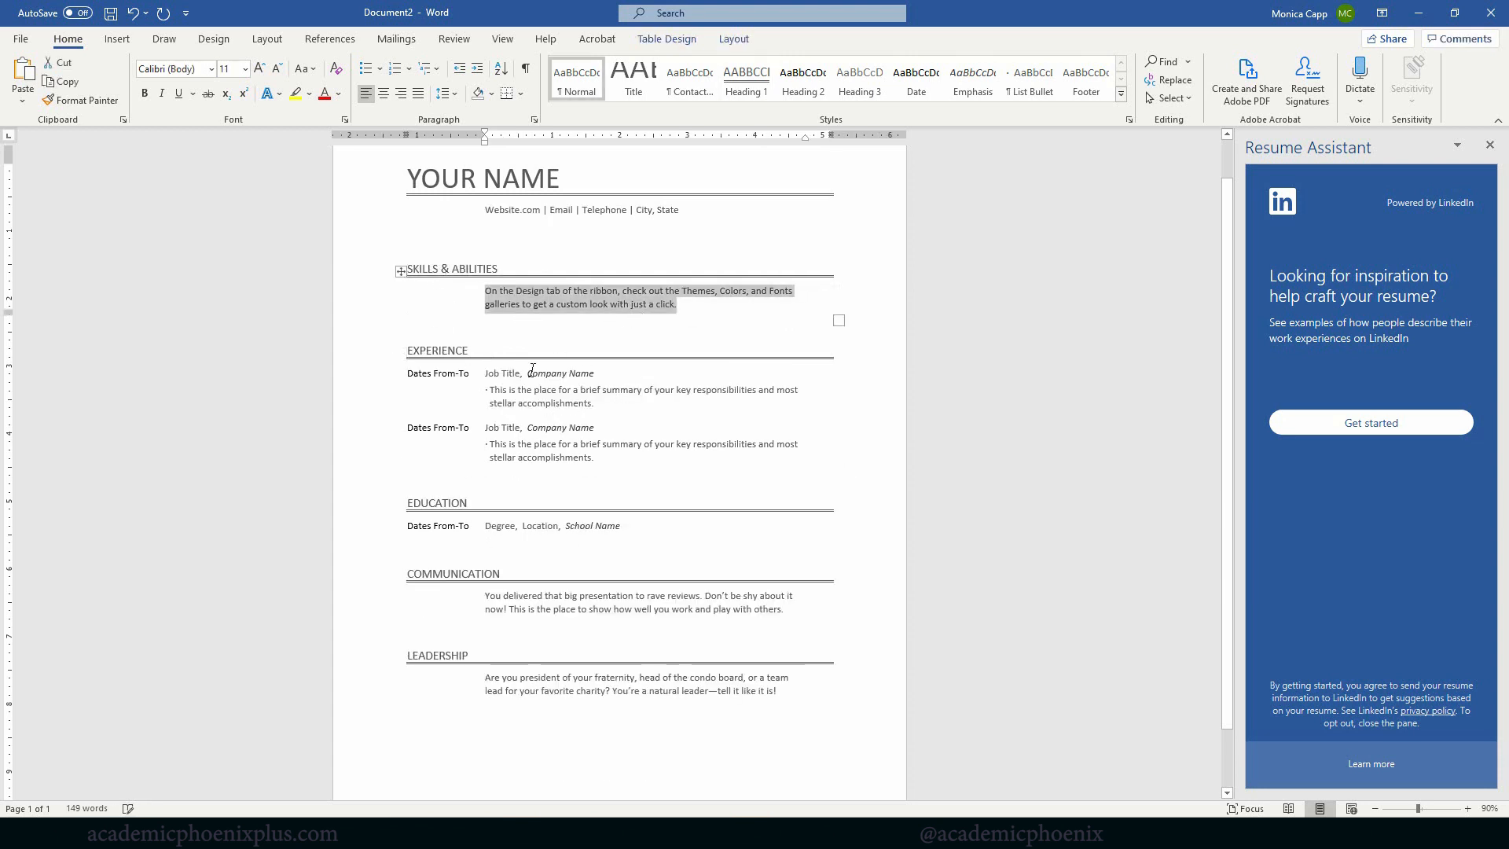
{"action": "left_click", "coordinate": [453, 373]}
{"action": "left_click", "coordinate": [497, 526]}
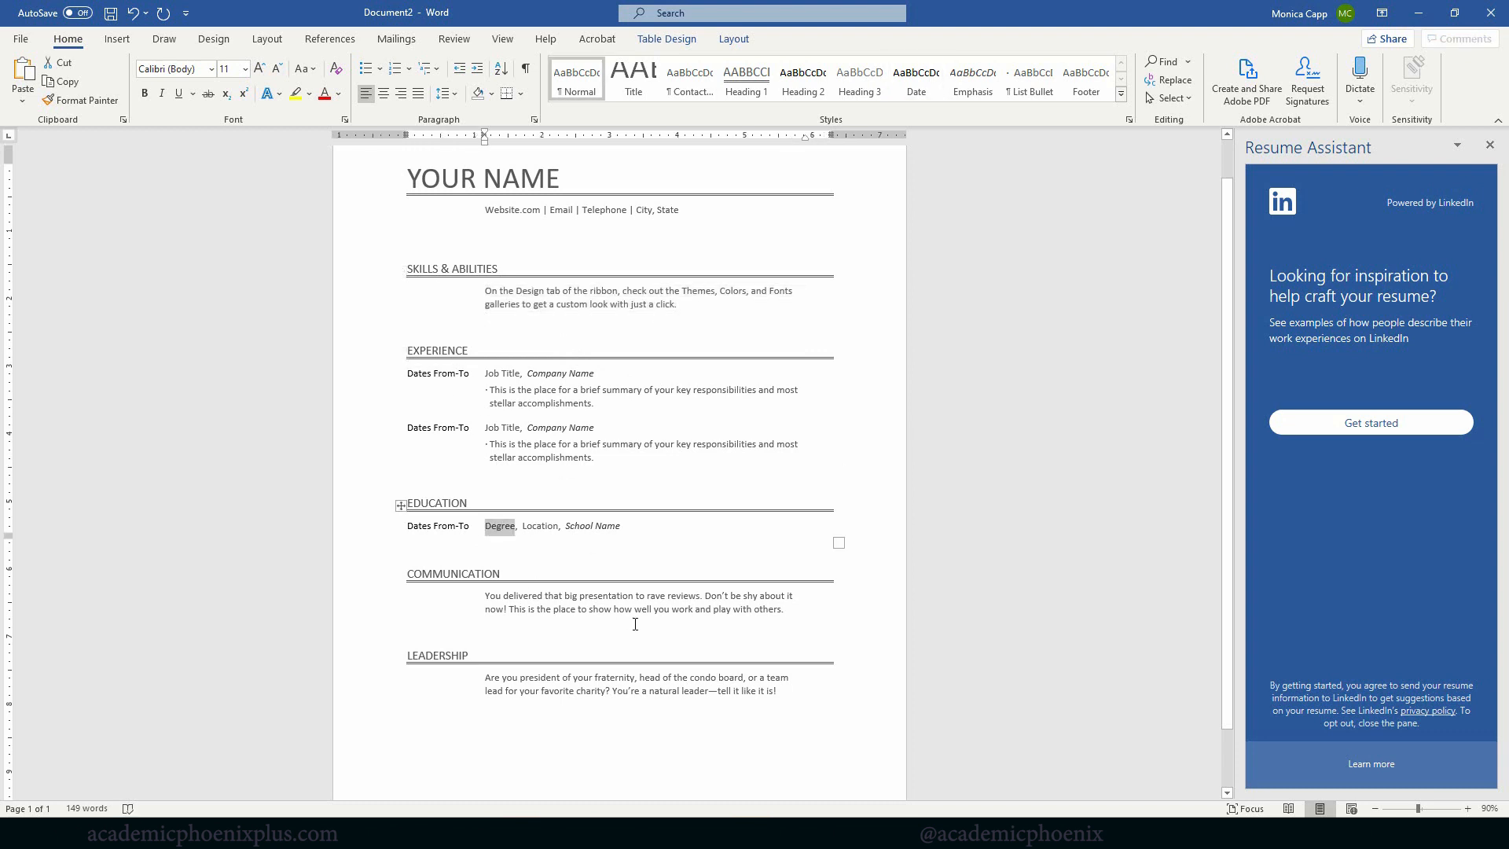
{"action": "left_click_drag", "start_coordinate": [737, 683], "coordinate": [426, 577]}
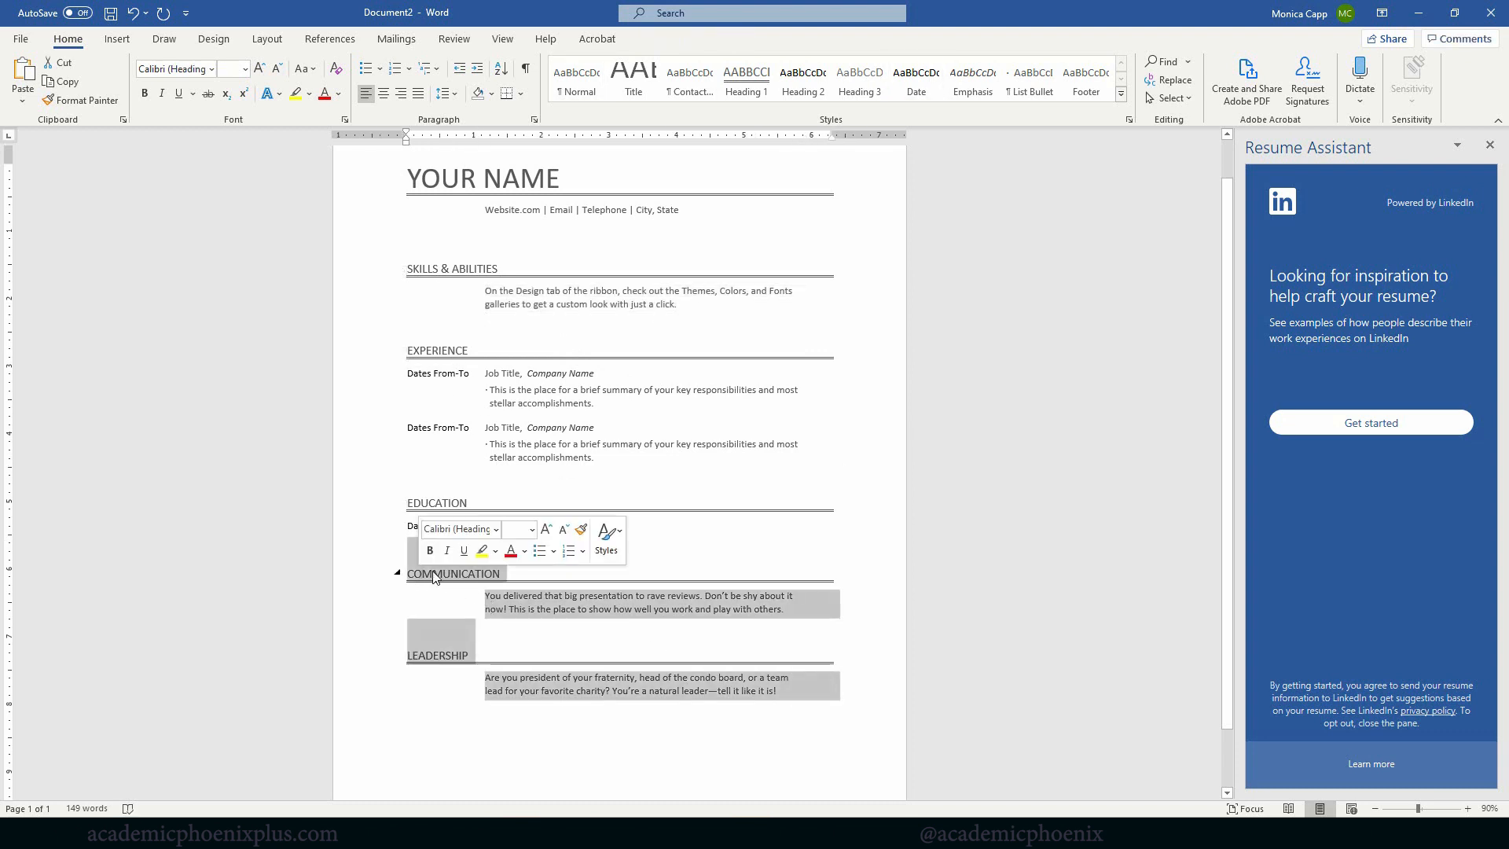
{"action": "key", "text": "BackSpace"}
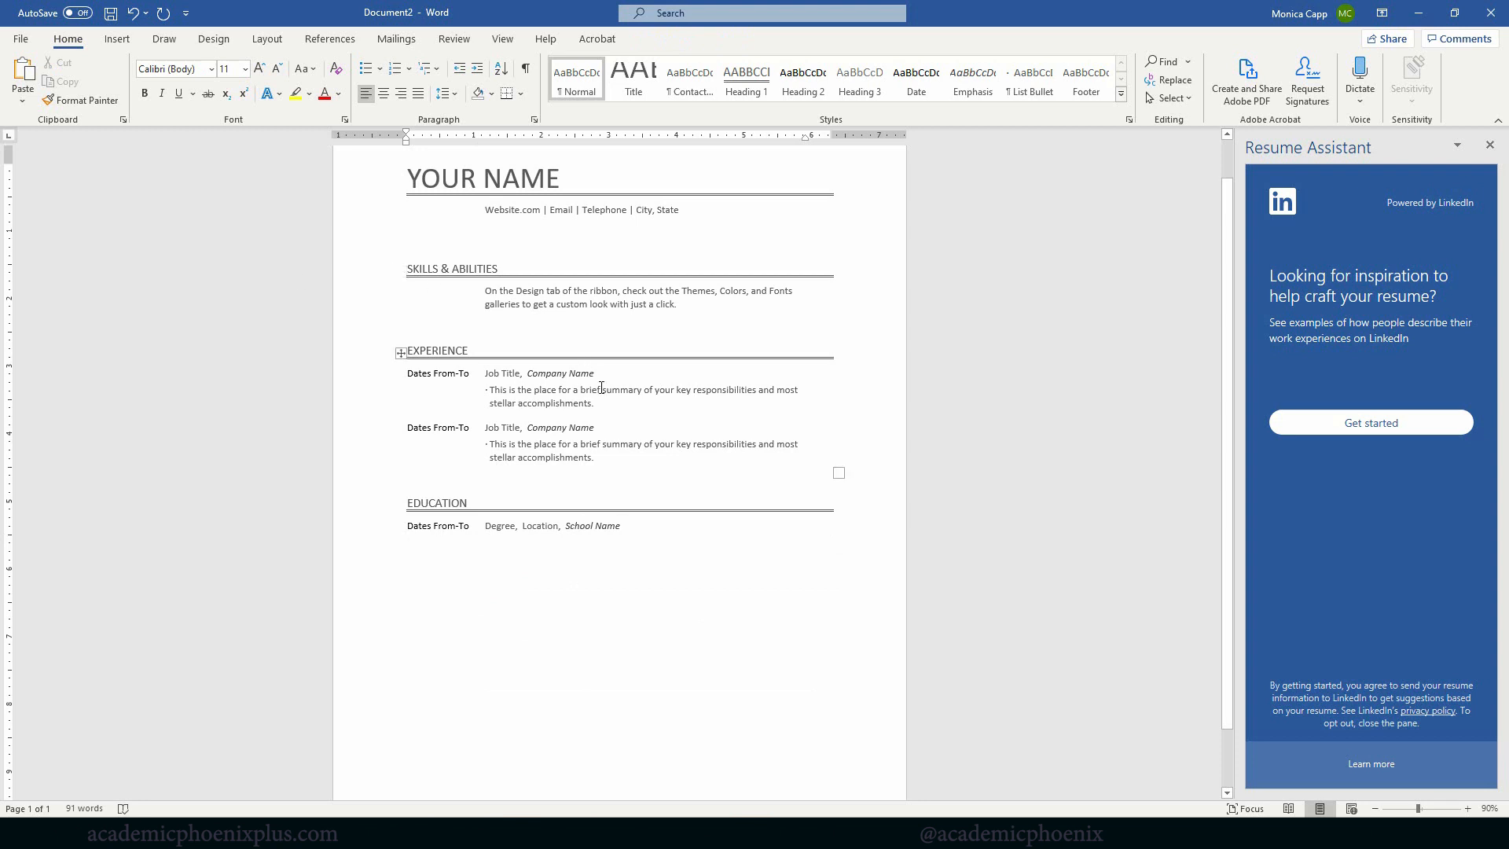
Duplicate the whole Experience section with both job entries, placing the copy between Skills & Abilities and the original.
{"action": "left_click", "coordinate": [600, 390]}
{"action": "left_click", "coordinate": [421, 372]}
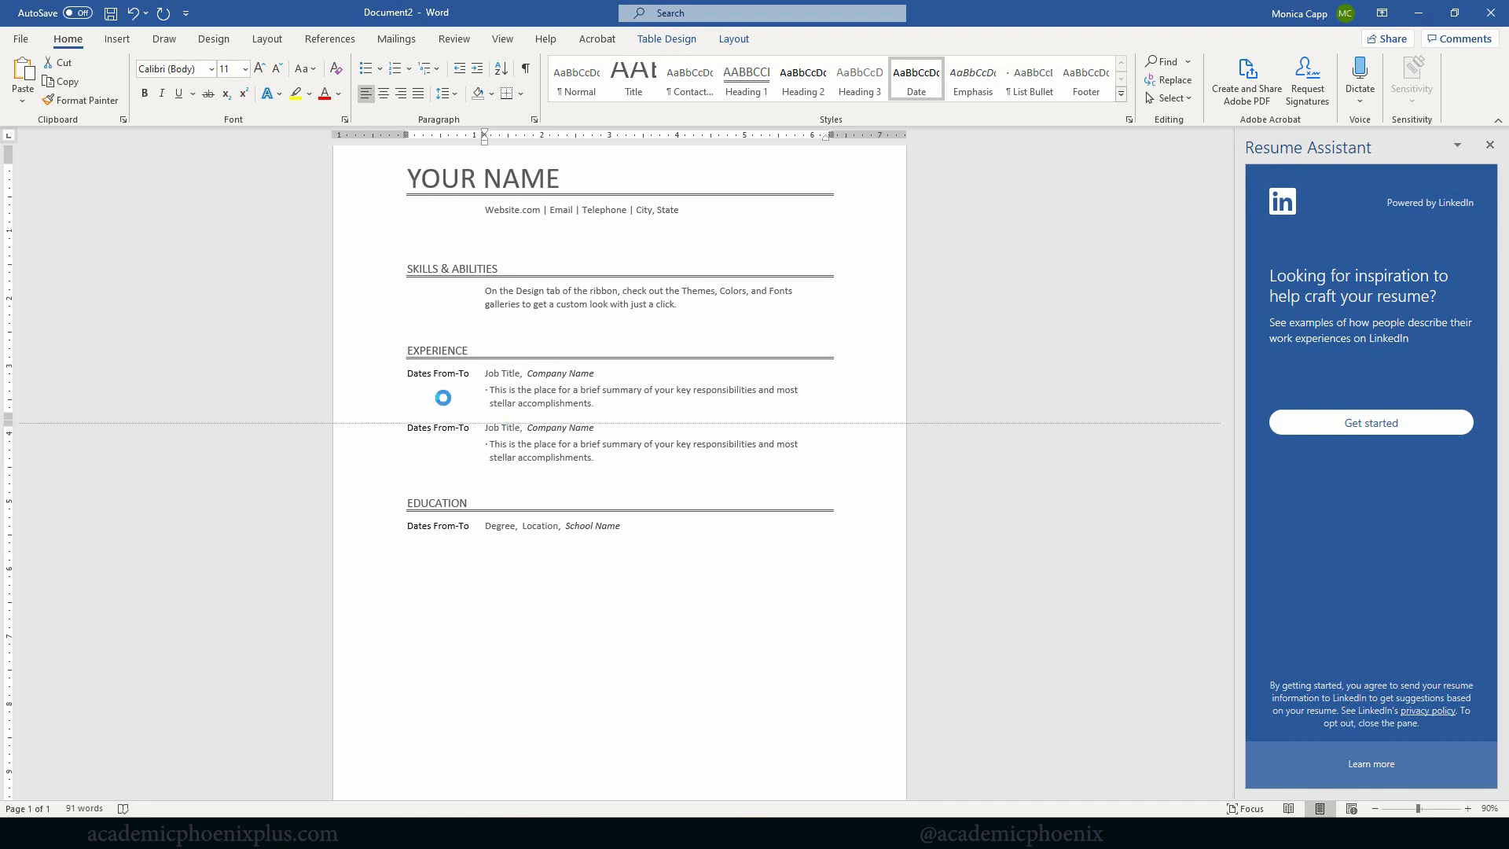
{"action": "left_click", "coordinate": [595, 447]}
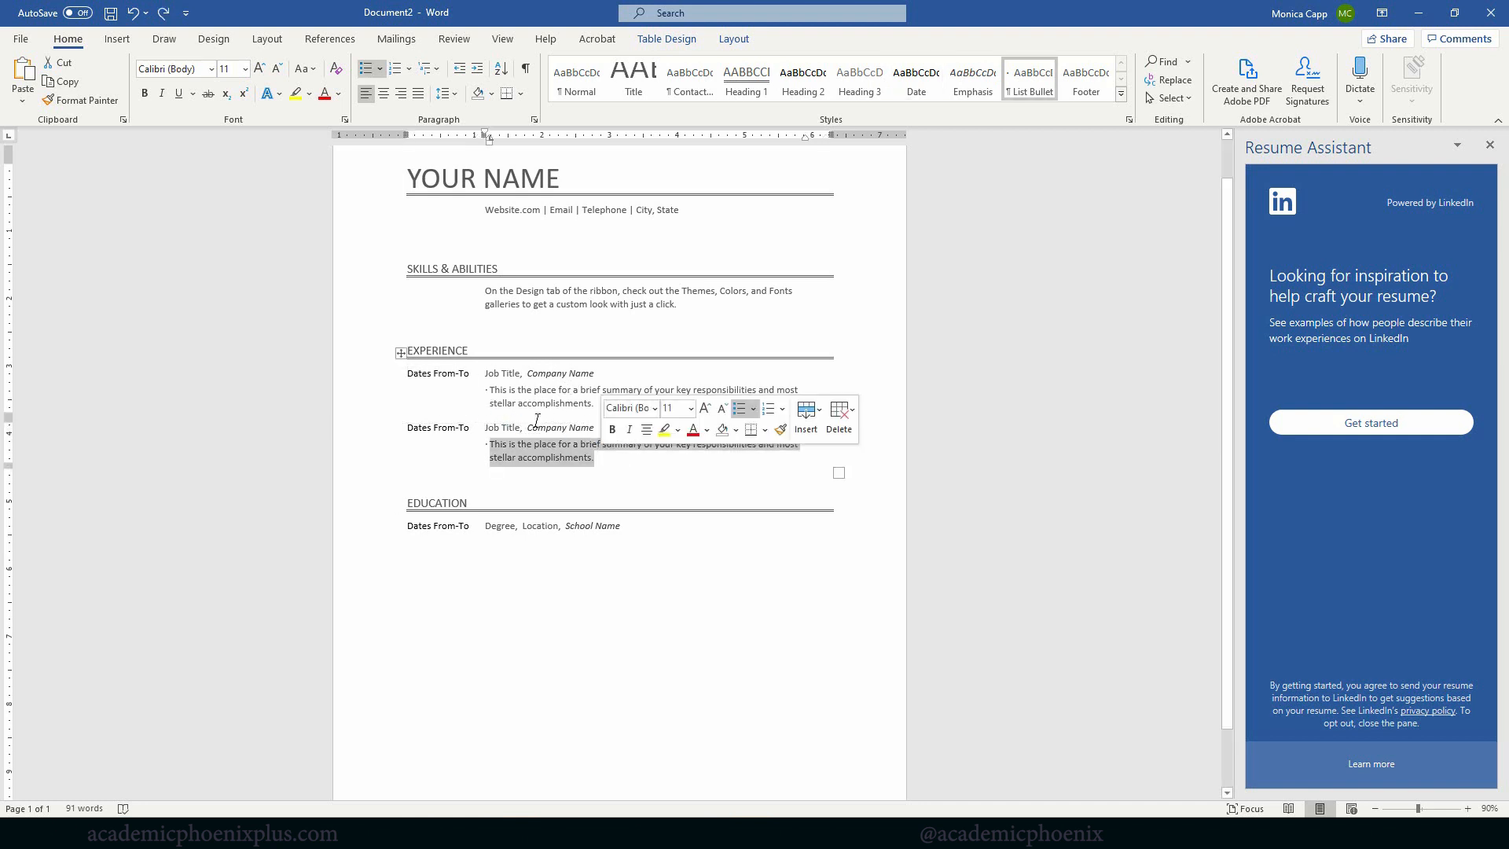
{"action": "left_click", "coordinate": [450, 351]}
{"action": "left_click_drag", "start_coordinate": [614, 454], "coordinate": [431, 332]}
{"action": "left_click", "coordinate": [437, 332]}
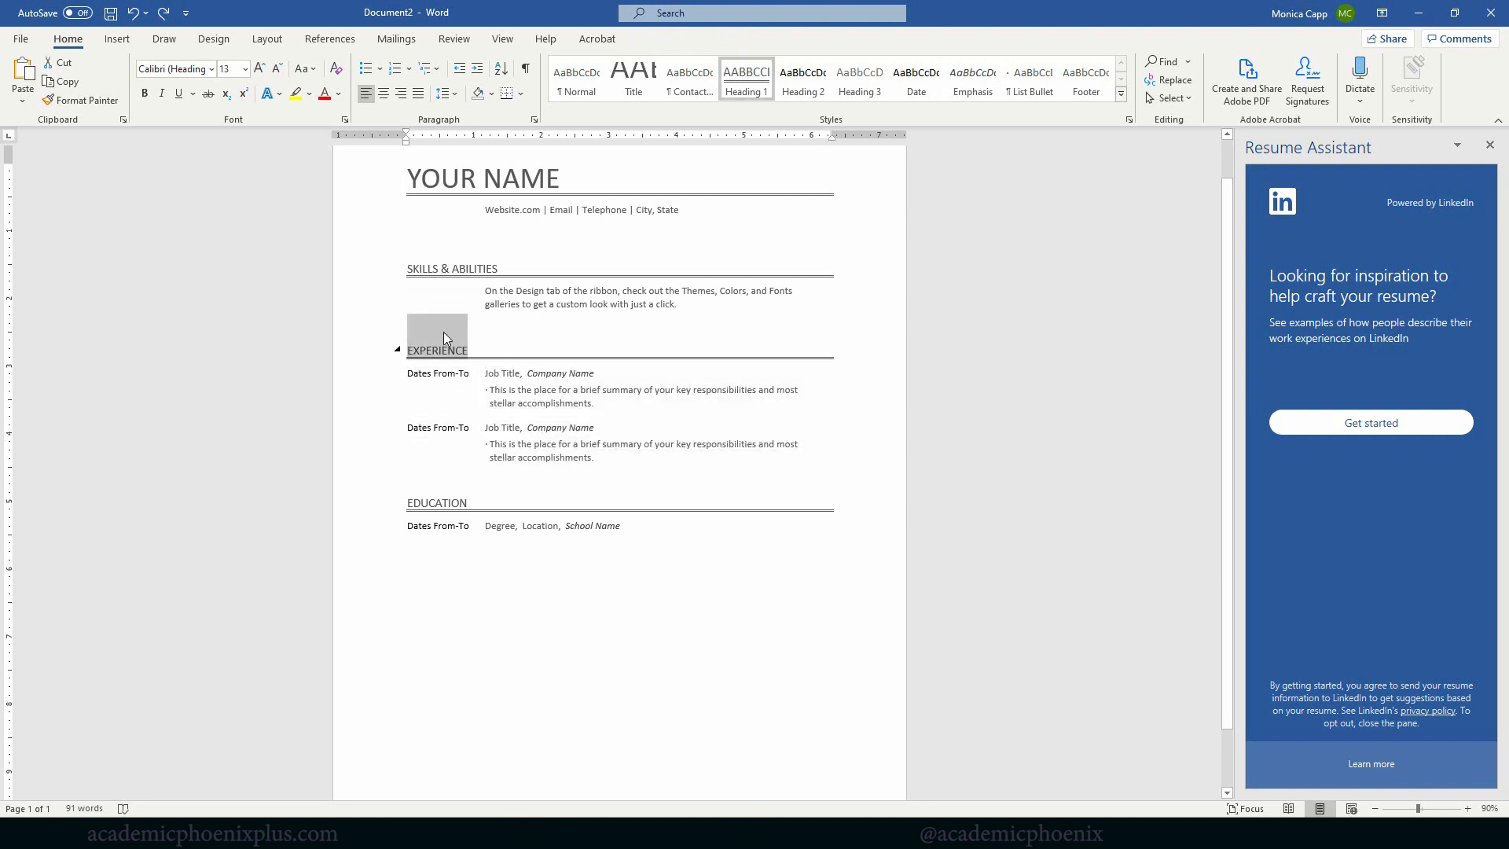
{"action": "left_click", "coordinate": [643, 299]}
{"action": "key", "text": "Right"}
{"action": "key", "text": "Right"}
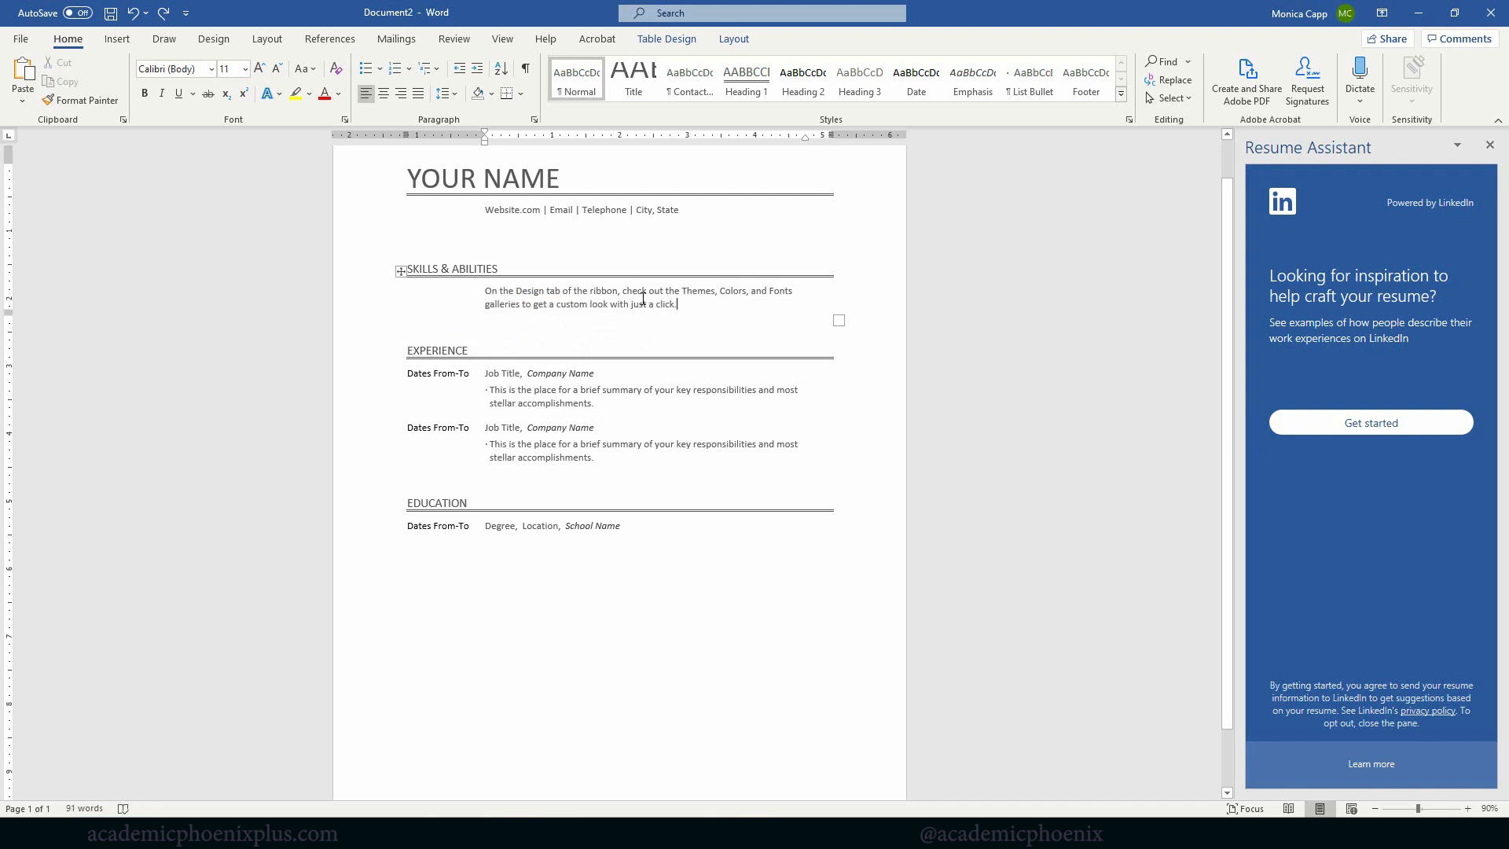
{"action": "key", "text": "Return"}
{"action": "key", "text": "ctrl+z"}
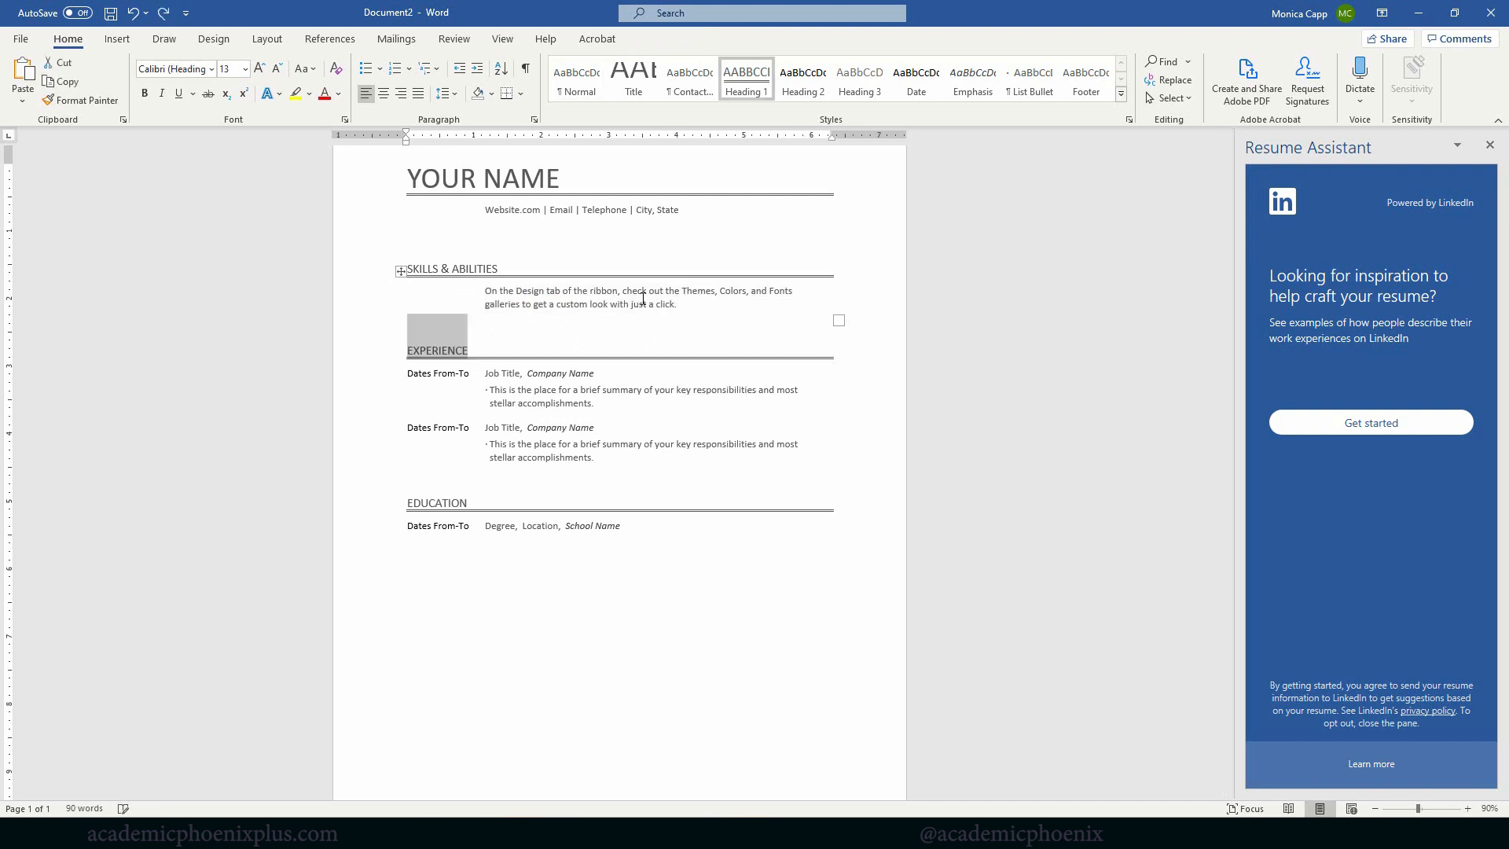
{"action": "key", "text": "Left"}
{"action": "type", "text": "EXPERIENCE Dates From-To\tJob Title, Company Name This is the place for a brief summary of your key responsibilities and most stellar accomplishments. Dates From-To\tJob Title, Company Name This is the place for a brief summary of your key responsibilities and most stellar accomplishments."}
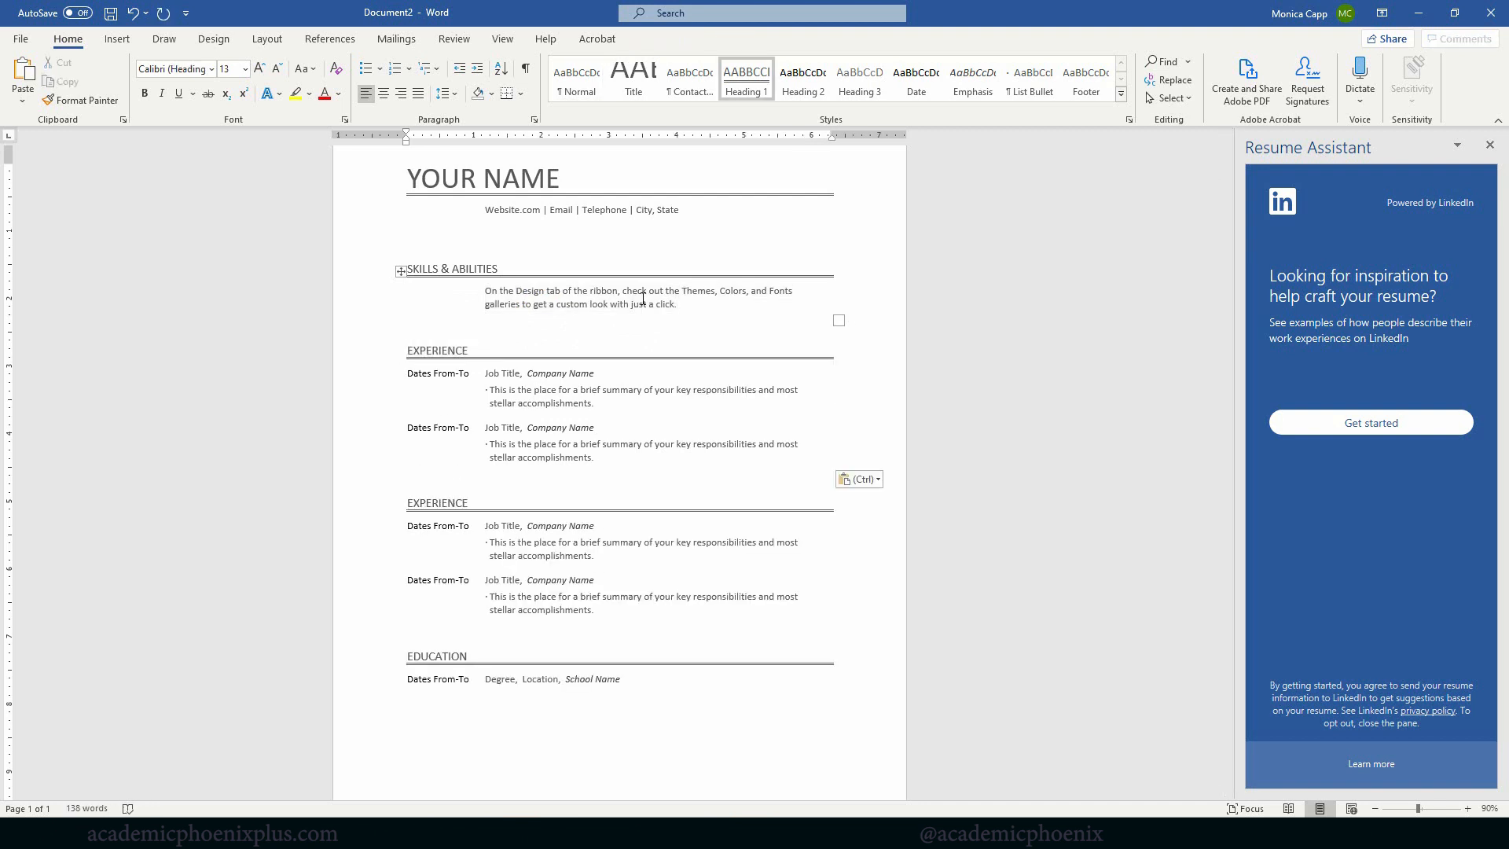
Rename the first Experience heading to "RELEVANT EXPERIENCE".
{"action": "left_click", "coordinate": [411, 348]}
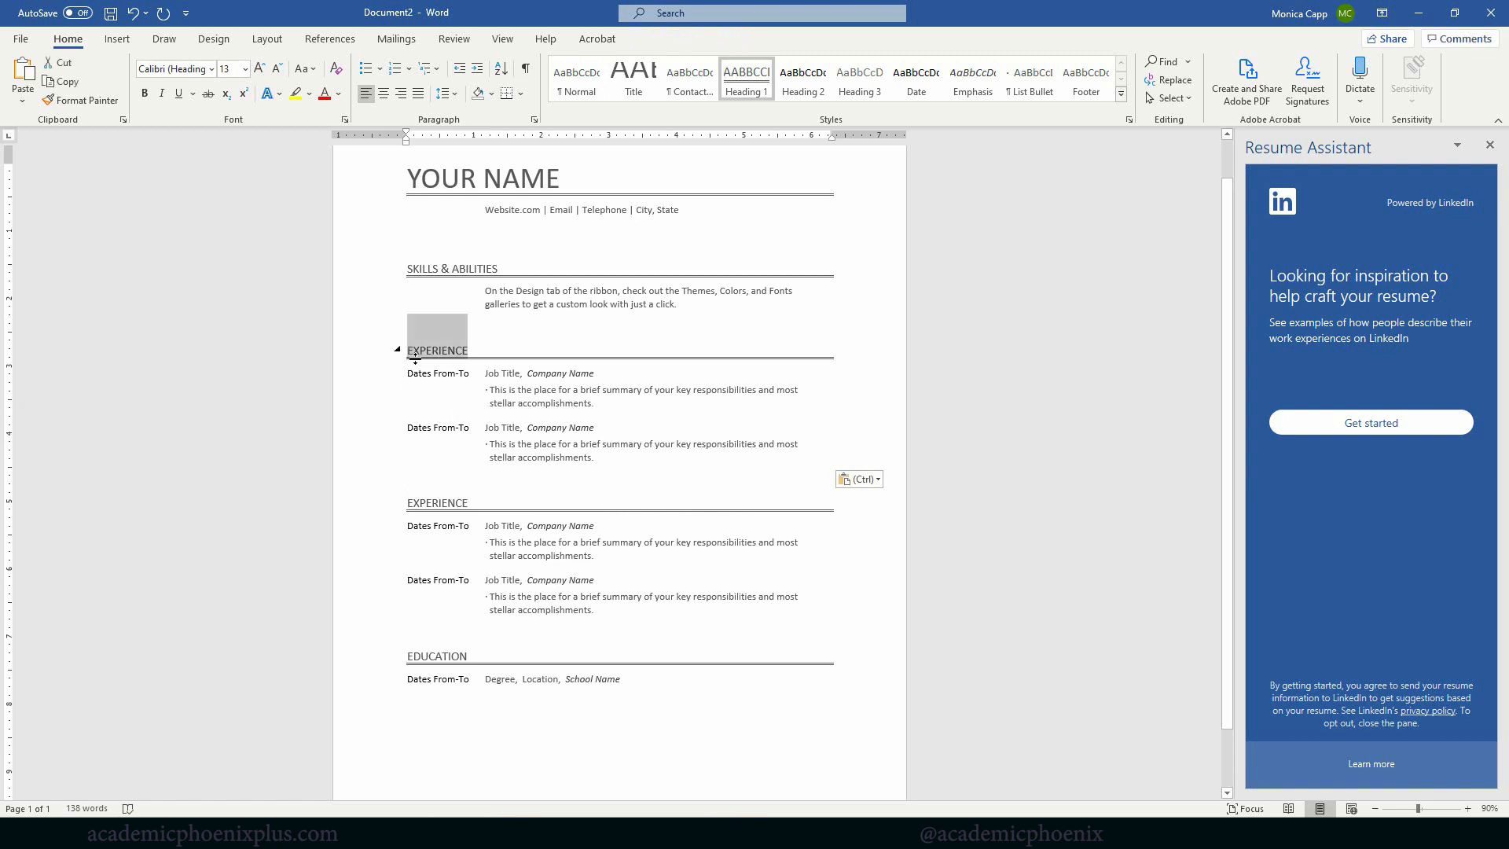
{"action": "key", "text": "Left"}
{"action": "type", "text": "RE"}
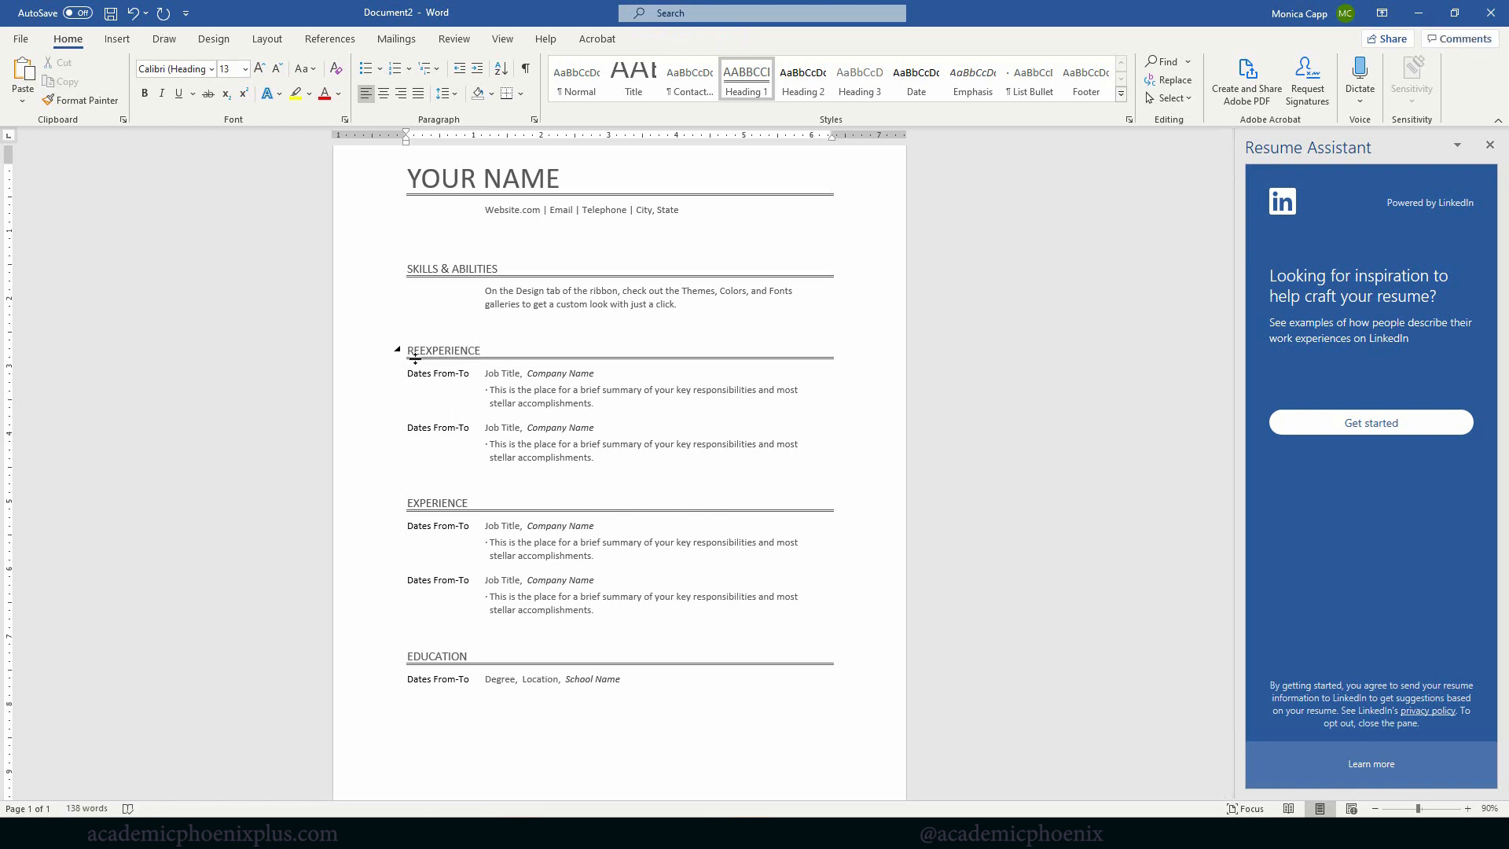
{"action": "type", "text": "LEVANT"}
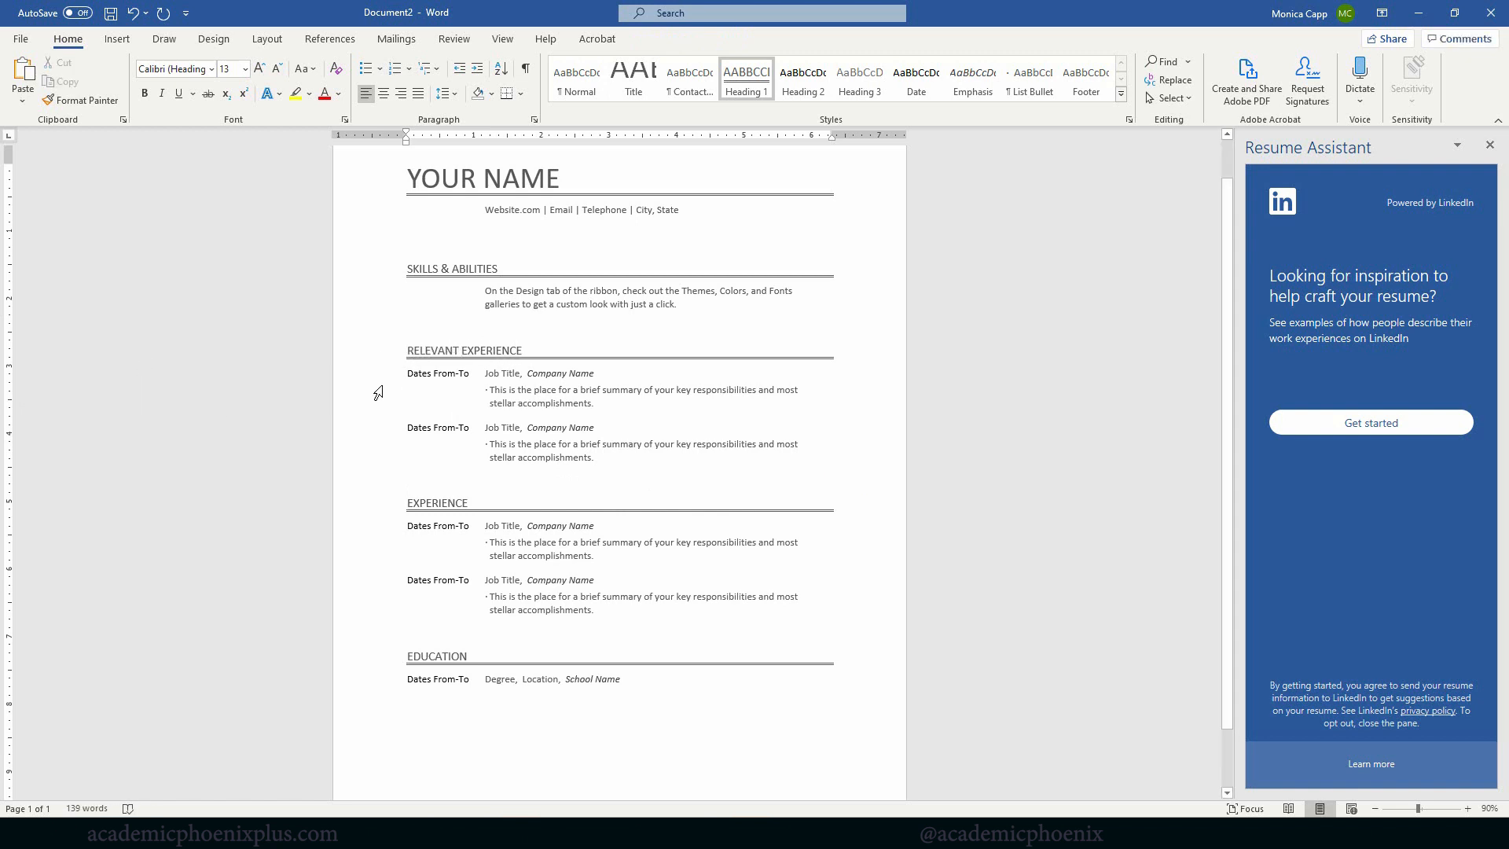
{"action": "left_click", "coordinate": [490, 372]}
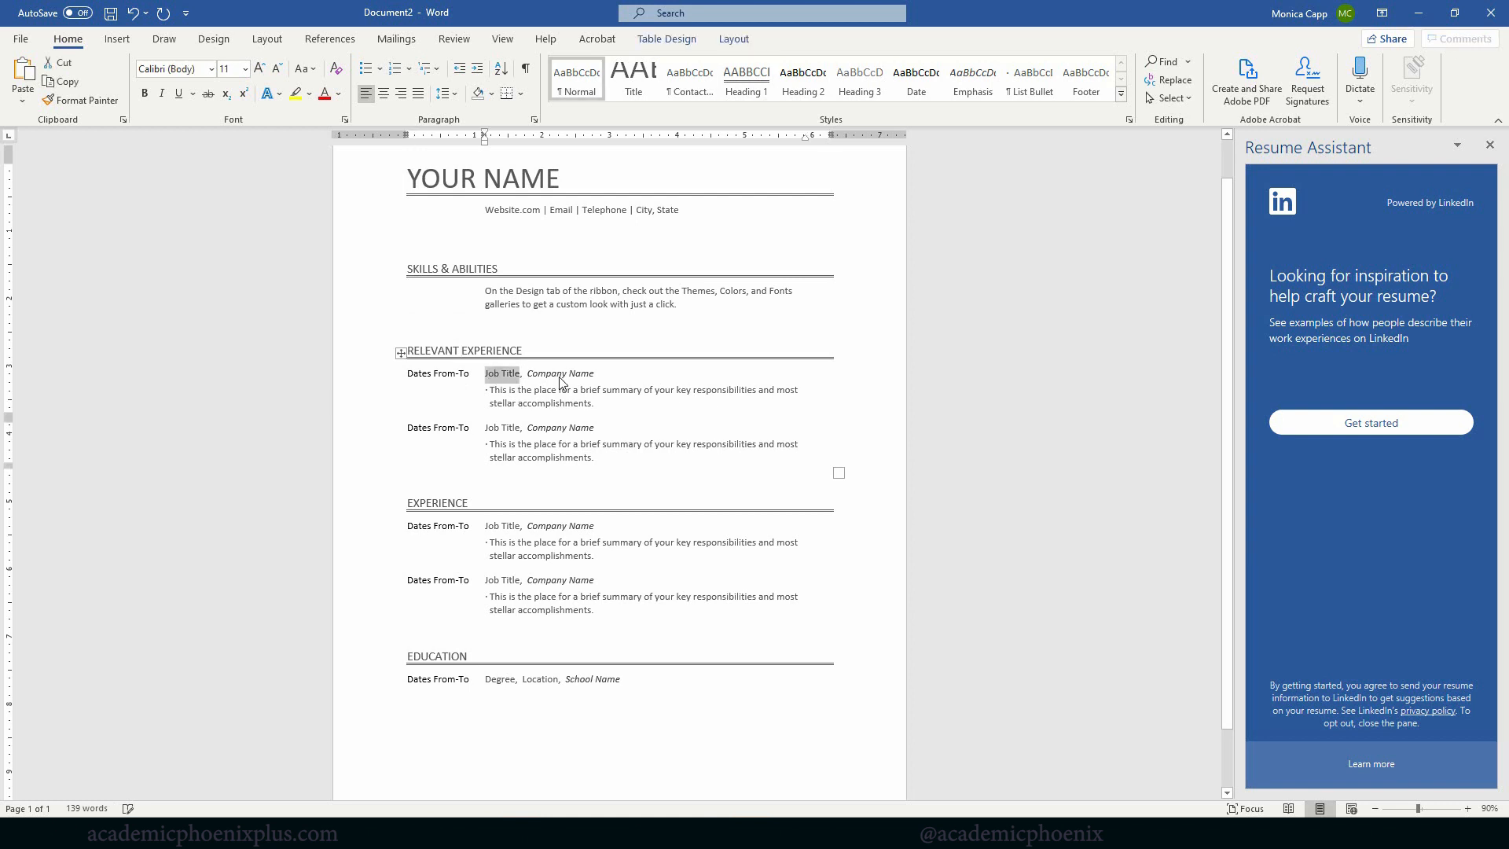
{"action": "left_click", "coordinate": [559, 375]}
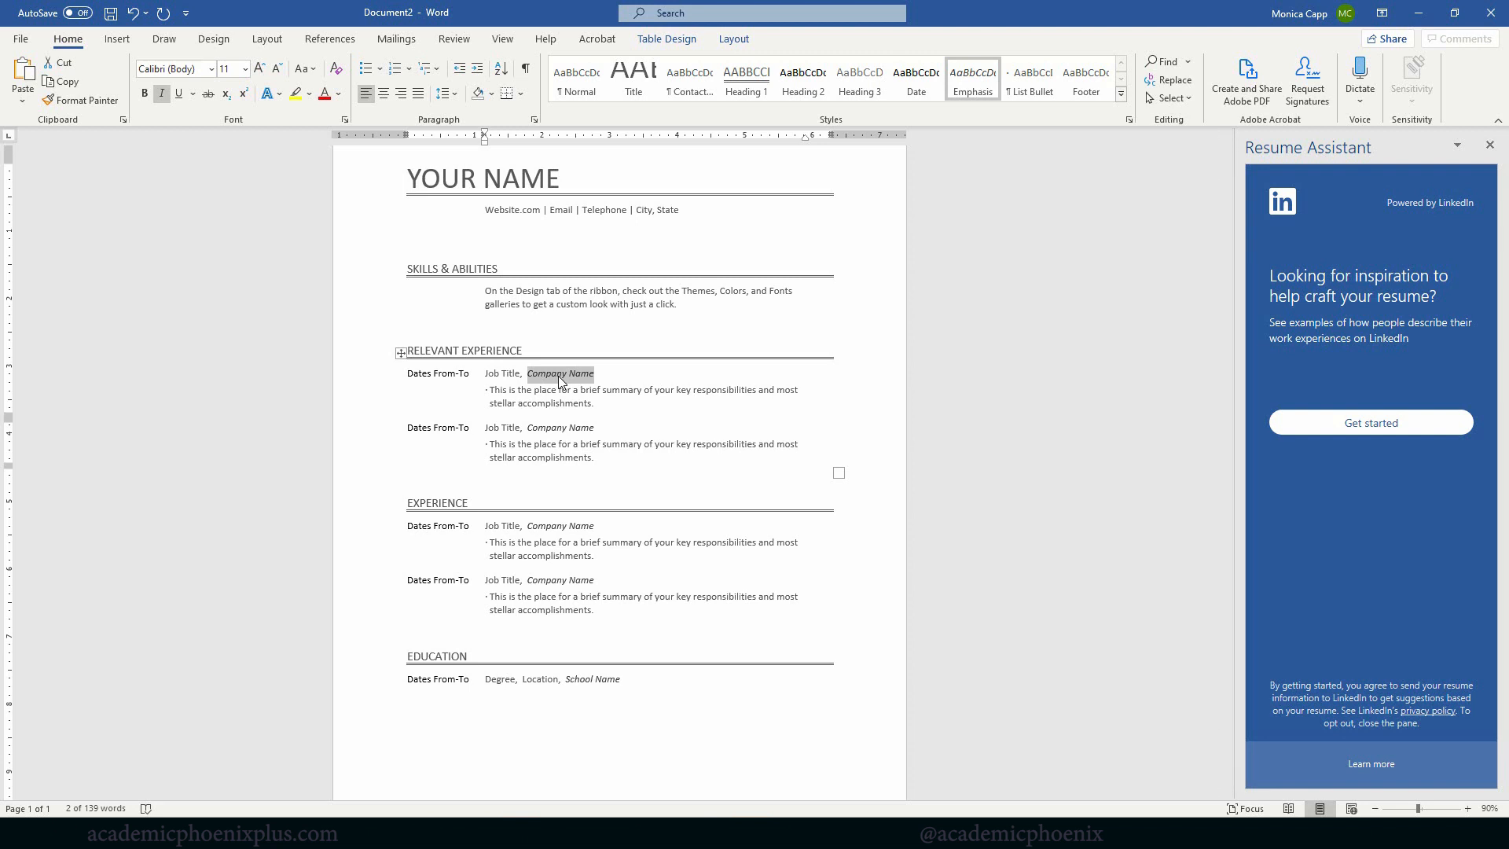
{"action": "double_click", "coordinate": [412, 507]}
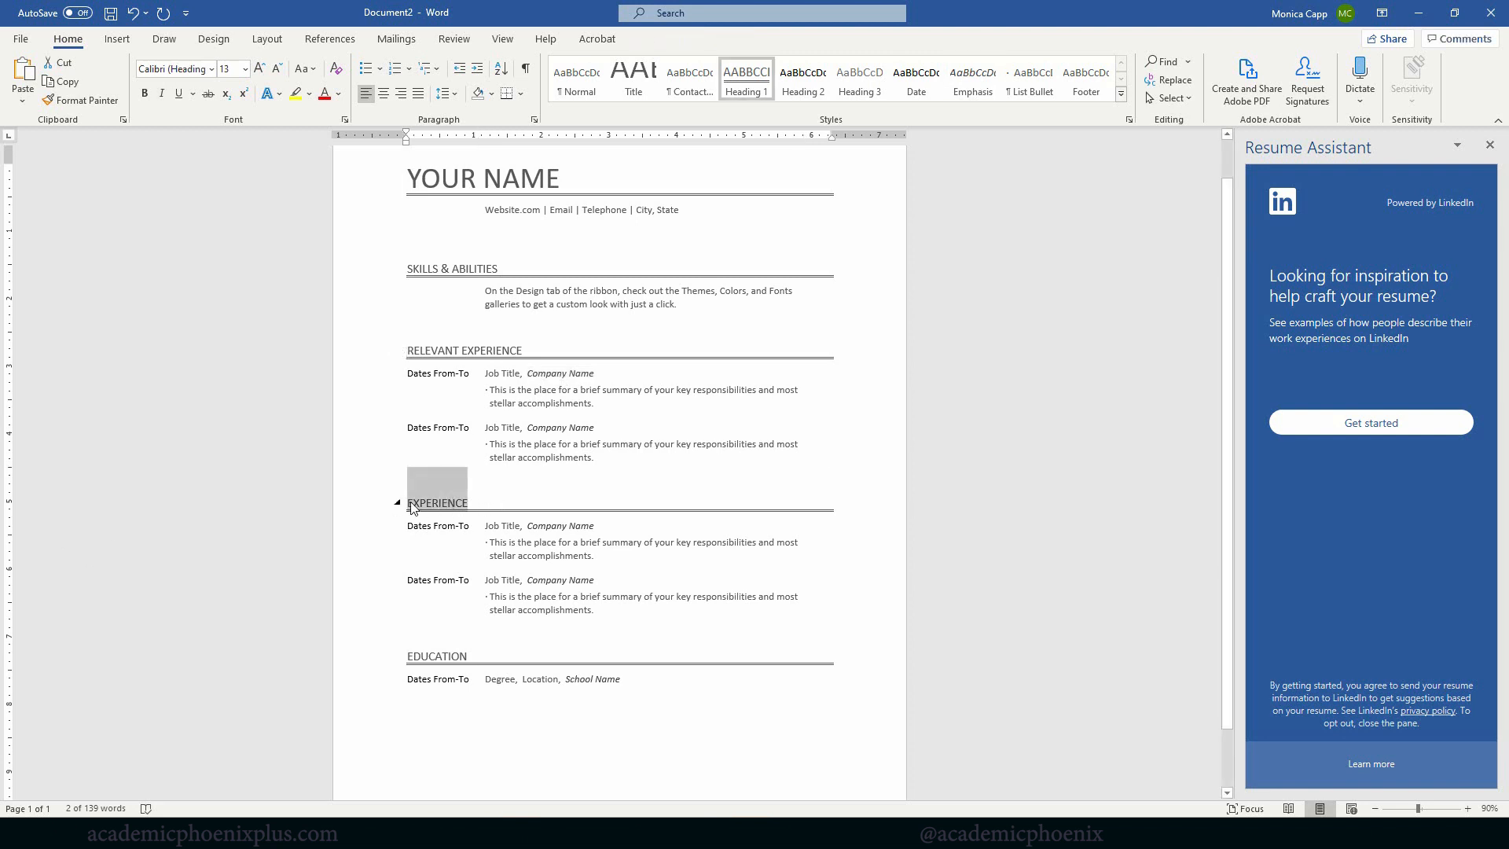
{"action": "left_click", "coordinate": [463, 527]}
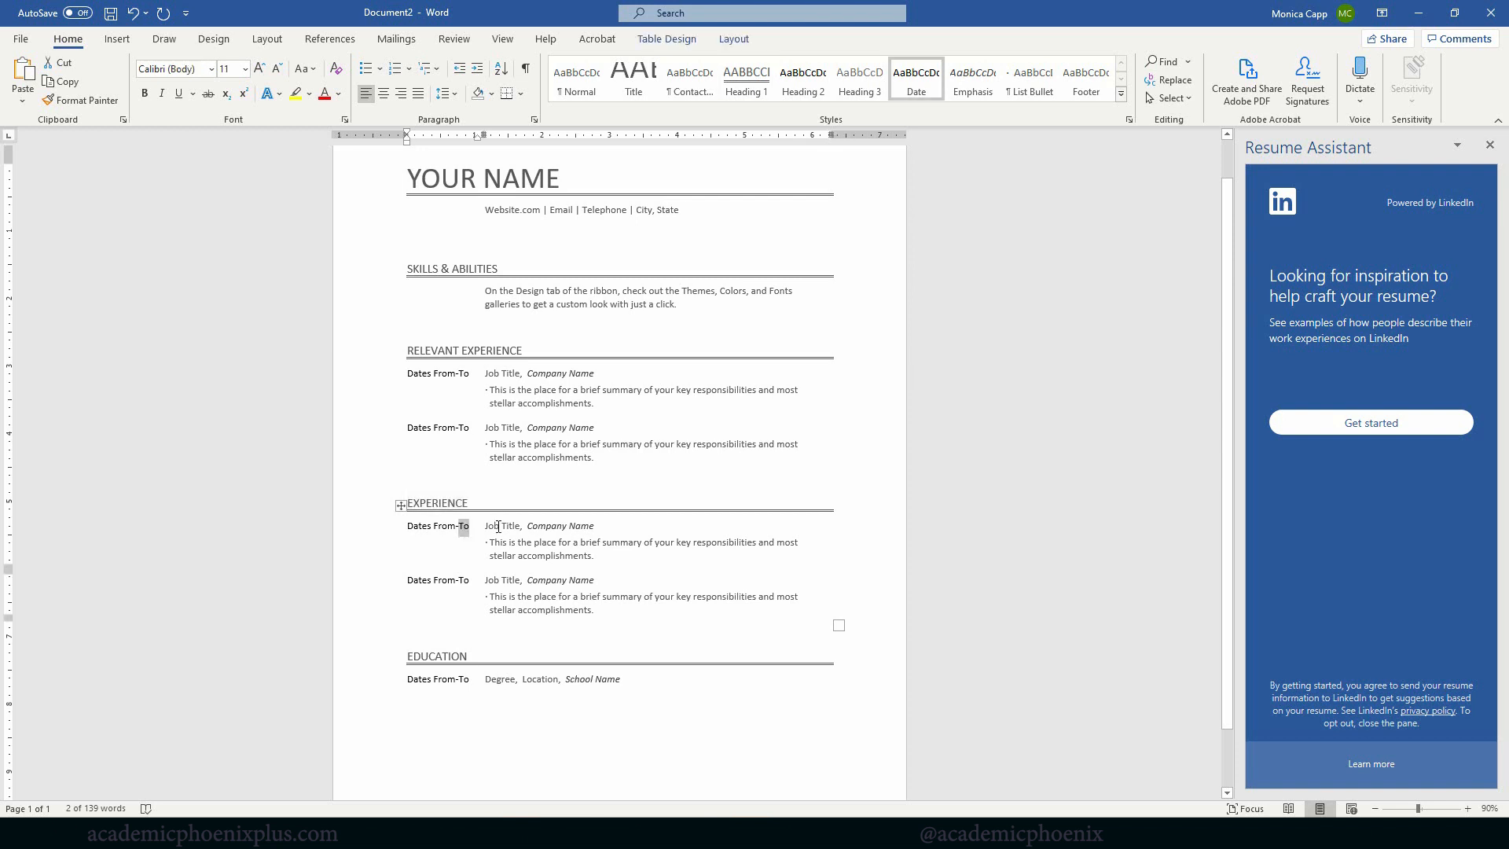
Replace the company name in the first entry under EXPERIENCE with "Toys R Us".
{"action": "left_click", "coordinate": [499, 527]}
{"action": "key", "text": "Right"}
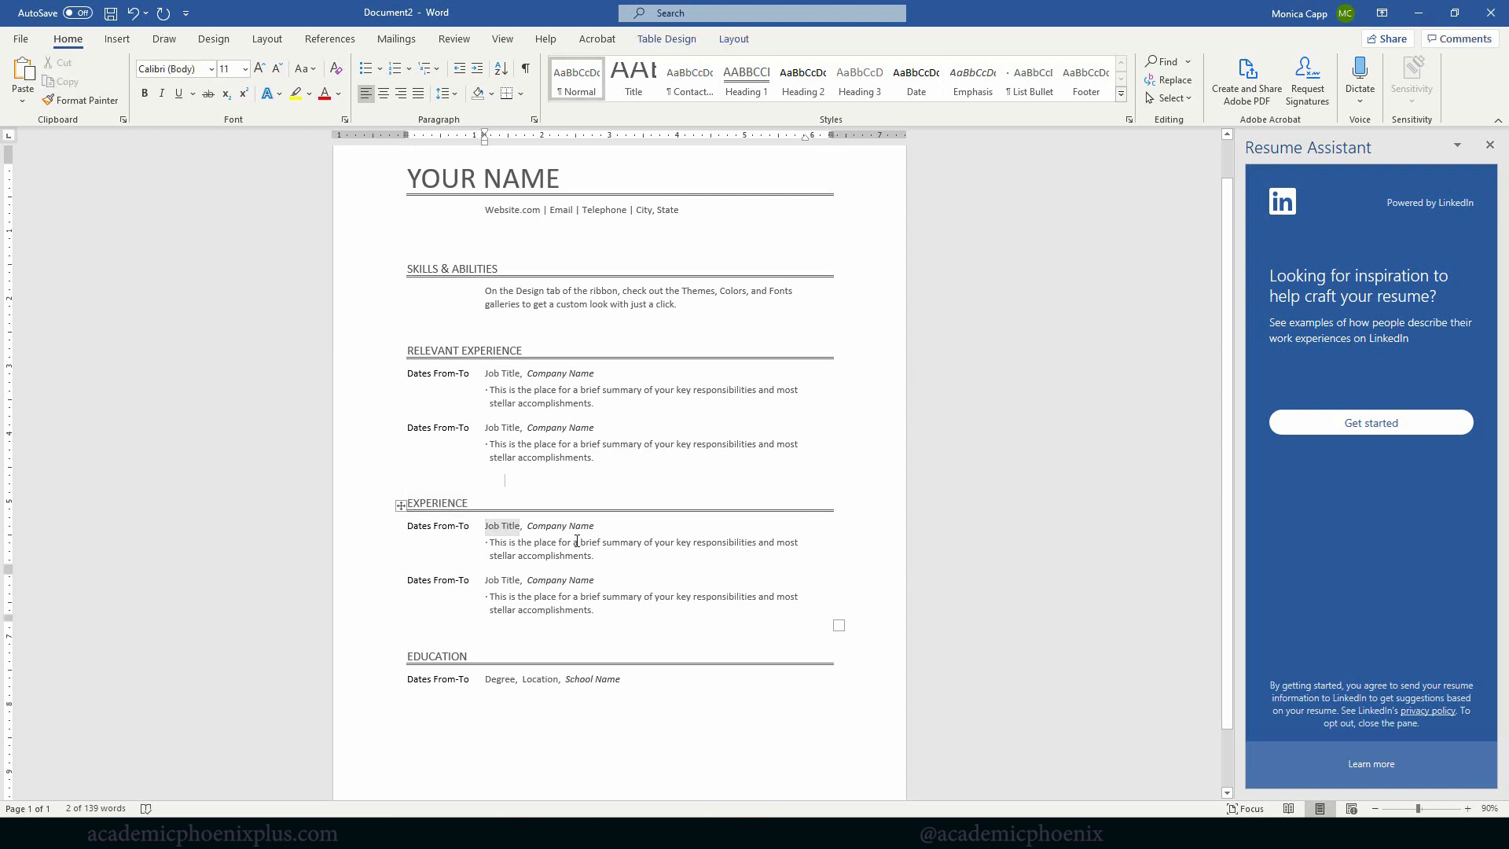
{"action": "key", "text": "Right"}
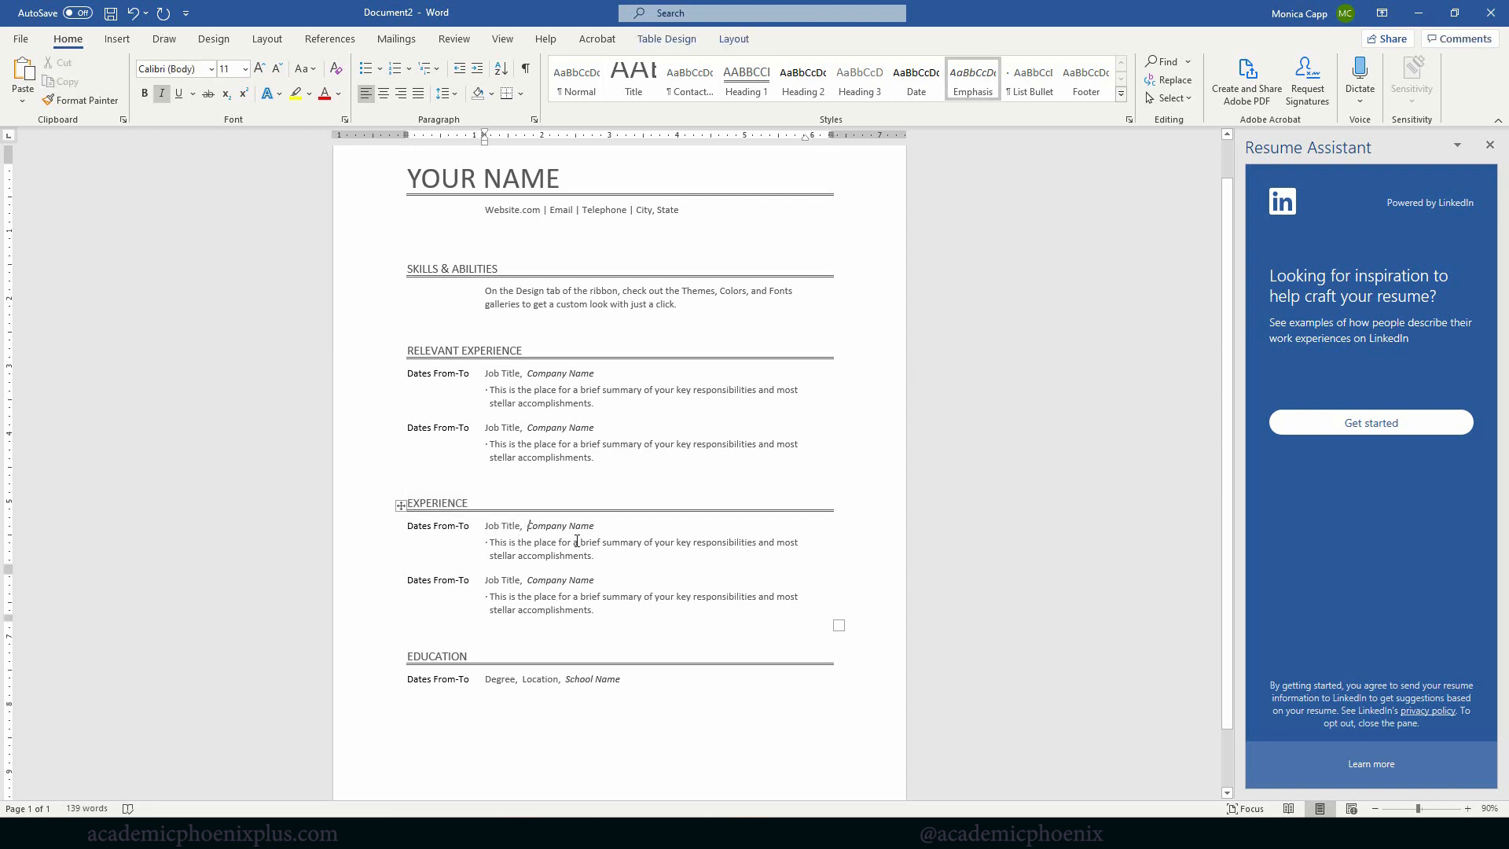
{"action": "type", "text": "Toy"}
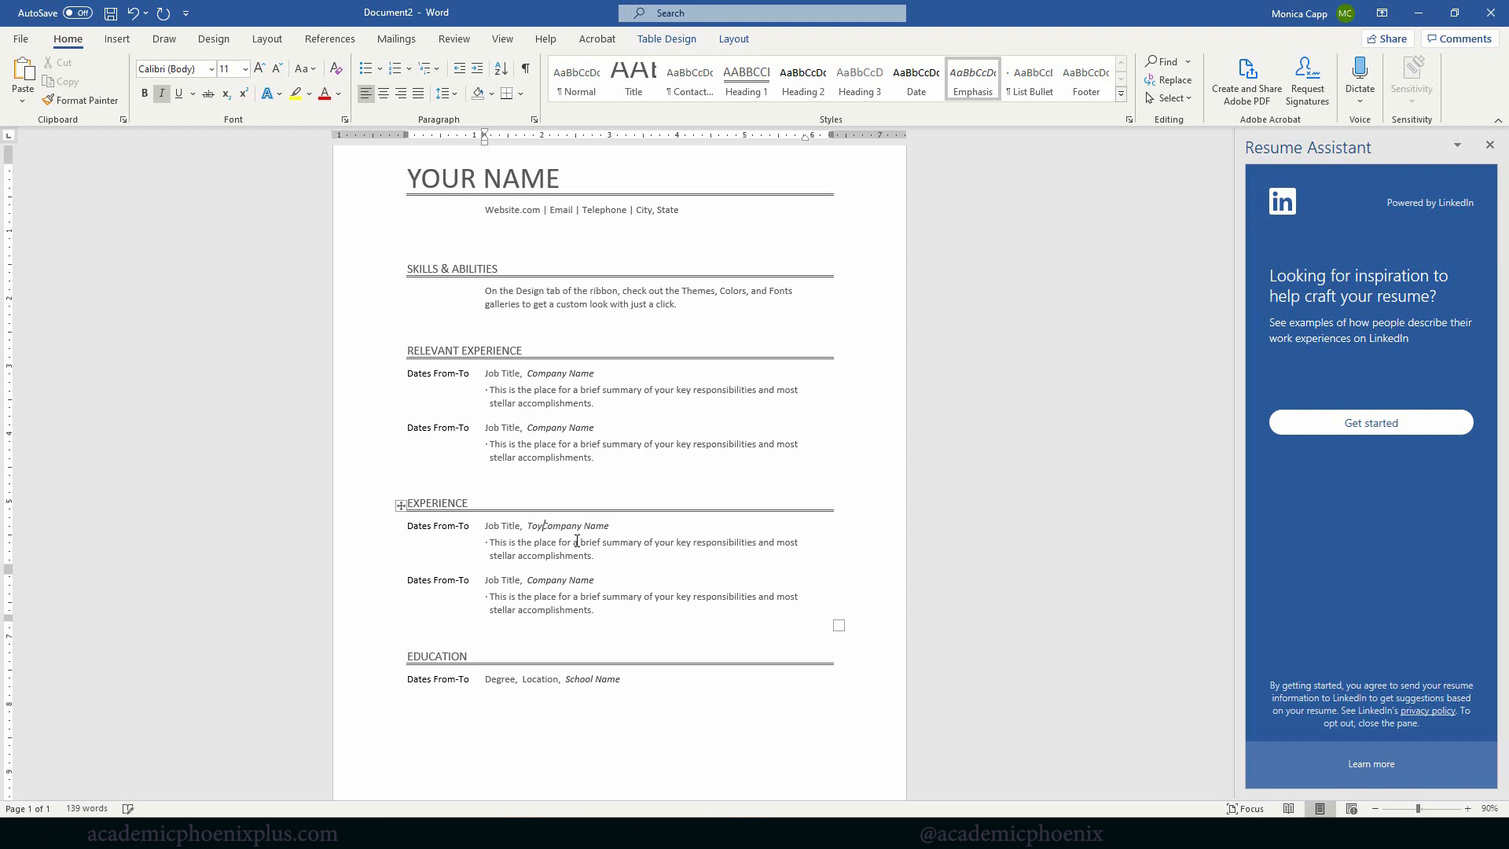
{"action": "type", "text": "s R Us"}
{"action": "key", "text": "shift+End"}
{"action": "key", "text": "Delete"}
Replace the job title in the Toys R Us entry with "Geofreey the Giraffe".
{"action": "key", "text": "ctrl+Left"}
{"action": "key", "text": "ctrl+Left"}
{"action": "key", "text": "ctrl+Left"}
{"action": "key", "text": "ctrl+Left"}
{"action": "key", "text": "ctrl+Left"}
{"action": "key", "text": "ctrl+Left"}
{"action": "key", "text": "ctrl+shift+Right"}
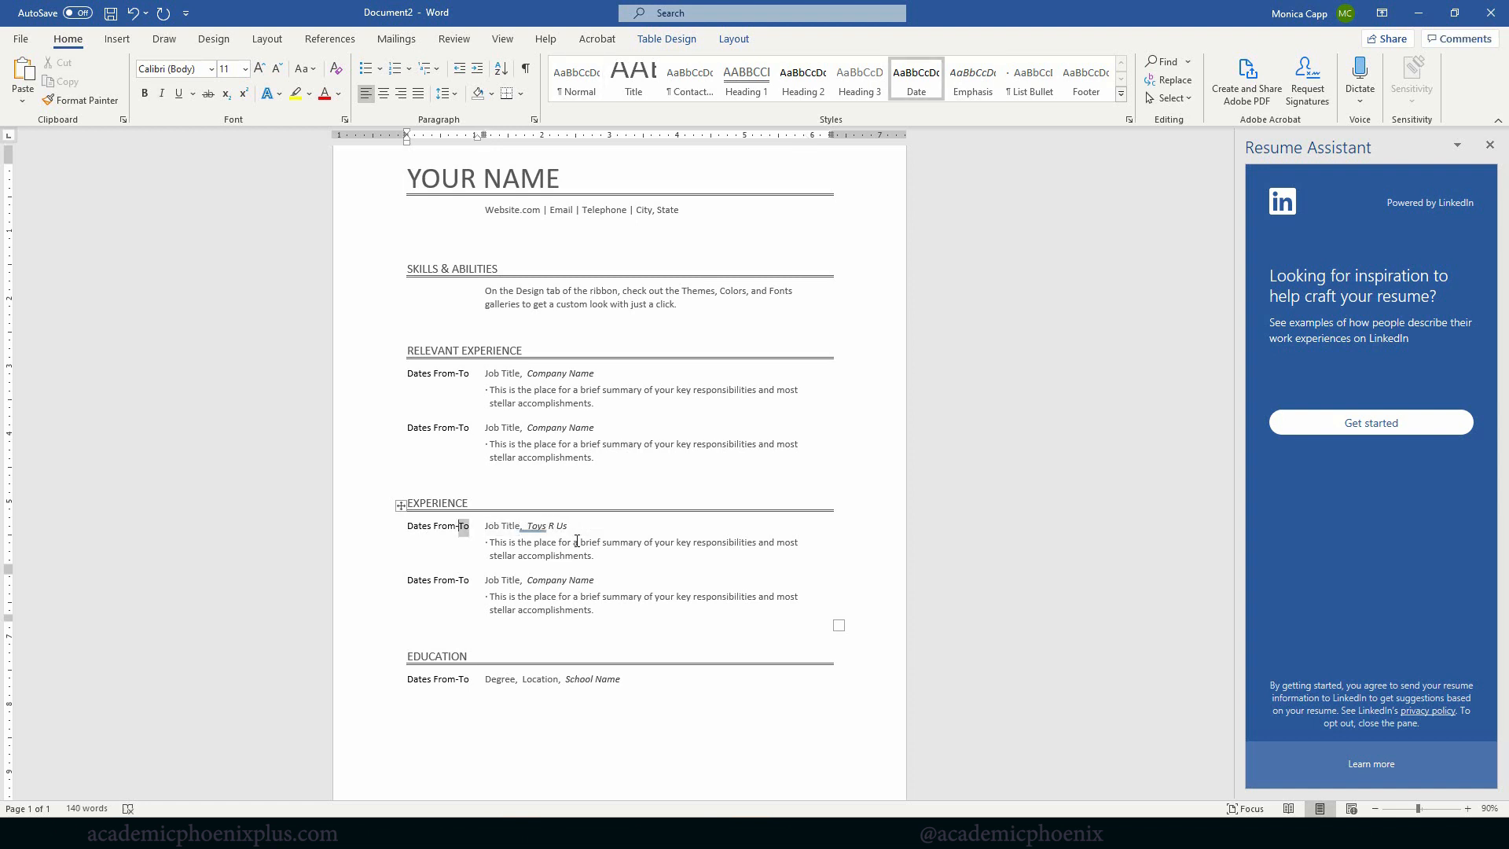
{"action": "key", "text": "Right"}
{"action": "key", "text": "Right"}
{"action": "key", "text": "ctrl+shift+Right"}
{"action": "key", "text": "ctrl+shift+Right"}
{"action": "type", "text": "Geofreey the G"}
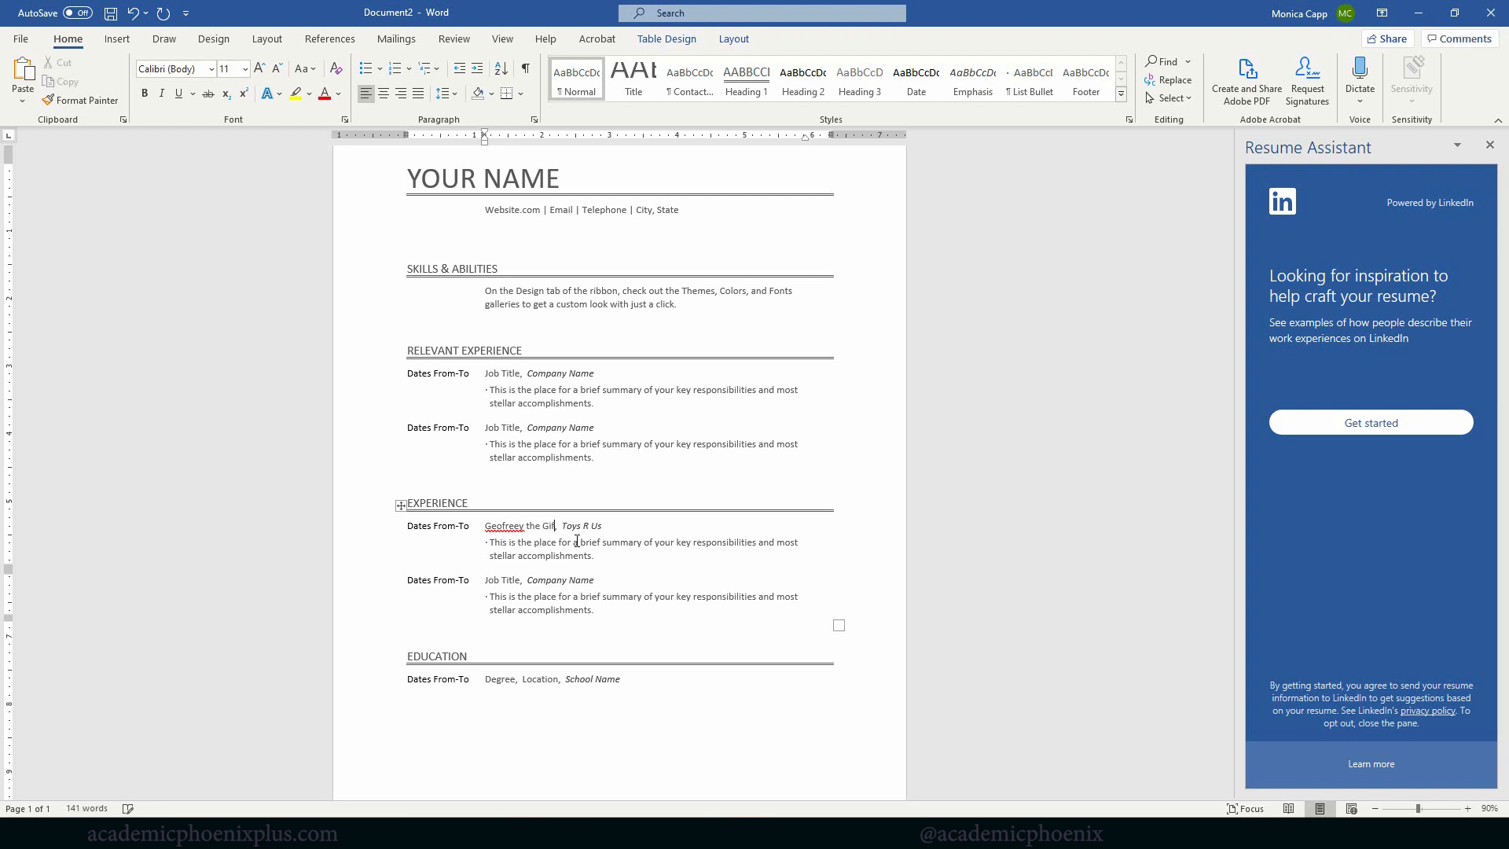
{"action": "type", "text": "iraffe"}
Correct the misspelled first word of the job title to "Geoffrey" and remove the extra space before "Toys R Us".
{"action": "left_click", "coordinate": [552, 542]}
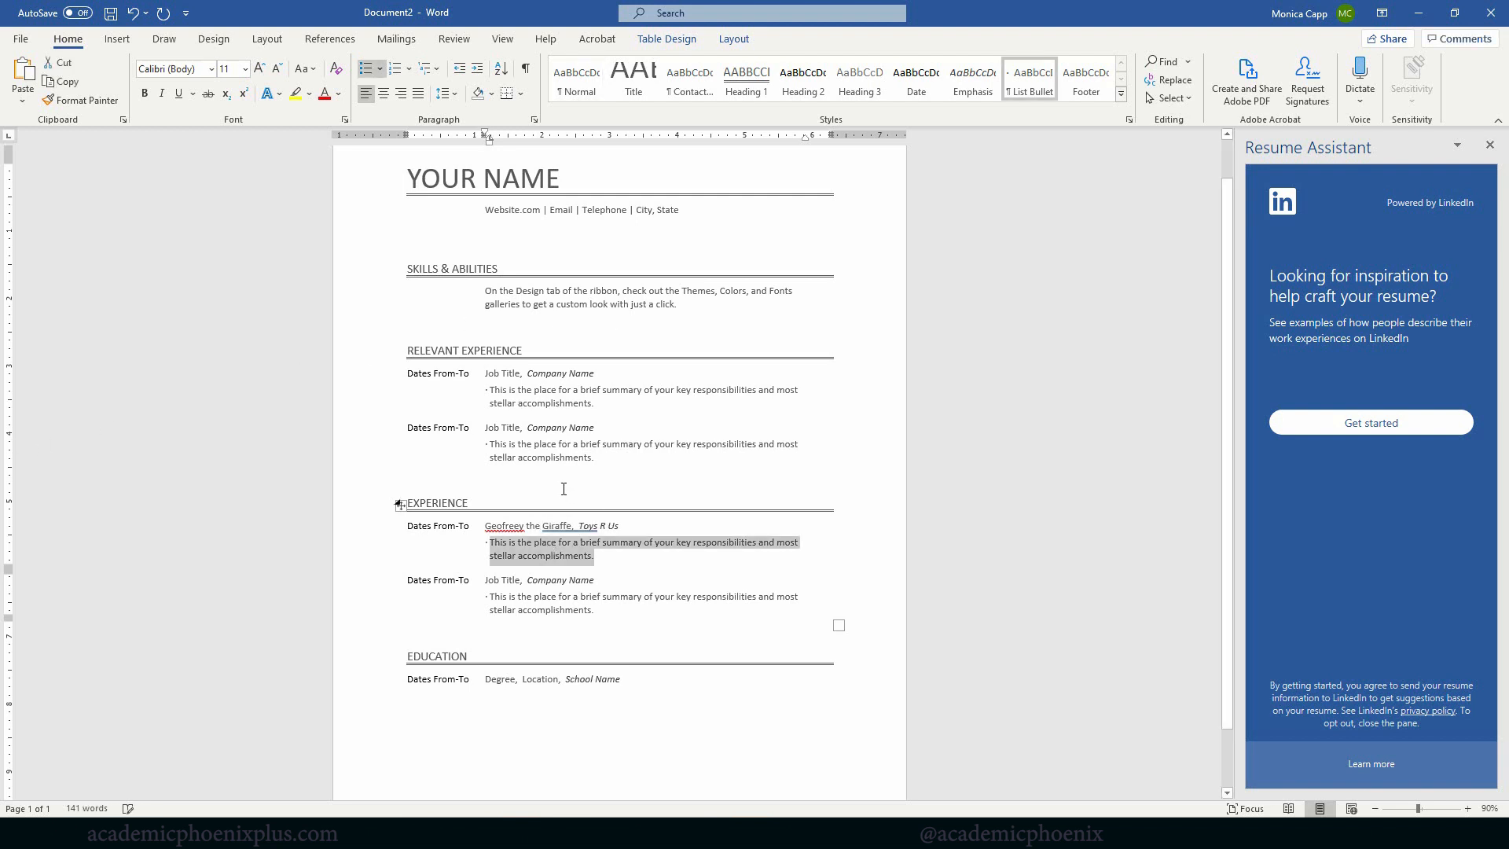
{"action": "right_click", "coordinate": [518, 533]}
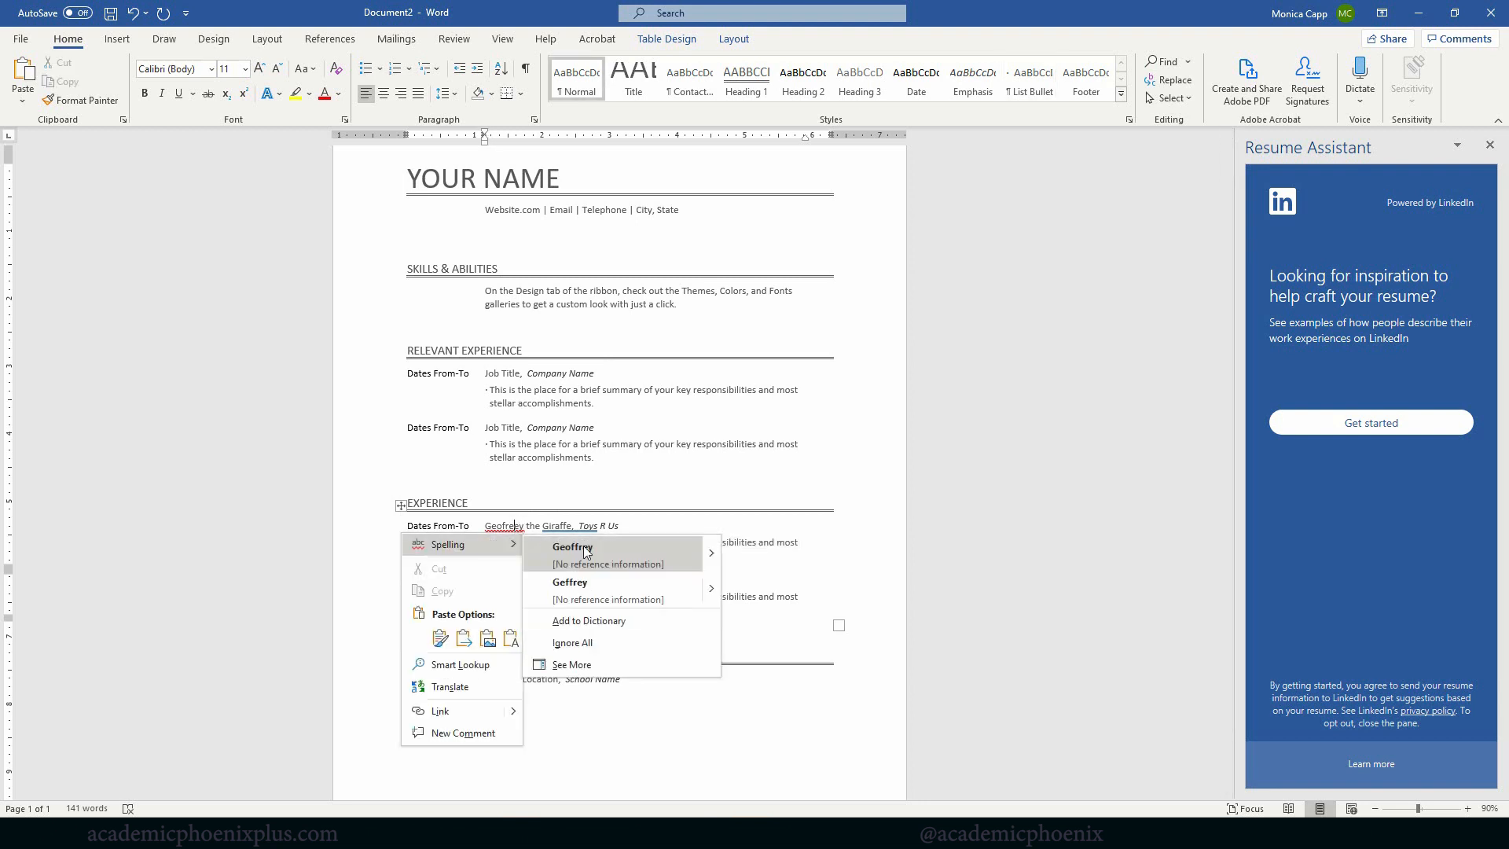
{"action": "left_click", "coordinate": [629, 548]}
{"action": "left_click", "coordinate": [589, 526]}
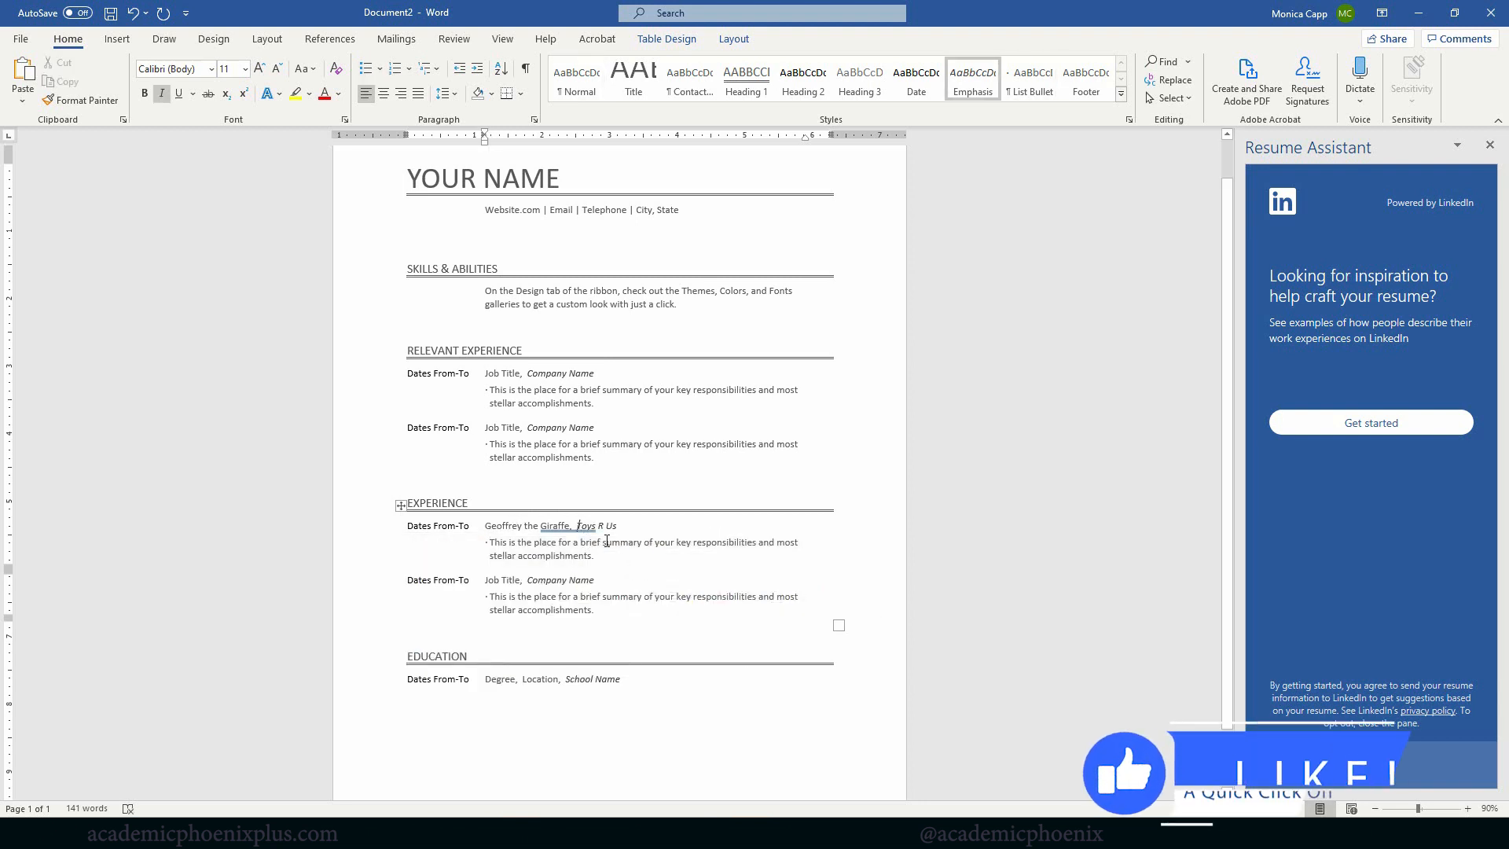
{"action": "key", "text": "Left"}
{"action": "key", "text": "BackSpace"}
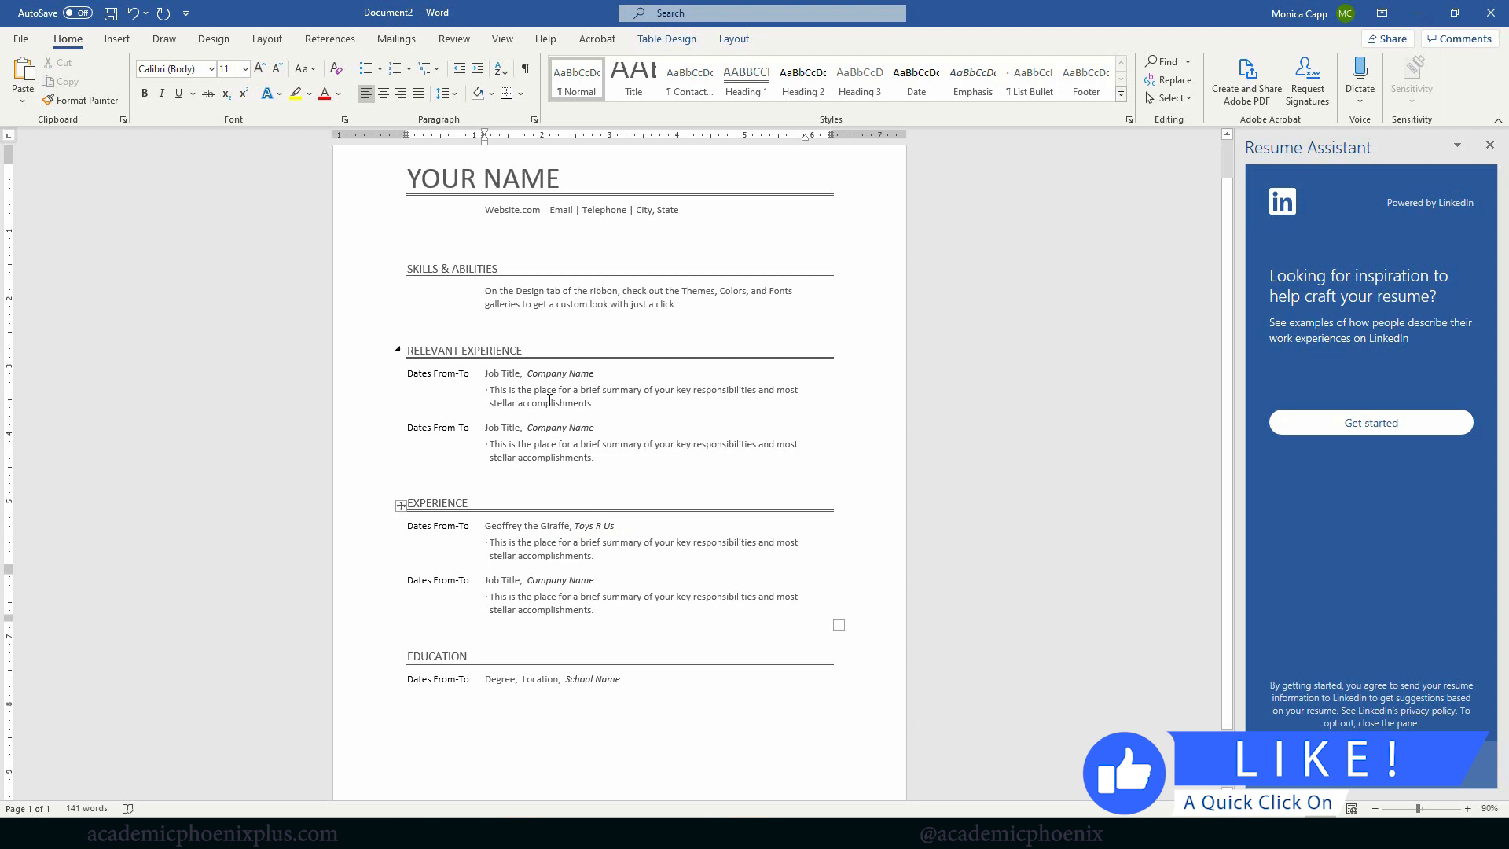
{"action": "left_click_drag", "start_coordinate": [590, 555], "coordinate": [488, 525]}
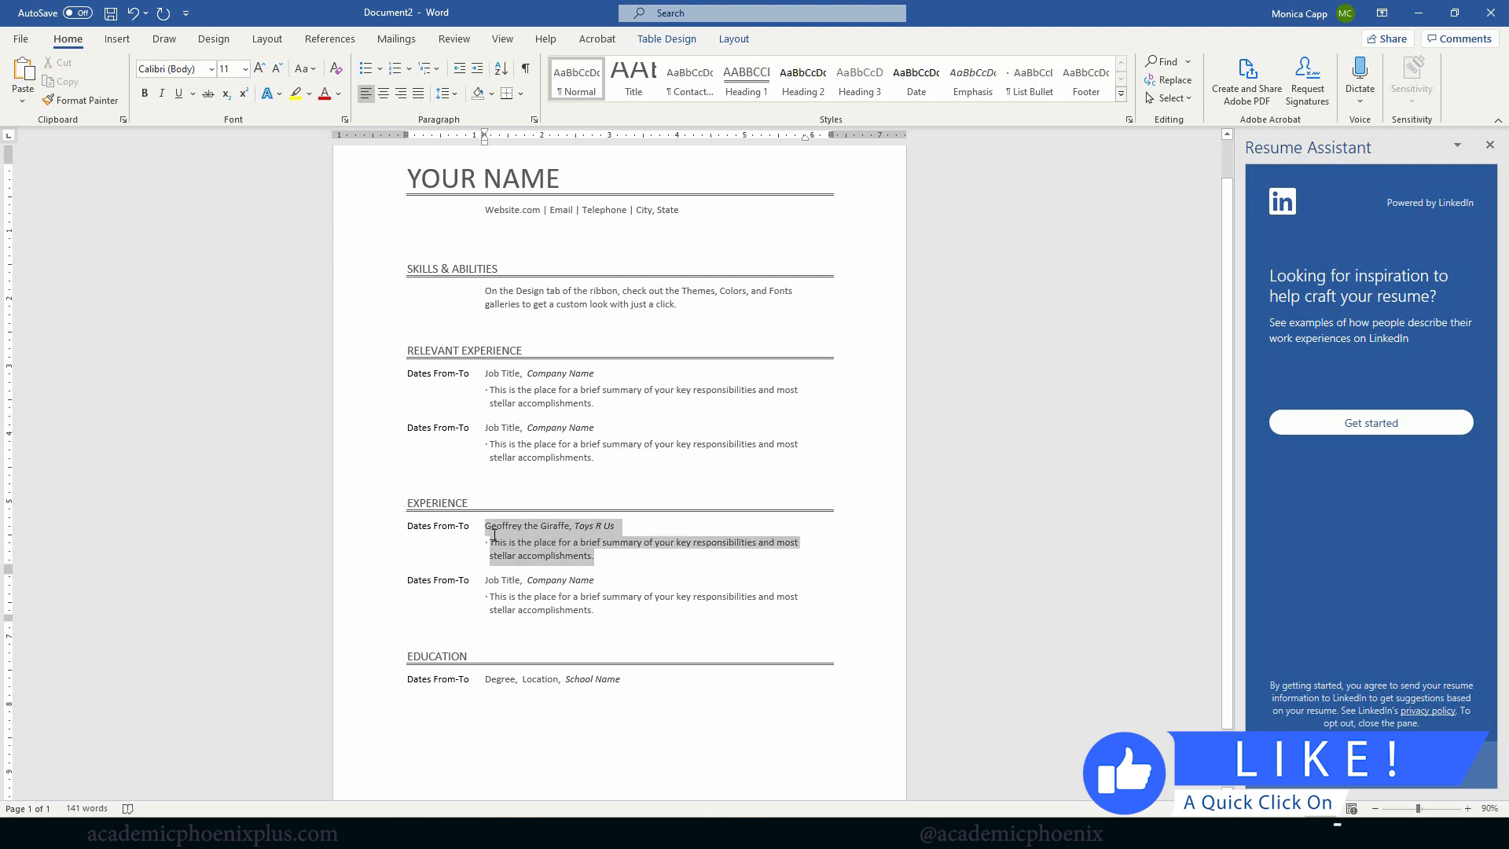
{"action": "left_click", "coordinate": [626, 530]}
{"action": "triple_click", "coordinate": [613, 559]}
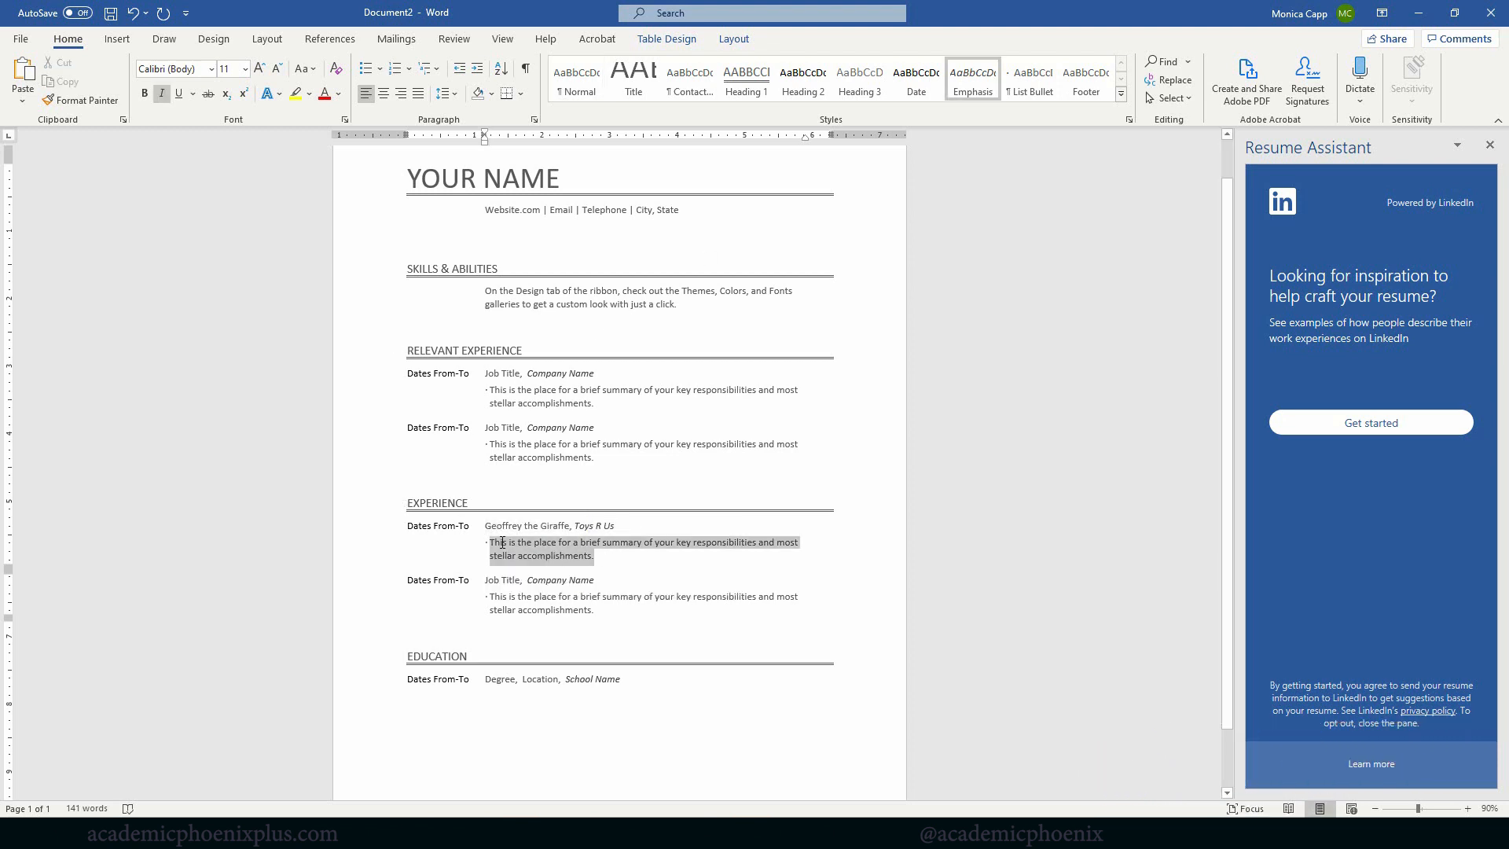
{"action": "double_click", "coordinate": [437, 504]}
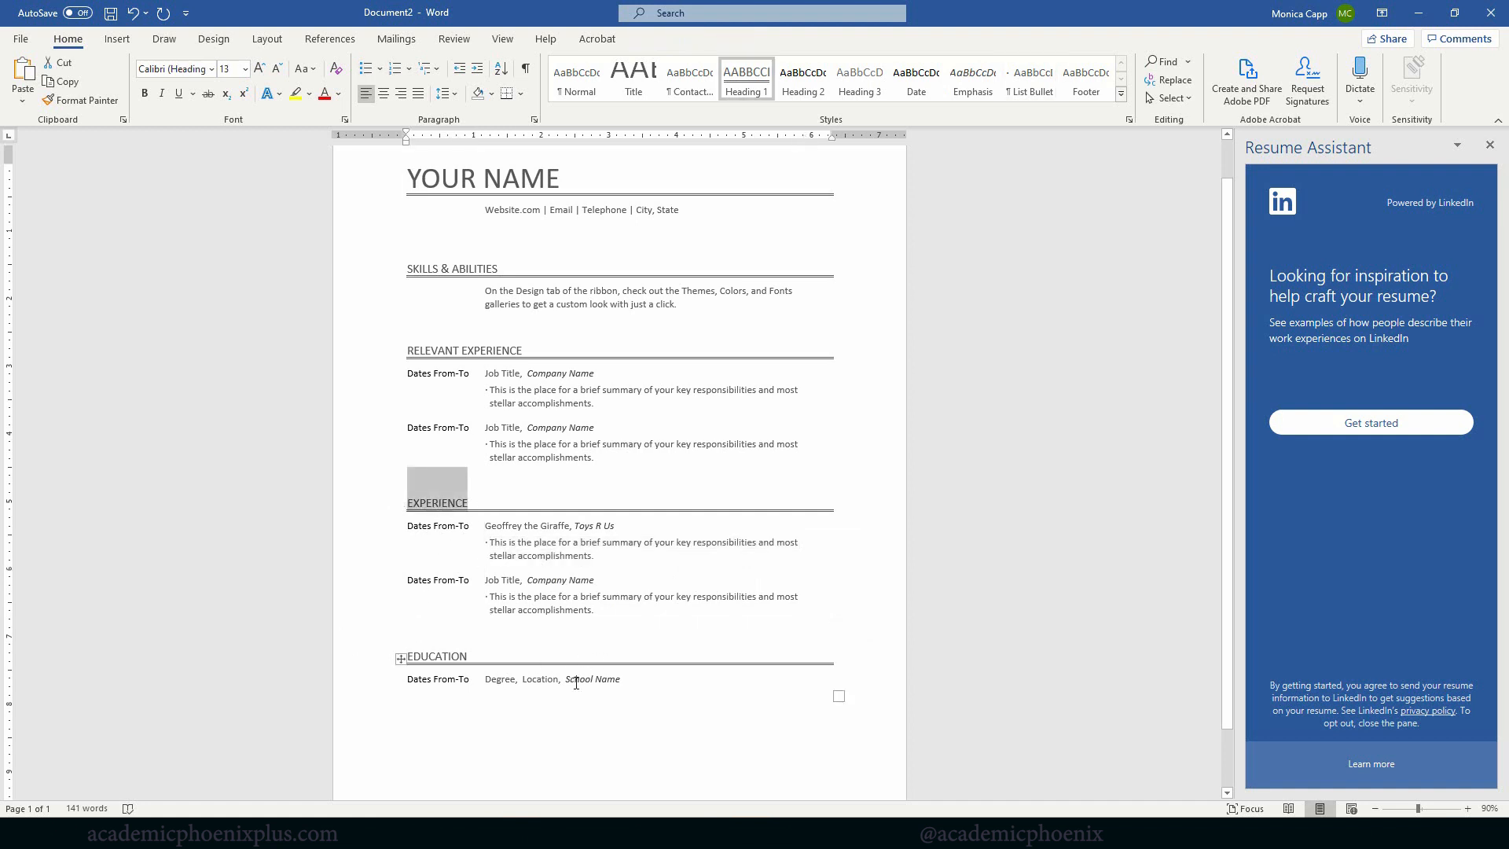
{"action": "scroll", "coordinate": [1219, 612], "scroll_direction": "down", "scroll_amount": 2}
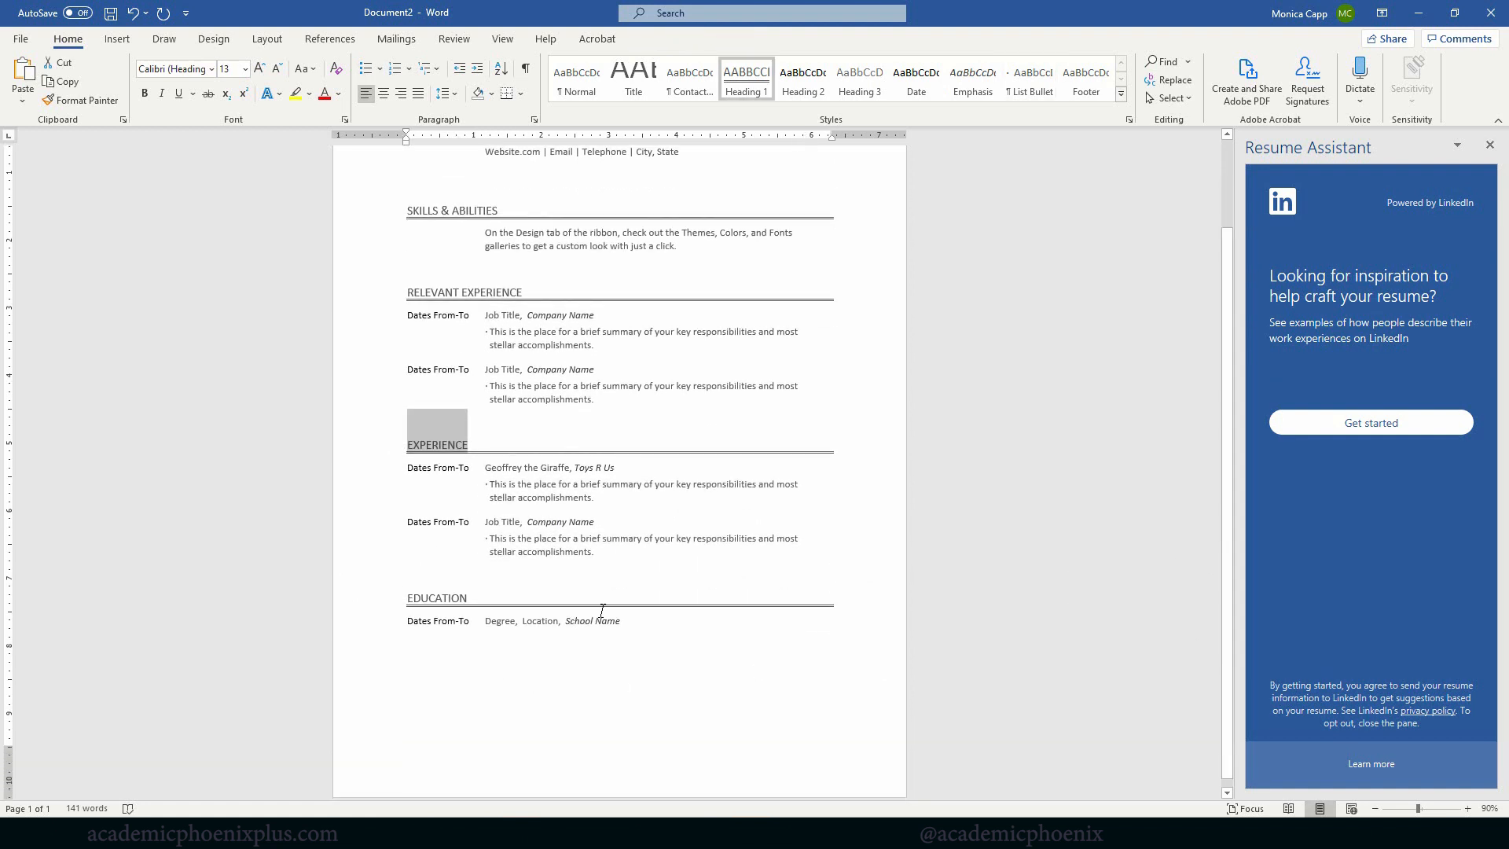
{"action": "triple_click", "coordinate": [631, 543]}
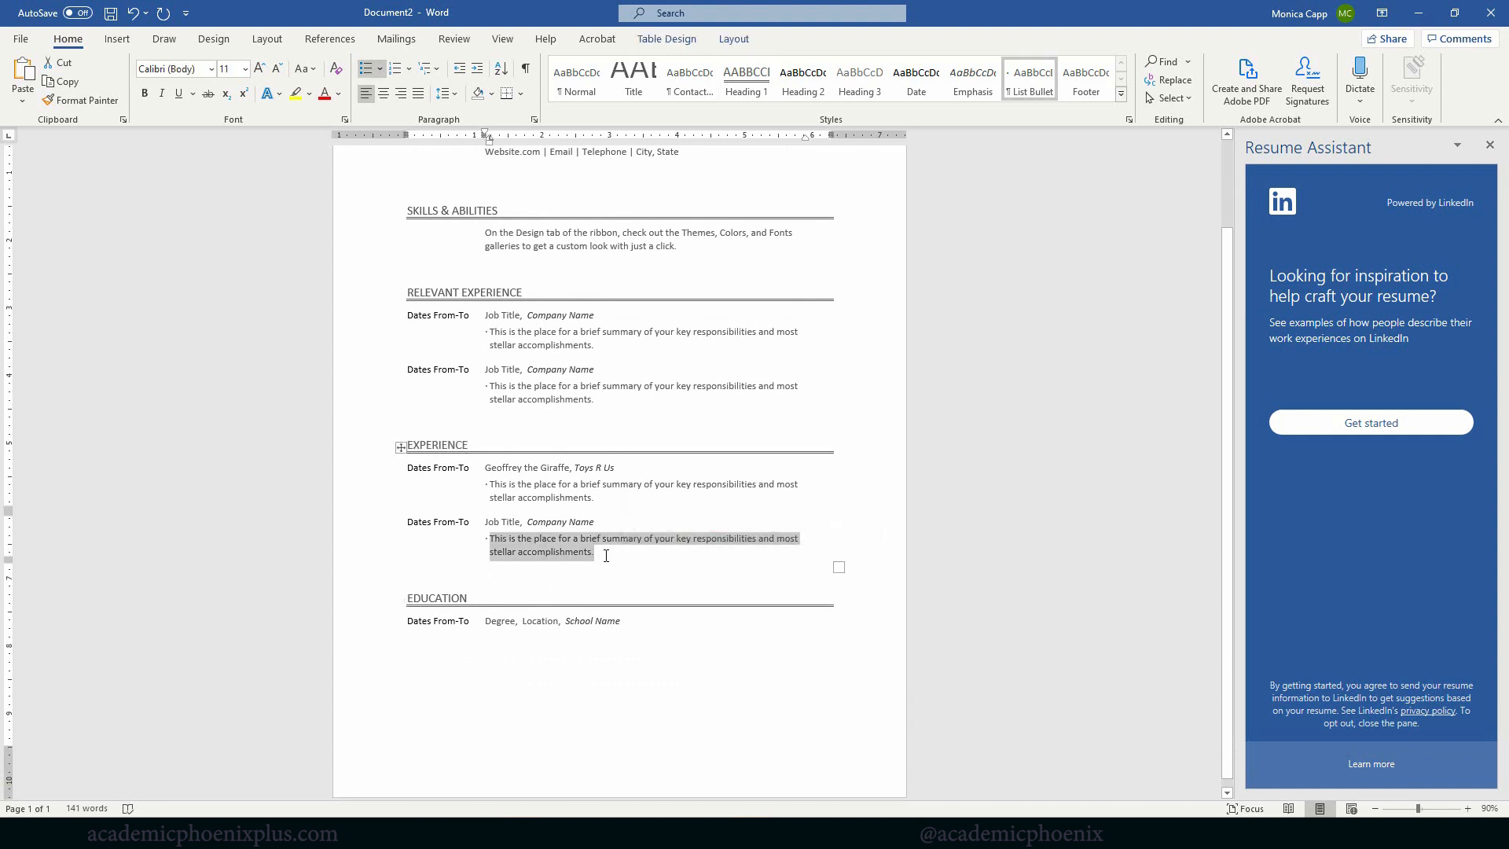
Paste the copied Experience section below Education and delete its second job entry.
{"action": "left_click", "coordinate": [515, 660]}
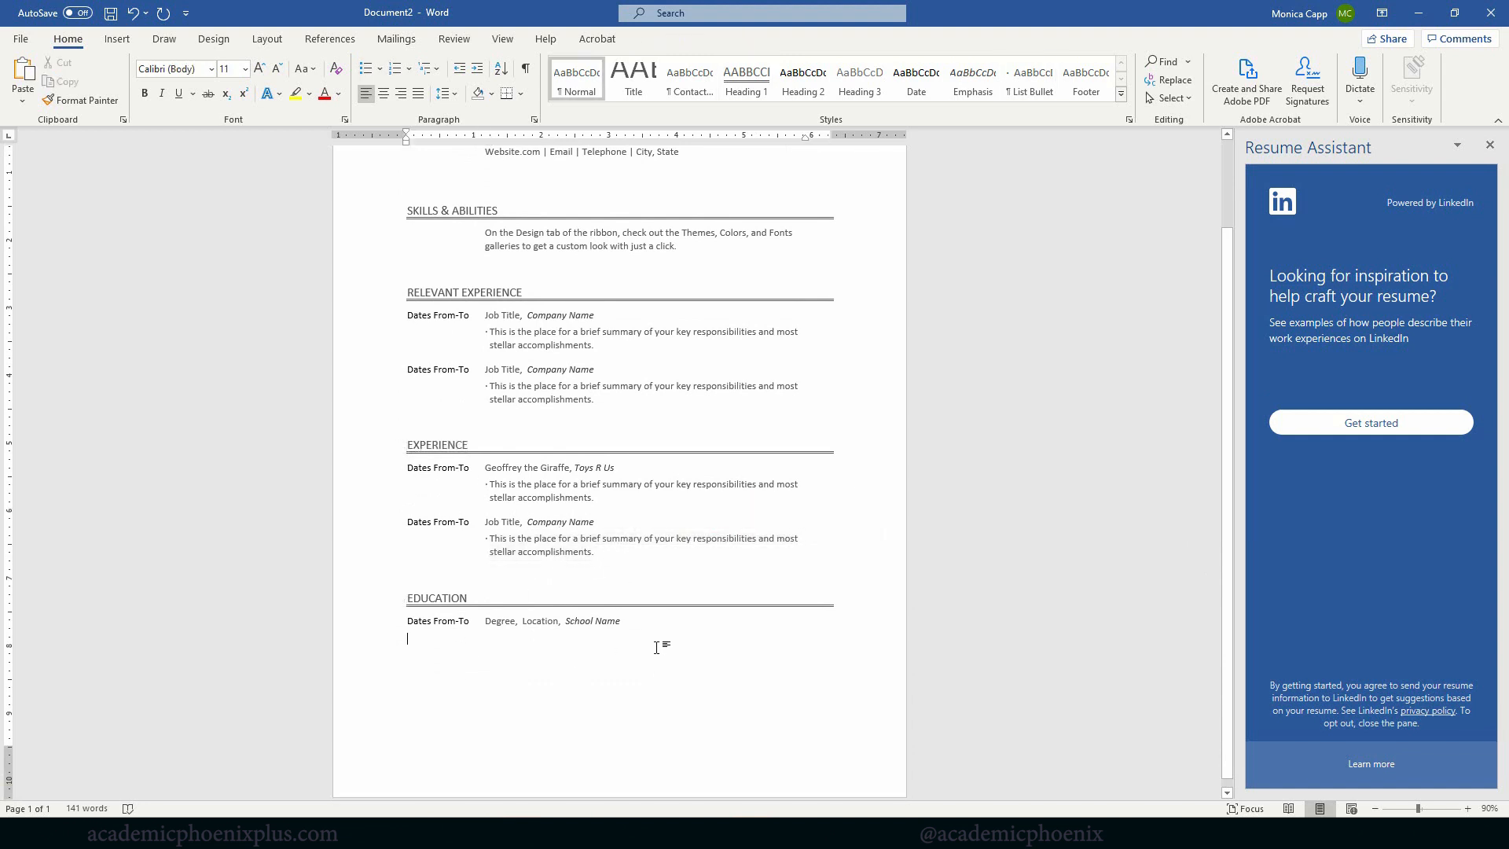
{"action": "key", "text": "ctrl+v"}
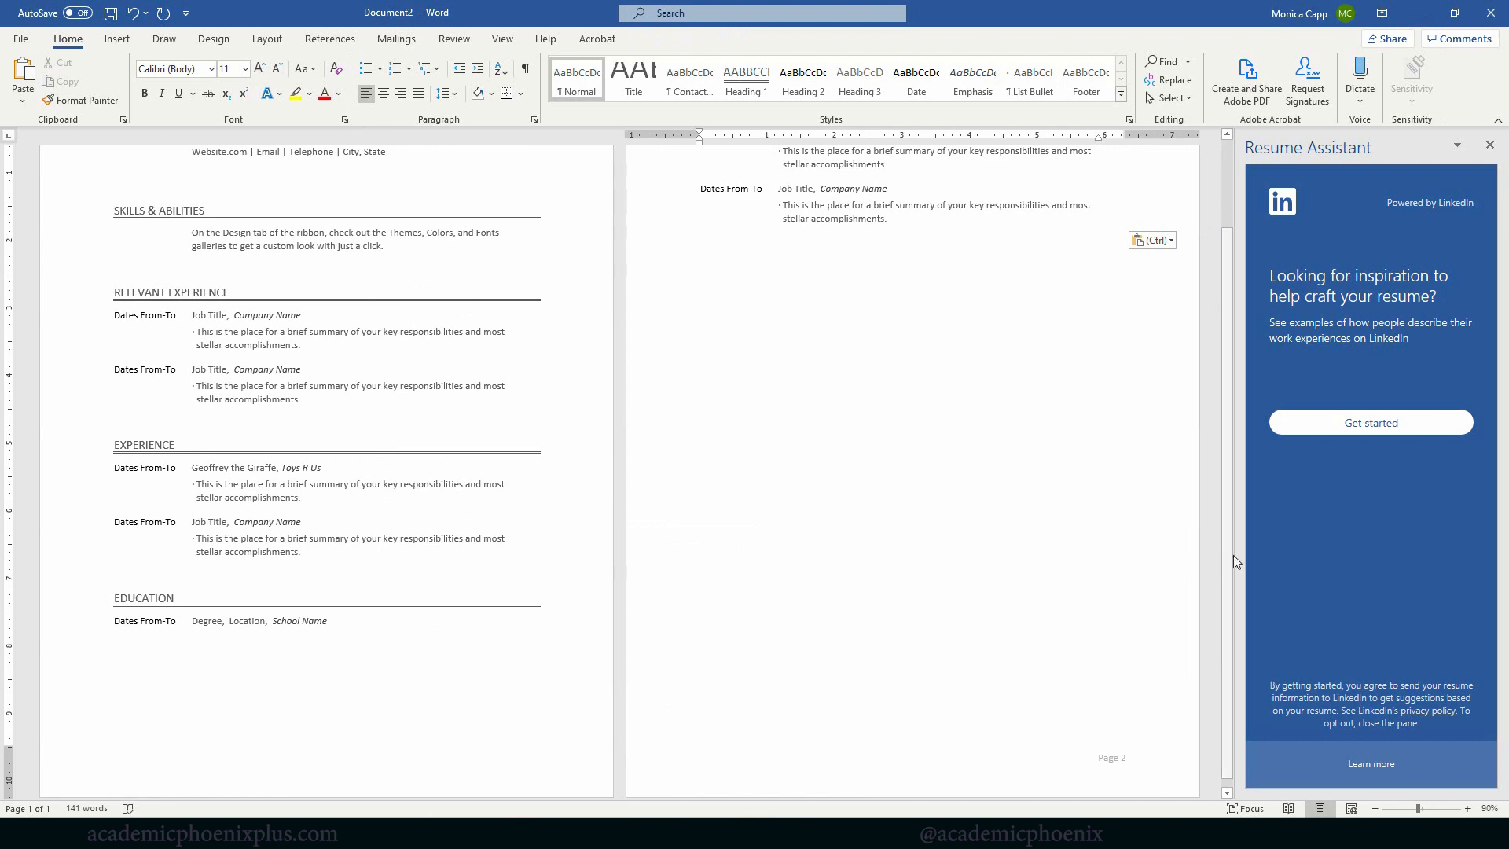
{"action": "left_click_drag", "start_coordinate": [1230, 555], "coordinate": [1228, 464]}
{"action": "left_click_drag", "start_coordinate": [904, 318], "coordinate": [700, 287]}
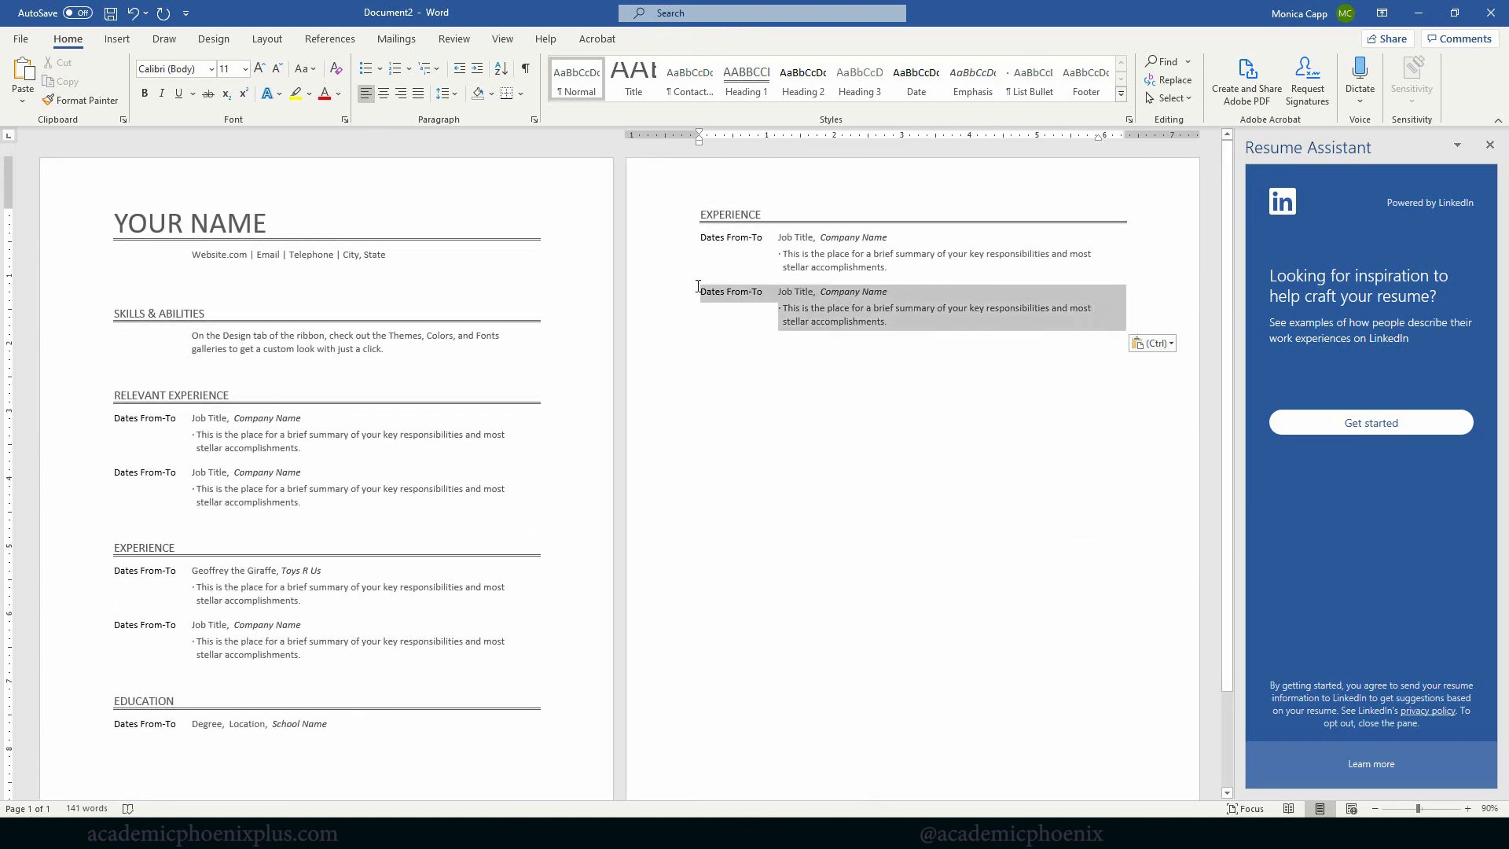
{"action": "key", "text": "BackSpace"}
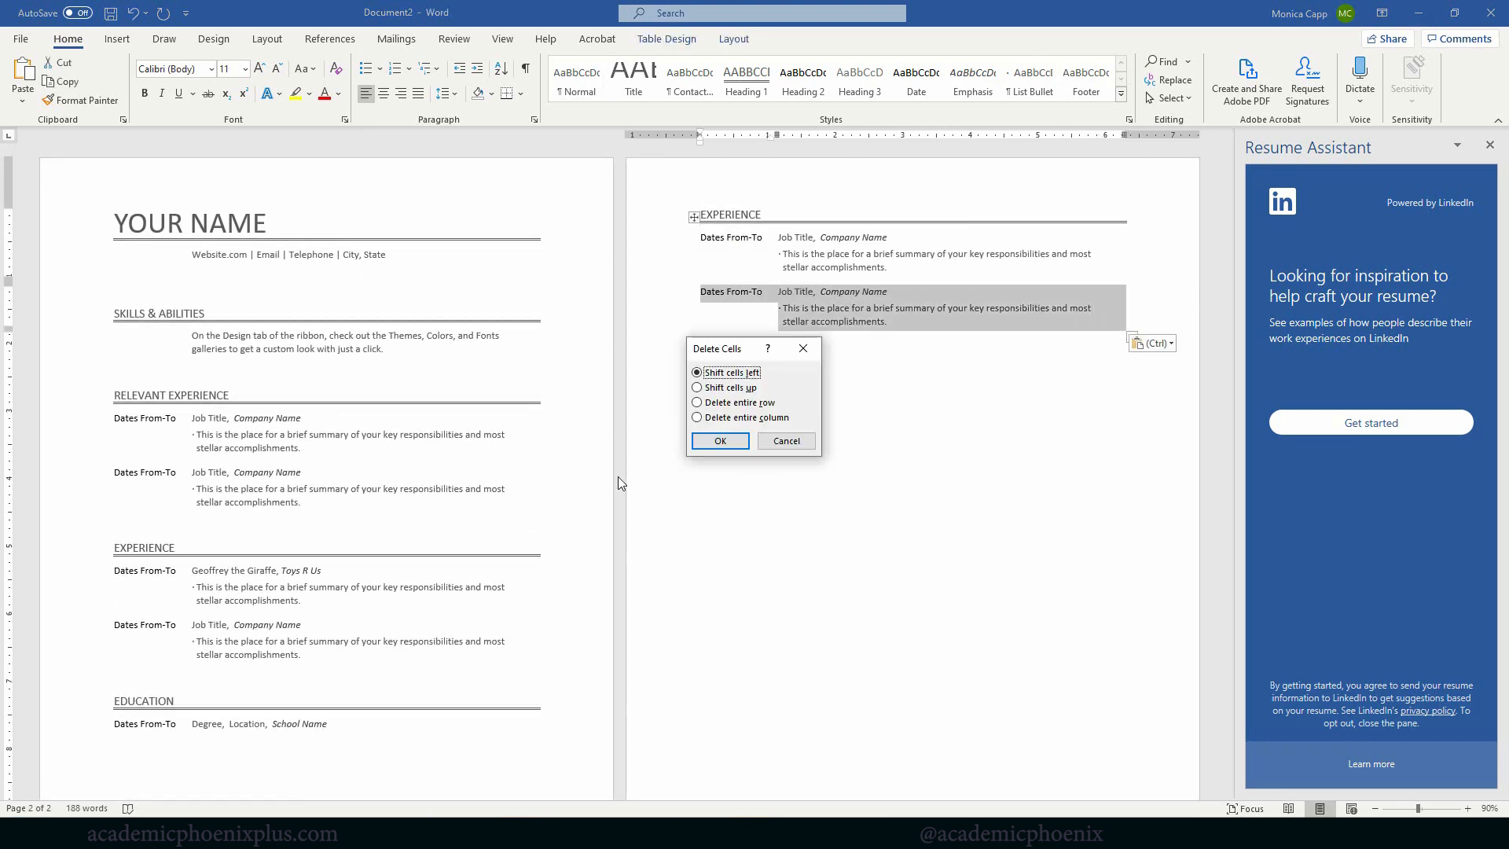
{"action": "left_click", "coordinate": [718, 441]}
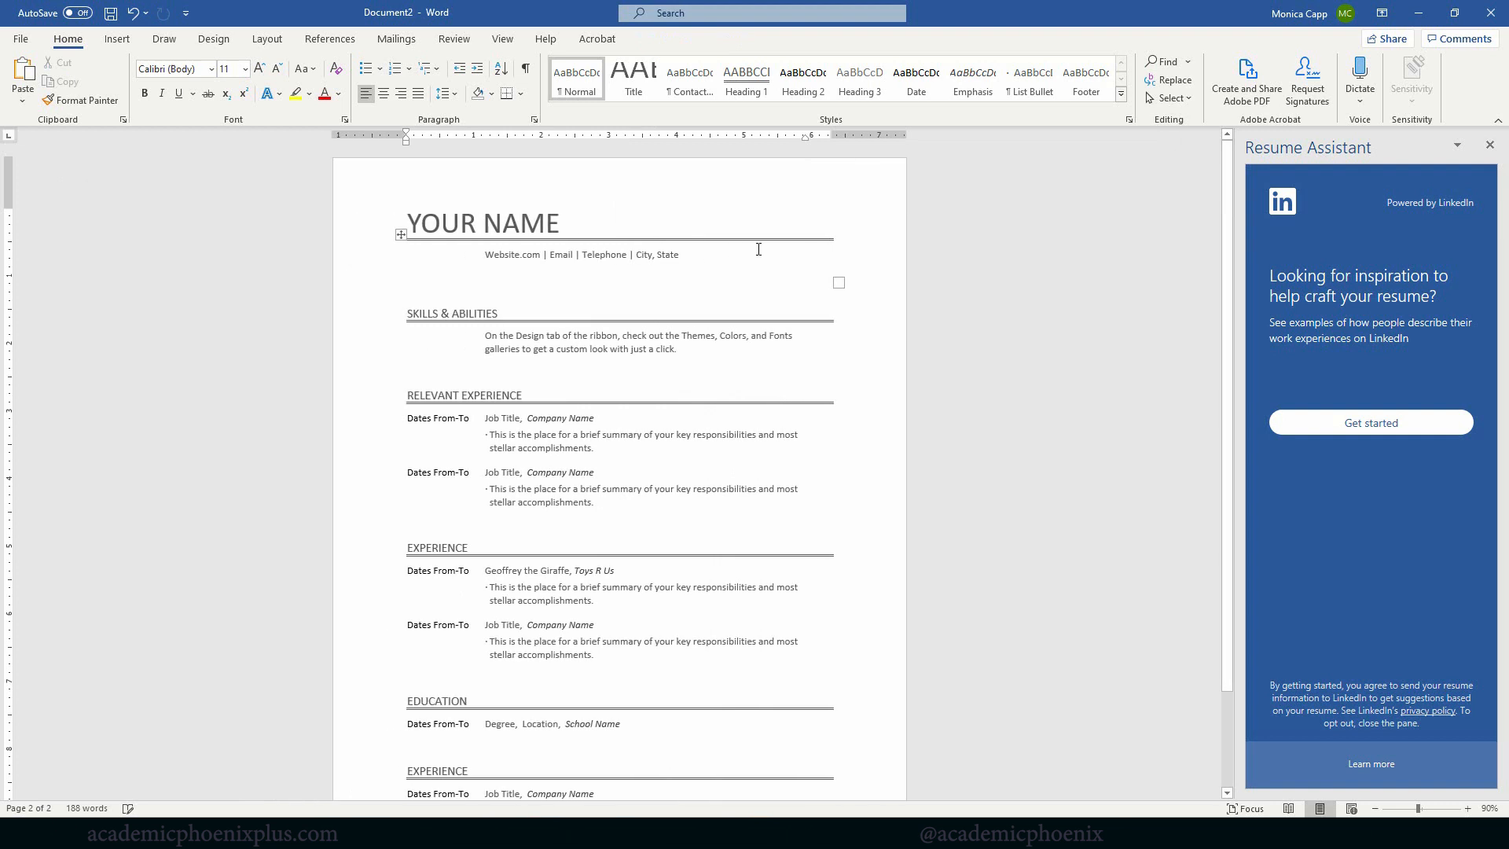
Rename the heading of the Experience section below Education to "VOLUNTEER".
{"action": "double_click", "coordinate": [429, 770]}
{"action": "type", "text": "VOLUNTEER"}
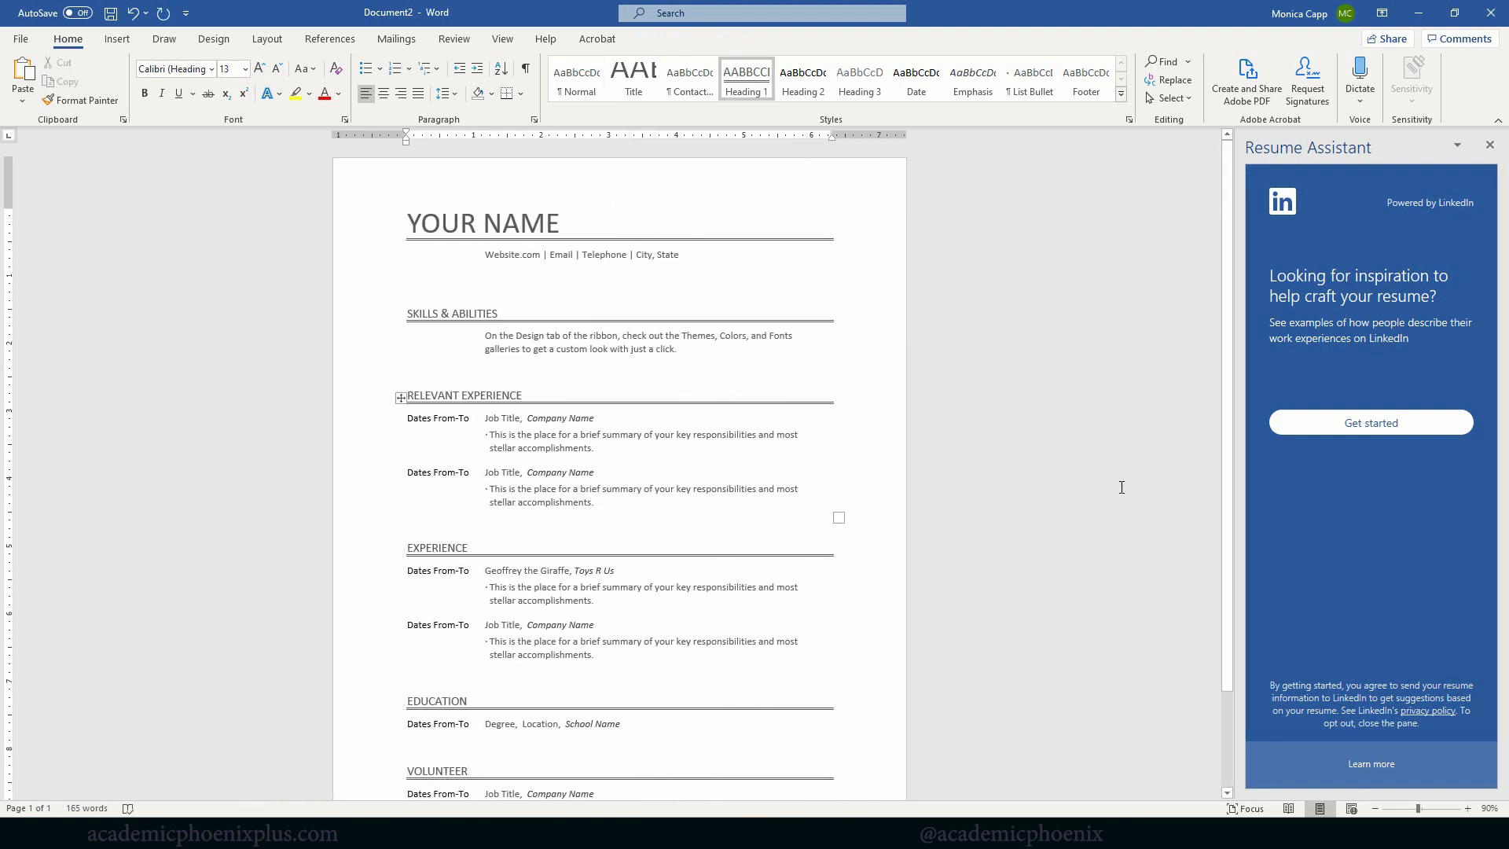
{"action": "scroll", "coordinate": [909, 602], "scroll_direction": "down", "scroll_amount": 1}
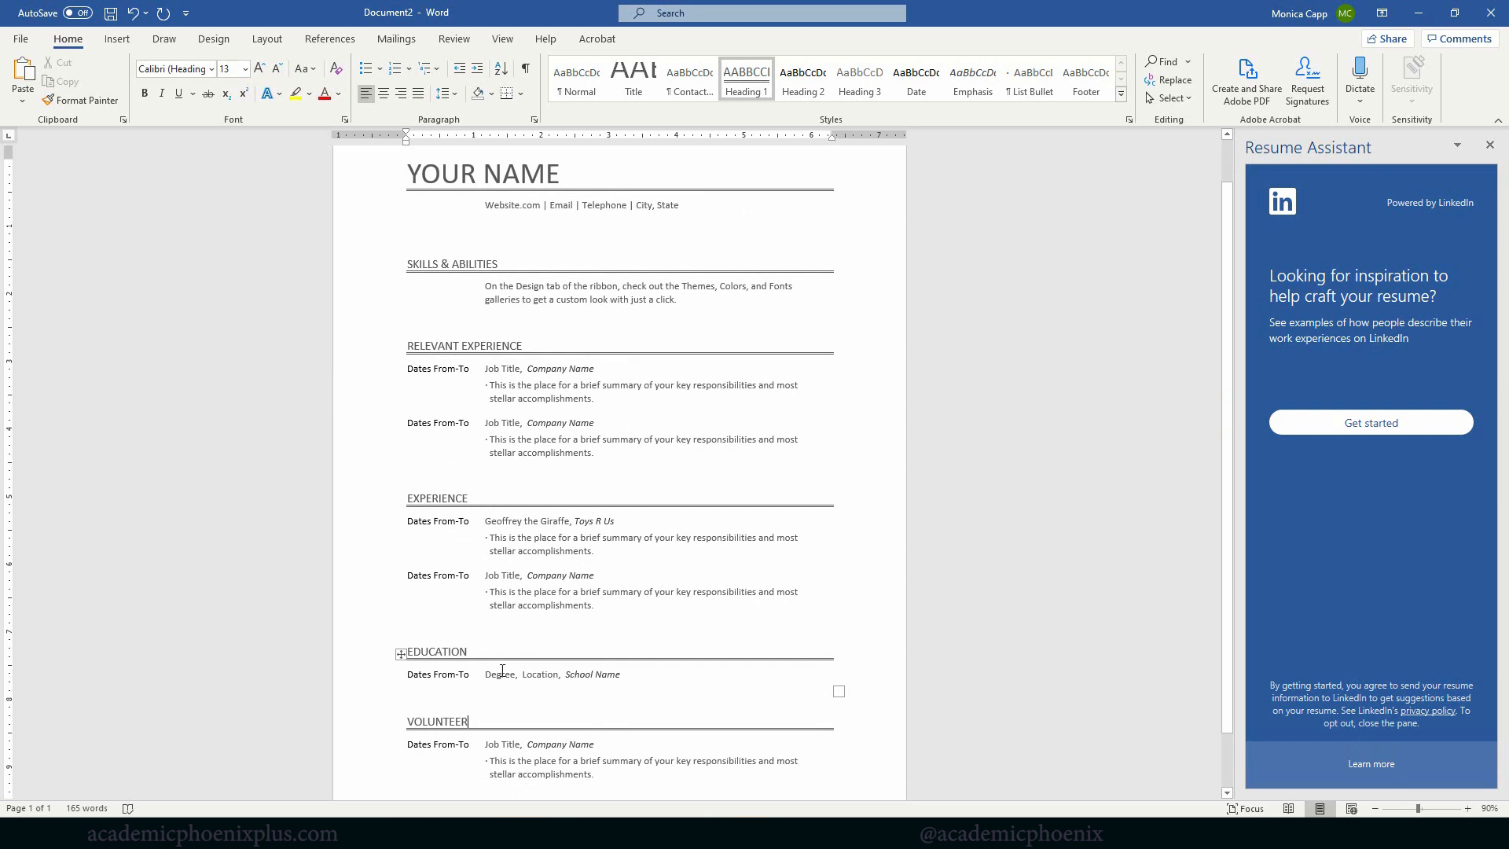
{"action": "left_click_drag", "start_coordinate": [625, 675], "coordinate": [432, 674]}
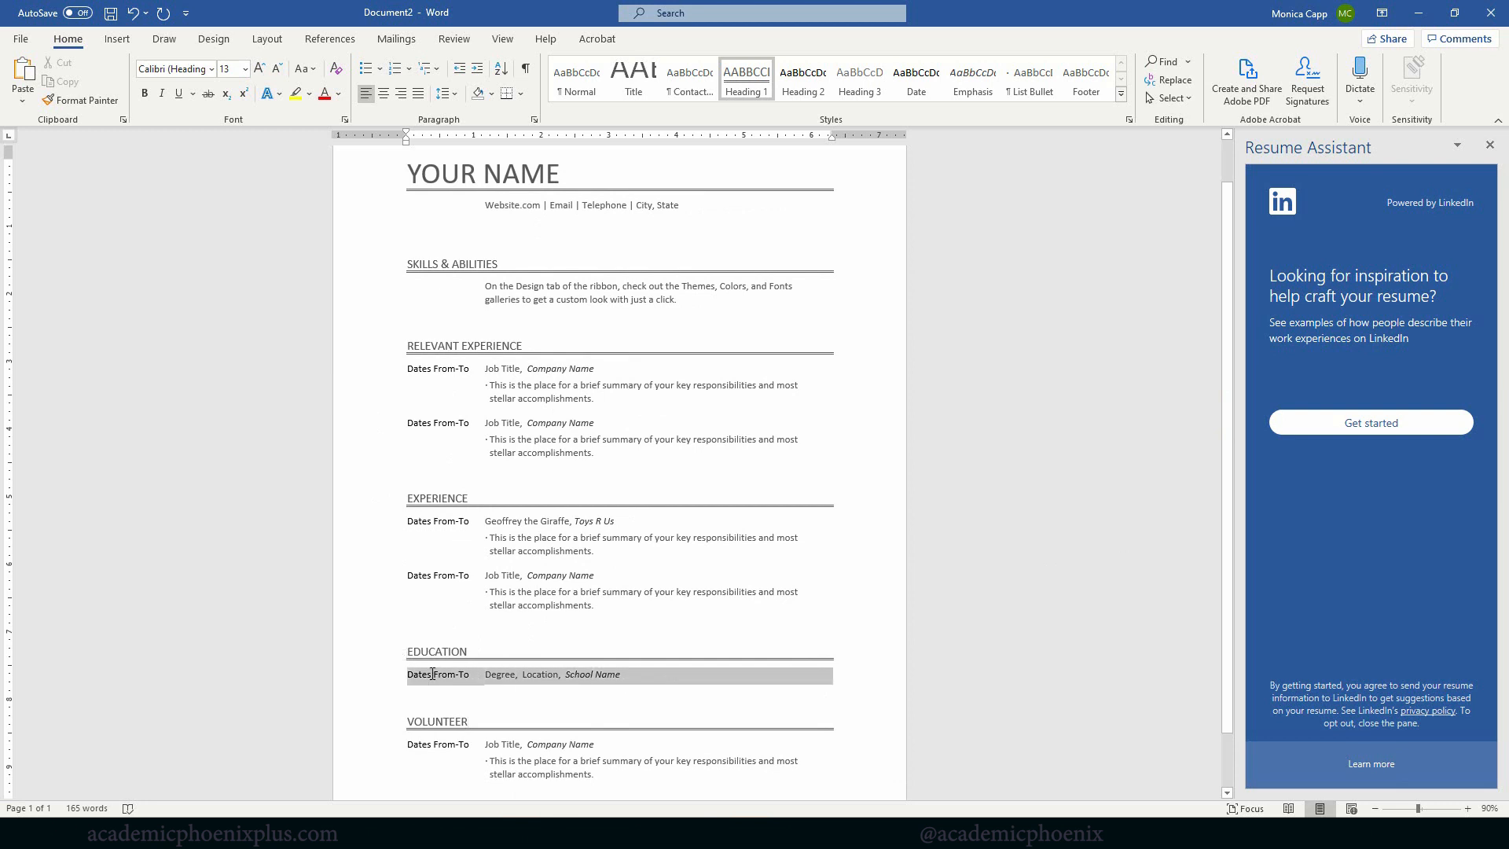
Replace the Skills & Abilities placeholder with "Software: Maya, Arnold, Subtance Painter/Designer" and "Adobe products" on a second line.
{"action": "triple_click", "coordinate": [688, 304]}
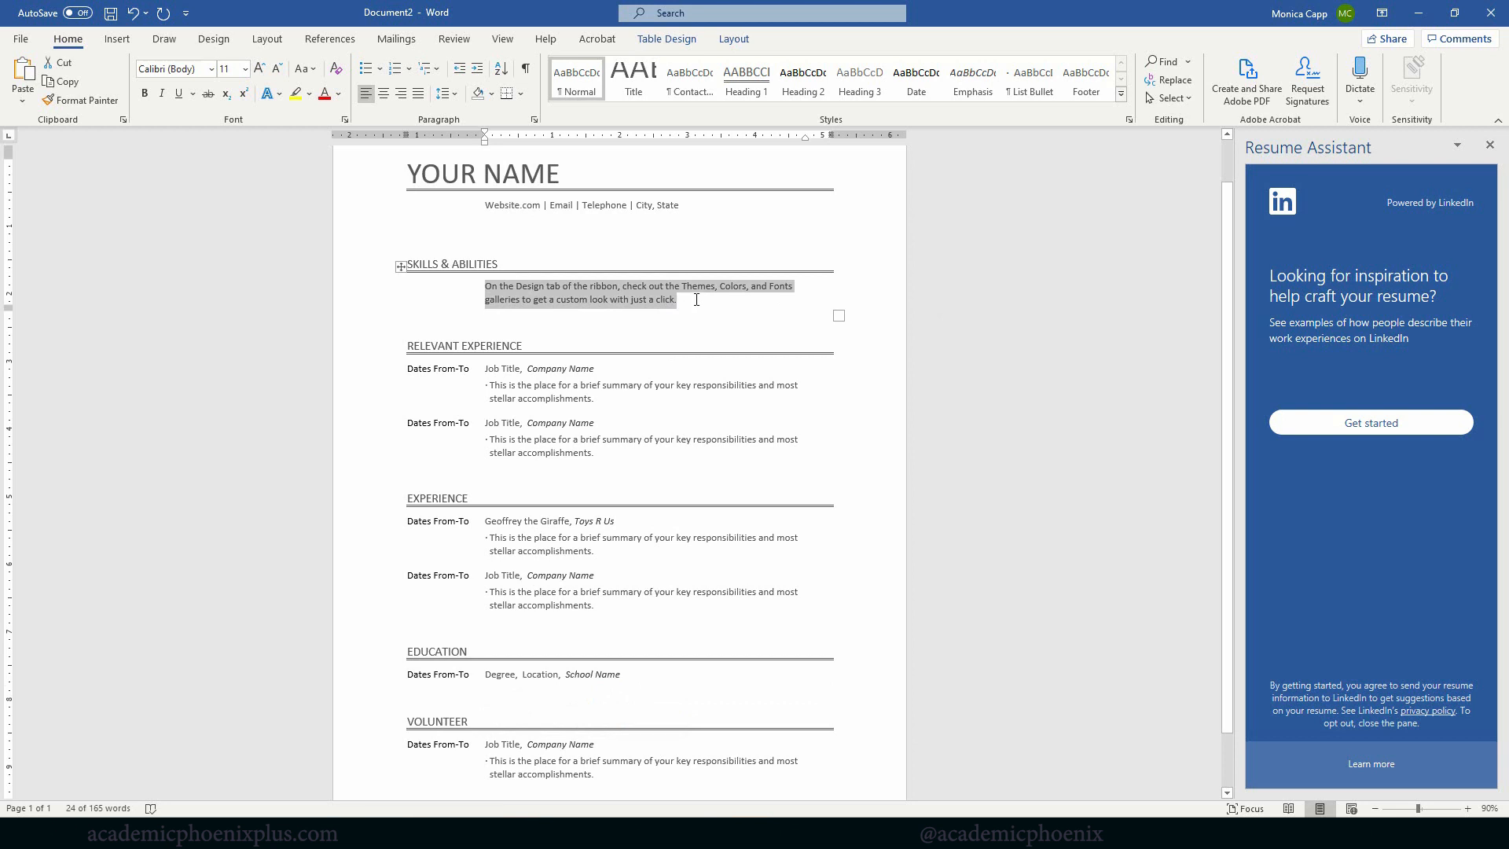
{"action": "type", "text": "Softw"}
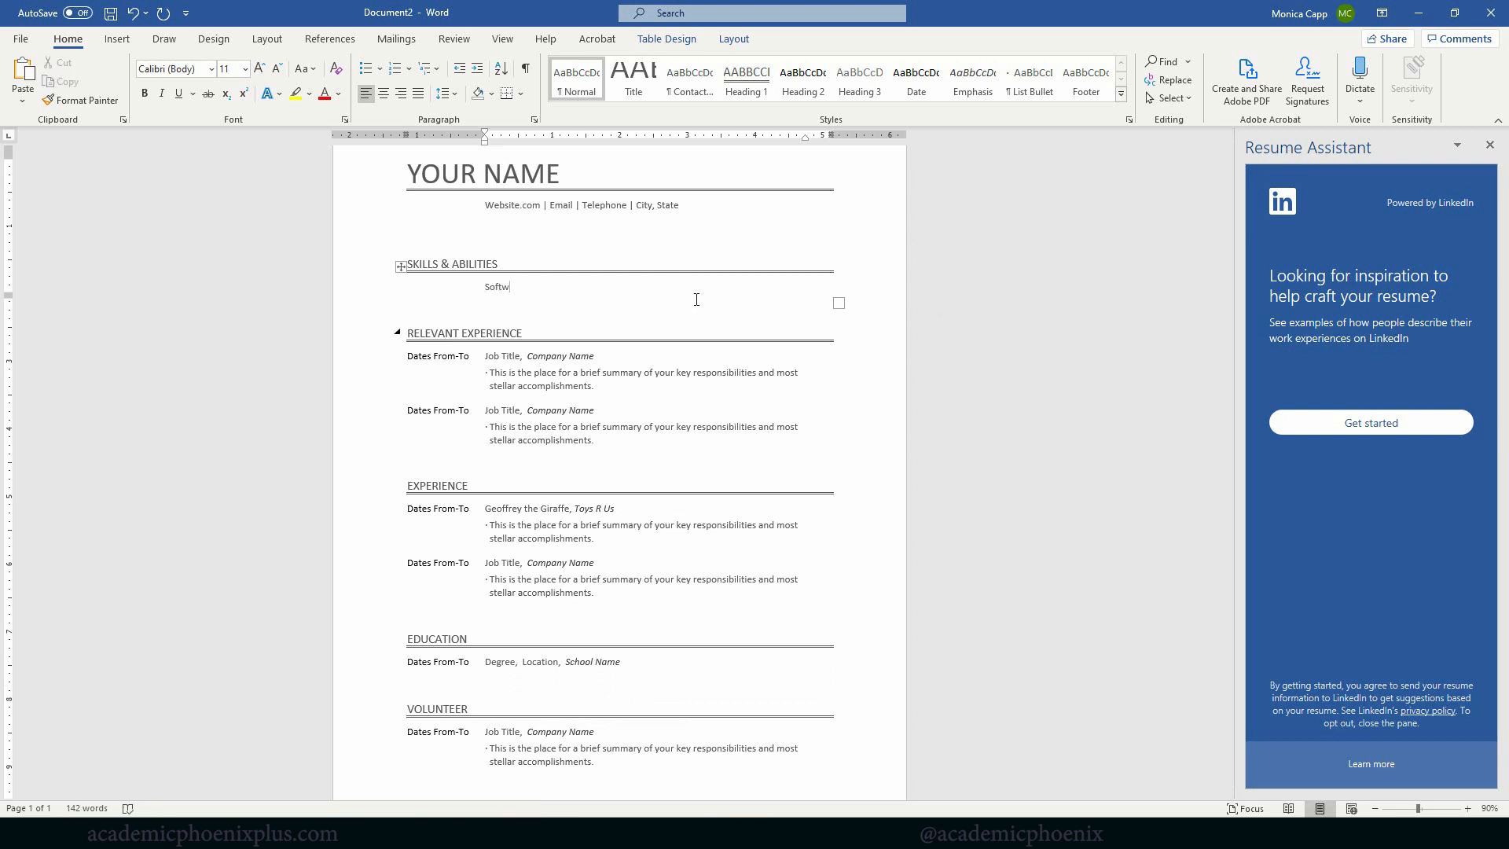
{"action": "type", "text": "re: "}
{"action": "type", "text": ": M"}
{"action": "type", "text": "aya, Arnold, Subtance Painter/Designer"}
{"action": "key", "text": "Return"}
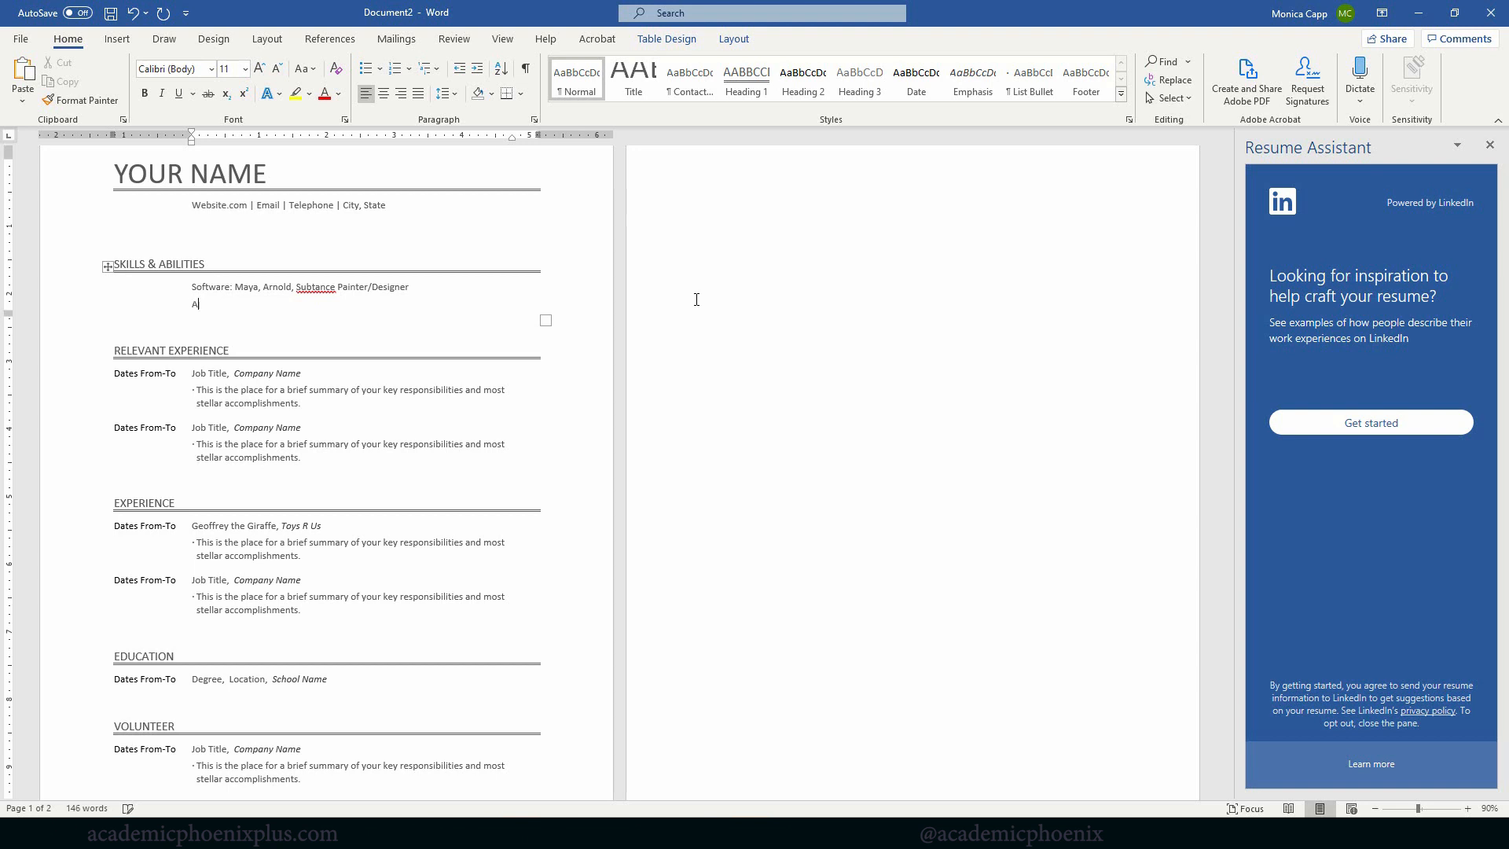
{"action": "type", "text": "Adobe produ"}
{"action": "key", "text": "Up"}
{"action": "key", "text": "Up"}
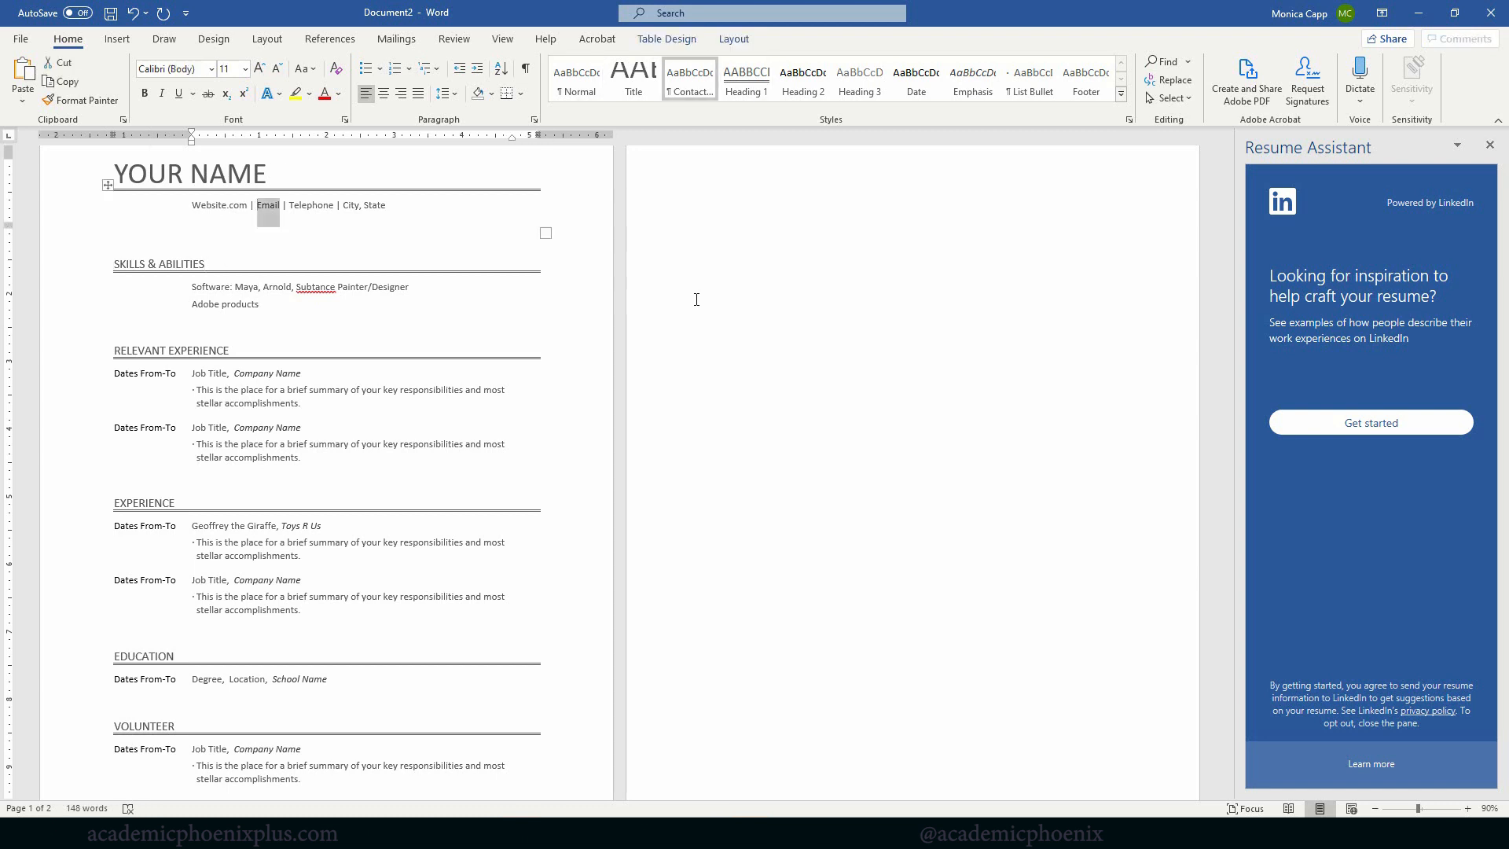
{"action": "key", "text": "End"}
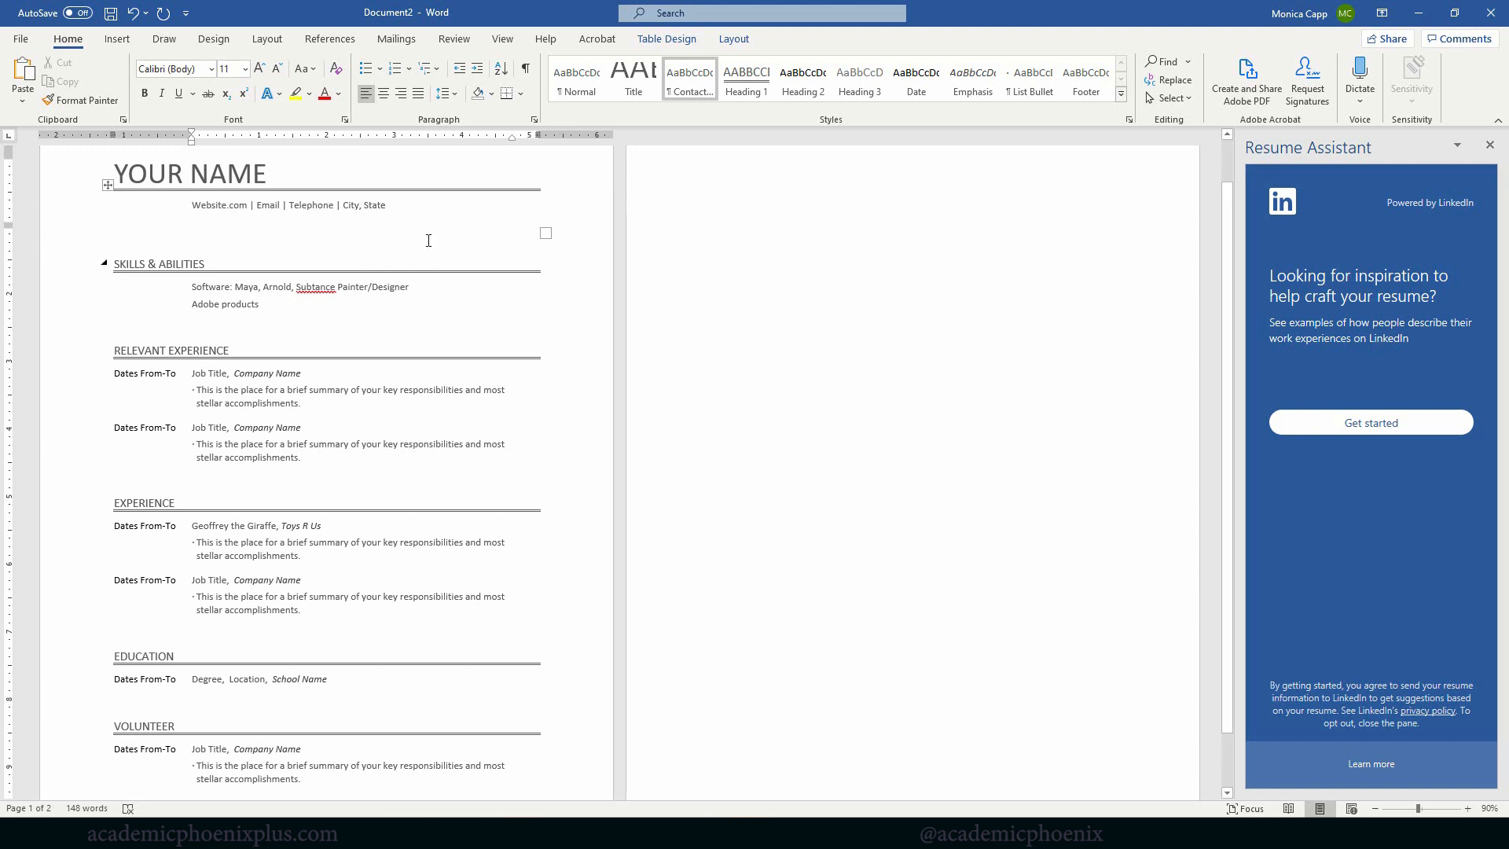
{"action": "left_click", "coordinate": [481, 245]}
{"action": "left_click", "coordinate": [357, 177]}
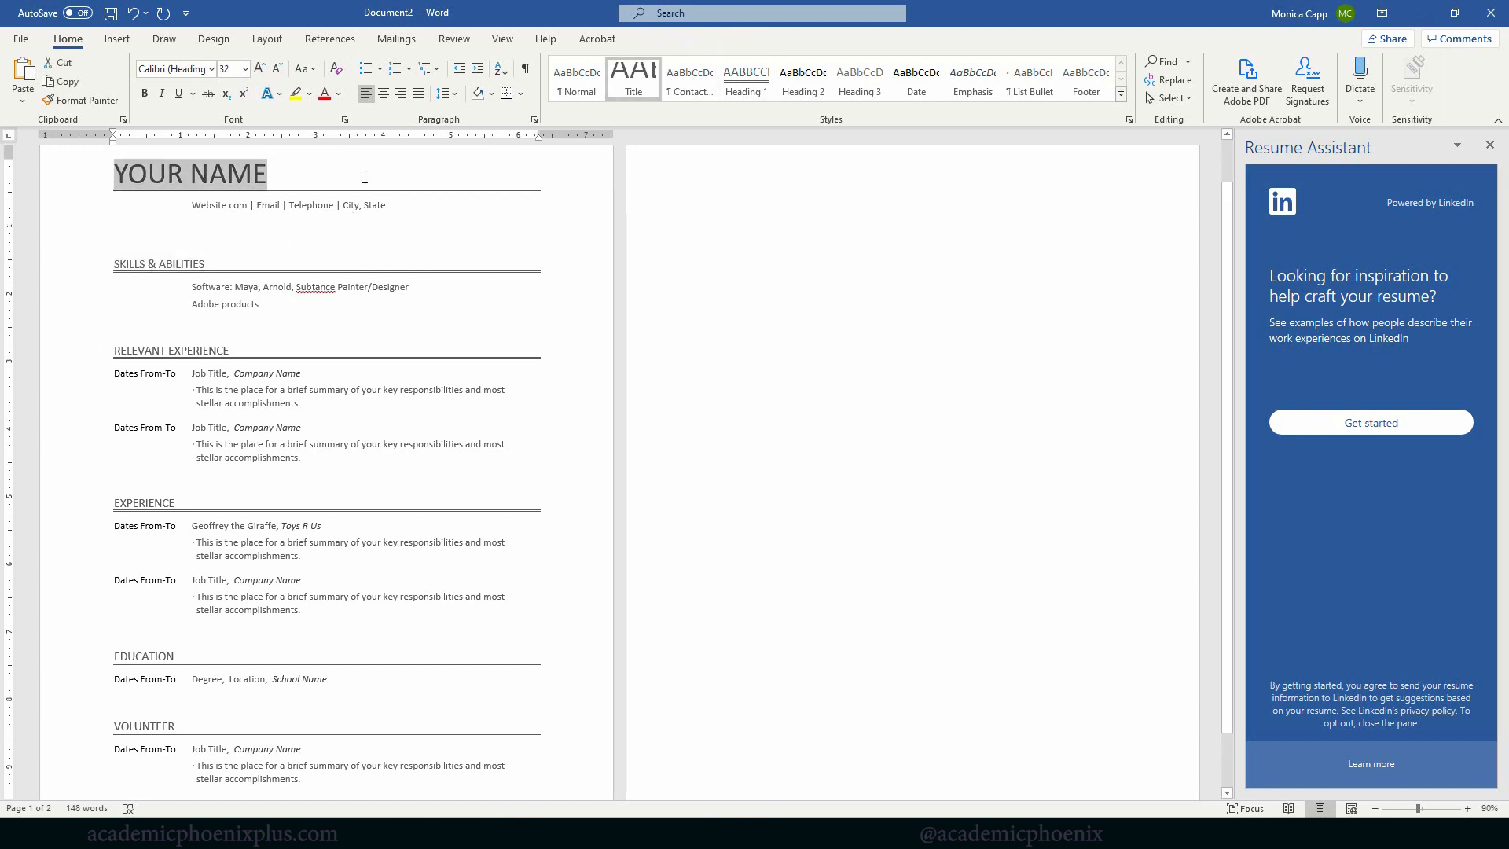
{"action": "left_click", "coordinate": [367, 182]}
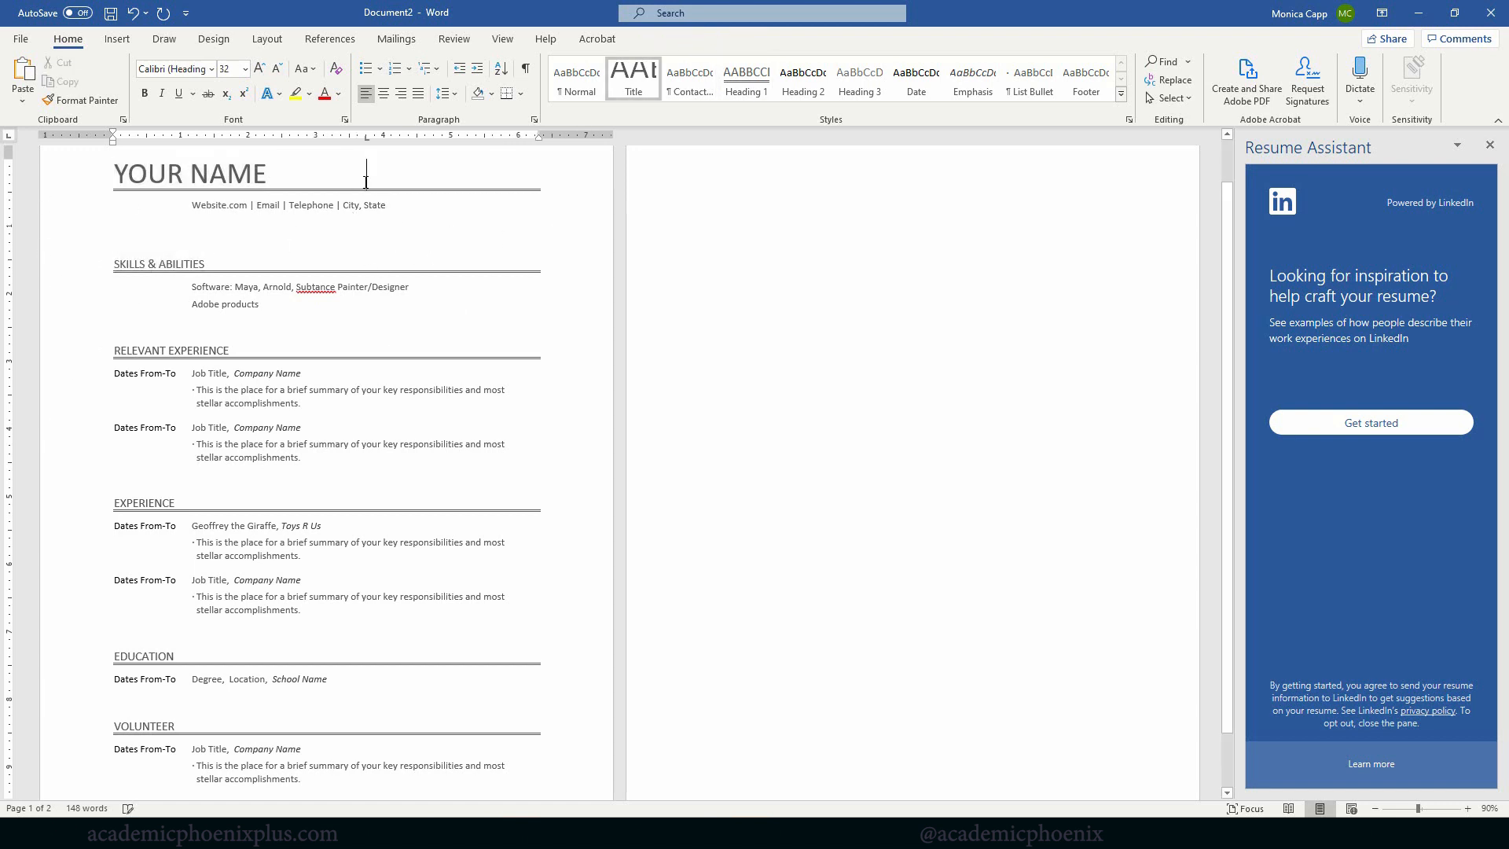
Add "TITLE" after YOUR NAME in the resume's title line and set that word's font size to 25.
{"action": "left_click", "coordinate": [263, 180]}
{"action": "key", "text": "Right"}
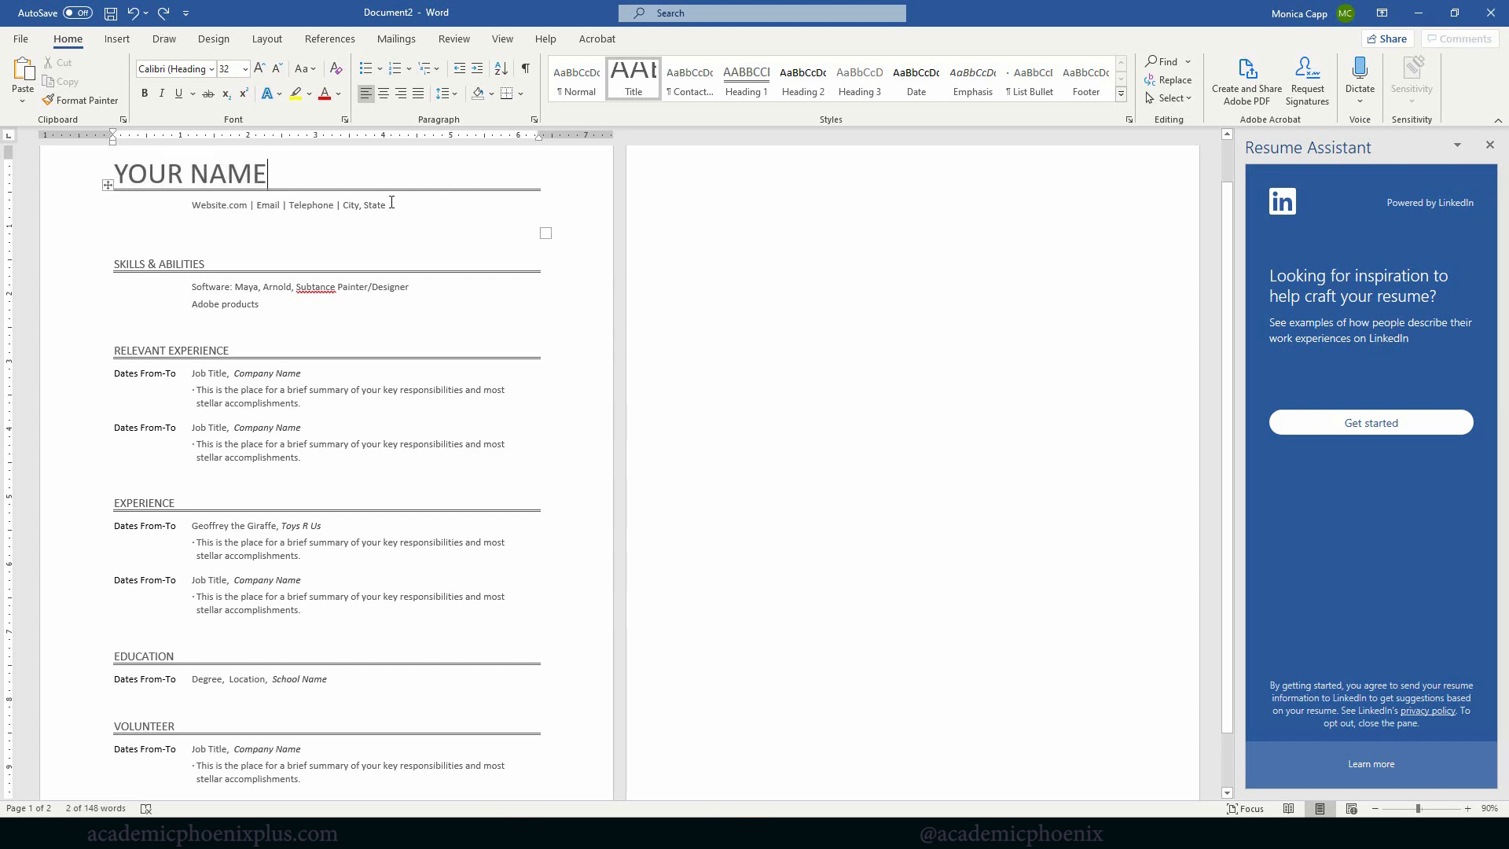
{"action": "type", "text": "TITLE"}
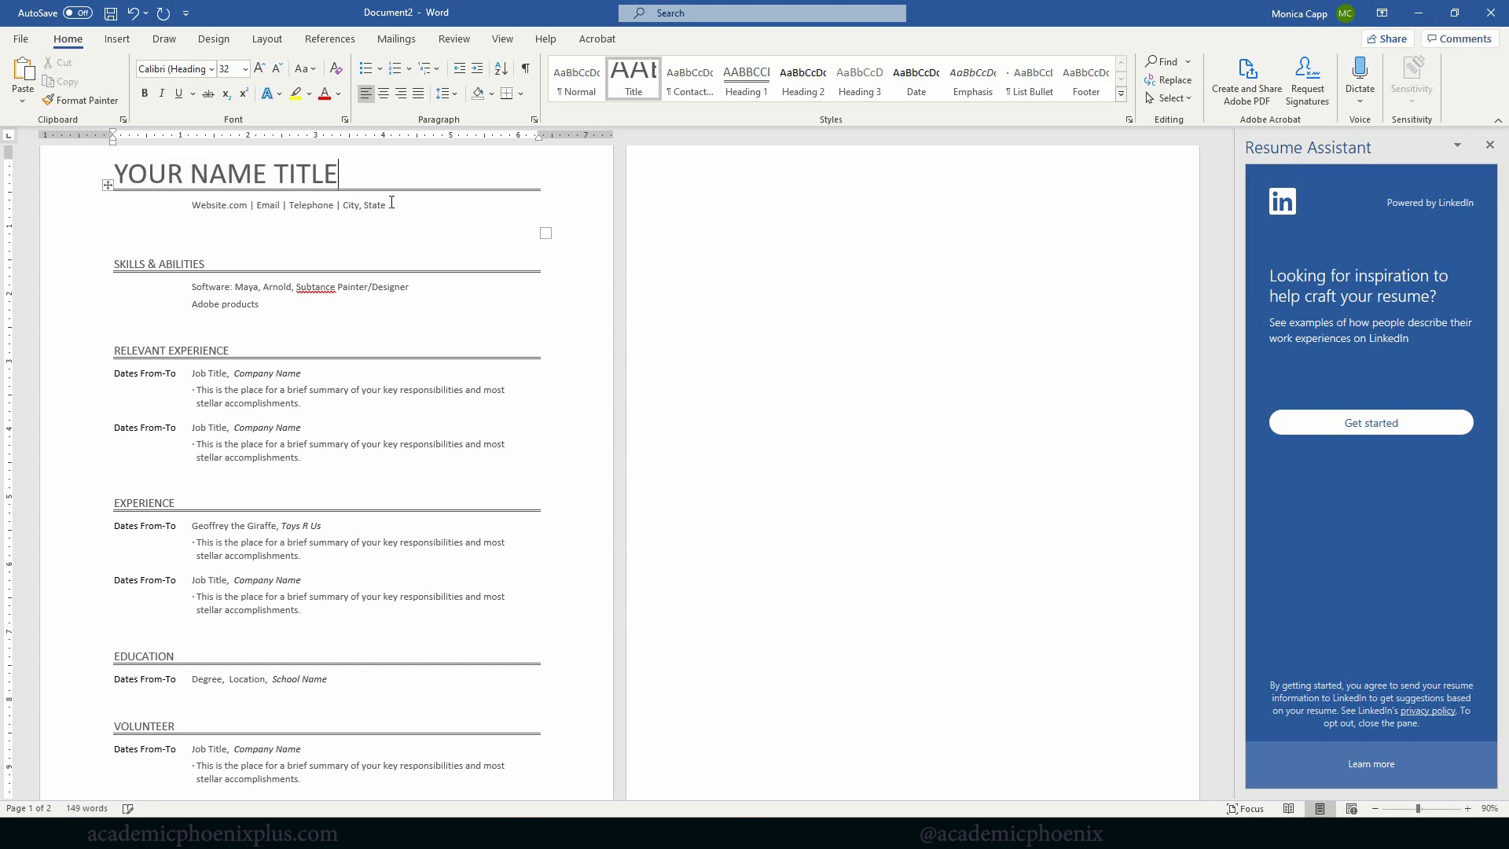
{"action": "key", "text": "ctrl+shift+Left"}
{"action": "left_click", "coordinate": [240, 69]}
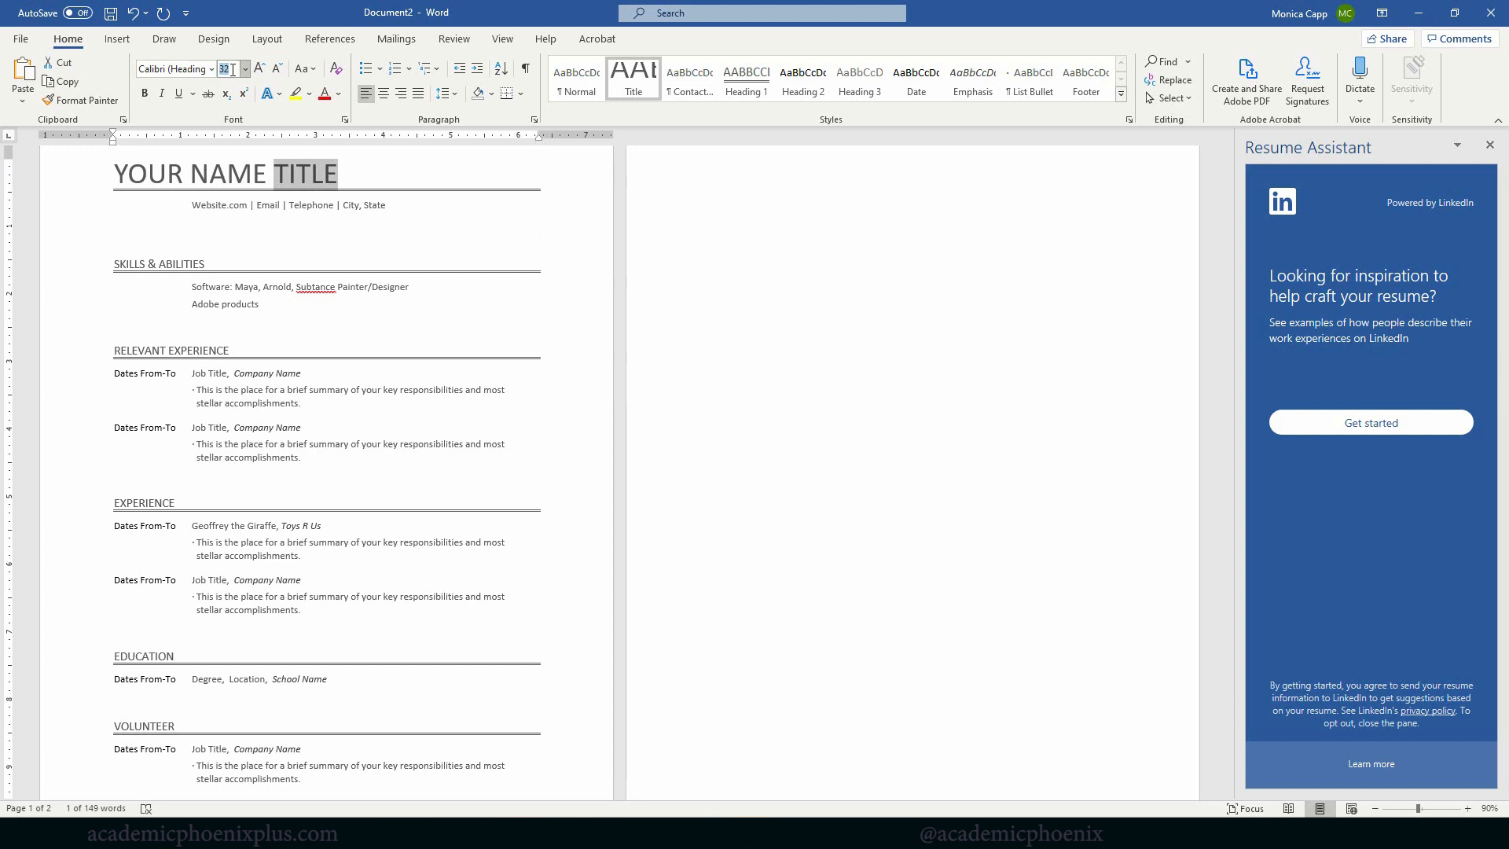
{"action": "type", "text": "25"}
{"action": "key", "text": "Return"}
{"action": "key", "text": "Left"}
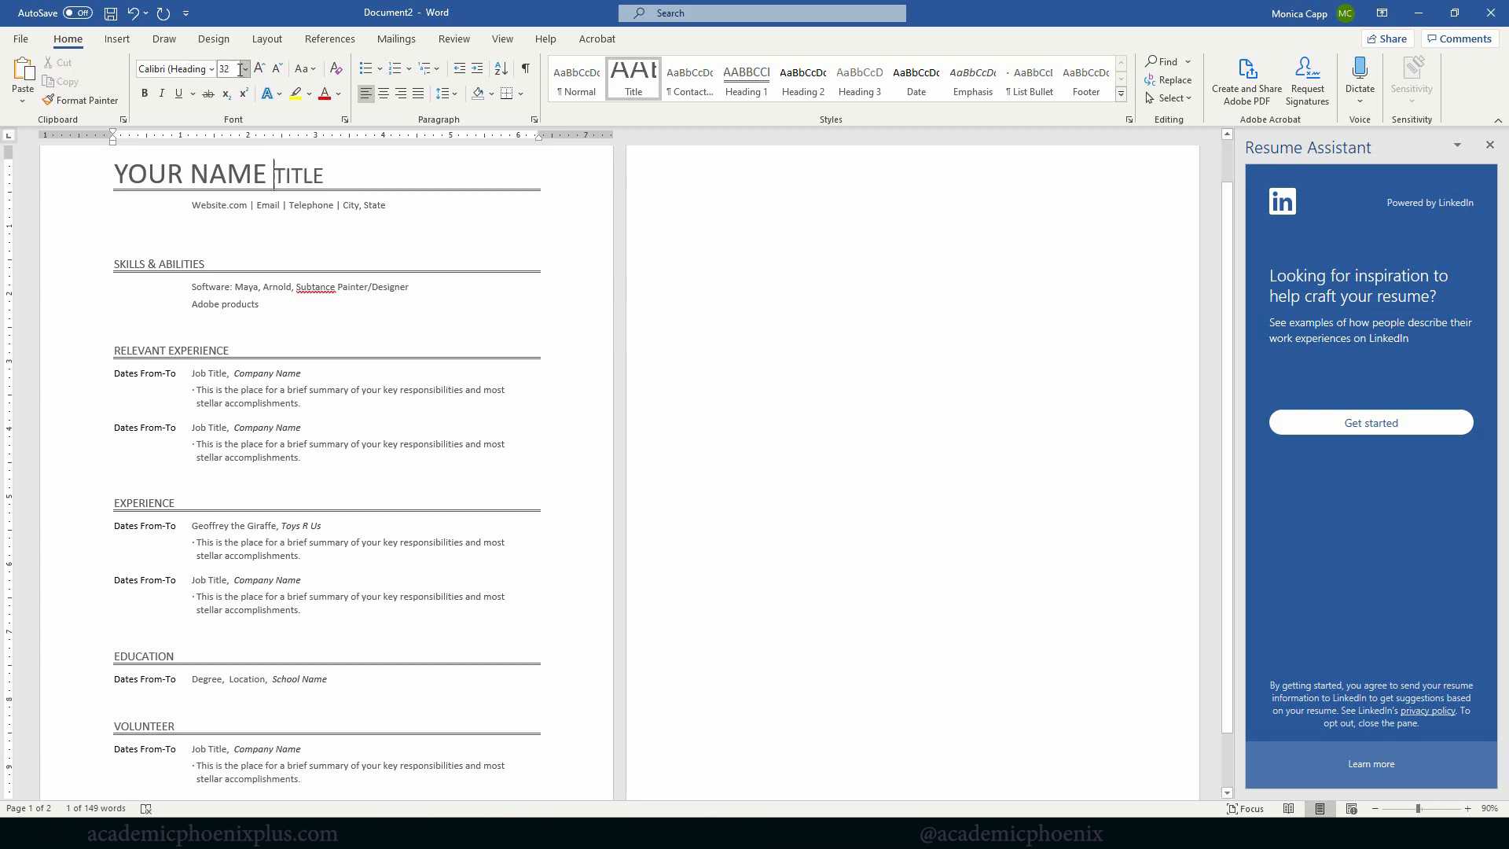
Replace the word "TITLE" after YOUR NAME with "3D ARIST".
{"action": "type", "text": "3D"}
{"action": "type", "text": " ARIST"}
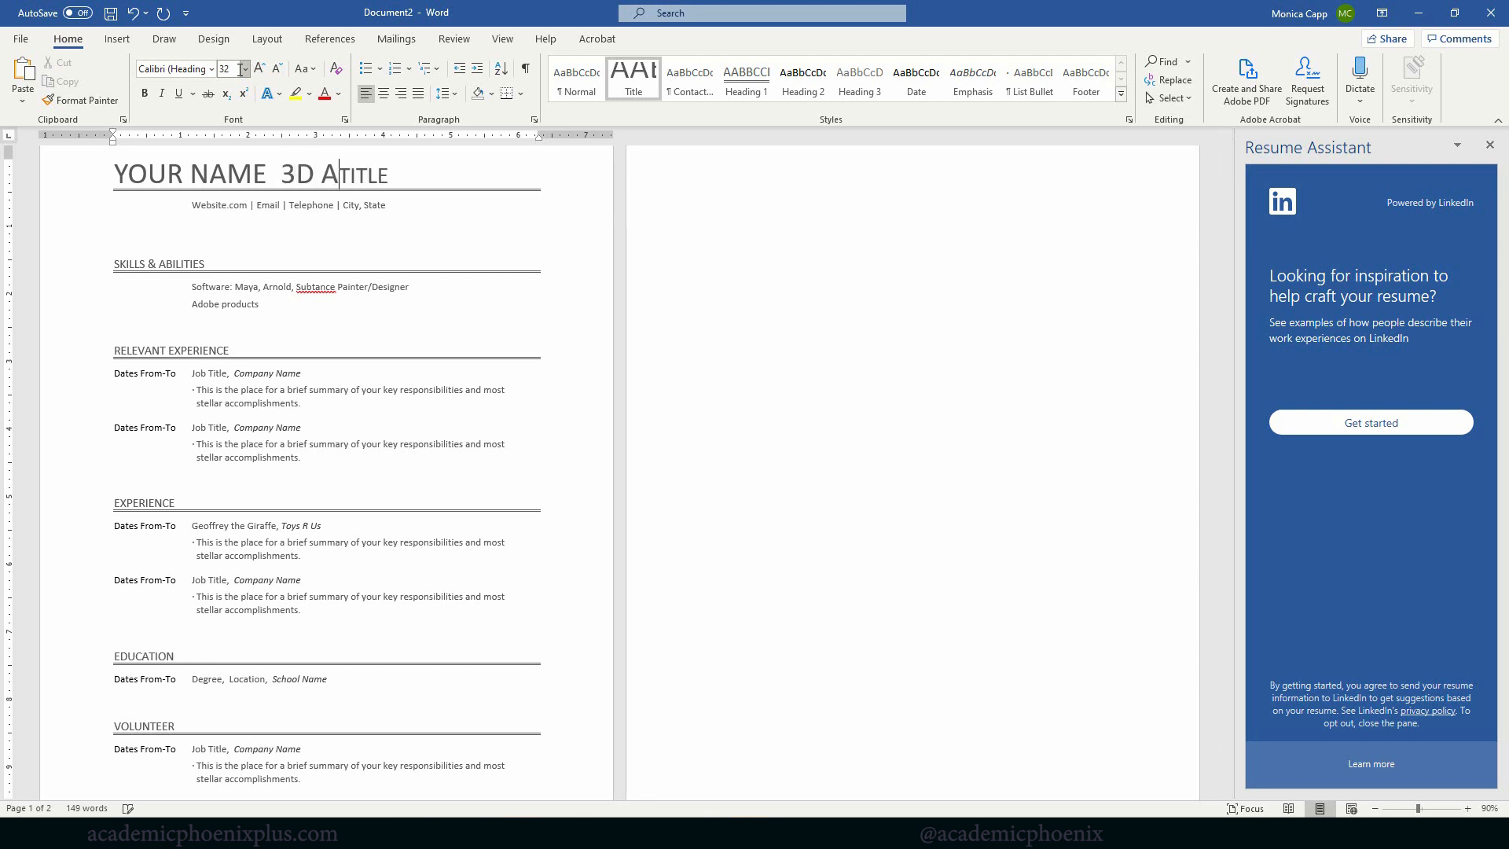
{"action": "key", "text": "Delete"}
{"action": "key", "text": "Delete"}
{"action": "key", "text": "Delete"}
{"action": "key", "text": "Delete"}
{"action": "key", "text": "Delete"}
Set the font size of "3D ARIST" in the title line to 24 and widen the space before it.
{"action": "left_click_drag", "start_coordinate": [282, 175], "coordinate": [385, 175]}
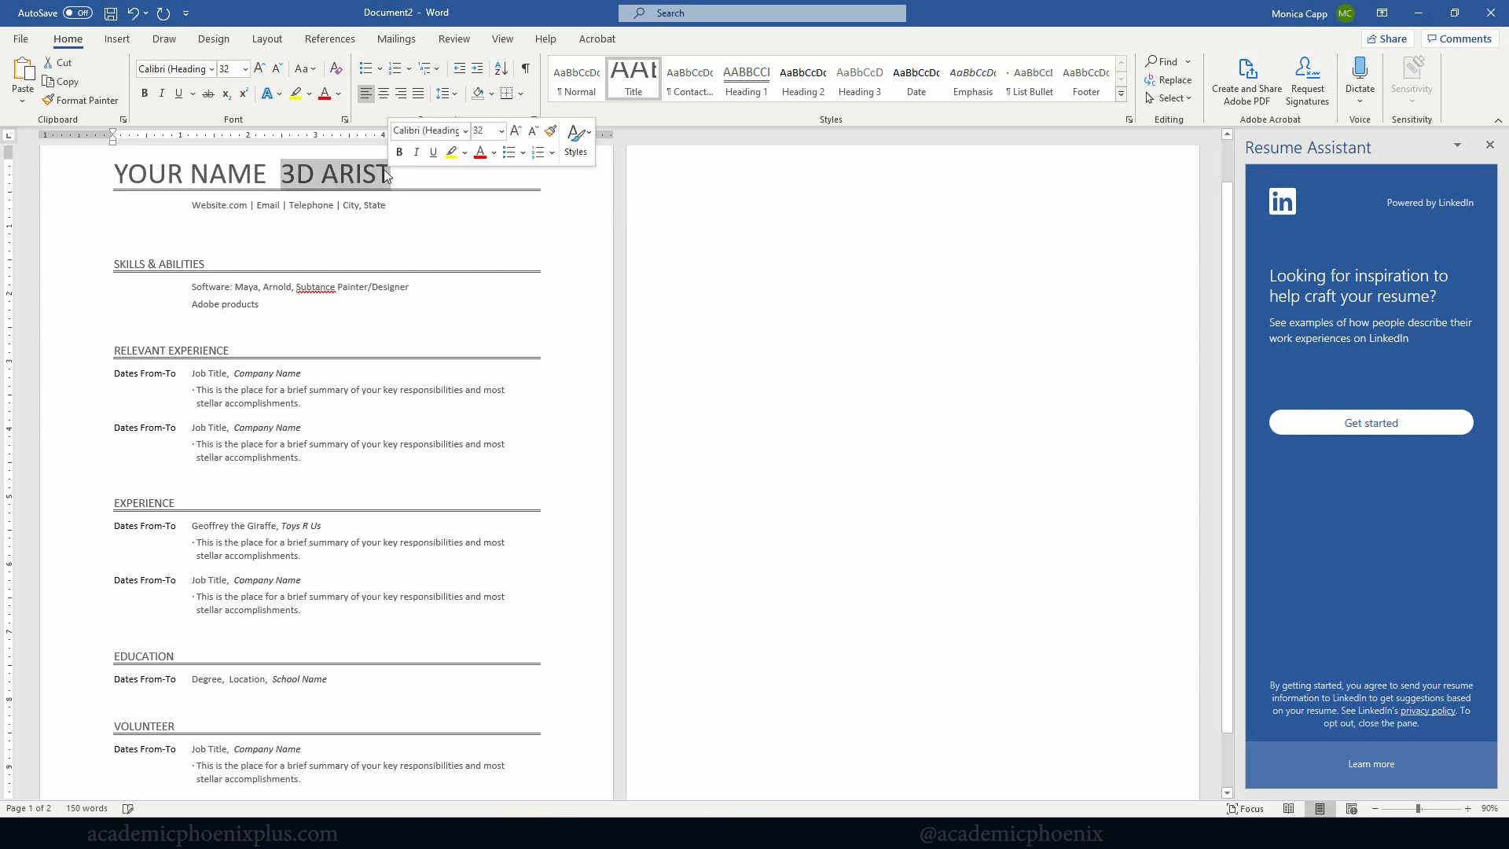
{"action": "left_click", "coordinate": [244, 69]}
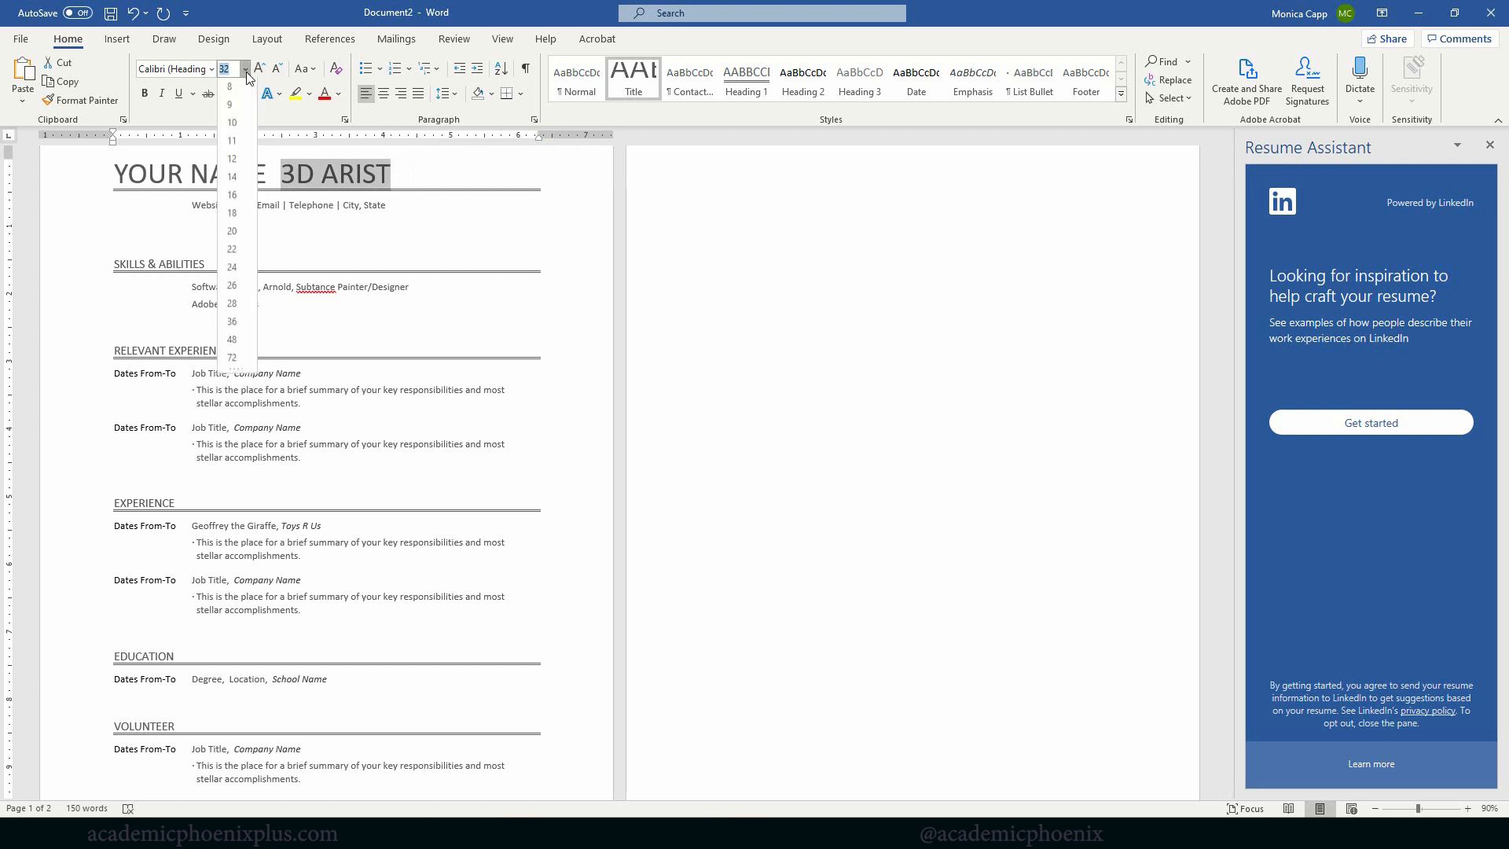
{"action": "left_click", "coordinate": [231, 272]}
{"action": "left_click", "coordinate": [280, 175]}
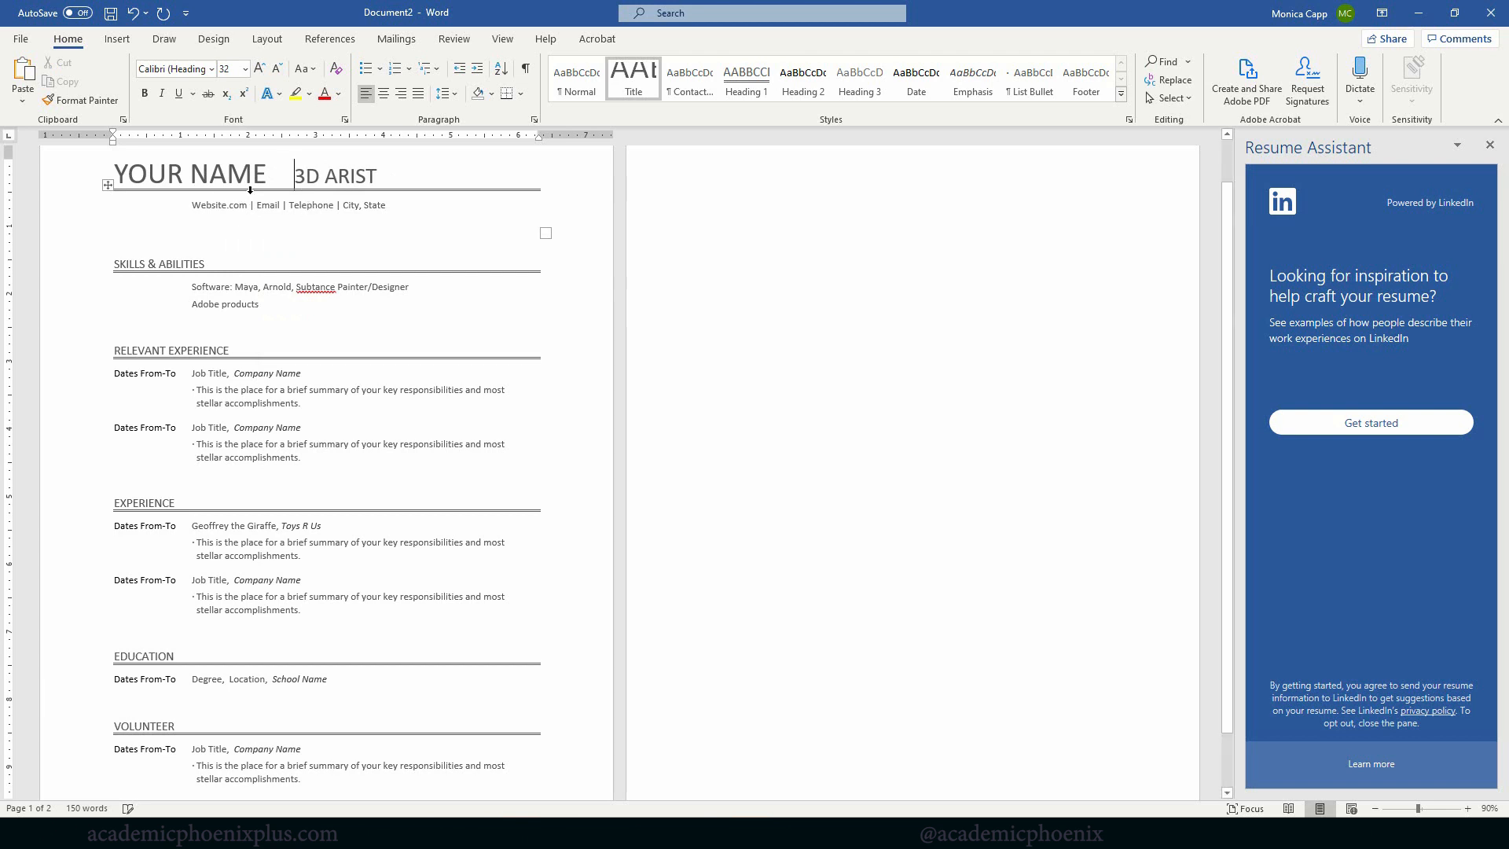
{"action": "left_click", "coordinate": [272, 180]}
Join "Adobe products" onto the Software line under Skills & Abilities.
{"action": "left_click", "coordinate": [460, 304]}
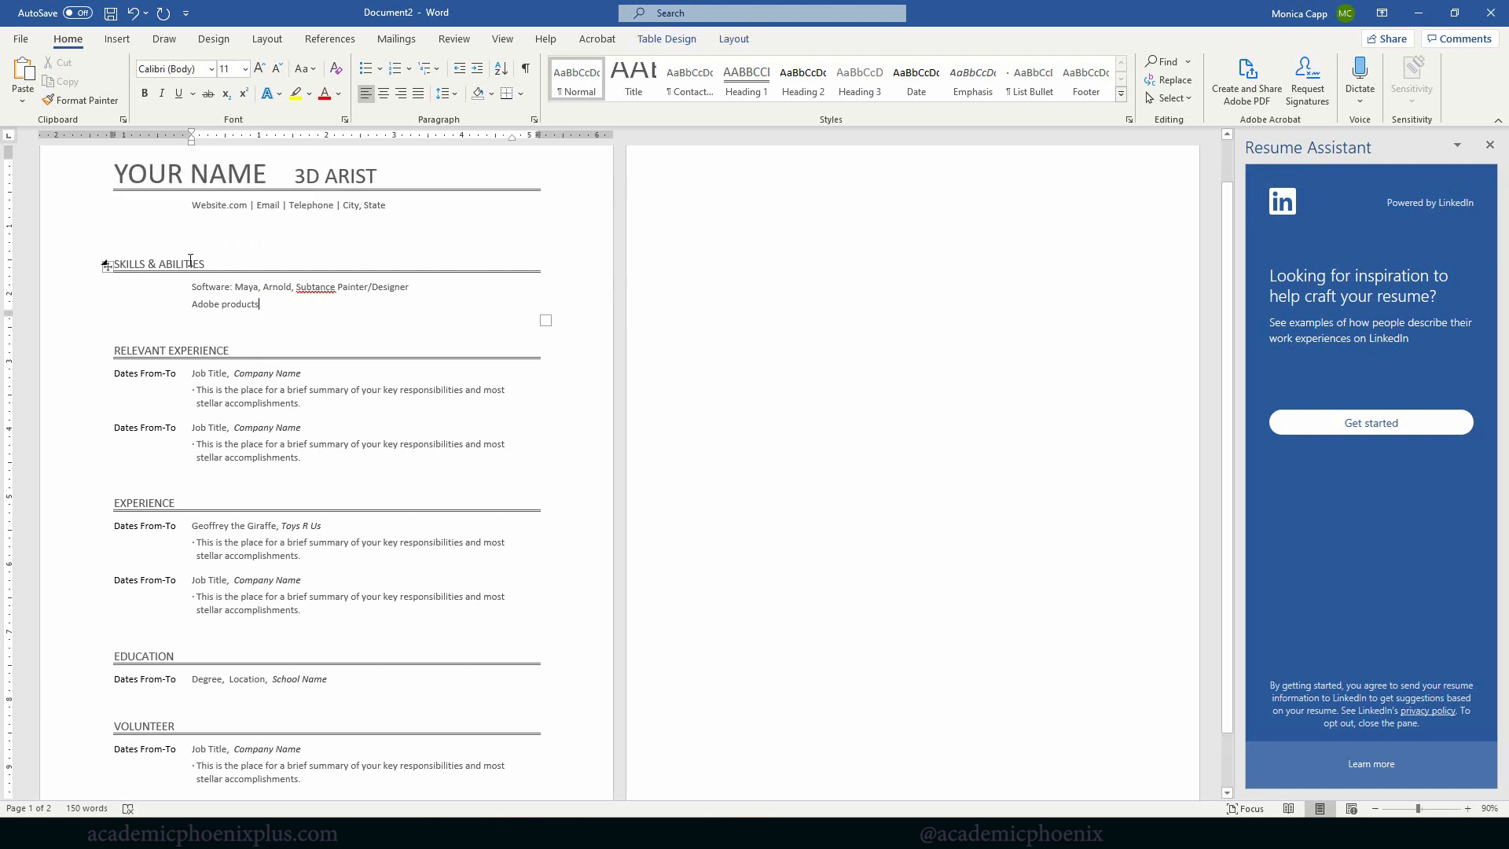
{"action": "left_click", "coordinate": [108, 267]}
{"action": "left_click", "coordinate": [354, 316]}
{"action": "left_click", "coordinate": [323, 239]}
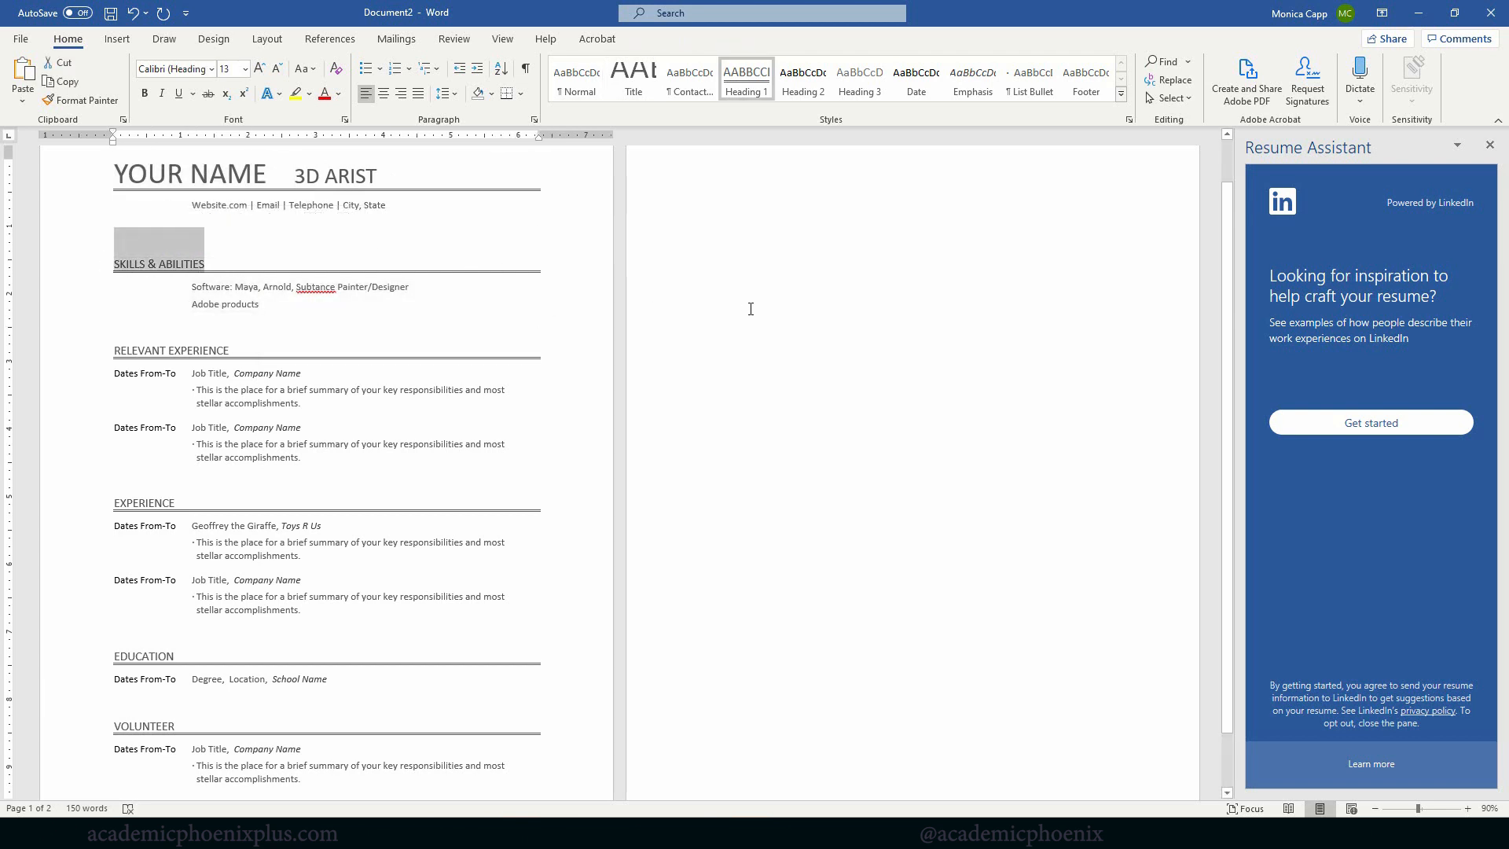
{"action": "left_click", "coordinate": [751, 309]}
{"action": "left_click", "coordinate": [453, 290]}
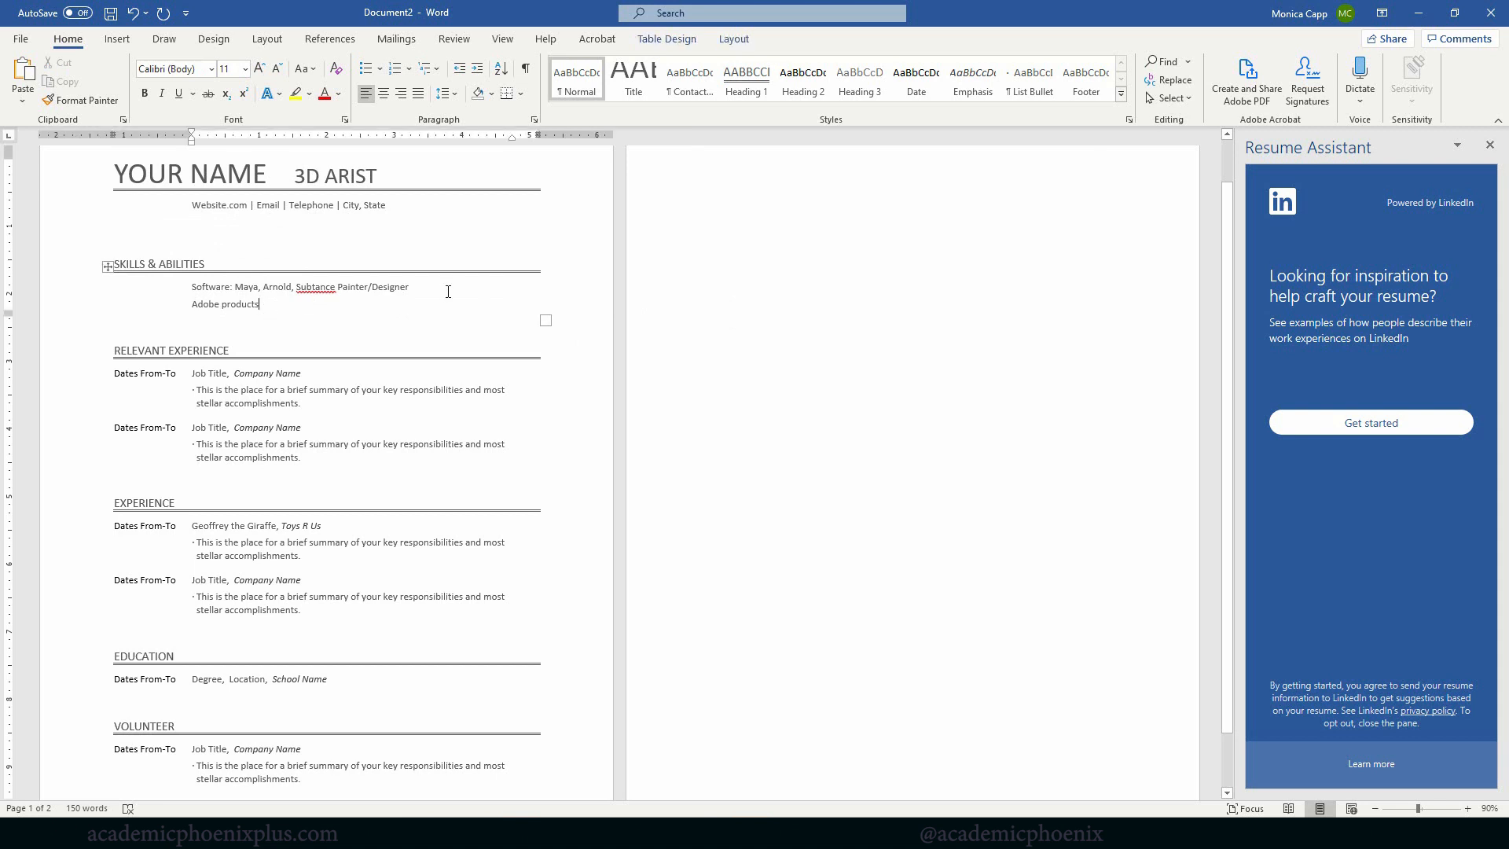
{"action": "key", "text": "Delete"}
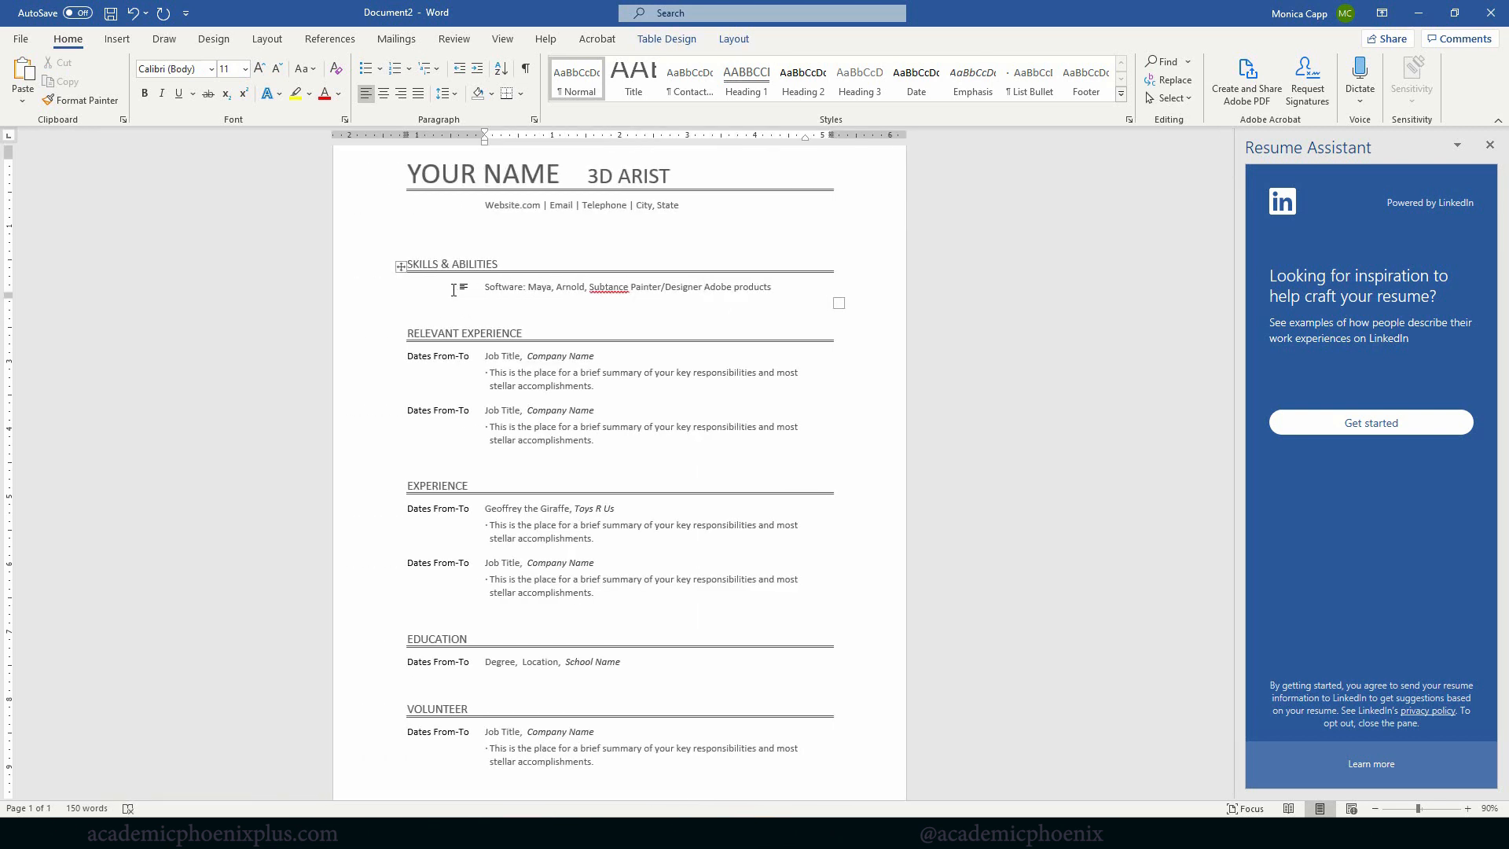
Correct the misspelled "Subtance" to "Substance" in the Software line.
{"action": "right_click", "coordinate": [606, 290]}
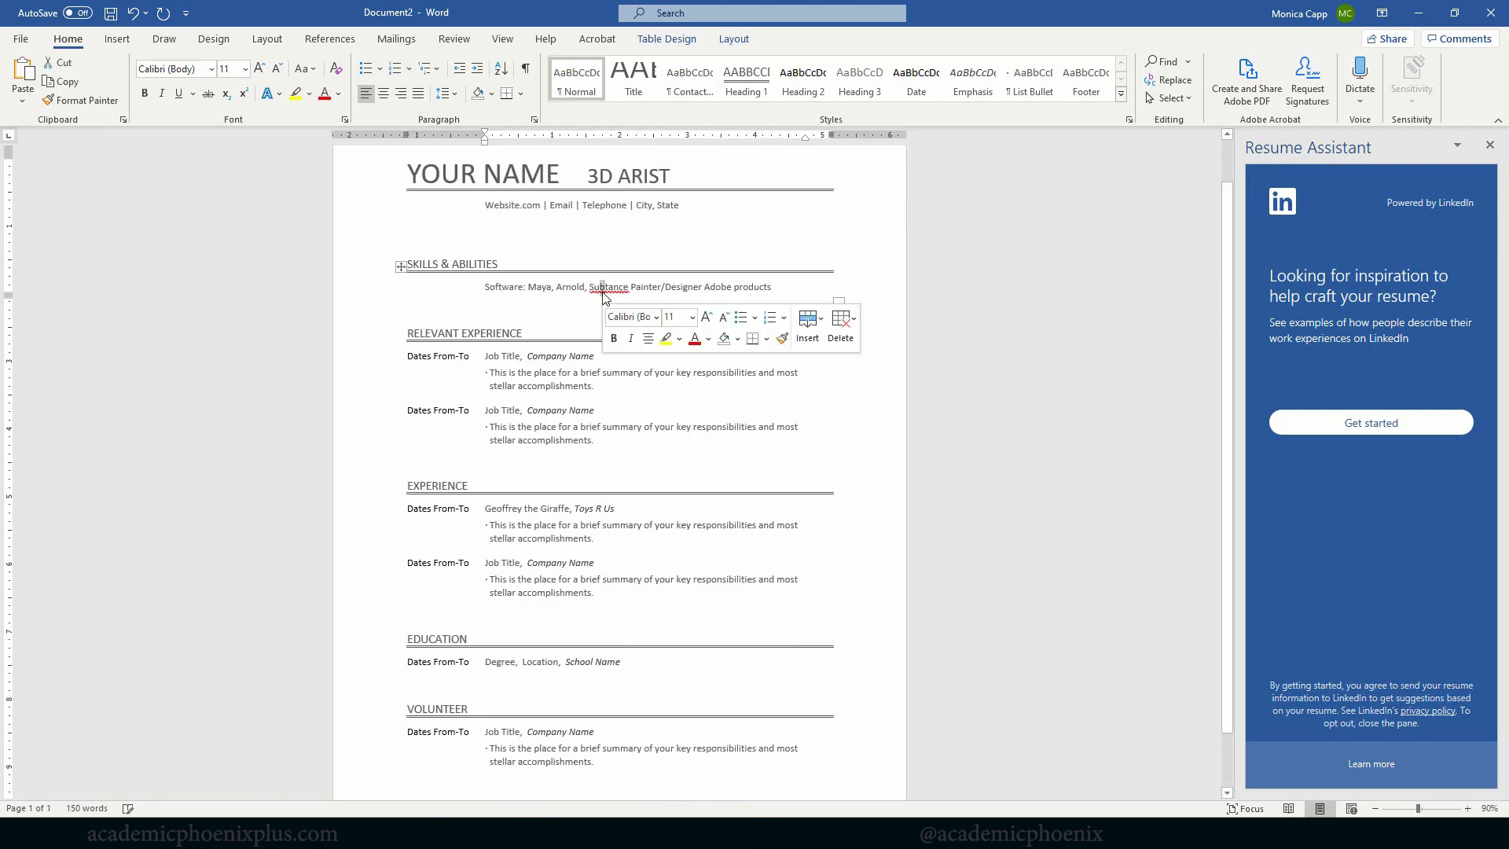
{"action": "left_click", "coordinate": [610, 287]}
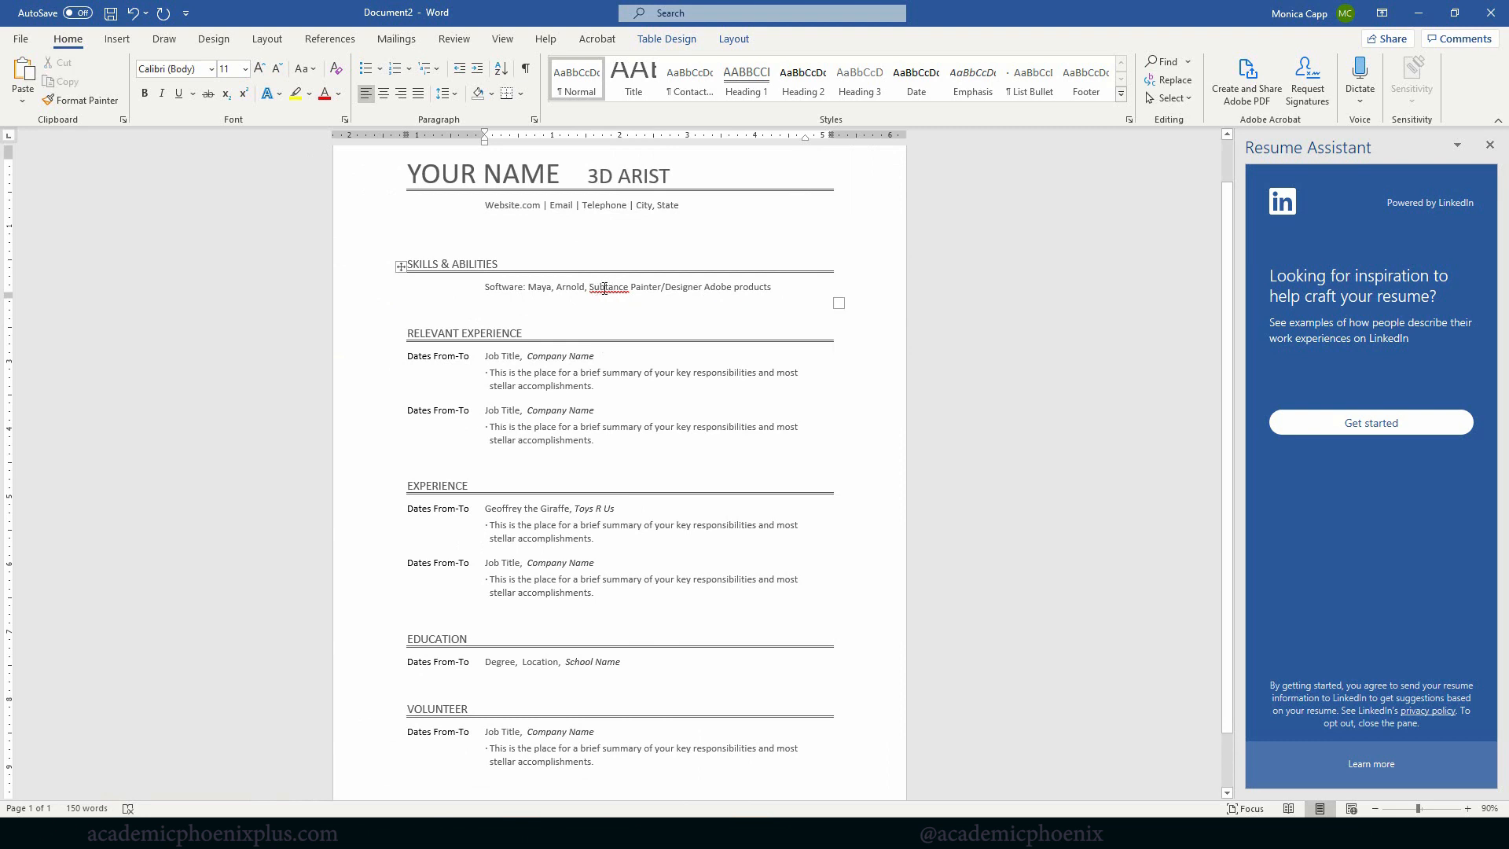
{"action": "left_click", "coordinate": [606, 290]}
{"action": "type", "text": "s"}
{"action": "left_click", "coordinate": [896, 383]}
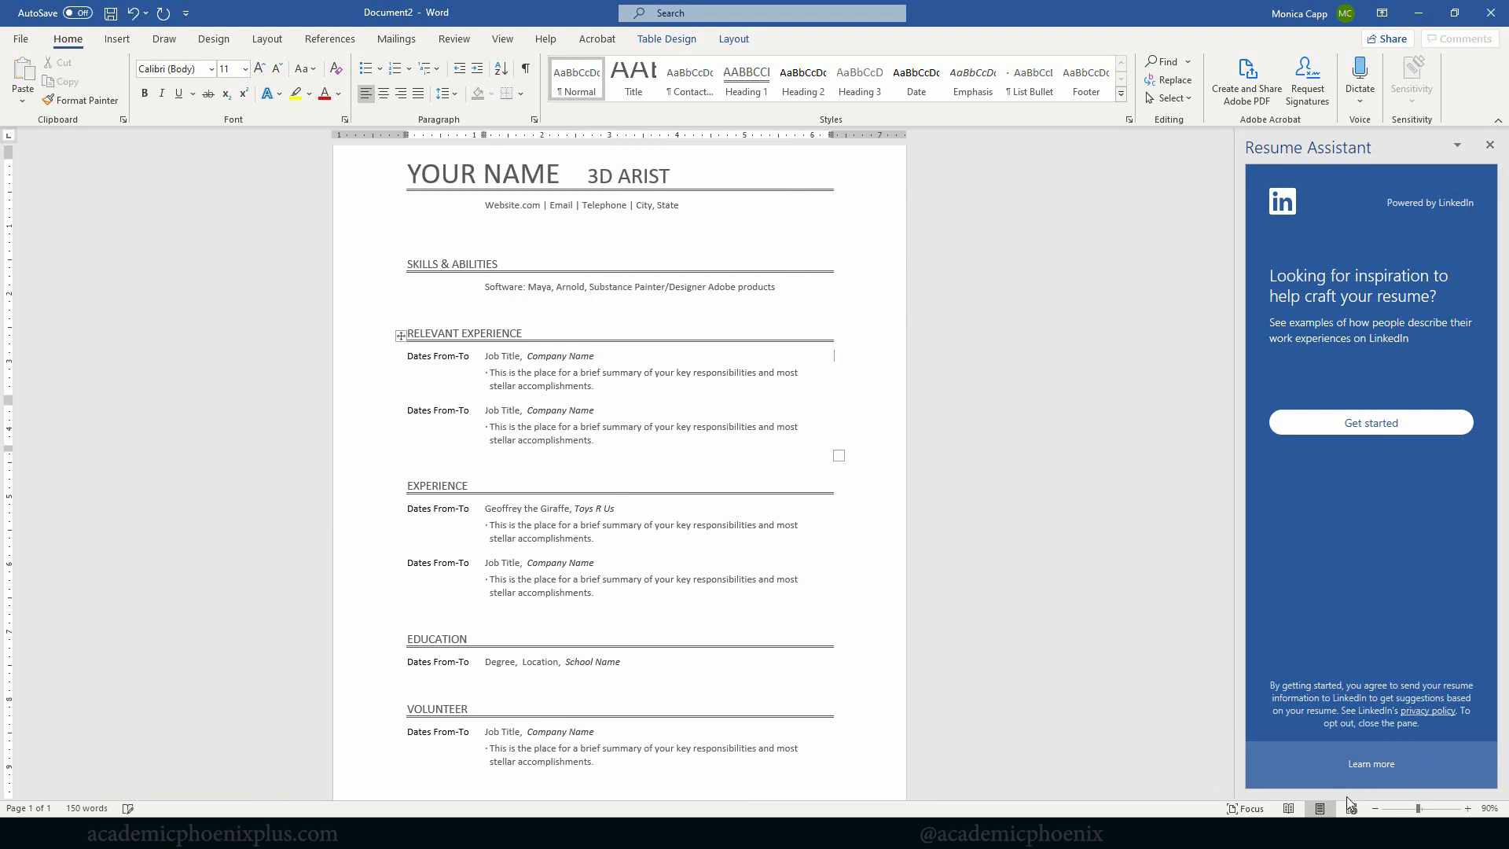
Zoom the document out to 80% to fit the whole resume page in view.
{"action": "left_click", "coordinate": [1375, 808]}
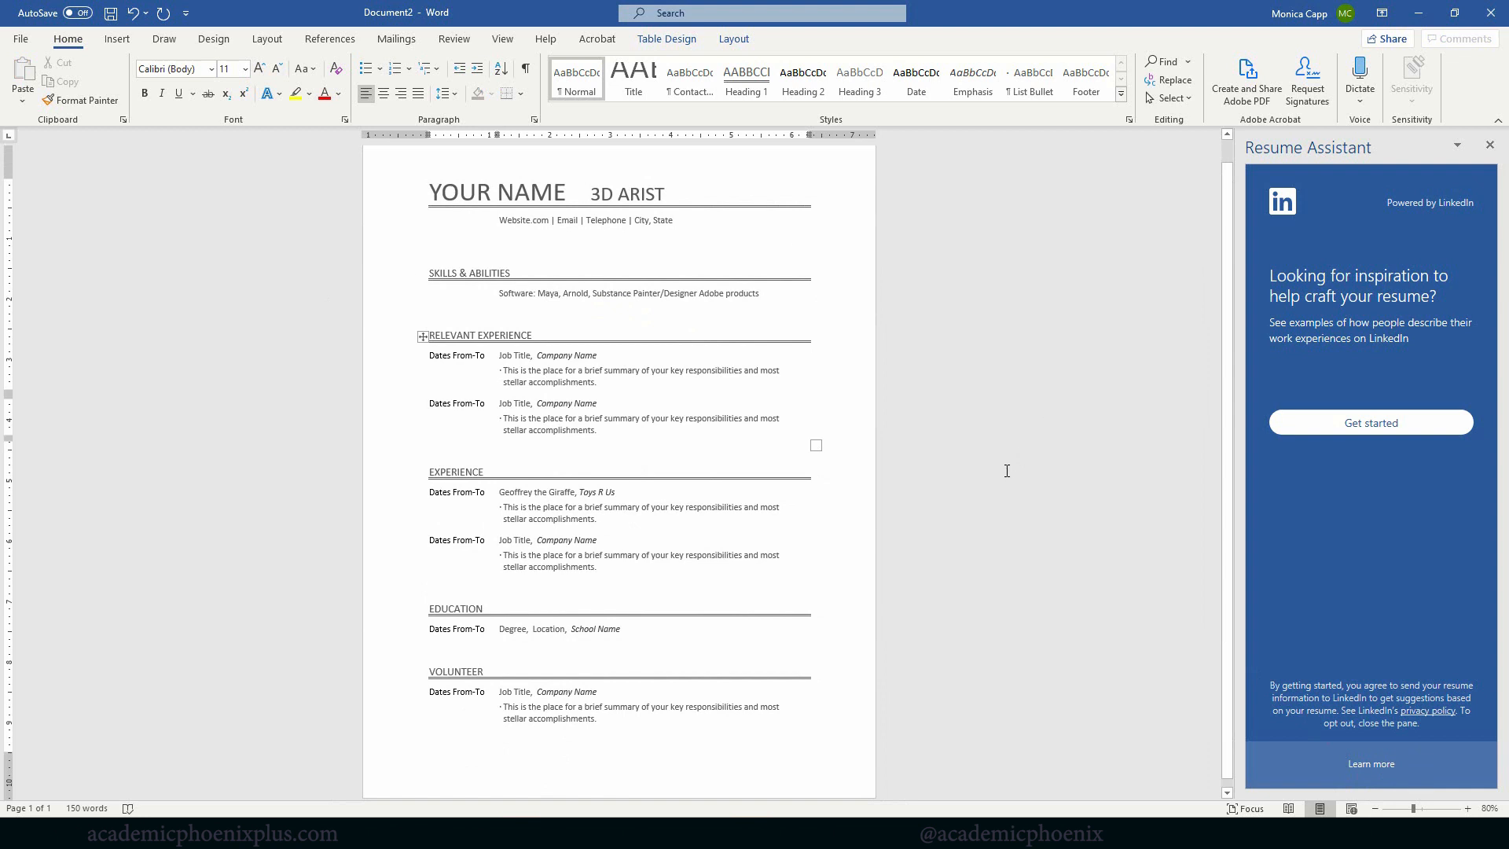
{"action": "left_click", "coordinate": [907, 534]}
{"action": "left_click", "coordinate": [943, 665]}
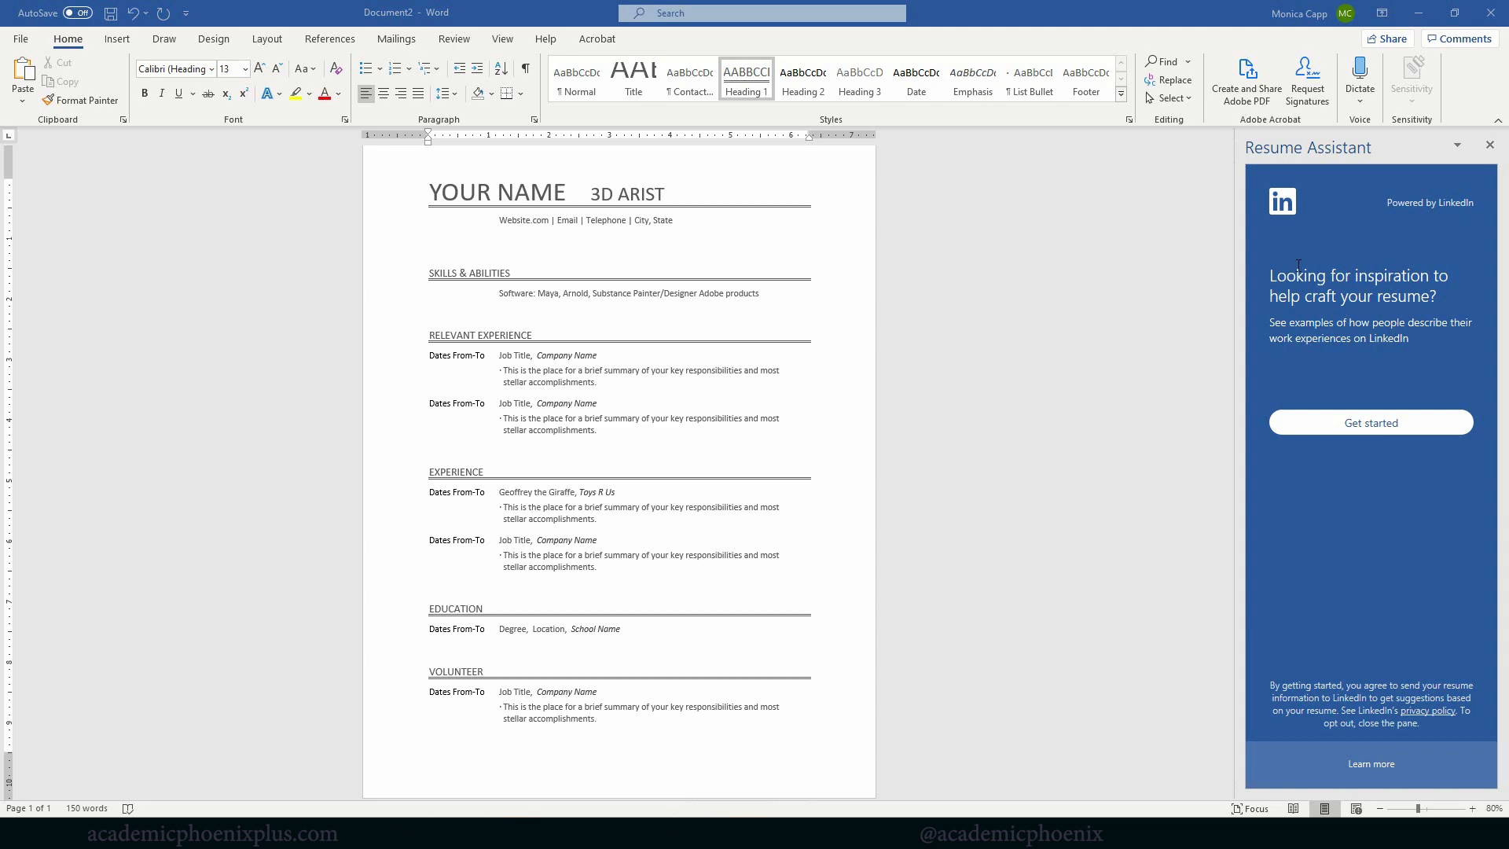
{"action": "key", "text": "super+shift+s"}
{"action": "left_click_drag", "start_coordinate": [655, 571], "coordinate": [871, 790]}
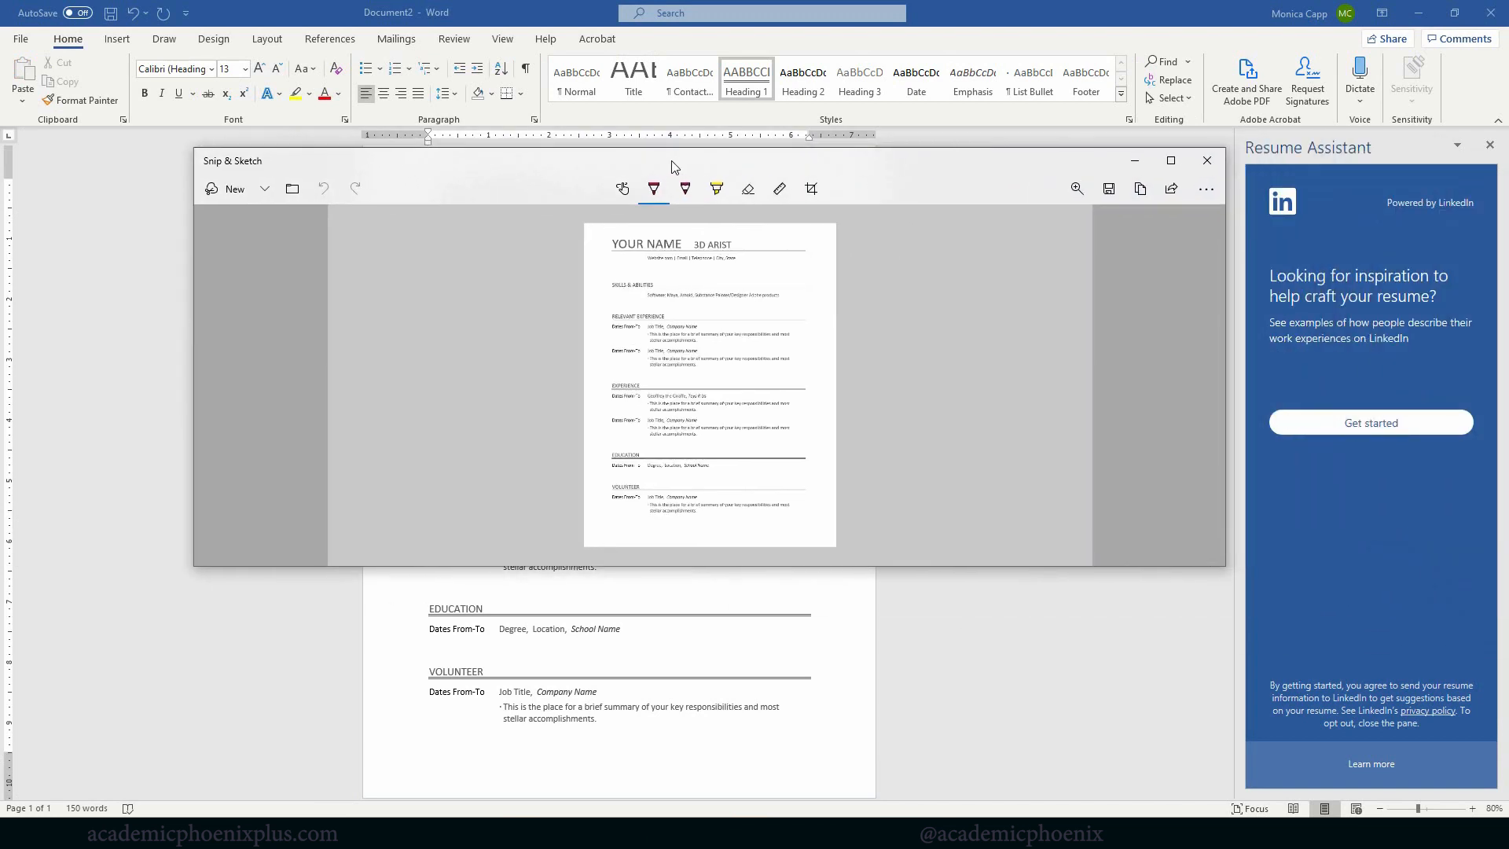
{"action": "left_click", "coordinate": [1207, 160]}
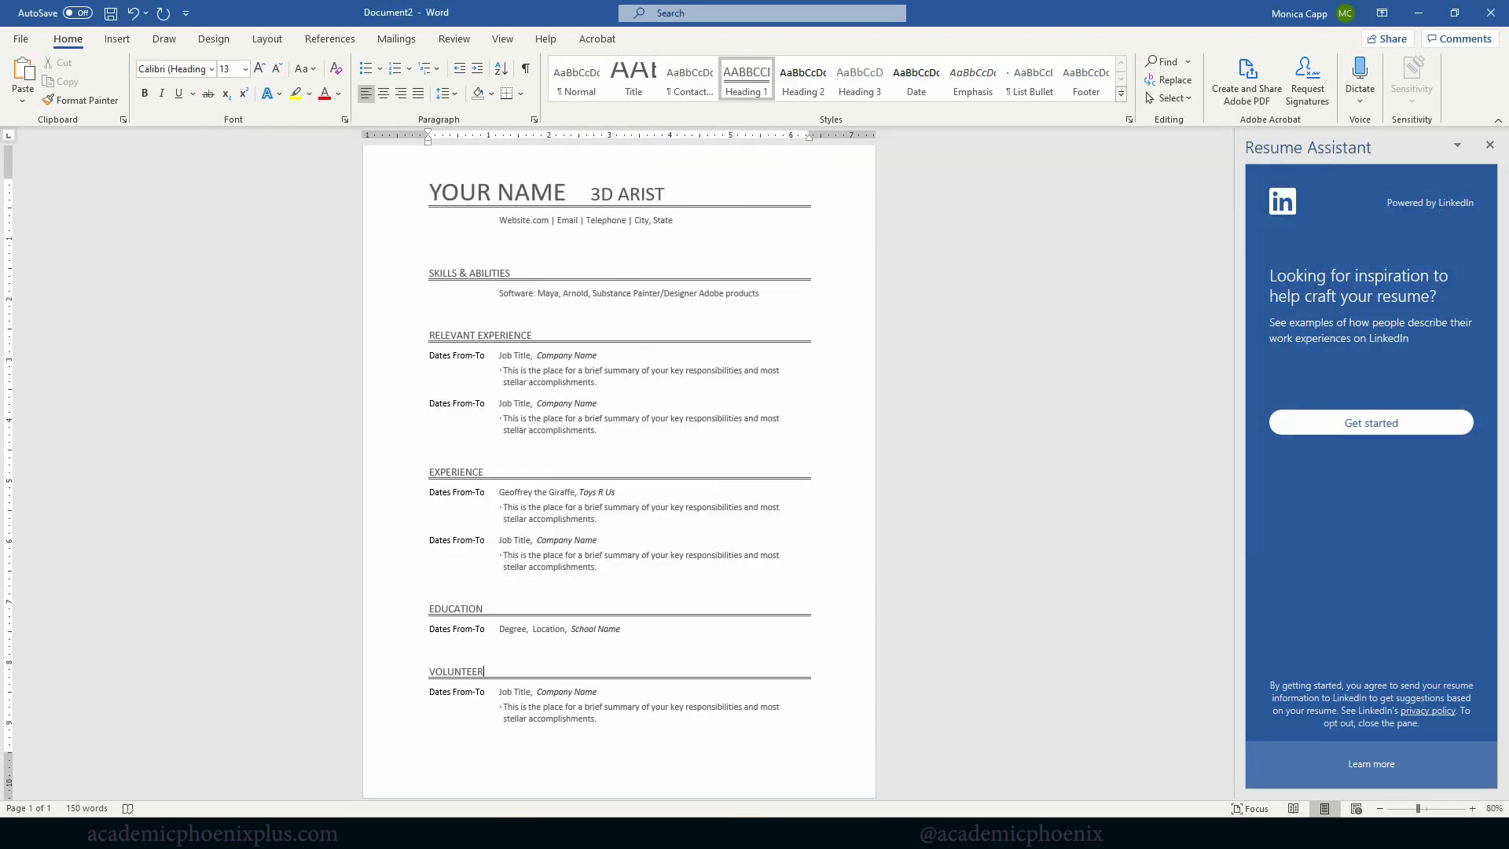
Capture the resume page with Snipping Tool and save it to the Desktop as a JPEG named "resumePicture".
{"action": "key", "text": "super"}
{"action": "type", "text": "snip"}
{"action": "key", "text": "Return"}
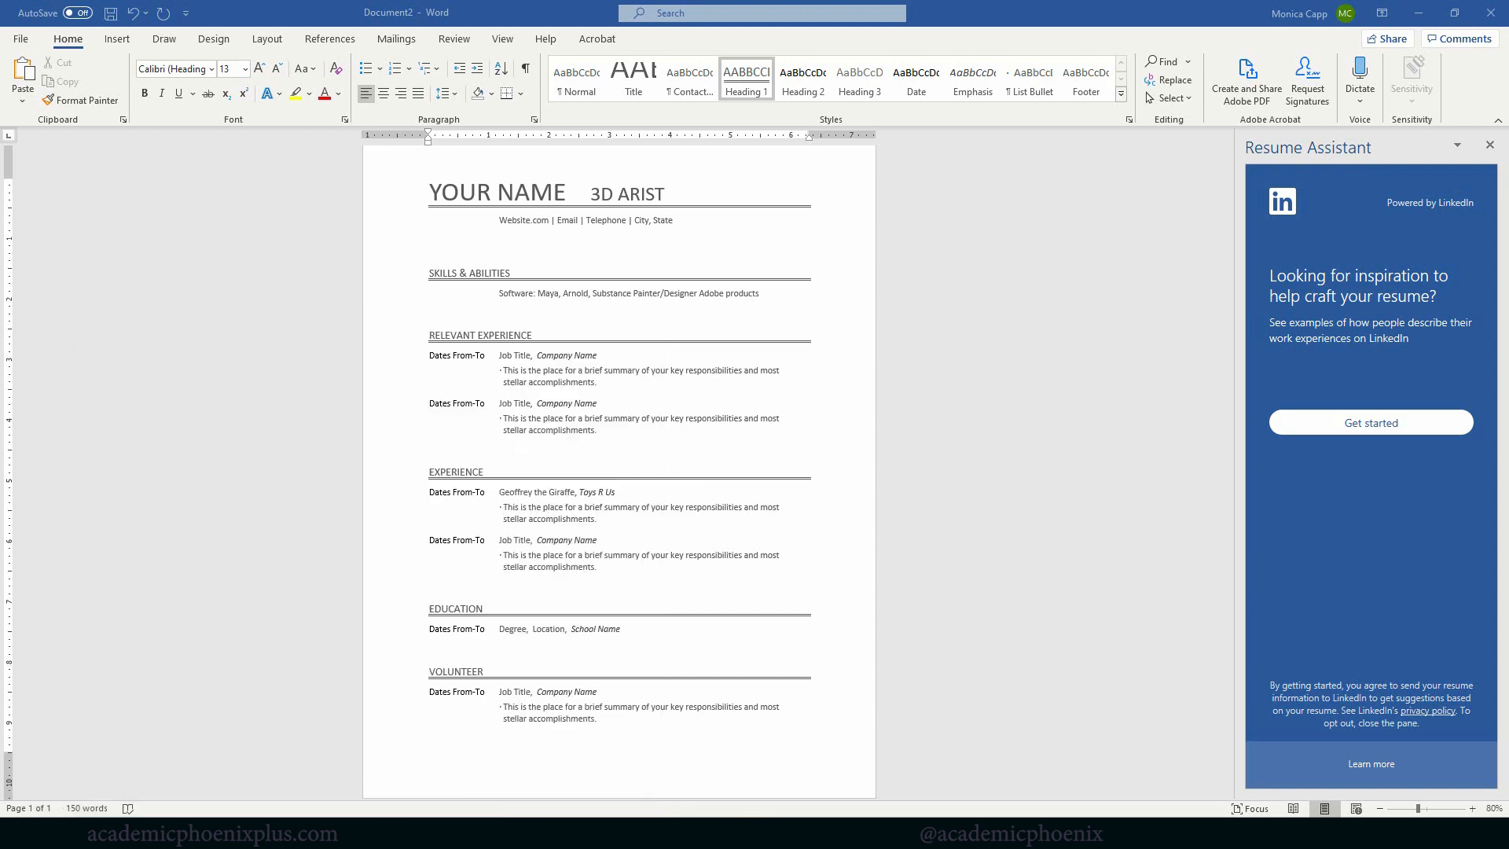
{"action": "left_click", "coordinate": [299, 328]}
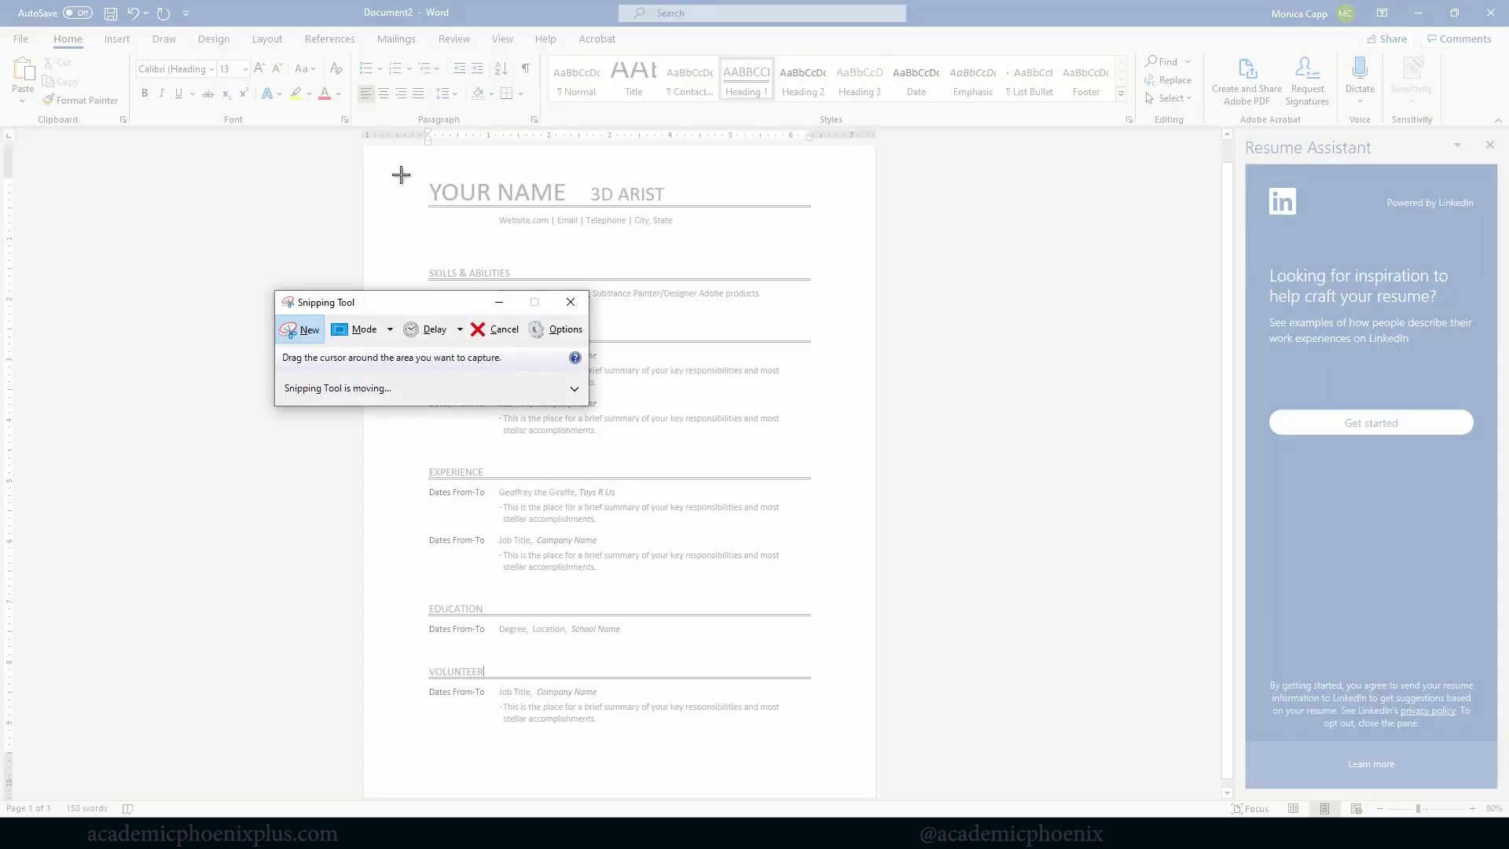
{"action": "left_click_drag", "start_coordinate": [384, 156], "coordinate": [873, 789]}
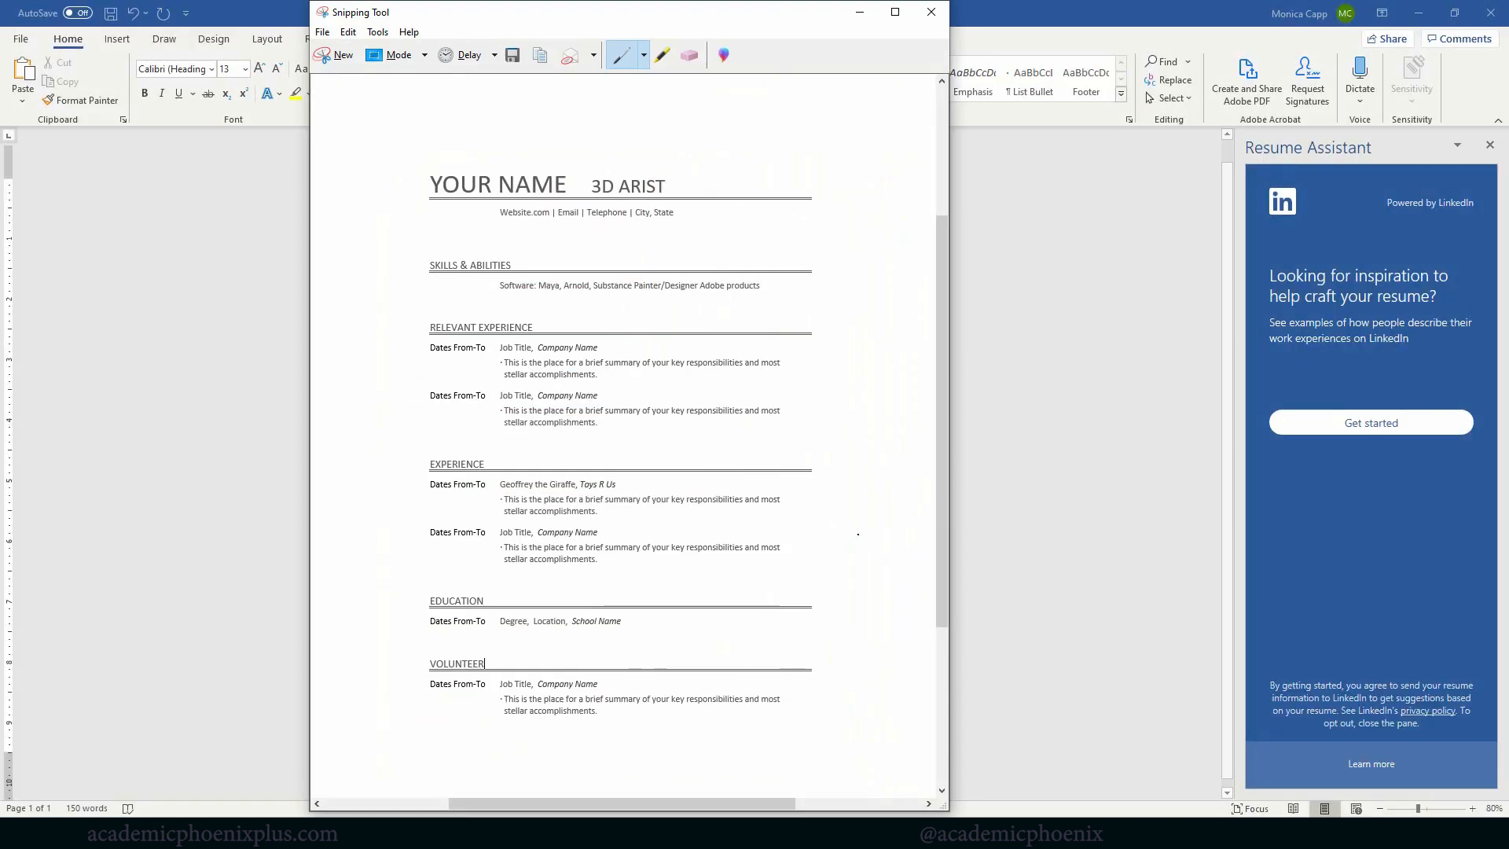
{"action": "left_click", "coordinate": [513, 57]}
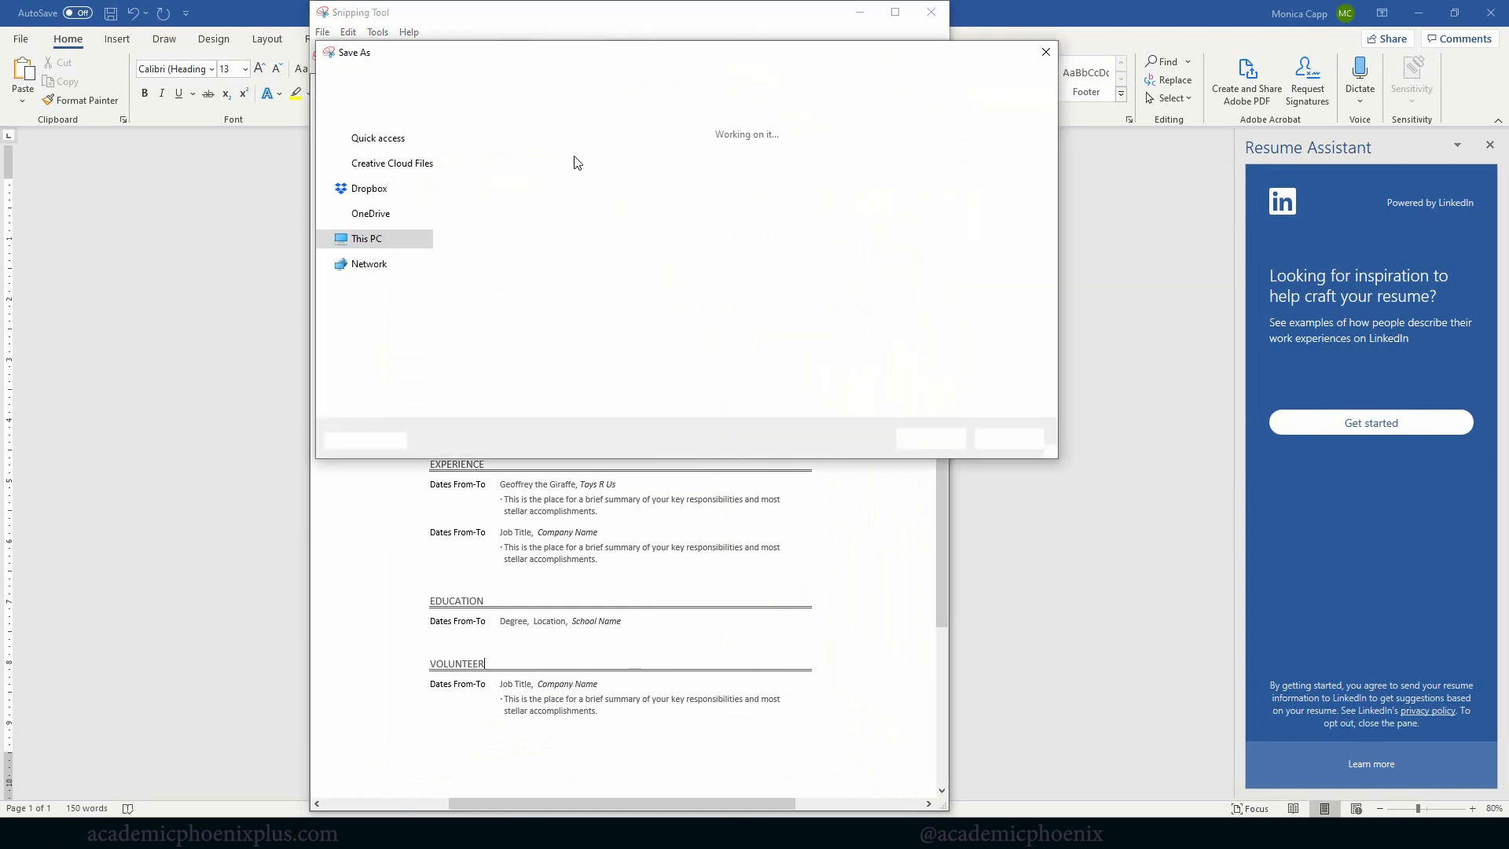
{"action": "left_click", "coordinate": [399, 177]}
{"action": "left_click", "coordinate": [505, 356]}
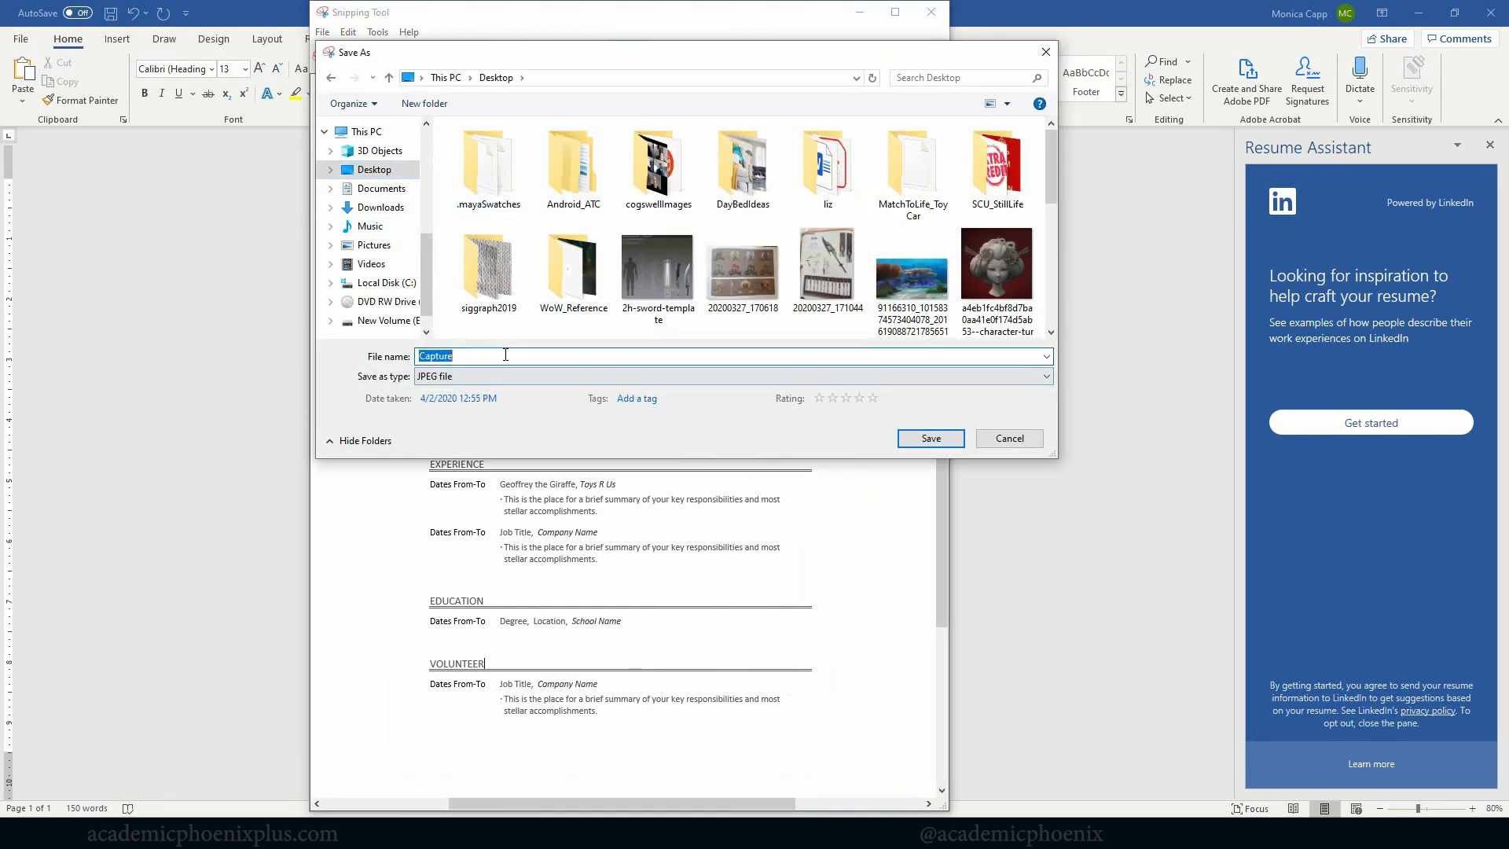
{"action": "type", "text": "resume.pdf"}
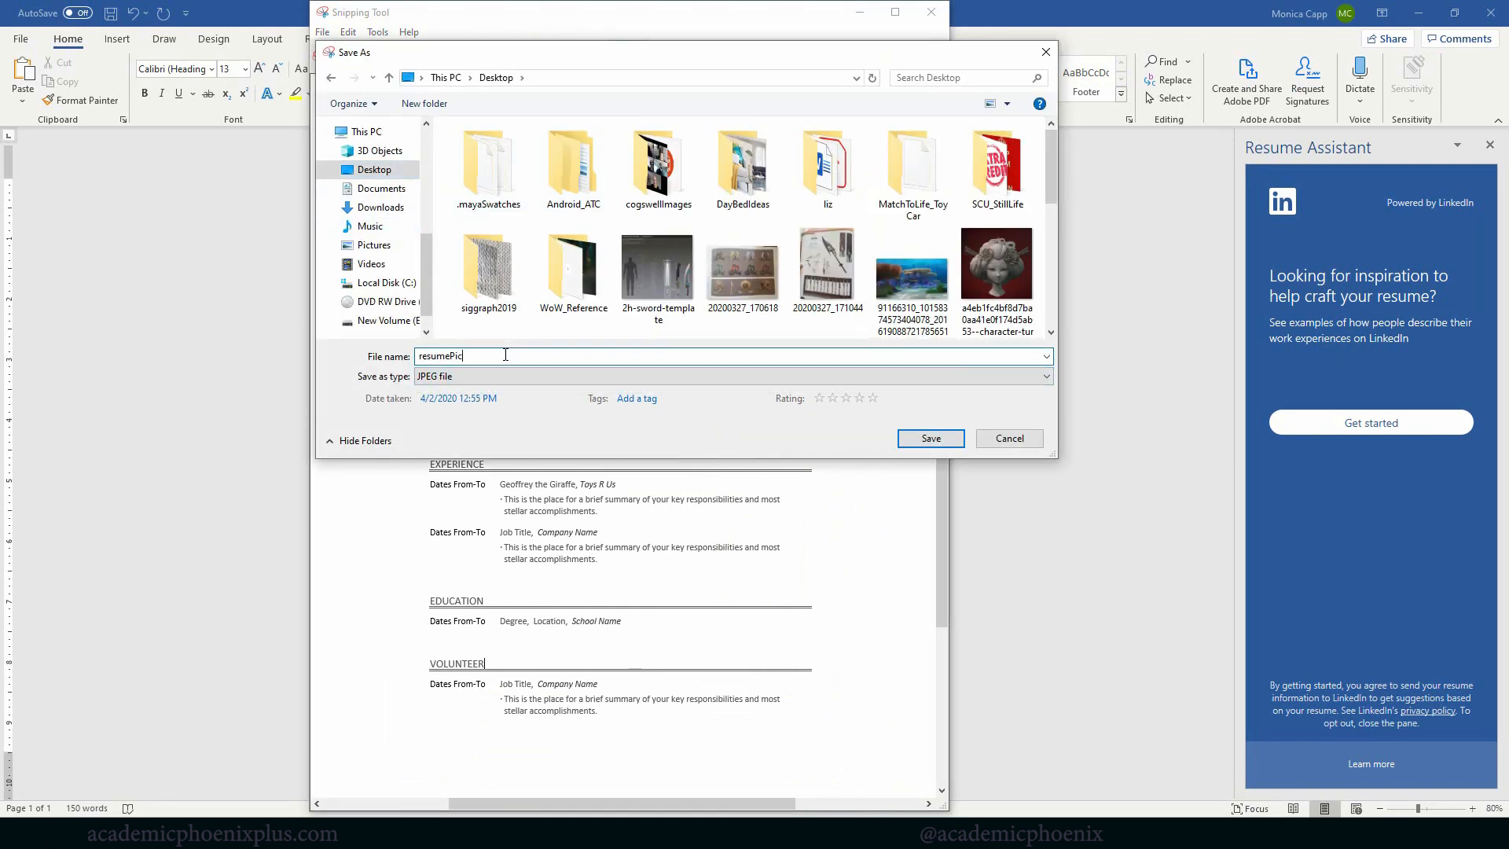
{"action": "key", "text": "Return"}
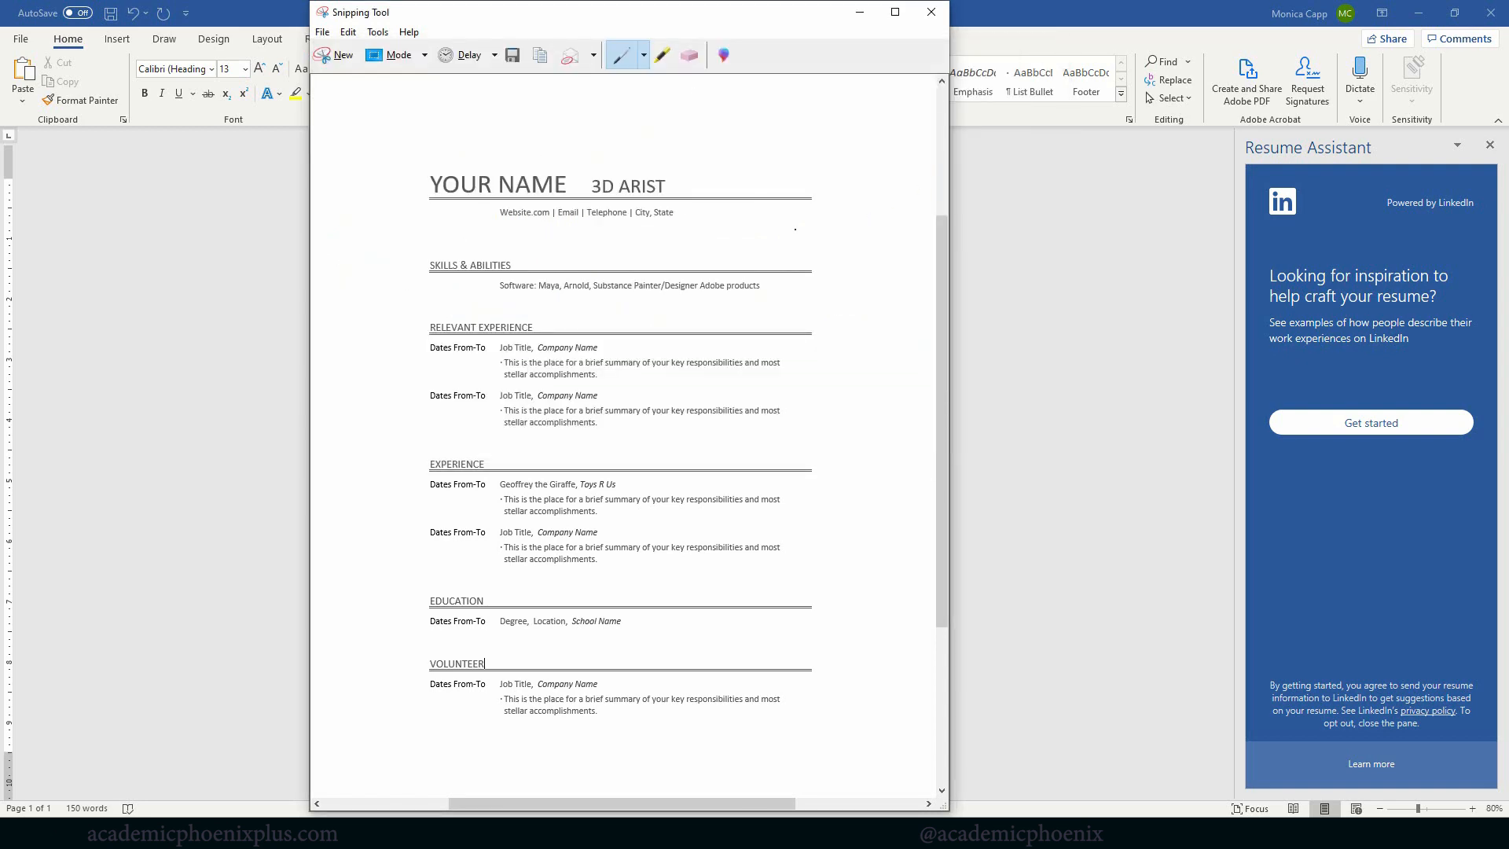
Close the captured snip and correct "3D ARIST" in the resume's title line to "3D ARTIST".
{"action": "left_click_drag", "start_coordinate": [619, 190], "coordinate": [695, 196]}
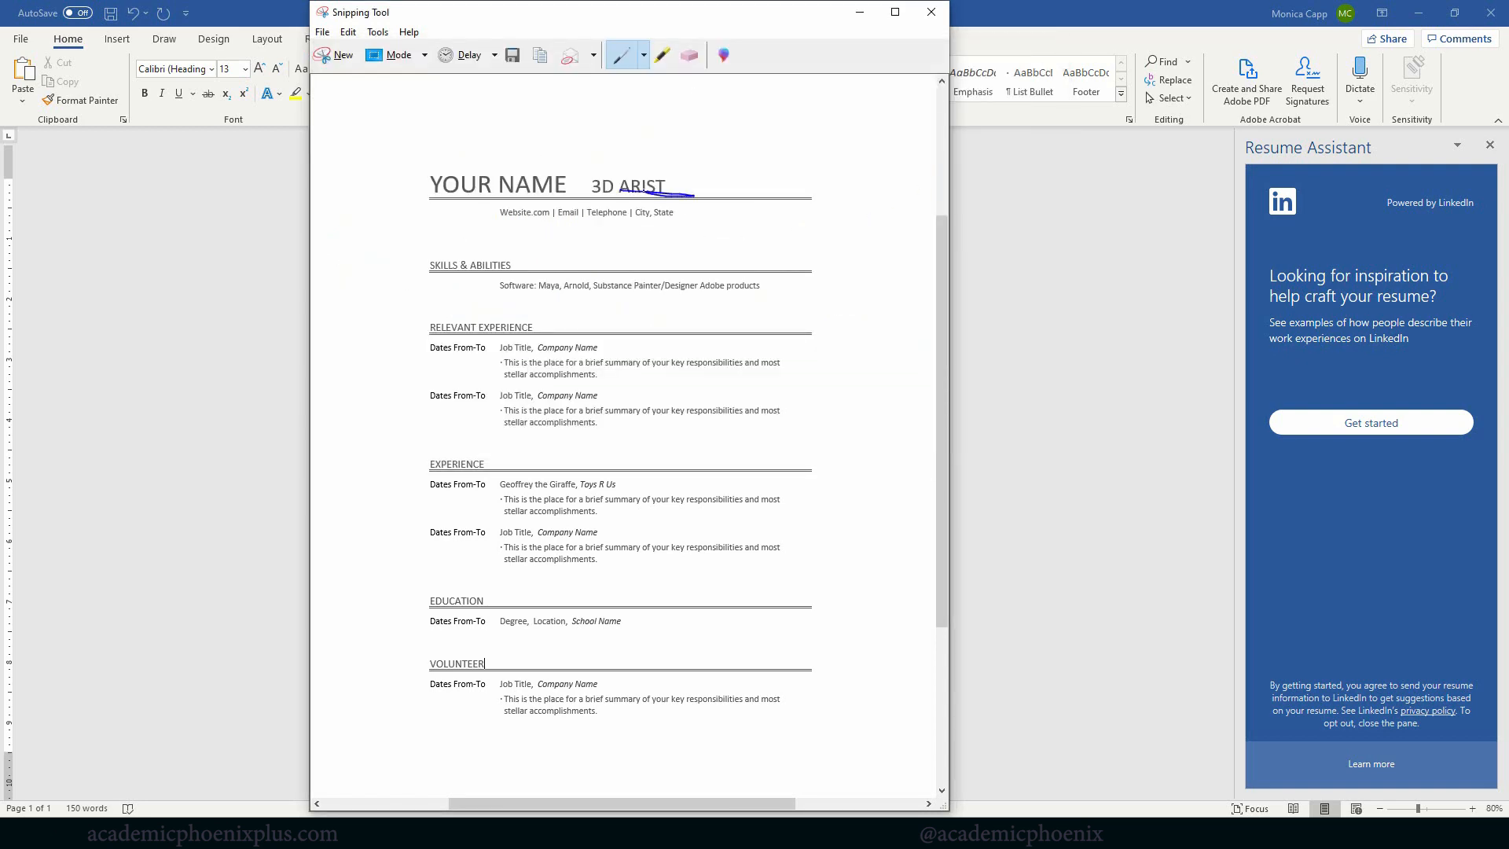
{"action": "left_click", "coordinate": [930, 12]}
{"action": "left_click", "coordinate": [693, 423]}
{"action": "left_click", "coordinate": [646, 195]}
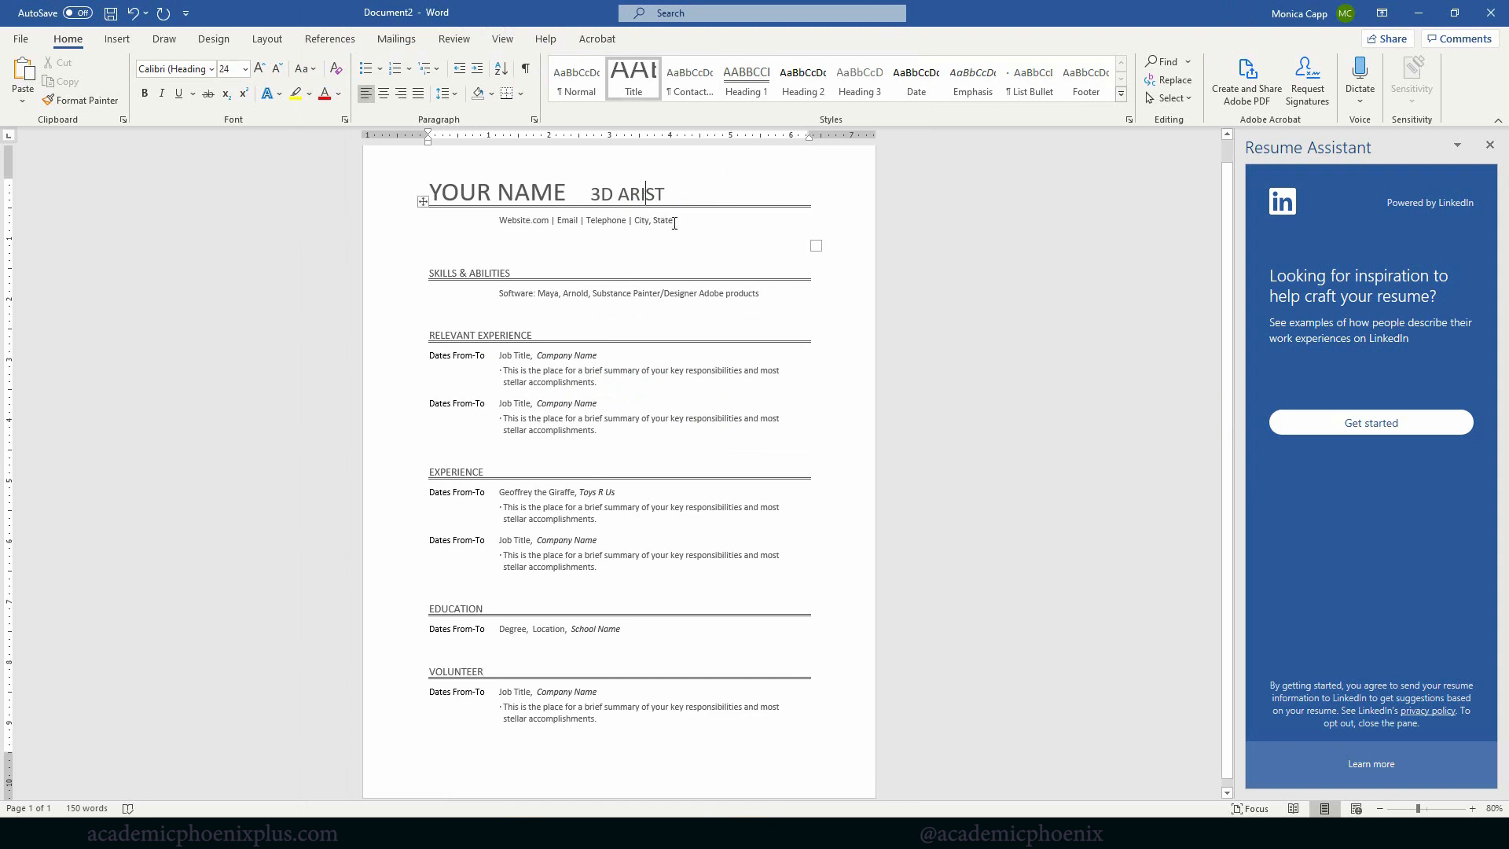
{"action": "type", "text": "T"}
Take a new screen capture of the corrected resume page with Snip & Sketch.
{"action": "left_click", "coordinate": [613, 715]}
{"action": "left_click", "coordinate": [686, 832]}
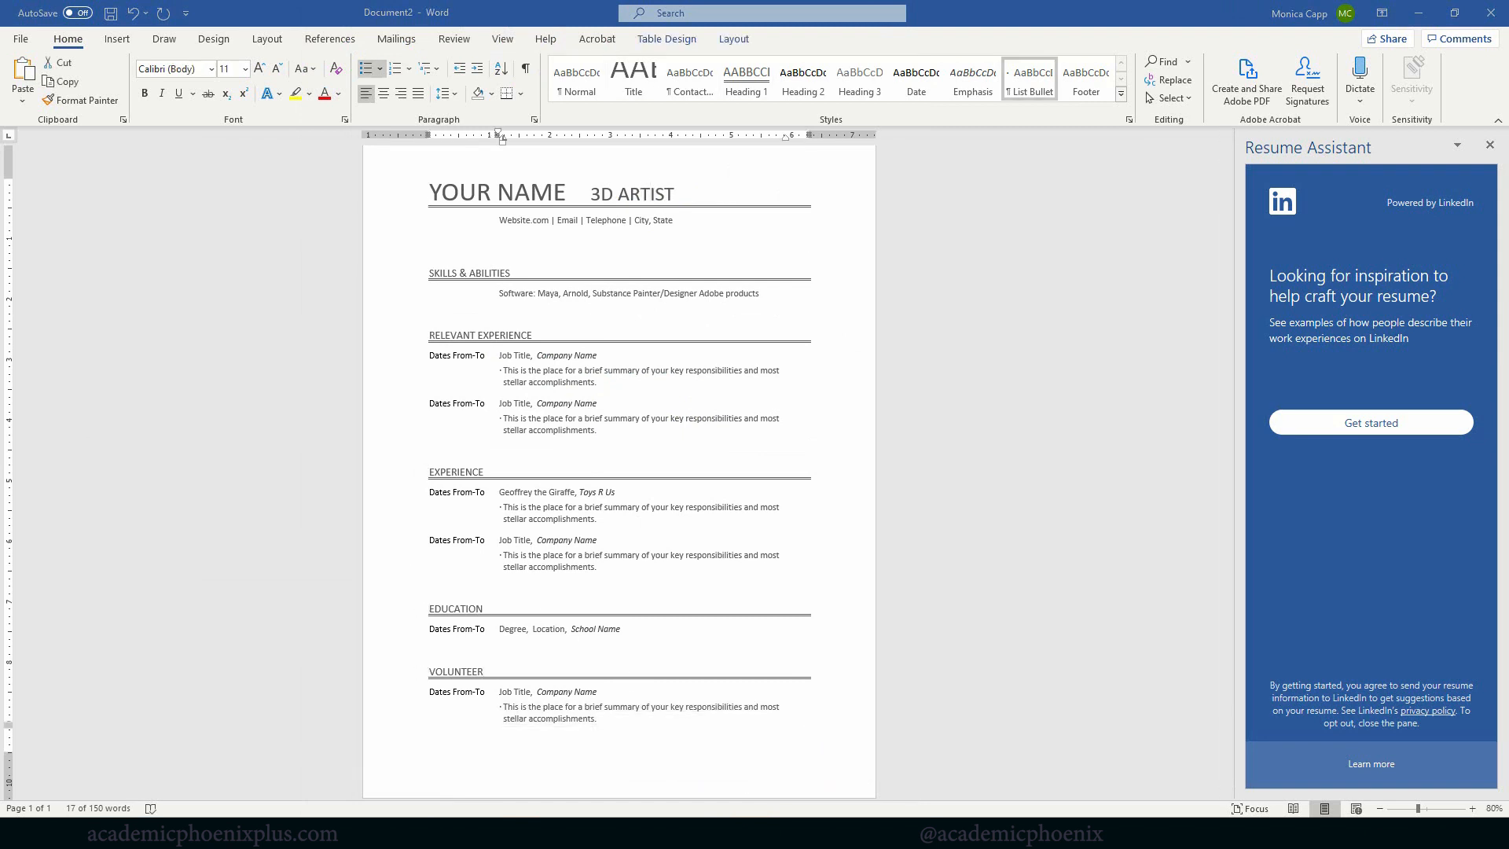
{"action": "left_click", "coordinate": [239, 201]}
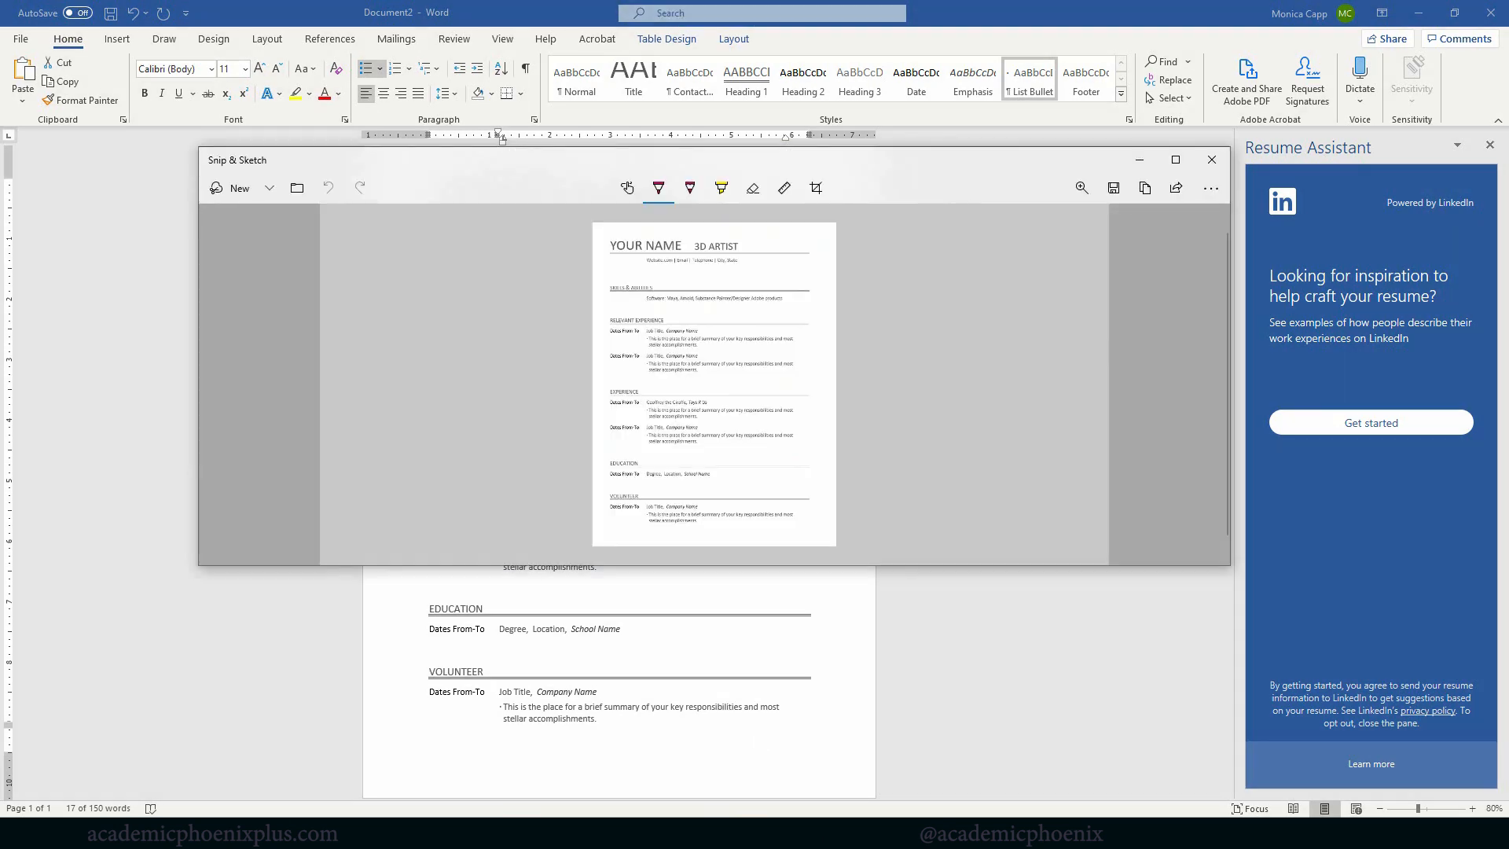
Switch to the Wix editor in the browser, upload resumePicture.JPG as a site image and add it to the About page.
{"action": "left_click", "coordinate": [481, 832]}
{"action": "left_click", "coordinate": [397, 767]}
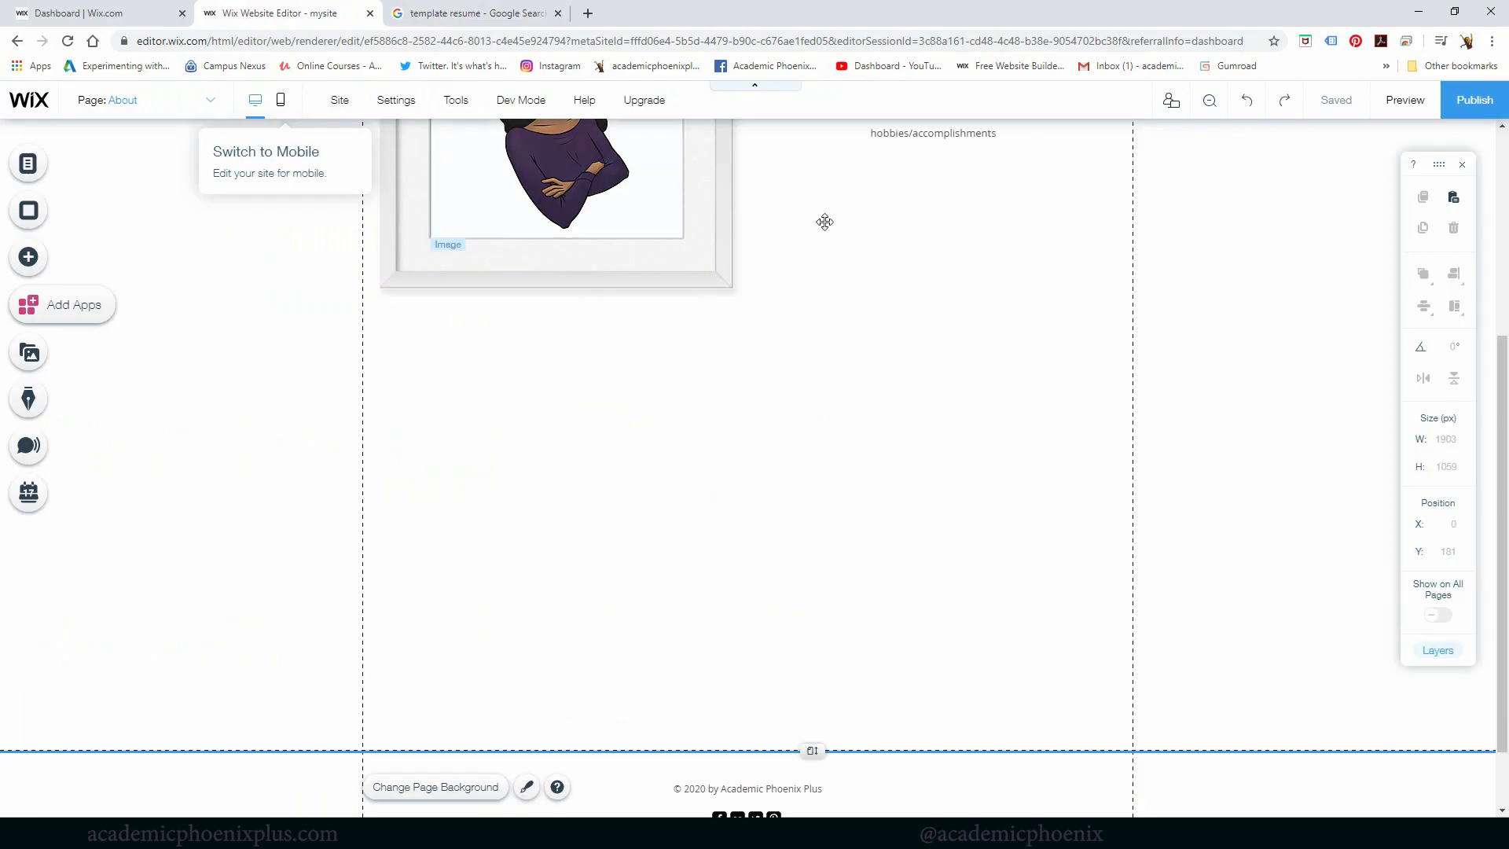
{"action": "left_click", "coordinate": [28, 257]}
{"action": "left_click", "coordinate": [97, 194]}
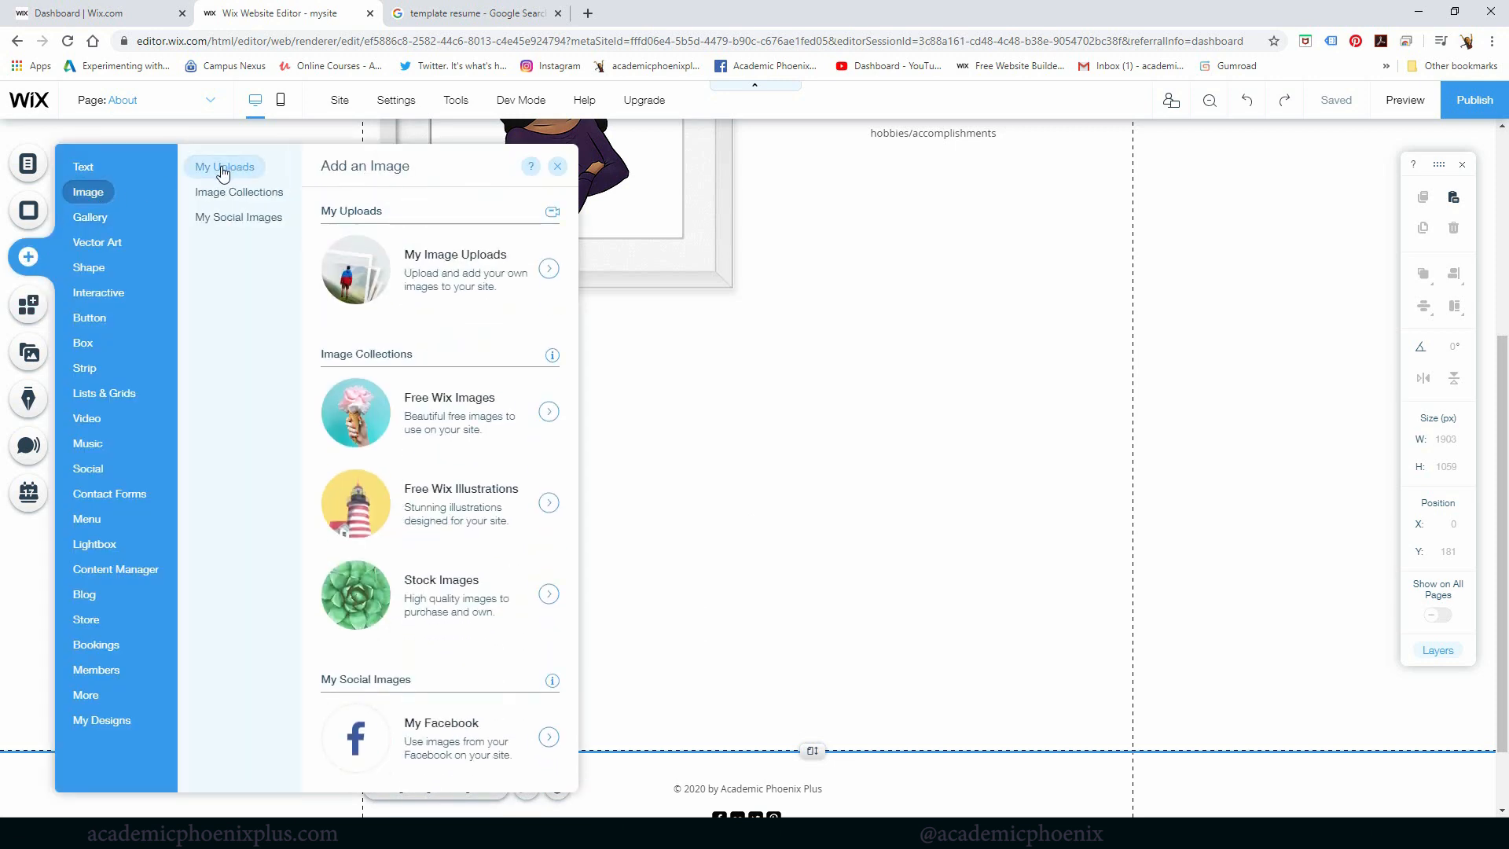
{"action": "left_click", "coordinate": [521, 268]}
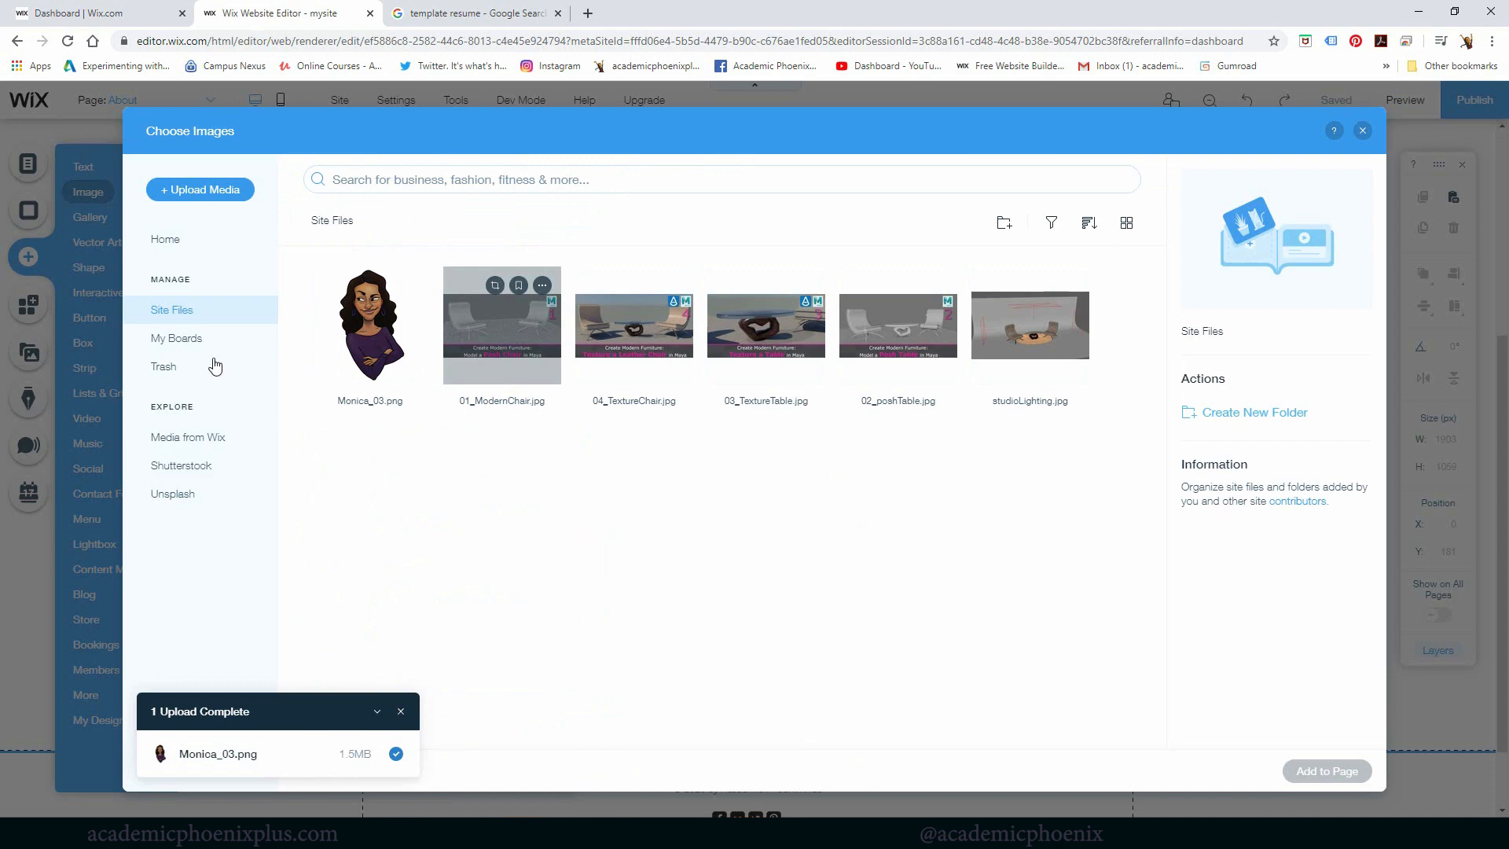
{"action": "left_click", "coordinate": [188, 190]}
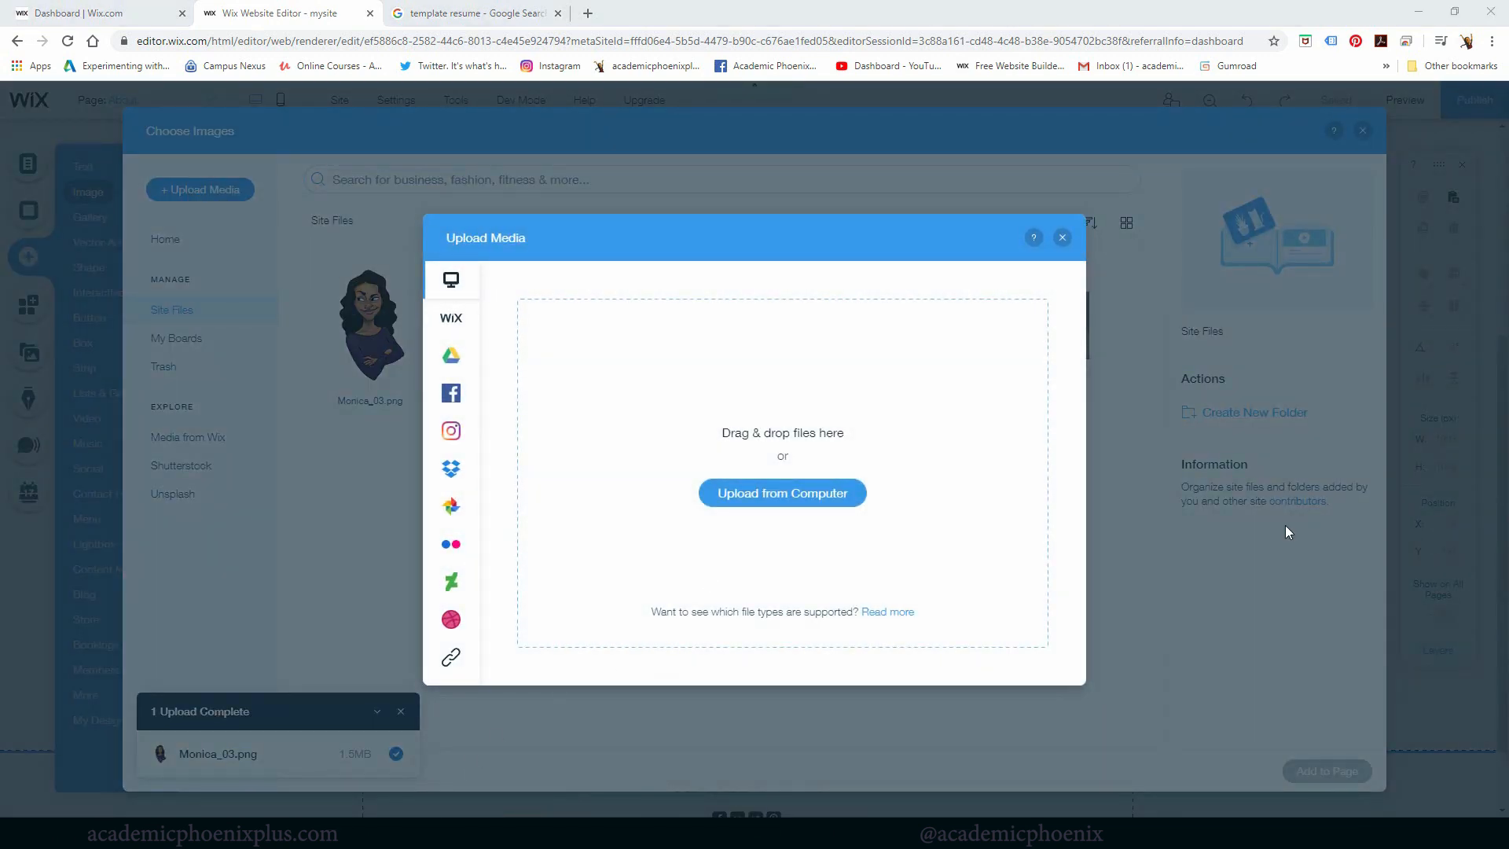
{"action": "left_click_drag", "start_coordinate": [1283, 529], "coordinate": [719, 482]}
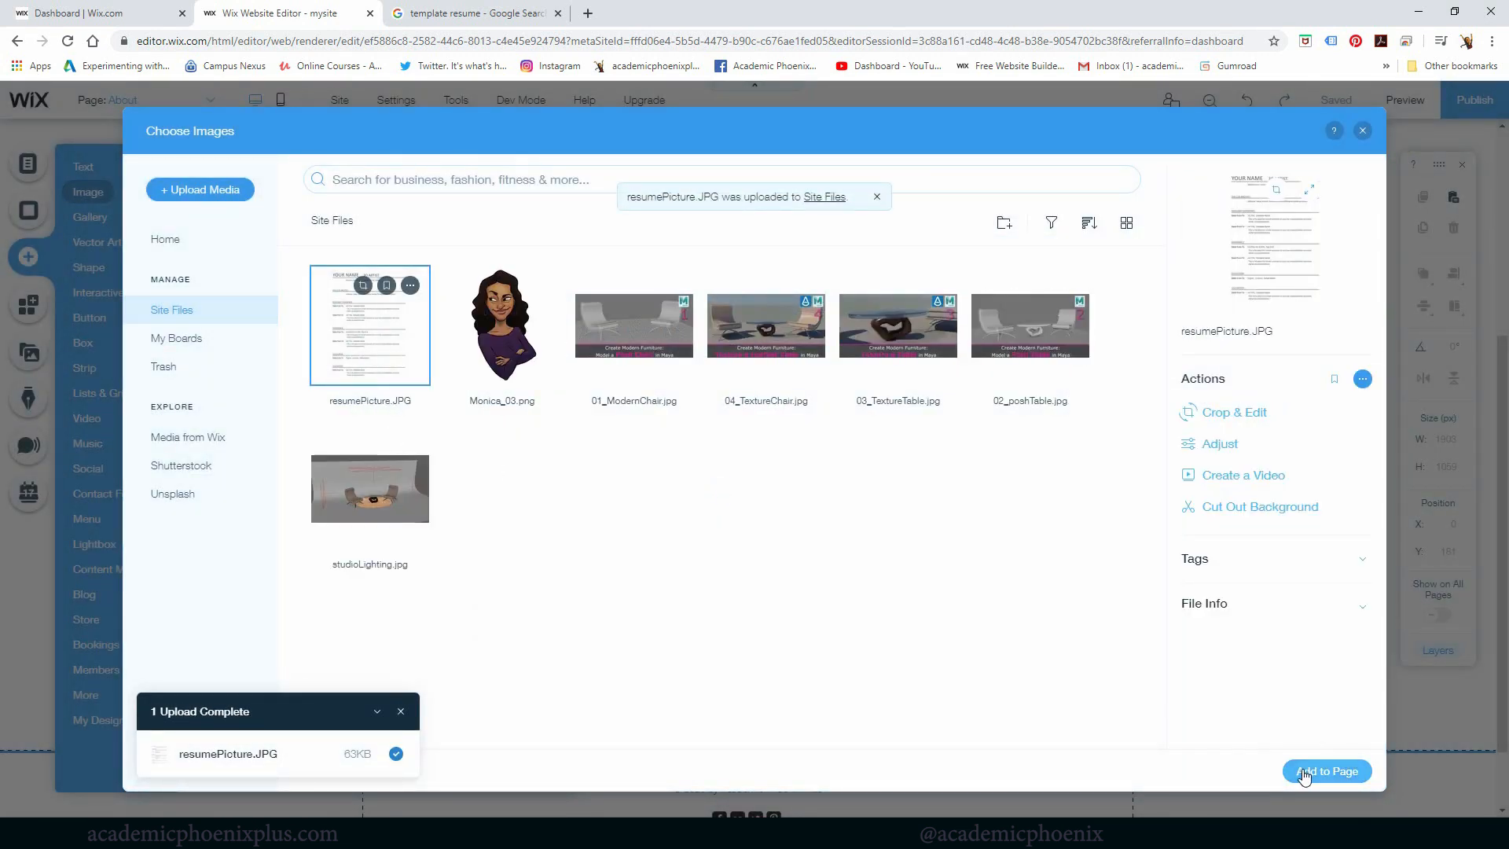
{"action": "left_click", "coordinate": [1328, 771]}
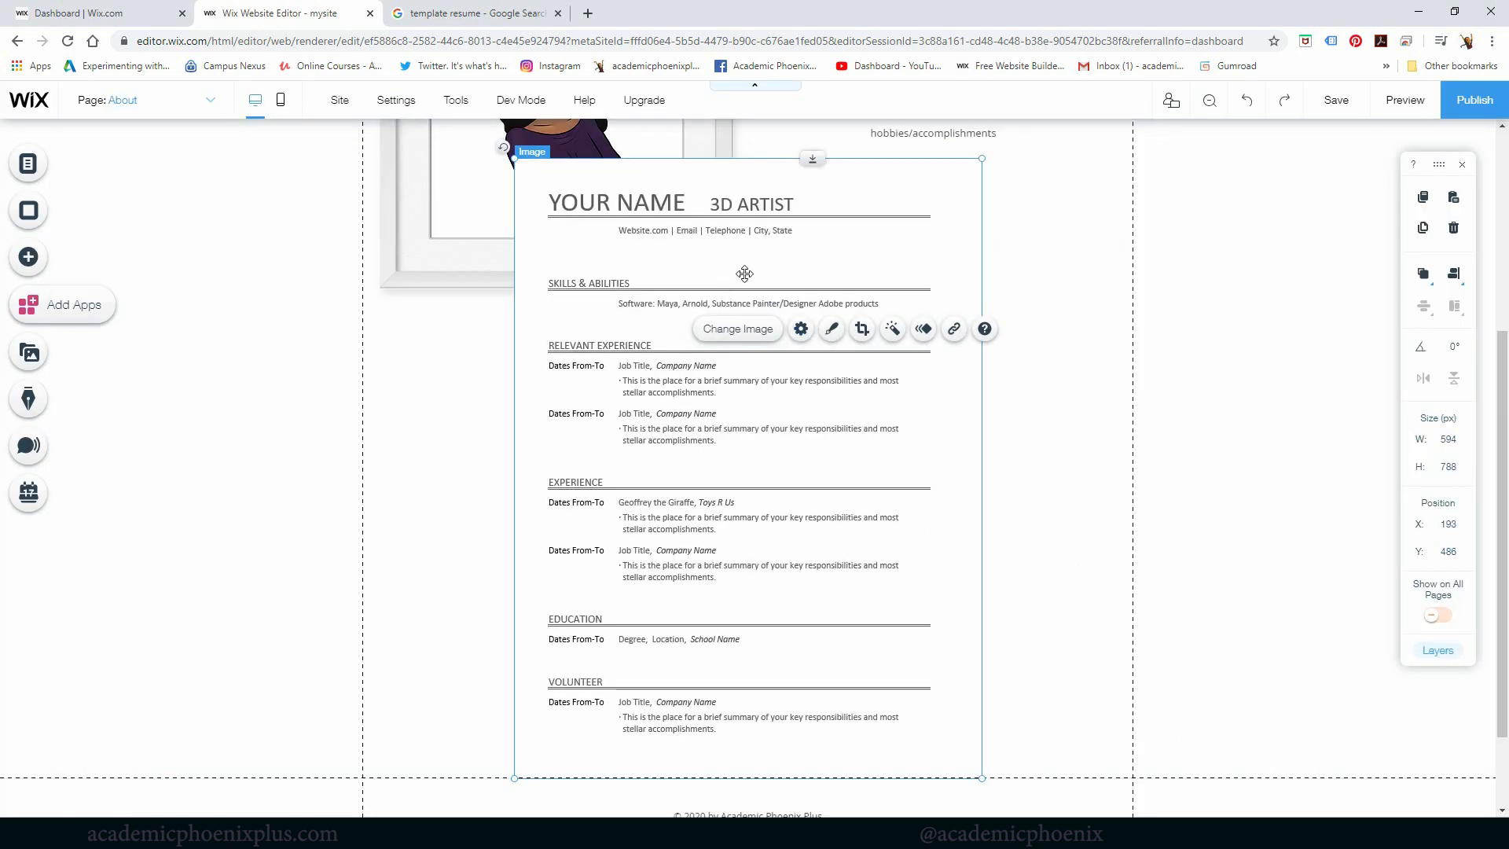
Move the resume image below the framed portrait to about X 34, Y 692.
{"action": "left_click_drag", "start_coordinate": [745, 274], "coordinate": [730, 435]}
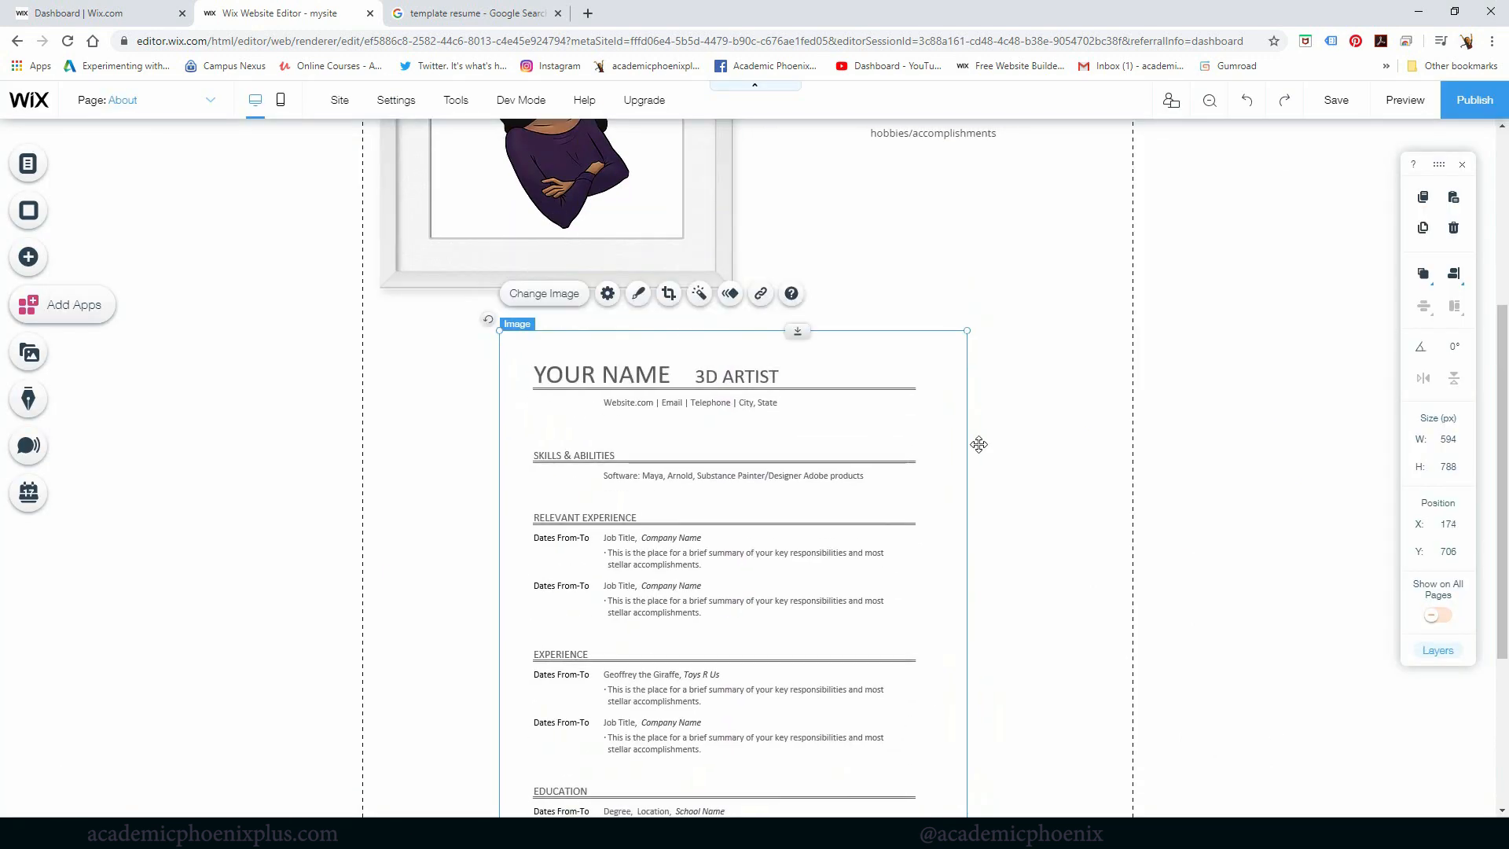
{"action": "scroll", "coordinate": [1498, 328], "scroll_direction": "up", "scroll_amount": 2}
{"action": "scroll", "coordinate": [1498, 329], "scroll_direction": "up", "scroll_amount": 2}
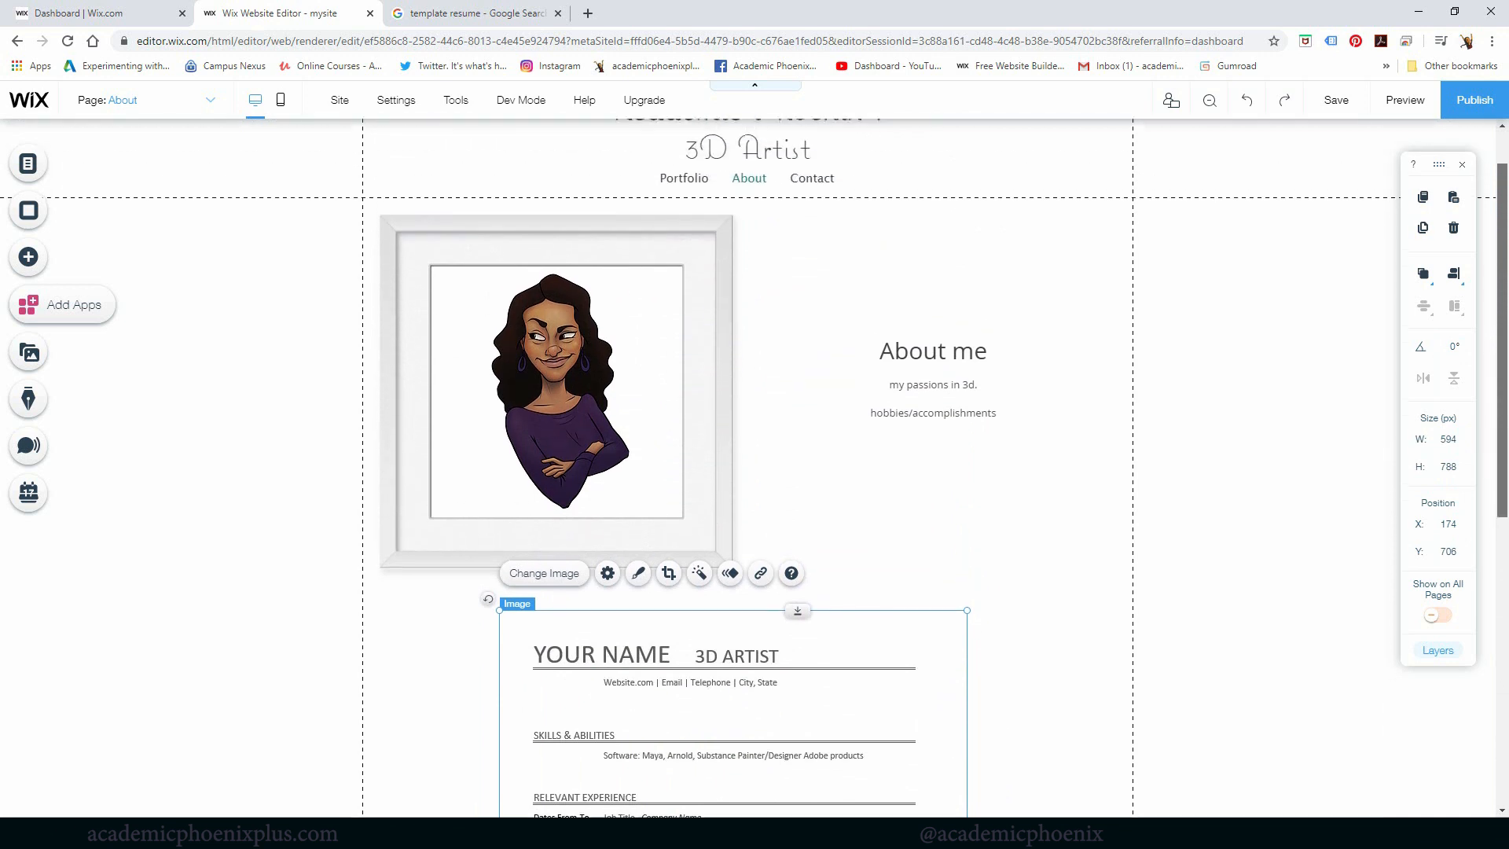
{"action": "scroll", "coordinate": [1449, 417], "scroll_direction": "down", "scroll_amount": 3}
{"action": "scroll", "coordinate": [1449, 417], "scroll_direction": "down", "scroll_amount": 3}
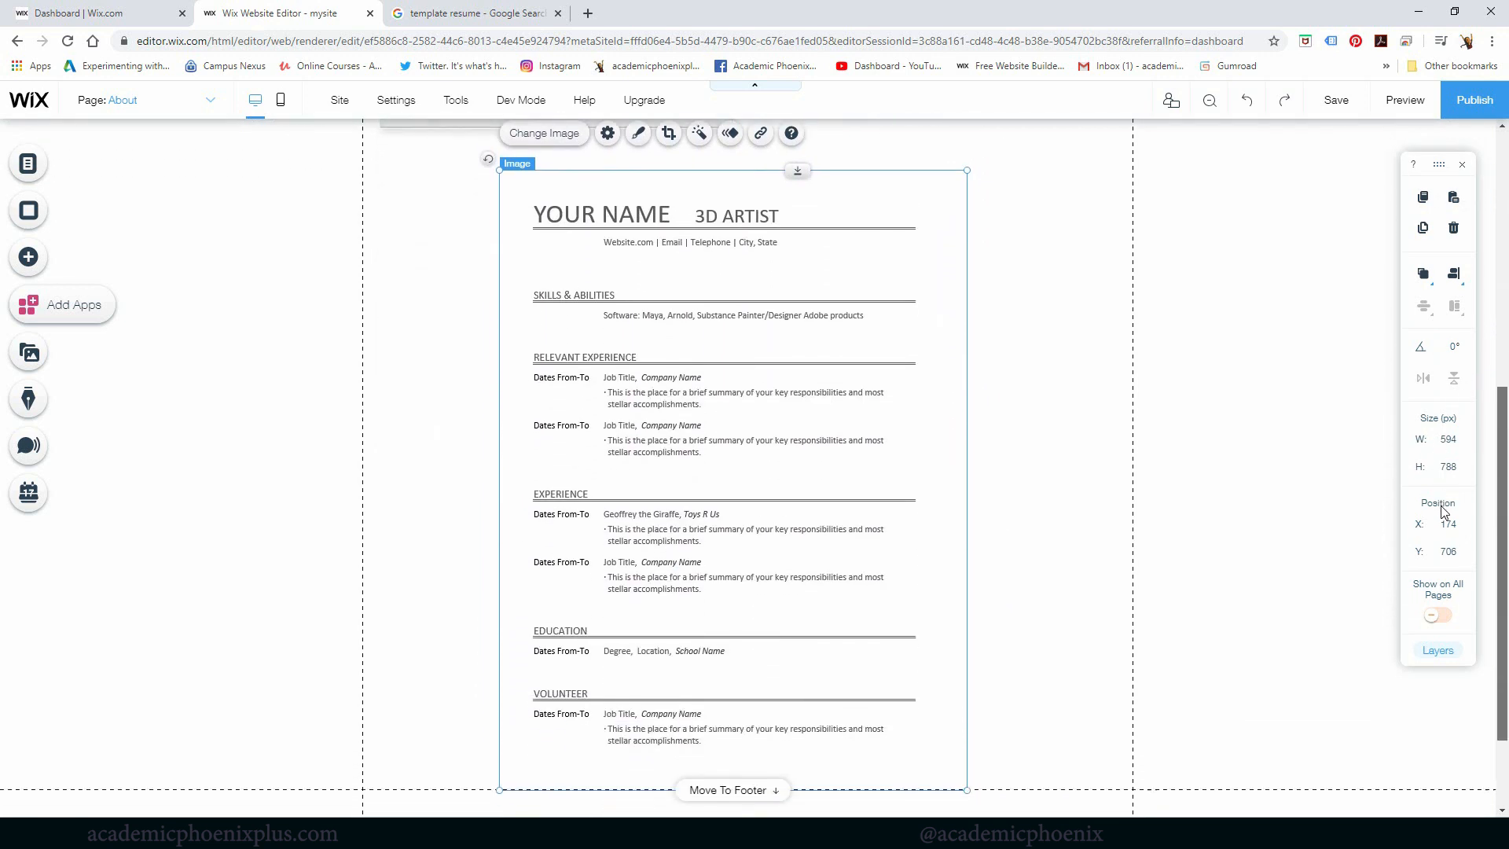
{"action": "left_click_drag", "start_coordinate": [711, 391], "coordinate": [599, 379]}
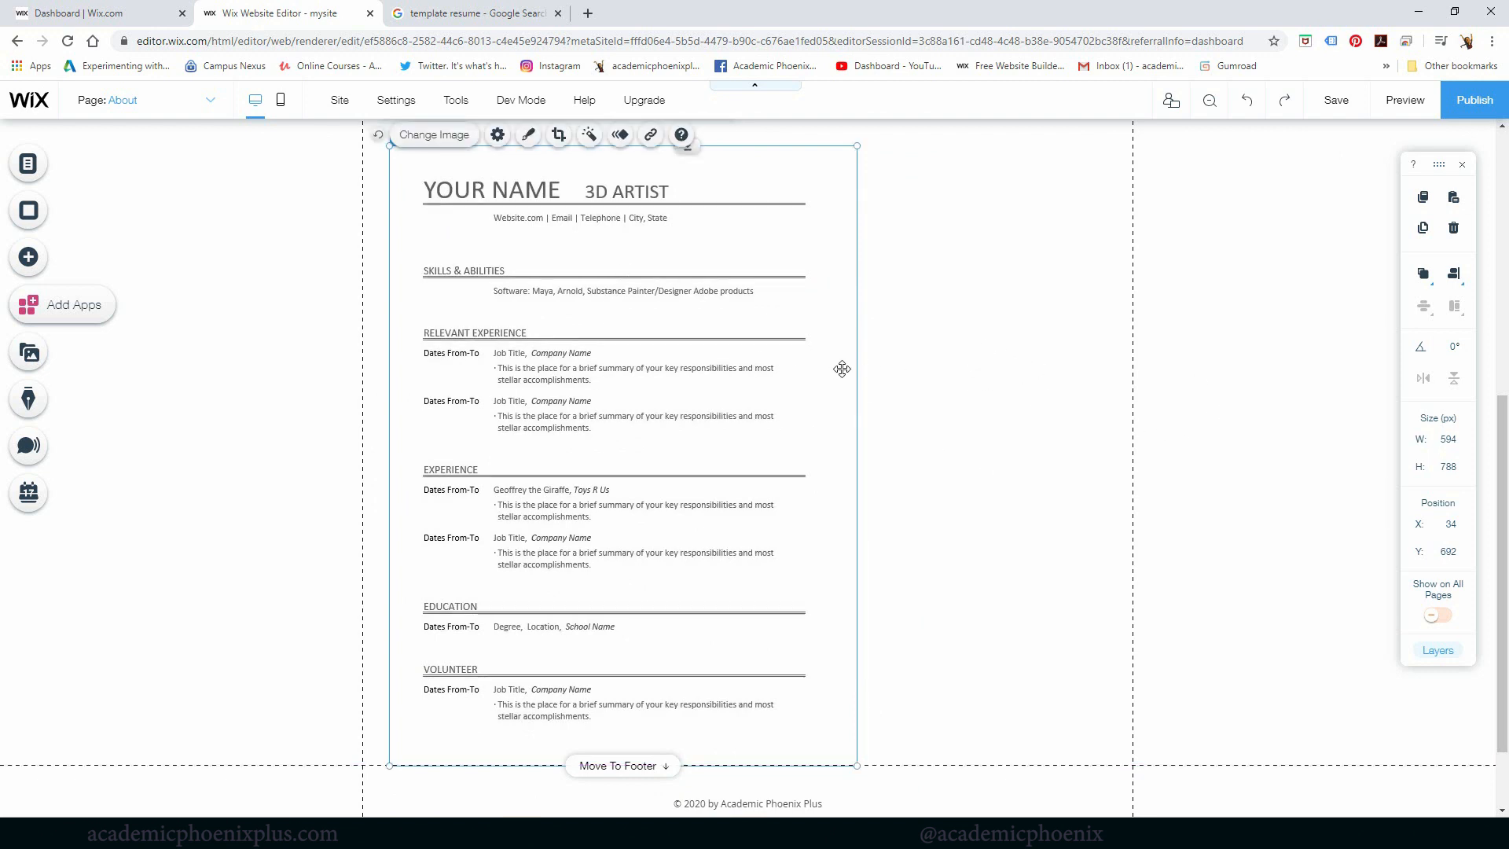
Add the outlined themed button to the blank area beside the resume image, at about X 666, Y 956.
{"action": "left_click", "coordinate": [28, 257]}
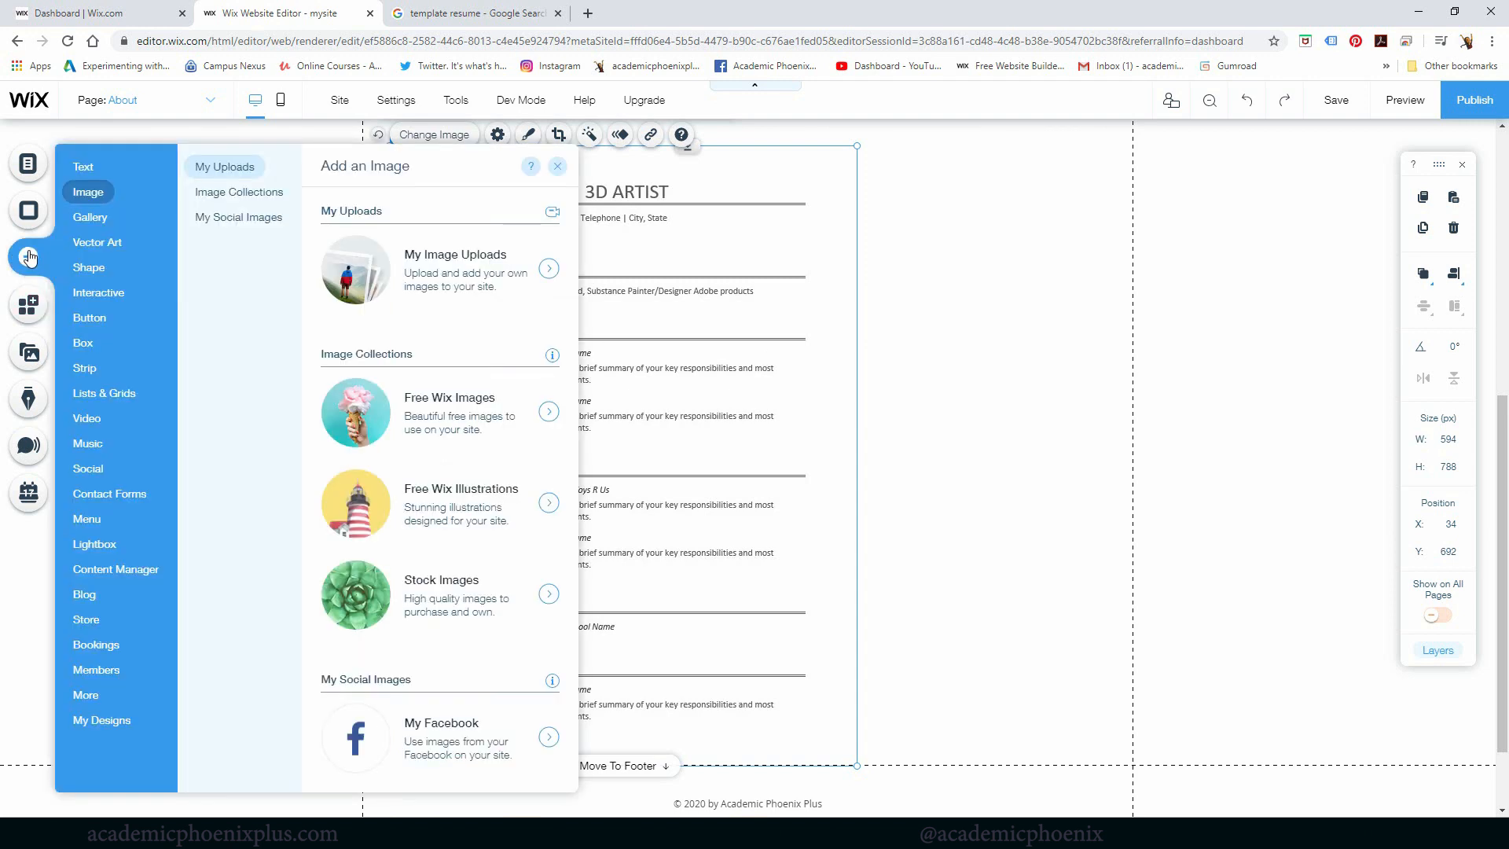
{"action": "mouse_move", "coordinate": [112, 324]}
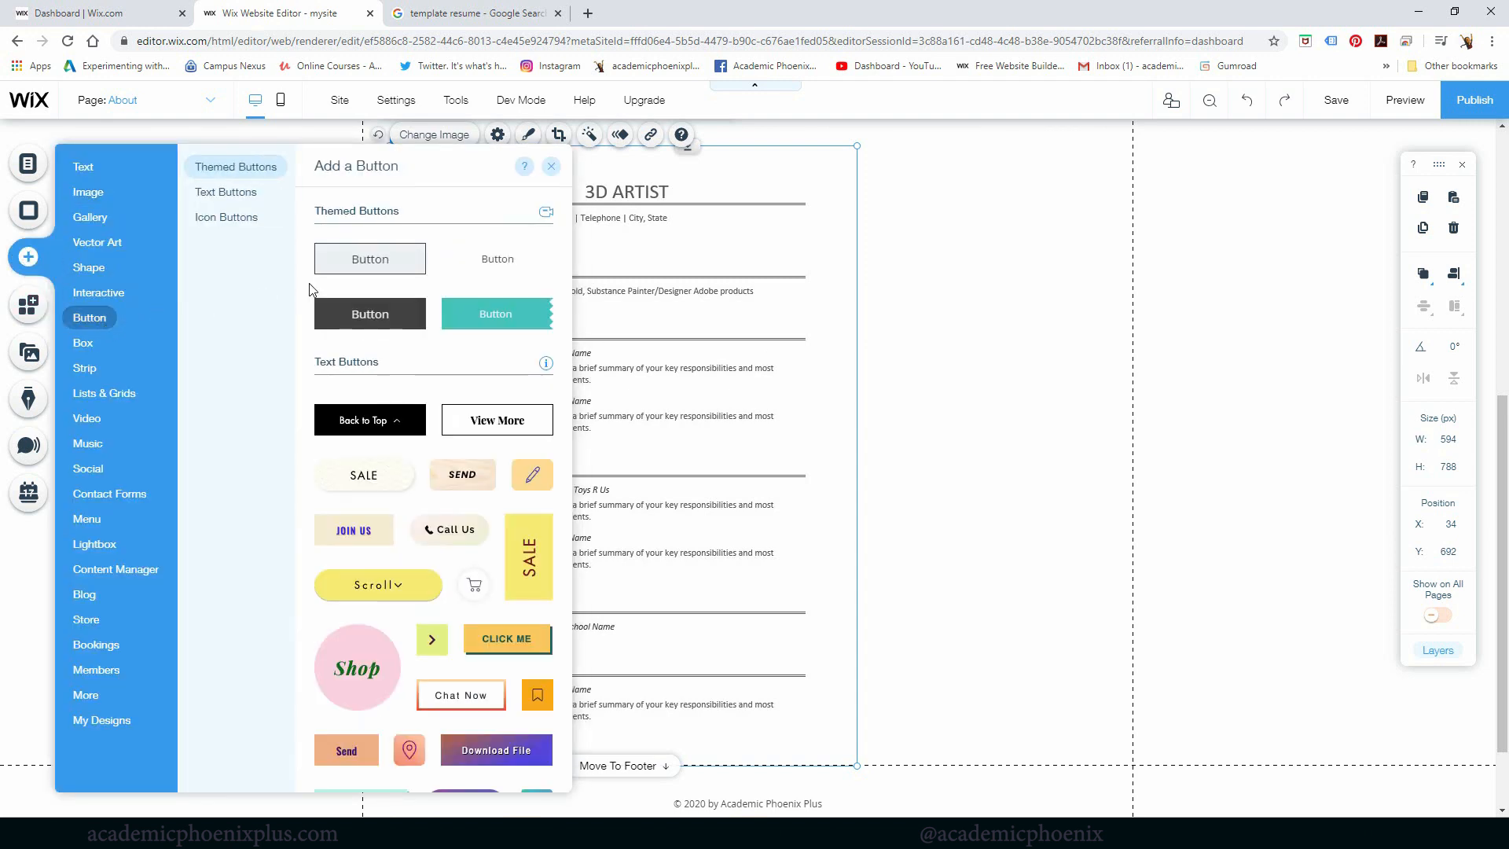
{"action": "left_click", "coordinate": [373, 267]}
{"action": "left_click_drag", "start_coordinate": [754, 469], "coordinate": [958, 338]}
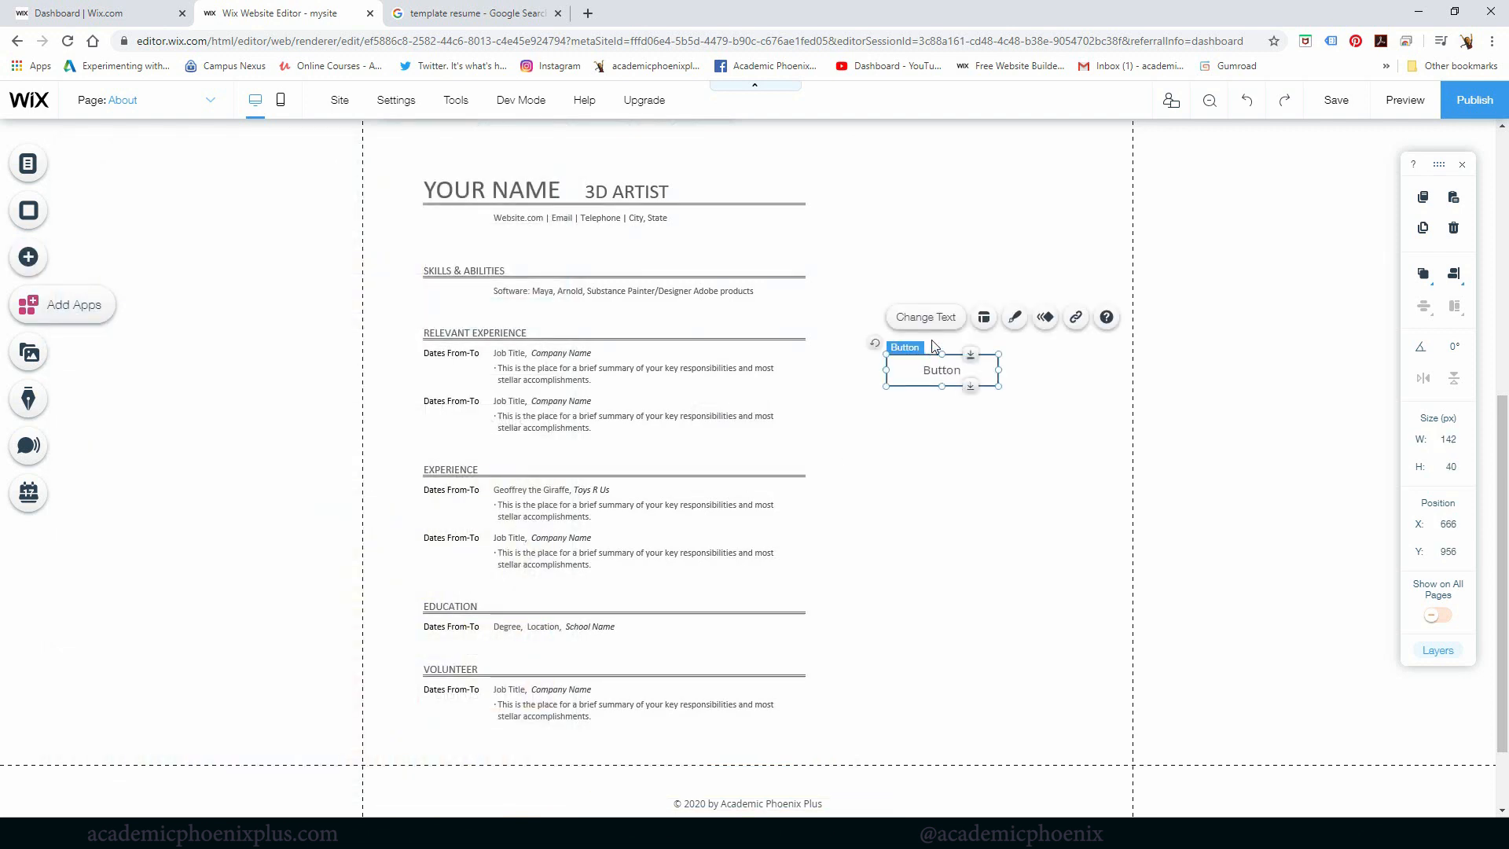
Label the new button "Download Resume" and move it to about X 709, Y 935.
{"action": "left_click", "coordinate": [926, 316]}
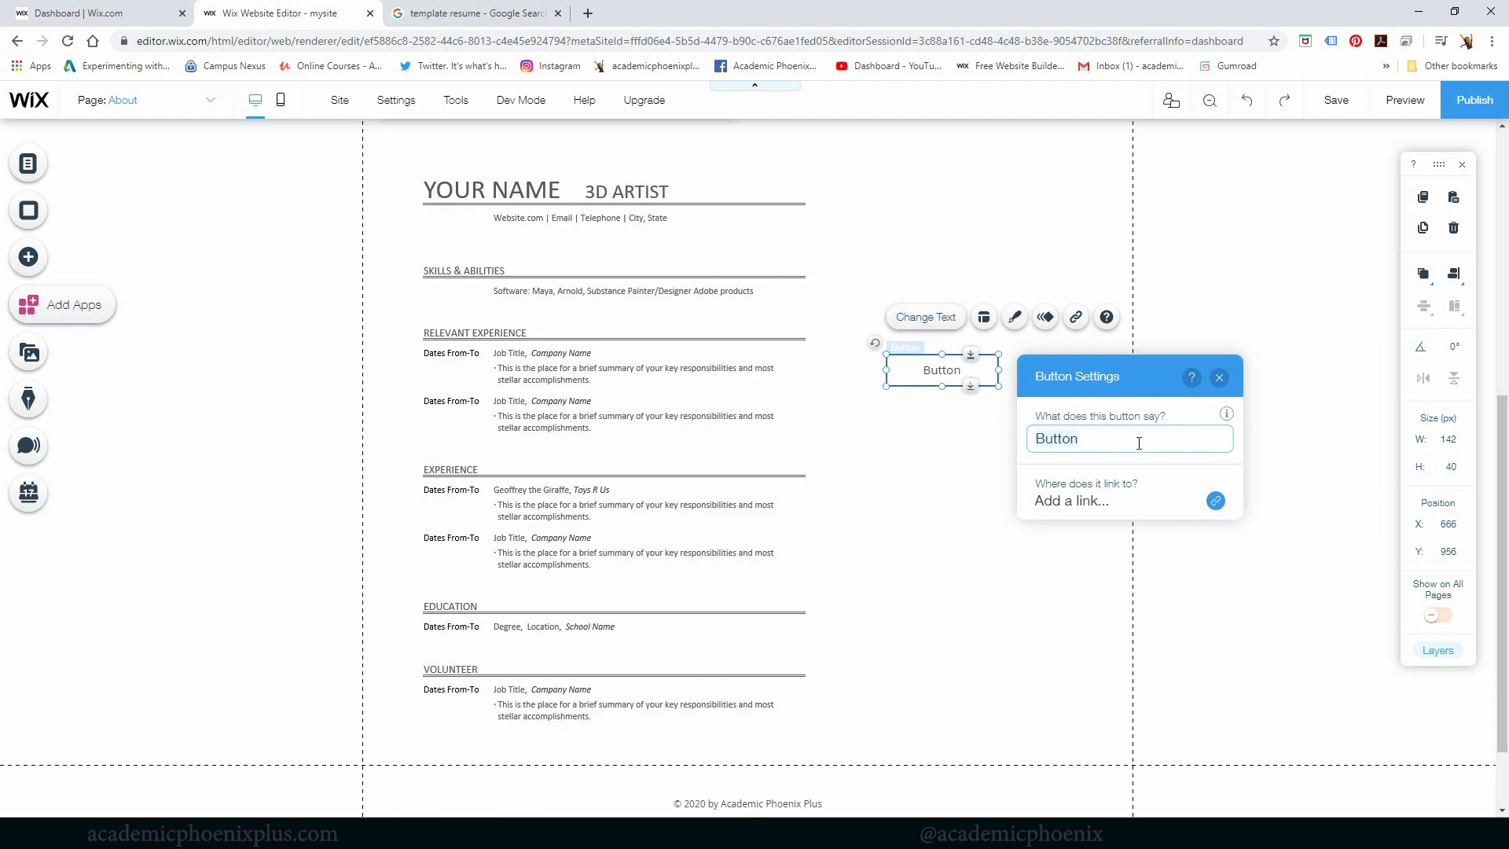
{"action": "type", "text": "Re"}
{"action": "type", "text": "Down"}
{"action": "type", "text": "load"}
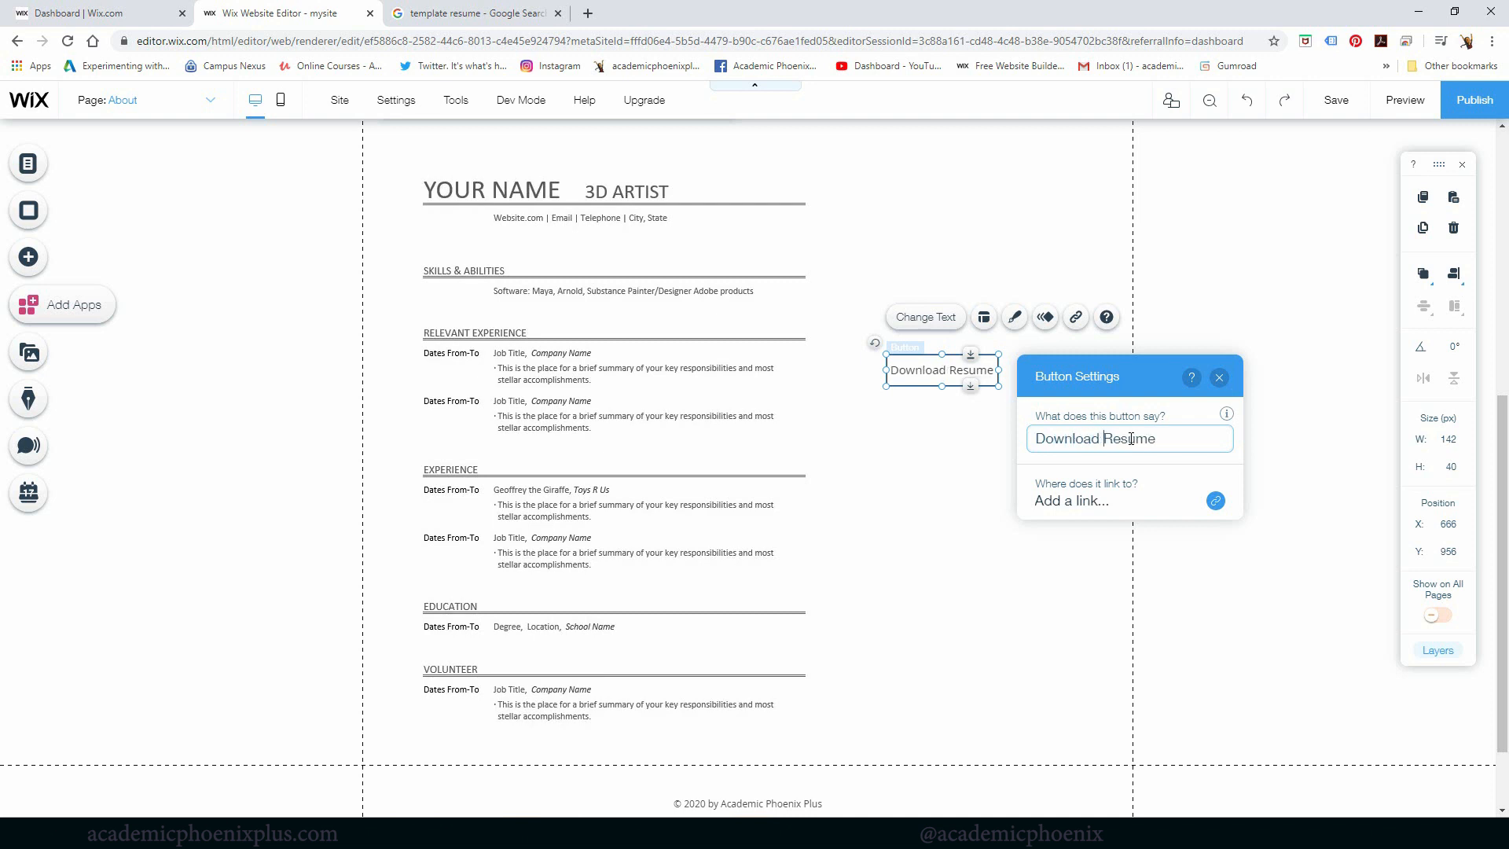
{"action": "left_click", "coordinate": [957, 481]}
{"action": "left_click_drag", "start_coordinate": [967, 364], "coordinate": [1001, 347]}
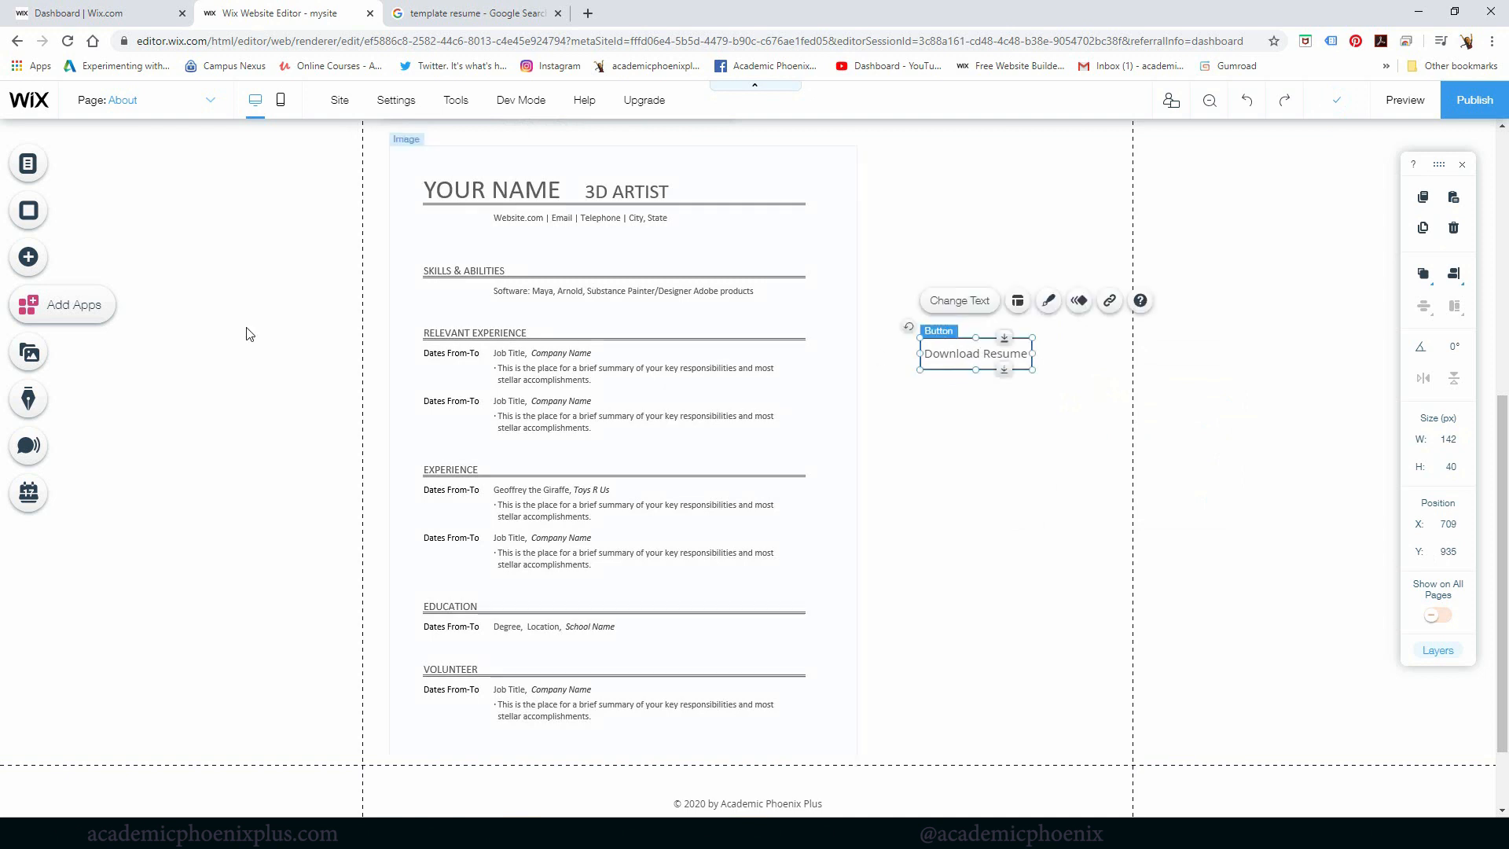
{"action": "left_click", "coordinate": [29, 257]}
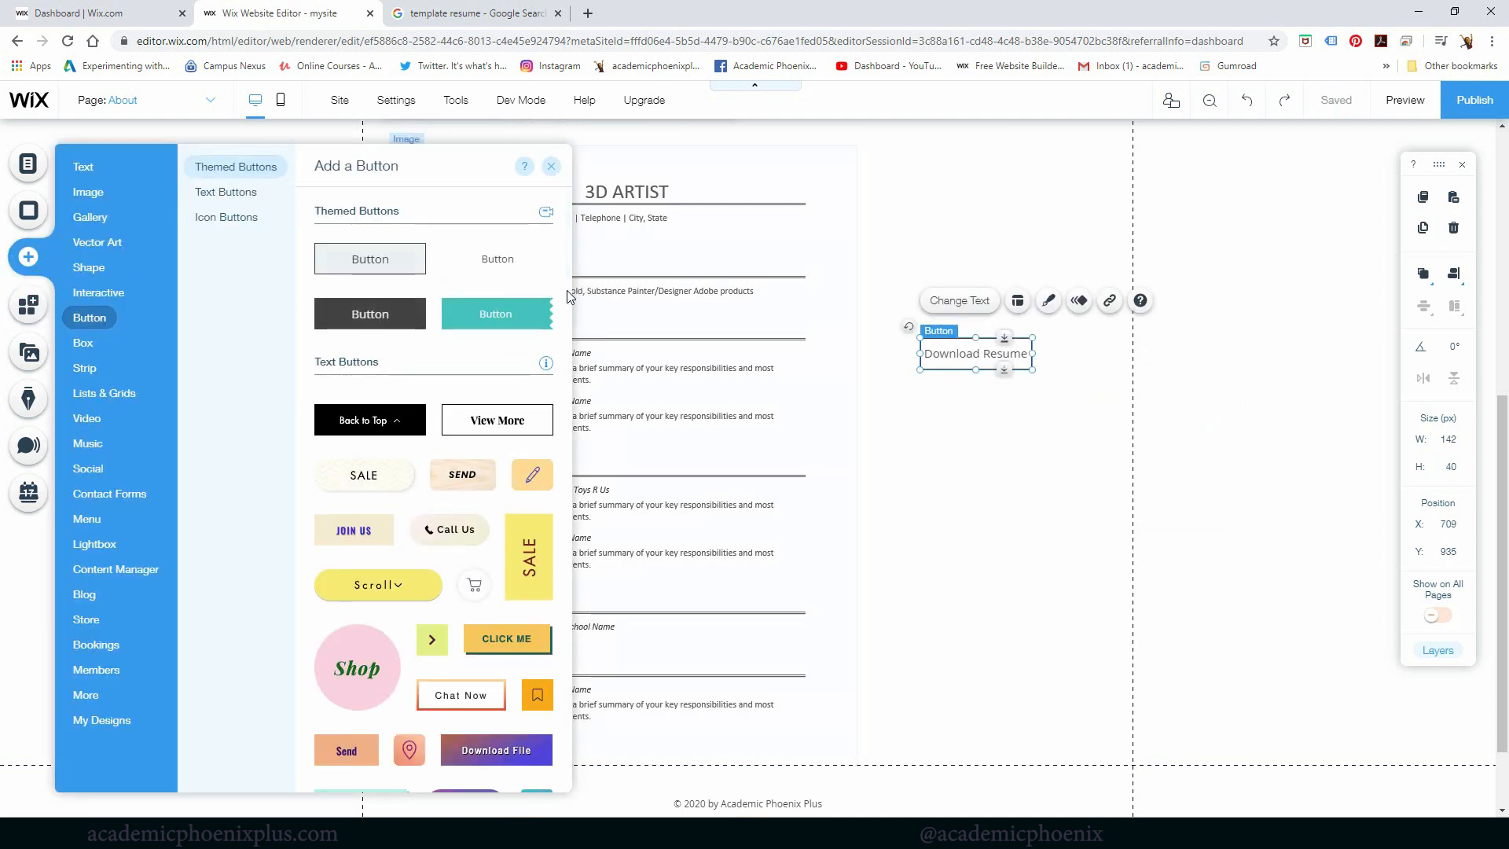
{"action": "scroll", "coordinate": [569, 290], "scroll_direction": "down", "scroll_amount": 3}
{"action": "scroll", "coordinate": [559, 346], "scroll_direction": "down", "scroll_amount": 12}
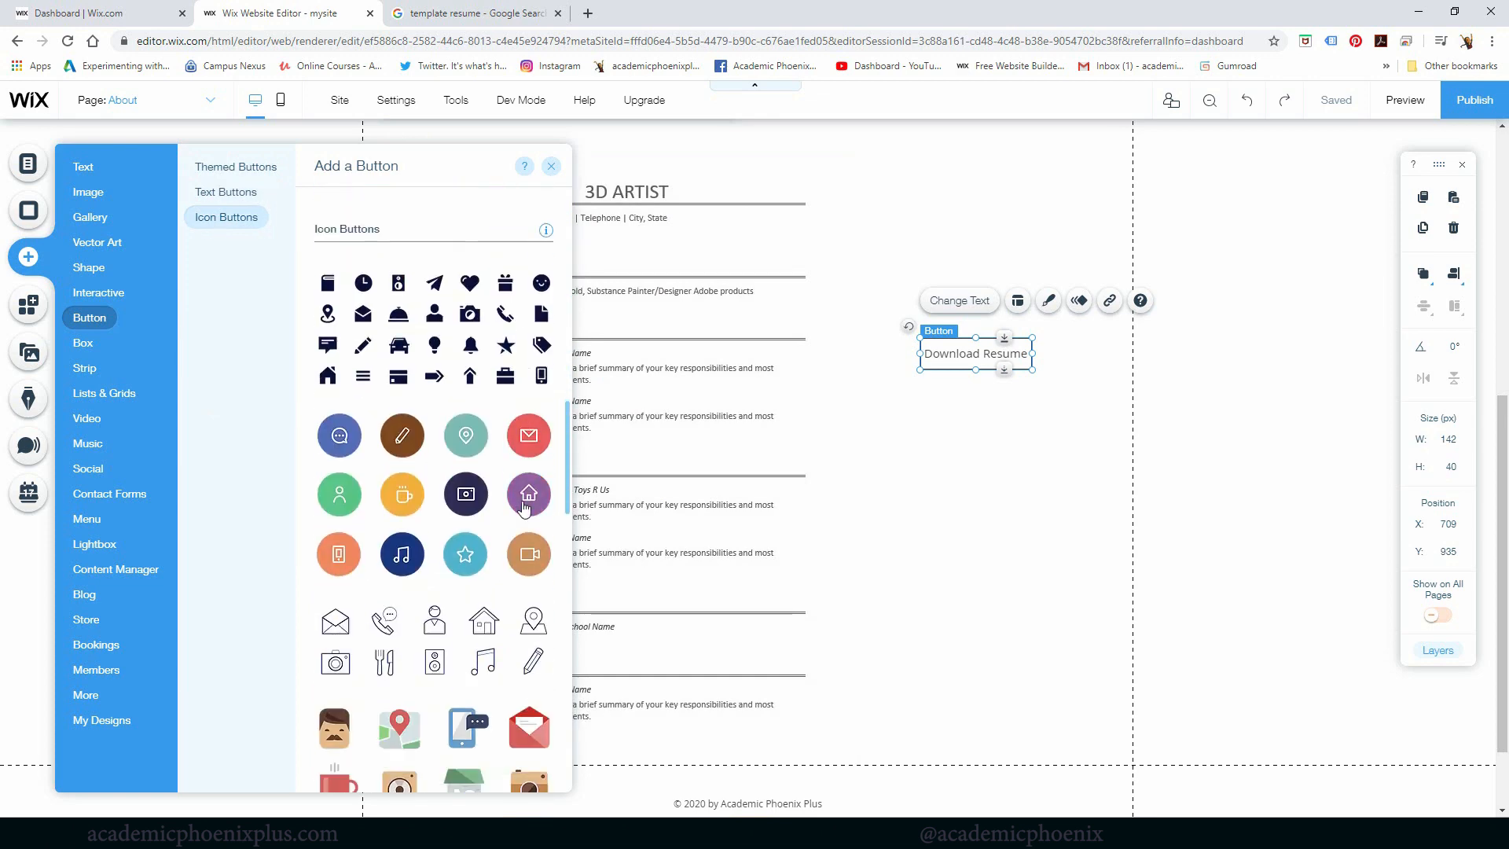
{"action": "scroll", "coordinate": [556, 523], "scroll_direction": "down", "scroll_amount": 12}
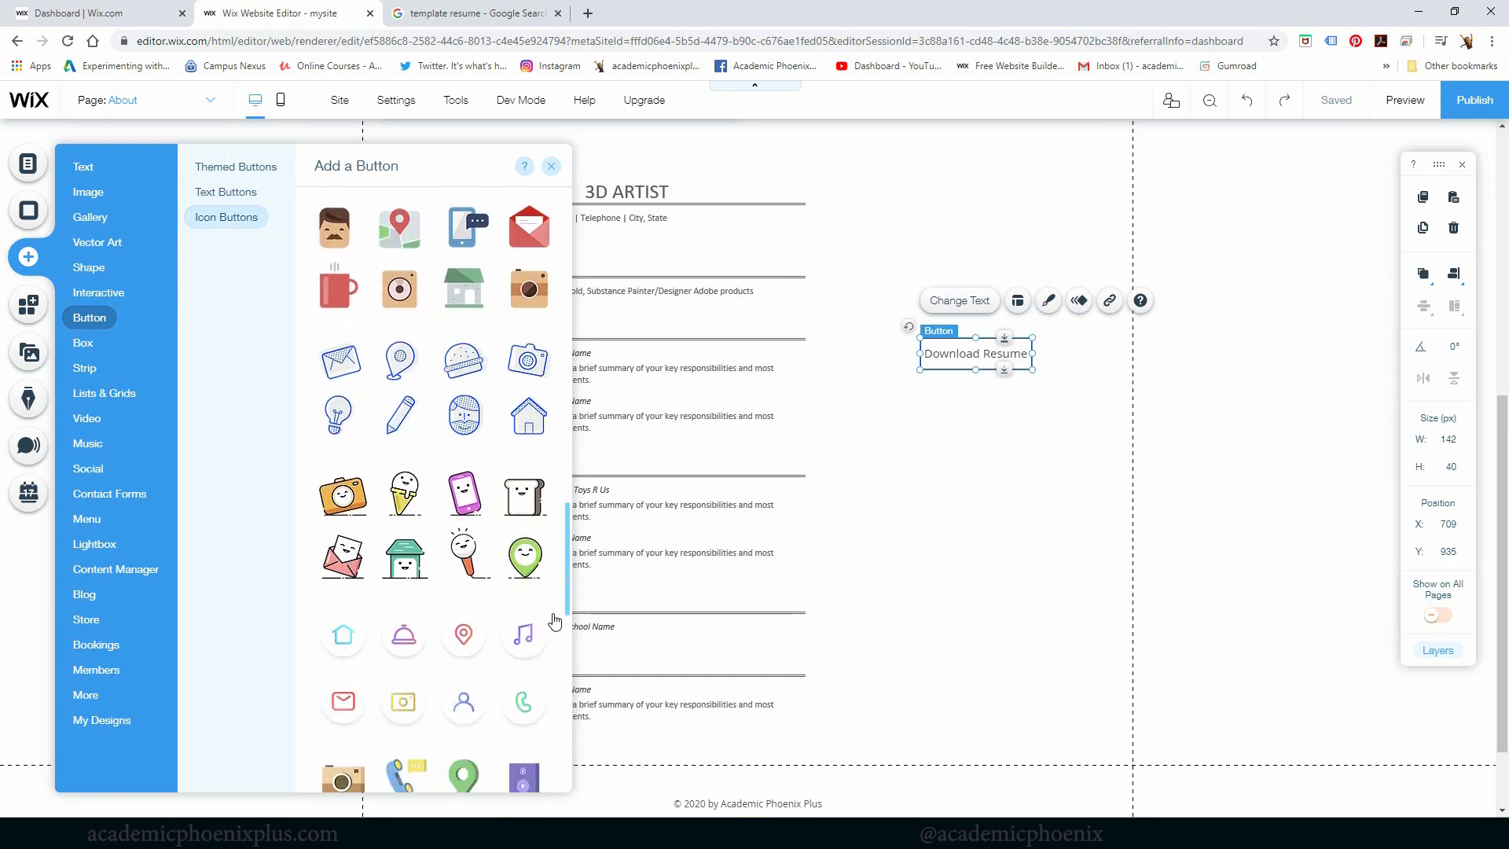
{"action": "left_click_drag", "start_coordinate": [535, 766], "coordinate": [530, 779]}
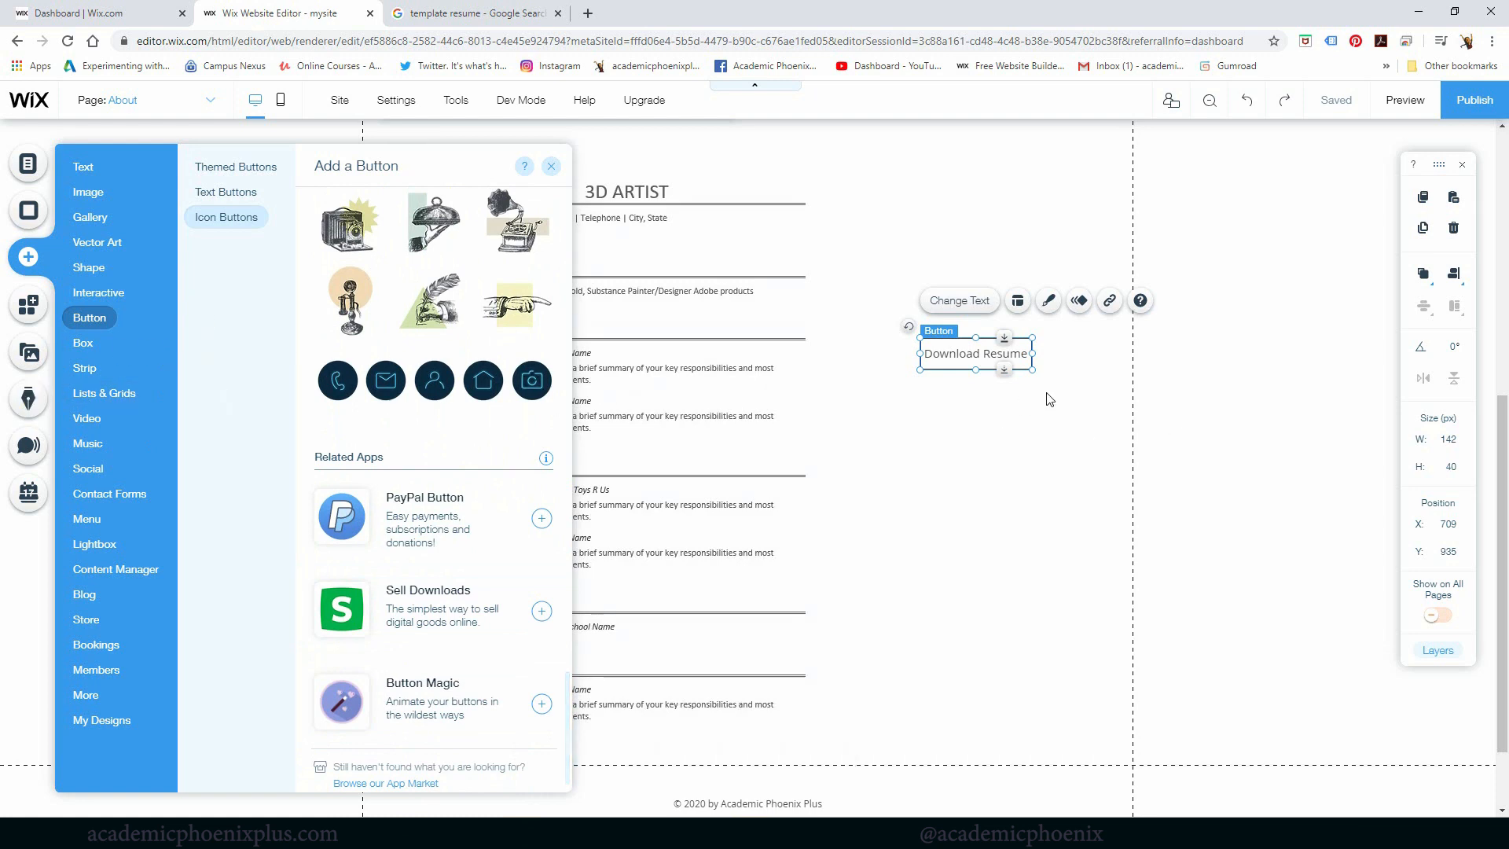
Move the Download Resume button up beside the resume's header, to about X 704, Y 768.
{"action": "left_click_drag", "start_coordinate": [970, 353], "coordinate": [970, 193]}
{"action": "scroll", "coordinate": [979, 395], "scroll_direction": "up", "scroll_amount": 2}
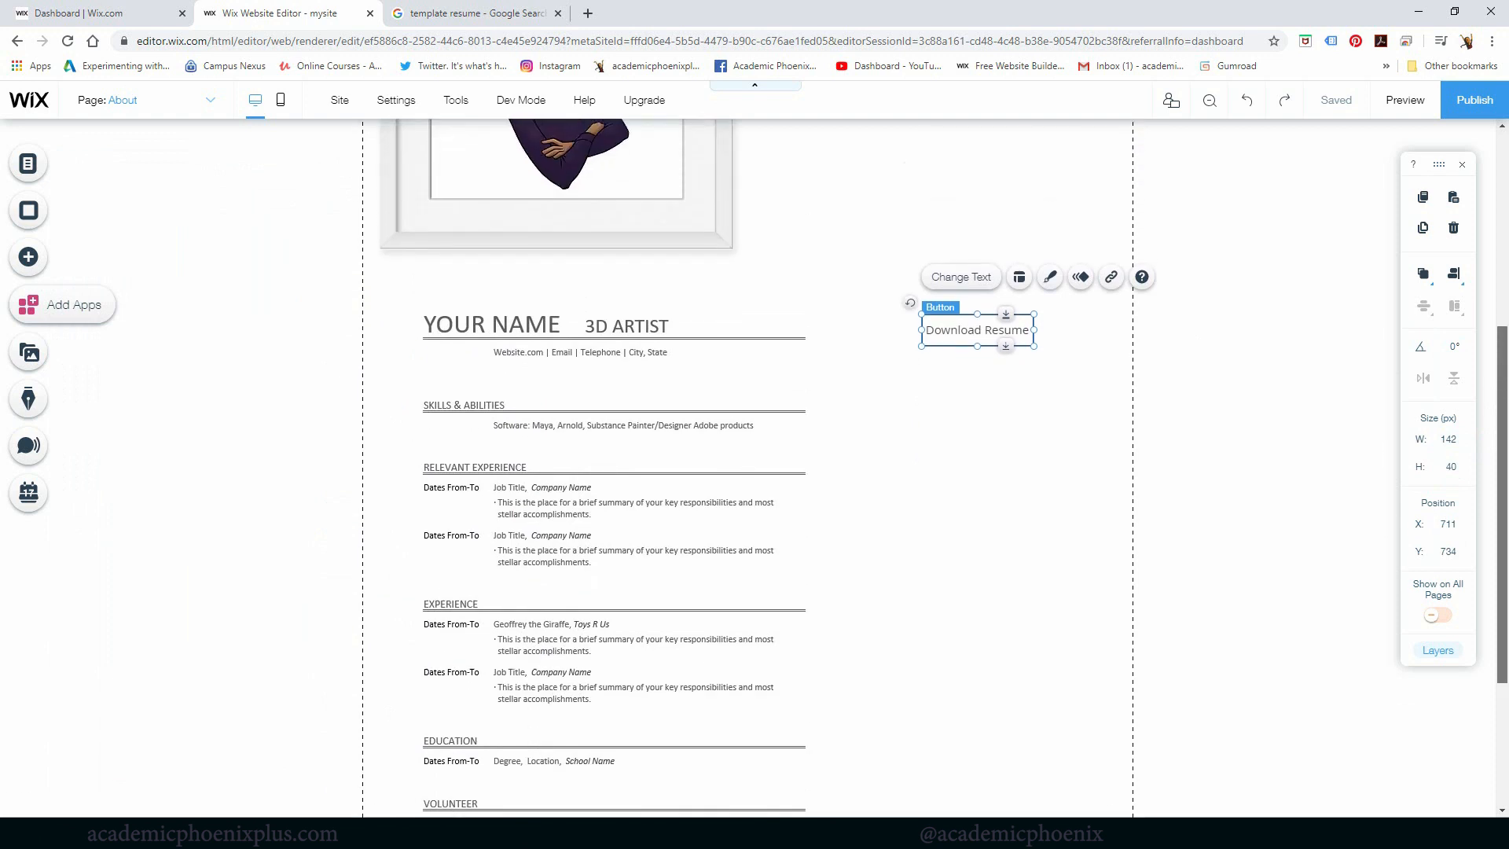
{"action": "left_click_drag", "start_coordinate": [979, 375], "coordinate": [973, 402]}
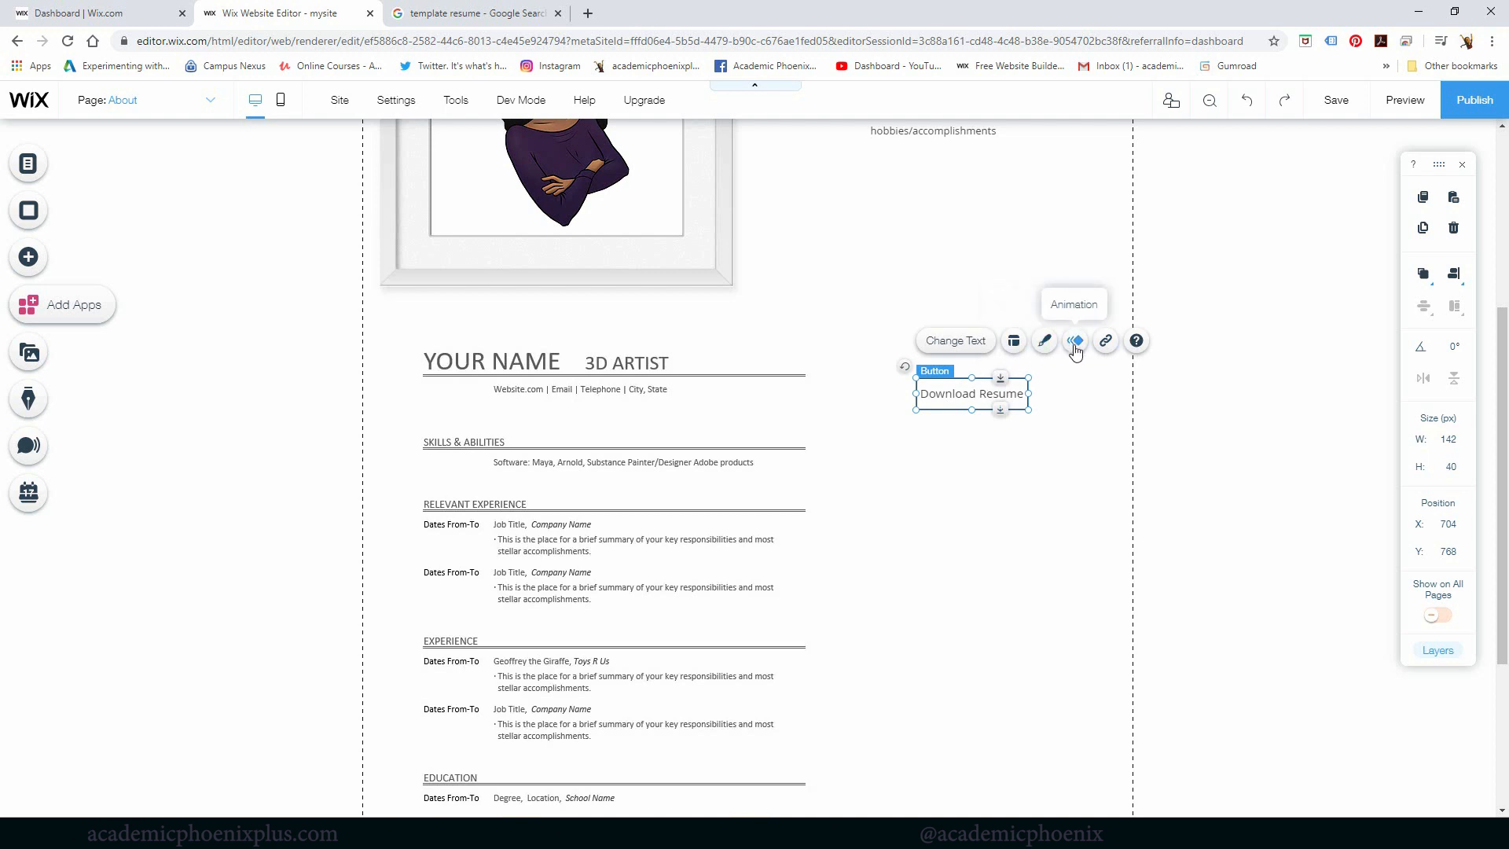
Link the Download Resume button to a document, uploading resume.pdf from the computer as the linked file.
{"action": "left_click", "coordinate": [1106, 341]}
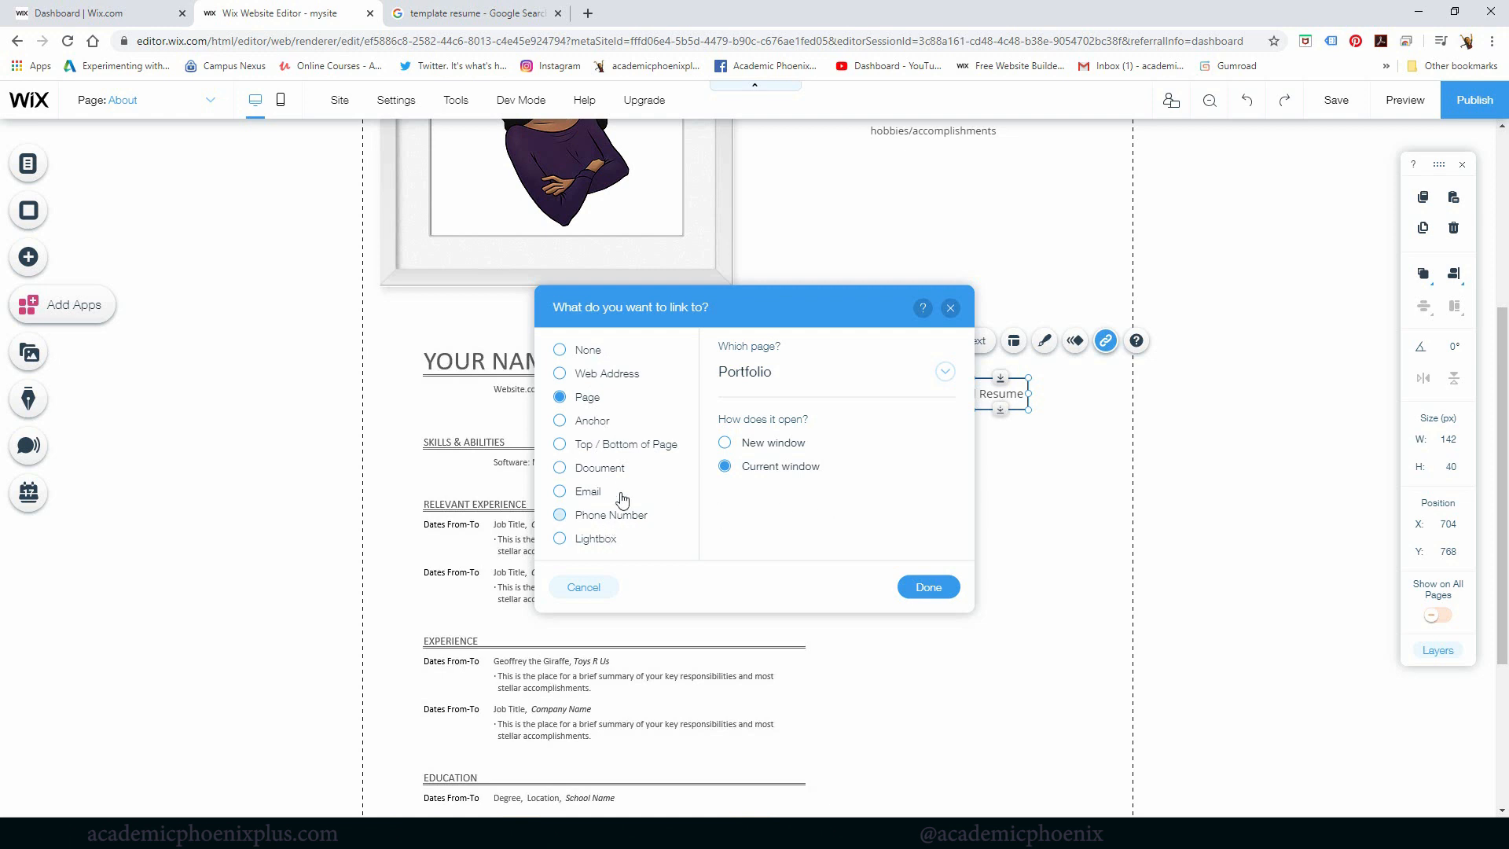
{"action": "left_click", "coordinate": [780, 445]}
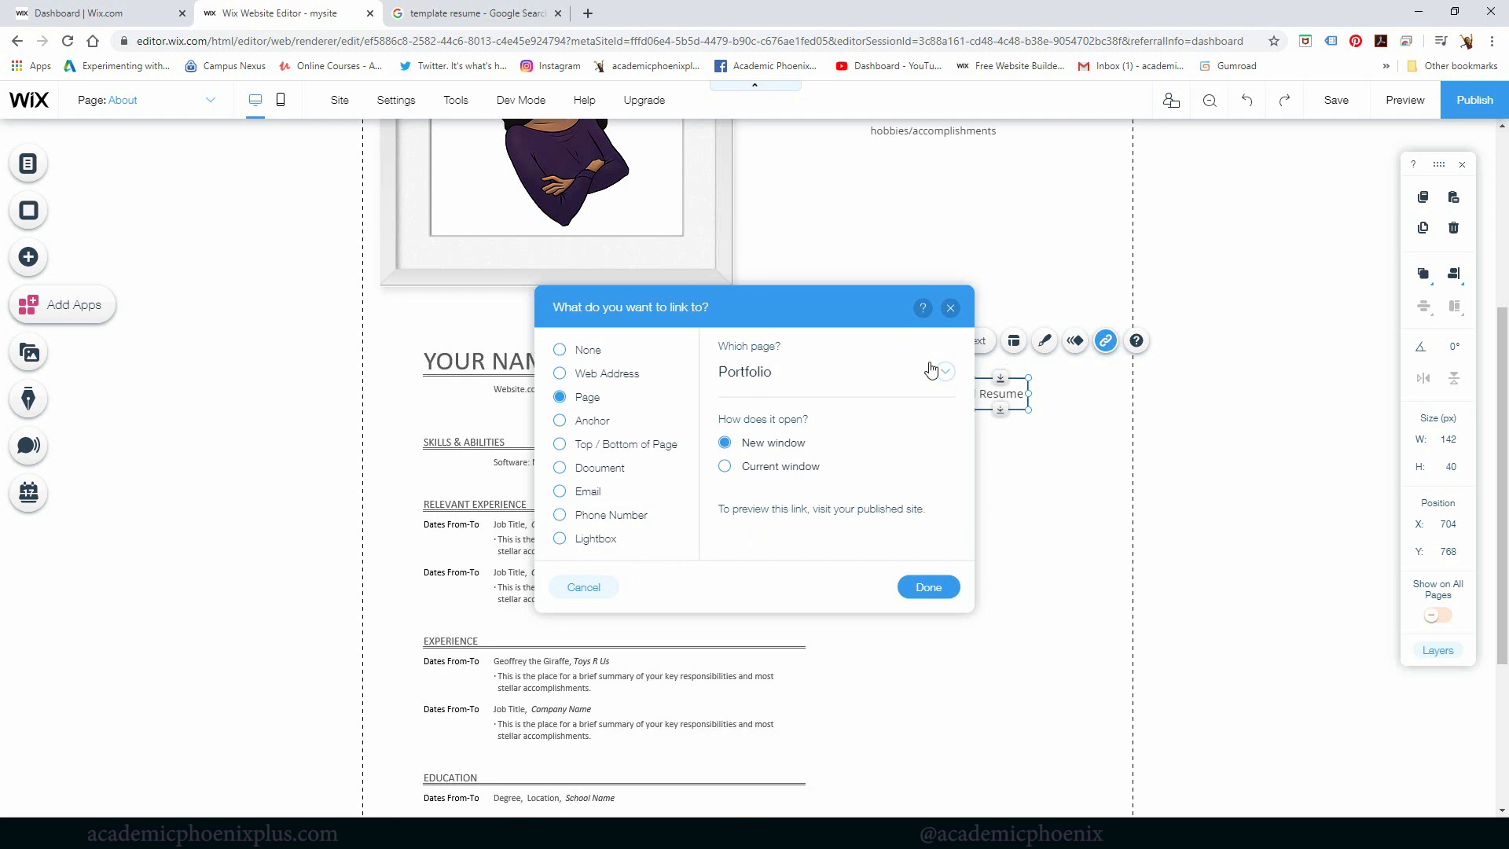
{"action": "left_click", "coordinate": [603, 470]}
{"action": "left_click", "coordinate": [850, 387]}
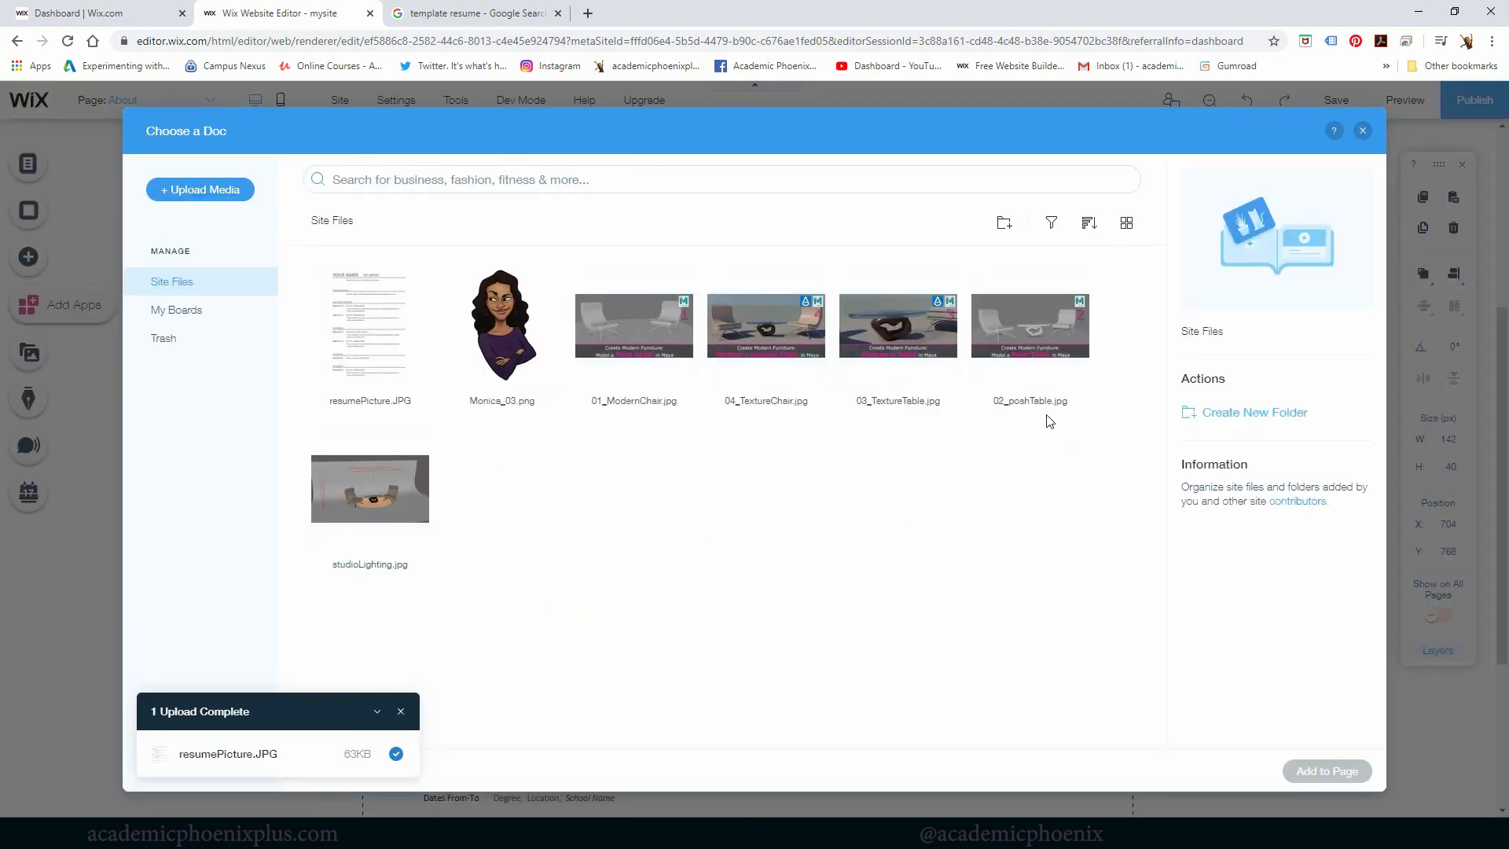
{"action": "left_click", "coordinate": [193, 190]}
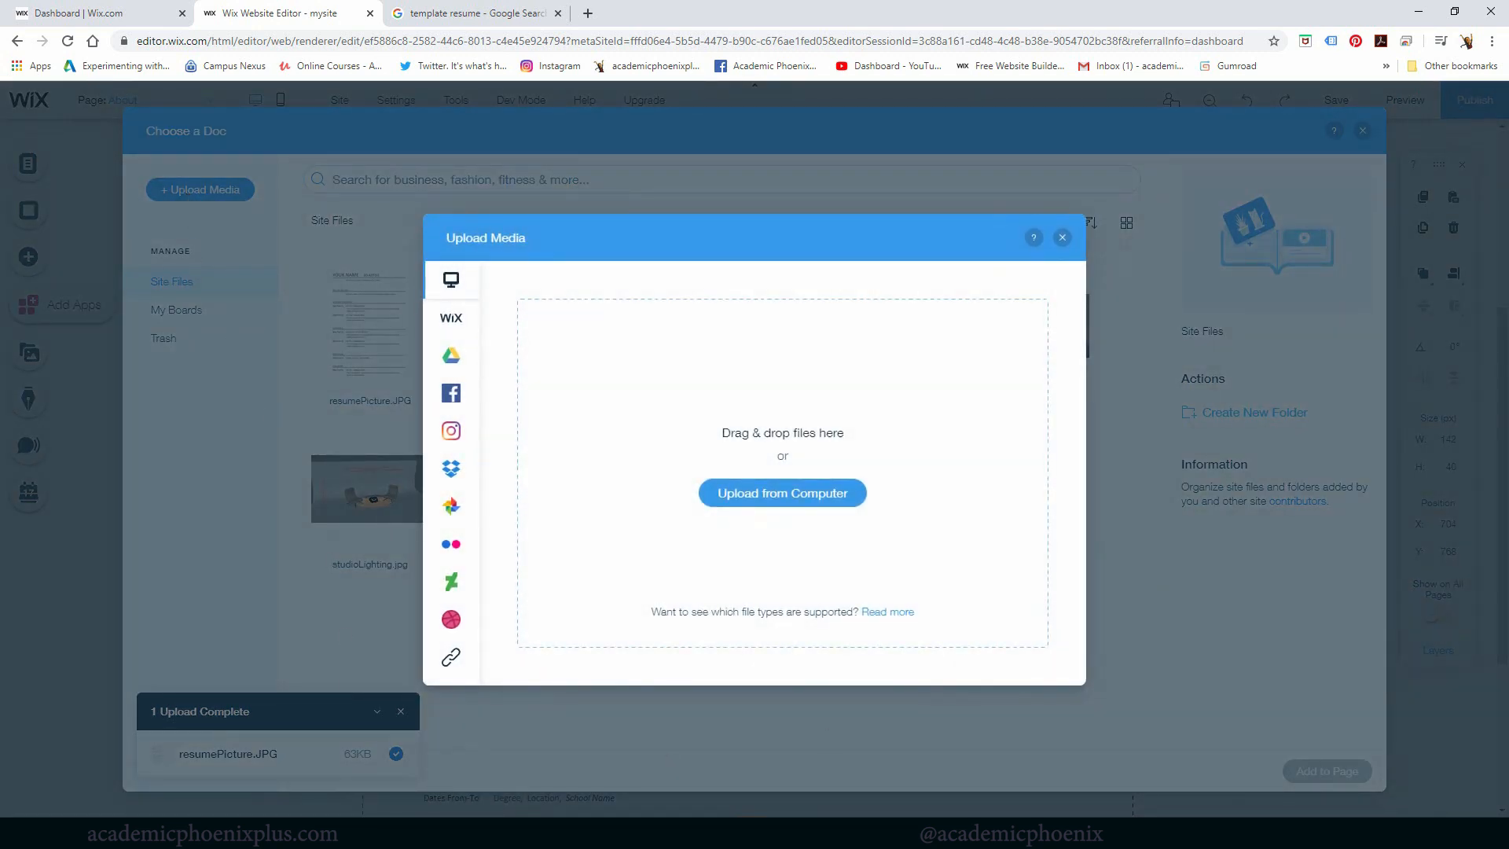
{"action": "left_click_drag", "start_coordinate": [1508, 480], "coordinate": [699, 484]}
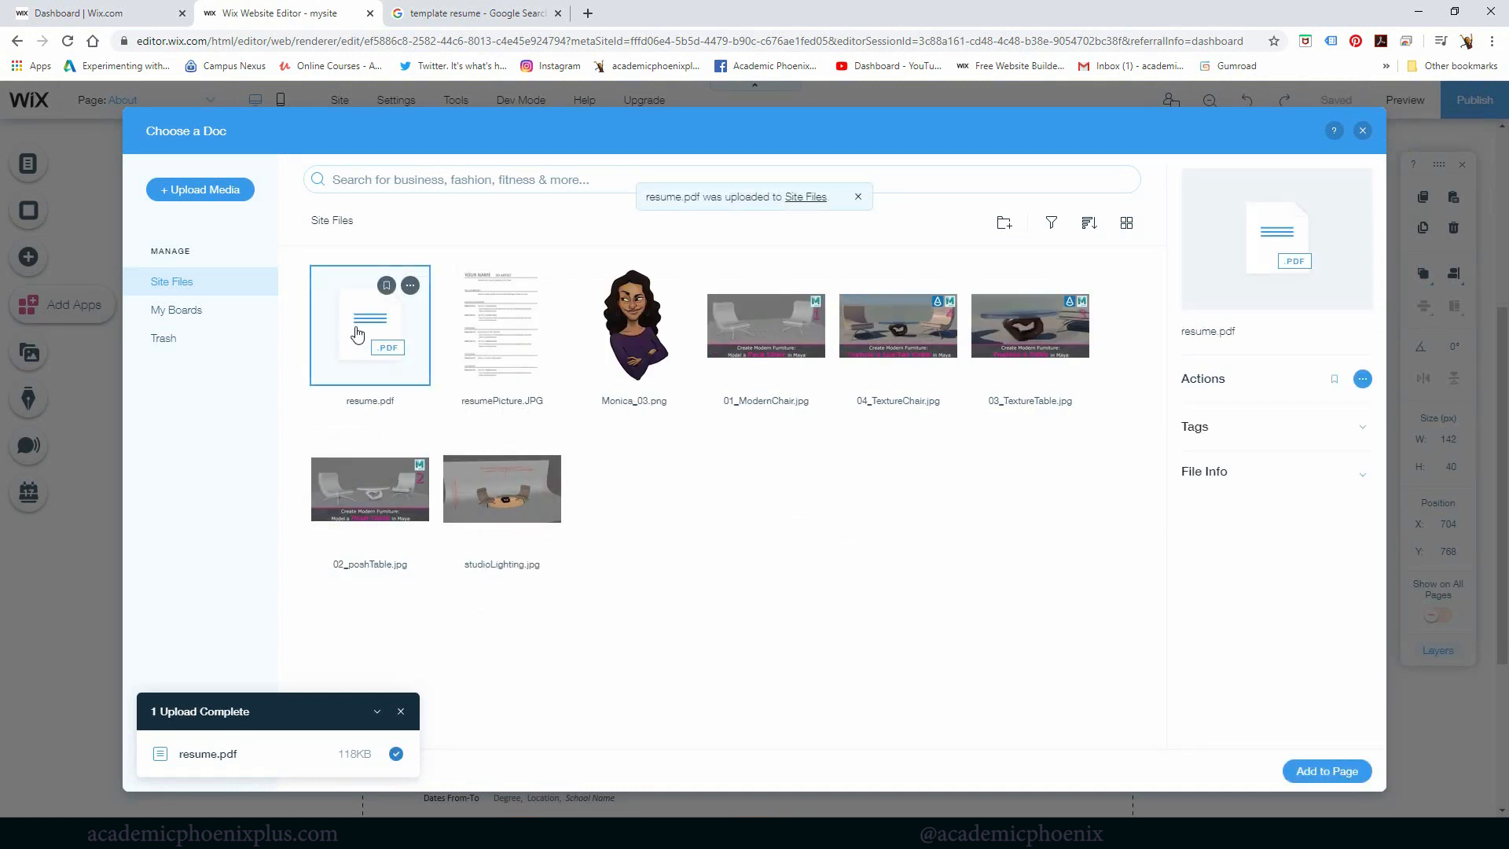
{"action": "left_click", "coordinate": [1328, 771]}
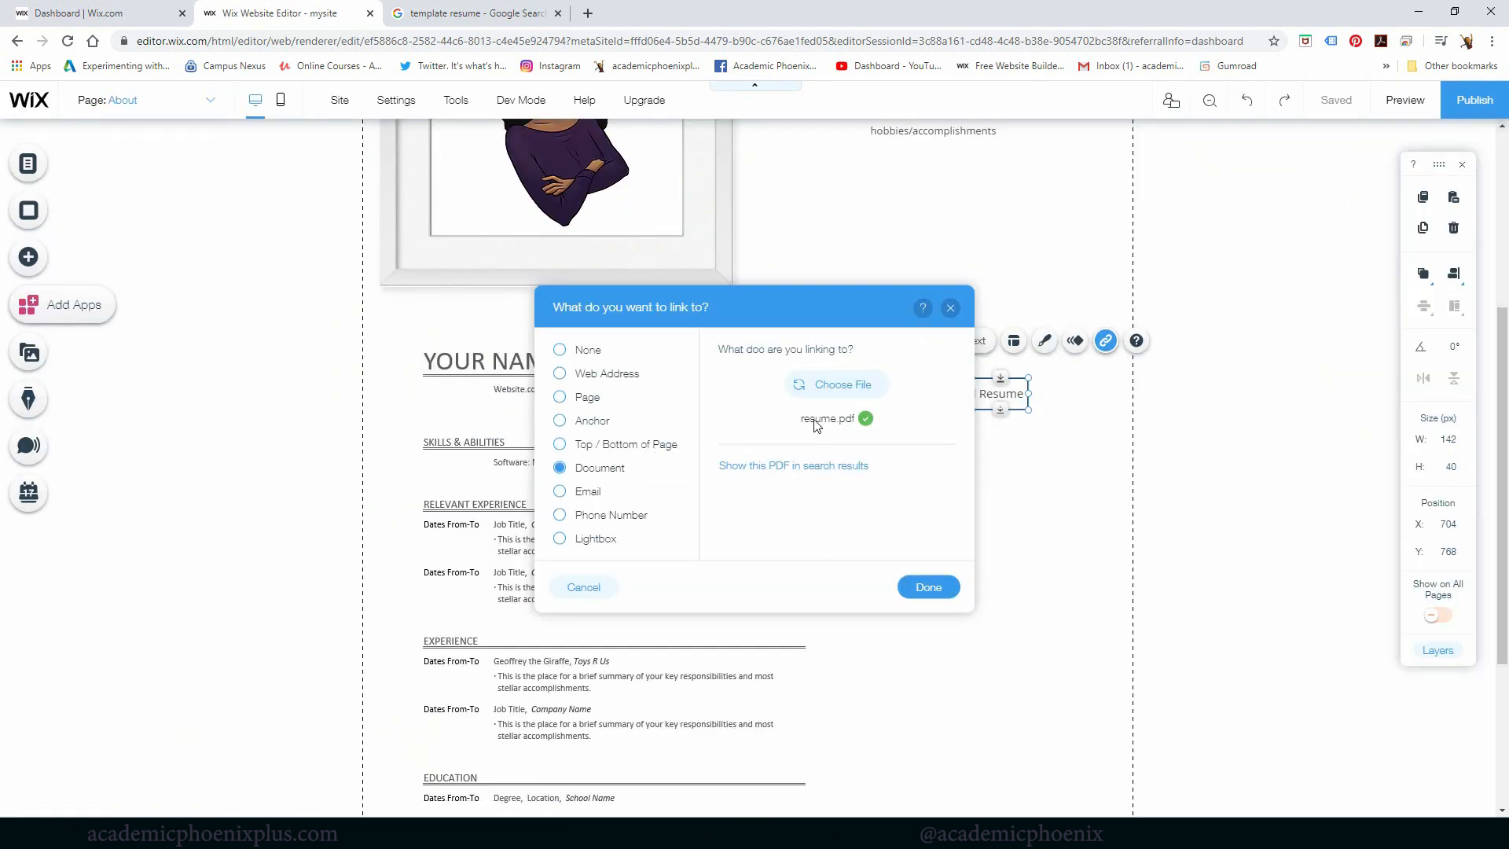
{"action": "left_click", "coordinate": [915, 590]}
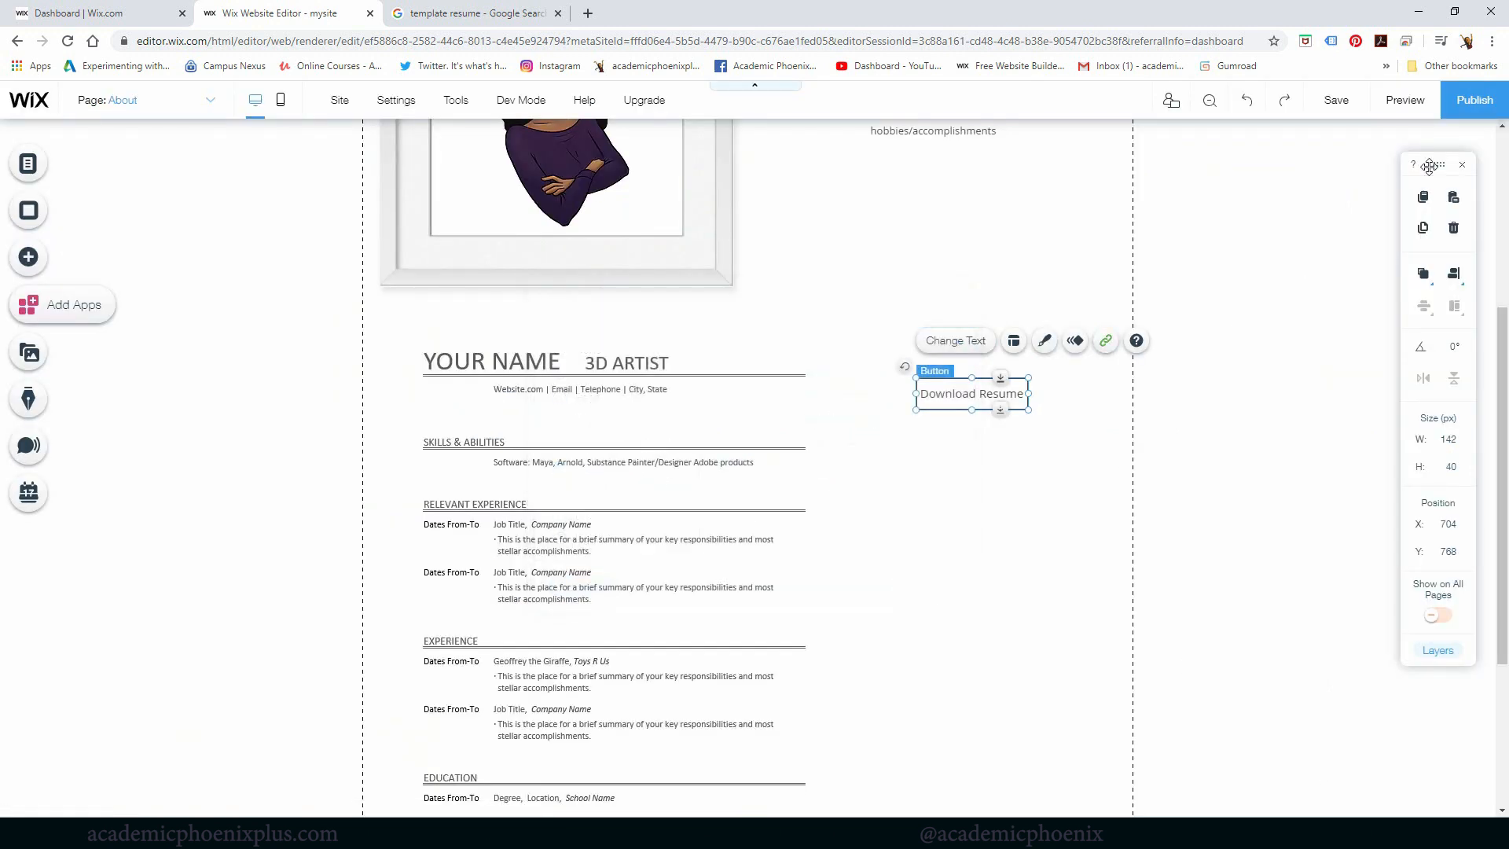
Preview the site and review the Portfolio page and the full About page with its resume section.
{"action": "left_click", "coordinate": [1405, 101]}
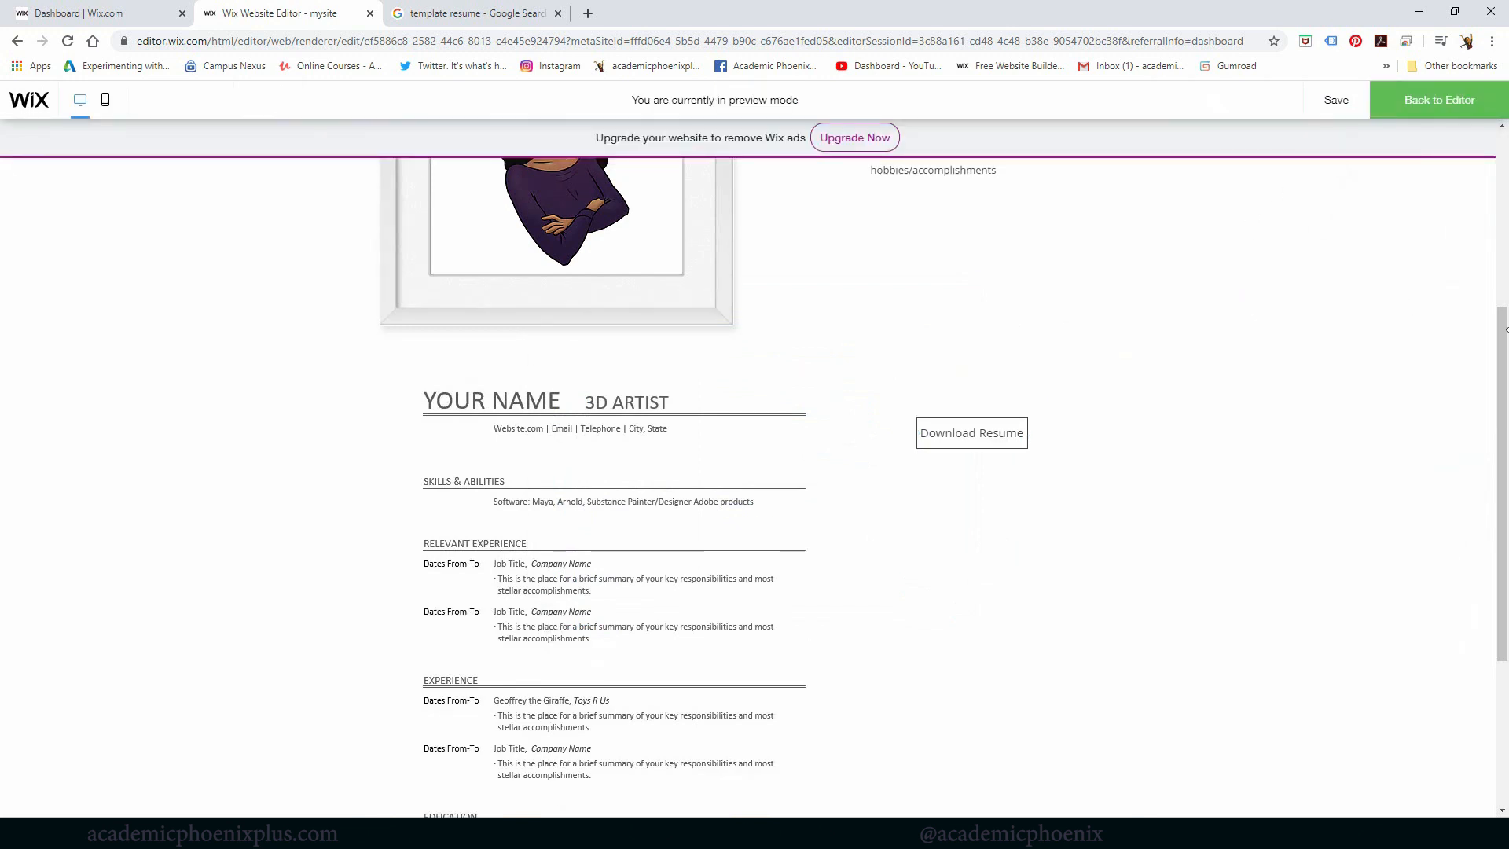
{"action": "scroll", "coordinate": [845, 208], "scroll_direction": "up", "scroll_amount": 5}
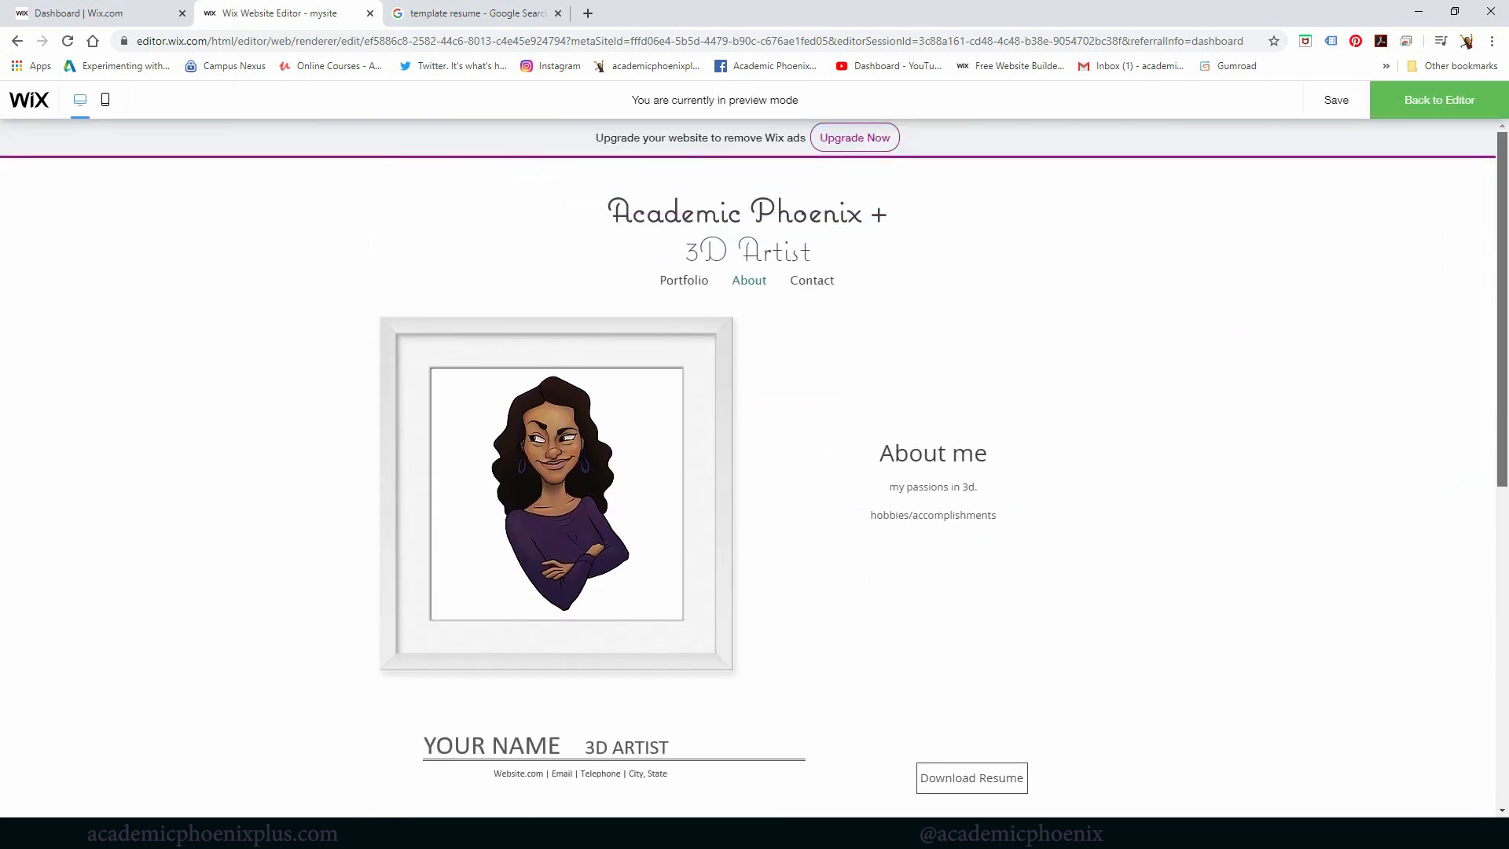
{"action": "left_click", "coordinate": [689, 283]}
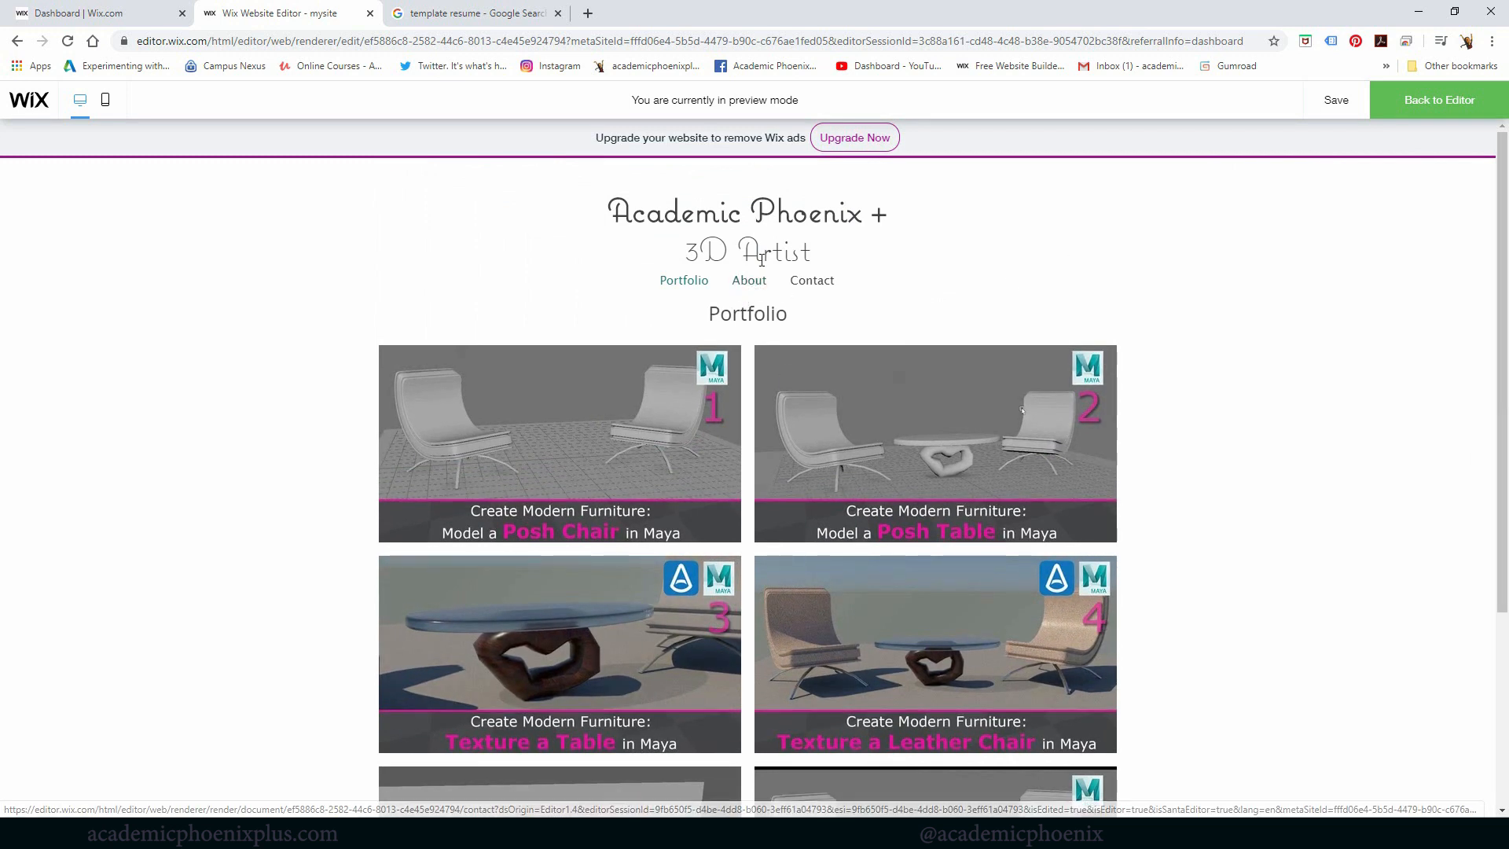
{"action": "left_click", "coordinate": [740, 285]}
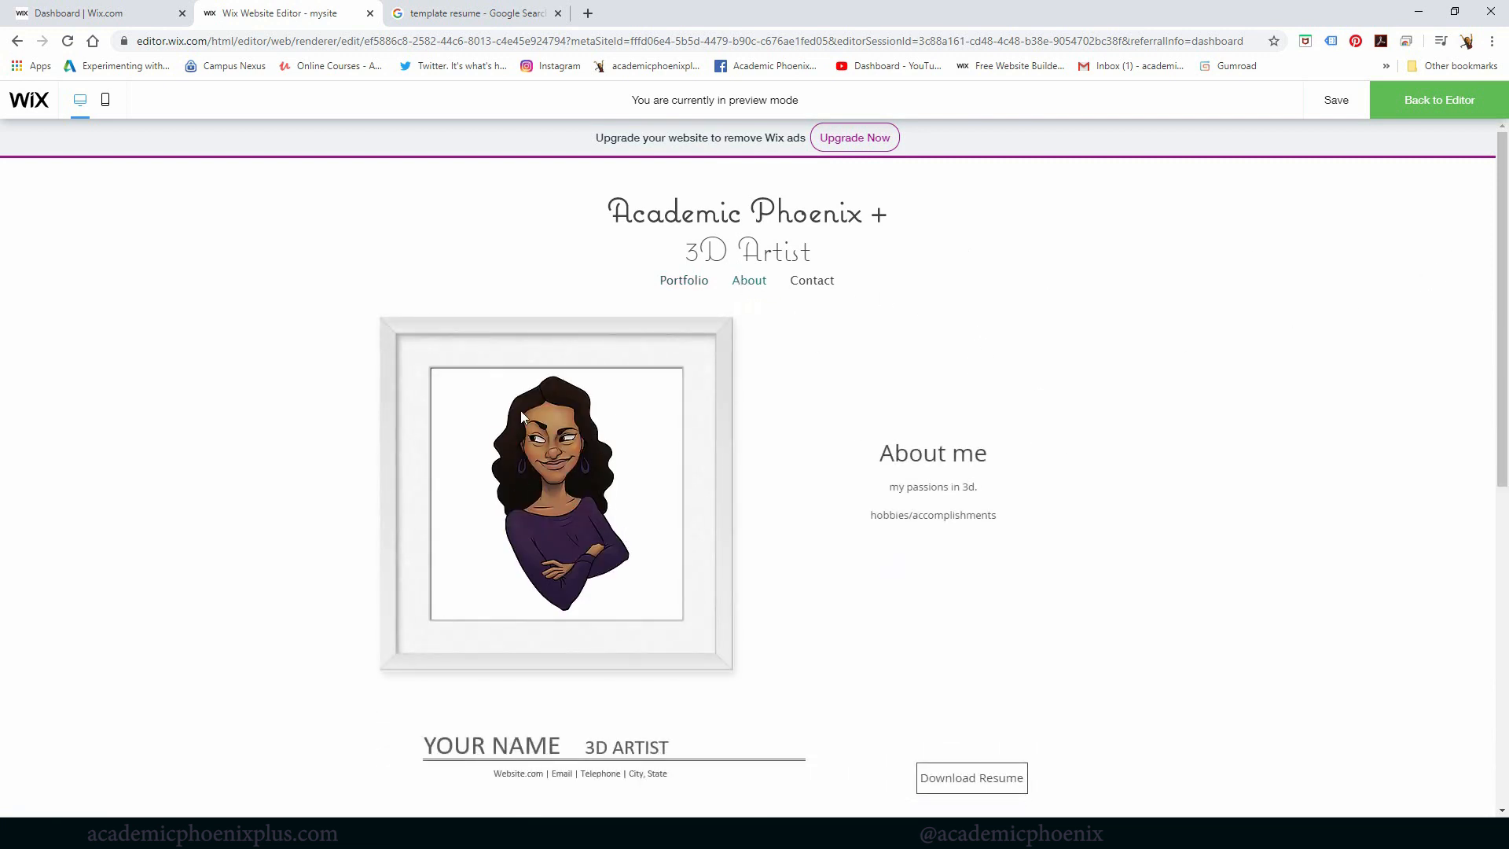
{"action": "scroll", "coordinate": [1488, 313], "scroll_direction": "down", "scroll_amount": 1}
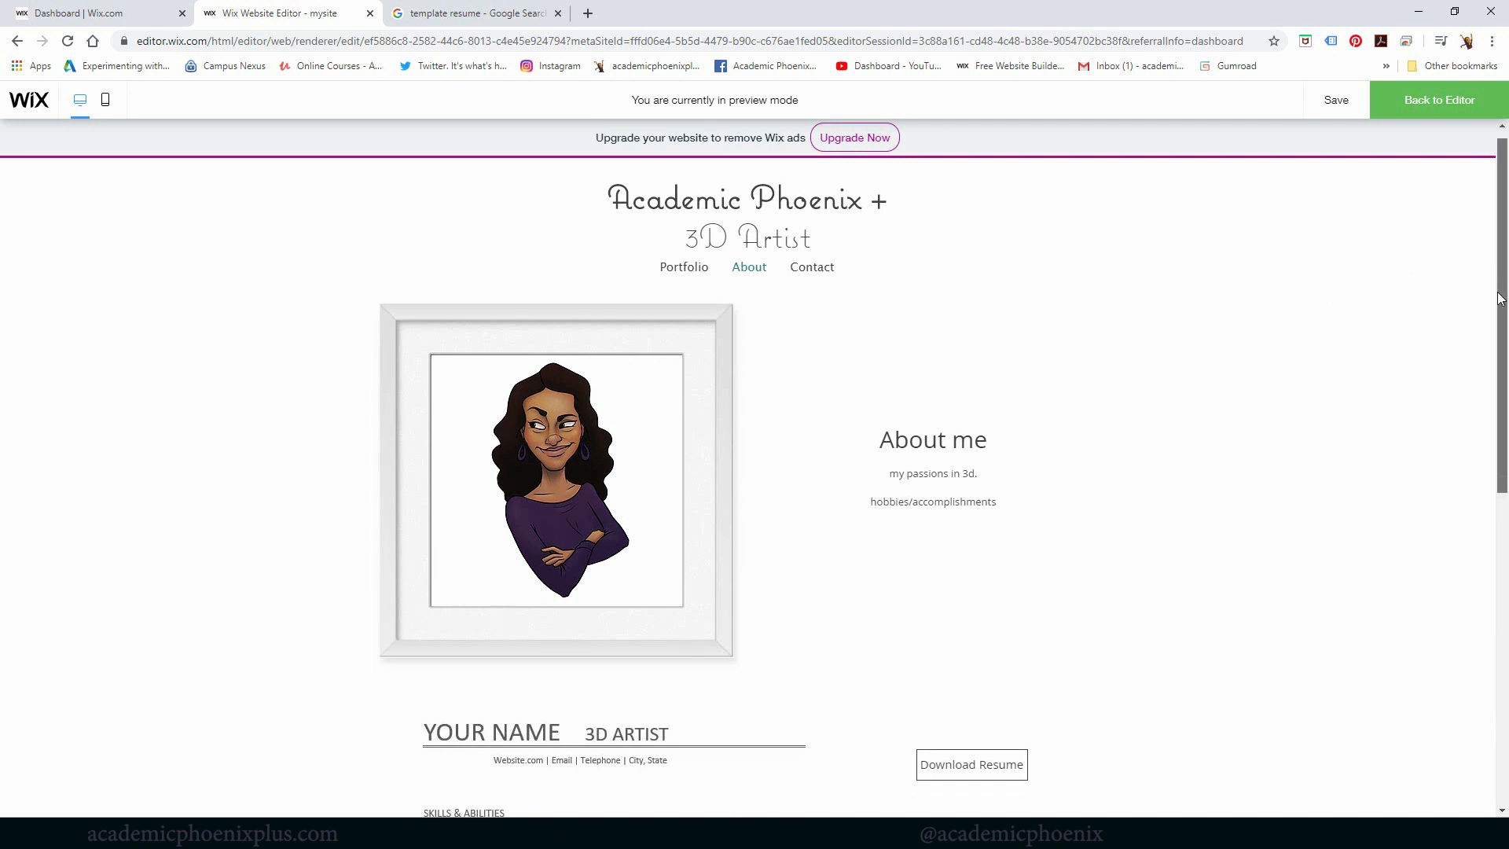
{"action": "scroll", "coordinate": [1478, 322], "scroll_direction": "down", "scroll_amount": 3}
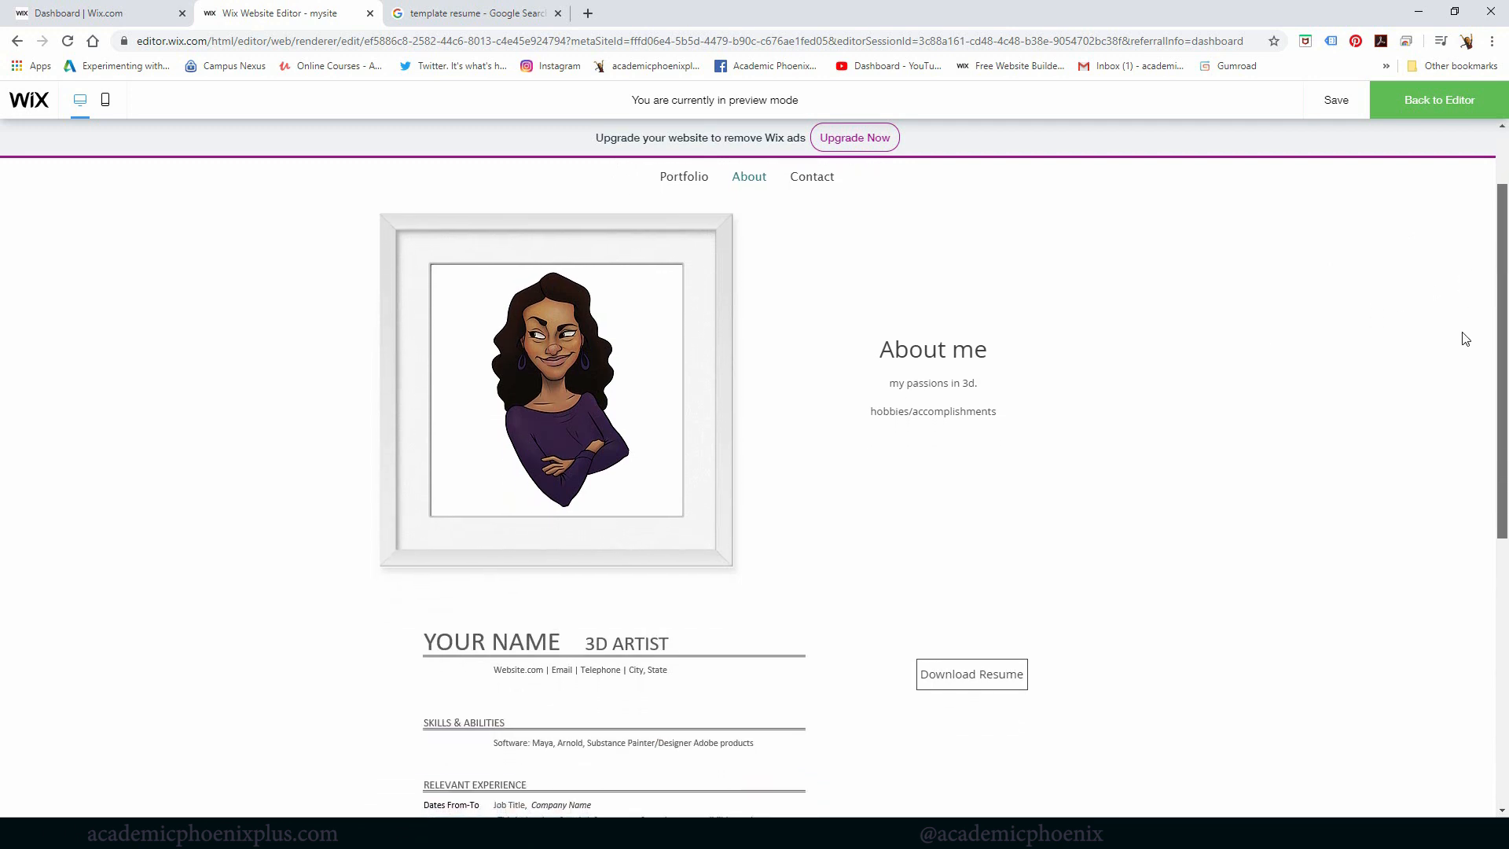
{"action": "scroll", "coordinate": [1415, 440], "scroll_direction": "down", "scroll_amount": 3}
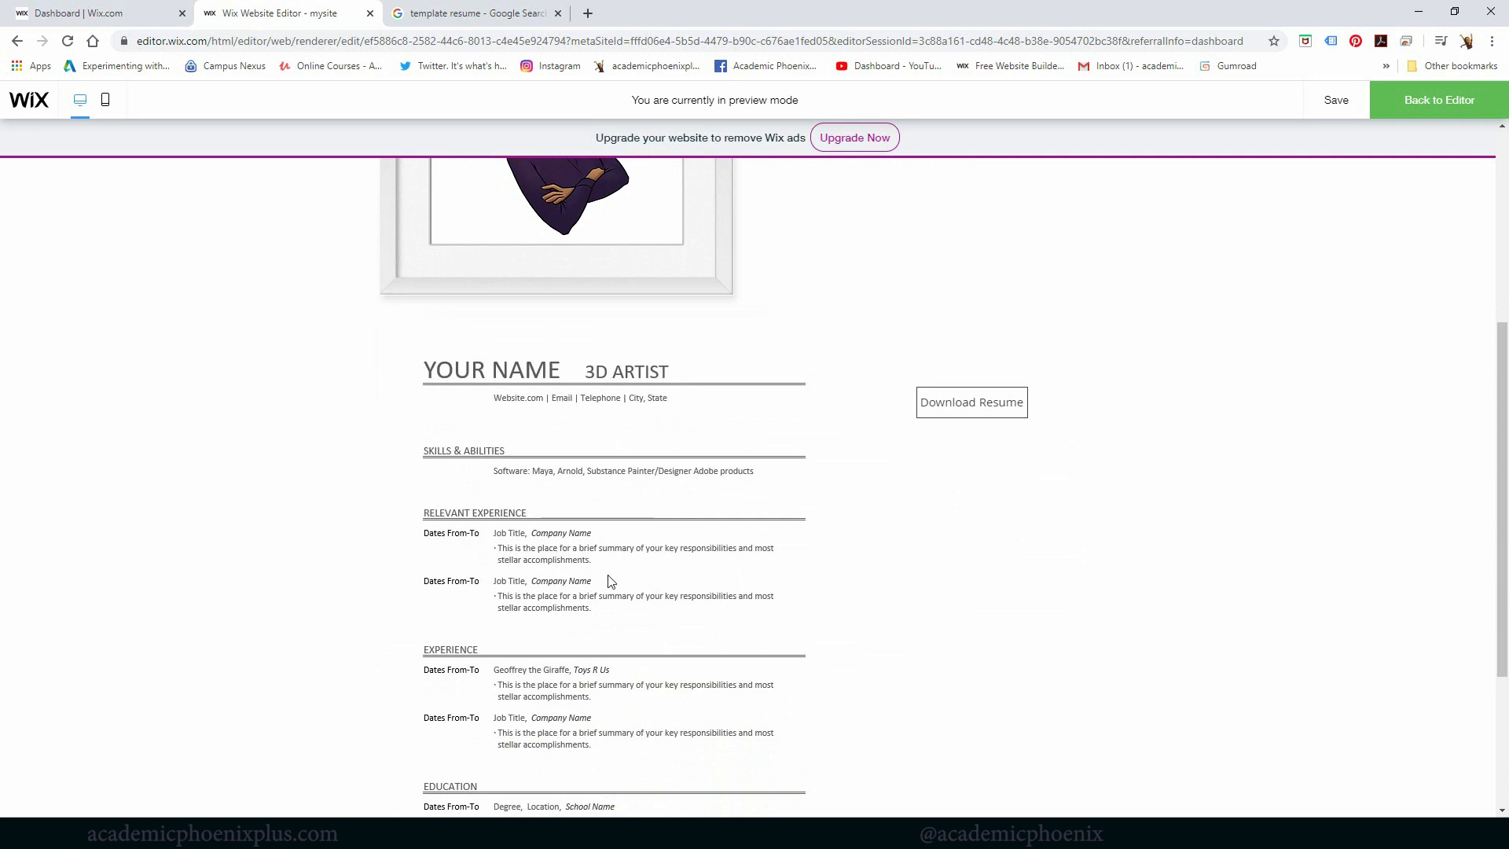
Test the Download Resume button, check the opened PDF, close it and return from the preview to the editor.
{"action": "left_click", "coordinate": [1011, 421]}
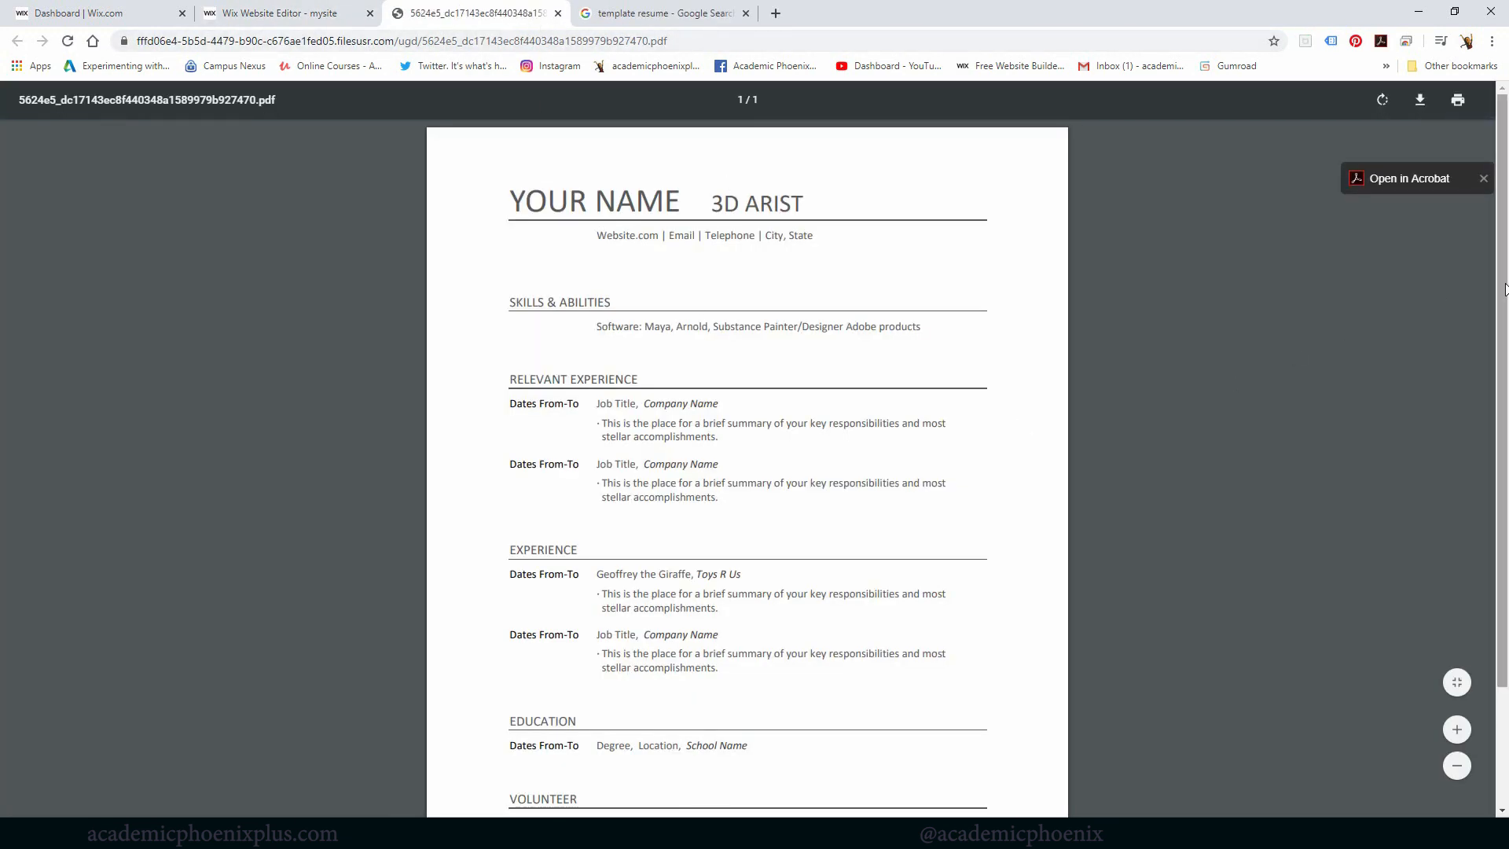
{"action": "scroll", "coordinate": [1485, 327], "scroll_direction": "down", "scroll_amount": 2}
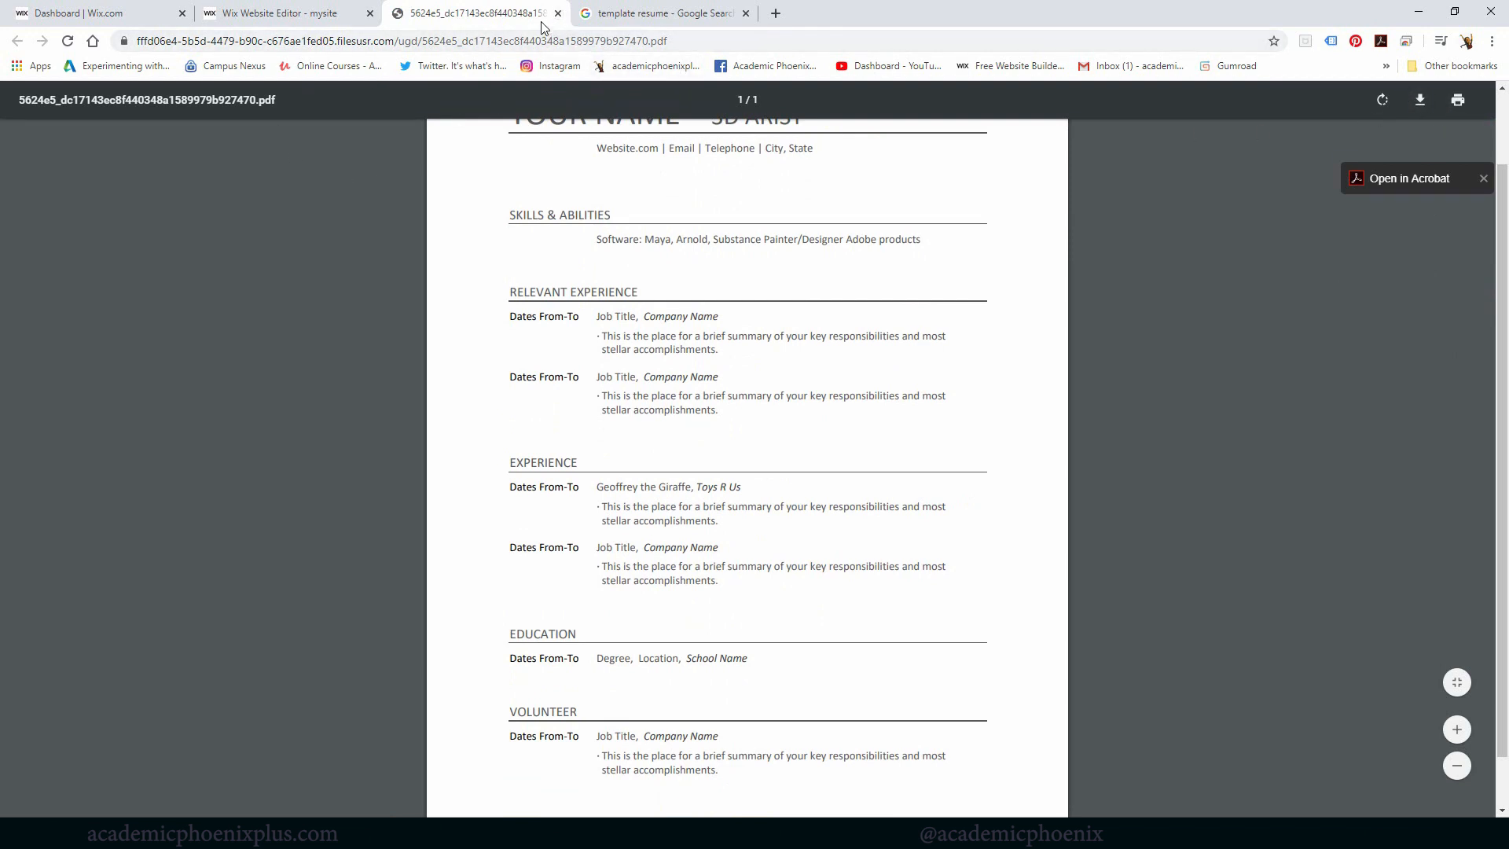
{"action": "left_click", "coordinate": [564, 13]}
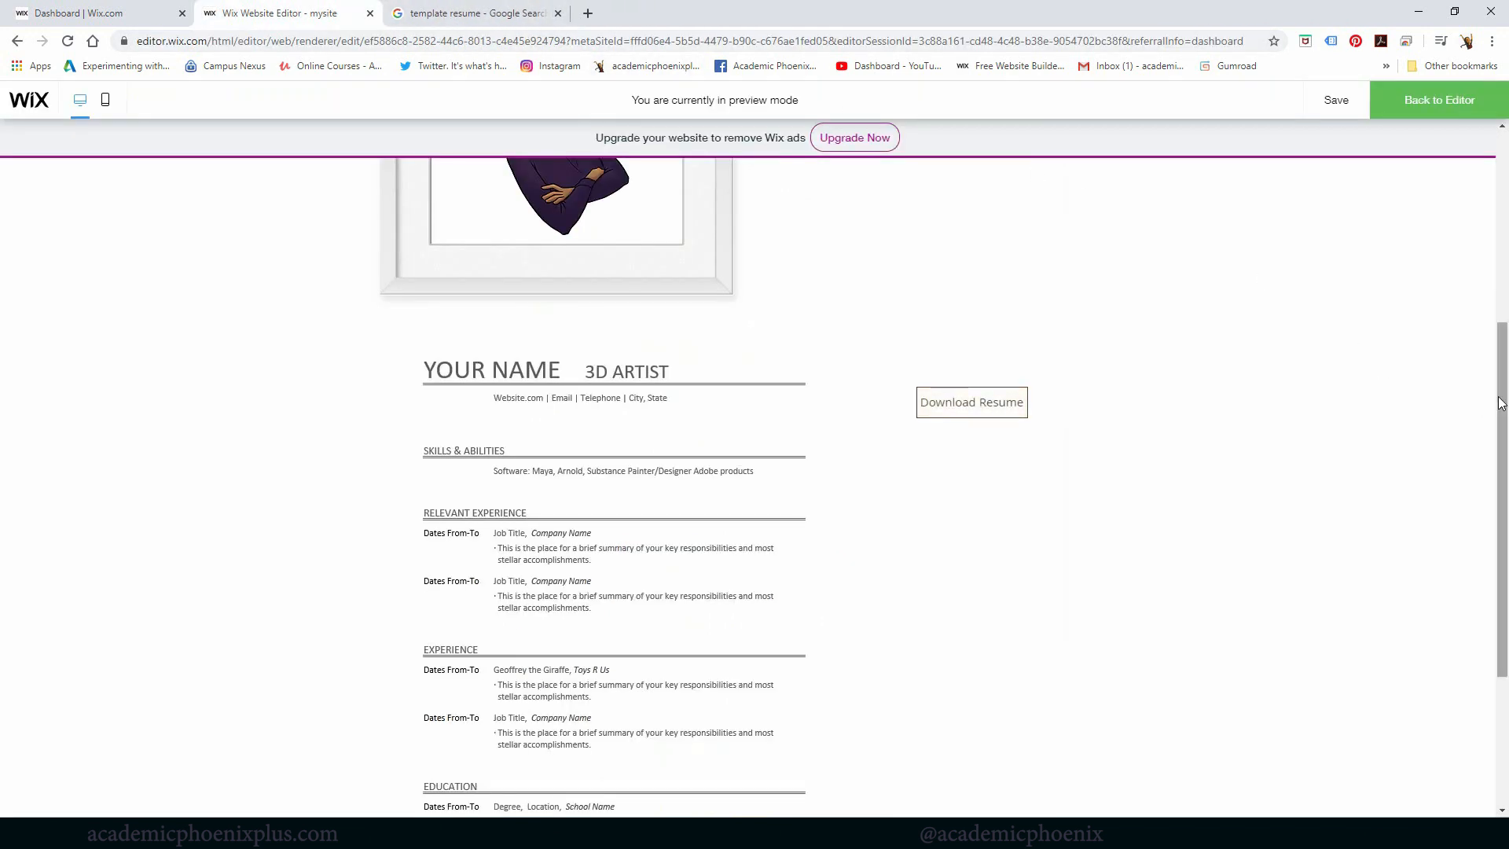
{"action": "left_click_drag", "start_coordinate": [1503, 376], "coordinate": [1505, 186]}
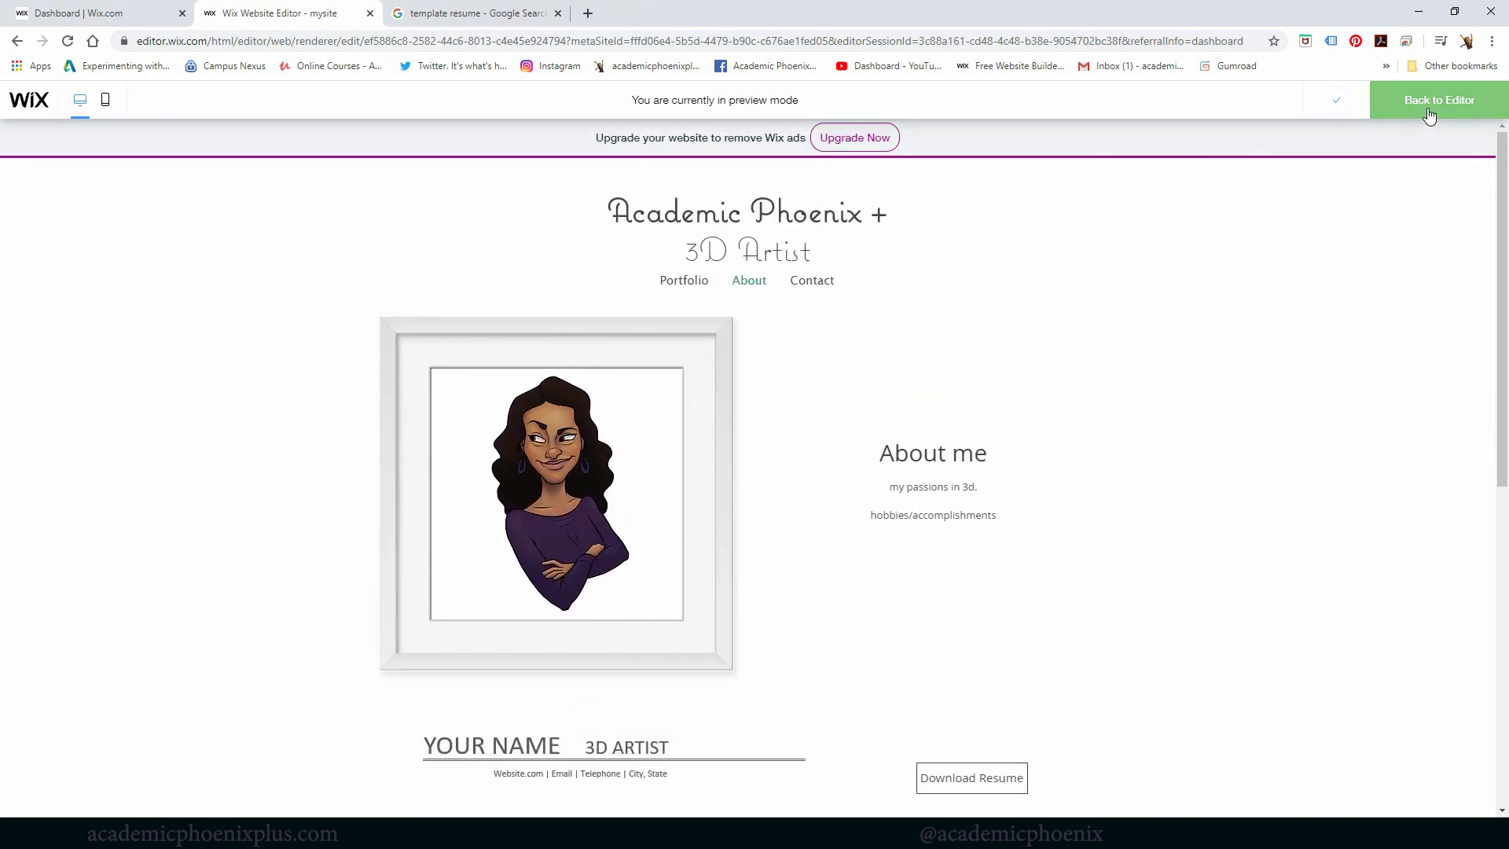
{"action": "left_click", "coordinate": [1420, 103]}
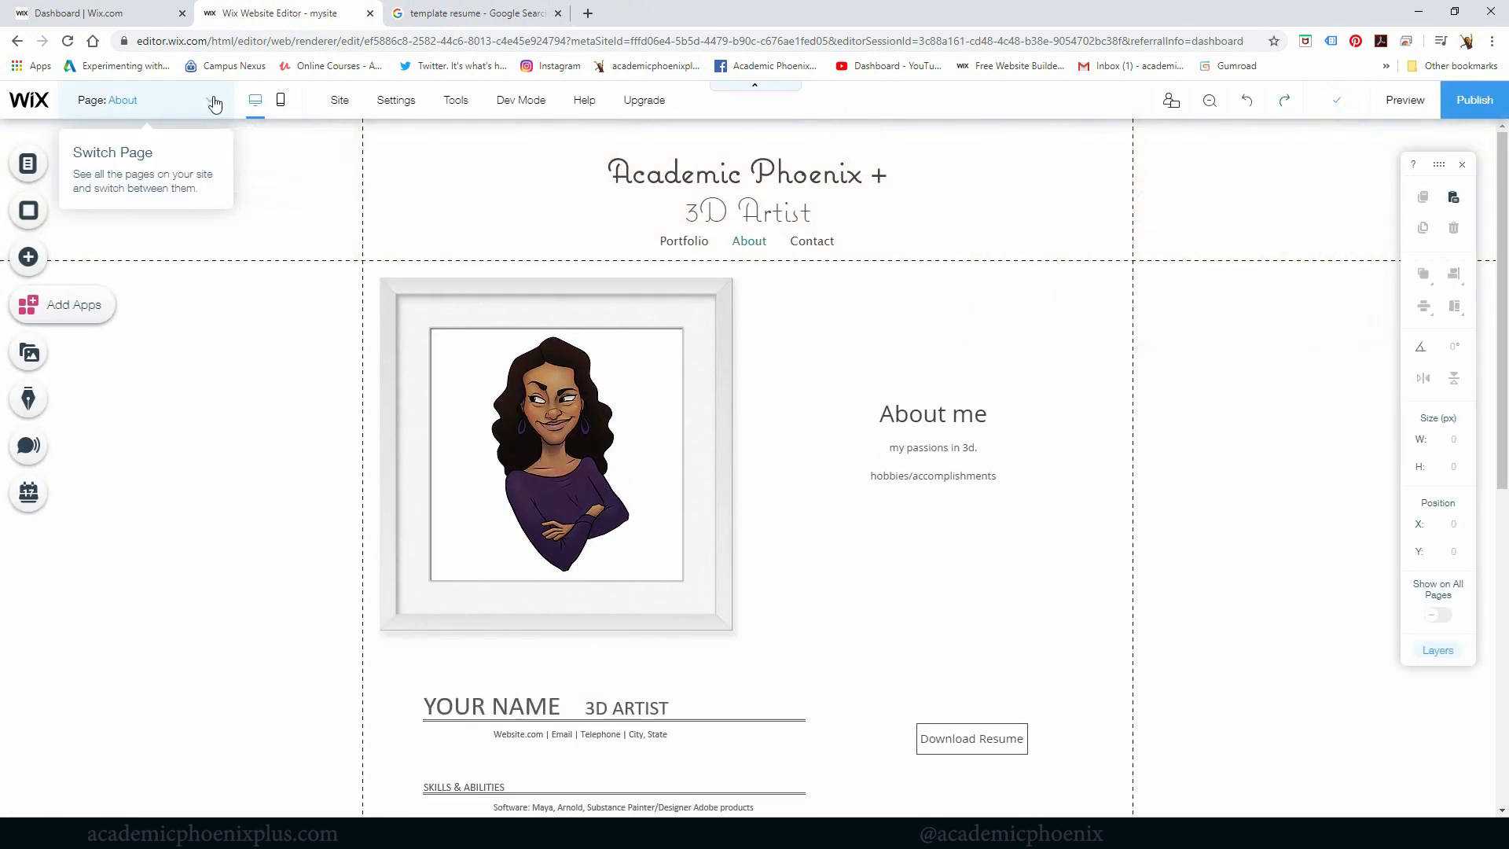
Switch to the Contact page and browse the site files and Media from Wix for a replacement for the paper-plane image.
{"action": "left_click", "coordinate": [181, 100]}
{"action": "left_click", "coordinate": [134, 178]}
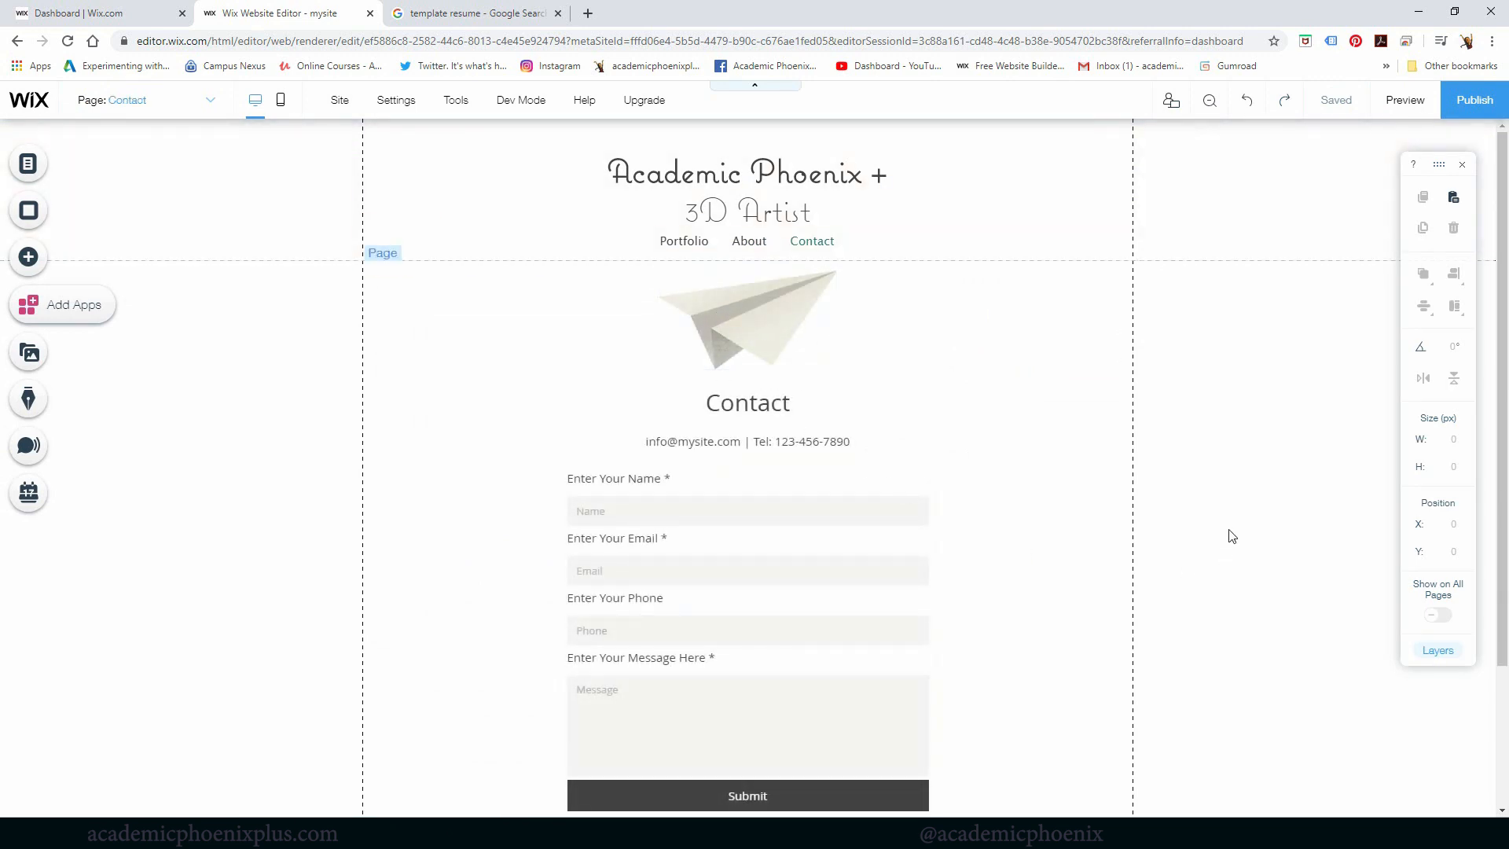
{"action": "left_click", "coordinate": [774, 341]}
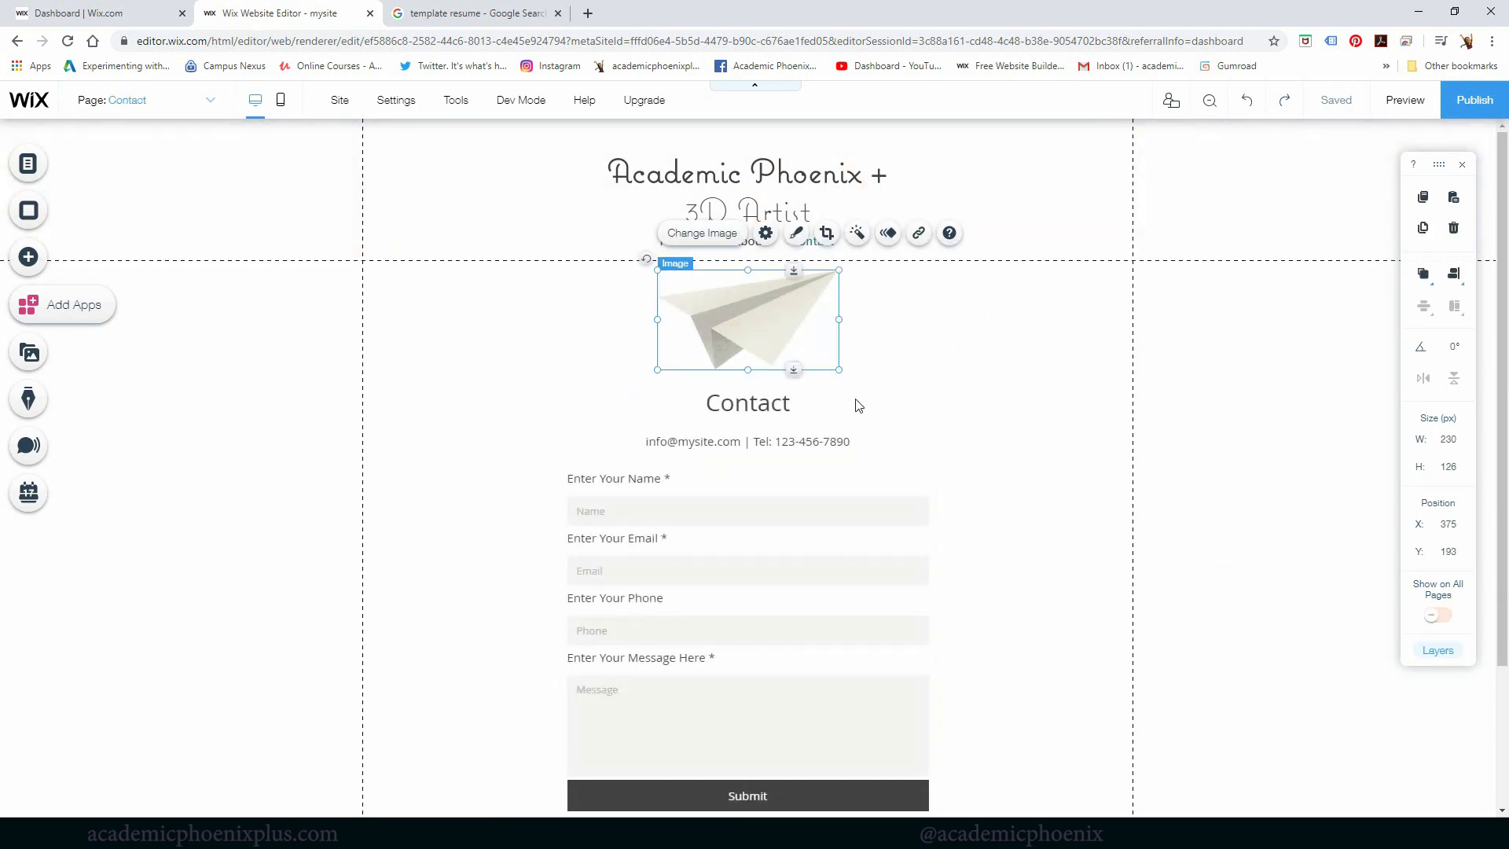
{"action": "left_click", "coordinate": [718, 236]}
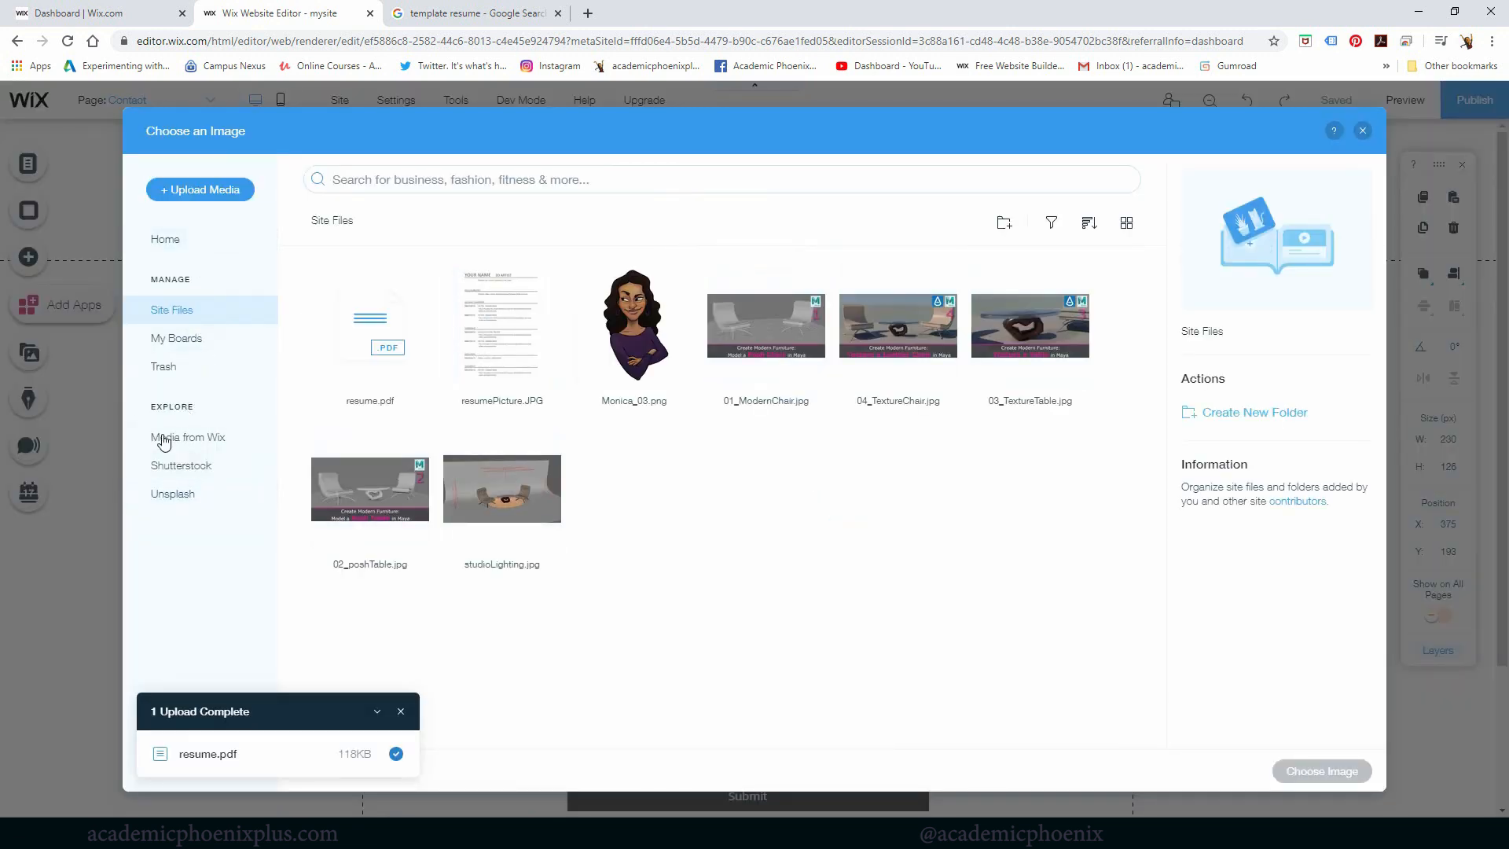
{"action": "left_click", "coordinate": [197, 438]}
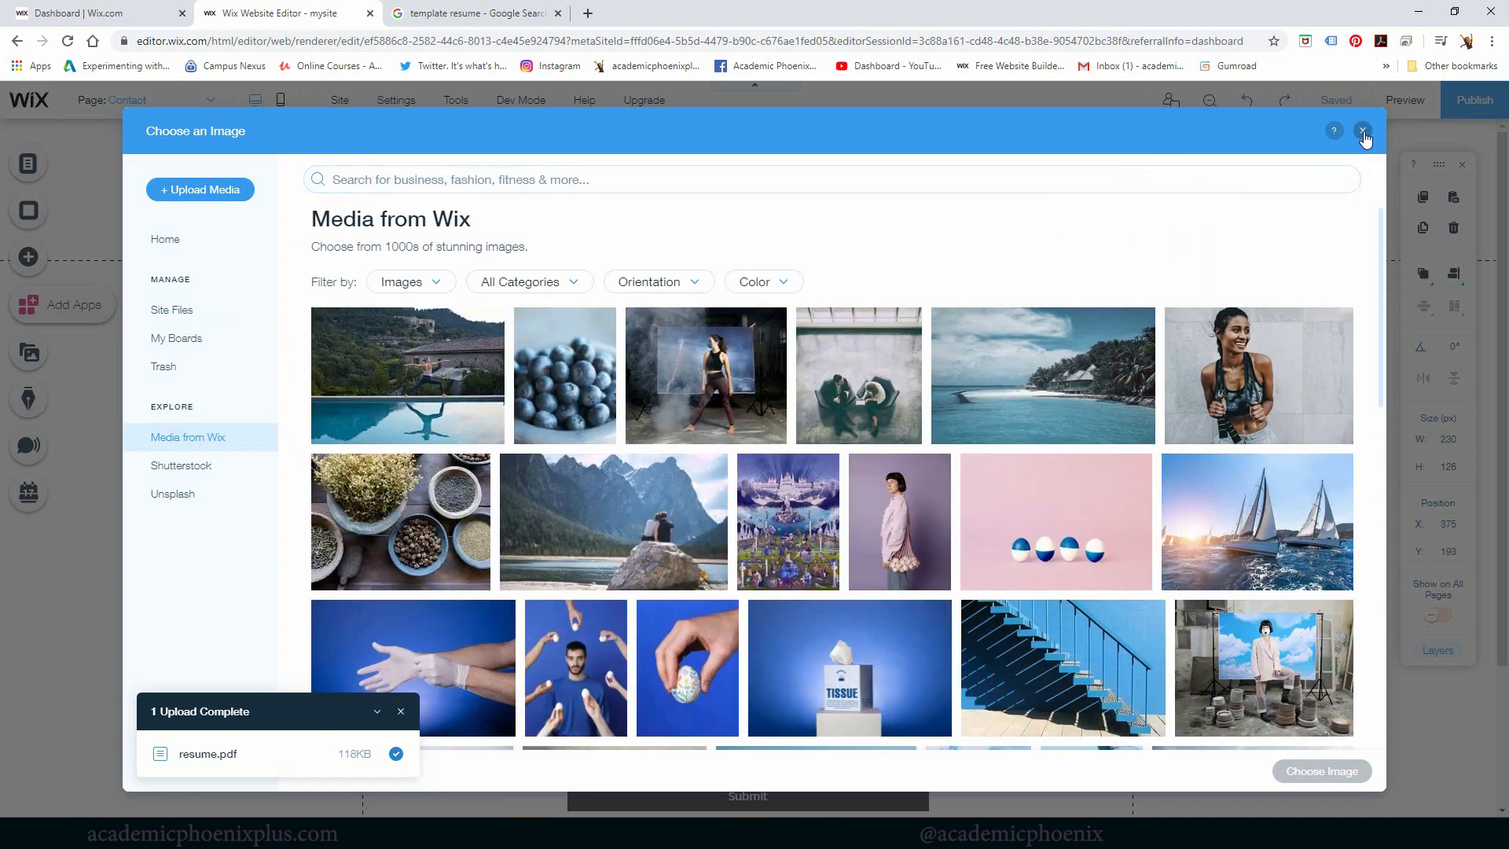
{"action": "left_click", "coordinate": [1364, 132]}
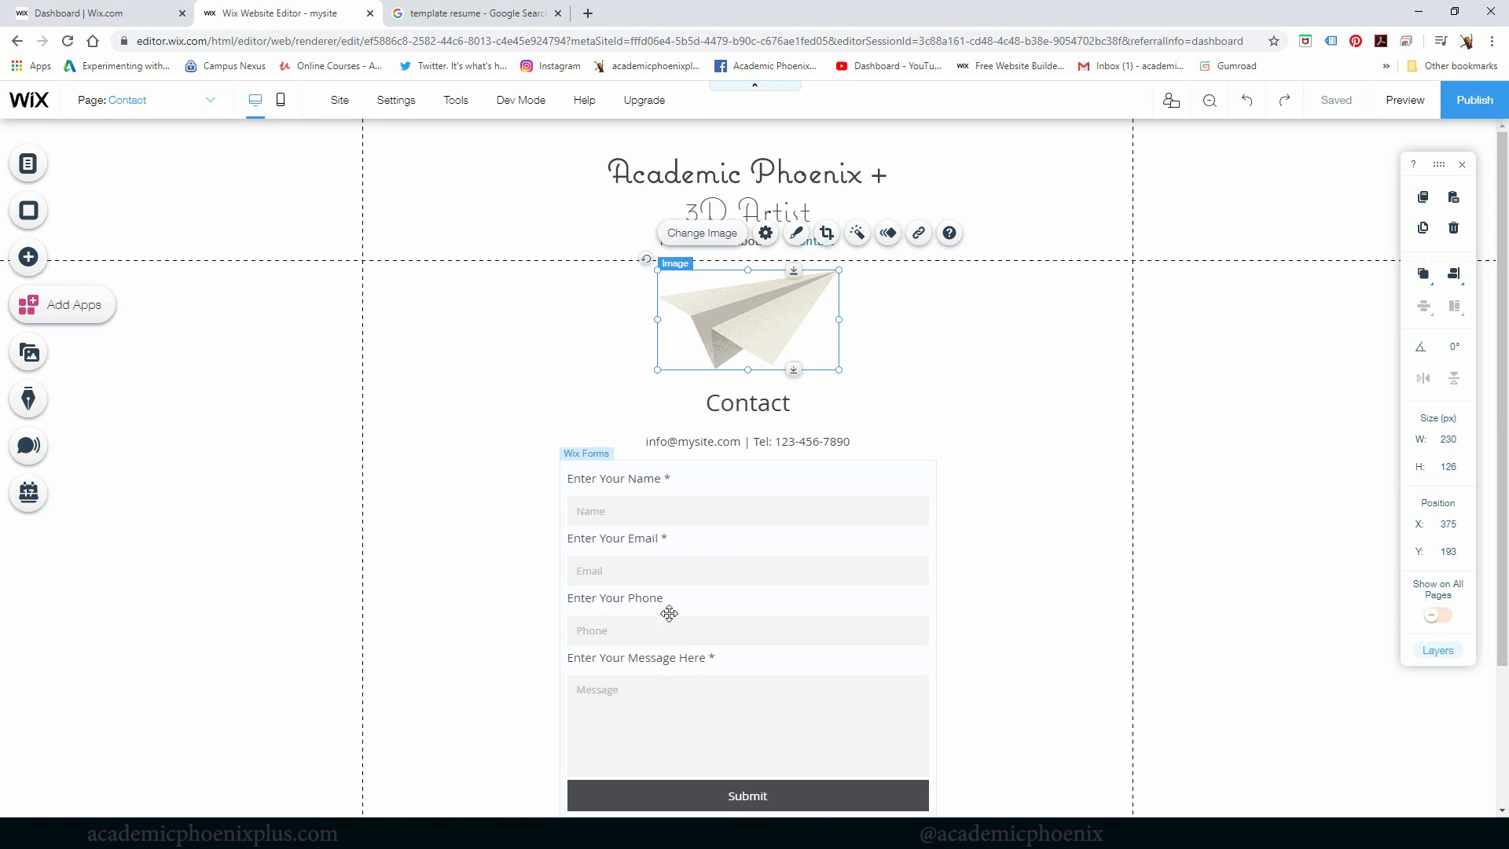
{"action": "left_click", "coordinate": [732, 610]}
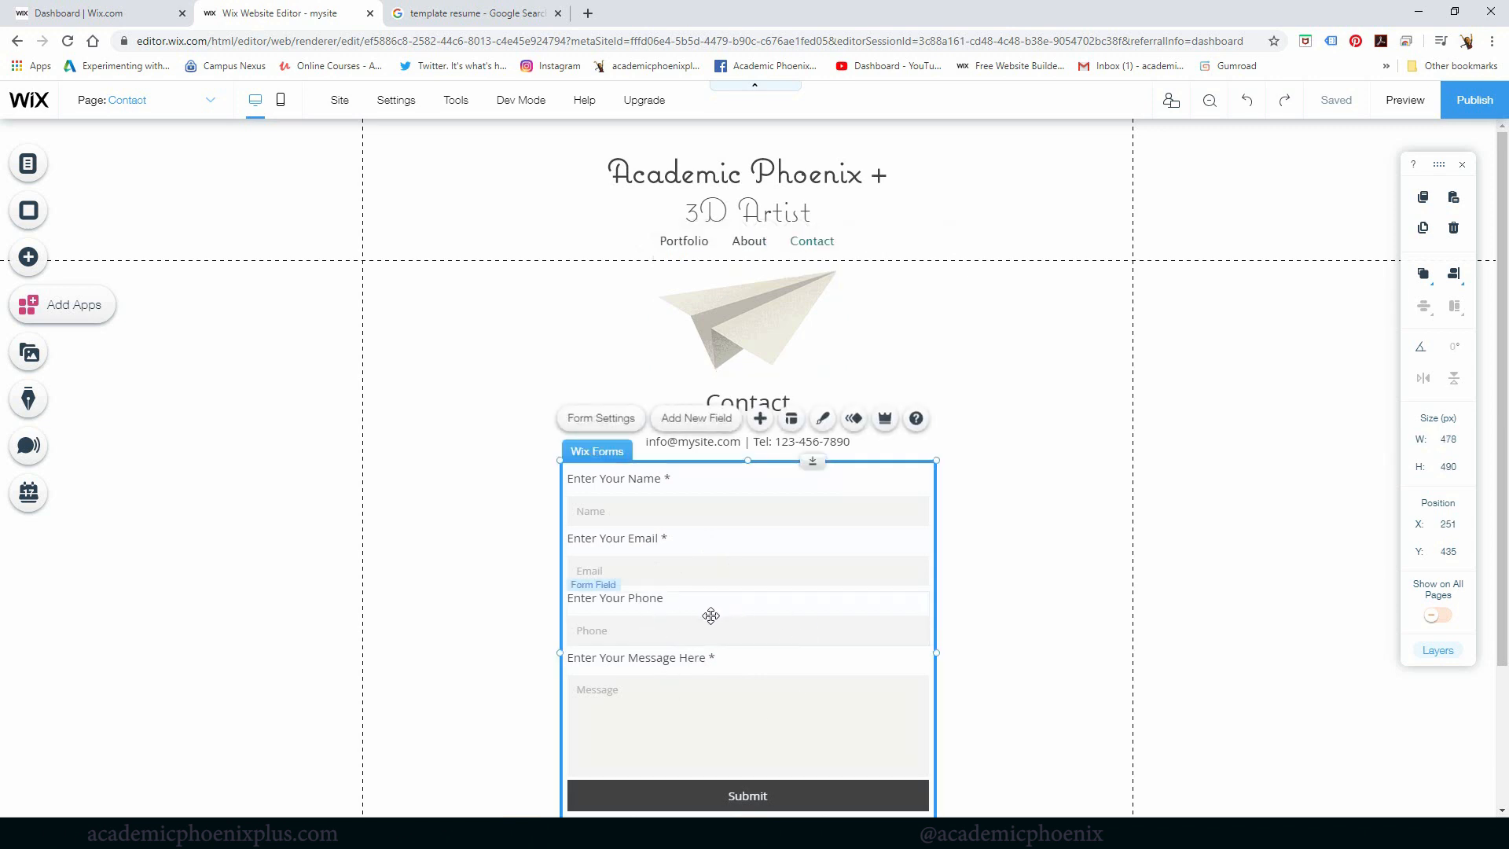
{"action": "left_click", "coordinate": [617, 422]}
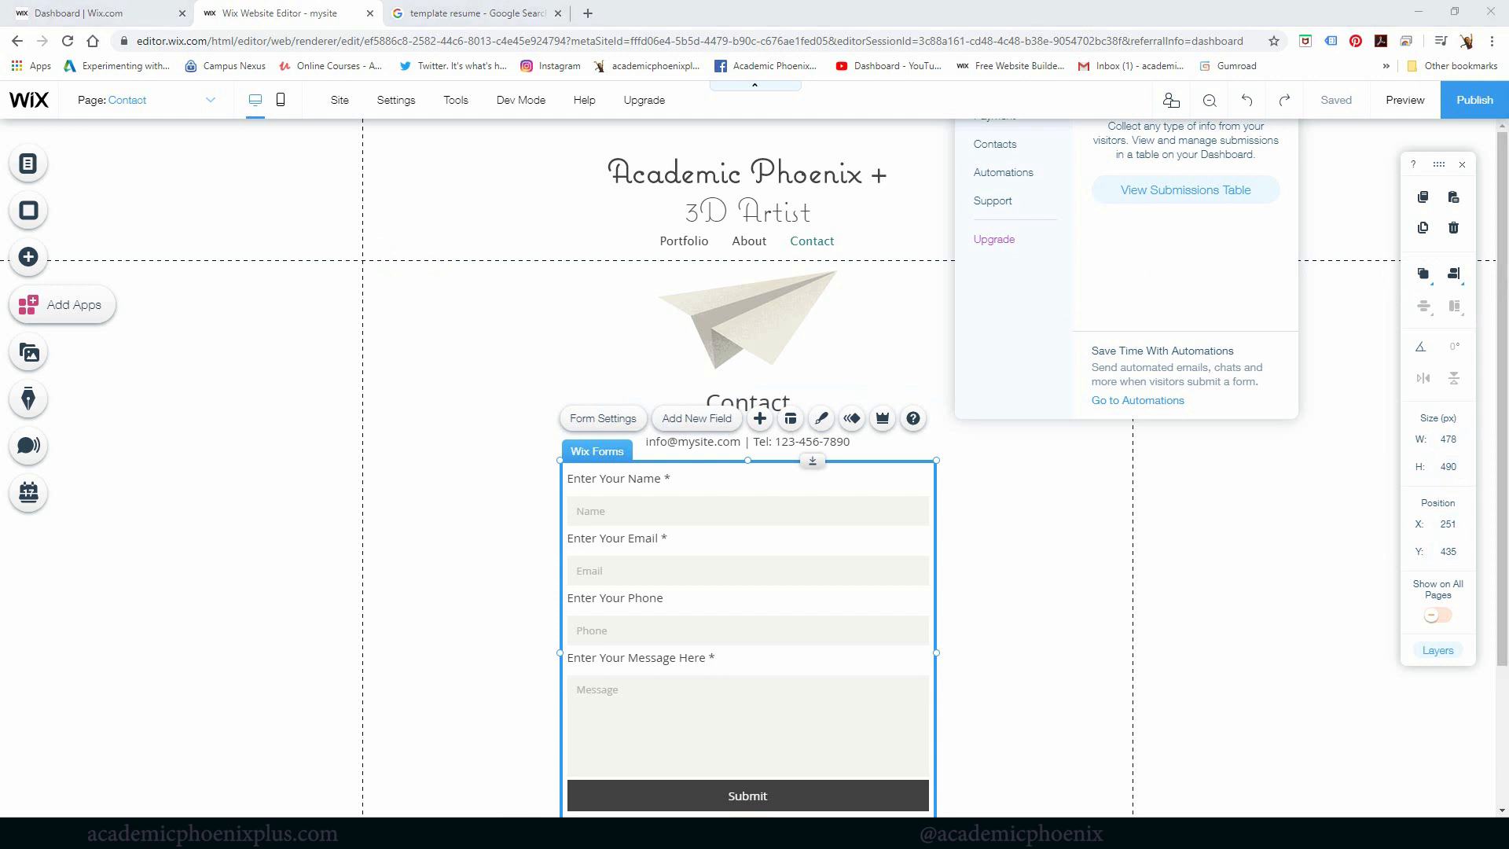
{"action": "left_click", "coordinate": [1503, 258]}
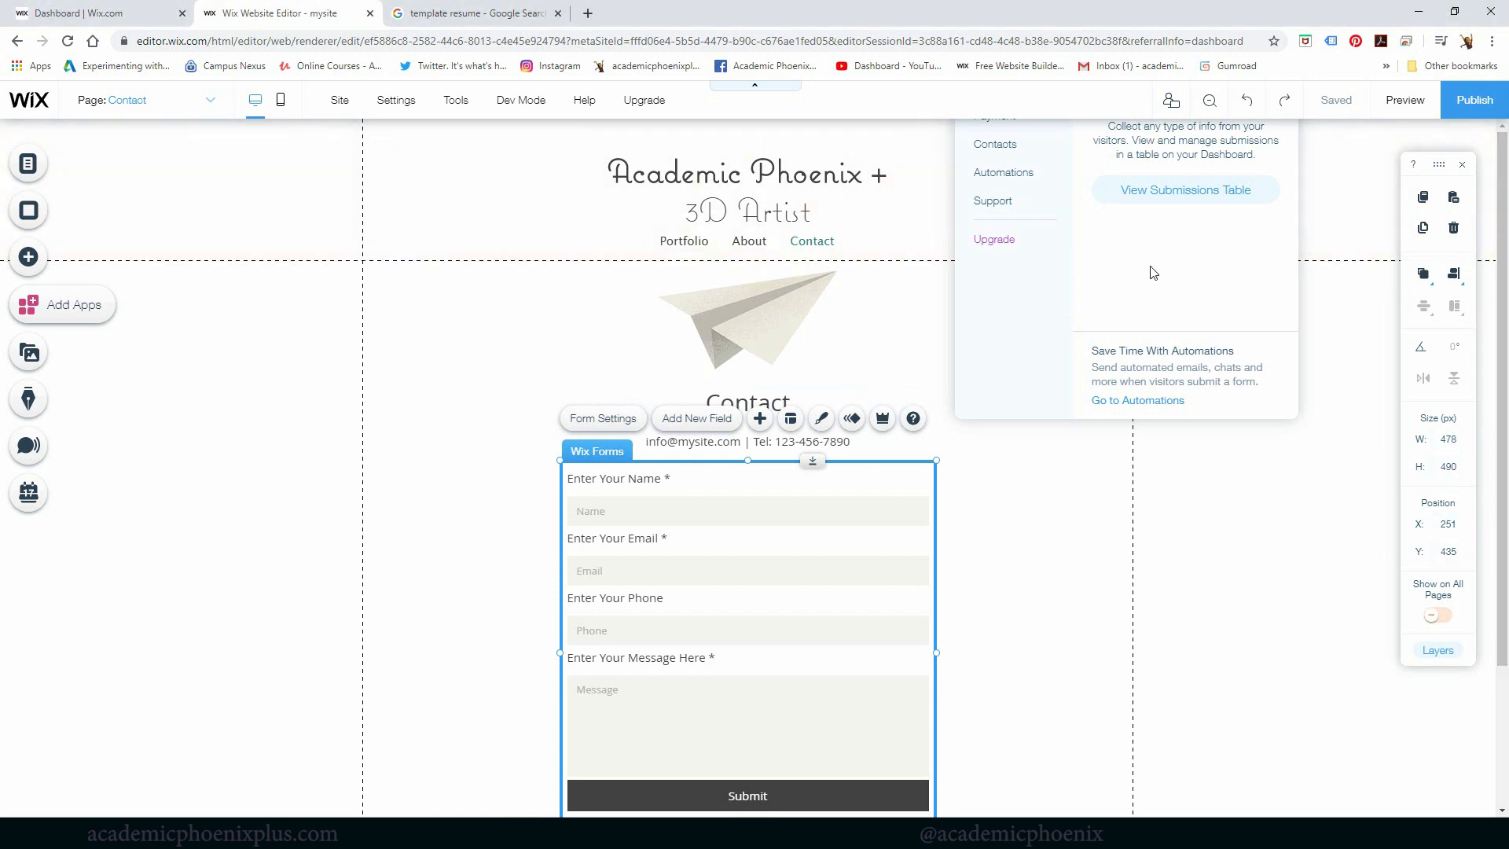
{"action": "left_click_drag", "start_coordinate": [1153, 273], "coordinate": [1211, 382]}
{"action": "left_click", "coordinate": [1502, 367]}
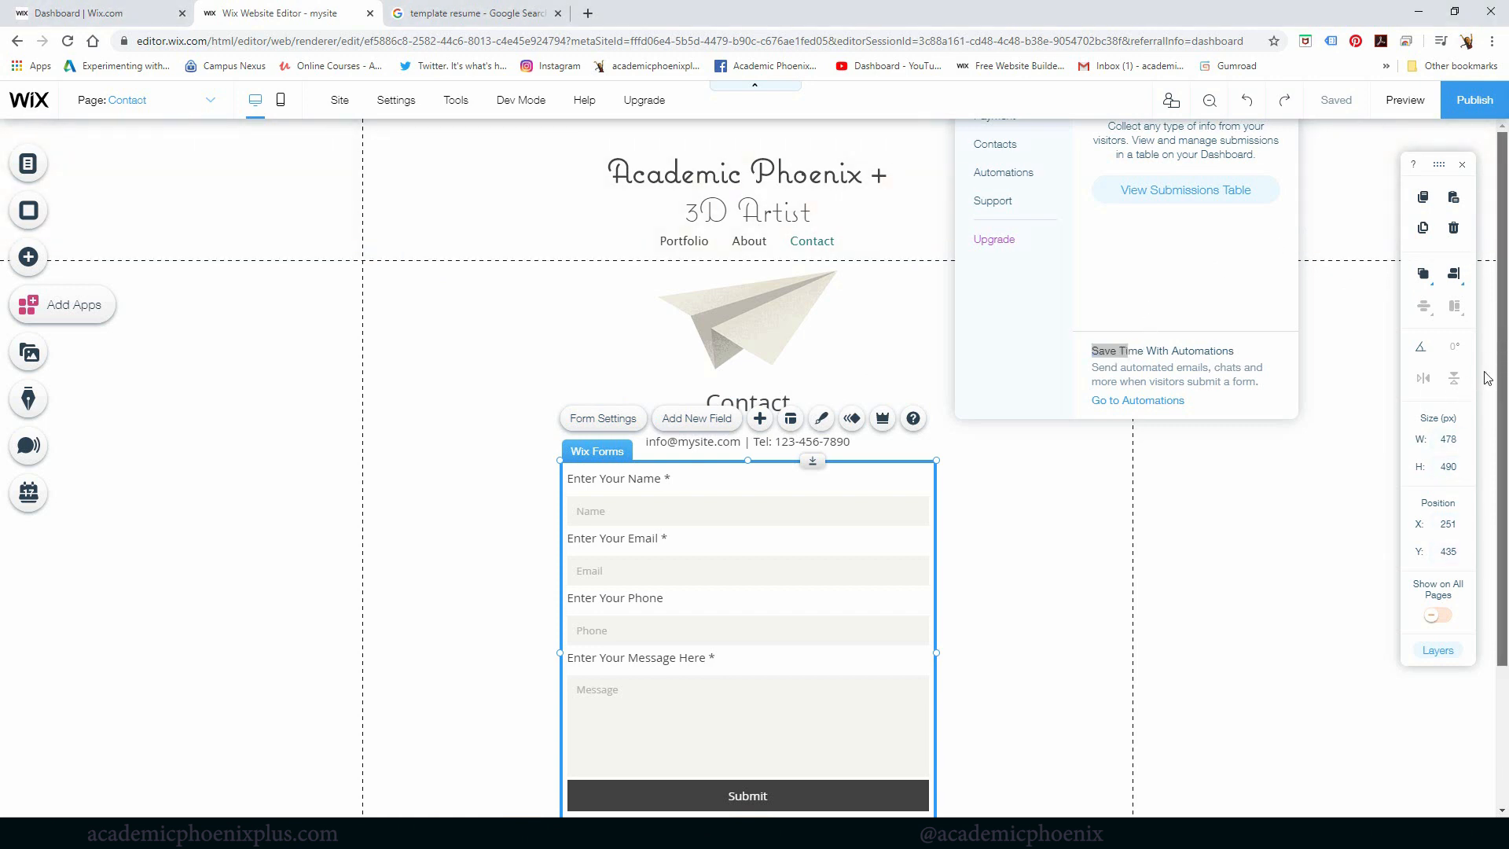
{"action": "scroll", "coordinate": [1129, 492], "scroll_direction": "down", "scroll_amount": 1}
{"action": "left_click", "coordinate": [1256, 447]}
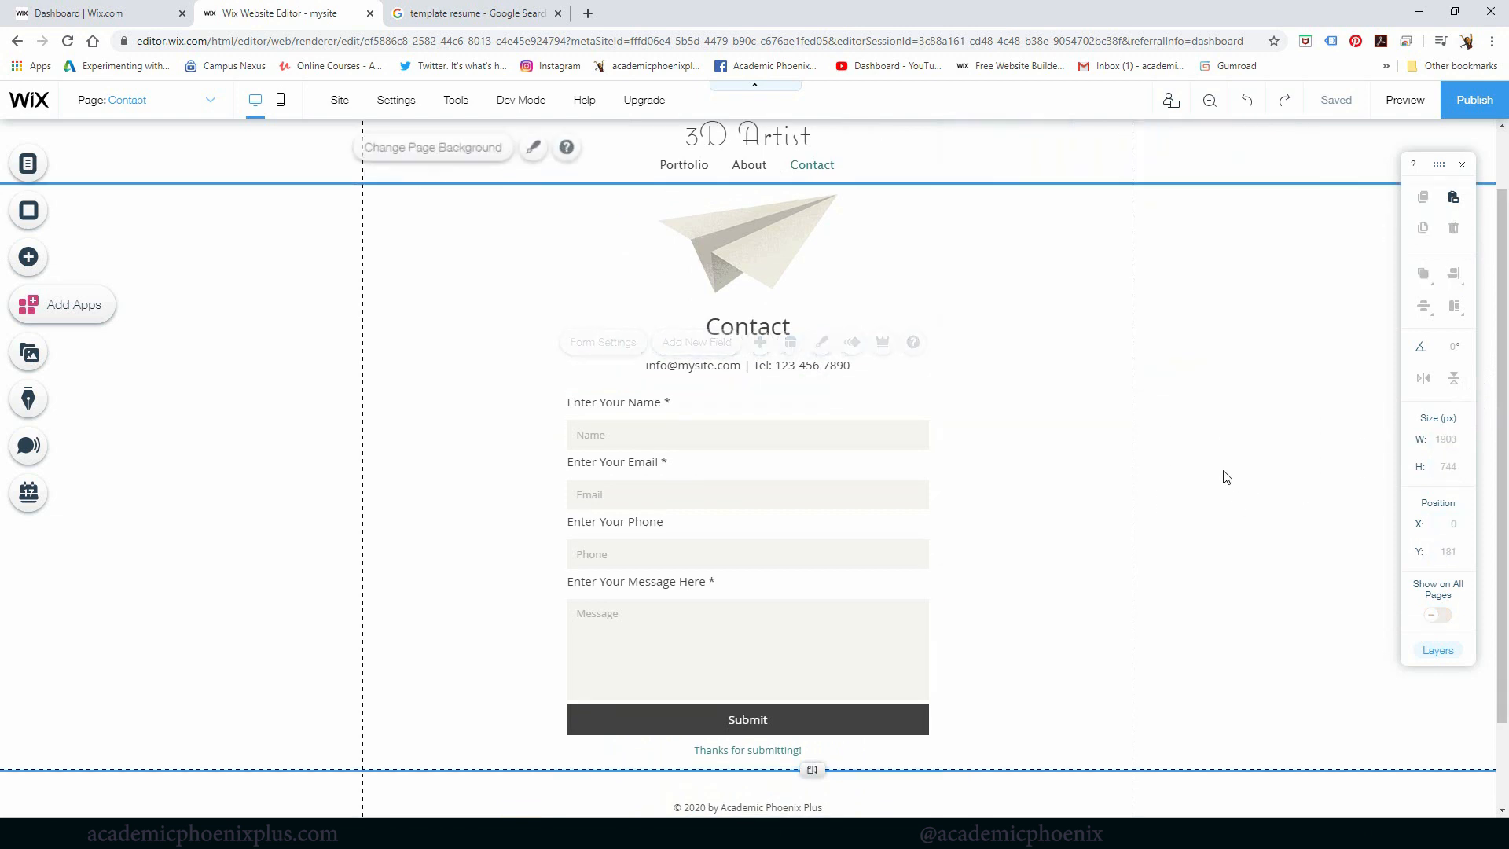
Examine the contact form's settings for its name and notifications, submit message, payment, saved contacts and contact labels.
{"action": "left_click", "coordinate": [663, 566]}
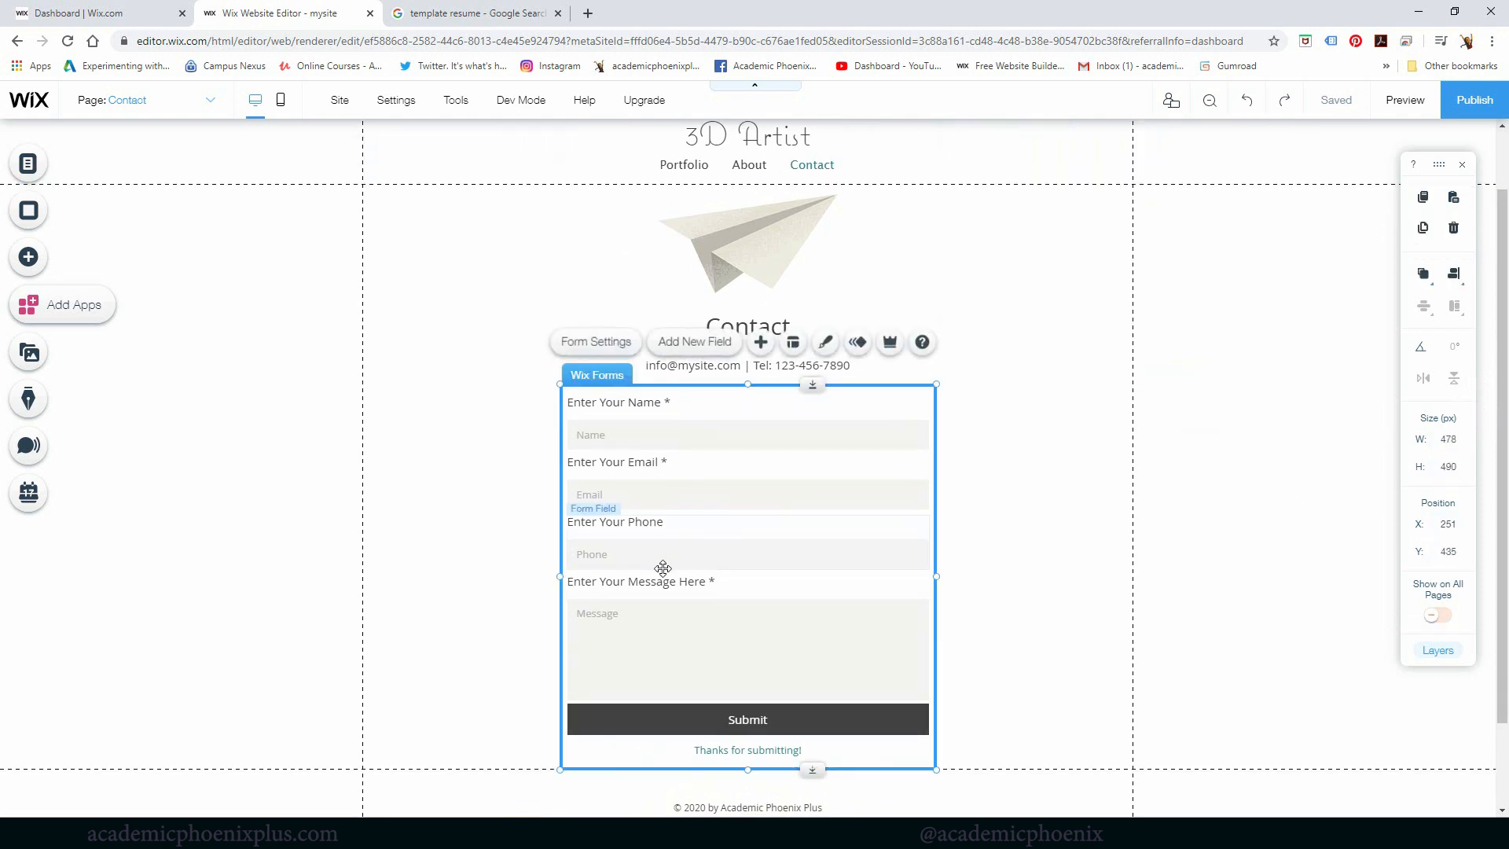
{"action": "left_click", "coordinate": [623, 349]}
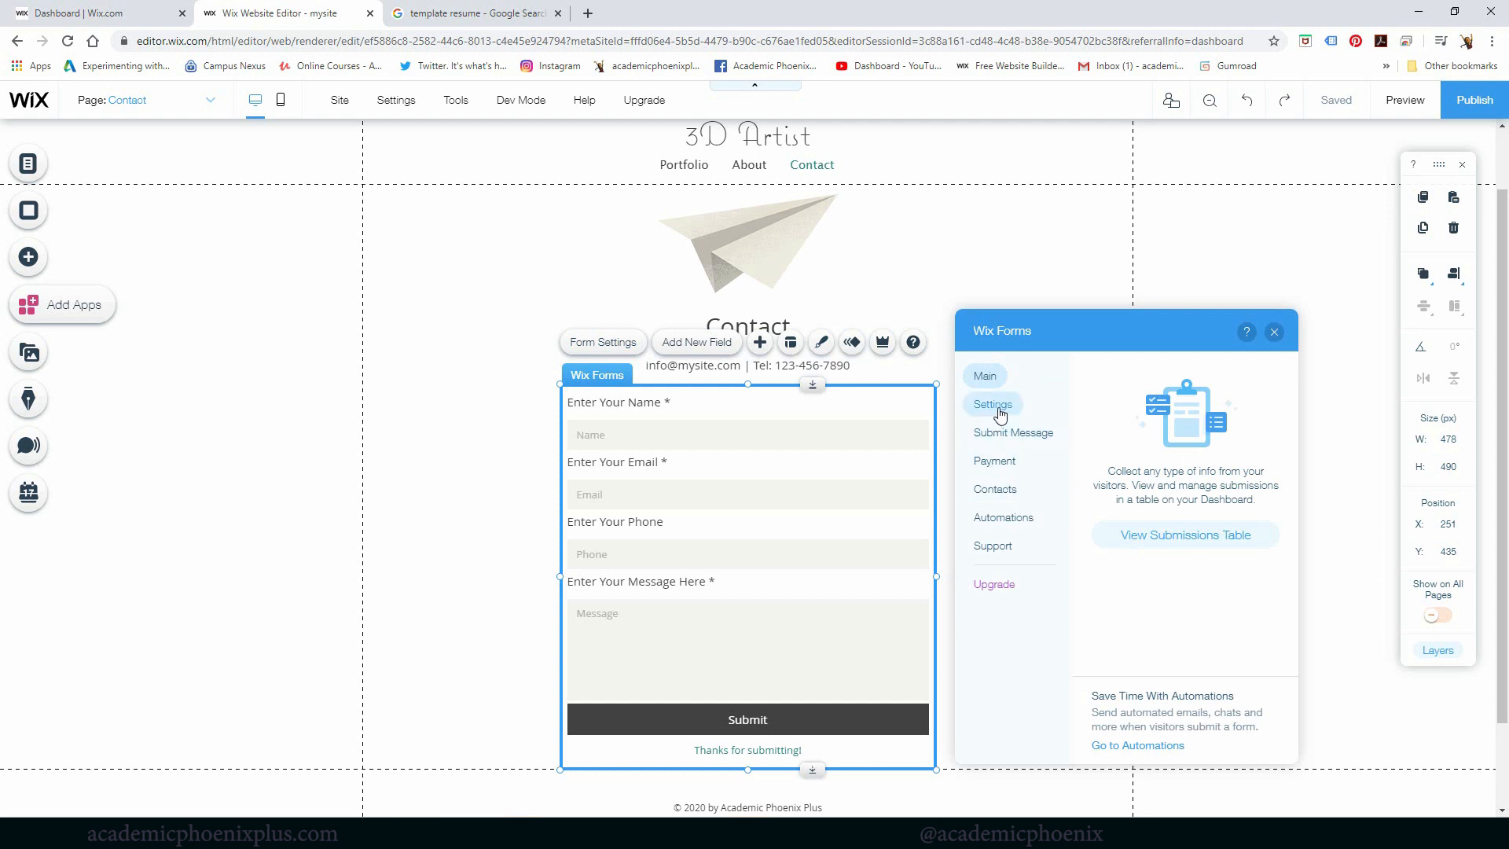
{"action": "left_click", "coordinate": [1002, 413]}
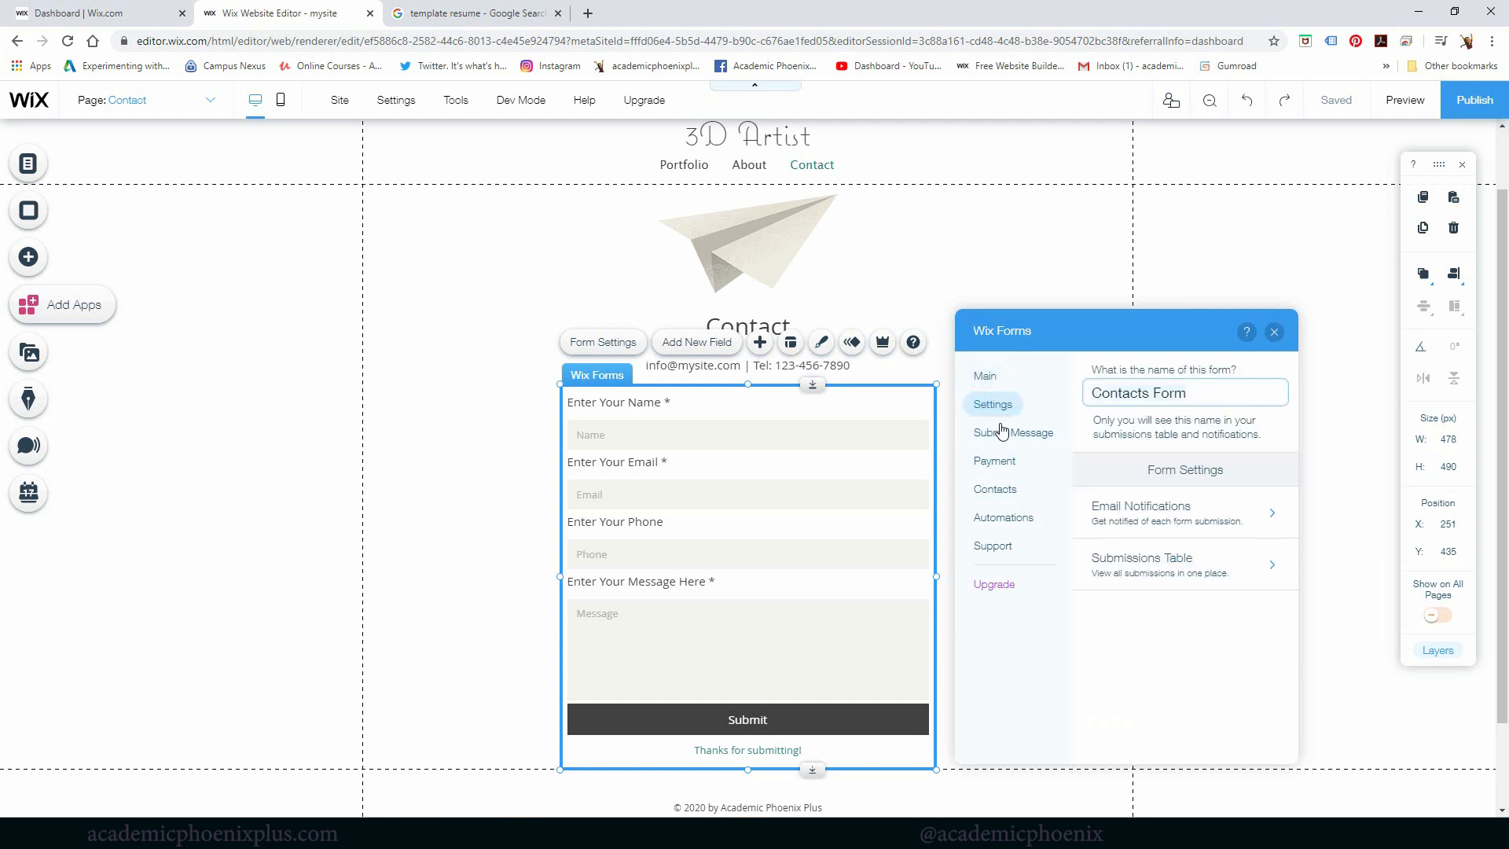
{"action": "left_click", "coordinate": [1006, 443]}
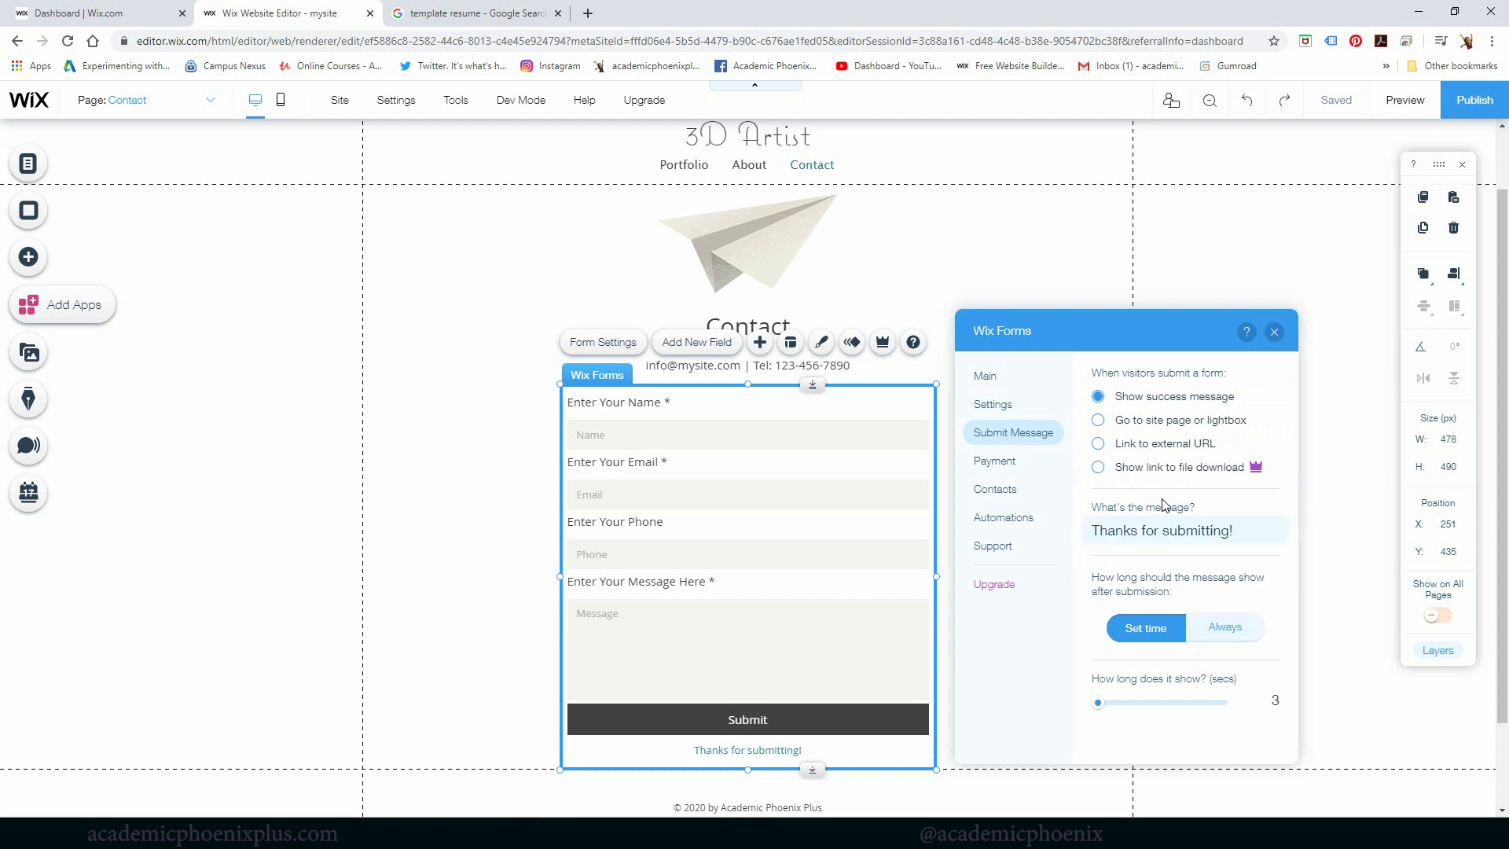
{"action": "left_click", "coordinate": [998, 464]}
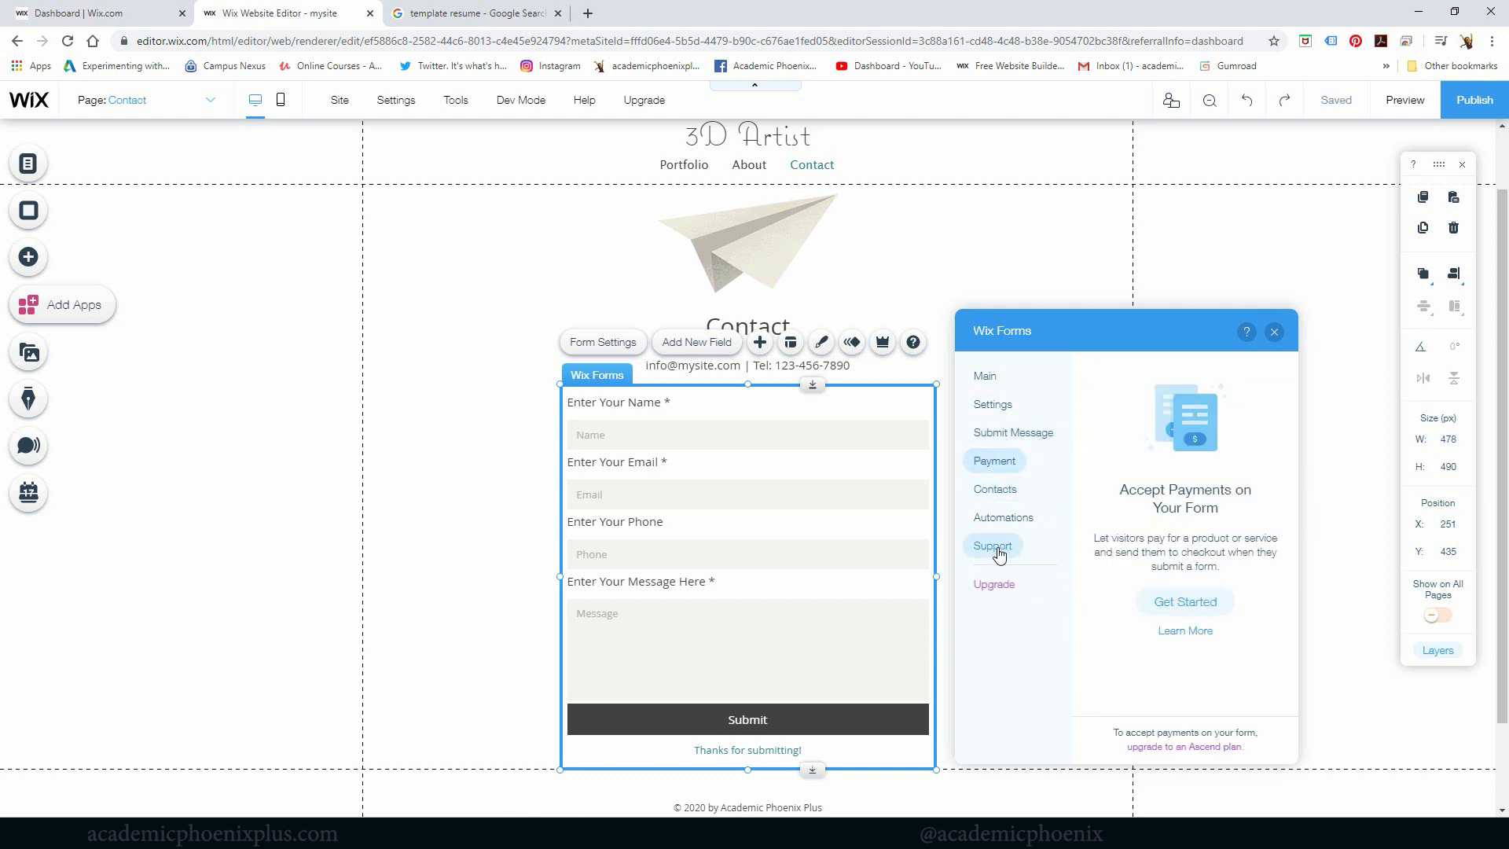
{"action": "left_click", "coordinate": [1004, 498]}
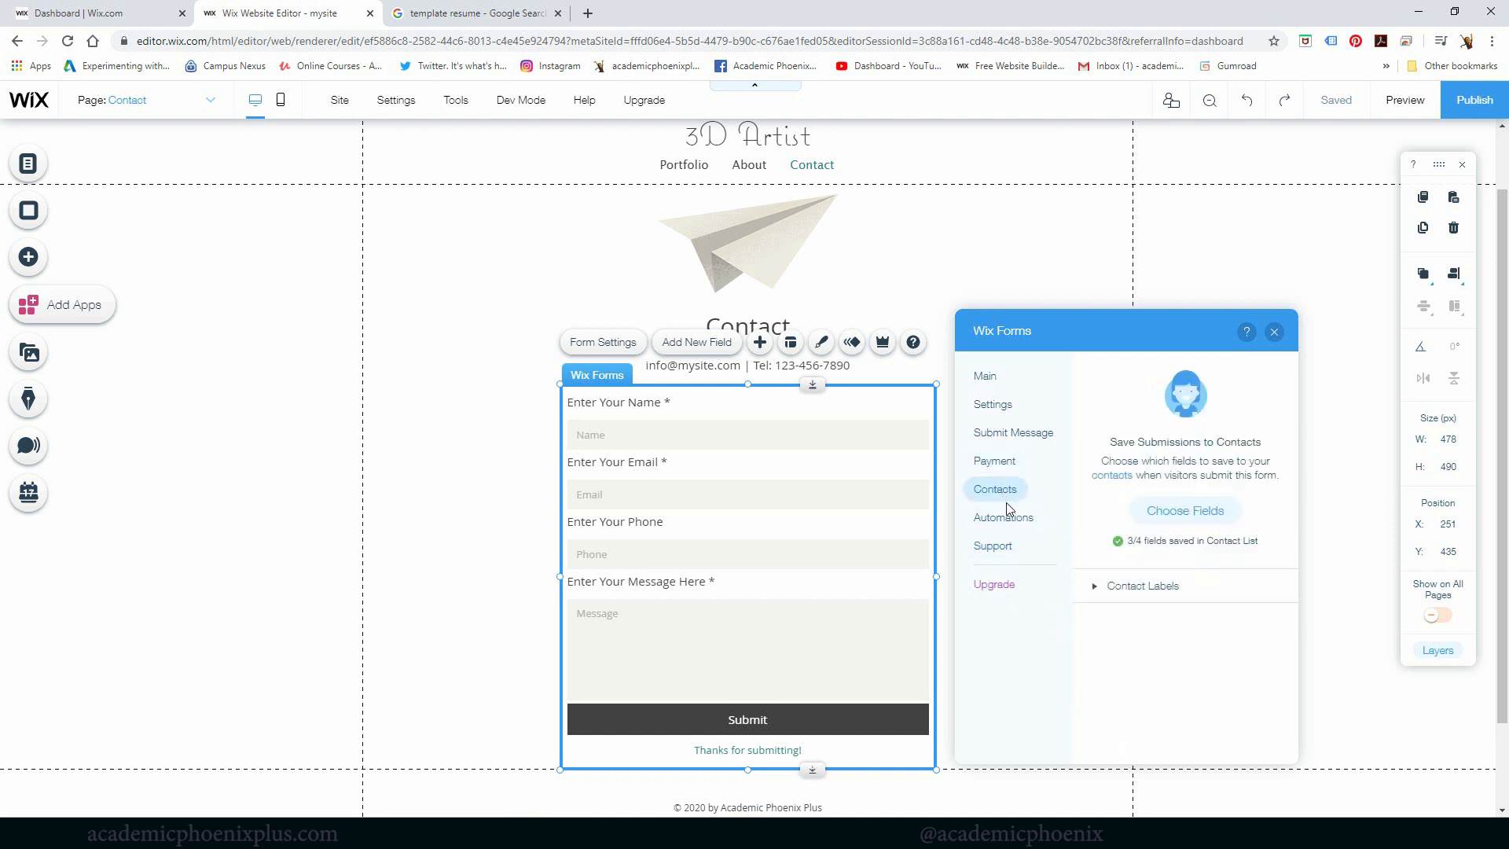
{"action": "left_click", "coordinate": [1099, 590]}
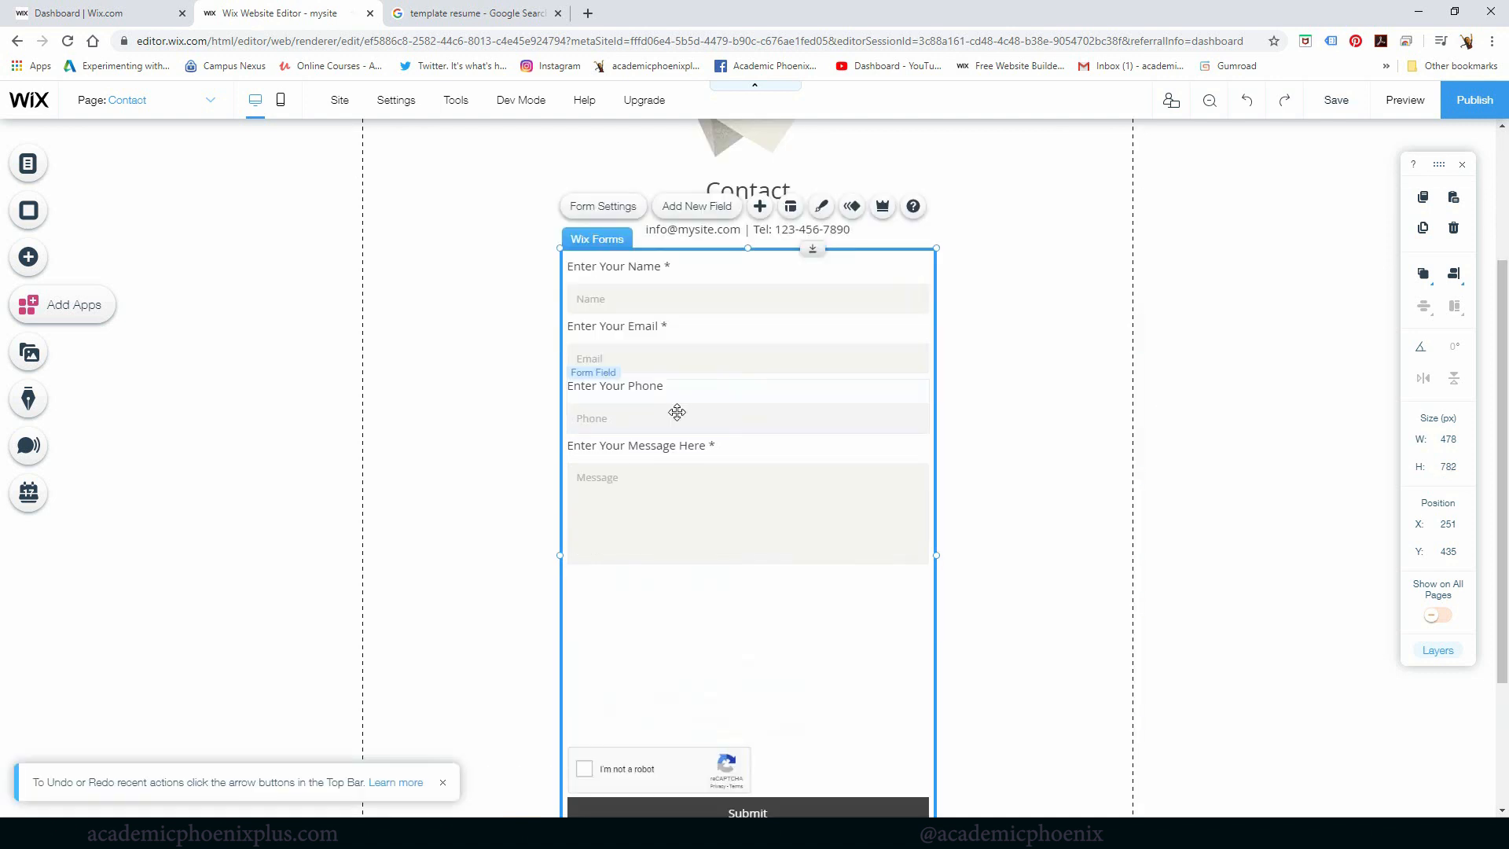
Delete the phone field from the contact form and move the message field up beneath the email field, to about Y 597.
{"action": "left_click", "coordinate": [672, 412]}
{"action": "key", "text": "Delete"}
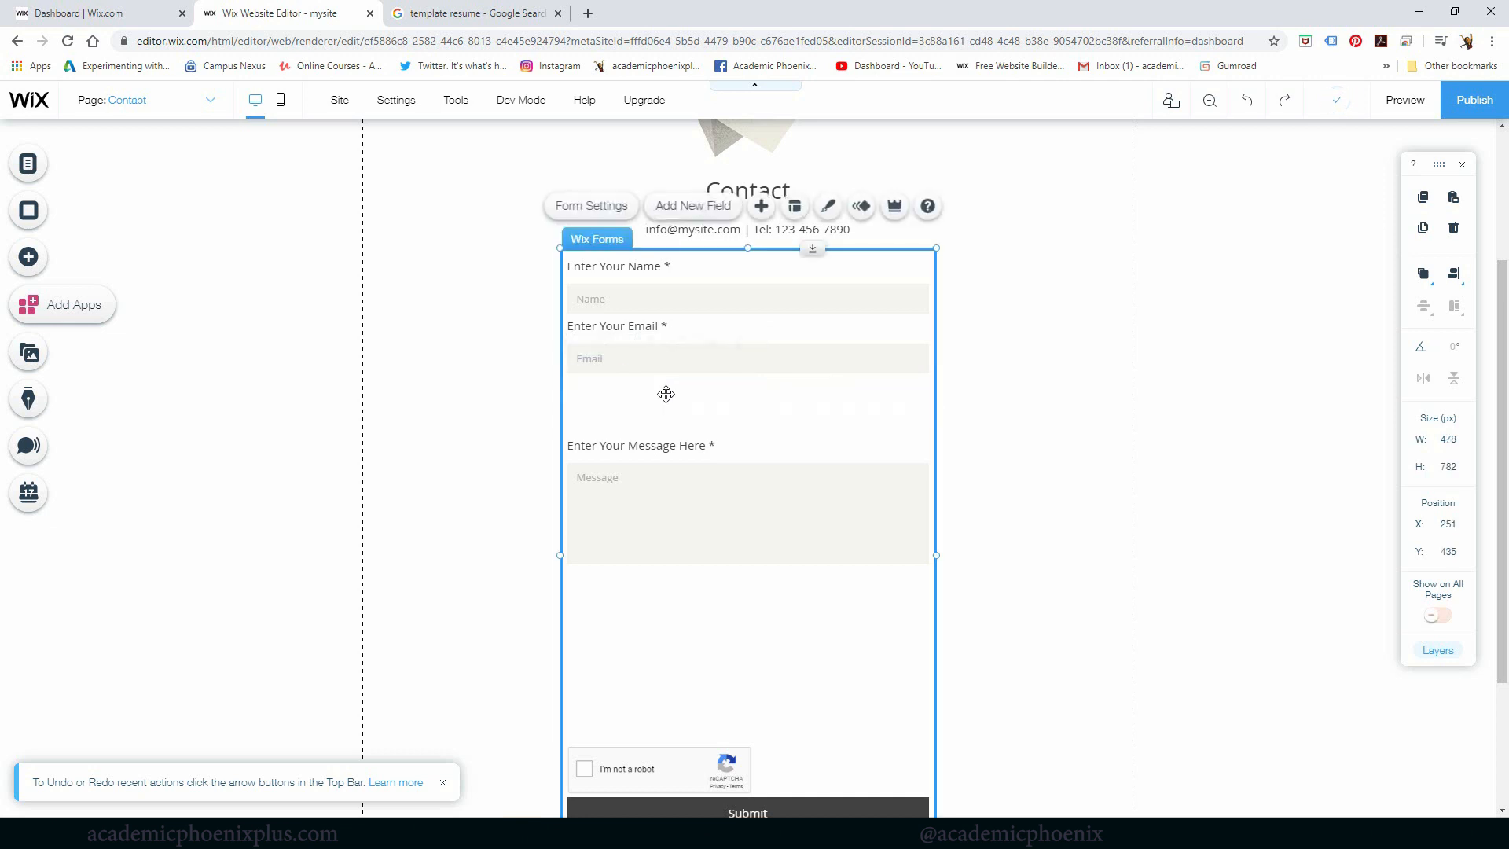
{"action": "double_click", "coordinate": [660, 475]}
{"action": "left_click_drag", "start_coordinate": [660, 476], "coordinate": [663, 423]}
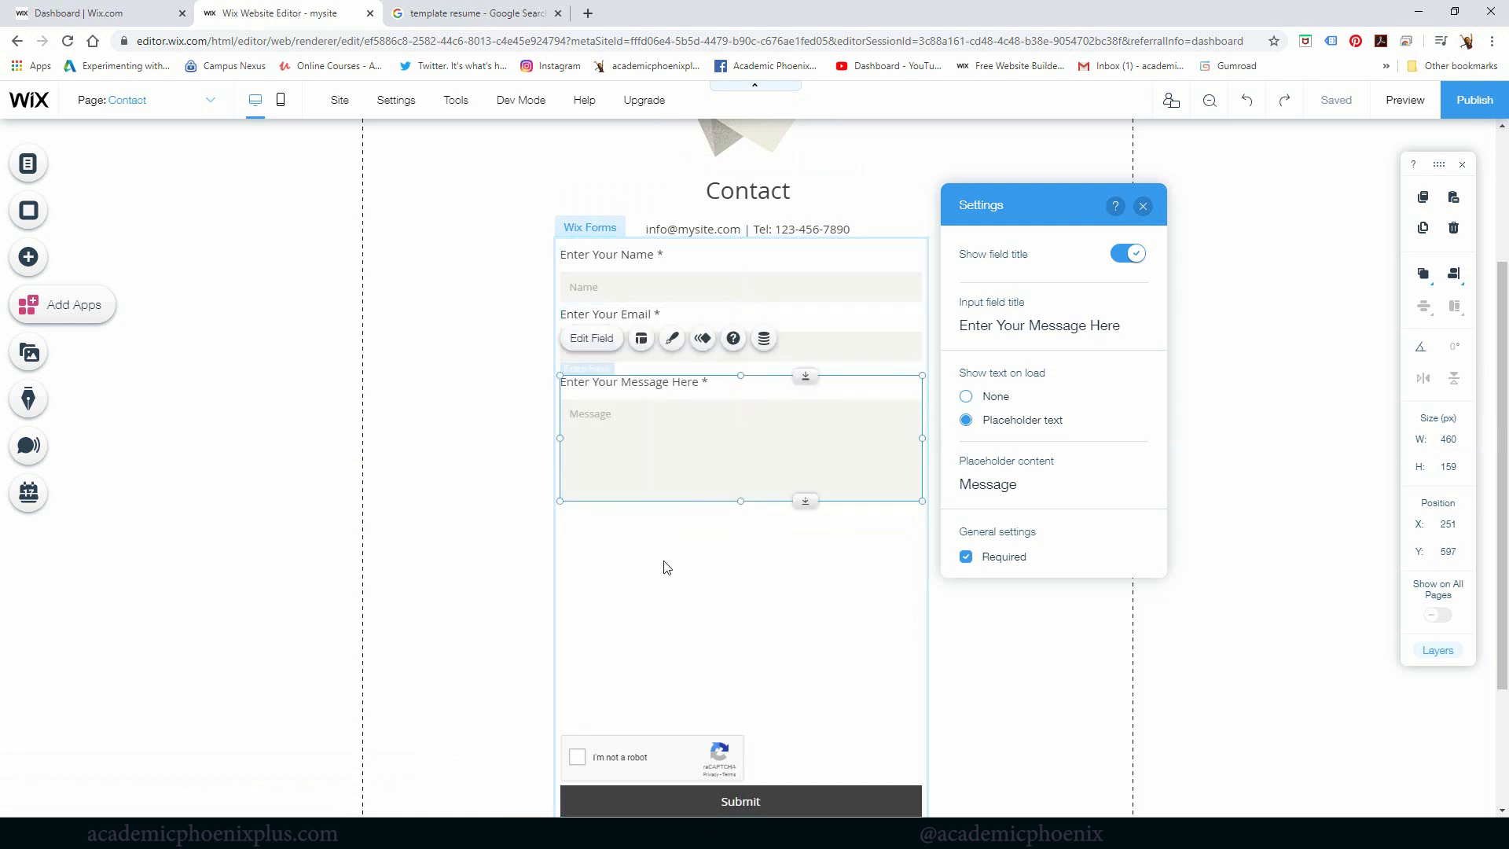
Move the reCAPTCHA up to about X 242, Y 696, and place the Submit button and success message beneath the message field.
{"action": "left_click", "coordinate": [637, 756]}
{"action": "left_click_drag", "start_coordinate": [637, 756], "coordinate": [638, 474]}
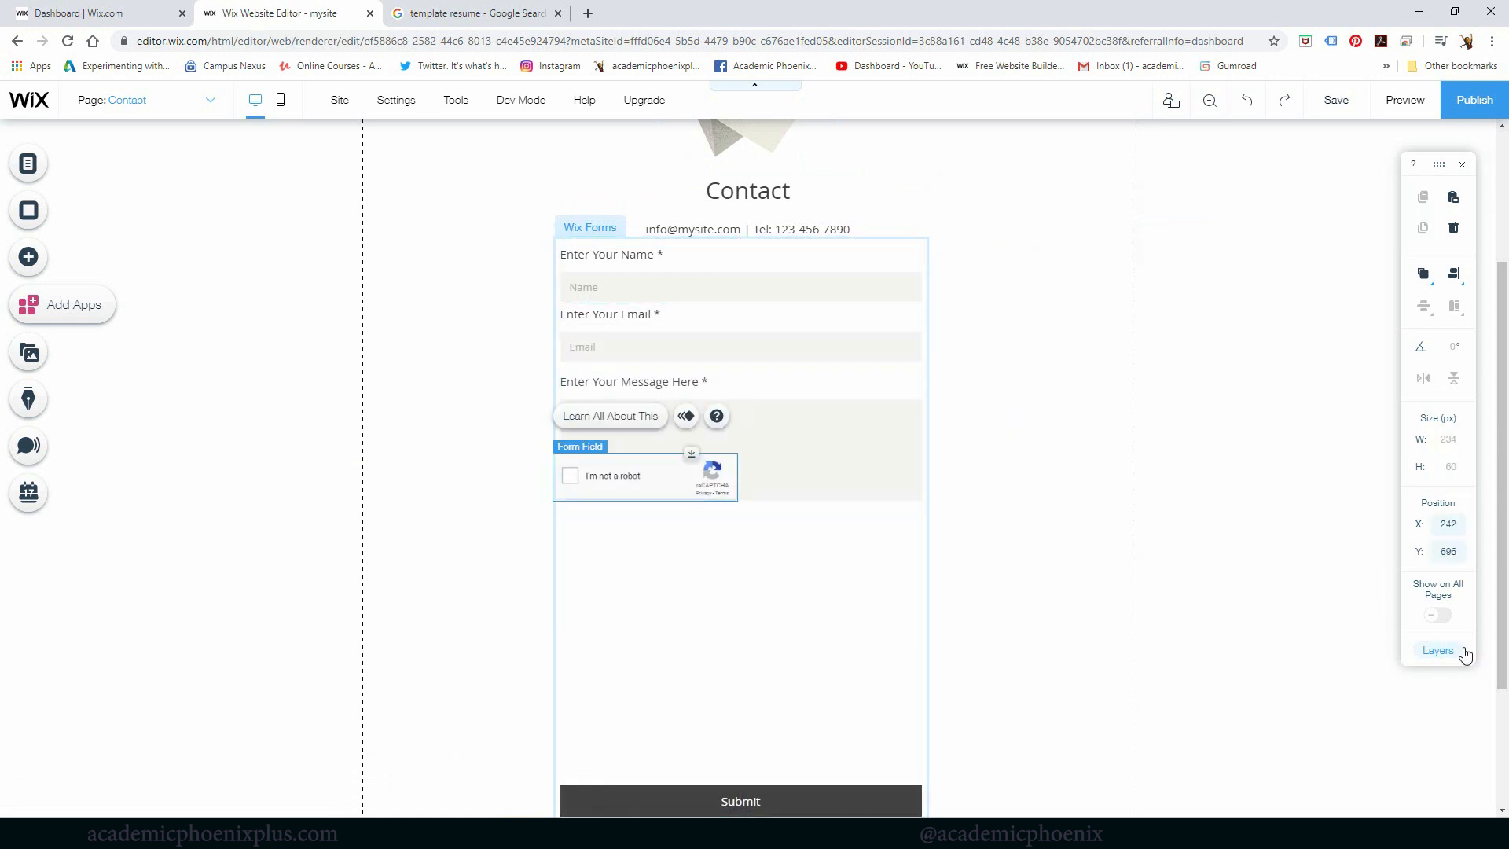
{"action": "scroll", "coordinate": [1100, 707], "scroll_direction": "down", "scroll_amount": 1}
{"action": "left_click_drag", "start_coordinate": [786, 764], "coordinate": [794, 507]}
{"action": "left_click_drag", "start_coordinate": [708, 794], "coordinate": [709, 533]}
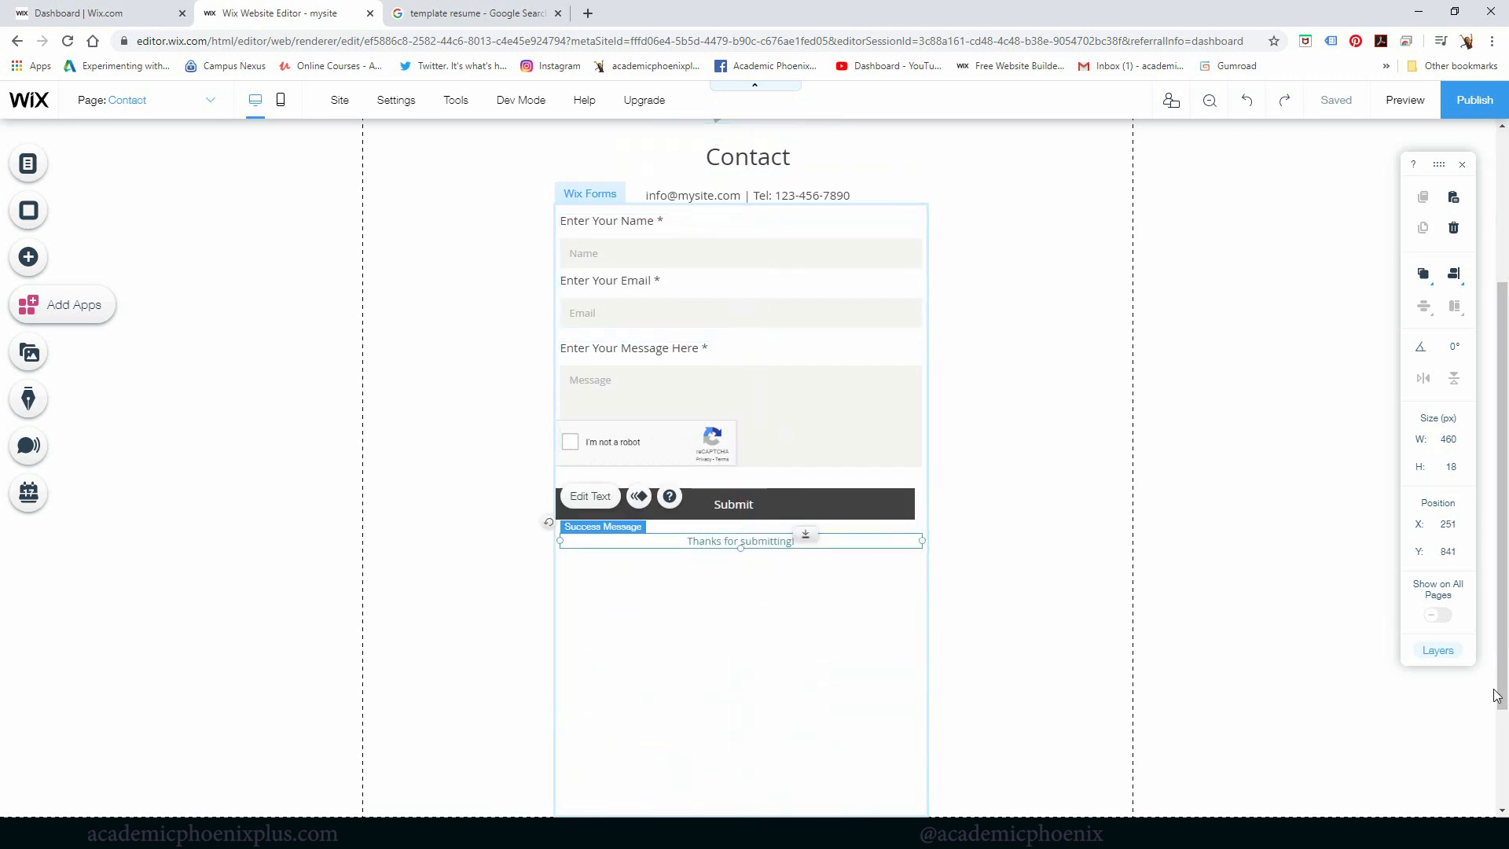
Shorten the contact form from its lower edge to a height of about 457 px, removing the empty space.
{"action": "left_click_drag", "start_coordinate": [1496, 696], "coordinate": [1496, 716]}
{"action": "left_click", "coordinate": [801, 768]}
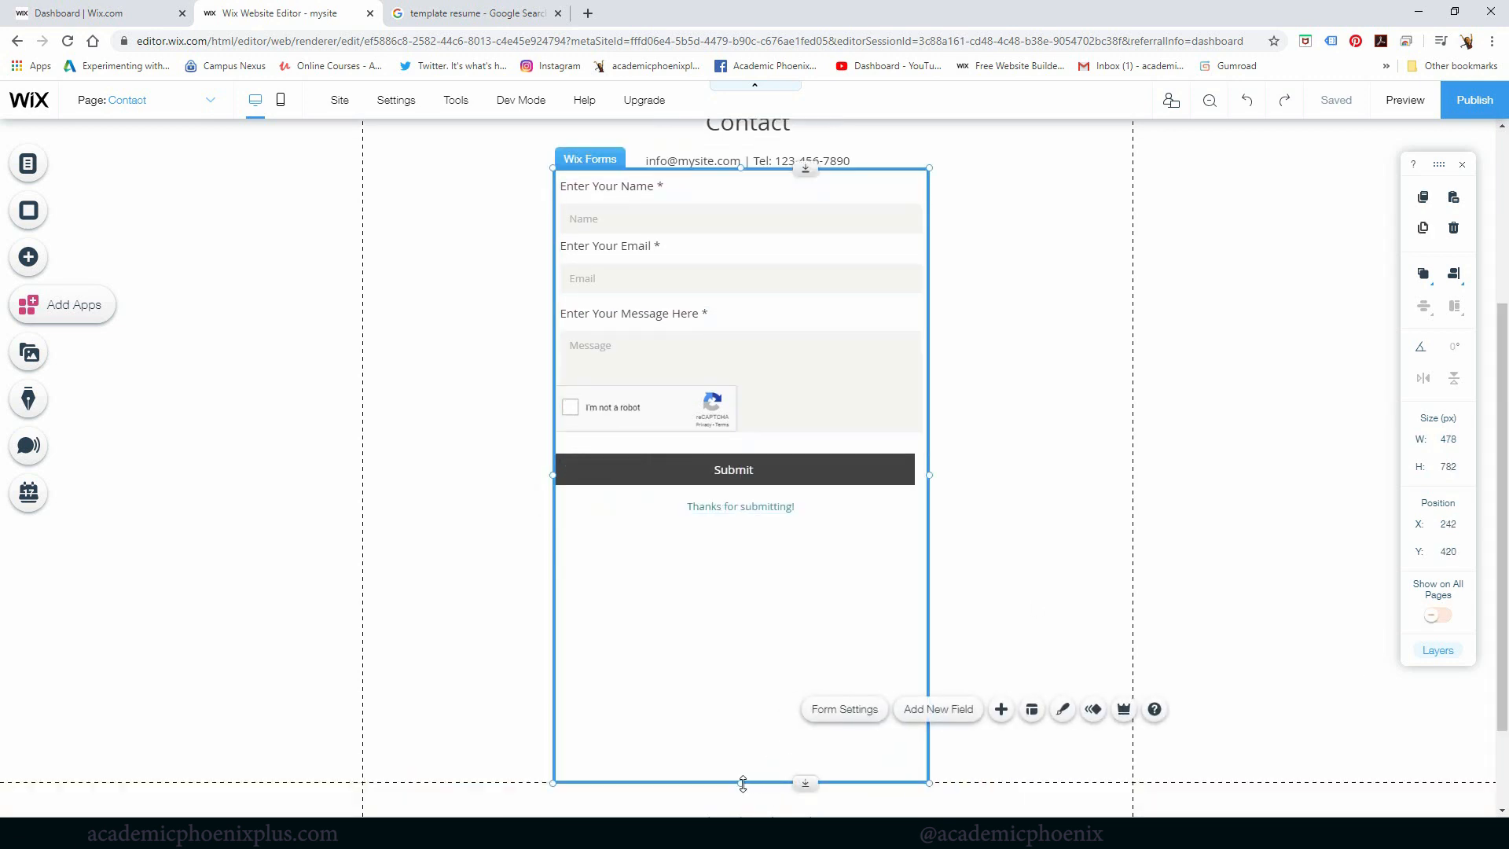
{"action": "left_click_drag", "start_coordinate": [743, 778], "coordinate": [770, 524]}
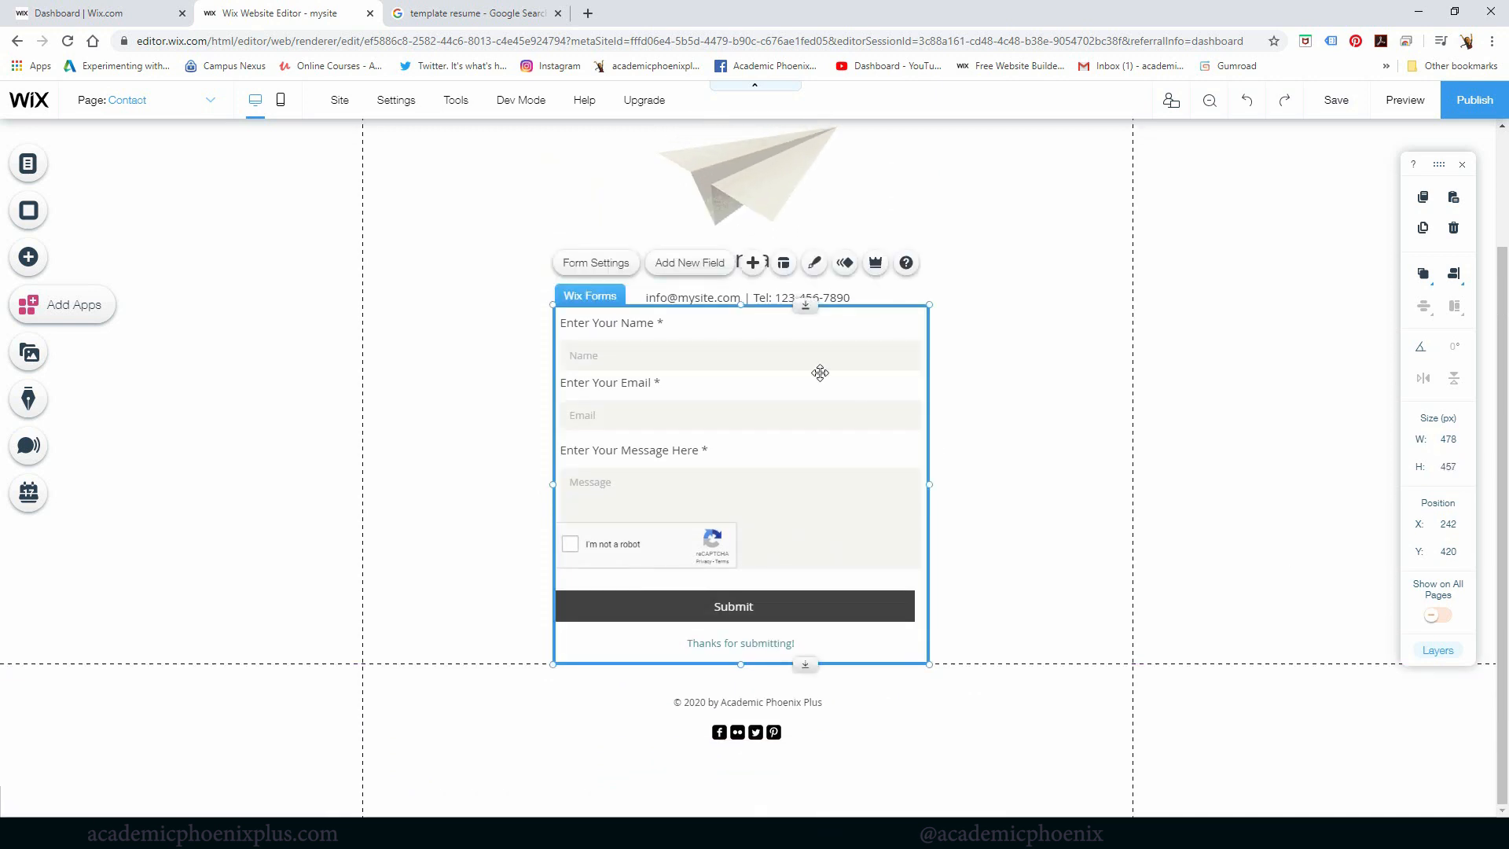
Replace the telephone entry in the contact line beneath the Contact heading with "linked in".
{"action": "left_click", "coordinate": [689, 297]}
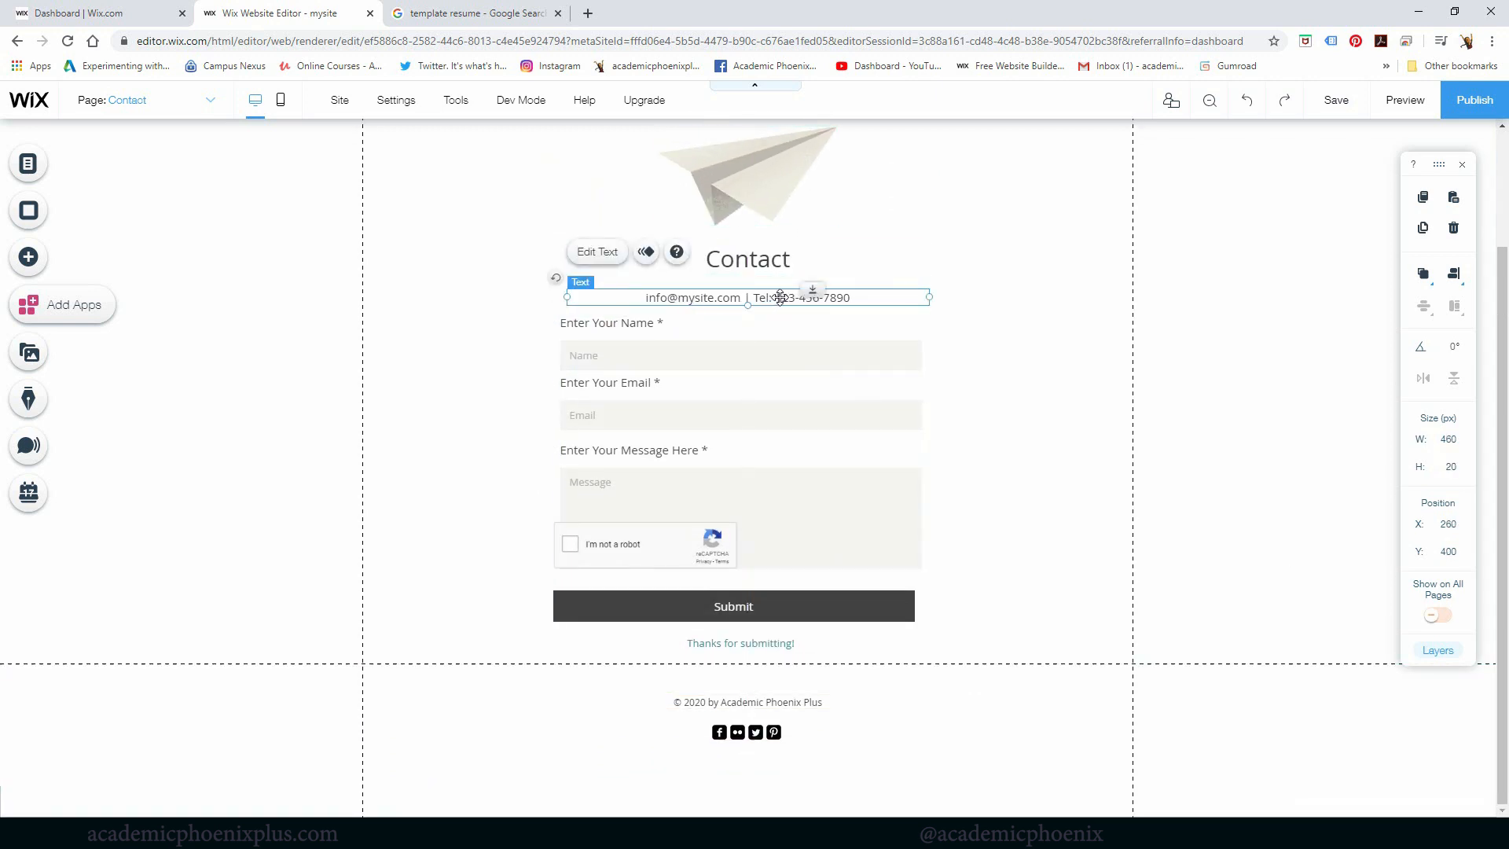
{"action": "double_click", "coordinate": [843, 303]}
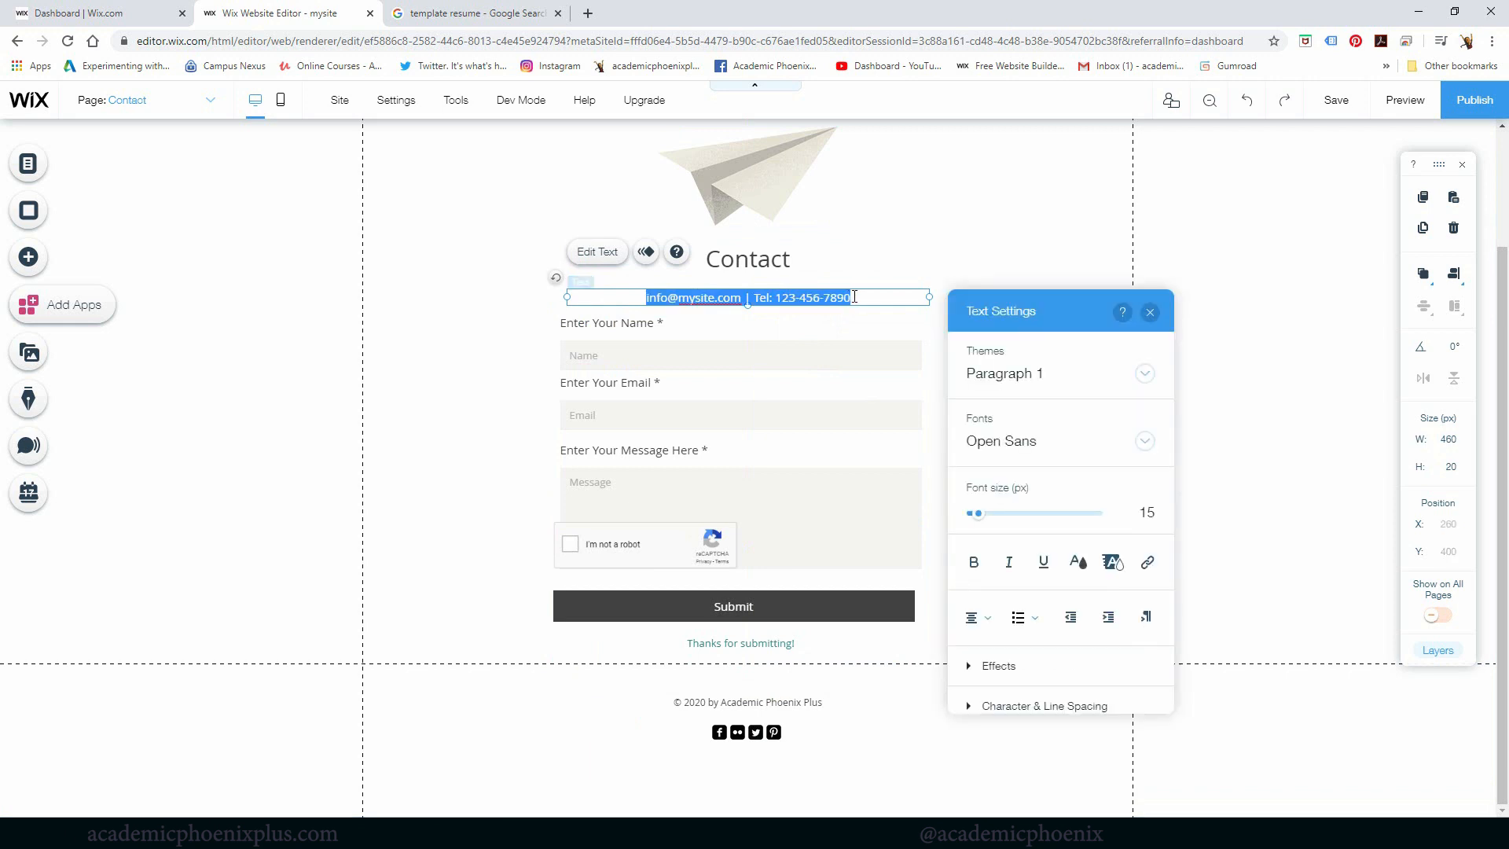
{"action": "left_click_drag", "start_coordinate": [855, 297], "coordinate": [757, 291]}
{"action": "key", "text": "BackSpace"}
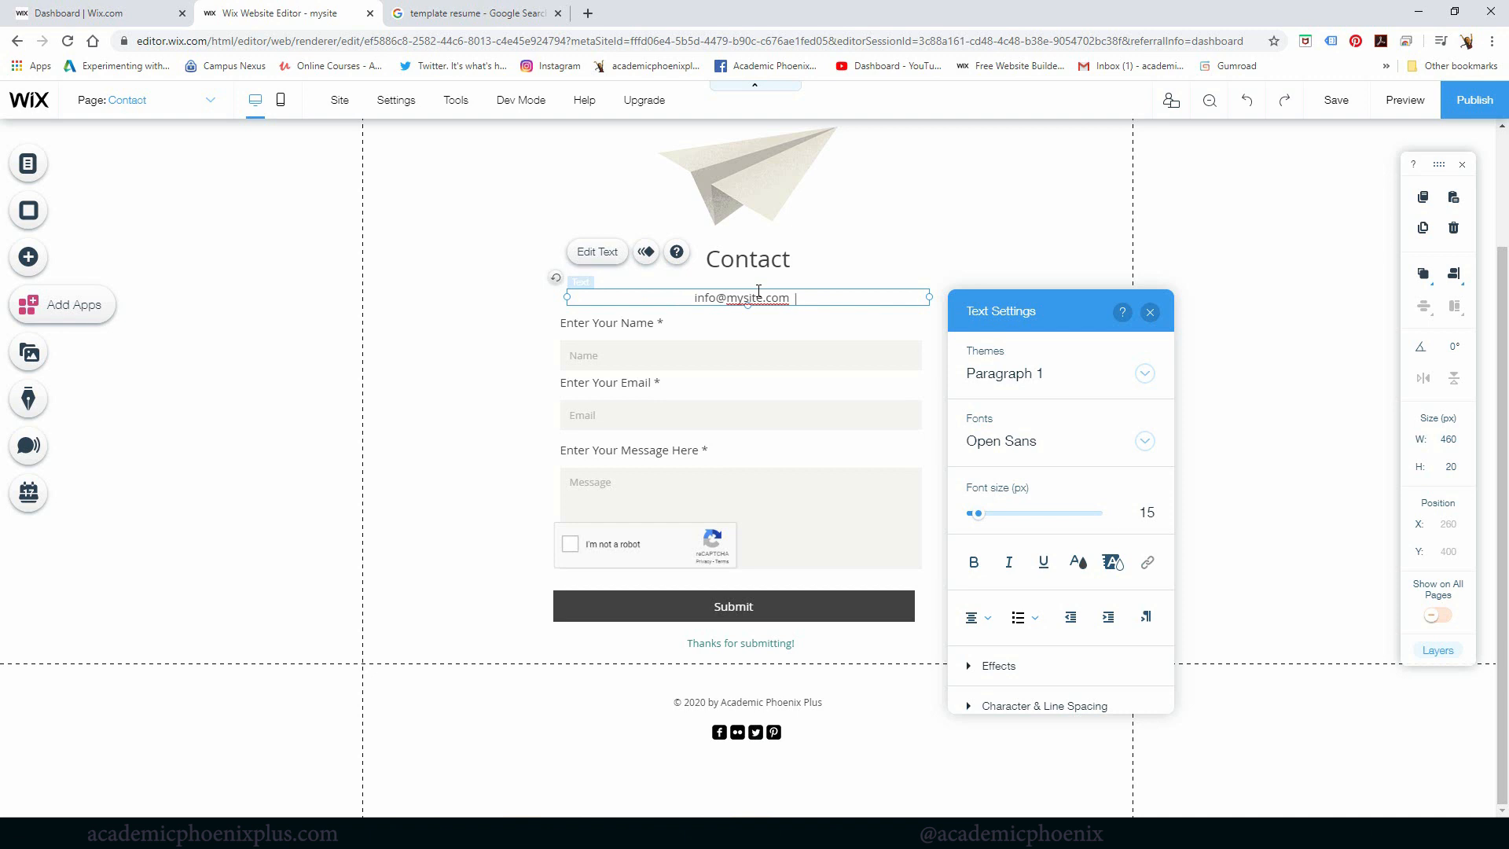
{"action": "type", "text": "linked in"}
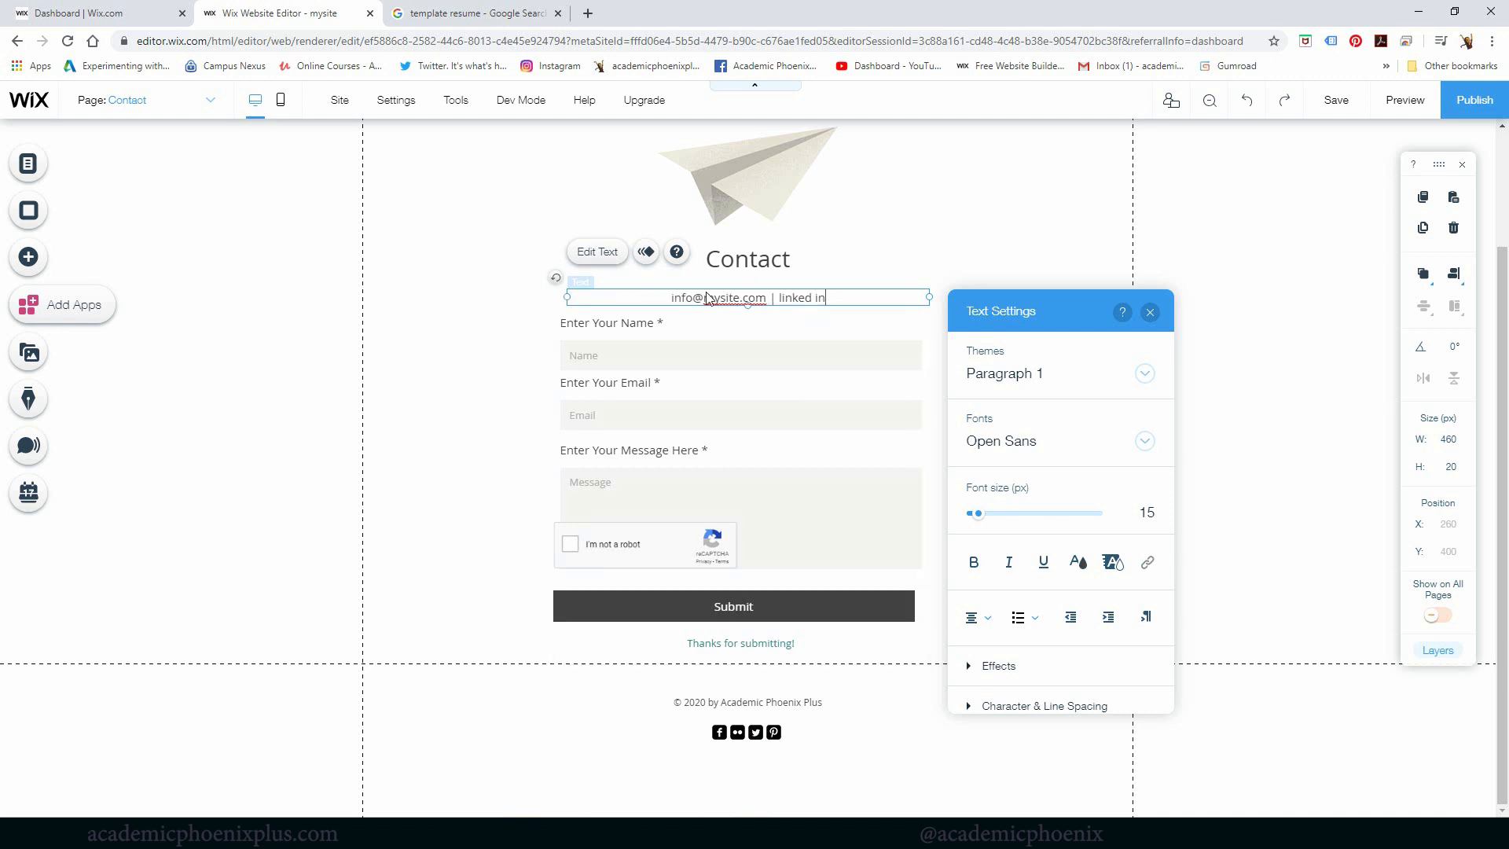
{"action": "left_click_drag", "start_coordinate": [769, 303], "coordinate": [804, 370]}
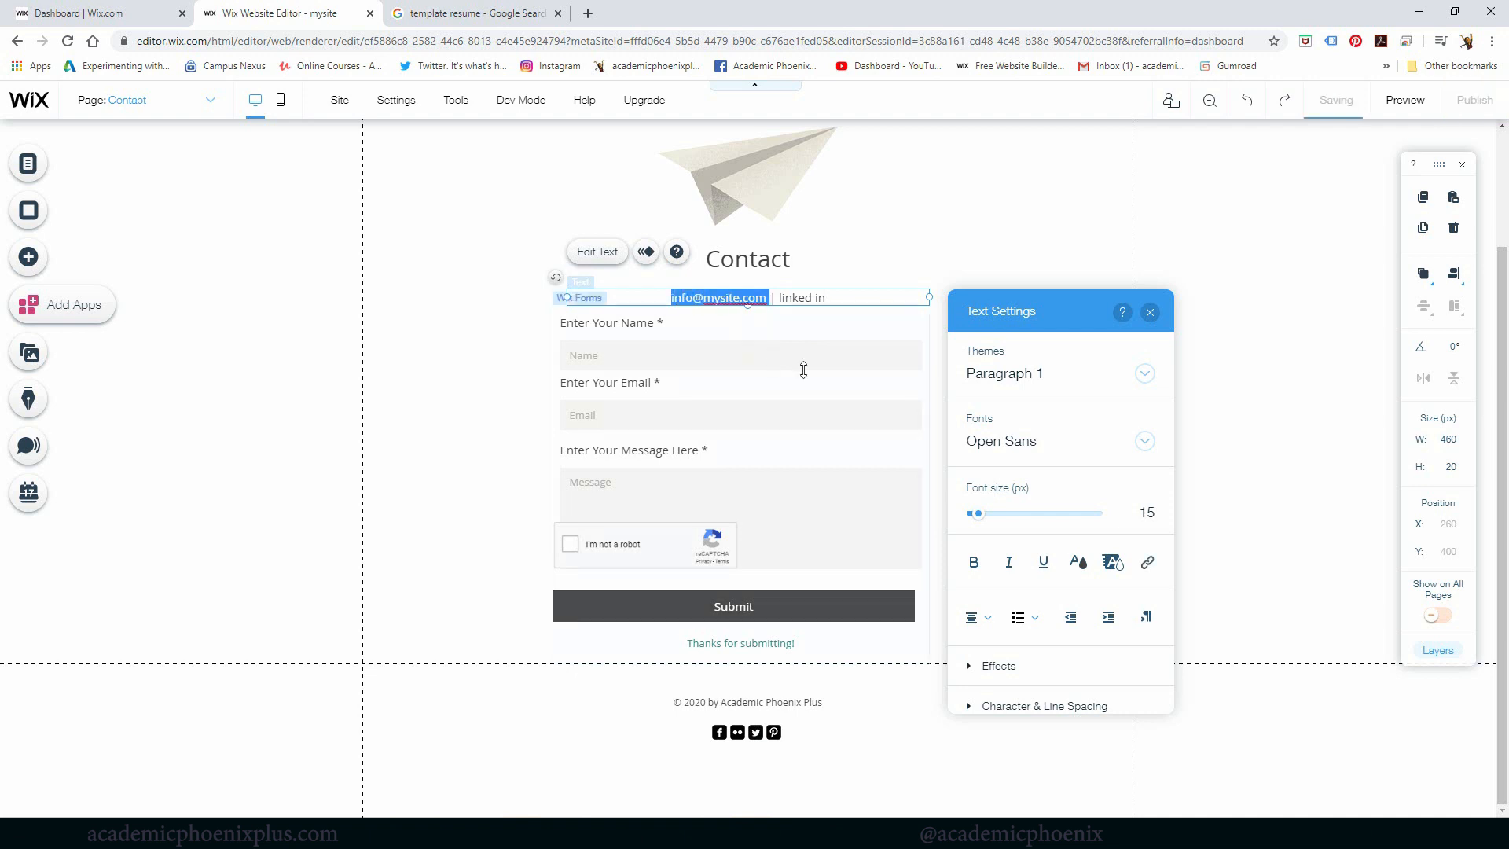
{"action": "left_click", "coordinate": [814, 394]}
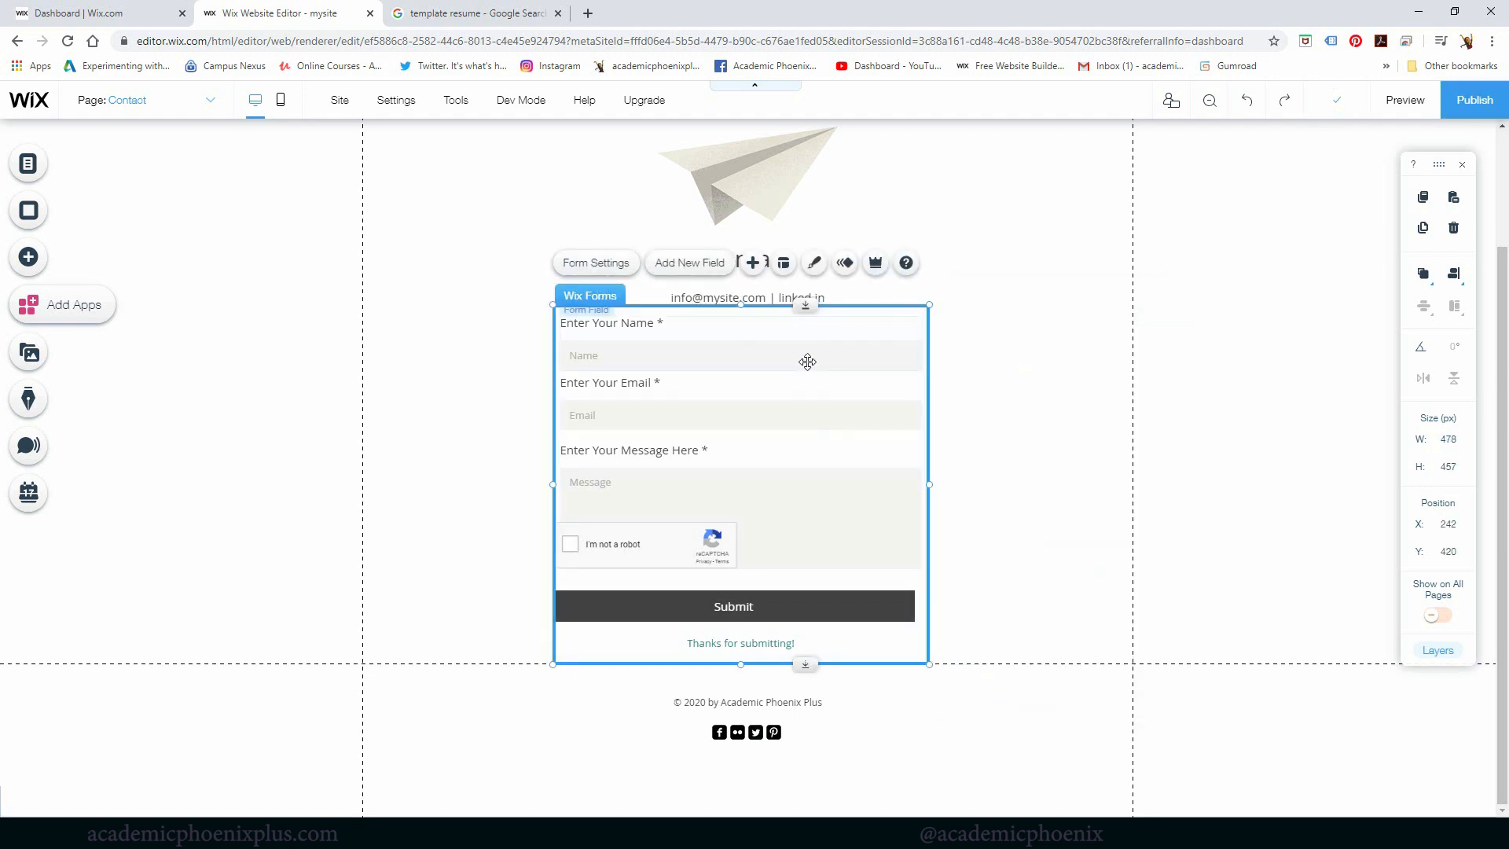
Check the name field's settings and look over the revised Contact page from the header down.
{"action": "double_click", "coordinate": [736, 343]}
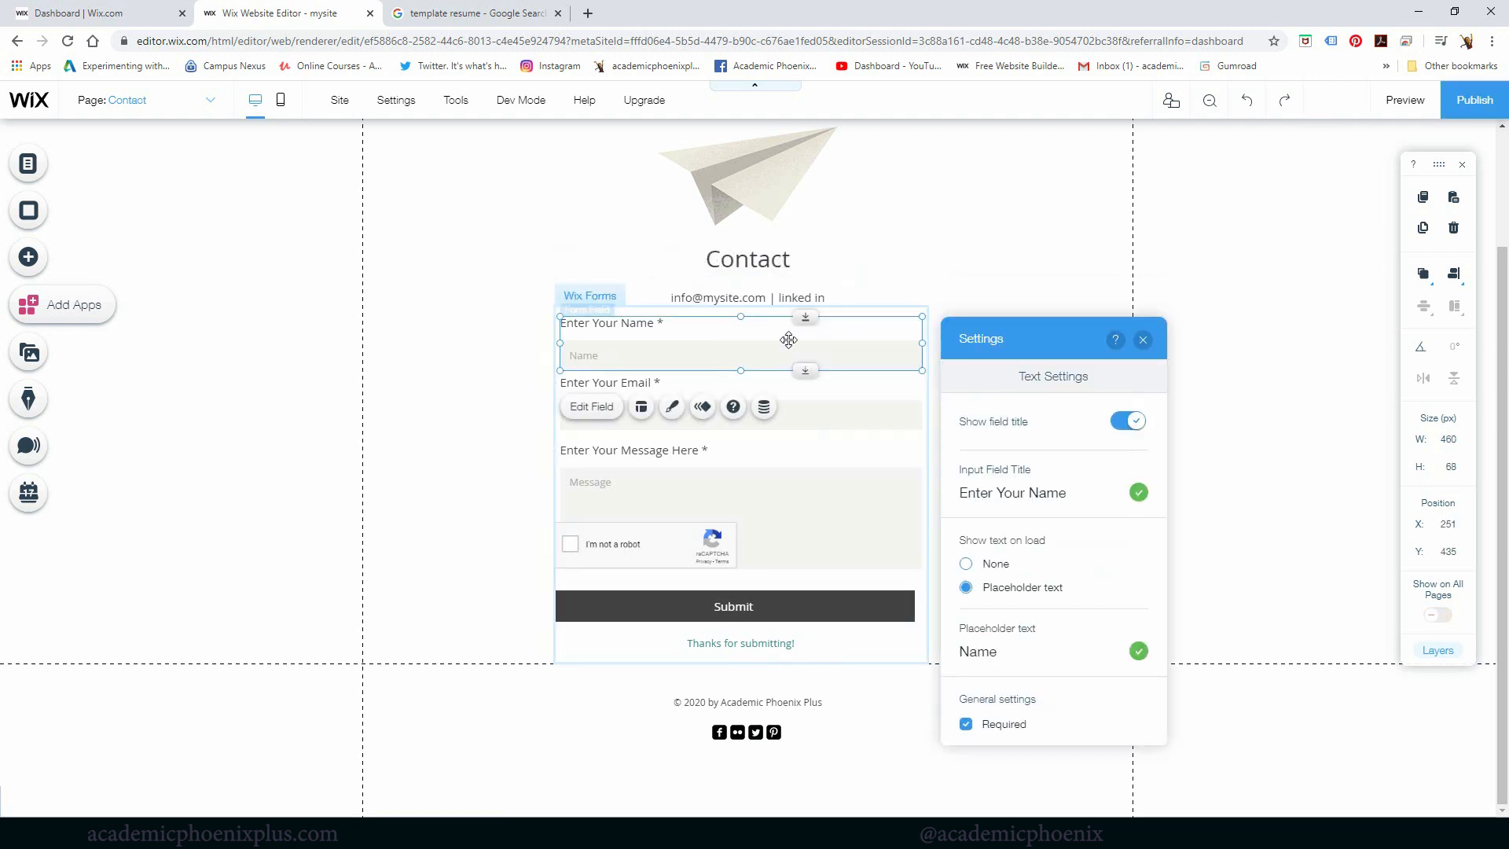
{"action": "left_click", "coordinate": [1243, 273]}
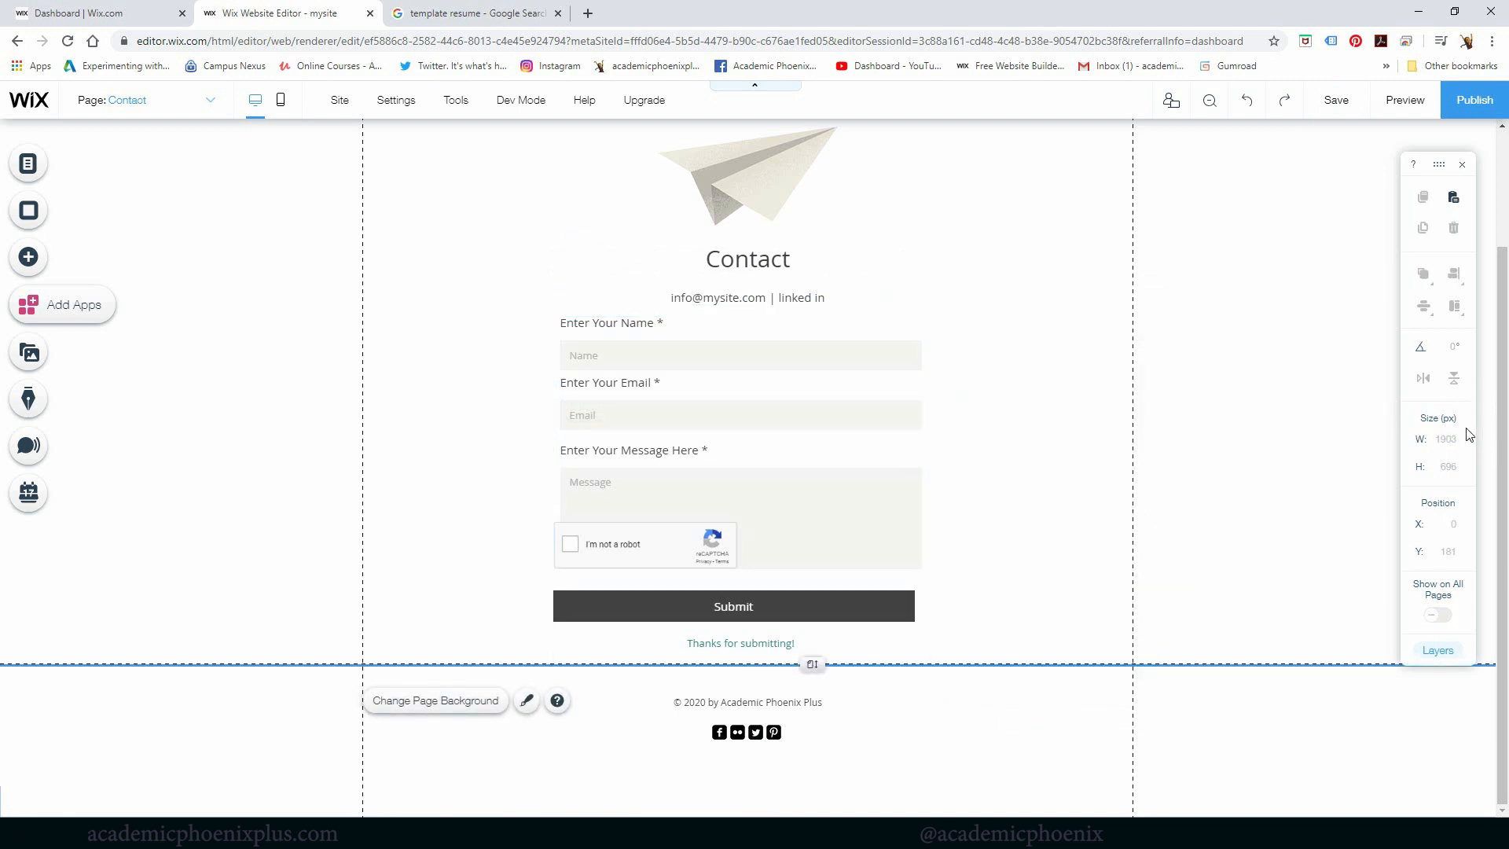
{"action": "left_click_drag", "start_coordinate": [1502, 435], "coordinate": [1502, 316]}
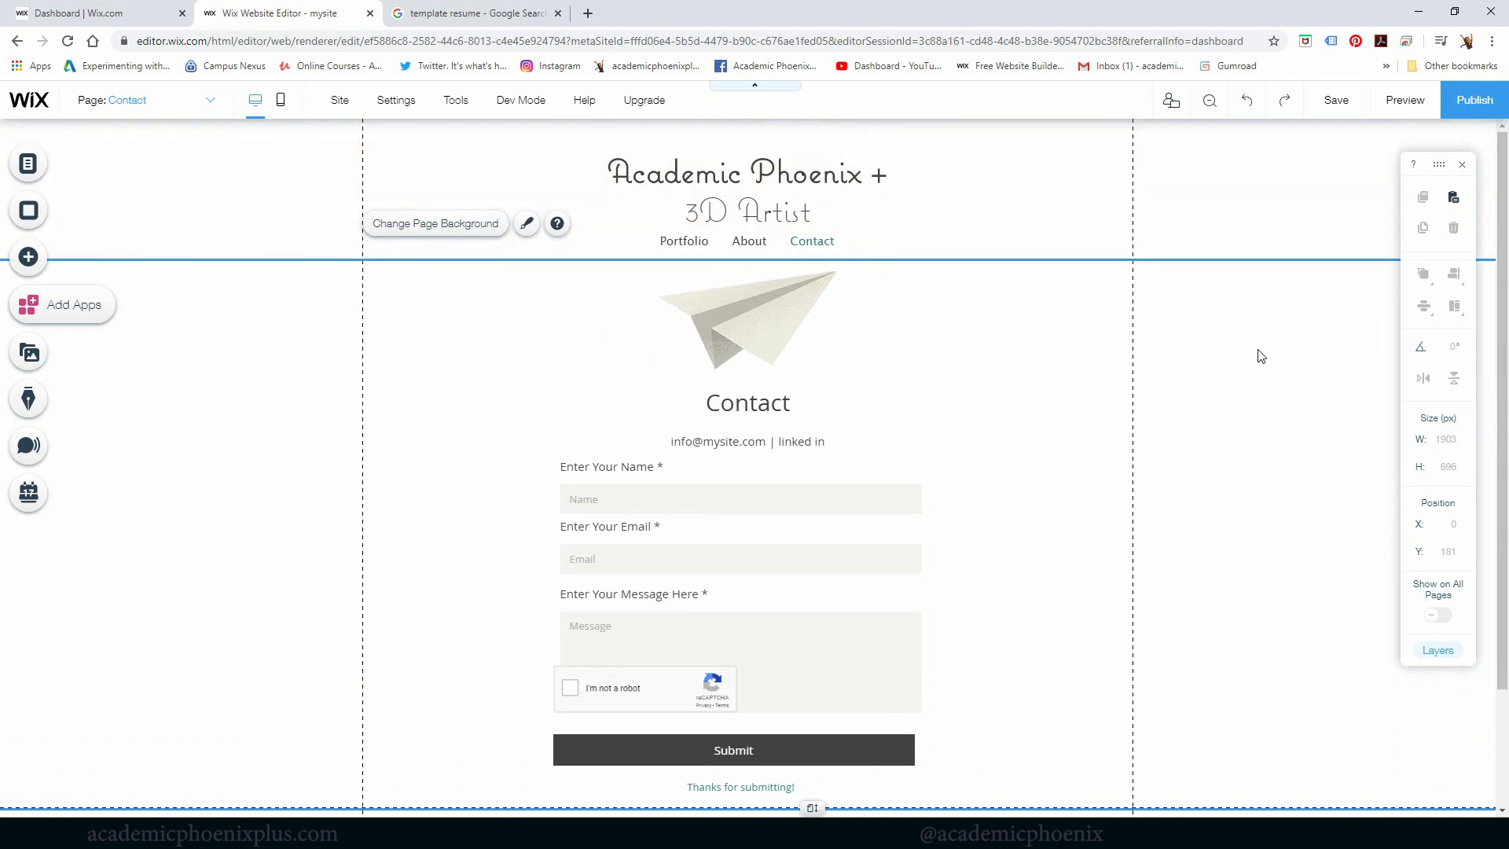
Upload the circular cartoon logo from the Portfolio page and place it in the header at about 147 × 147 px, X 30, Y 17.
{"action": "left_click", "coordinate": [211, 99]}
{"action": "left_click", "coordinate": [147, 136]}
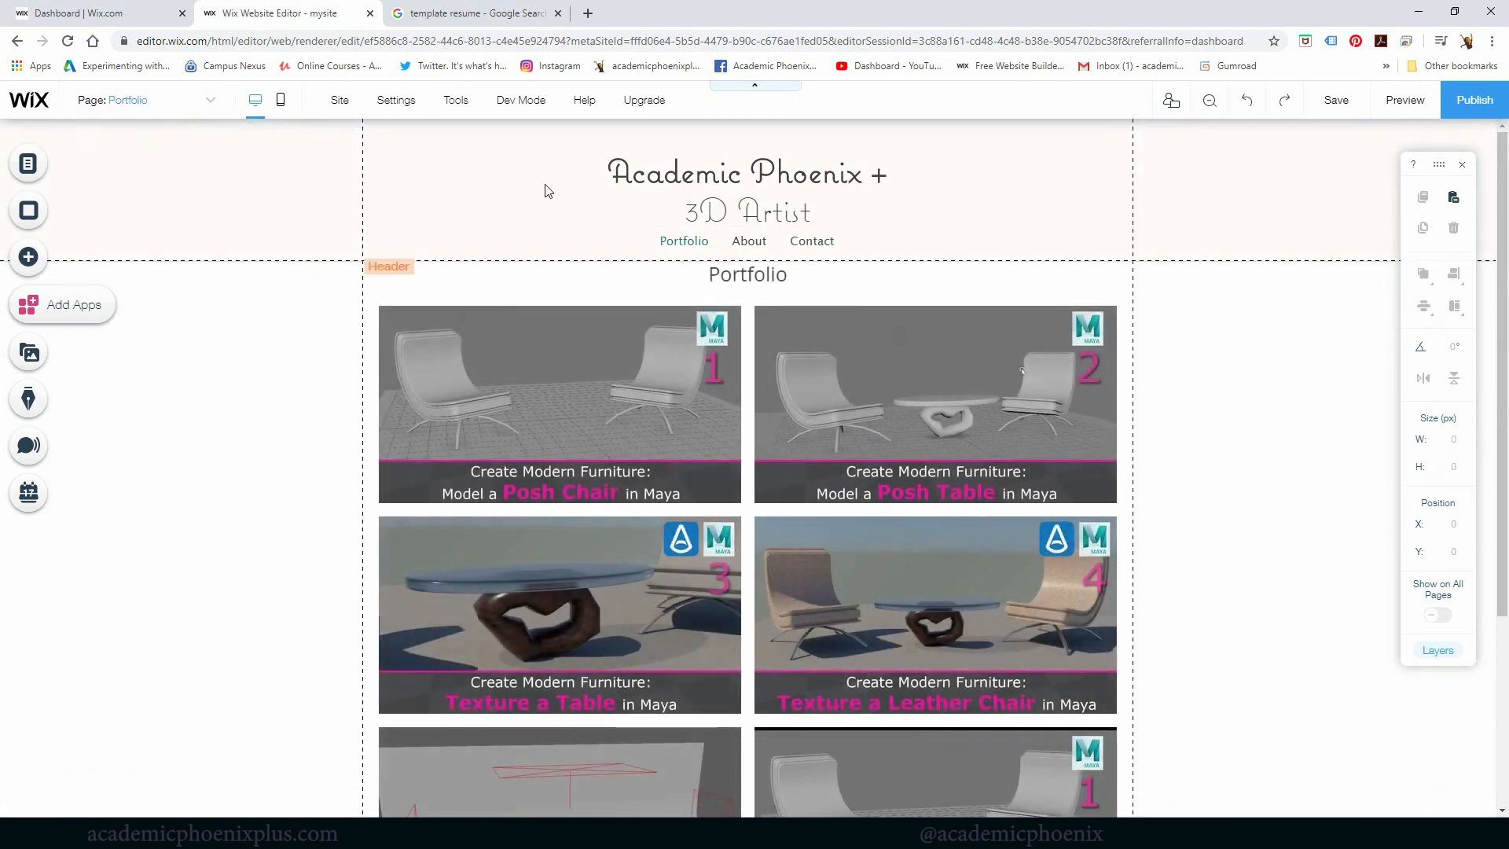
{"action": "left_click", "coordinate": [30, 263]}
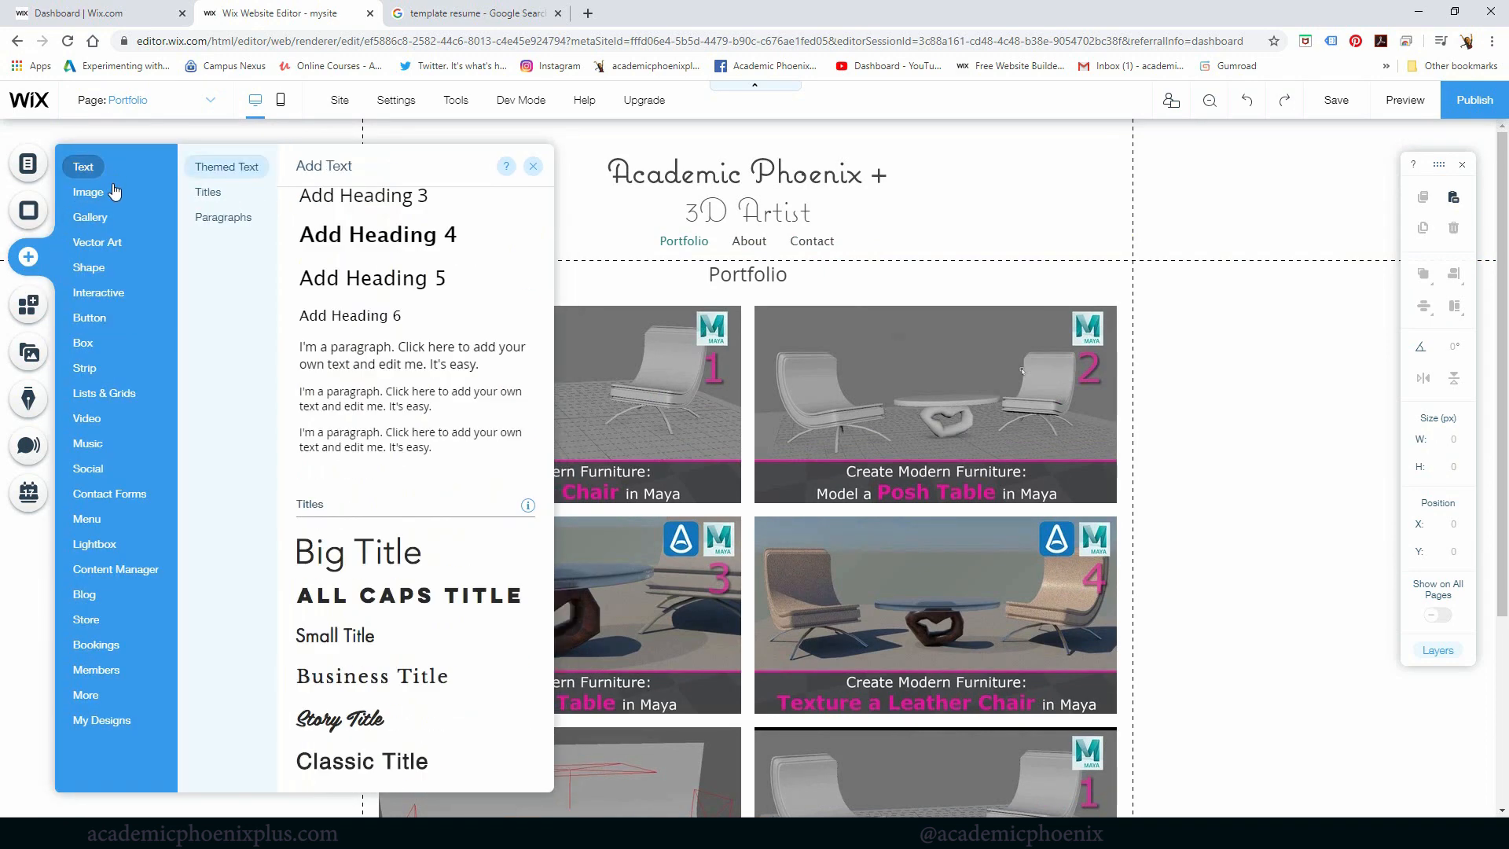
{"action": "mouse_move", "coordinate": [104, 196]}
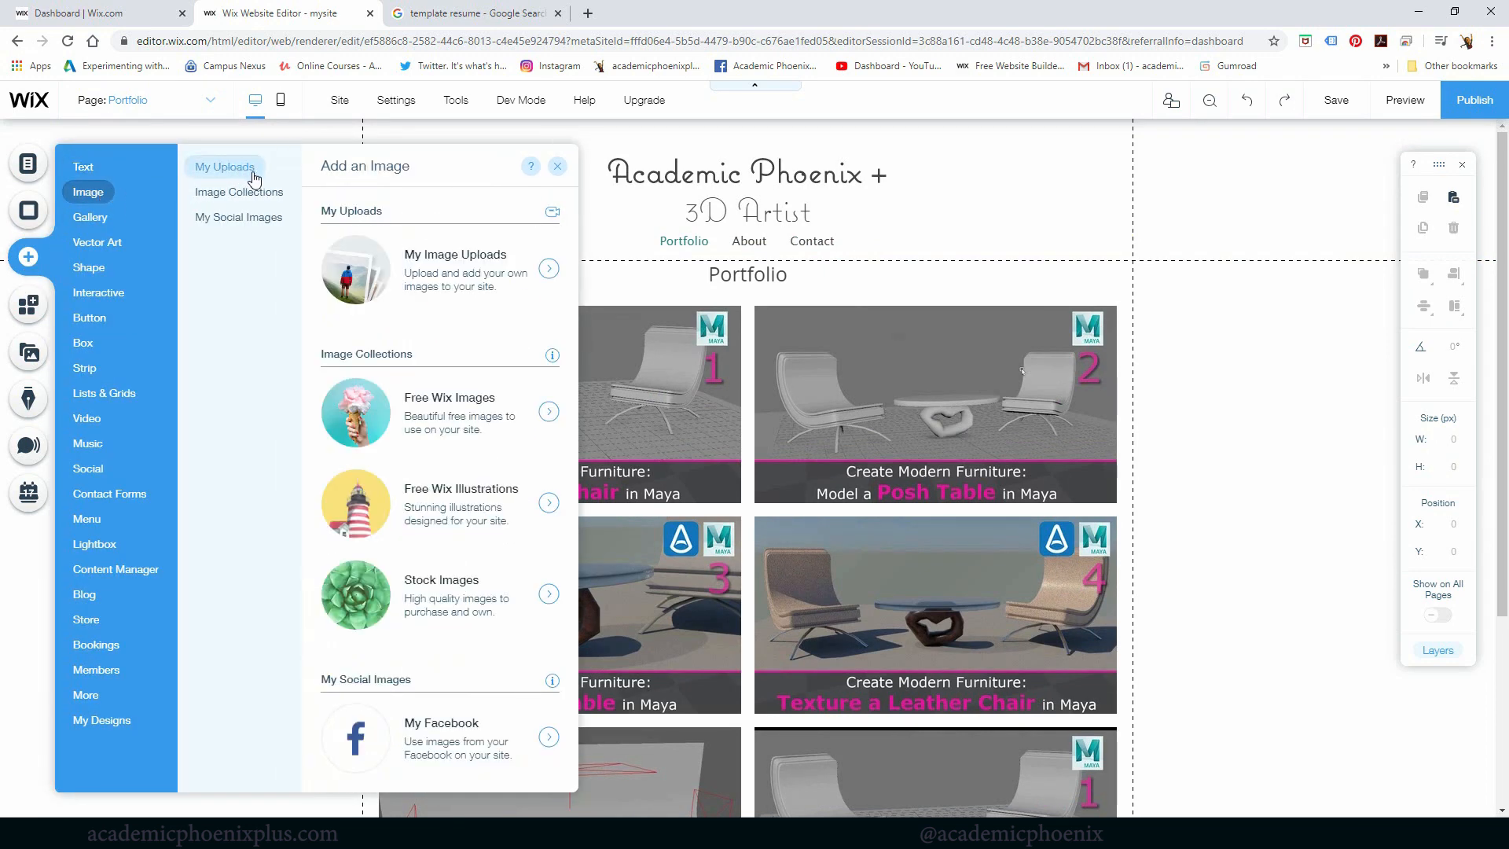
{"action": "left_click", "coordinate": [475, 271]}
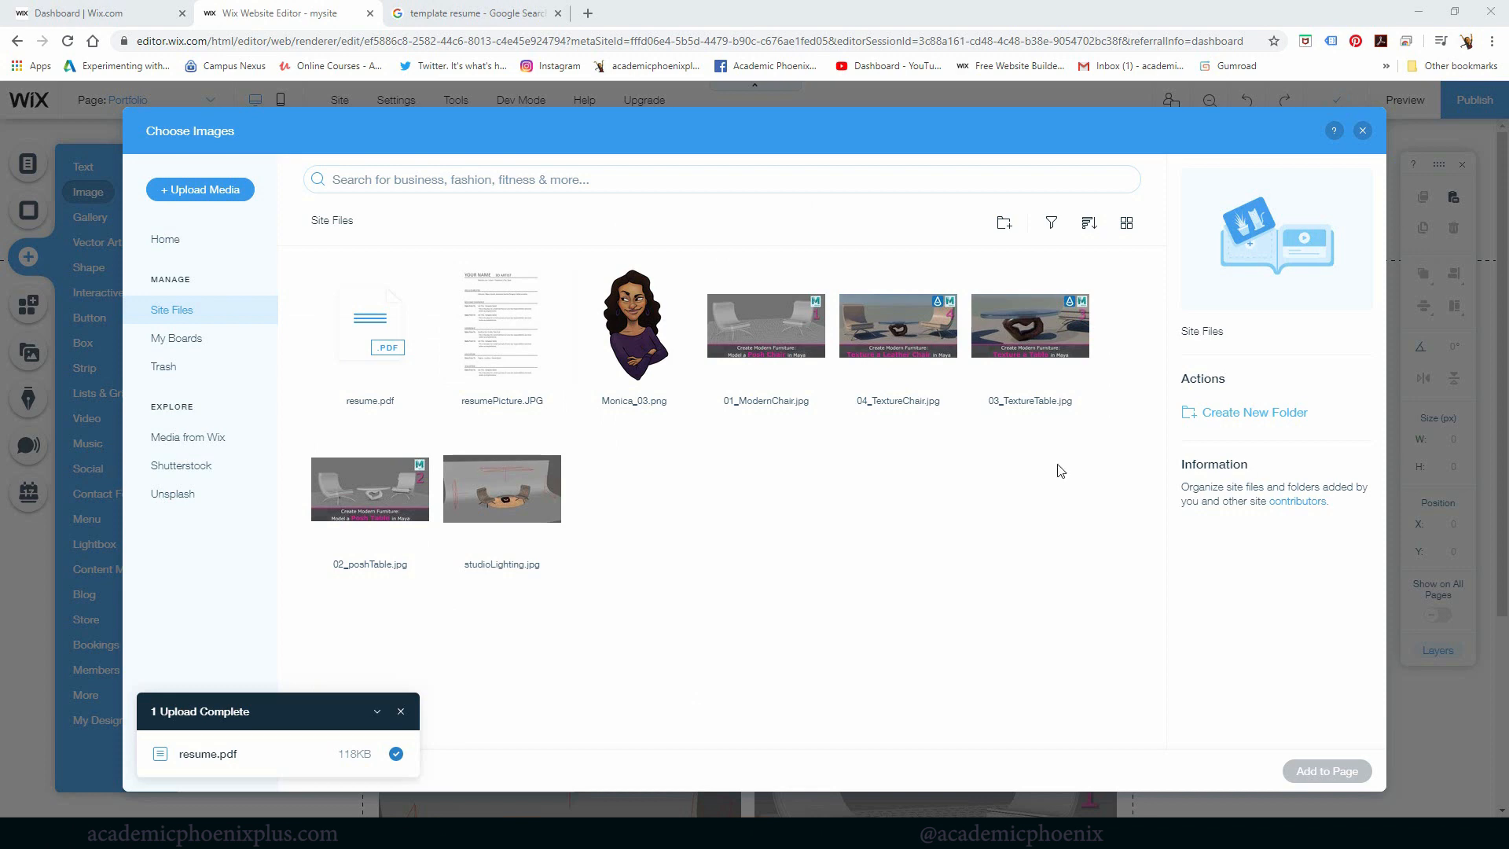
{"action": "left_click_drag", "start_coordinate": [1060, 470], "coordinate": [951, 585]}
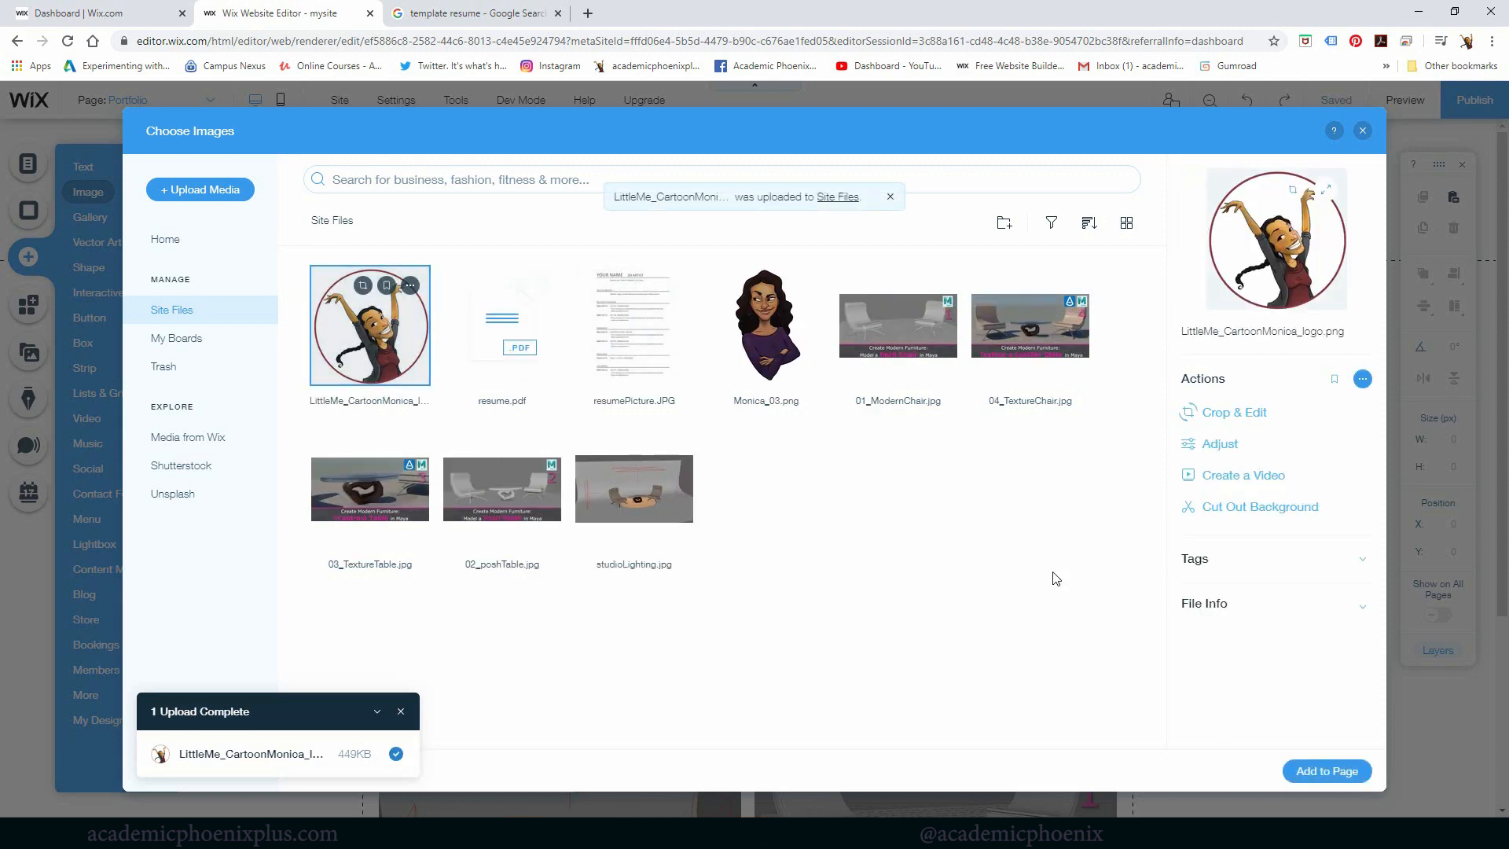
{"action": "left_click", "coordinate": [1327, 772]}
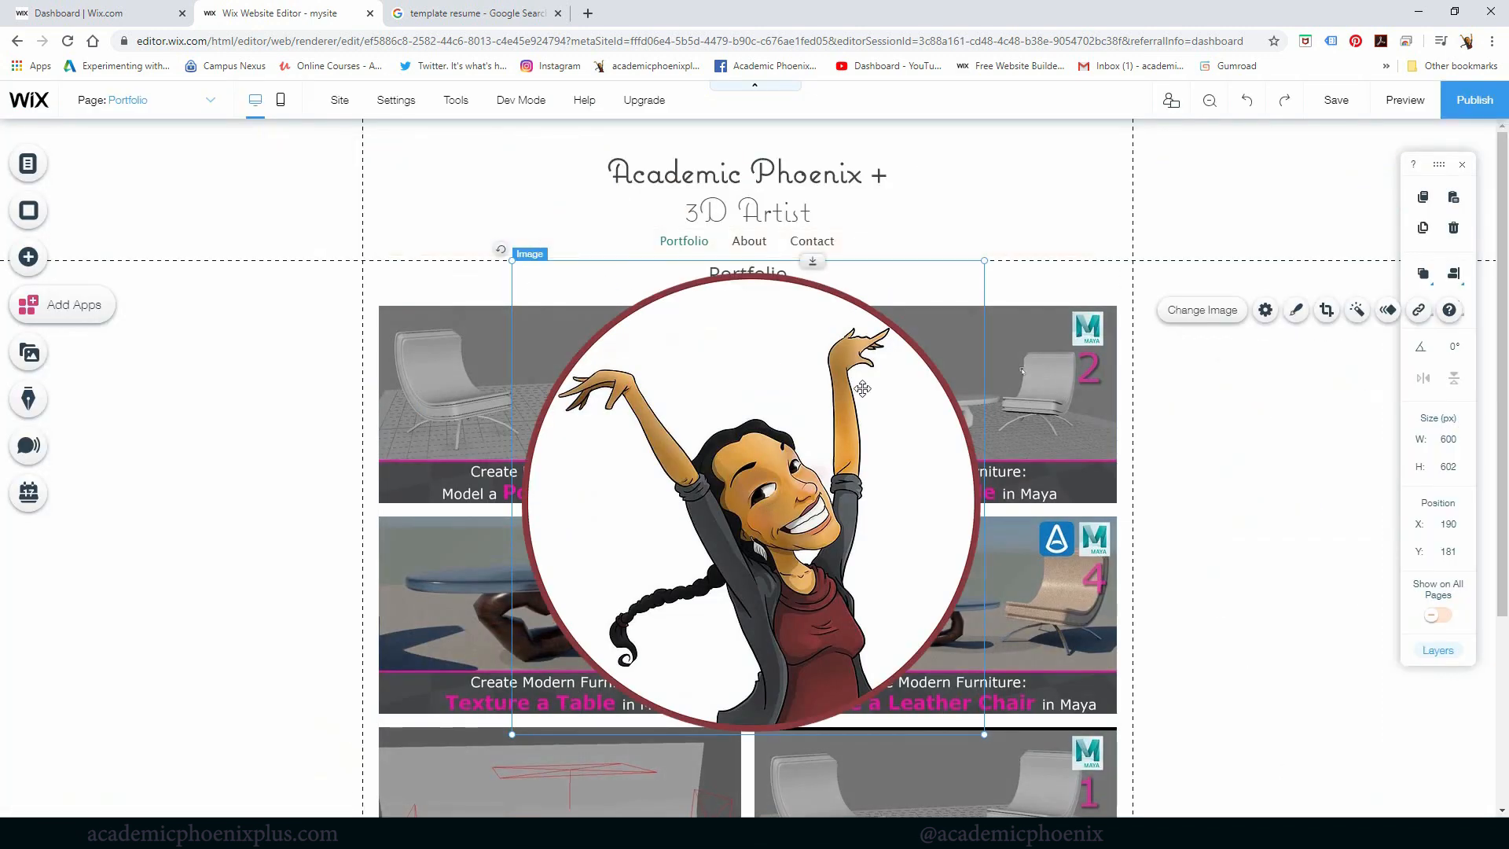
{"action": "left_click_drag", "start_coordinate": [983, 261], "coordinate": [453, 169]}
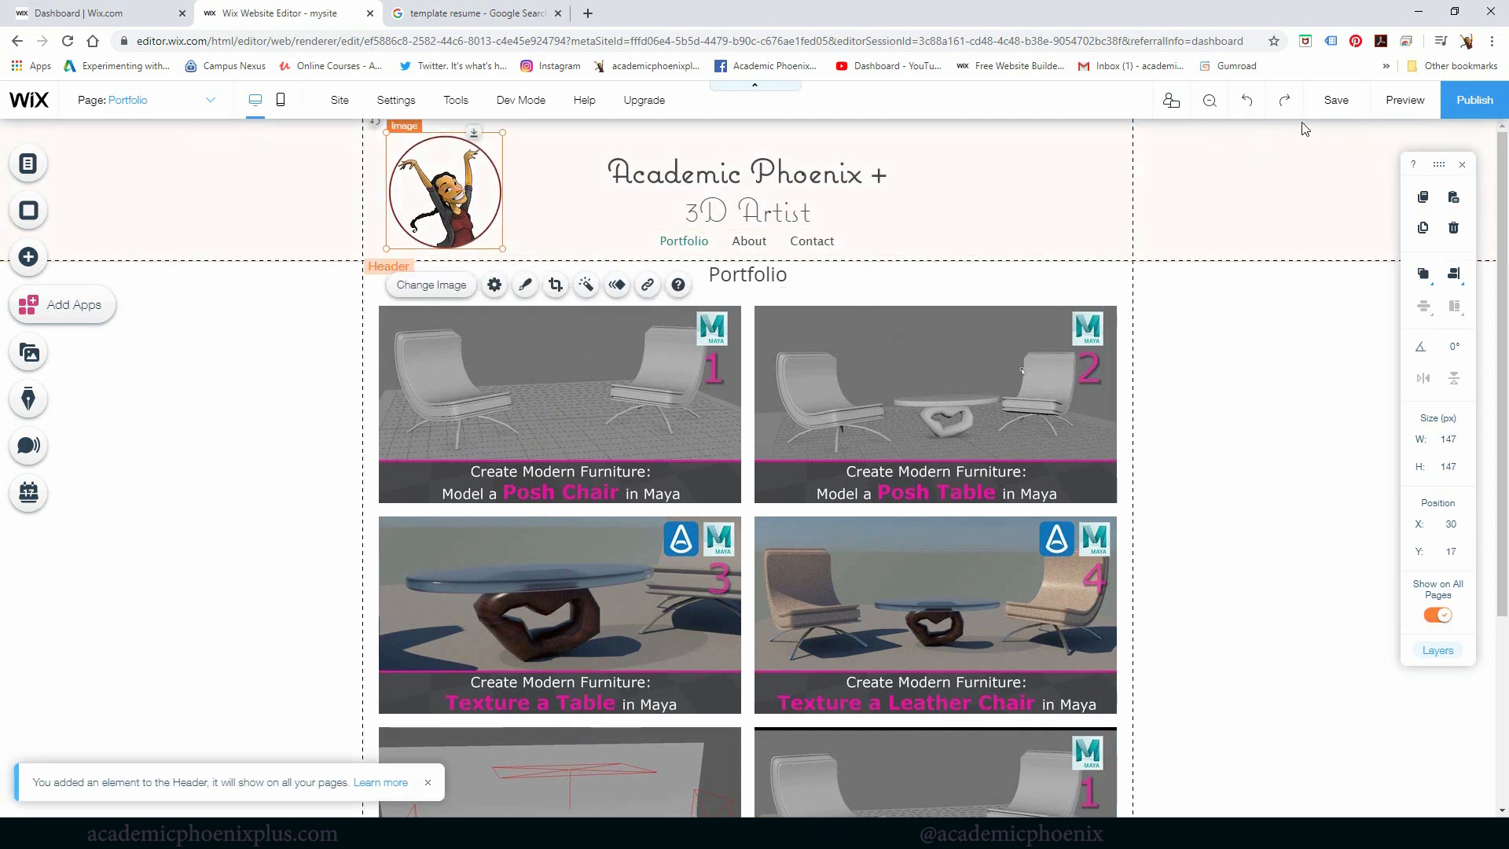
Preview the site and visit the About, Contact and Portfolio pages to check the header logo on each.
{"action": "left_click", "coordinate": [1405, 103]}
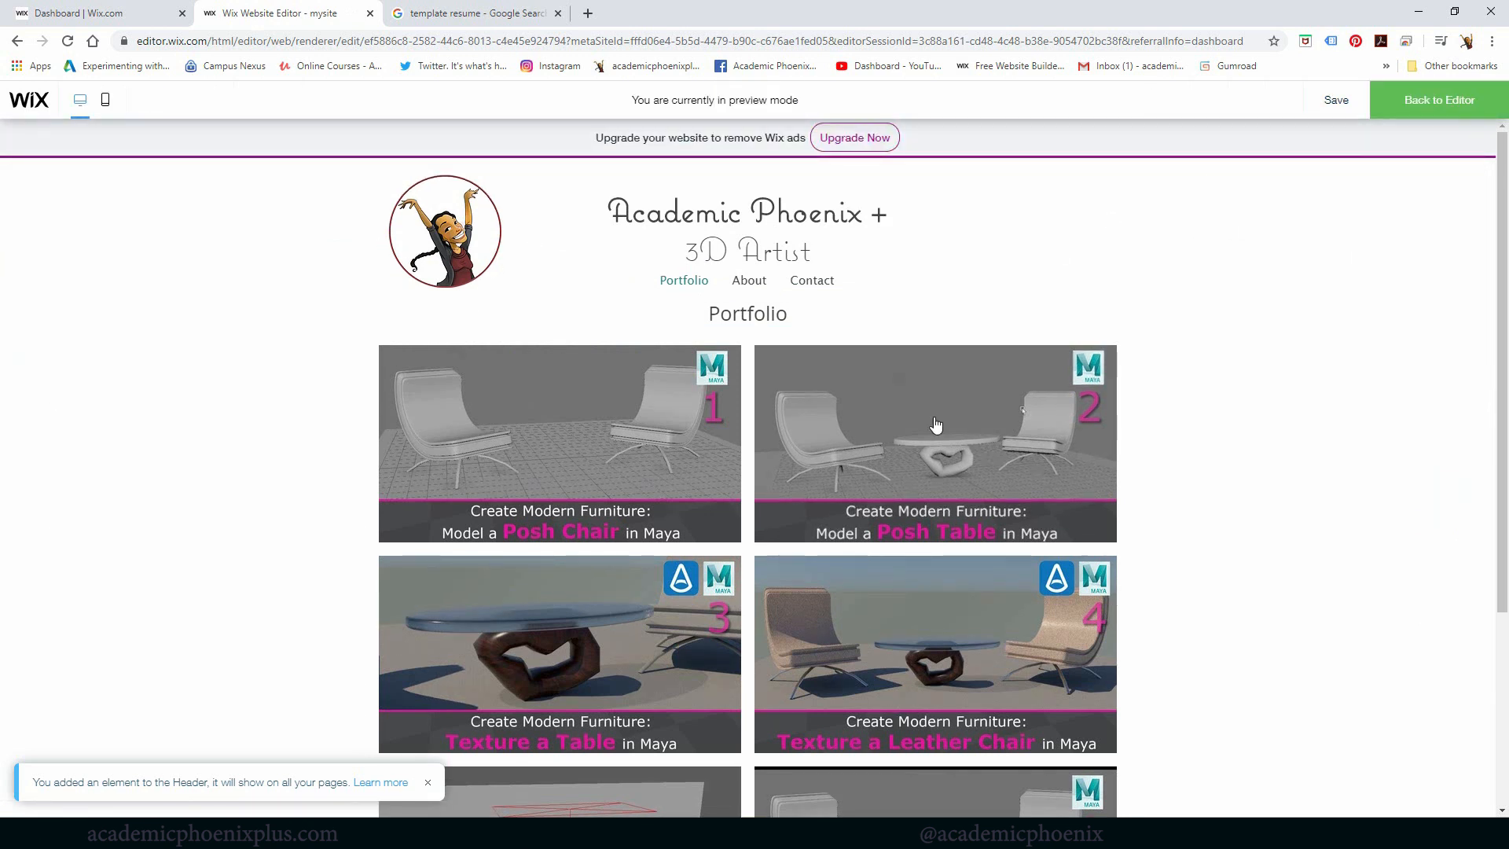
{"action": "left_click", "coordinate": [752, 286]}
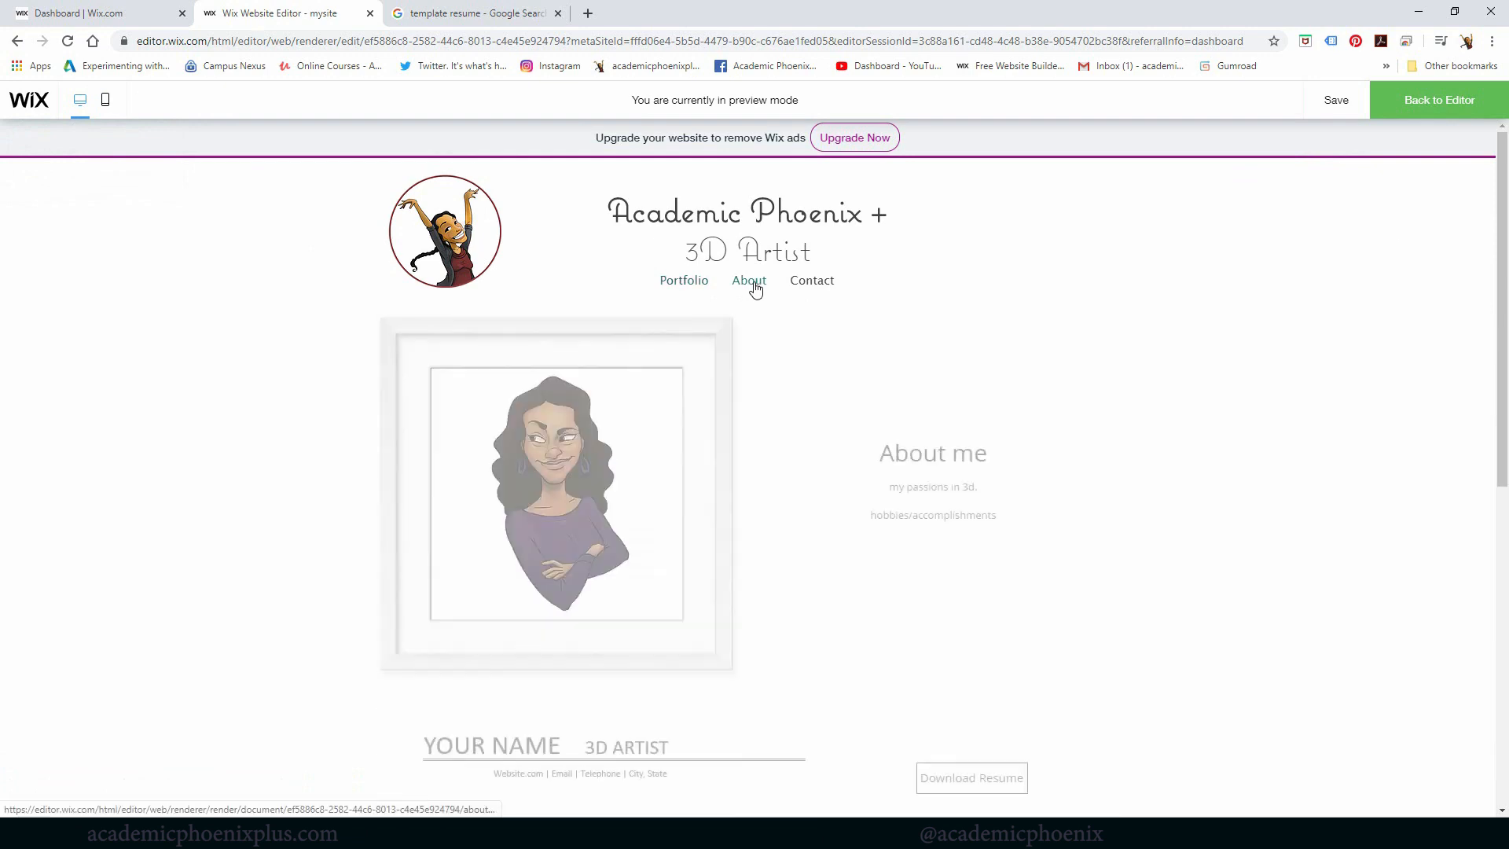
{"action": "left_click", "coordinate": [802, 286]}
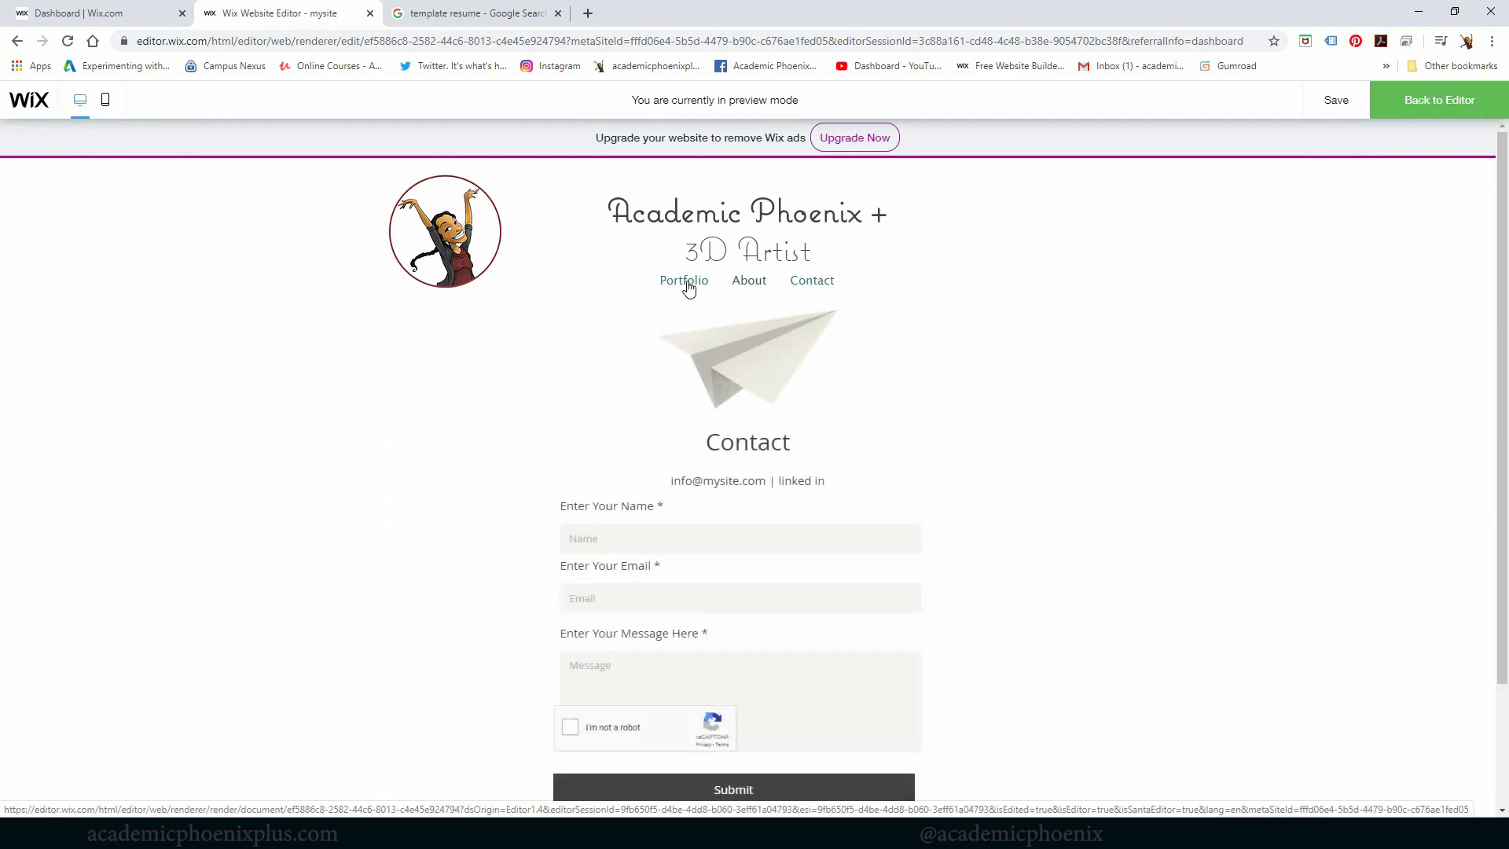
{"action": "left_click", "coordinate": [689, 286]}
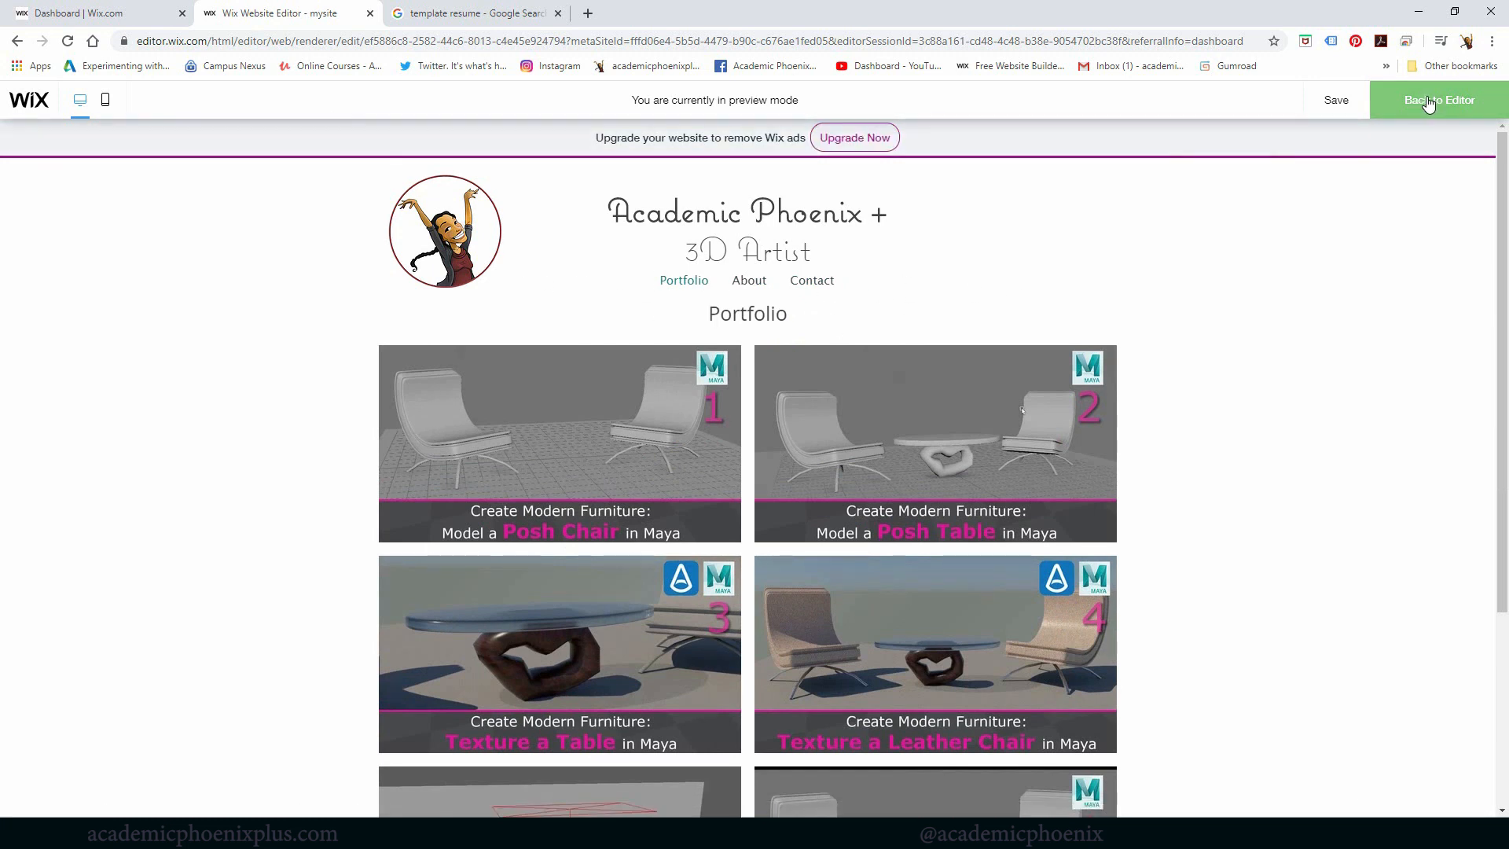
Return to the editor and restyle the header's horizontal menu with the Discover More Menus preset that has a beige highlight on the current page.
{"action": "left_click", "coordinate": [905, 237]}
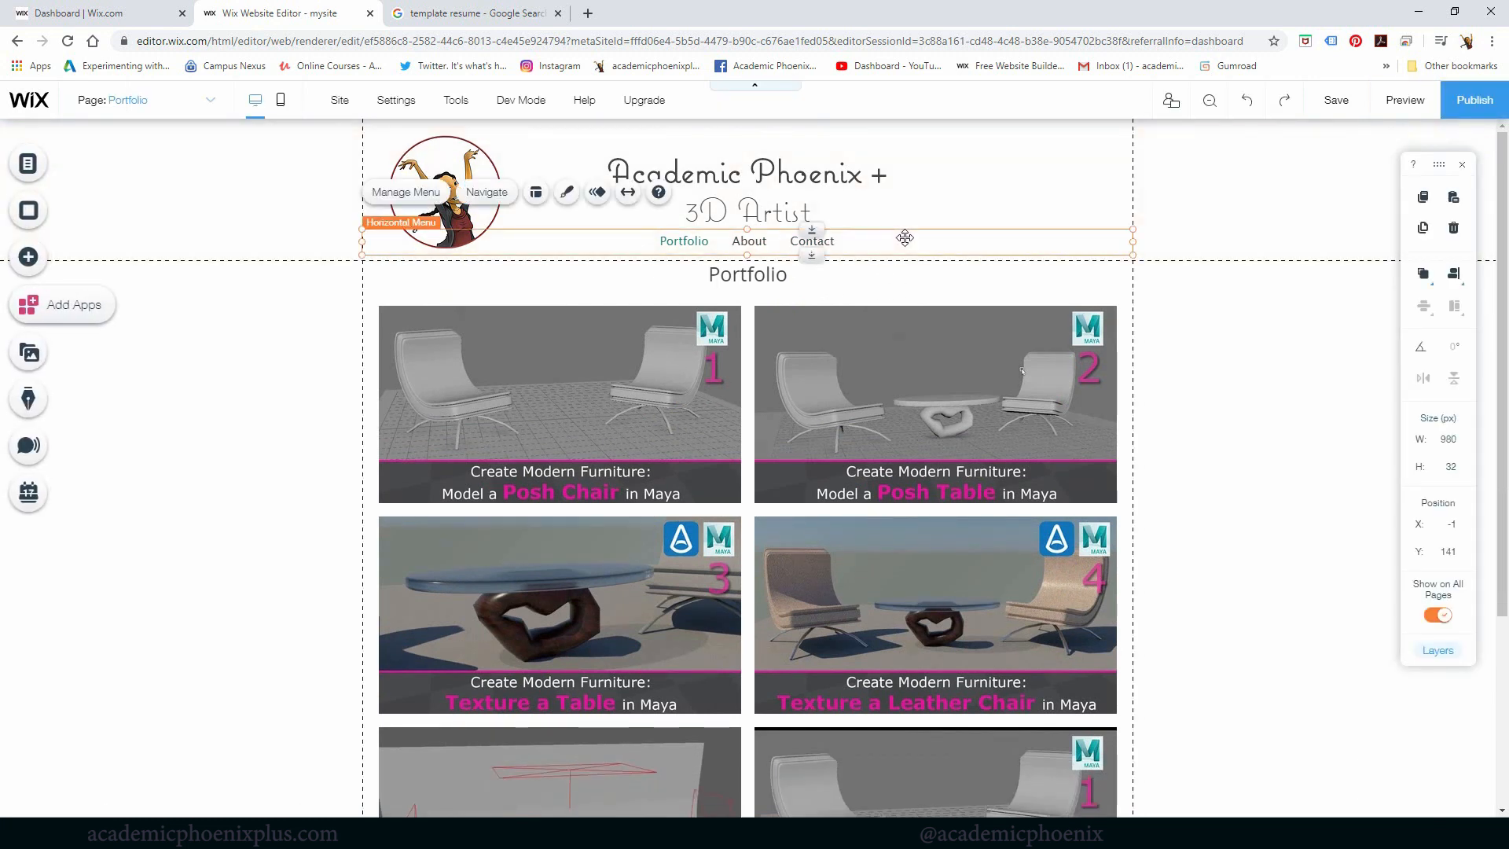
{"action": "left_click", "coordinate": [424, 197]}
{"action": "left_click", "coordinate": [487, 193]}
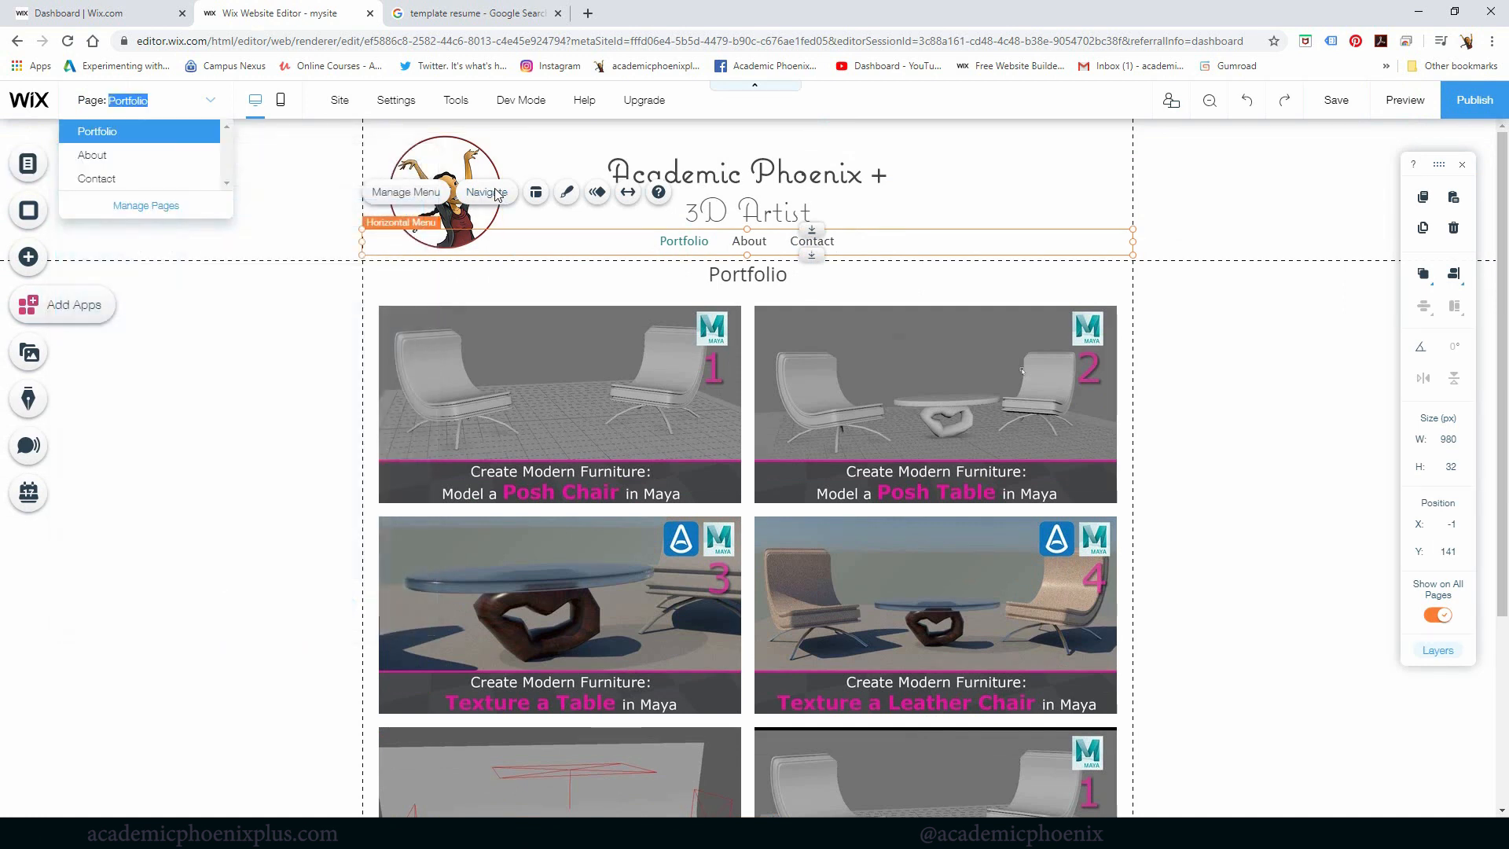
{"action": "left_click", "coordinate": [565, 201]}
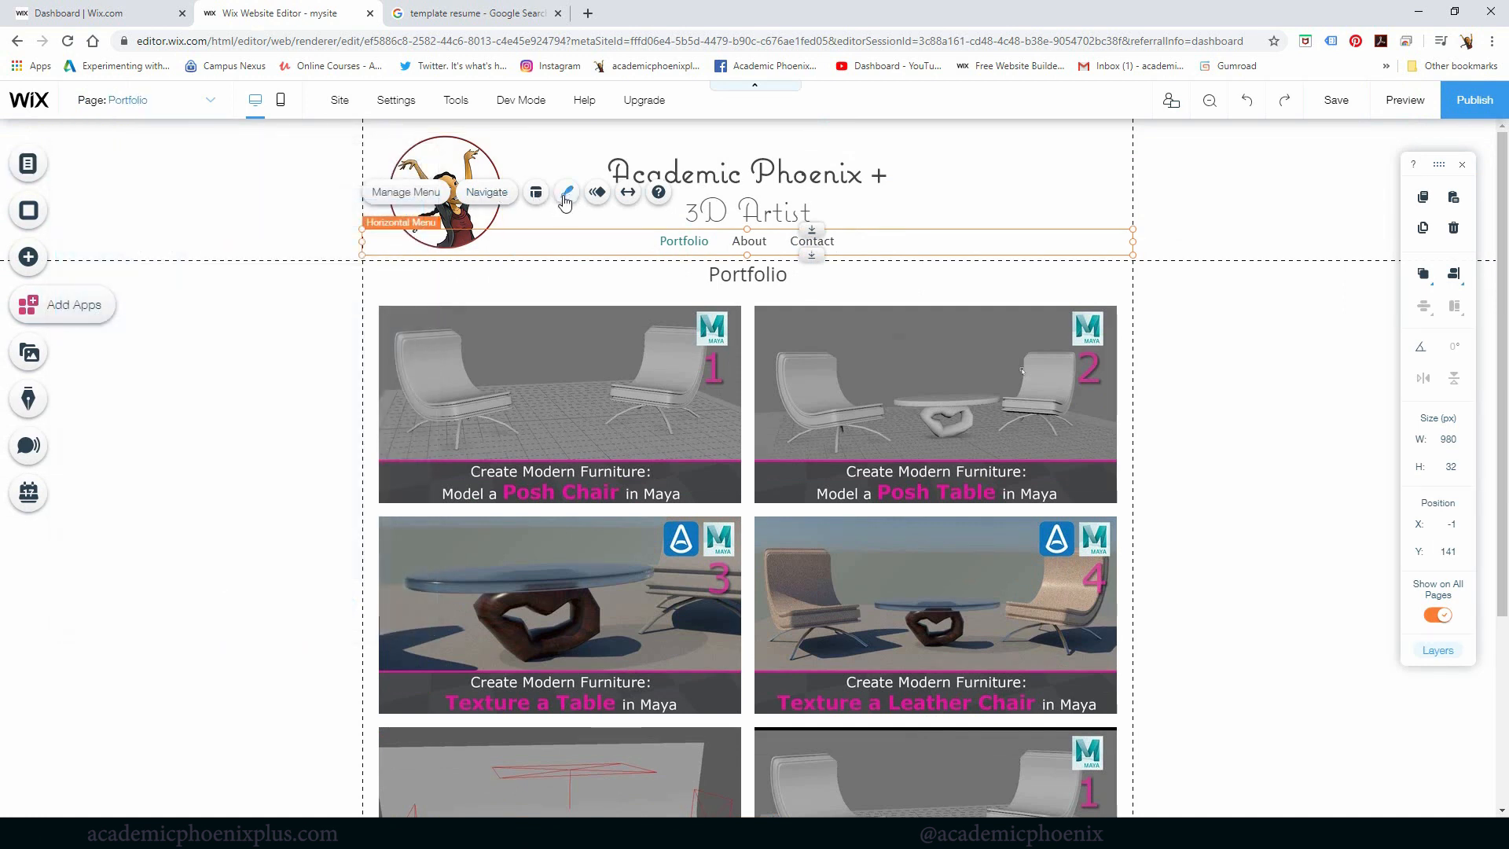
{"action": "left_click", "coordinate": [566, 200]}
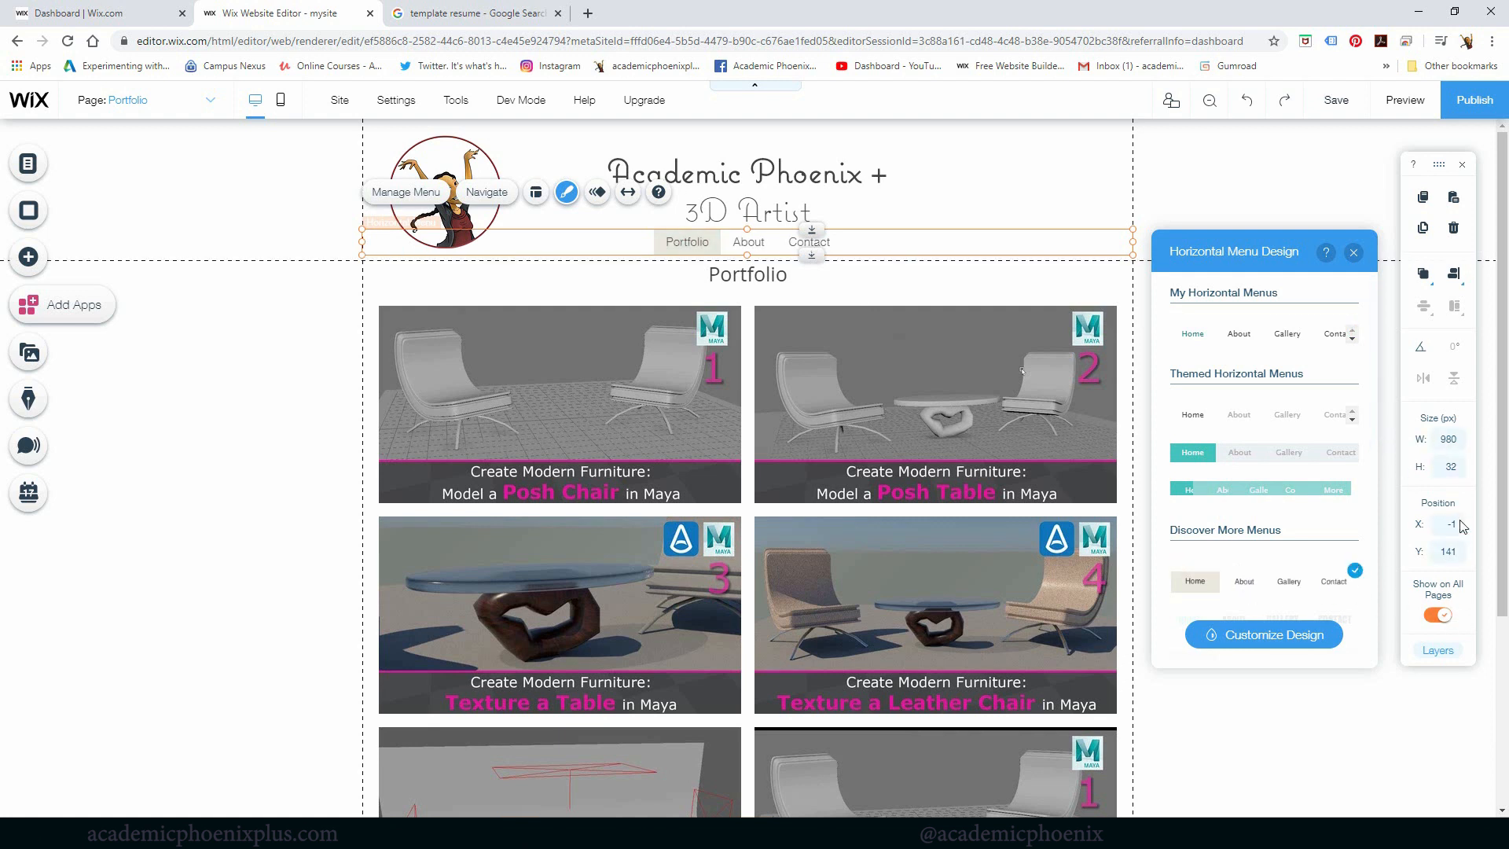
{"action": "left_click", "coordinate": [1304, 643]}
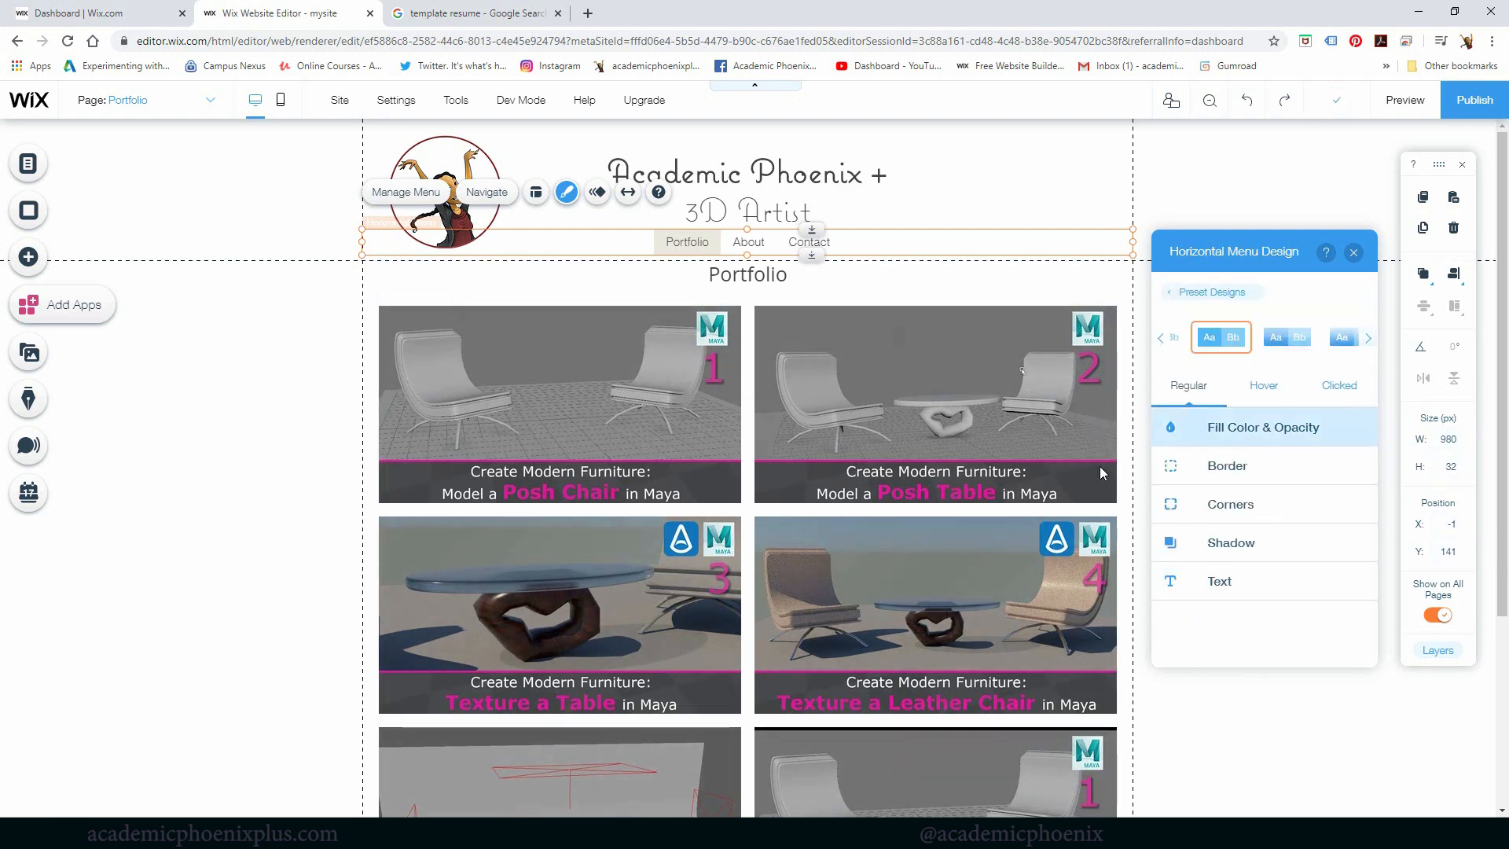
{"action": "left_click", "coordinate": [1273, 724]}
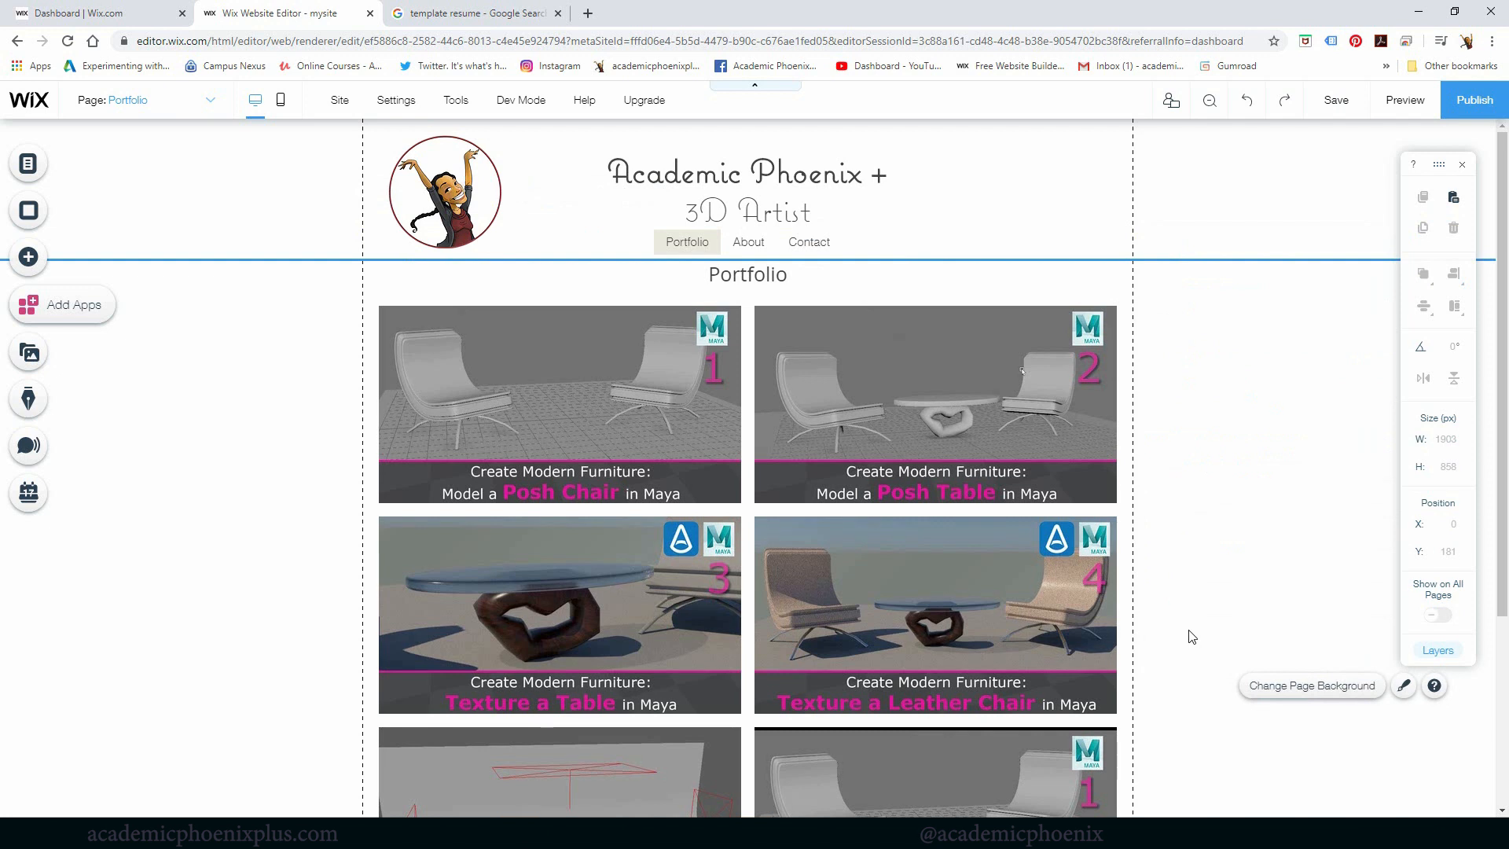
Preview the site and test the restyled menu by switching between the Portfolio, About and Contact pages.
{"action": "left_click", "coordinate": [1406, 100]}
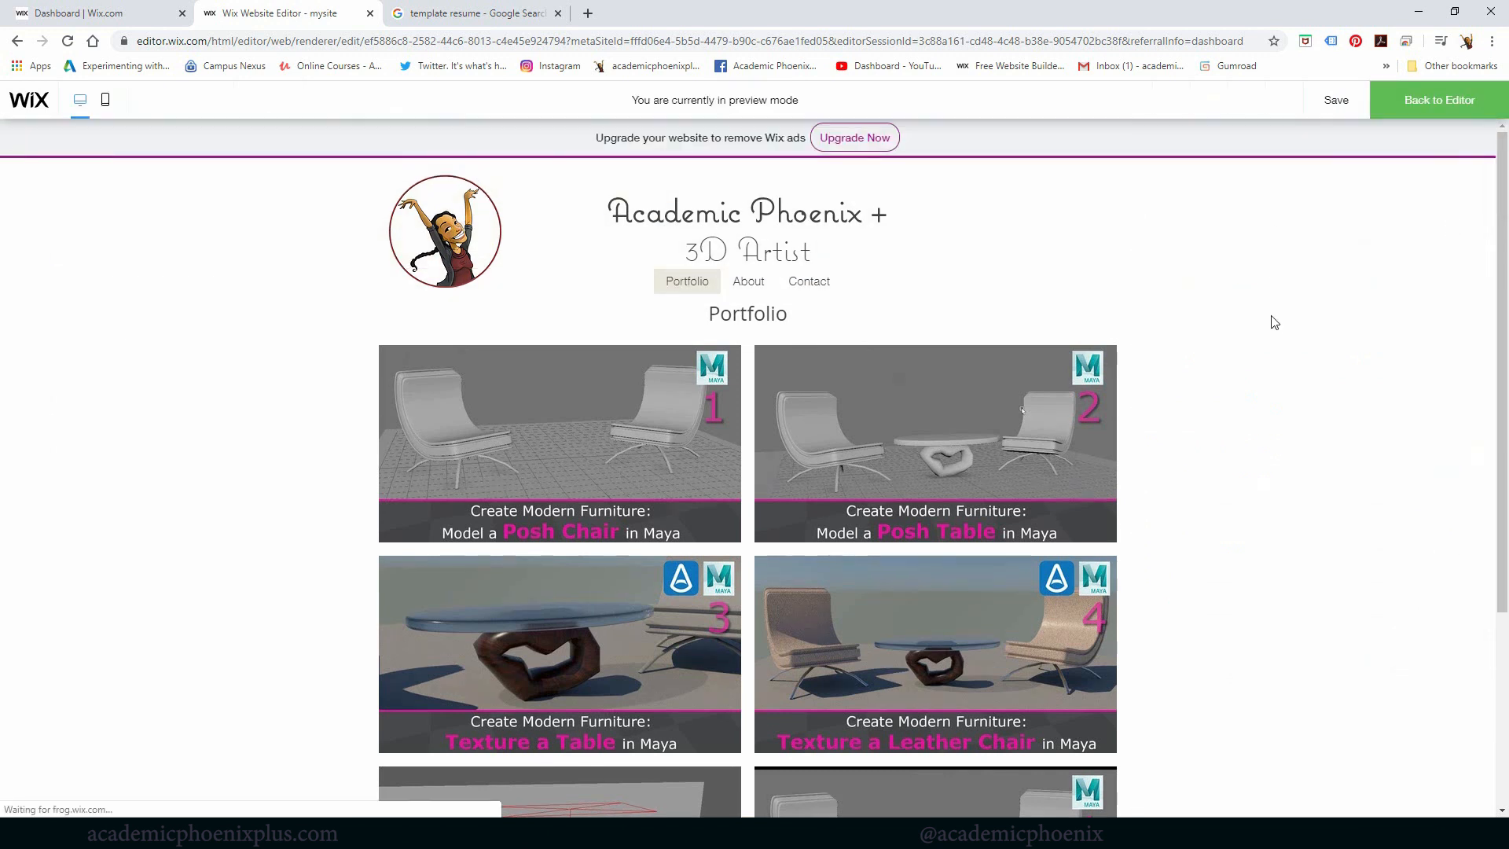
{"action": "left_click", "coordinate": [754, 287]}
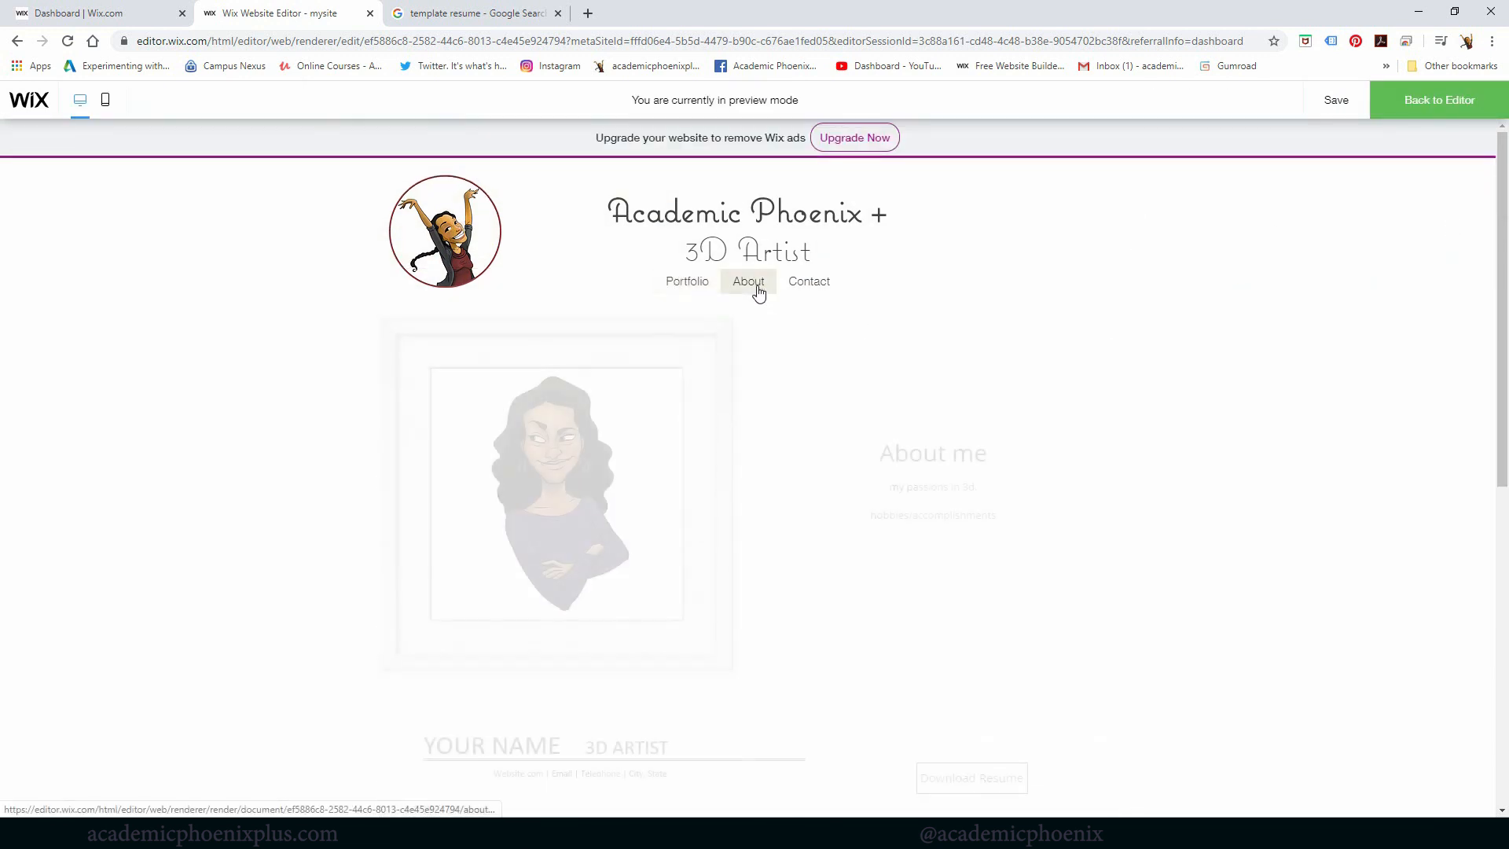
{"action": "left_click", "coordinate": [814, 293]}
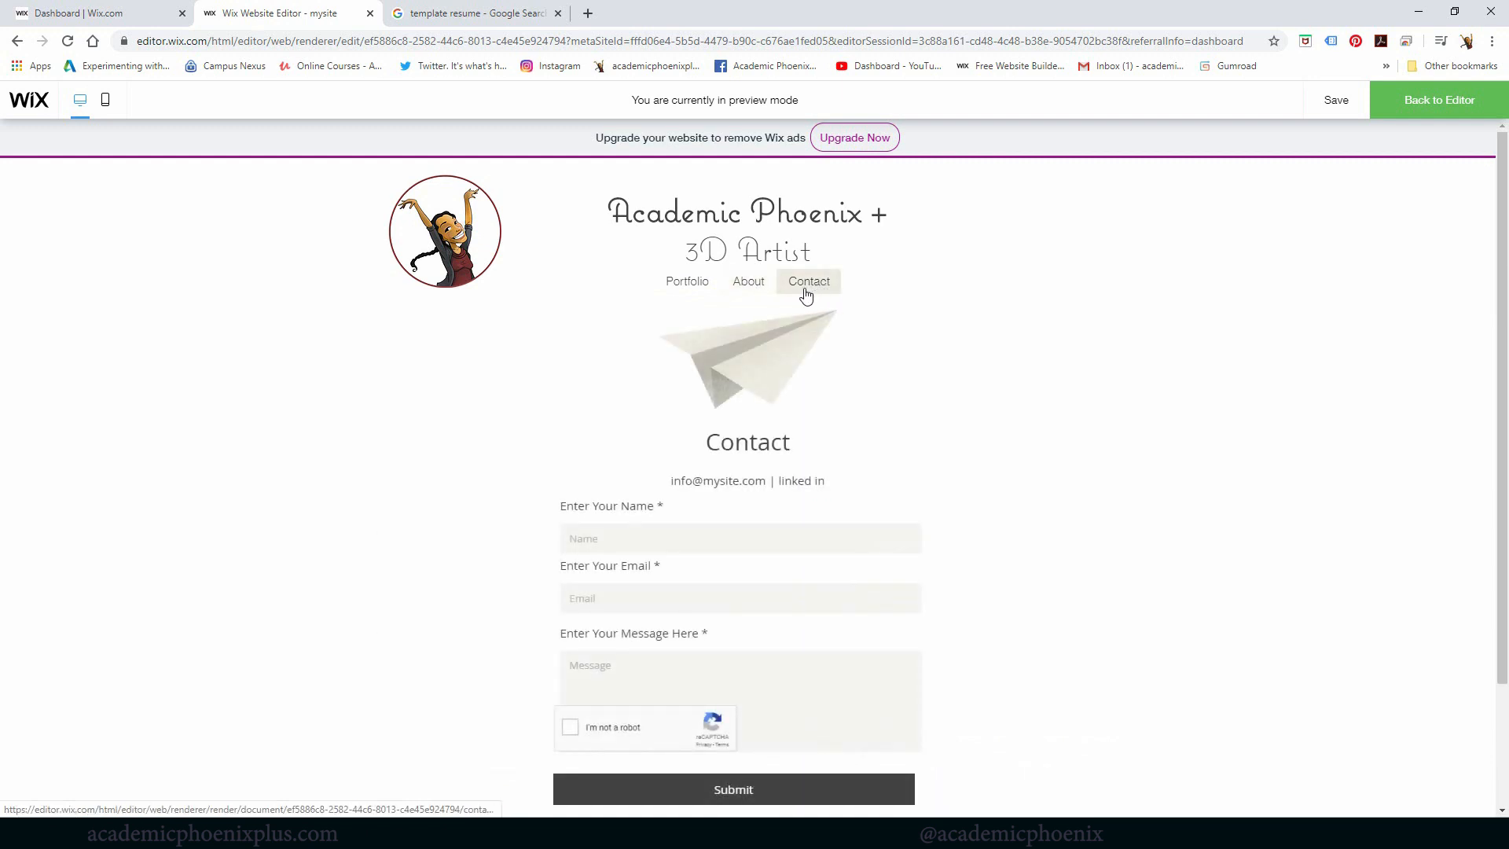
{"action": "left_click", "coordinate": [705, 287]}
{"action": "left_click", "coordinate": [755, 289]}
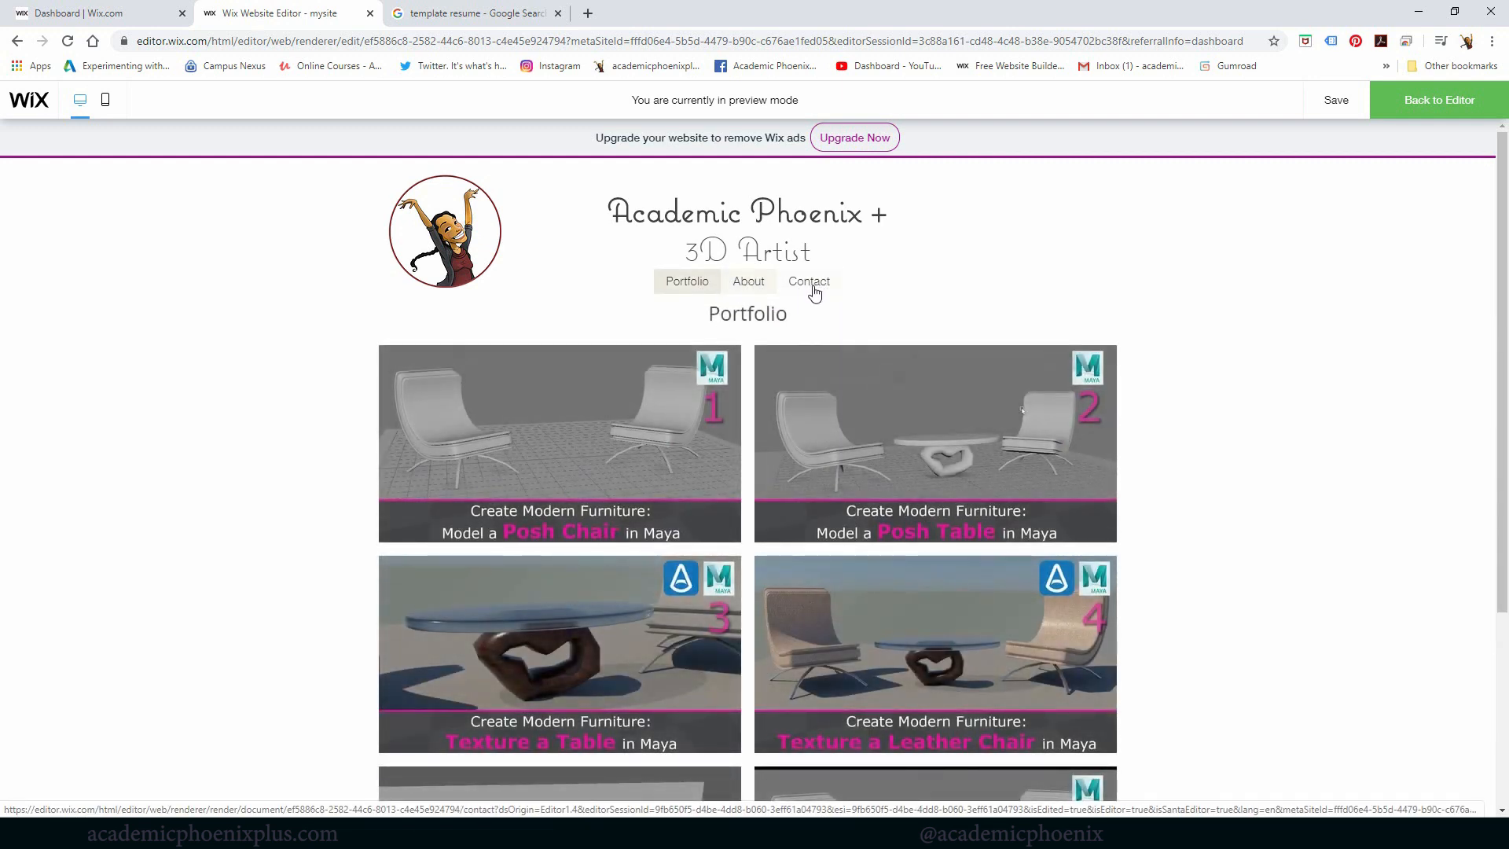
{"action": "left_click", "coordinate": [706, 289]}
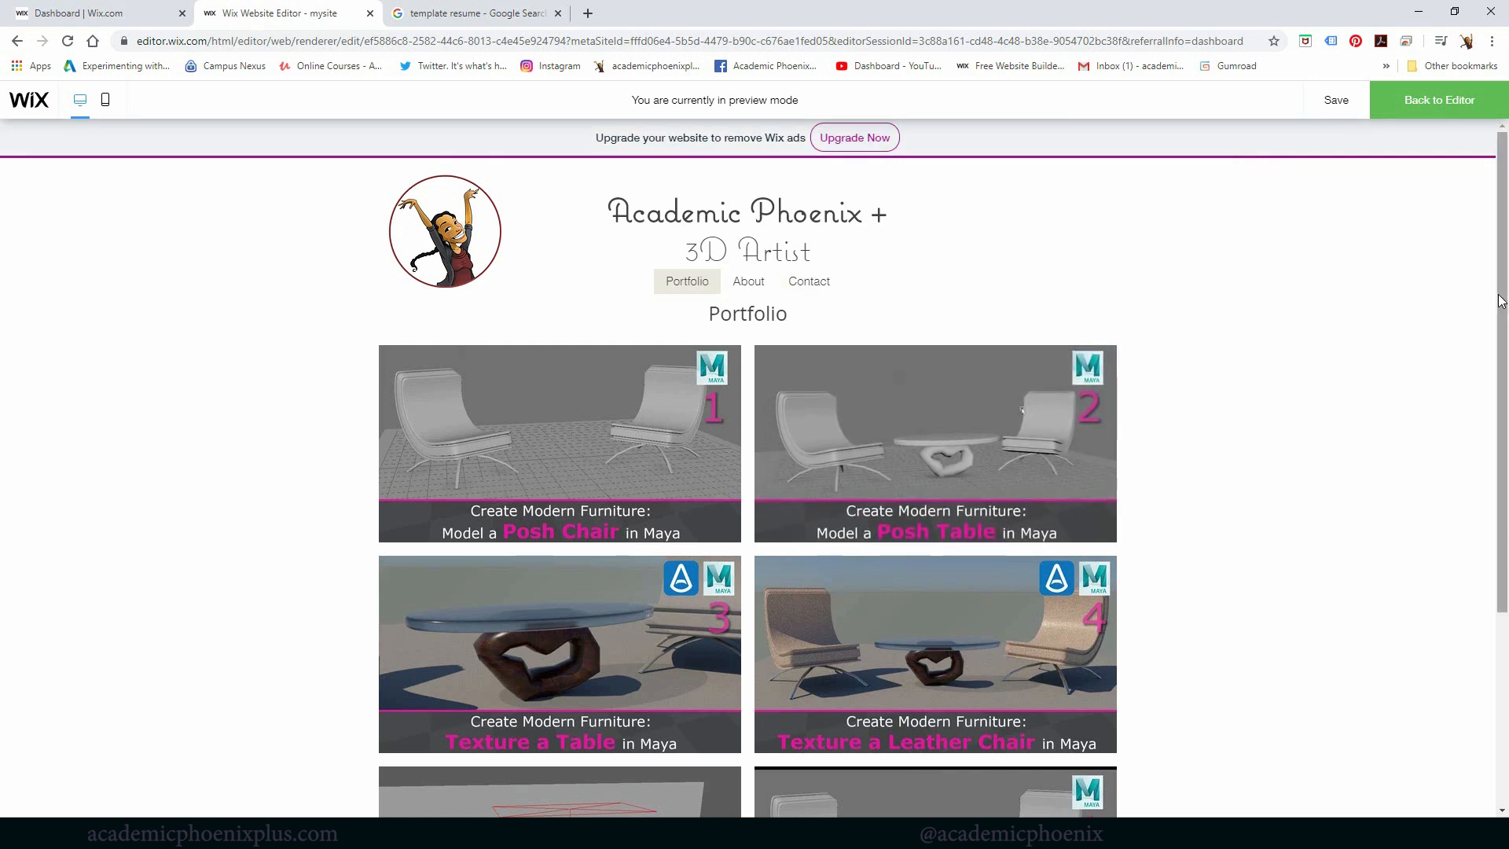
Look through the previewed Portfolio page down to its footer and save the site.
{"action": "scroll", "coordinate": [1486, 354], "scroll_direction": "down", "scroll_amount": 2}
{"action": "scroll", "coordinate": [1487, 428], "scroll_direction": "up", "scroll_amount": 3}
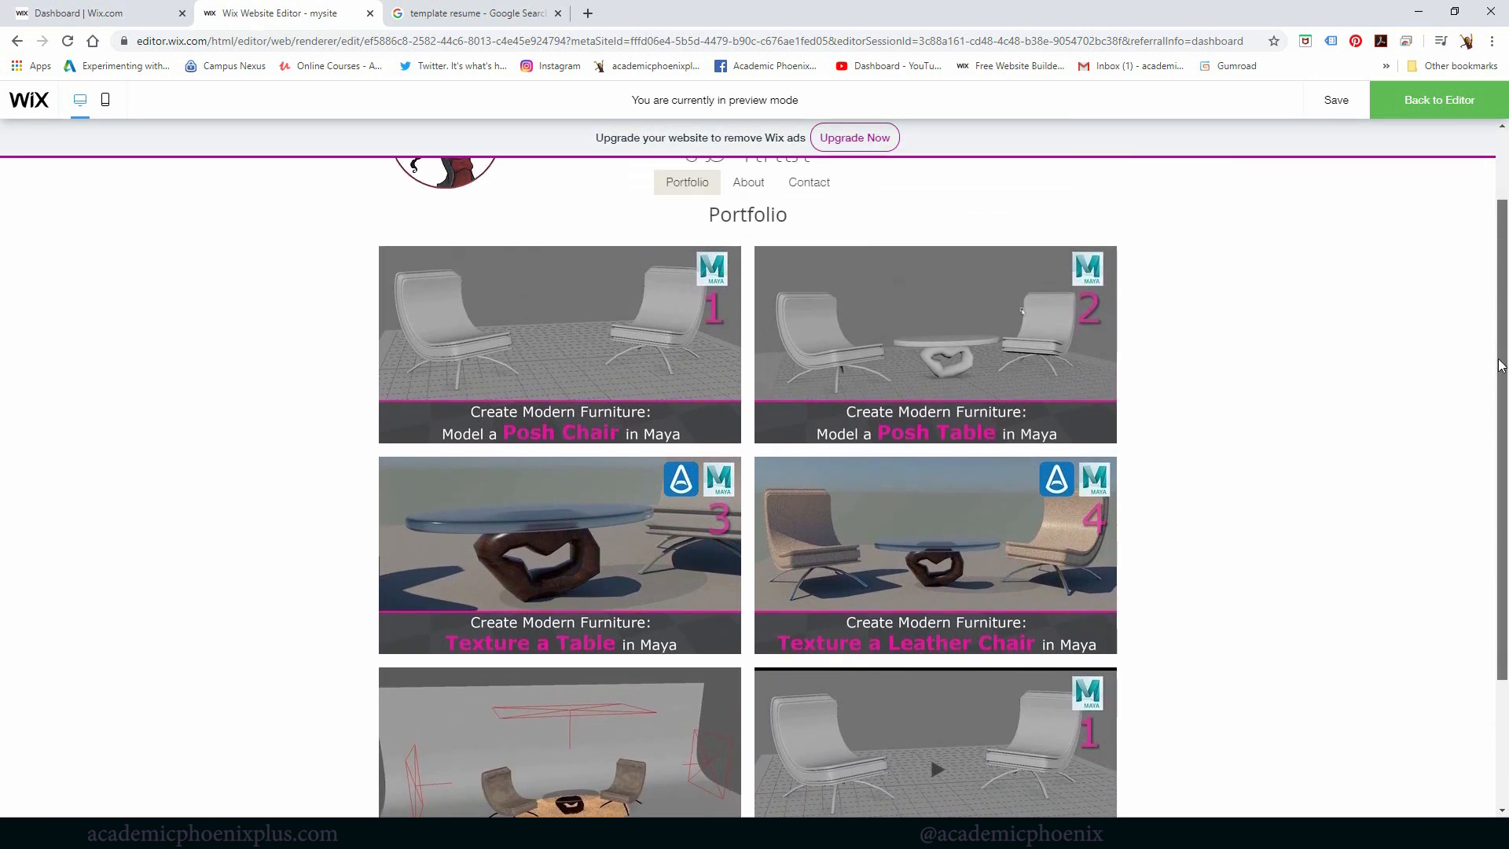
{"action": "scroll", "coordinate": [573, 189], "scroll_direction": "down", "scroll_amount": 4}
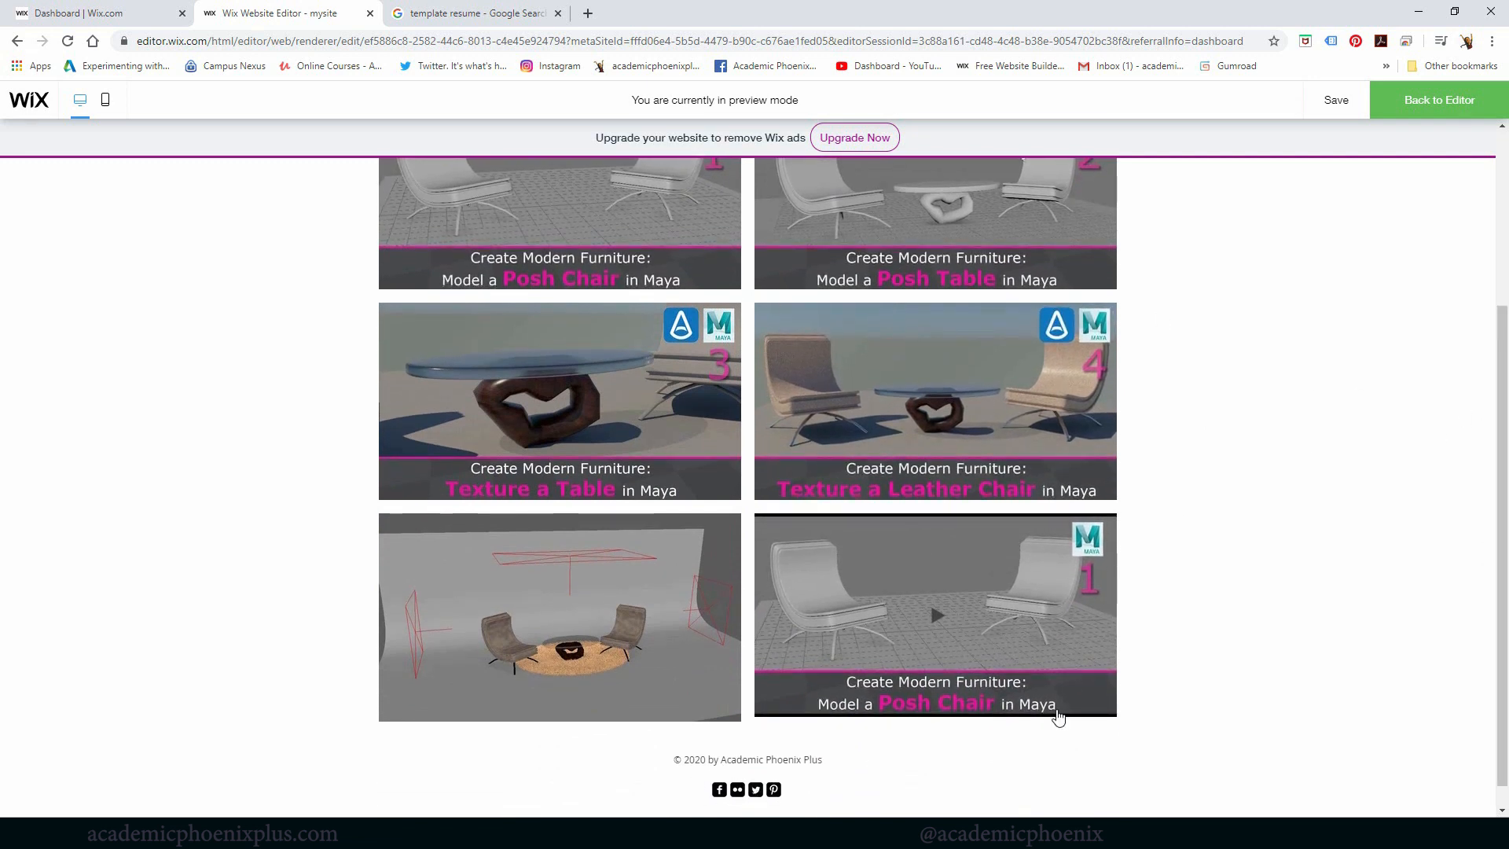
{"action": "scroll", "coordinate": [1486, 558], "scroll_direction": "up", "scroll_amount": 3}
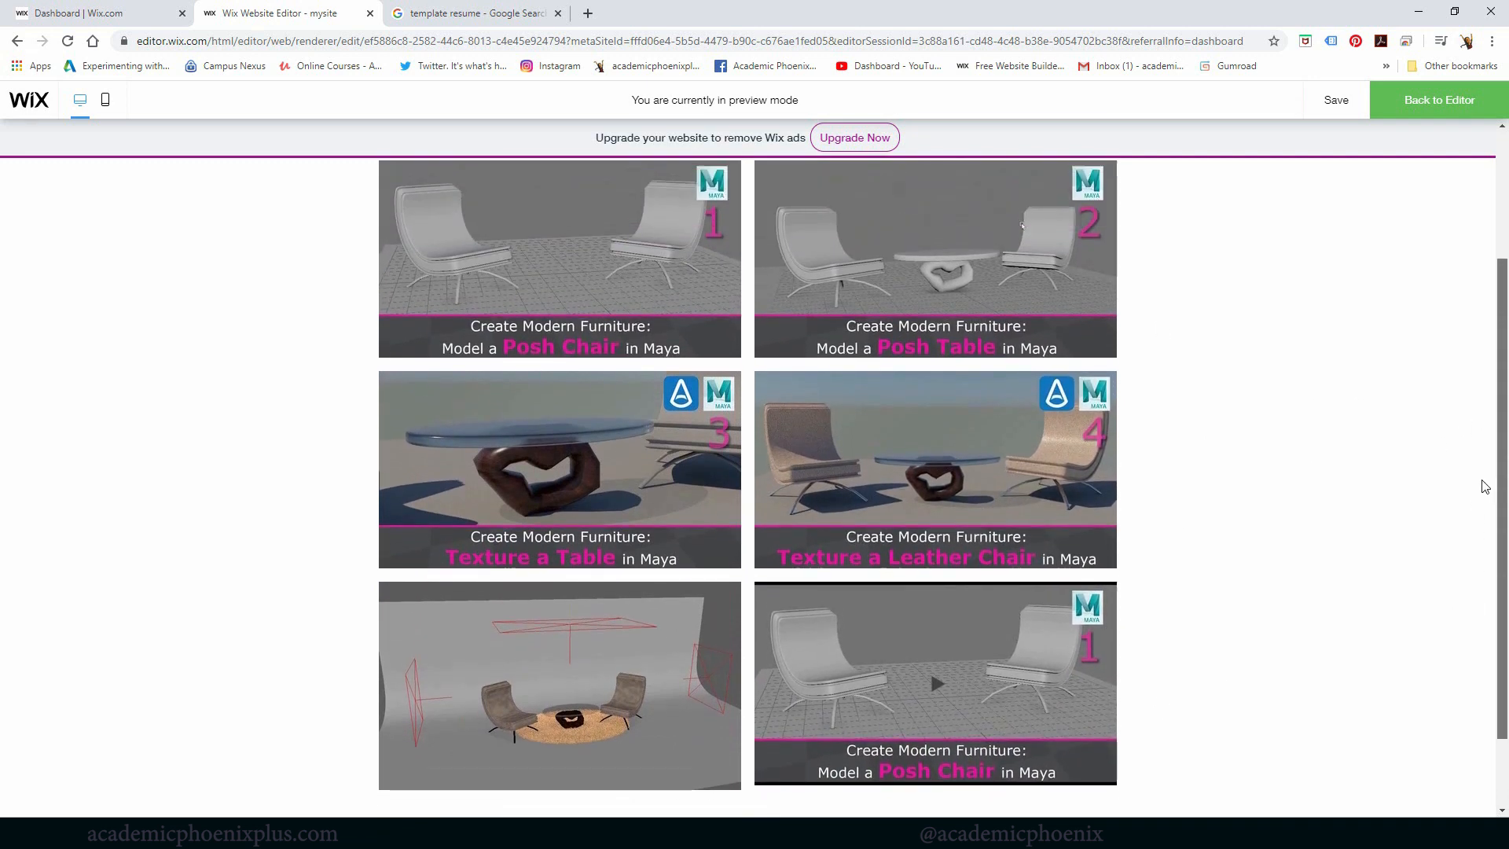
{"action": "scroll", "coordinate": [1486, 587], "scroll_direction": "down", "scroll_amount": 3}
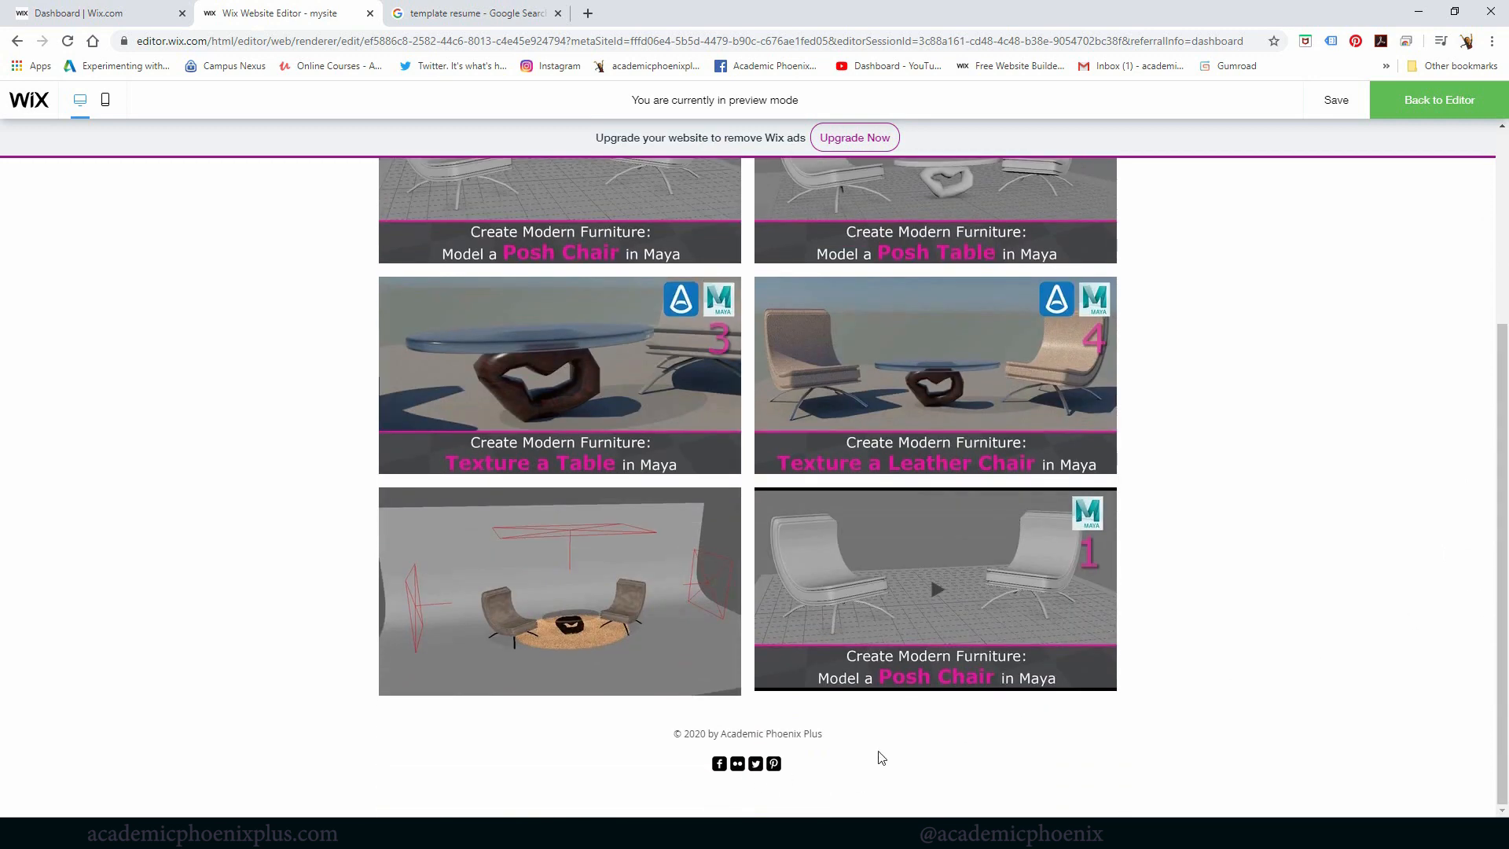
{"action": "scroll", "coordinate": [1495, 605], "scroll_direction": "up", "scroll_amount": 3}
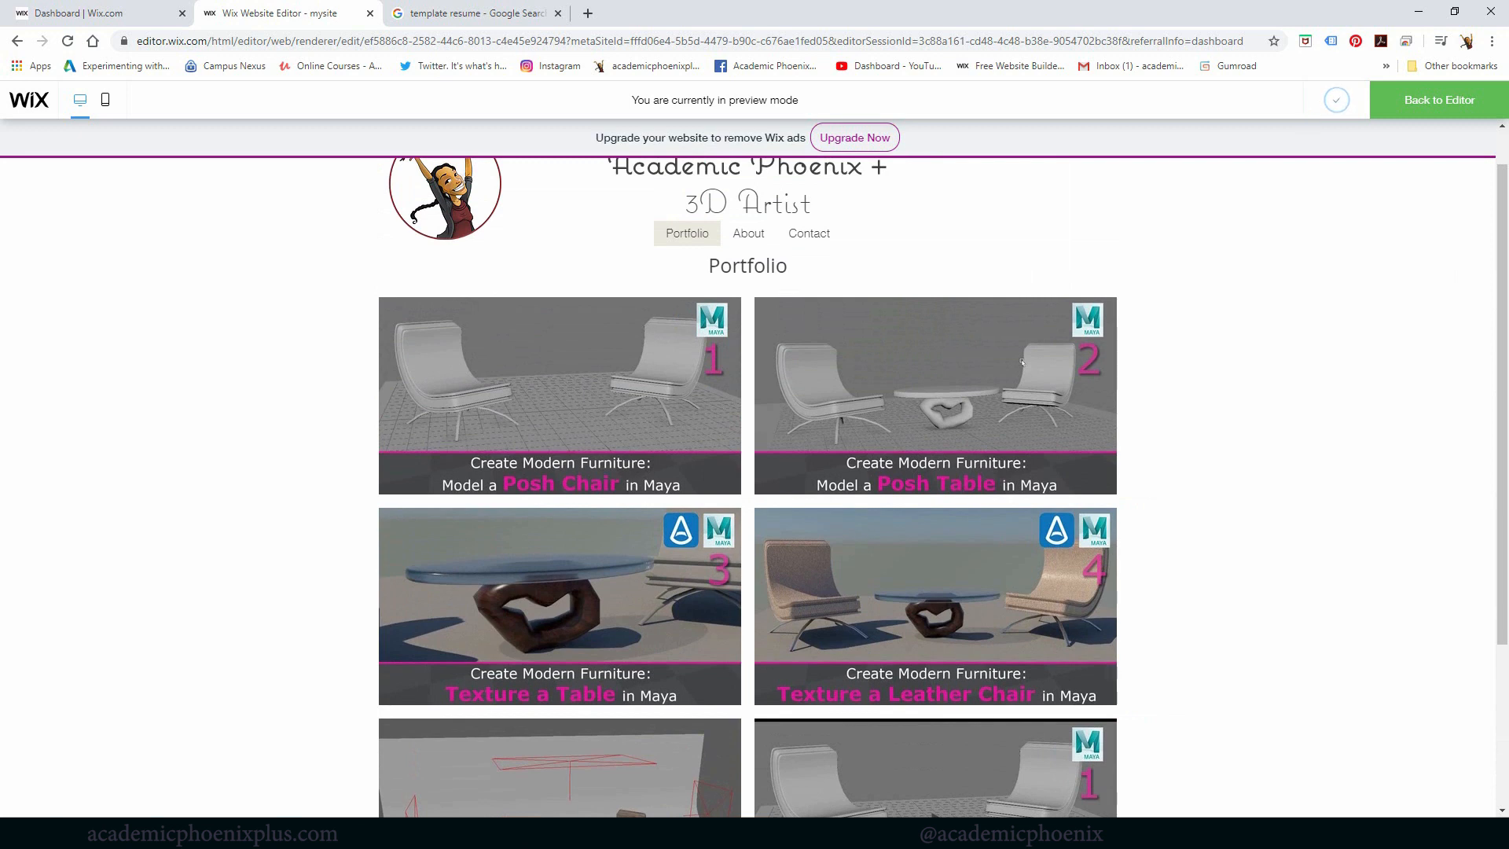
{"action": "left_click", "coordinate": [1427, 114]}
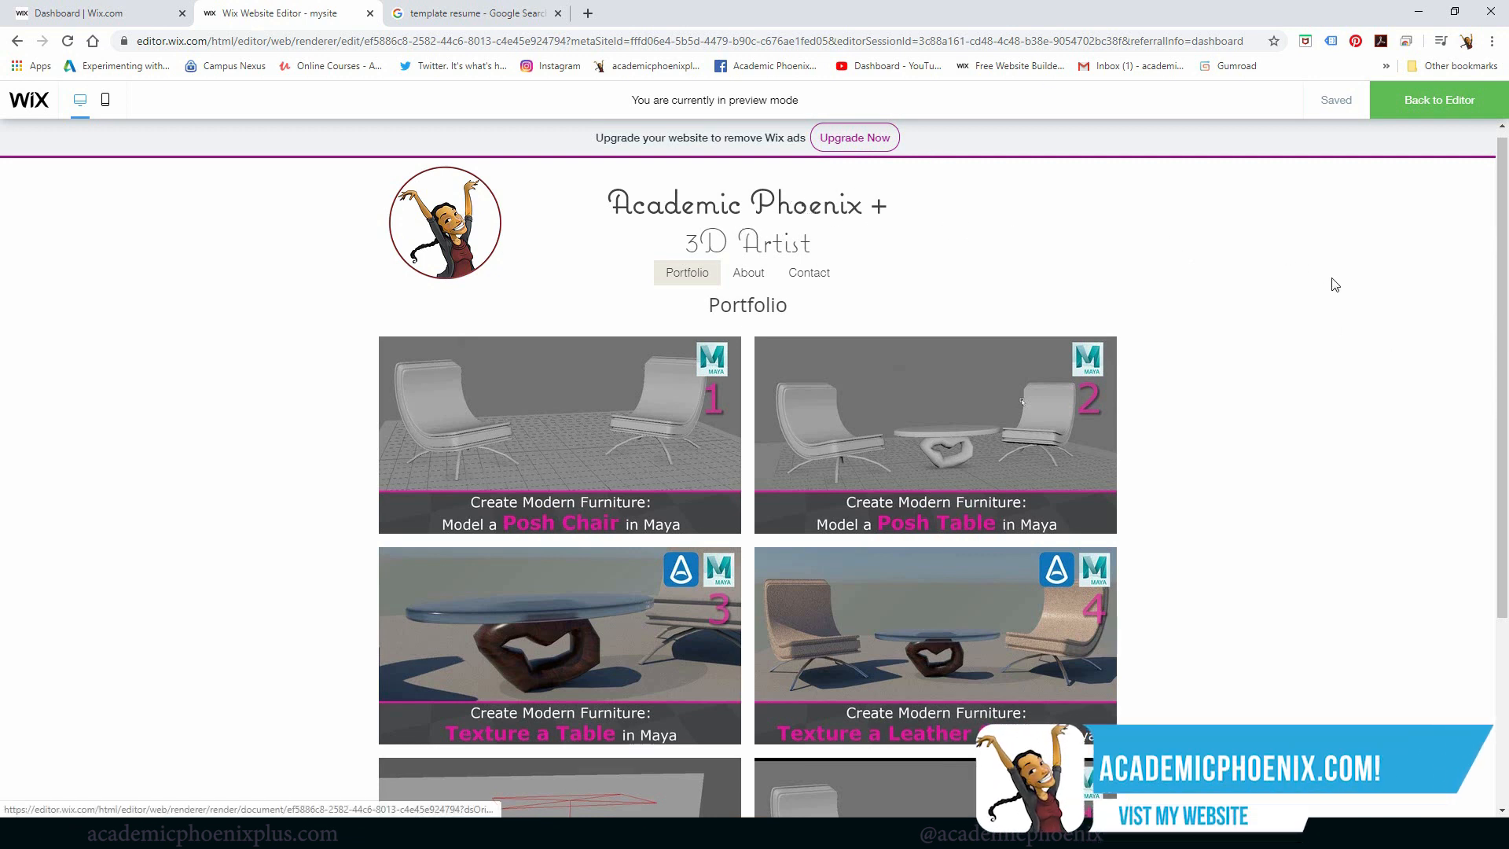
Revisit the About and Contact pages of the saved site in preview, ending on the Portfolio page.
{"action": "mouse_move", "coordinate": [1501, 223]}
{"action": "left_mouse_down"}
{"action": "mouse_move", "coordinate": [1498, 242]}
{"action": "mouse_move", "coordinate": [1491, 231]}
{"action": "left_mouse_up"}
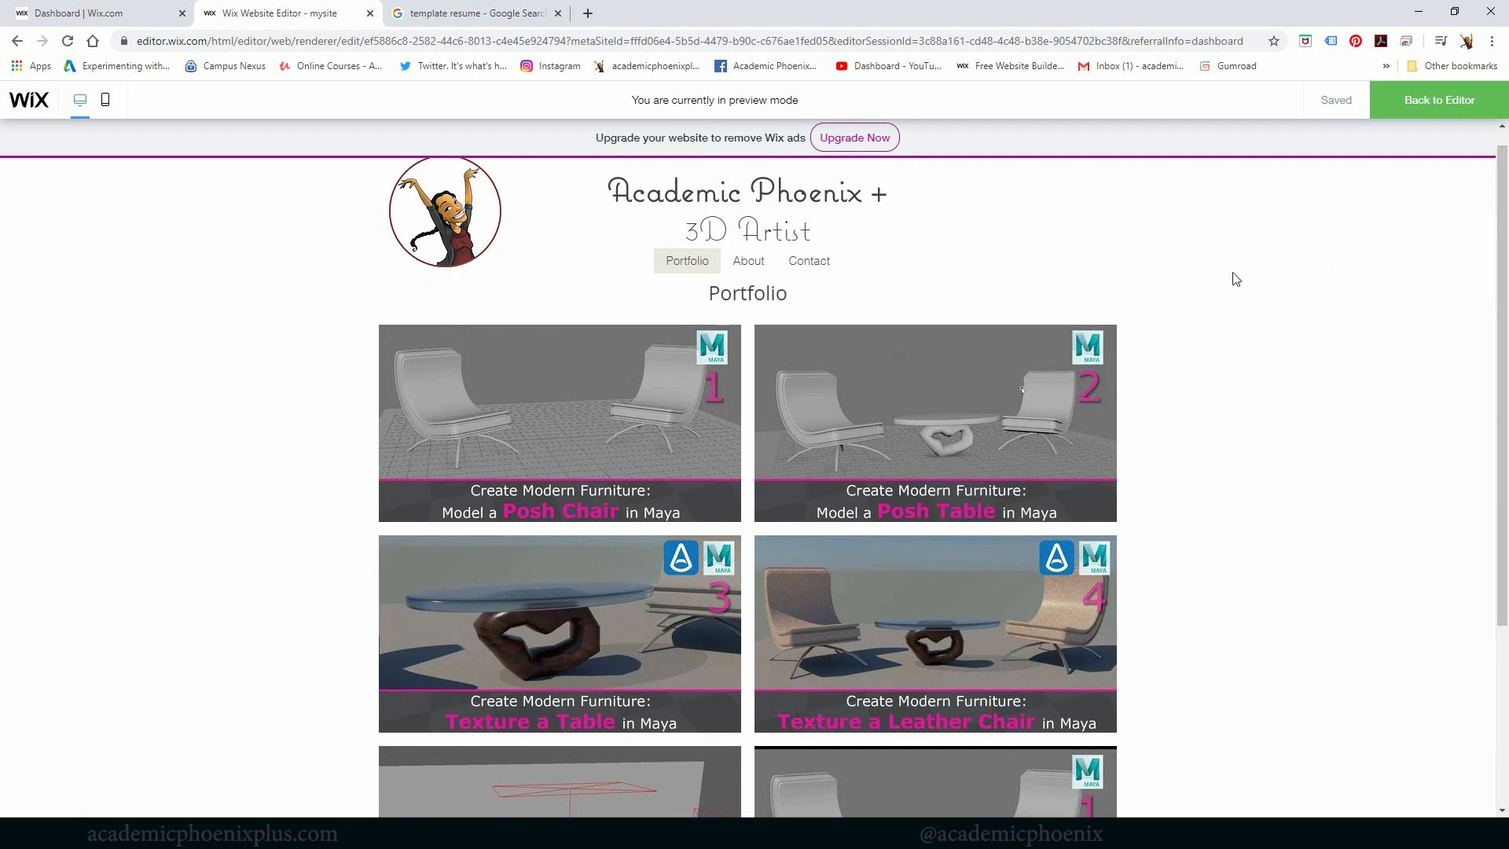
{"action": "mouse_move", "coordinate": [1491, 215]}
{"action": "left_mouse_down"}
{"action": "mouse_move", "coordinate": [1495, 362]}
{"action": "mouse_move", "coordinate": [1496, 205]}
{"action": "left_mouse_up"}
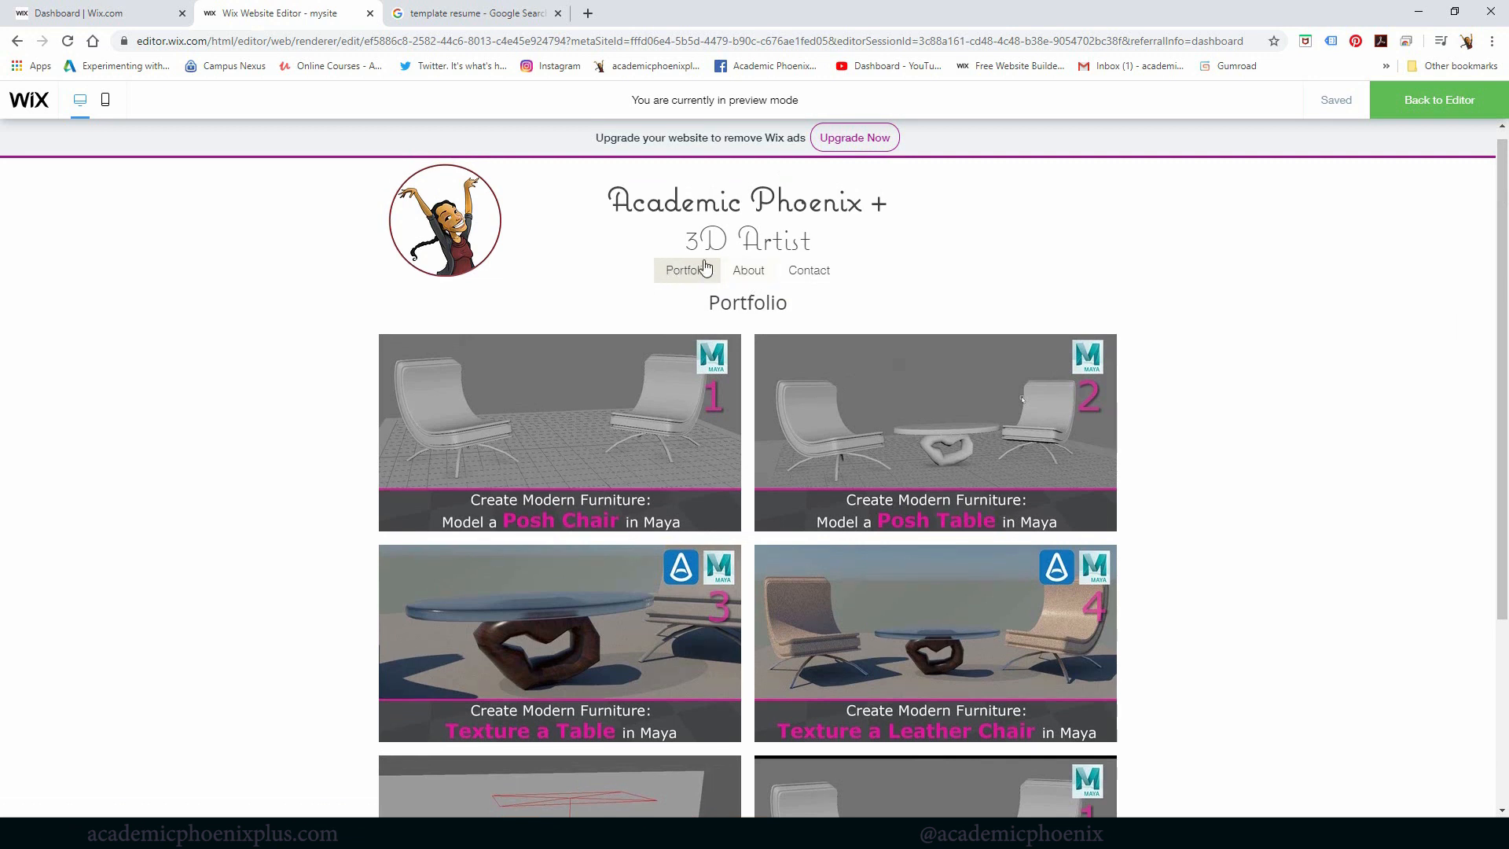
{"action": "left_click", "coordinate": [748, 273]}
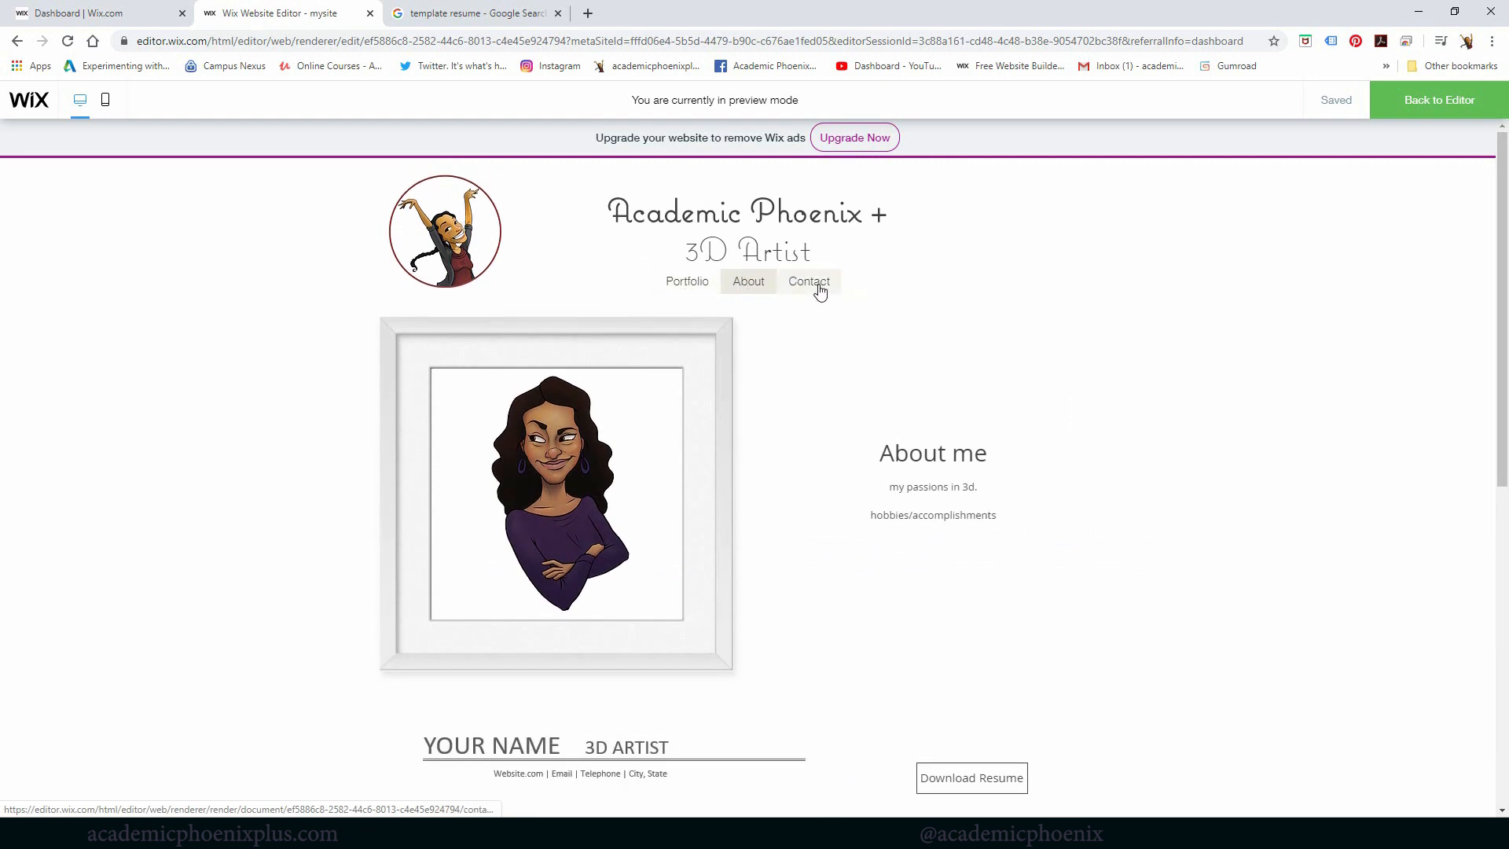
{"action": "left_click", "coordinate": [820, 291]}
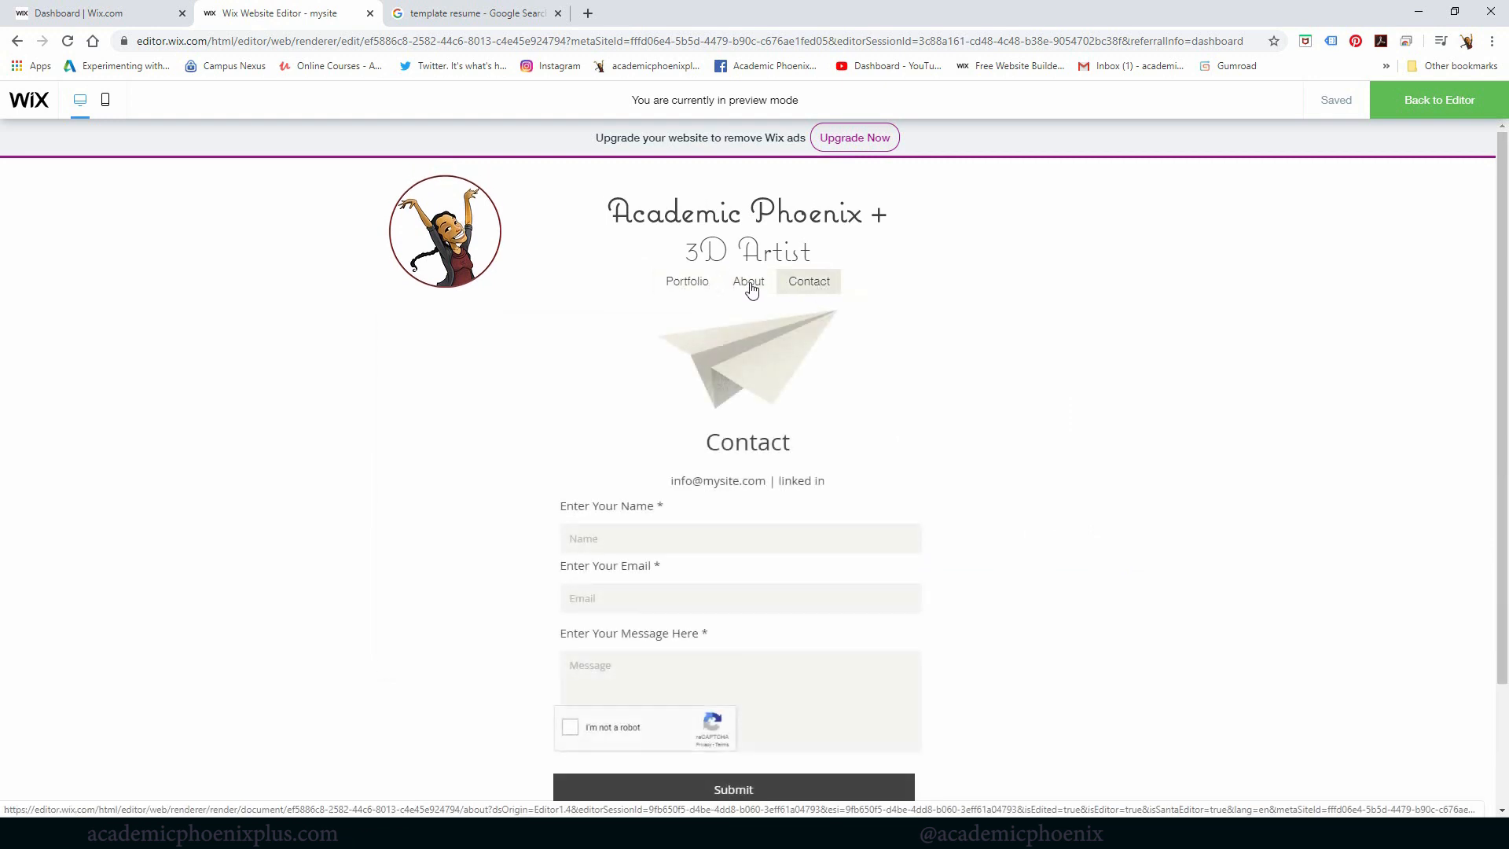
{"action": "left_click", "coordinate": [749, 284]}
{"action": "left_click", "coordinate": [702, 287]}
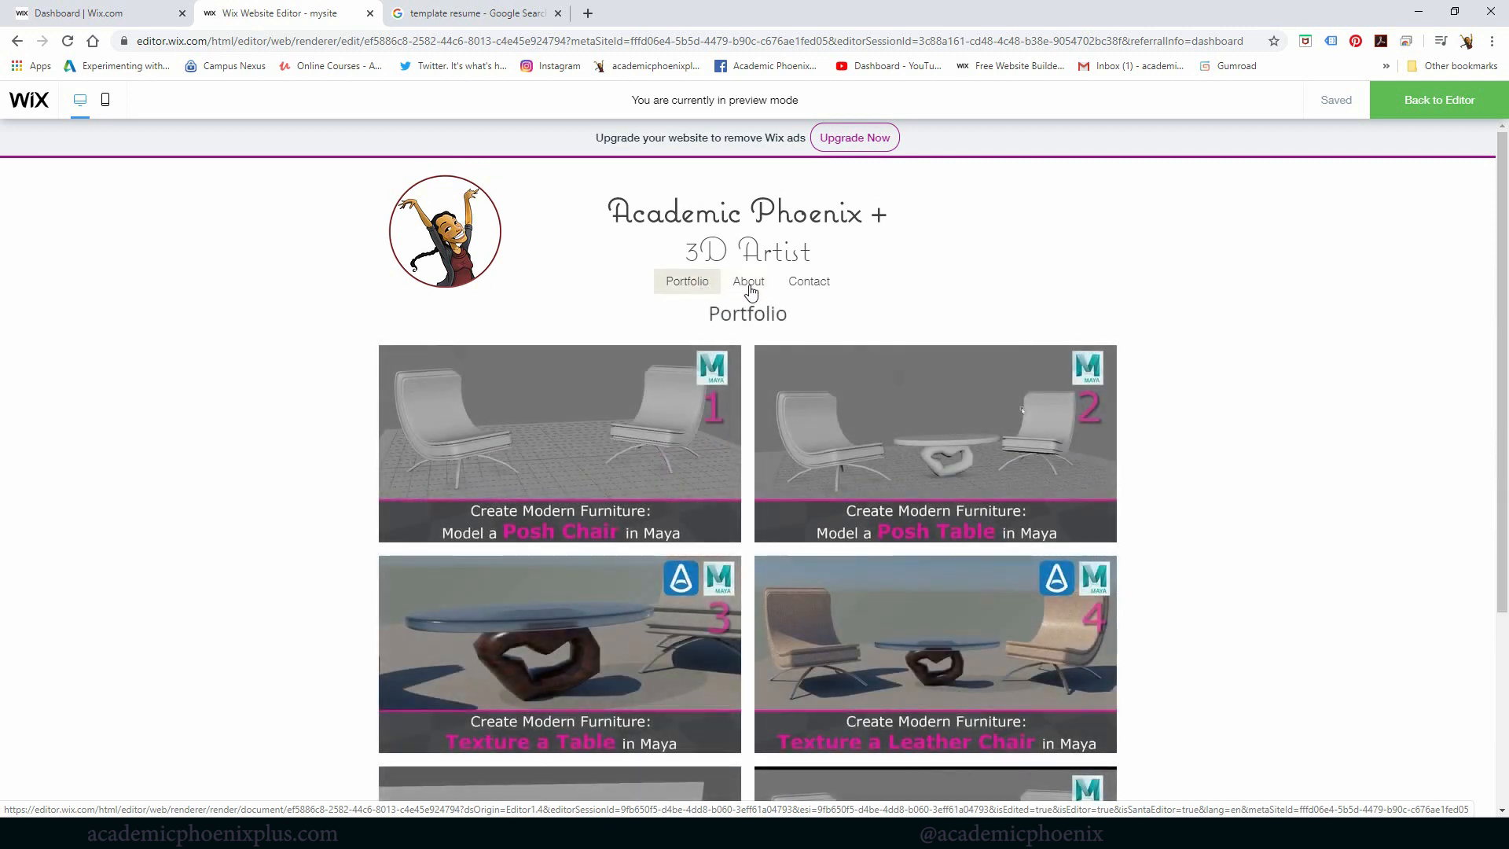
{"action": "left_click_drag", "start_coordinate": [622, 217], "coordinate": [830, 220]}
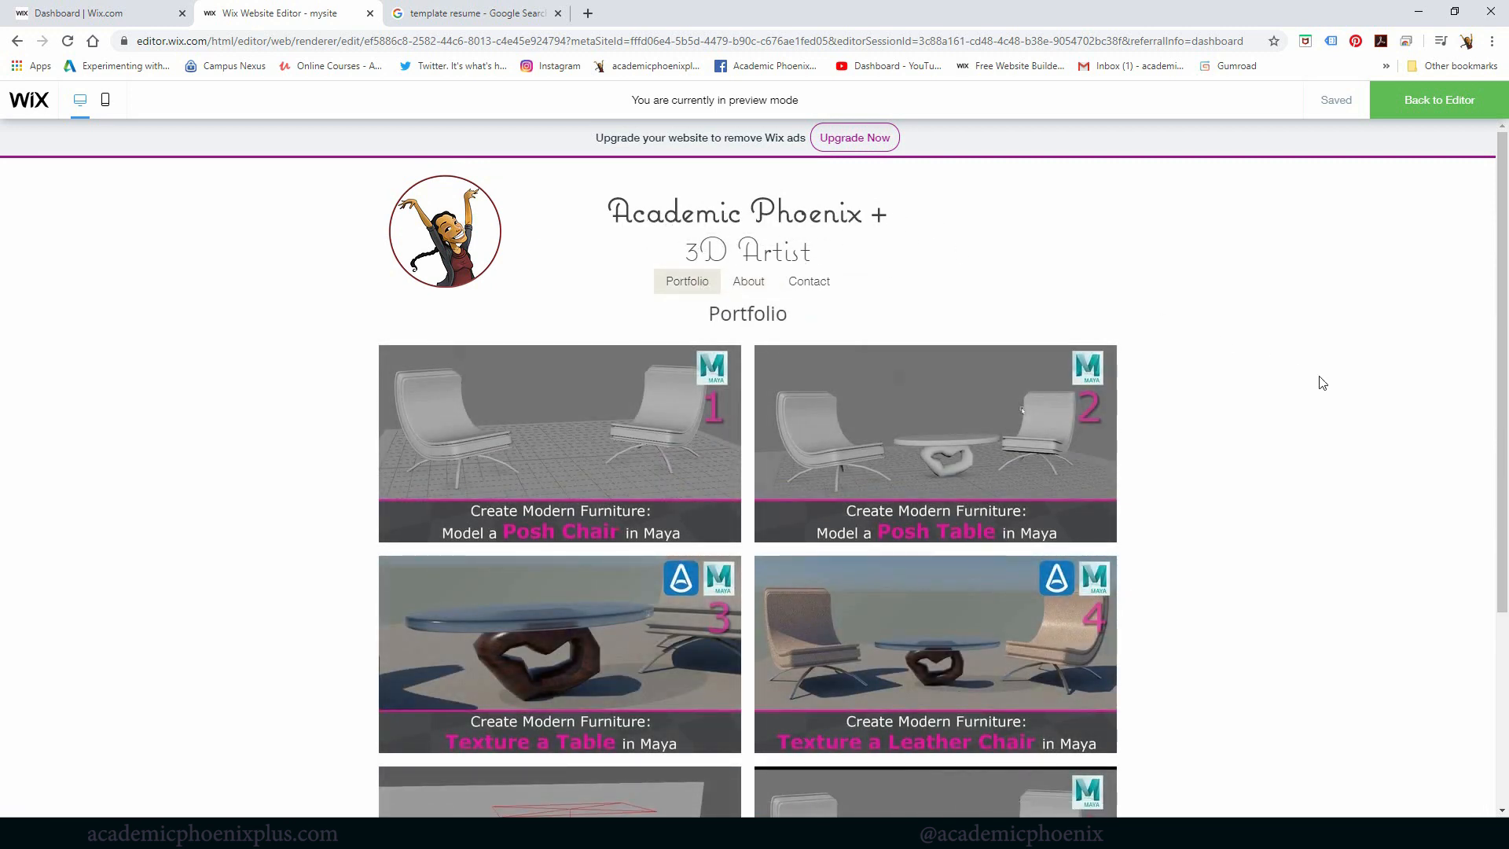
{"action": "left_click_drag", "start_coordinate": [1503, 321], "coordinate": [1500, 368]}
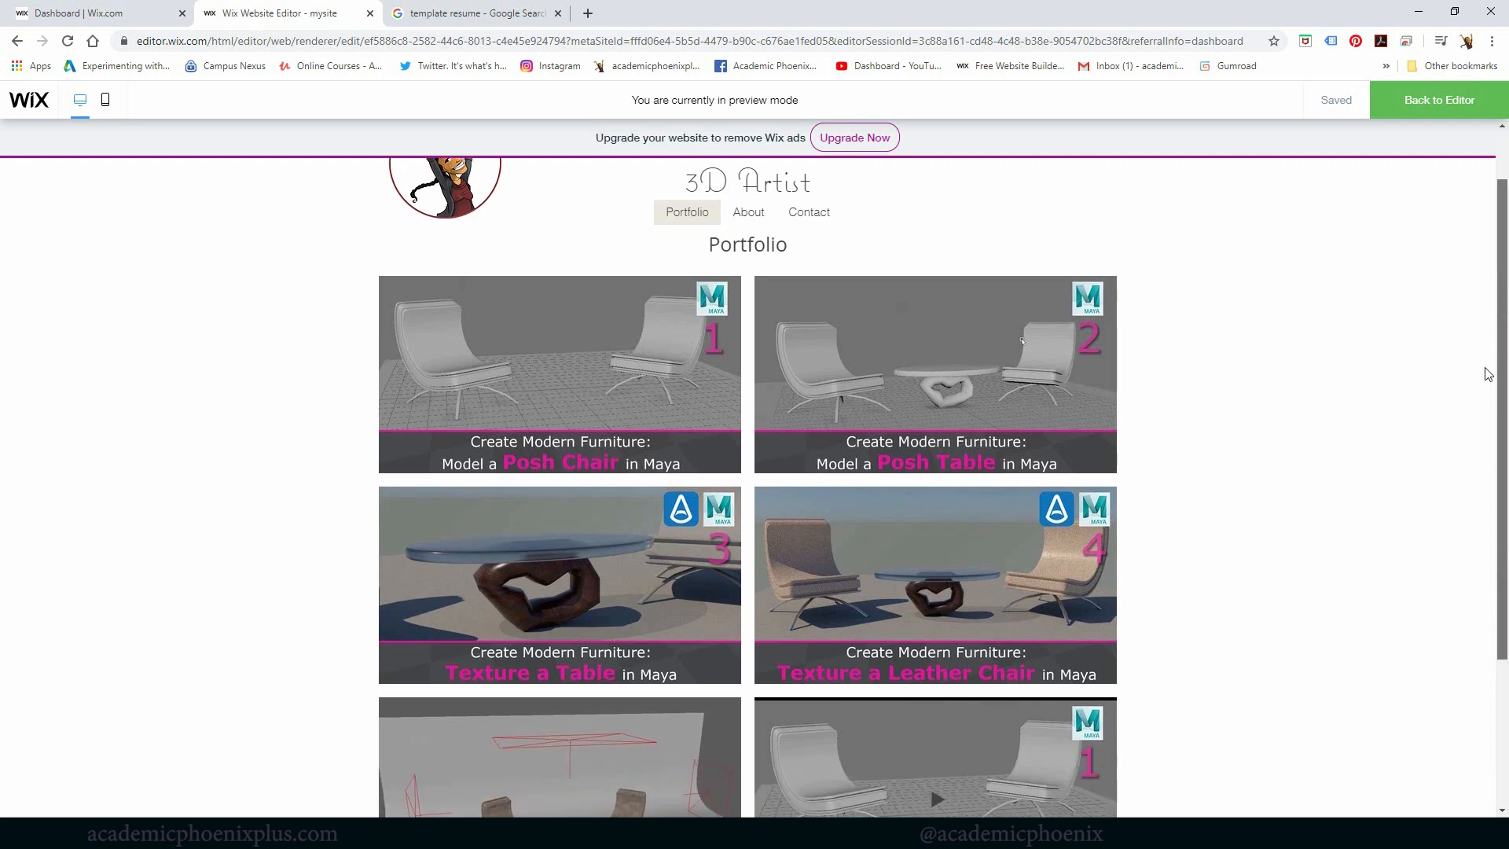
{"action": "scroll", "coordinate": [1455, 373], "scroll_direction": "down", "scroll_amount": 1}
{"action": "scroll", "coordinate": [1407, 376], "scroll_direction": "up", "scroll_amount": 1}
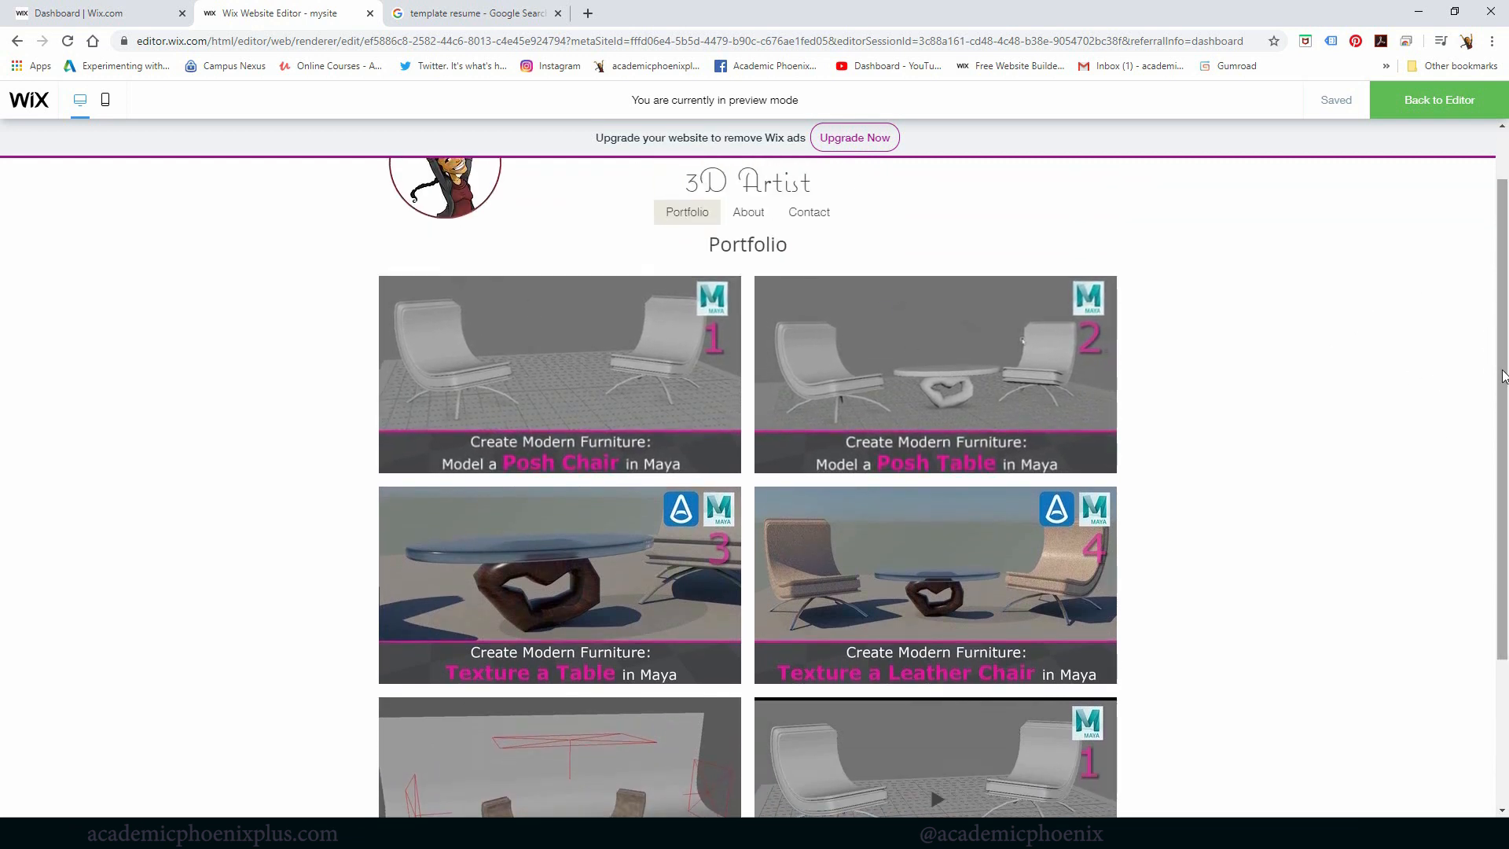
{"action": "scroll", "coordinate": [1479, 482], "scroll_direction": "down", "scroll_amount": 2}
{"action": "scroll", "coordinate": [1480, 402], "scroll_direction": "up", "scroll_amount": 1}
{"action": "scroll", "coordinate": [1483, 362], "scroll_direction": "up", "scroll_amount": 2}
{"action": "scroll", "coordinate": [1454, 440], "scroll_direction": "down", "scroll_amount": 2}
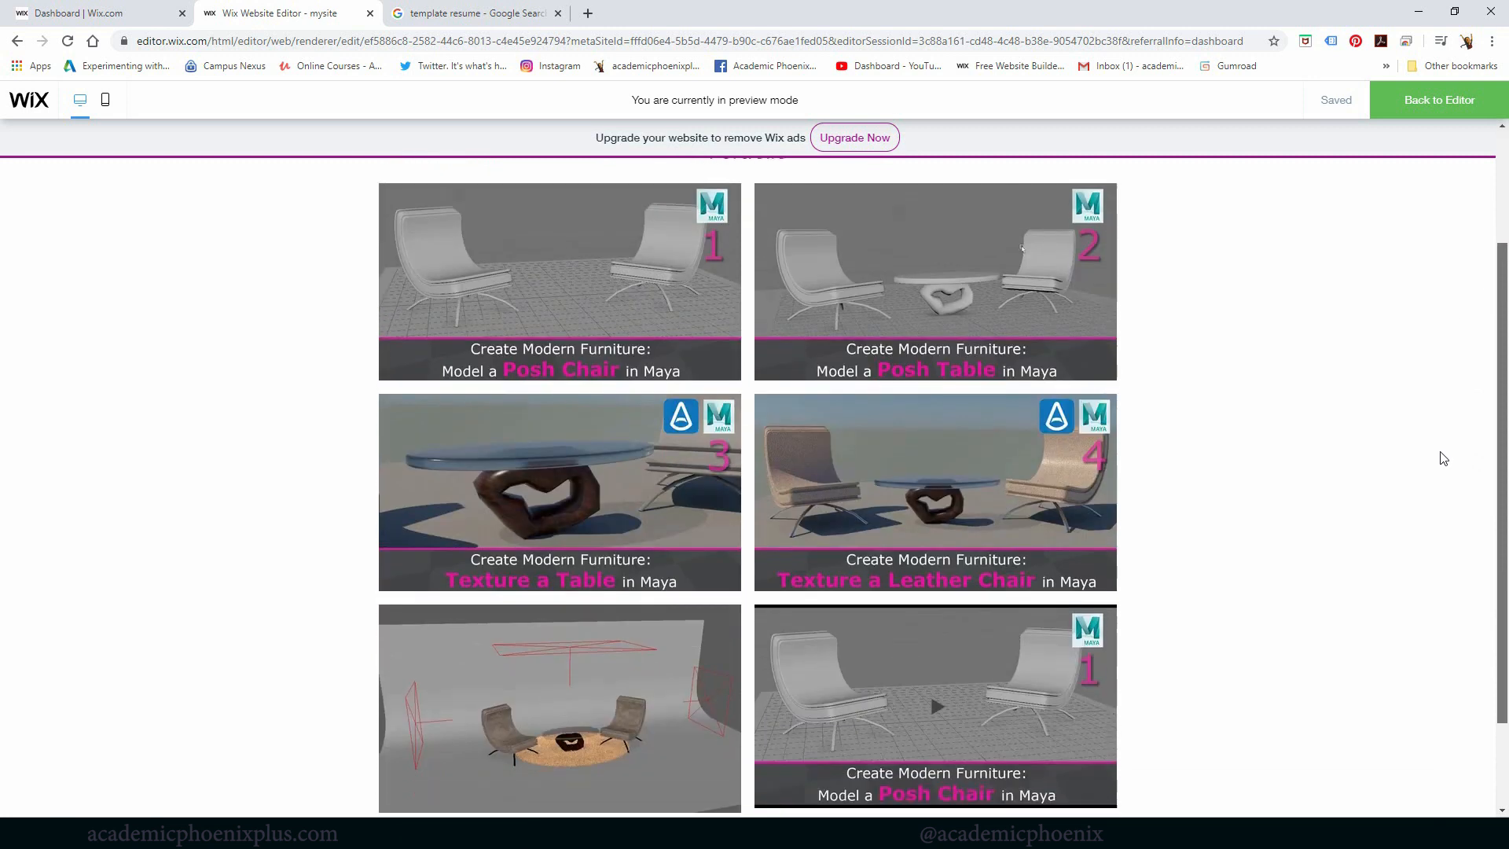